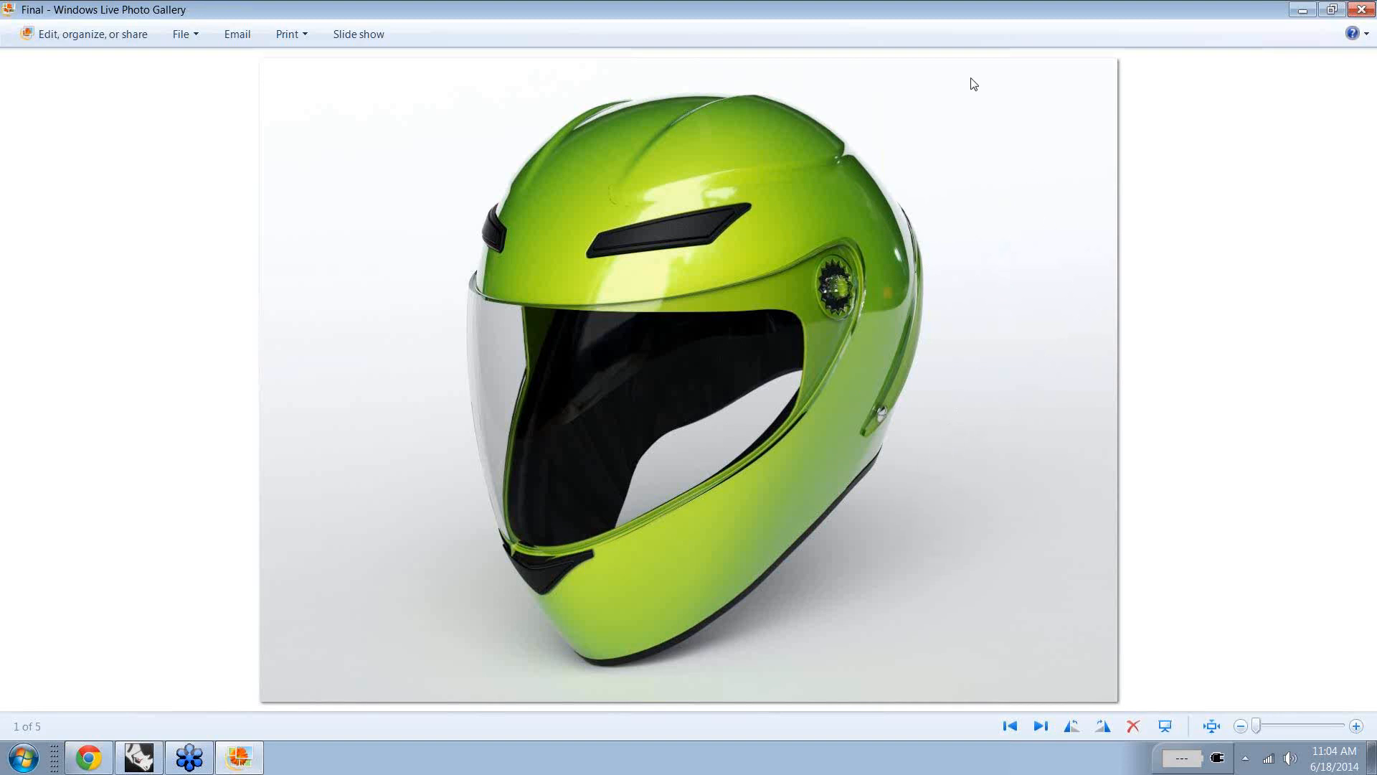
- Switch to Rhinoceros, turn on the picture frame layer with the helmet drawings, and maximize the Right viewport
{"action": "left_click", "coordinate": [140, 759]}
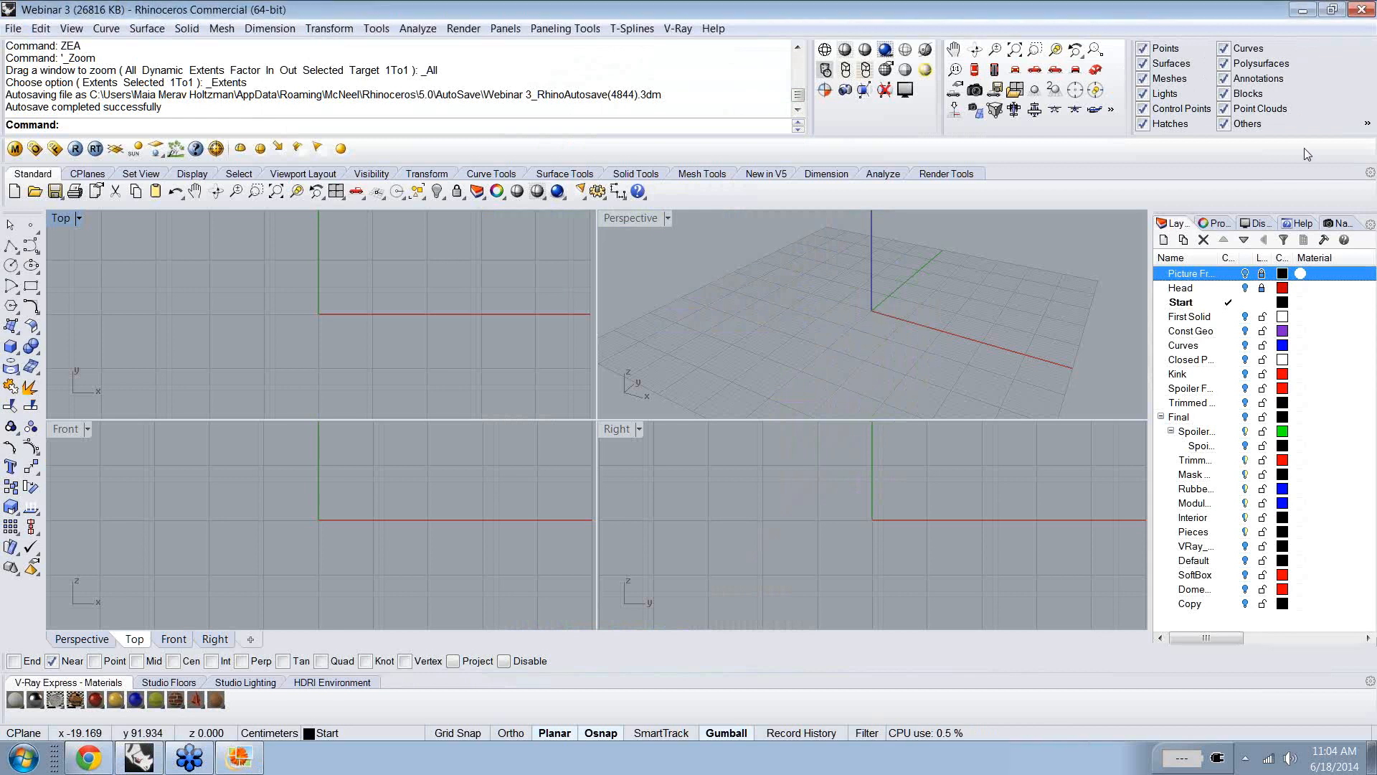
{"action": "left_click", "coordinate": [1246, 274]}
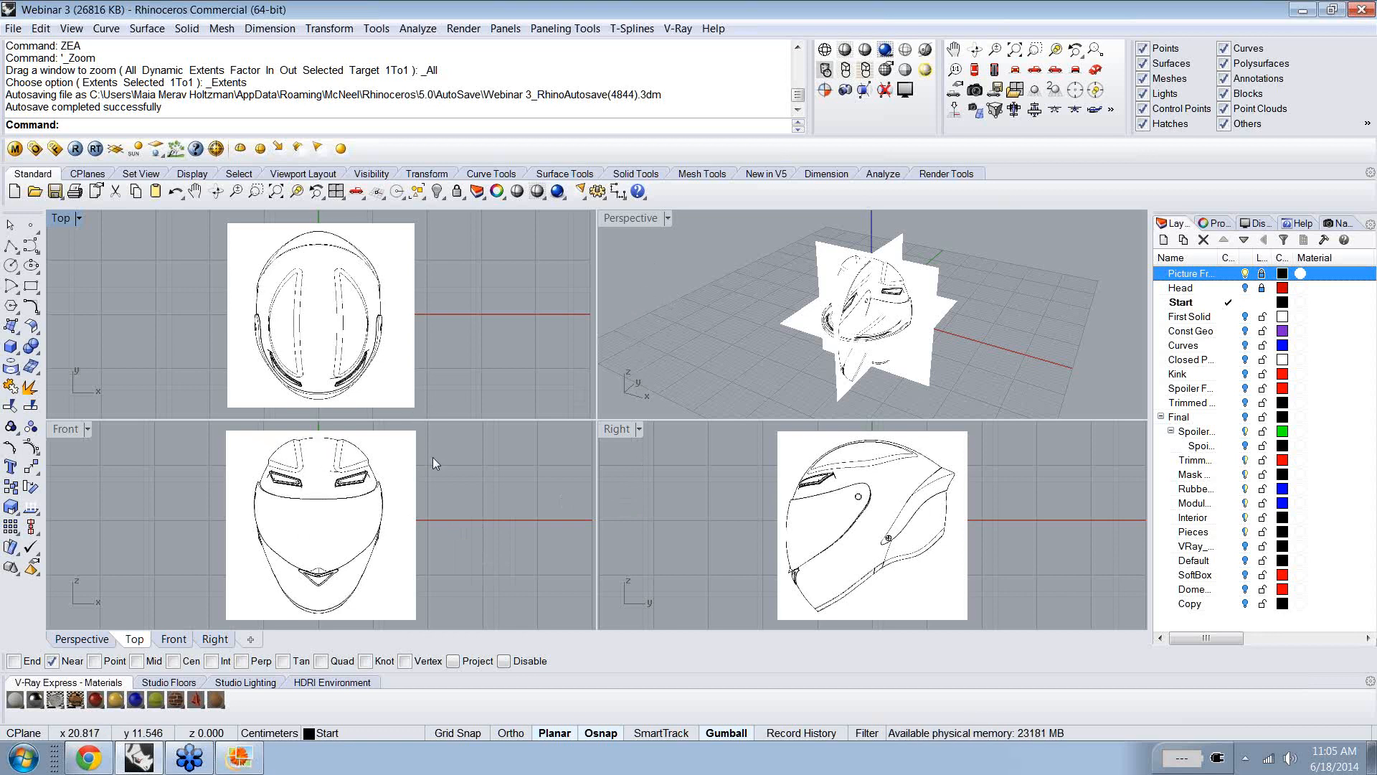
{"action": "left_click", "coordinate": [612, 435]}
{"action": "double_click", "coordinate": [615, 430]}
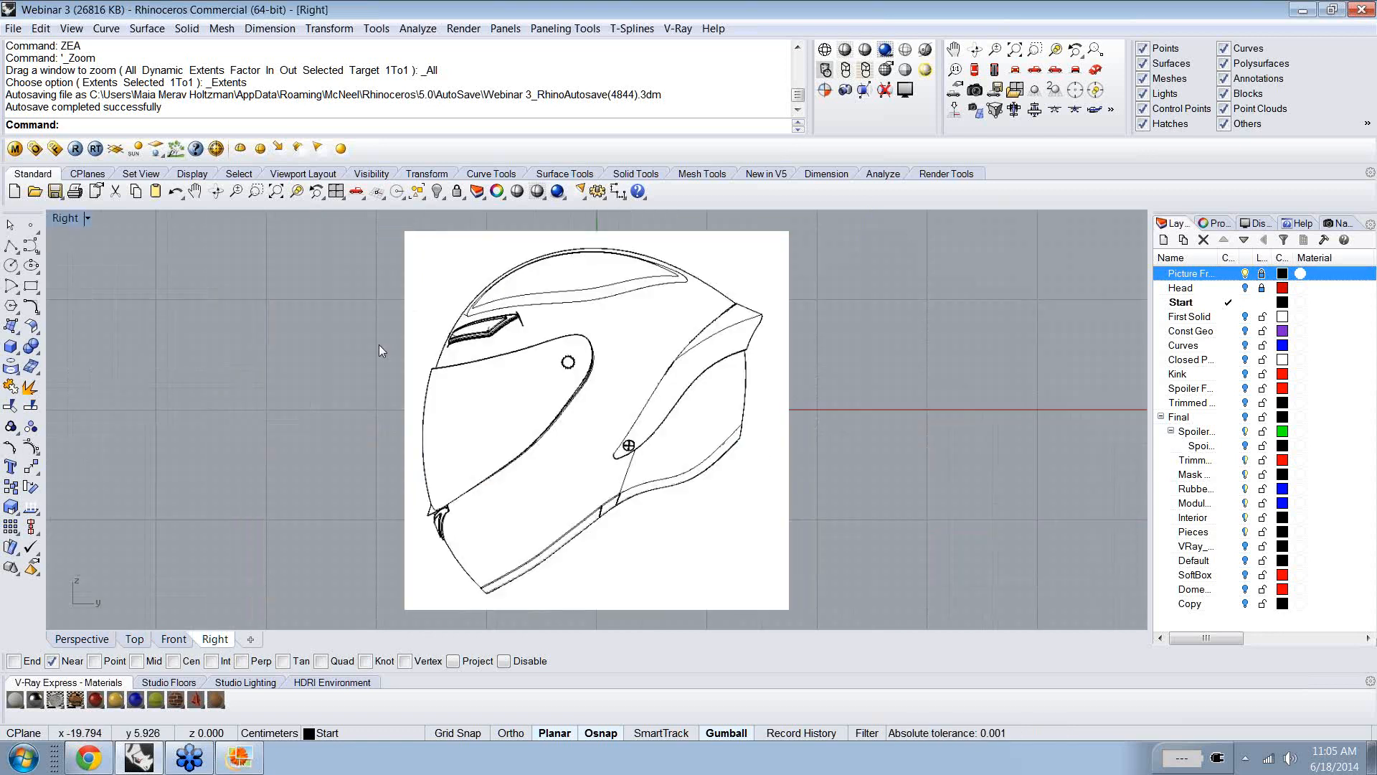
- Create a solid sphere centred at the origin with a radius of 43 cm
{"action": "left_click", "coordinate": [18, 352]}
{"action": "left_click_drag", "start_coordinate": [56, 341], "coordinate": [92, 273]}
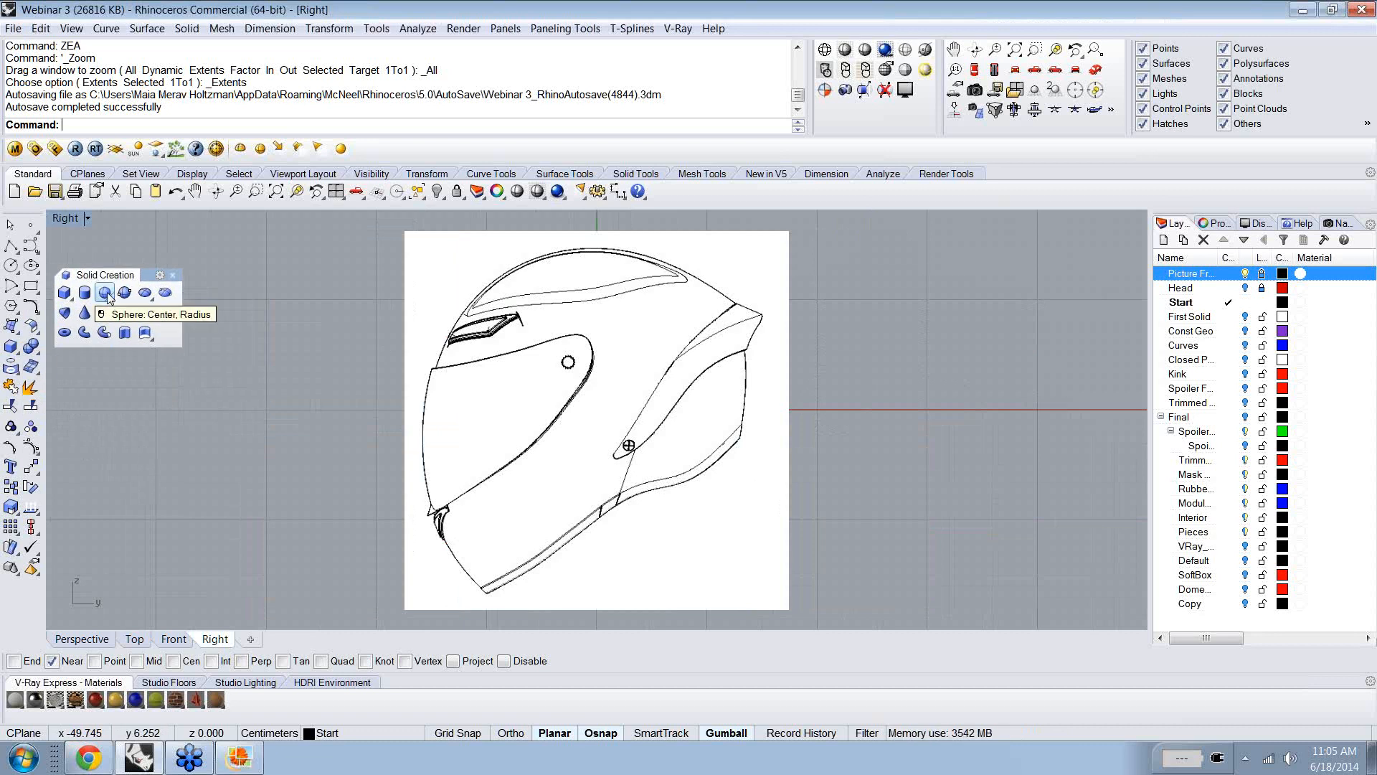
{"action": "left_click", "coordinate": [106, 293]}
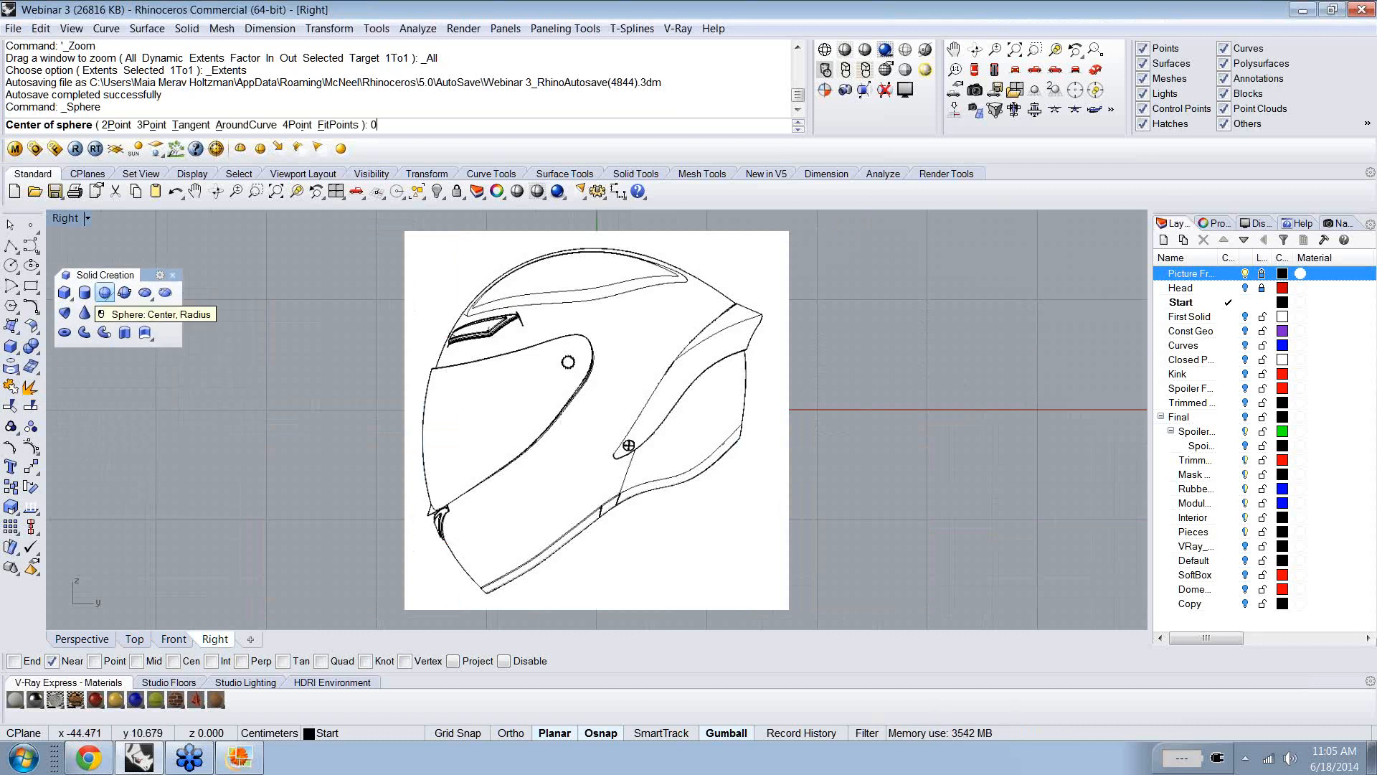
{"action": "type", "text": "0"}
{"action": "key", "text": "Return"}
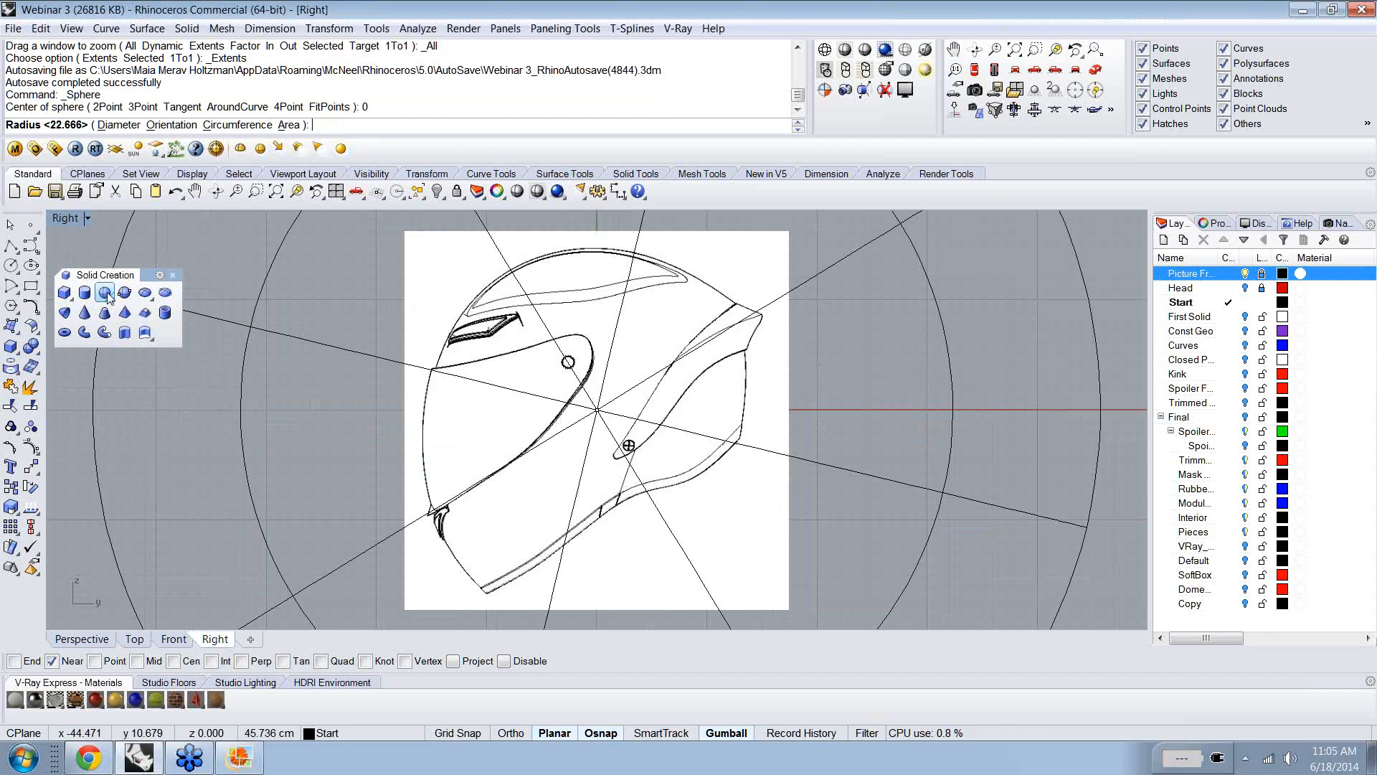
{"action": "type", "text": "43"}
{"action": "key", "text": "Return"}
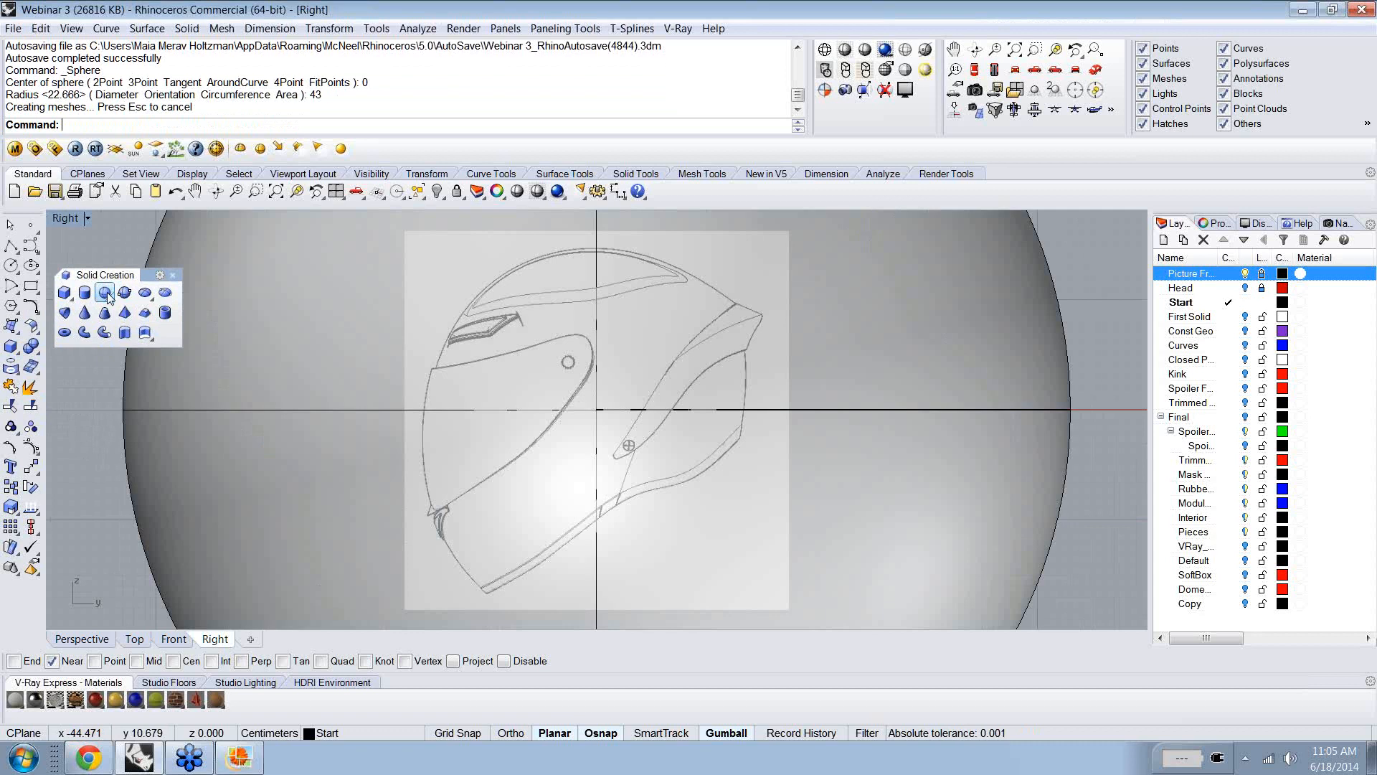
- Rotate the sphere -90 degrees in the Right view with the gumball
{"action": "left_click", "coordinate": [936, 409]}
{"action": "scroll", "coordinate": [937, 410], "scroll_direction": "down", "scroll_amount": 5}
{"action": "right_click_drag", "start_coordinate": [937, 446], "coordinate": [802, 428]}
{"action": "key", "text": "Escape"}
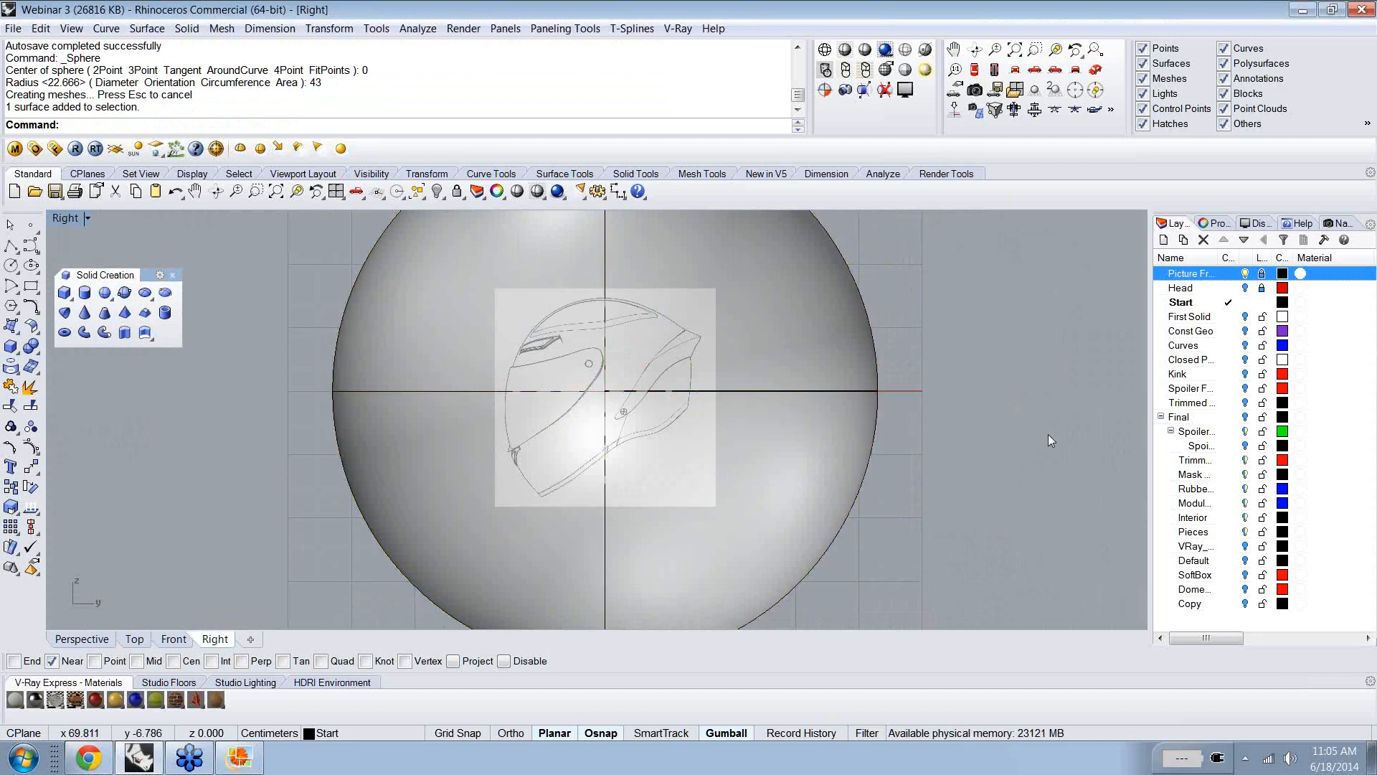
{"action": "left_click", "coordinate": [853, 392]}
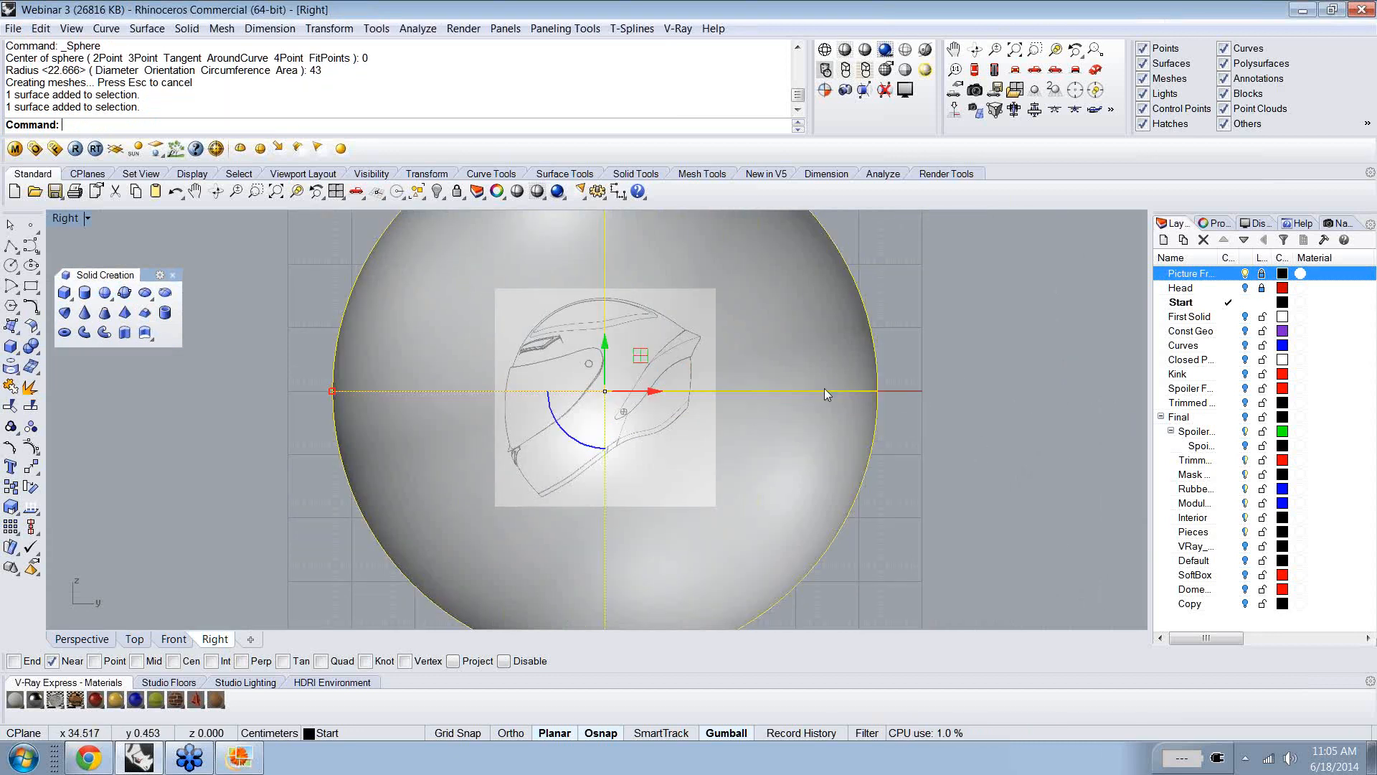
{"action": "scroll", "coordinate": [741, 374], "scroll_direction": "down", "scroll_amount": 4}
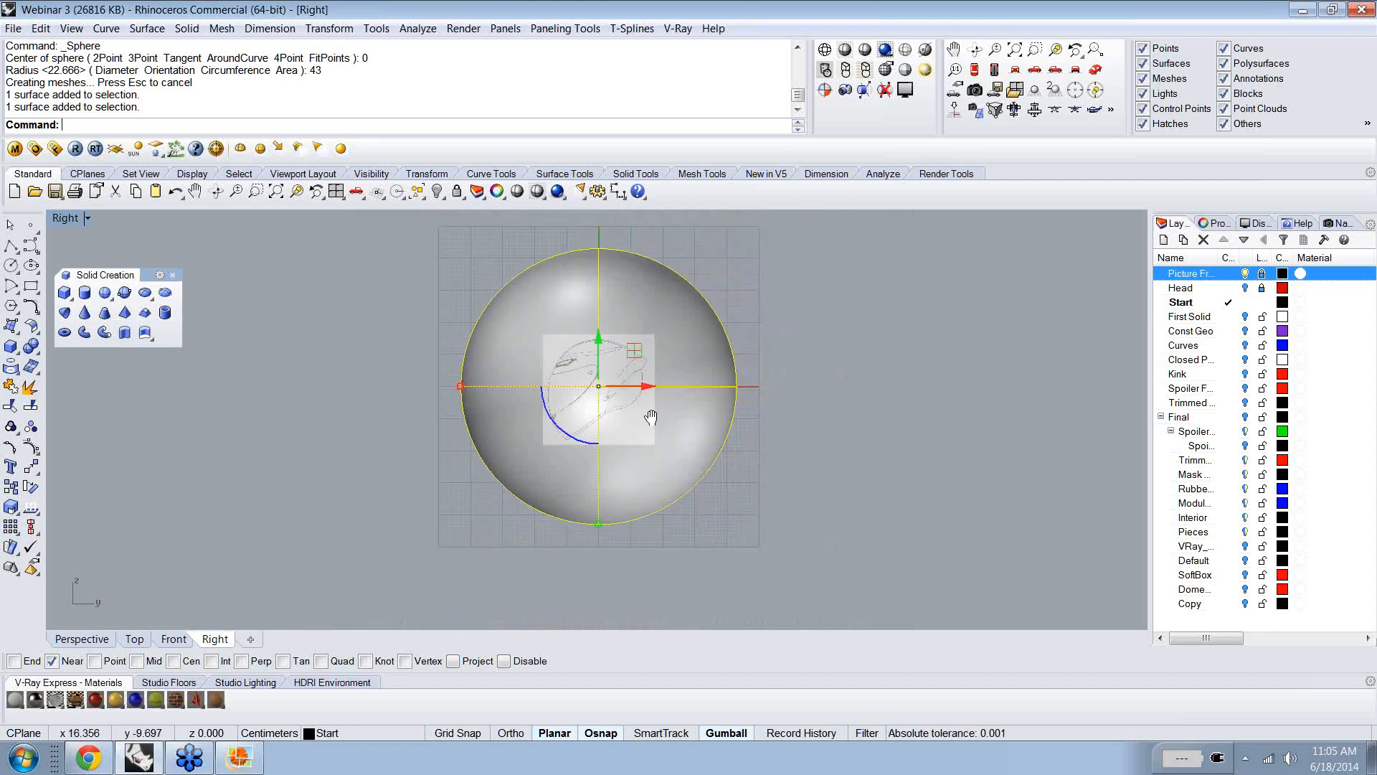
{"action": "mouse_move", "coordinate": [472, 470]}
{"action": "left_mouse_down"}
{"action": "mouse_move", "coordinate": [439, 425]}
{"action": "mouse_move", "coordinate": [437, 340]}
{"action": "left_mouse_up"}
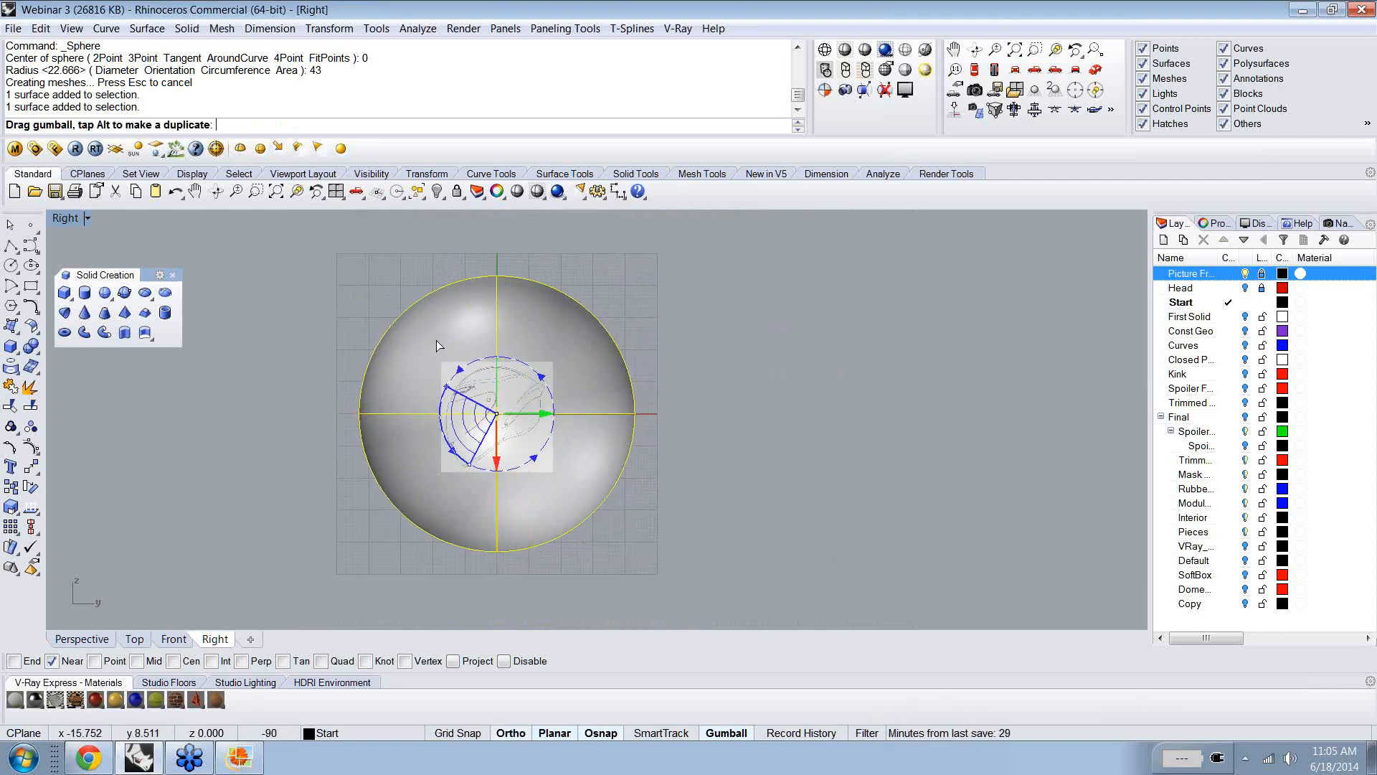
{"action": "left_click", "coordinate": [679, 434]}
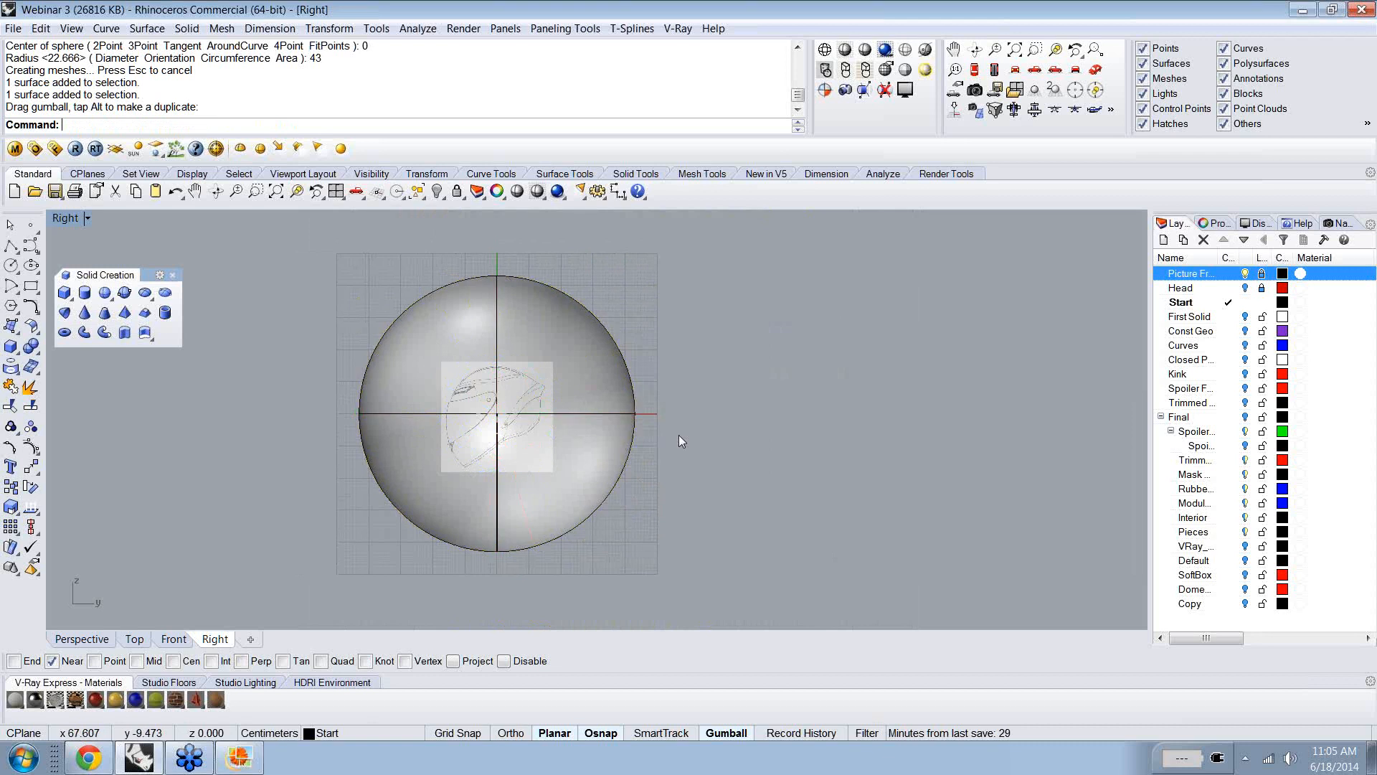
- Scale the sphere down uniformly until it roughly matches the helmet's width in the side-view drawing
{"action": "left_click", "coordinate": [629, 446]}
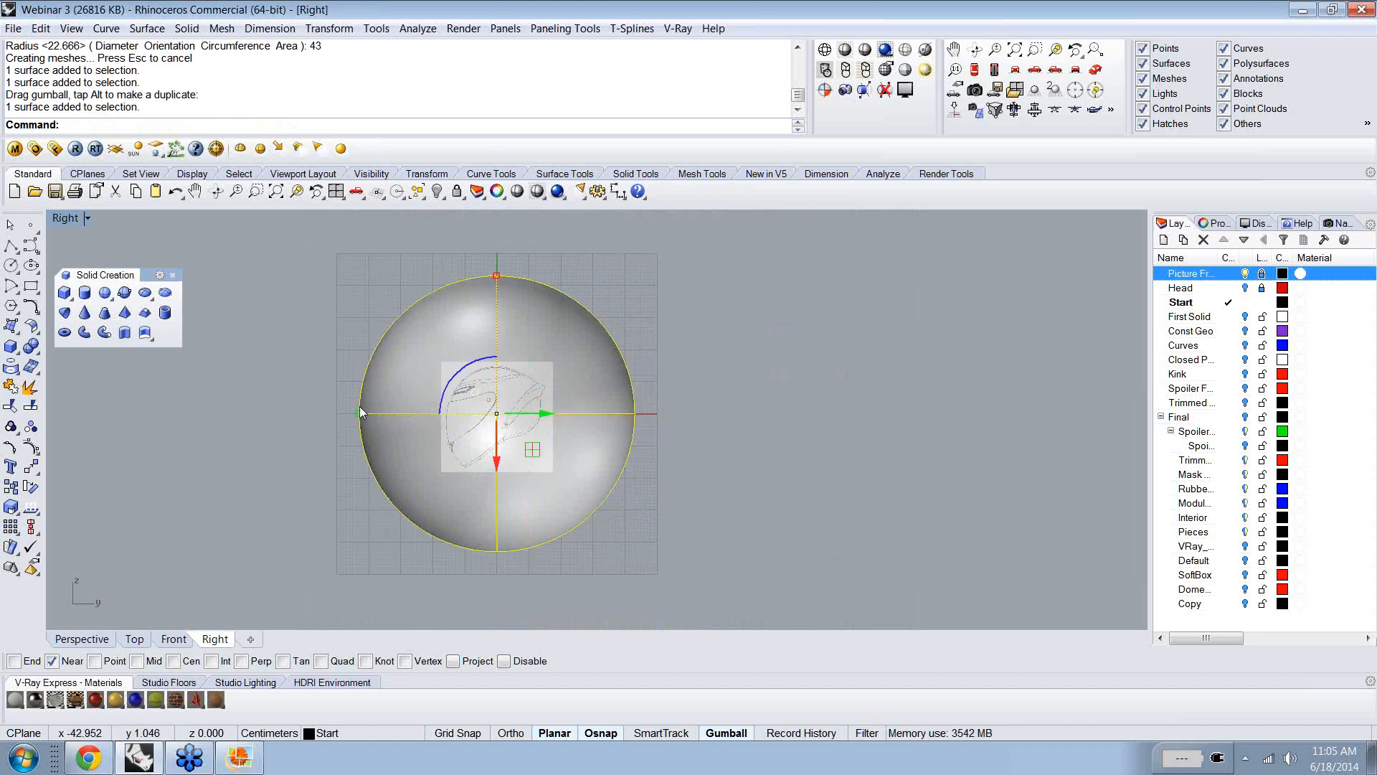
{"action": "left_click_drag", "start_coordinate": [358, 407], "coordinate": [436, 437]}
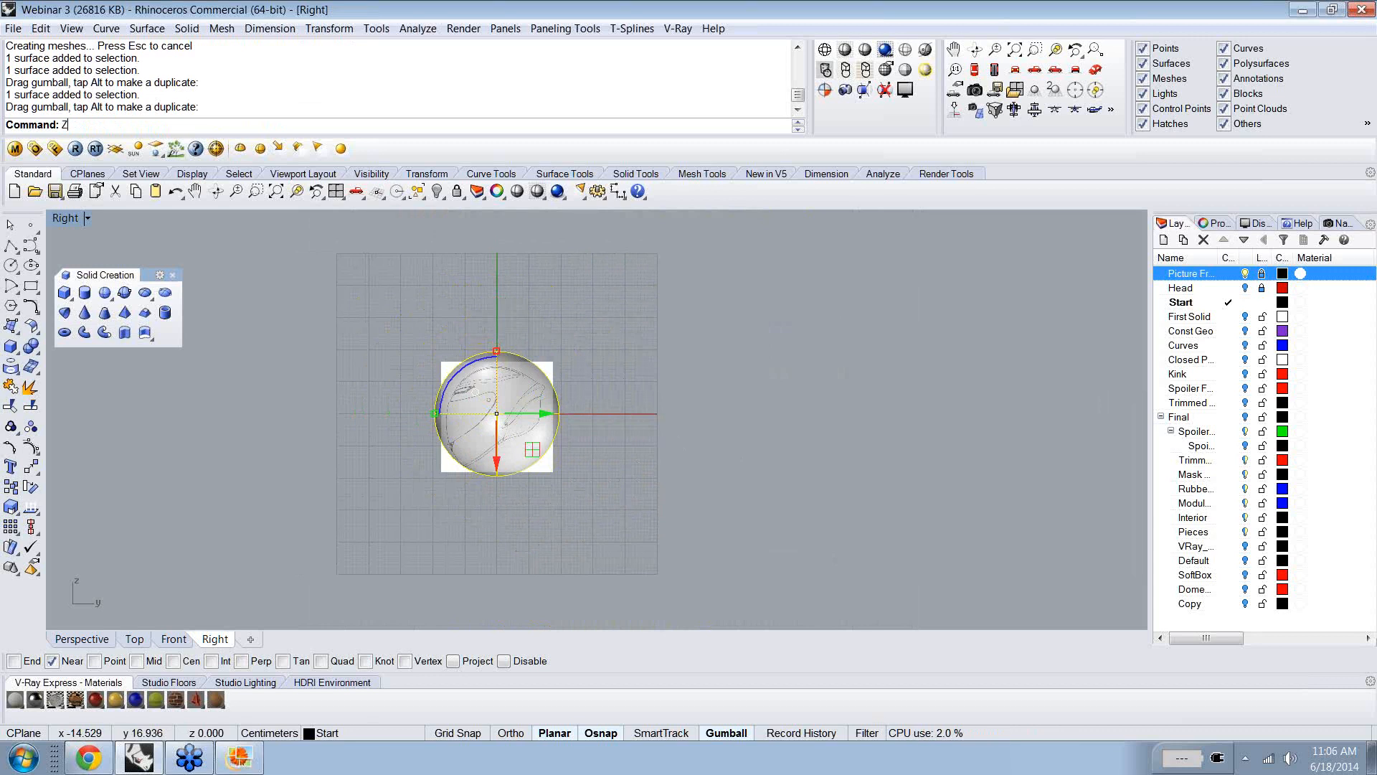
{"action": "type", "text": "ZE"}
{"action": "key", "text": "Return"}
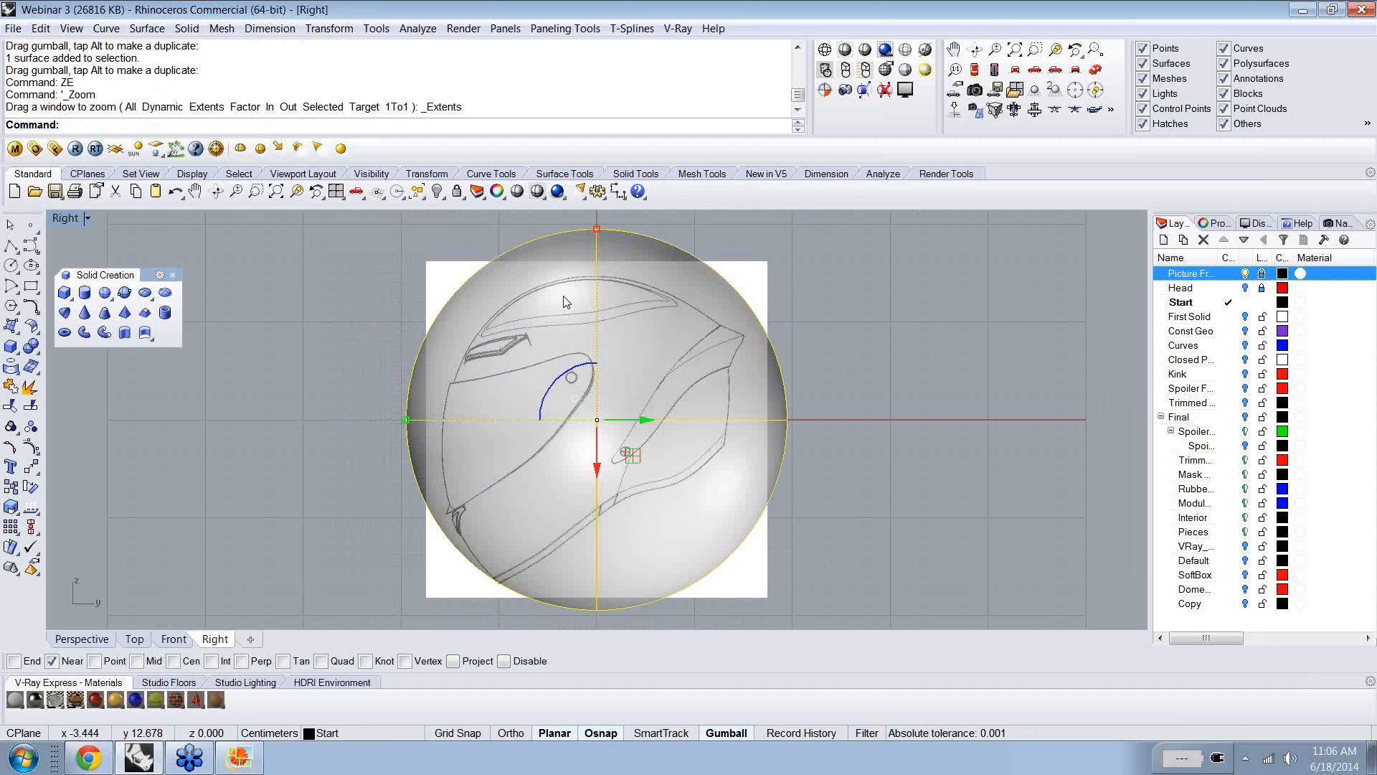
{"action": "left_click_drag", "start_coordinate": [597, 229], "coordinate": [599, 255], "text": "shift"}
{"action": "key", "text": "ctrl+z"}
{"action": "left_click", "coordinate": [769, 391]}
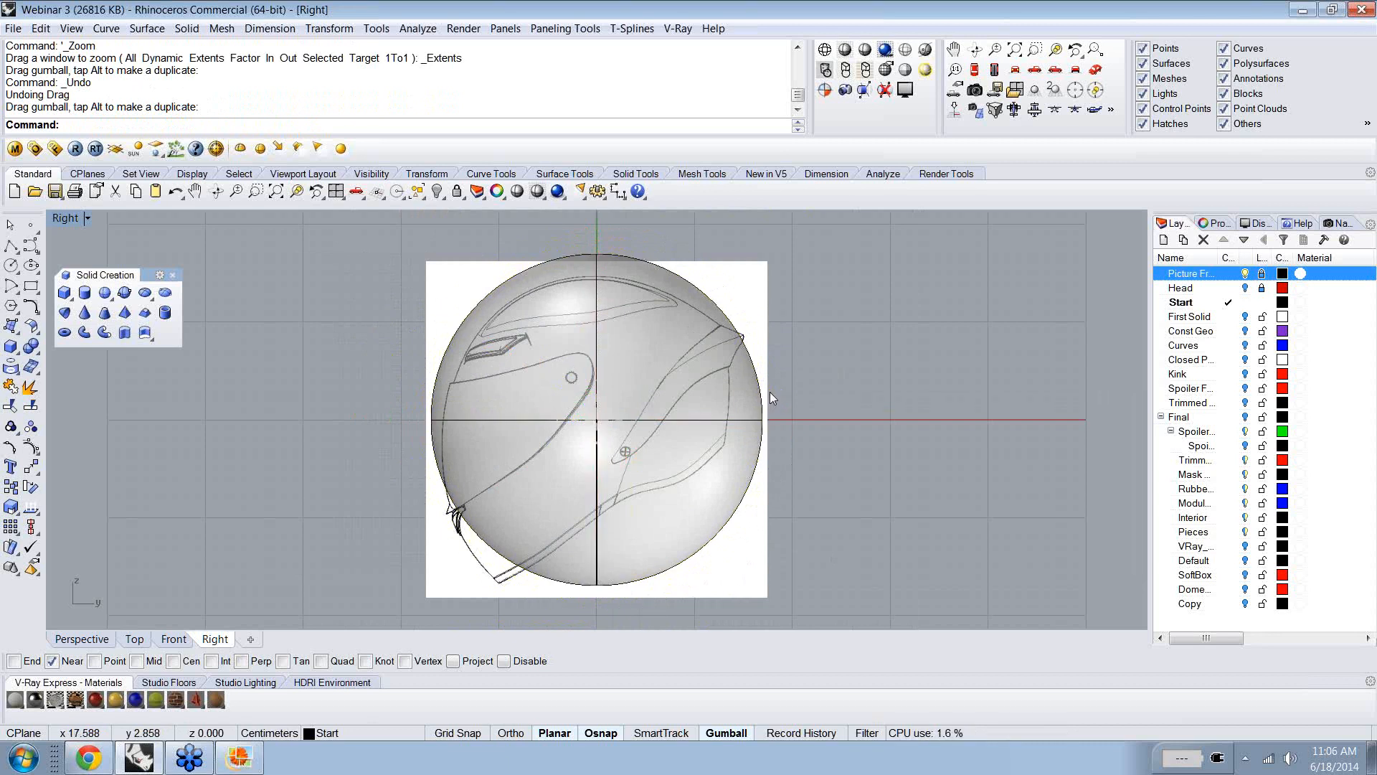
- Nudge the sphere down by 1.8 cm so its top follows the helmet's crown in the side view
{"action": "left_click", "coordinate": [688, 285]}
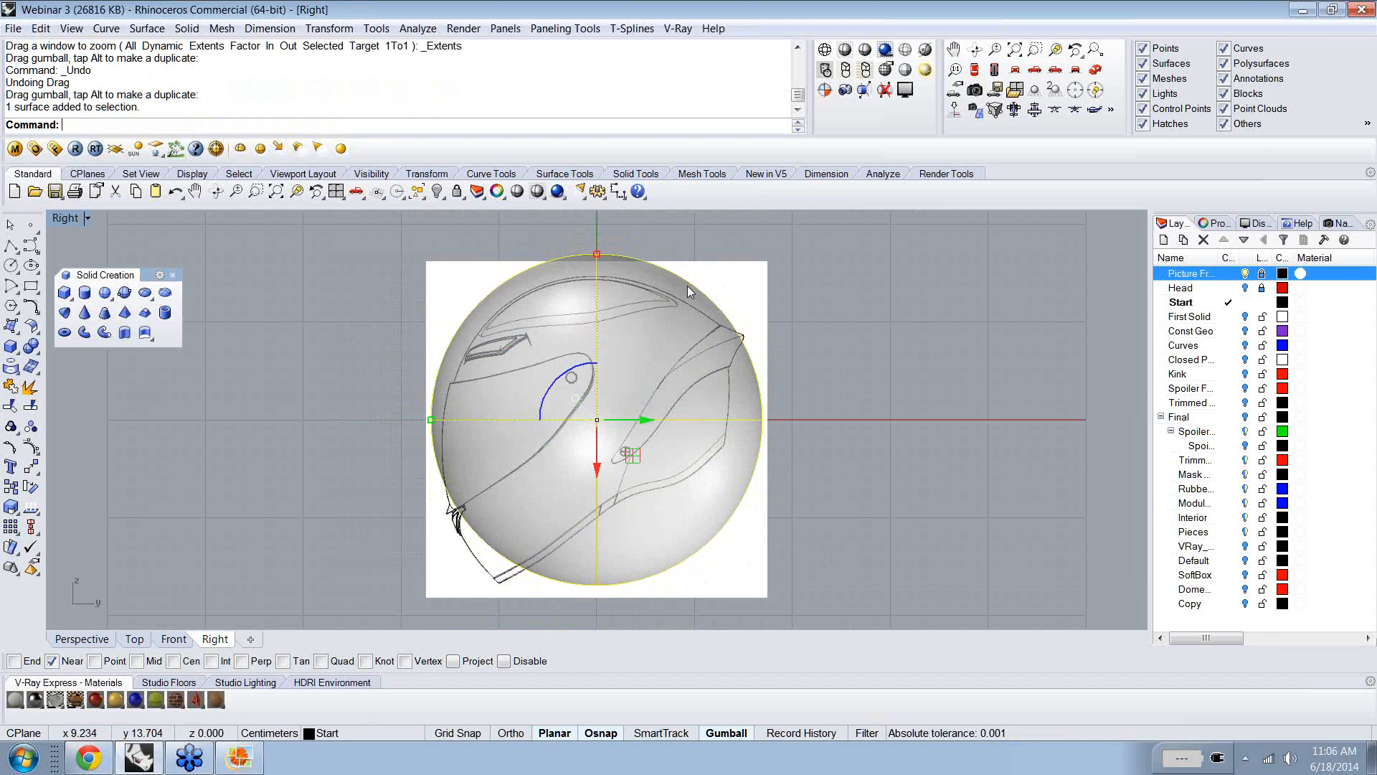
{"action": "key", "text": "alt+Down"}
{"action": "key", "text": "alt+Down"}
{"action": "key", "text": "alt+Down"}
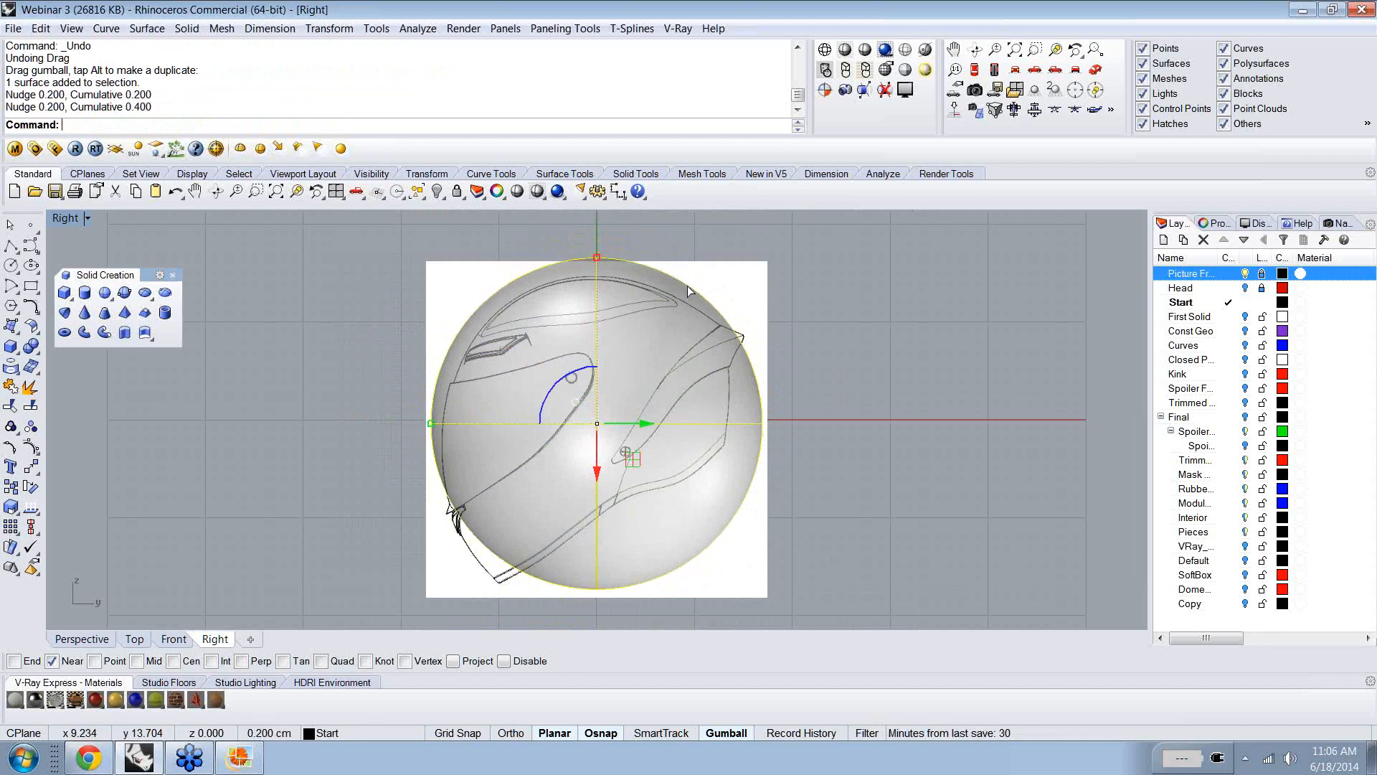
{"action": "key", "text": "alt+Down"}
{"action": "key", "text": "alt+Down"}
{"action": "key", "text": "alt+Down"}
{"action": "key", "text": "alt+Down"}
{"action": "key", "text": "alt+Down"}
{"action": "key", "text": "alt+Down"}
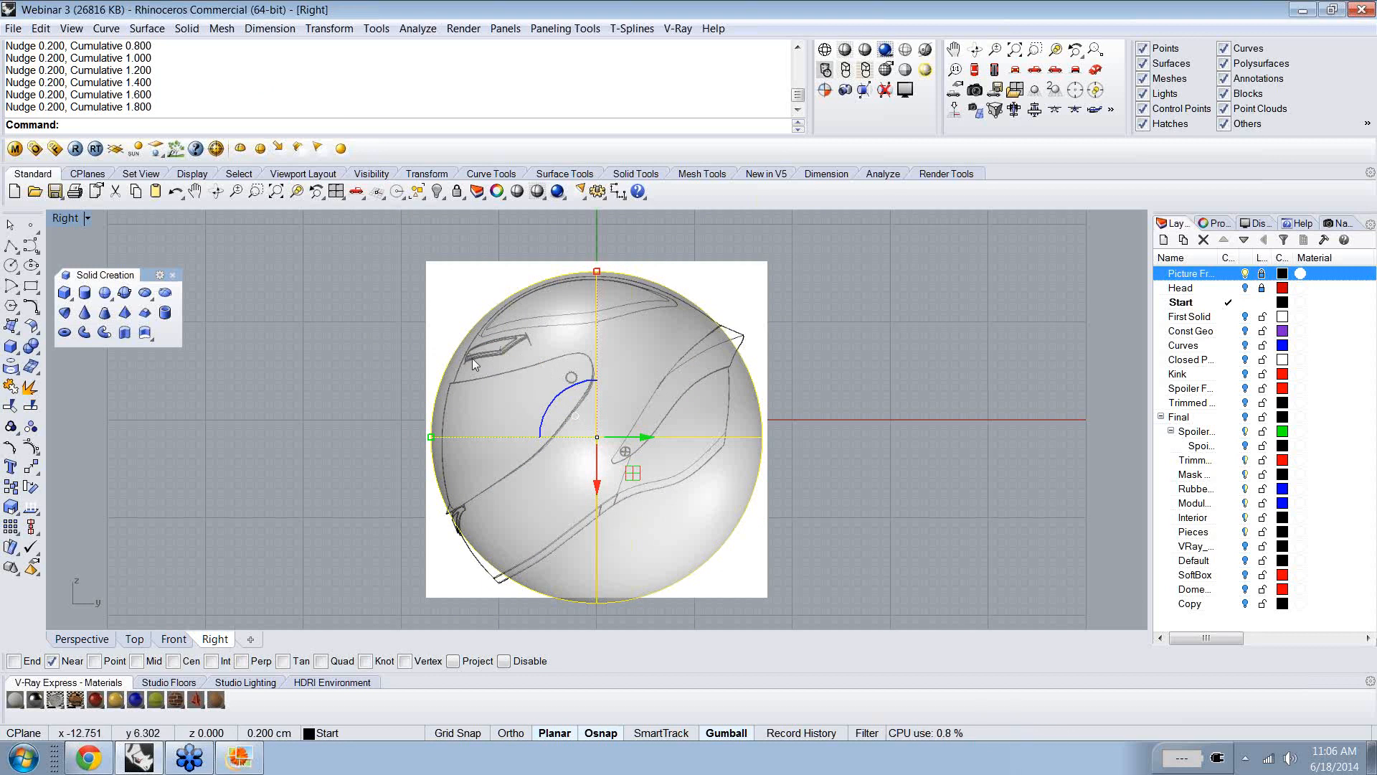
- Rebuild the sphere's surface with point counts U 8 and V 5, degree 3 in both directions, deleting the input
{"action": "left_click", "coordinate": [173, 276]}
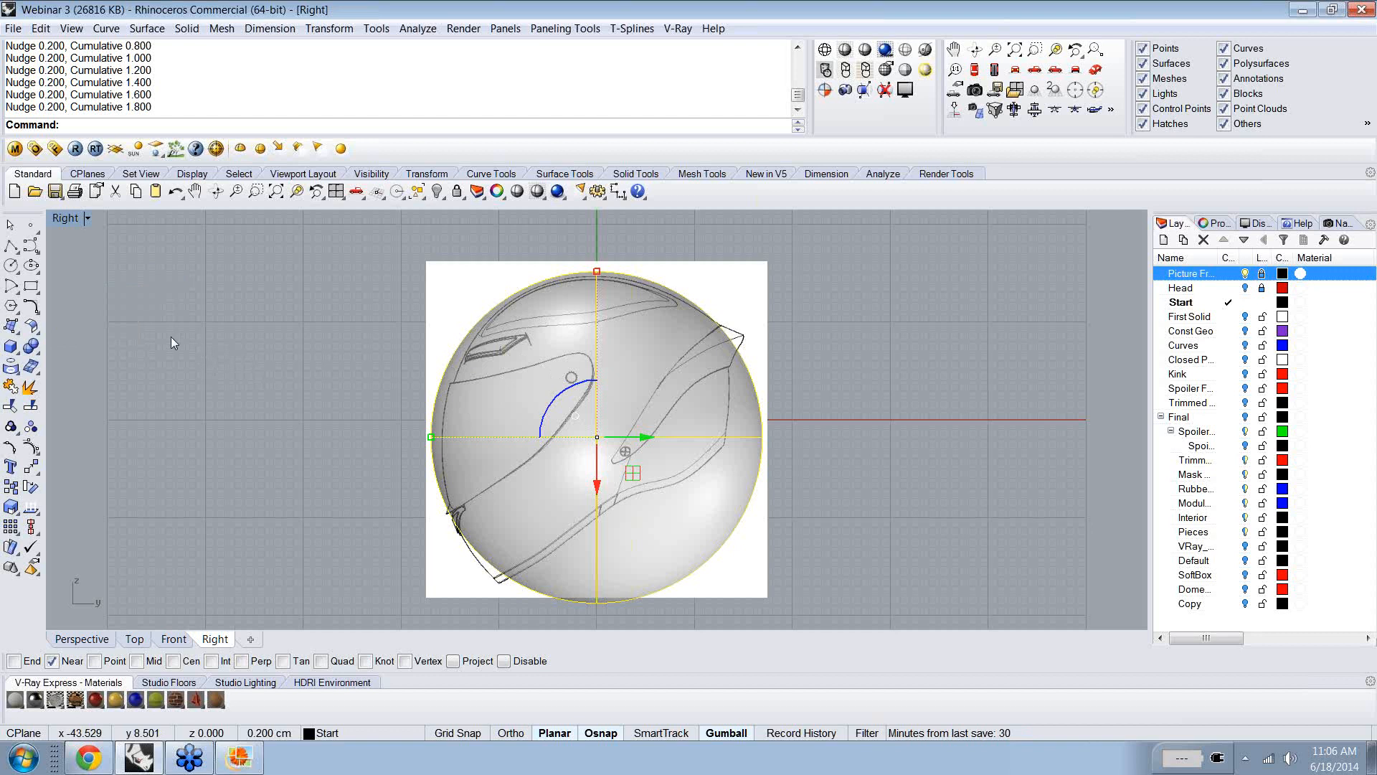
{"action": "left_click", "coordinate": [33, 327]}
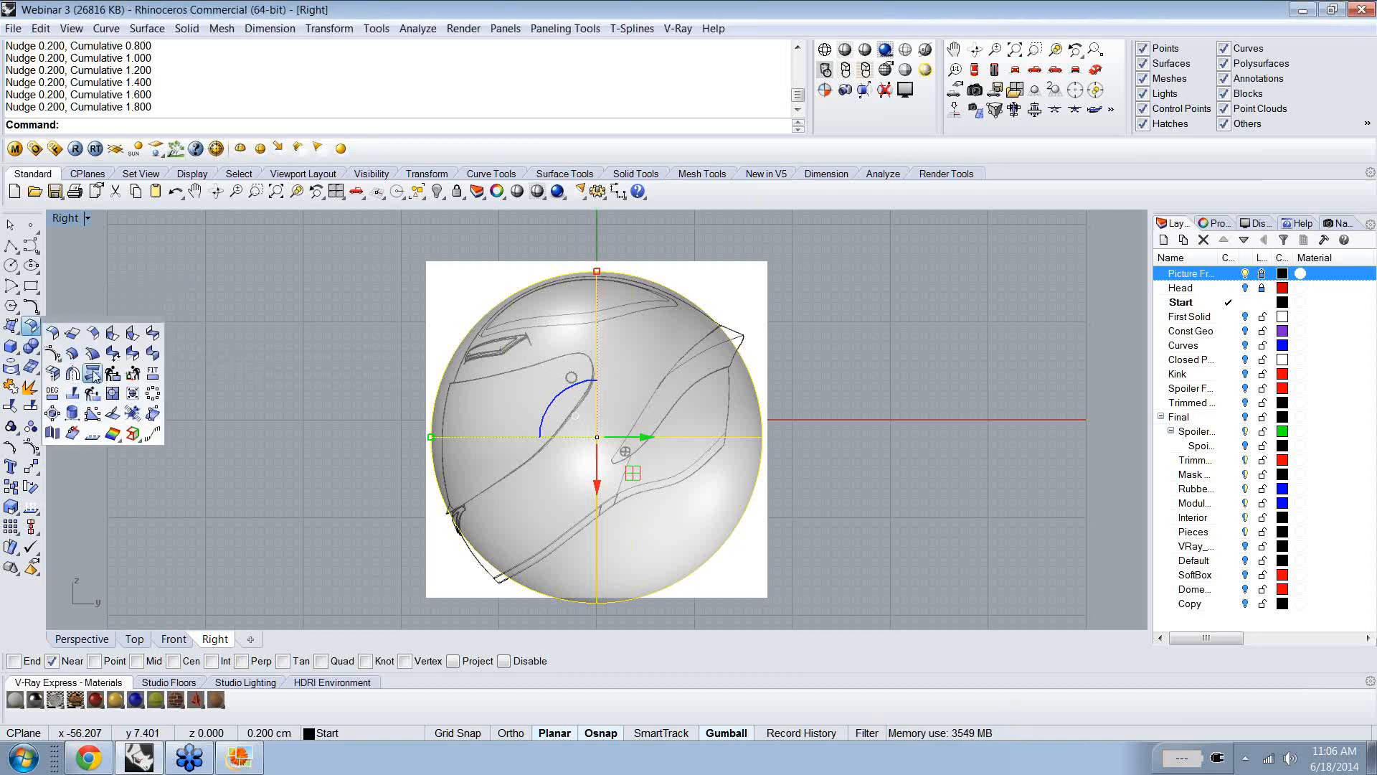
{"action": "left_click", "coordinate": [89, 317]}
{"action": "left_click_drag", "start_coordinate": [89, 318], "coordinate": [117, 313]}
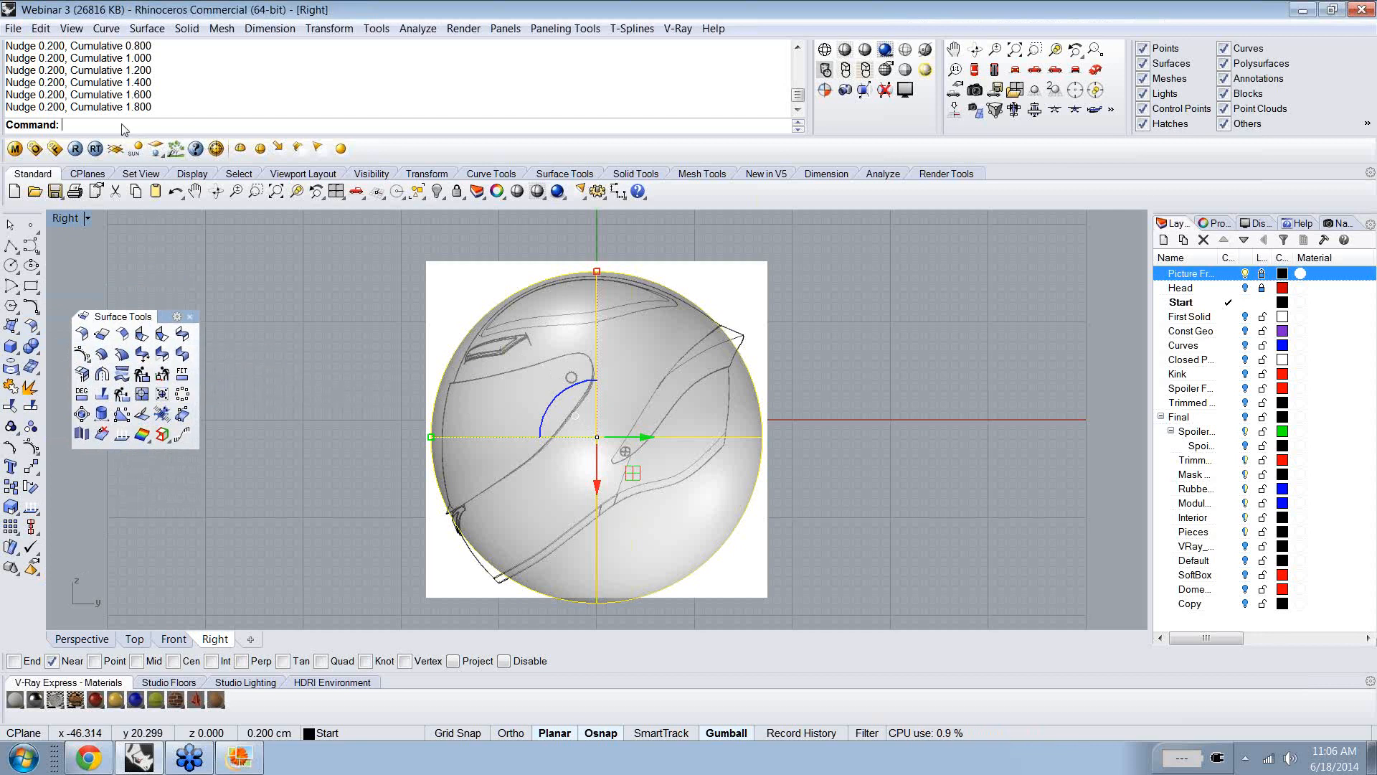
{"action": "type", "text": "Rebuild"}
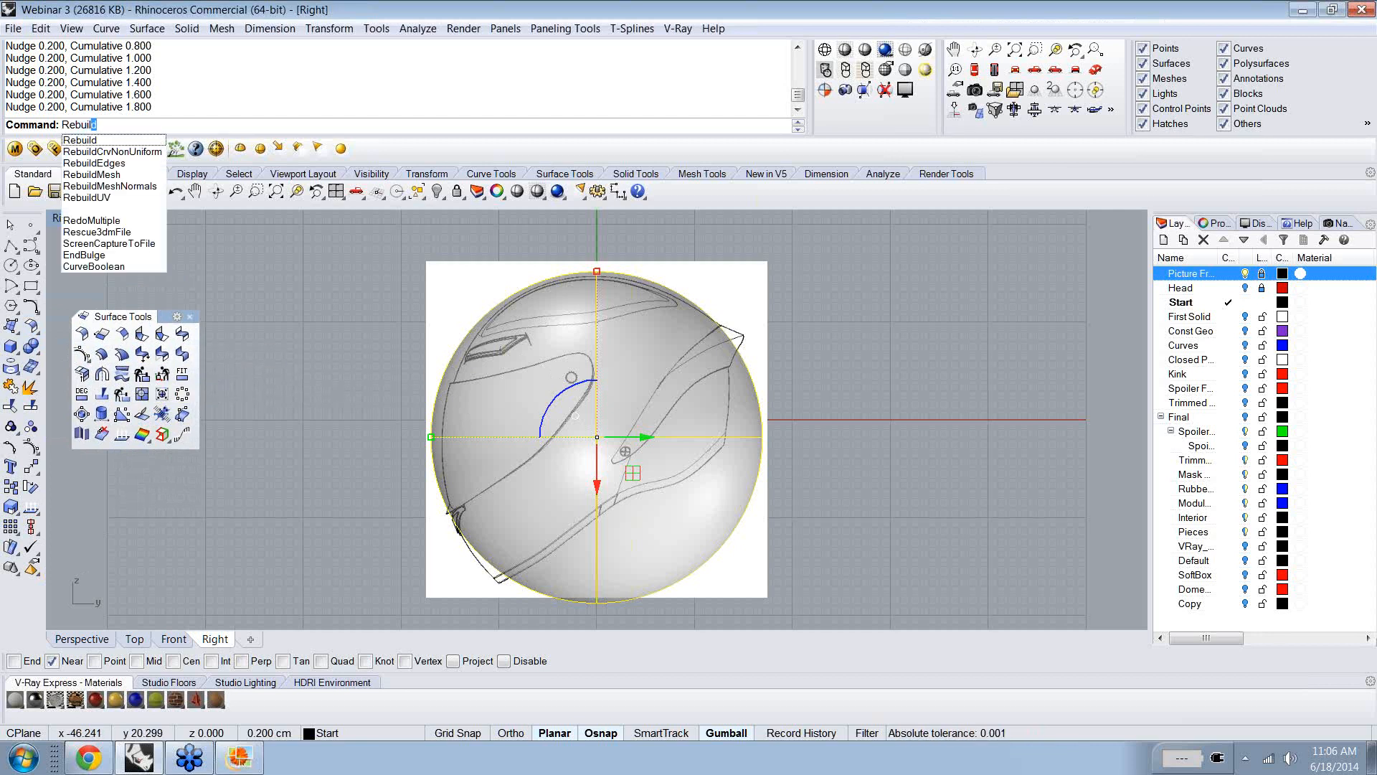
{"action": "key", "text": "Return"}
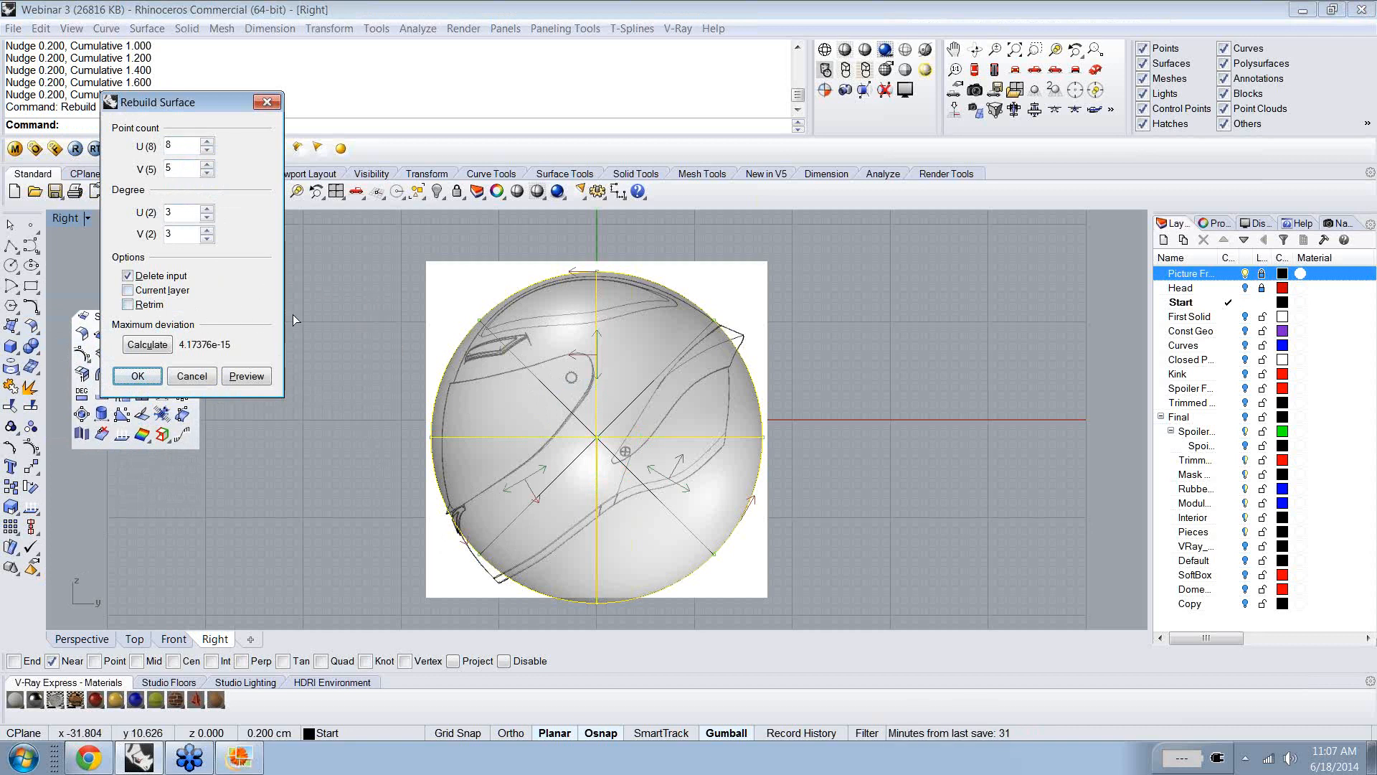
{"action": "left_click", "coordinate": [135, 378]}
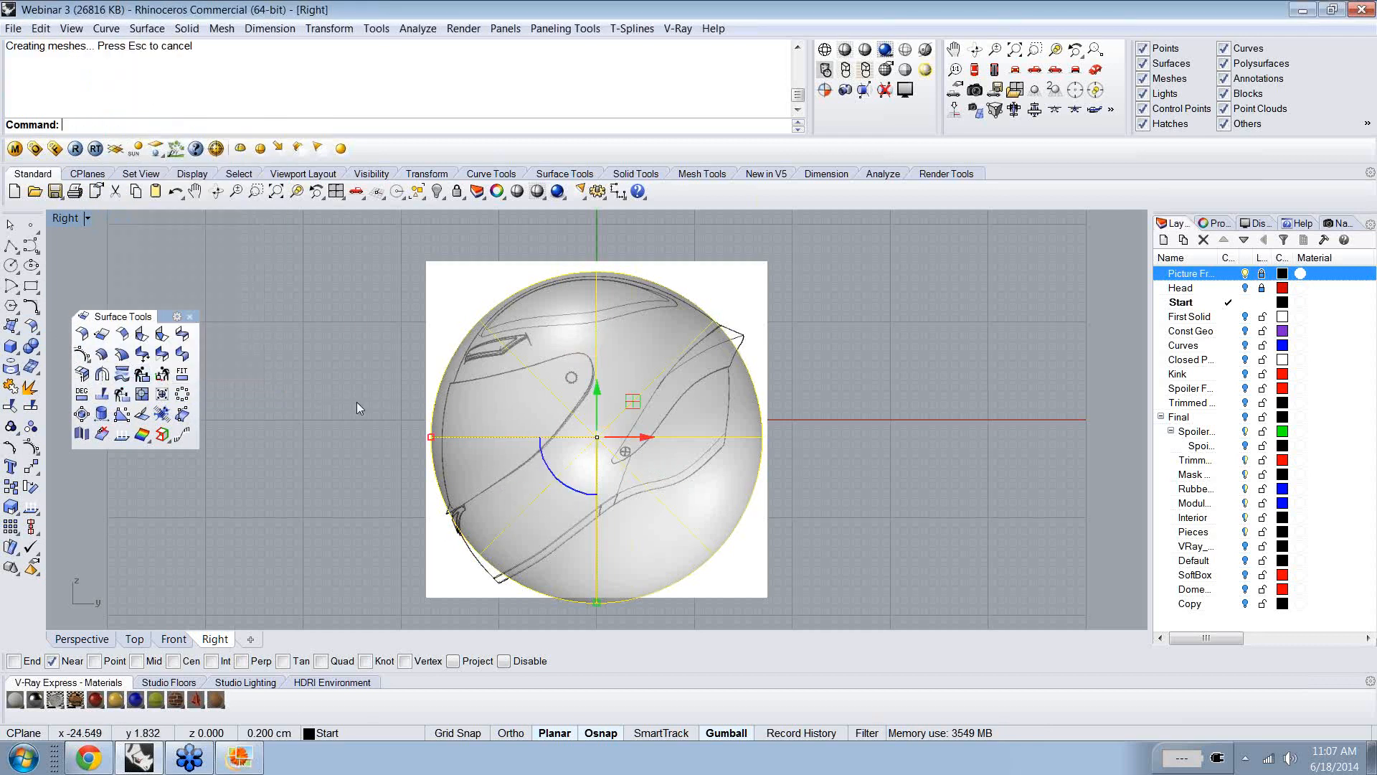
- Turn on the sphere's control points and move the middle and lower rows straight down in the Front view to elongate it
{"action": "key", "text": "F10"}
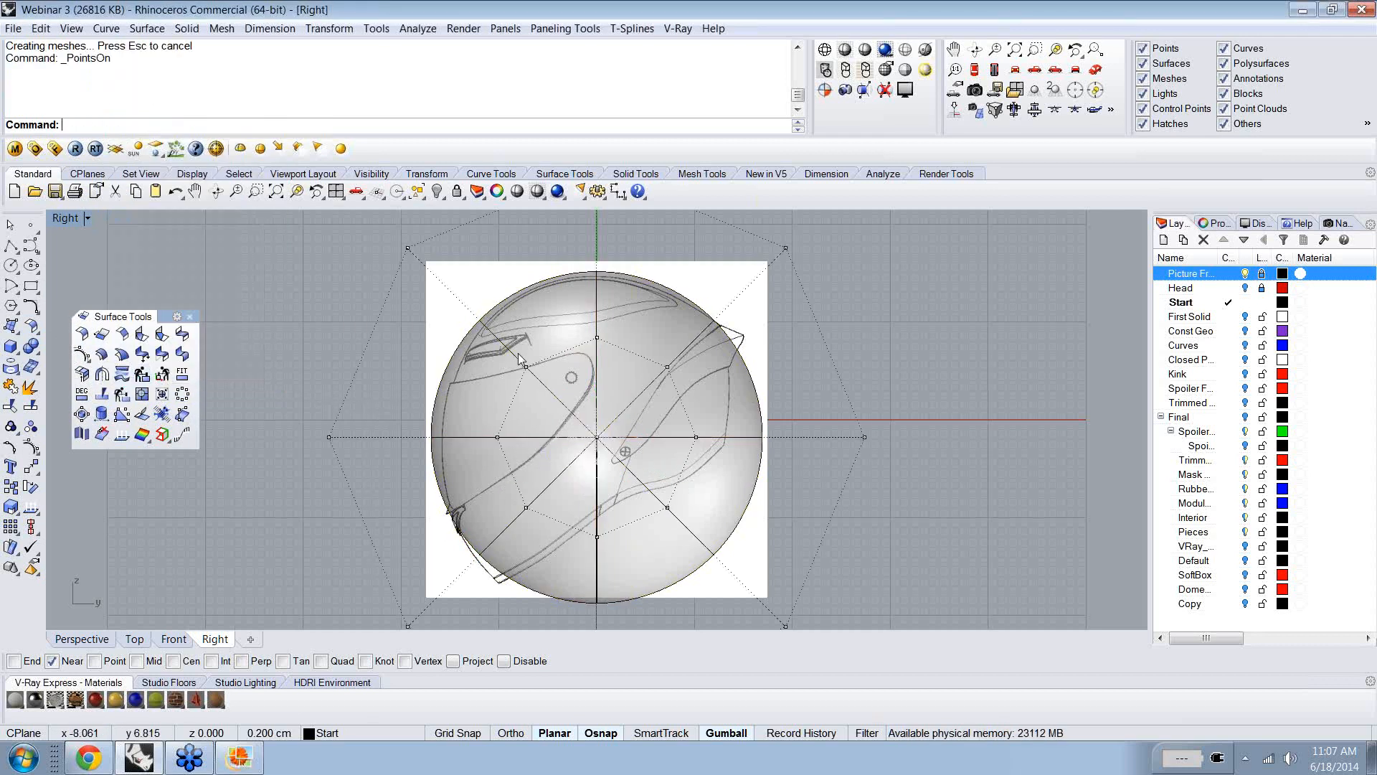
{"action": "right_click_drag", "start_coordinate": [812, 282], "coordinate": [828, 334], "text": "ctrl+shift"}
{"action": "left_click", "coordinate": [181, 642]}
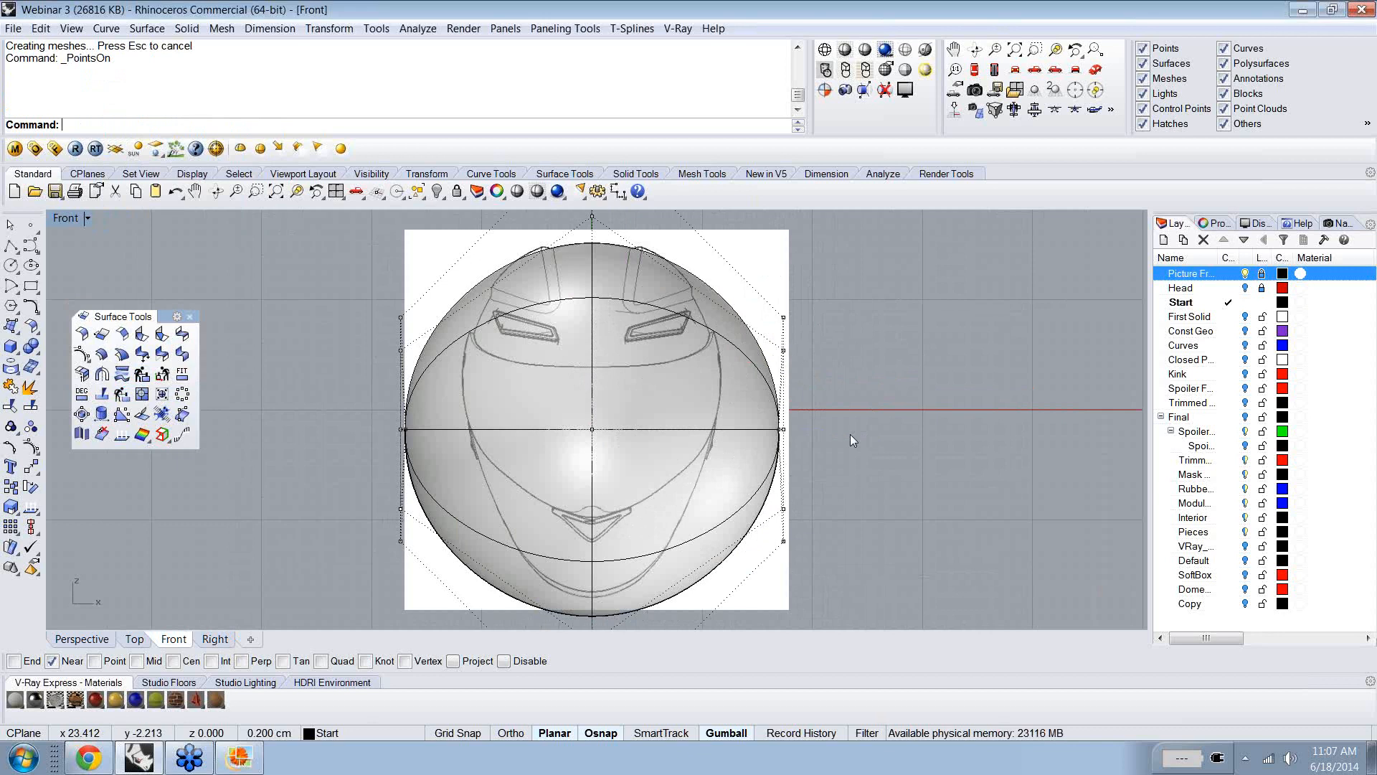
{"action": "right_click_drag", "start_coordinate": [850, 433], "coordinate": [834, 388]}
{"action": "scroll", "coordinate": [832, 391], "scroll_direction": "down", "scroll_amount": 2}
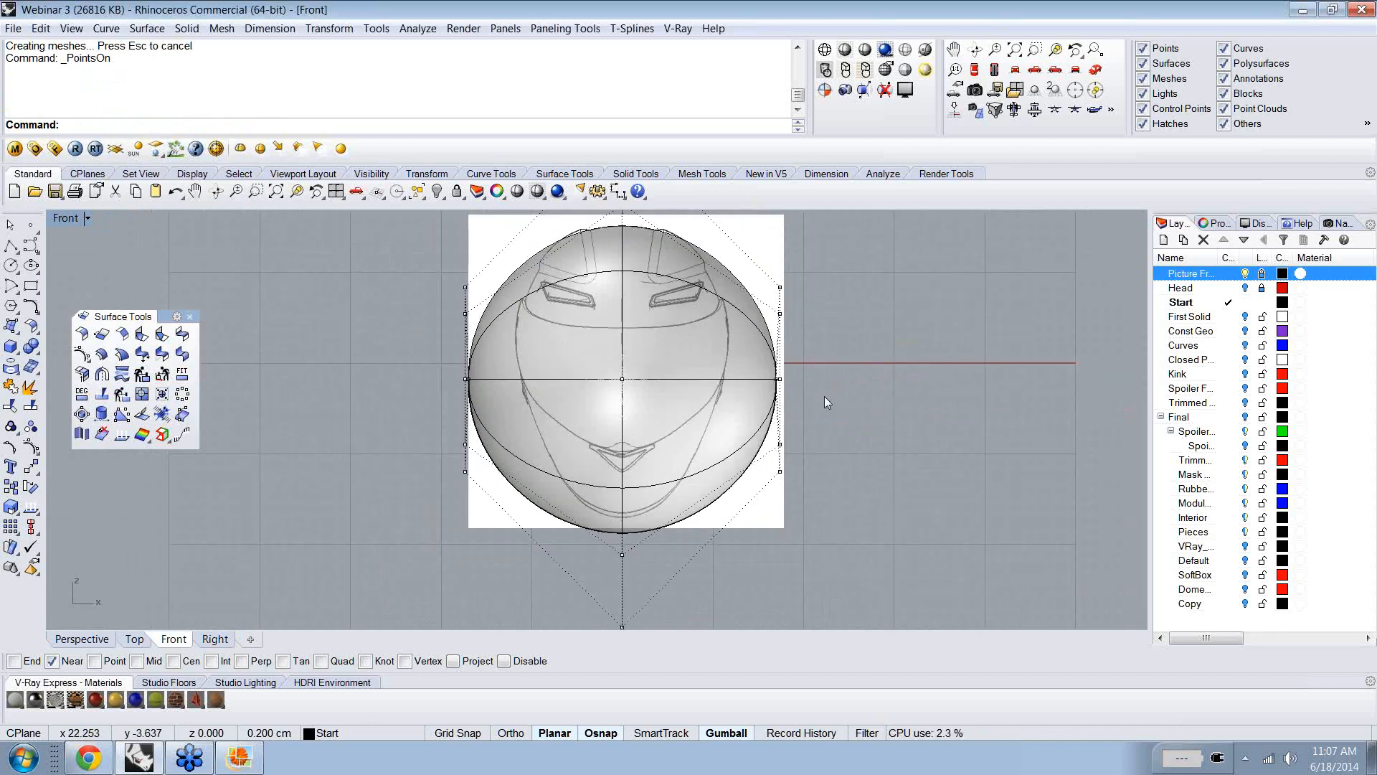
{"action": "right_click_drag", "start_coordinate": [824, 396], "coordinate": [806, 440], "text": "ctrl+shift"}
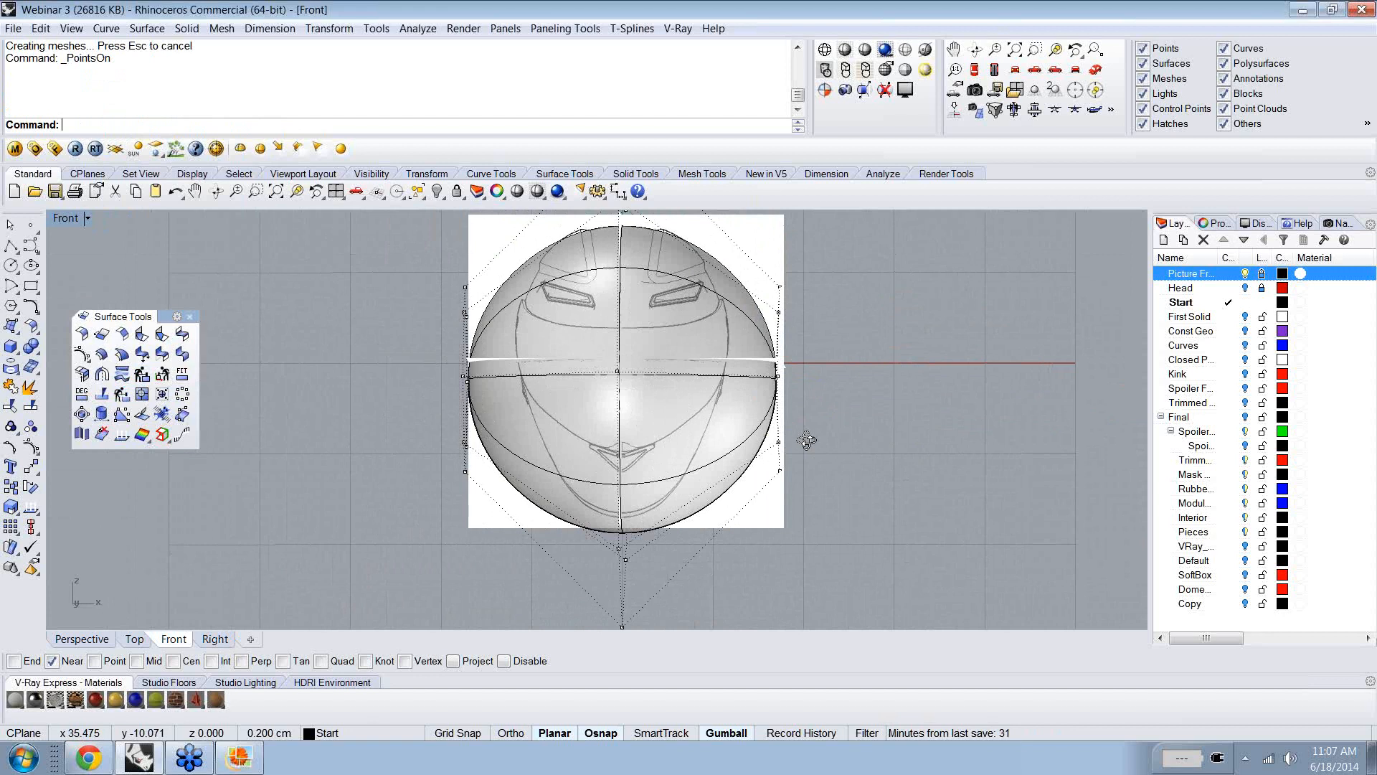
{"action": "key", "text": "Home"}
{"action": "left_click_drag", "start_coordinate": [783, 553], "coordinate": [411, 321]}
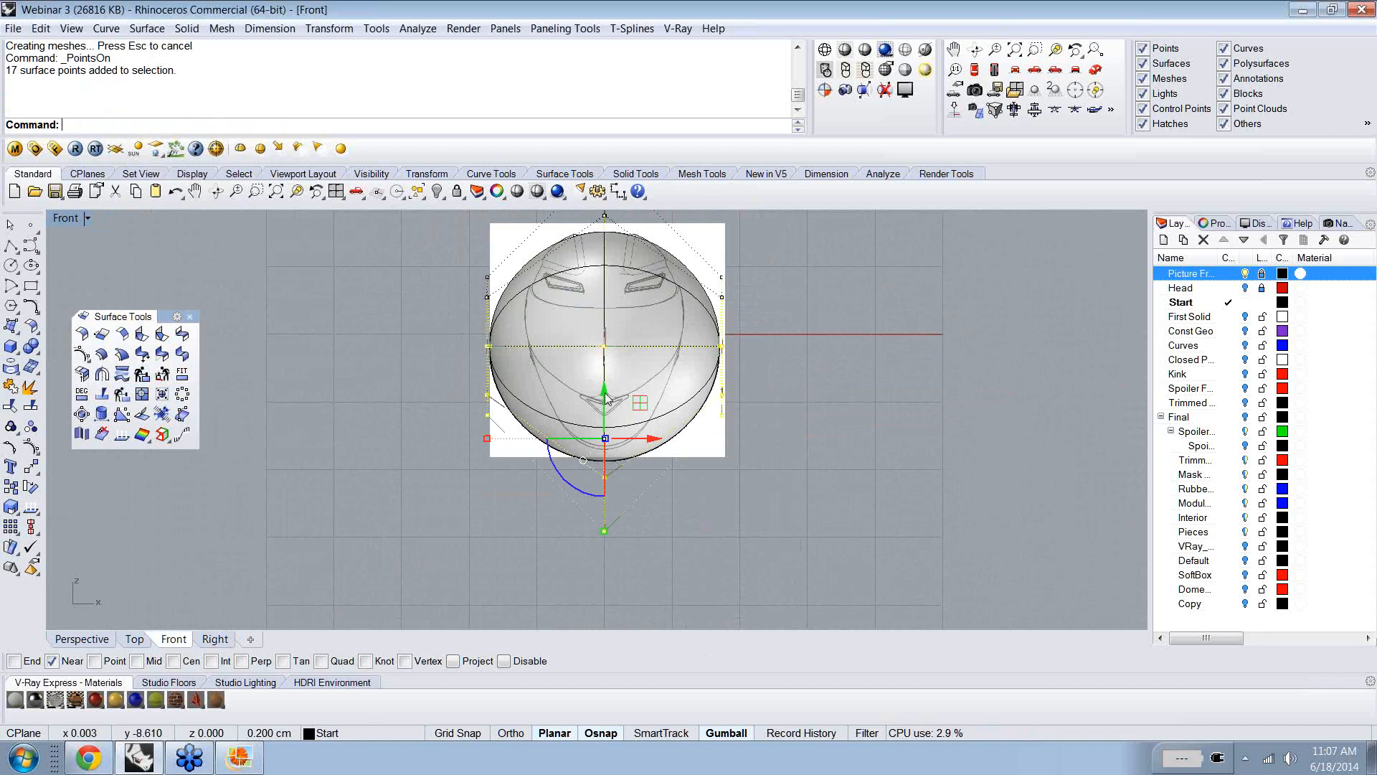
{"action": "left_click_drag", "start_coordinate": [606, 400], "coordinate": [623, 545]}
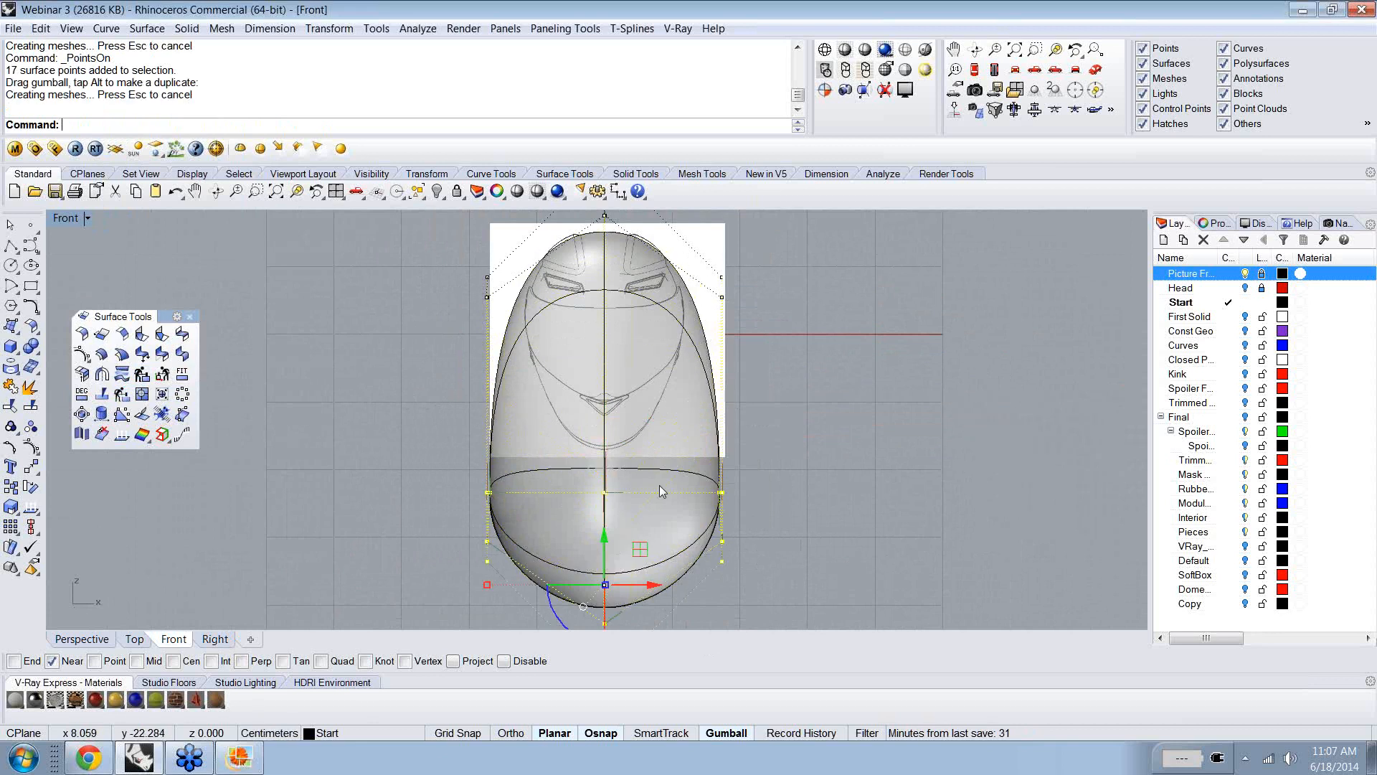
{"action": "left_click", "coordinate": [476, 423]}
{"action": "mouse_move", "coordinate": [476, 422]}
{"action": "right_mouse_down", "text": "ctrl+shift"}
{"action": "mouse_move", "coordinate": [520, 423]}
{"action": "mouse_move", "coordinate": [491, 428]}
{"action": "right_mouse_up", "text": "ctrl+shift"}
{"action": "right_click_drag", "start_coordinate": [554, 476], "coordinate": [564, 474], "text": "ctrl"}
{"action": "right_click_drag", "start_coordinate": [479, 481], "coordinate": [588, 481], "text": "ctrl+shift"}
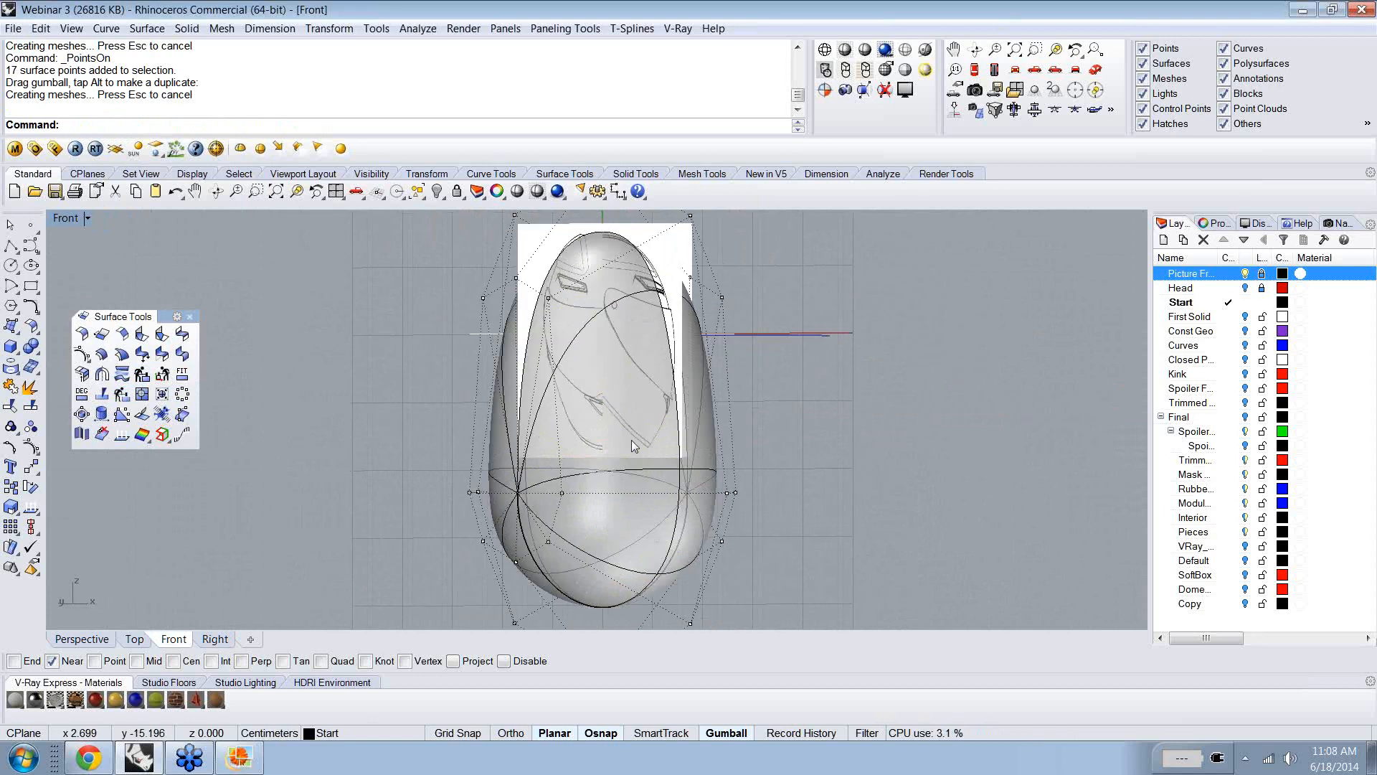
{"action": "right_click_drag", "start_coordinate": [737, 462], "coordinate": [712, 543], "text": "ctrl+shift"}
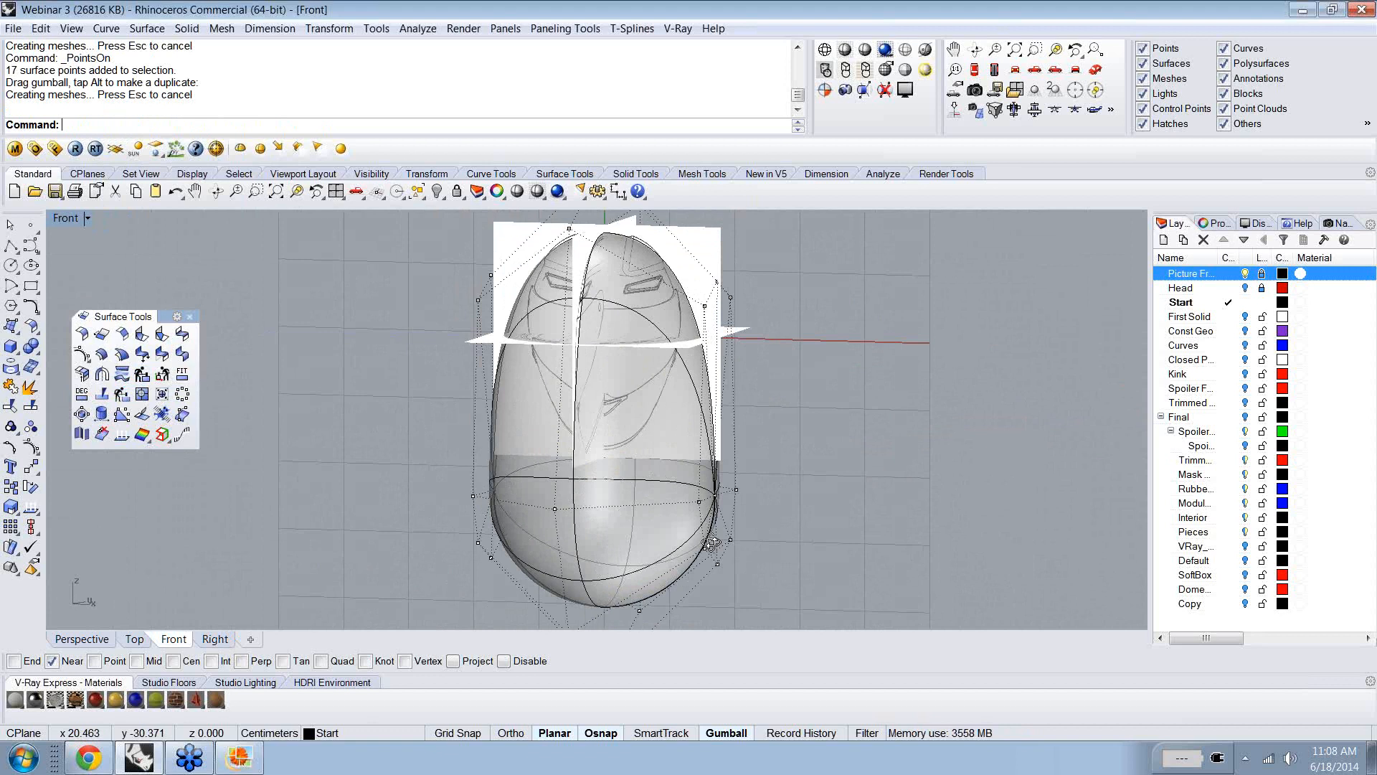
{"action": "key", "text": "Home"}
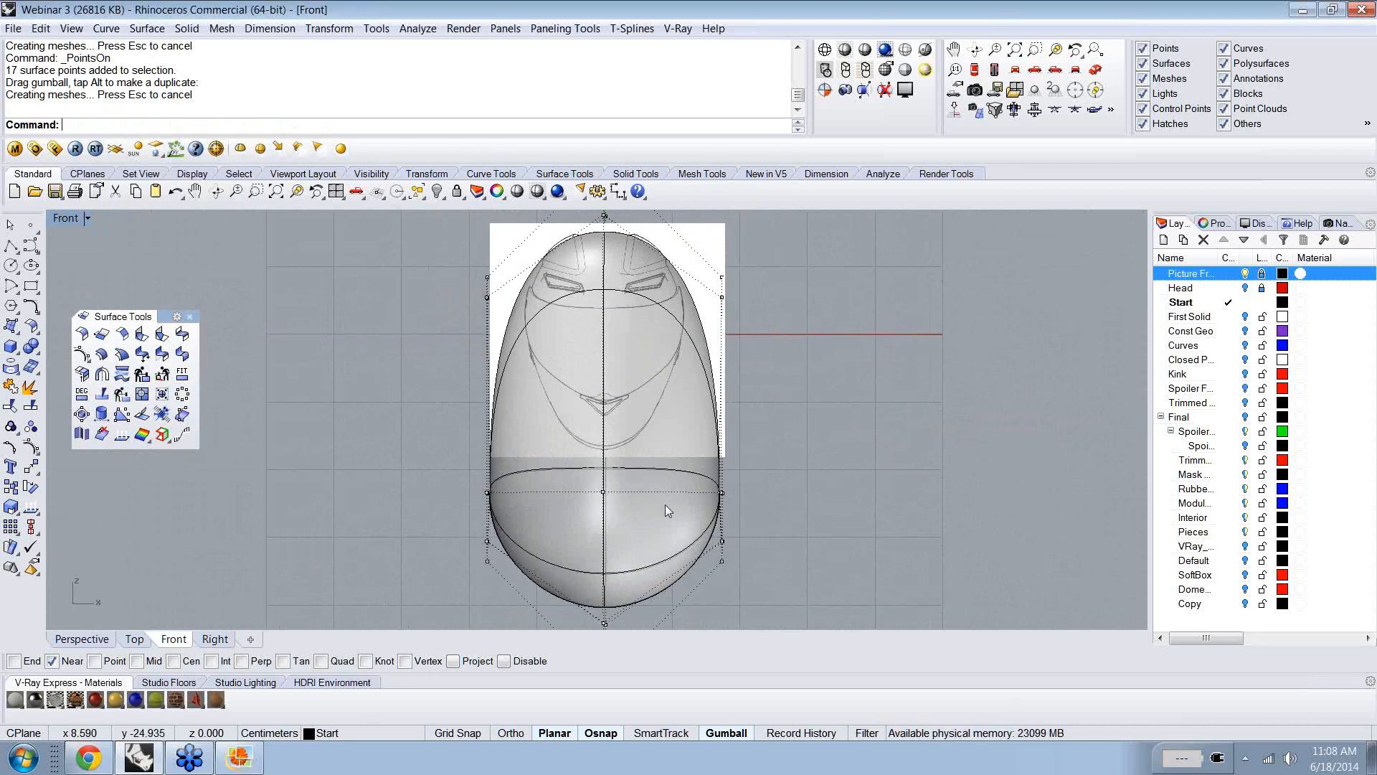
- Scale the middle and lower control points inward horizontally in the Front view to taper the lower part of the shell
{"action": "right_click_drag", "start_coordinate": [764, 564], "coordinate": [760, 499]}
{"action": "scroll", "coordinate": [760, 498], "scroll_direction": "down", "scroll_amount": 1}
{"action": "left_click_drag", "start_coordinate": [736, 604], "coordinate": [630, 571]}
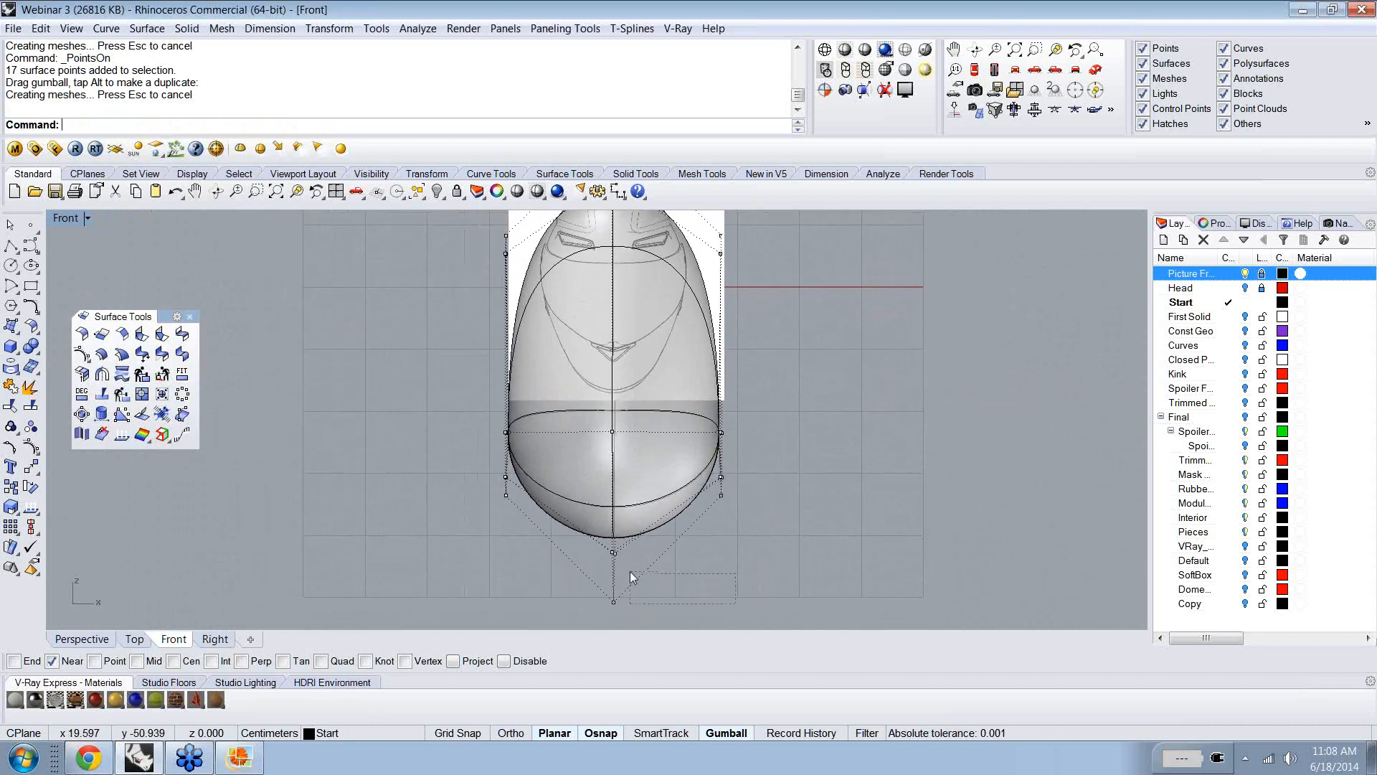
{"action": "left_click_drag", "start_coordinate": [505, 434], "coordinate": [505, 433]}
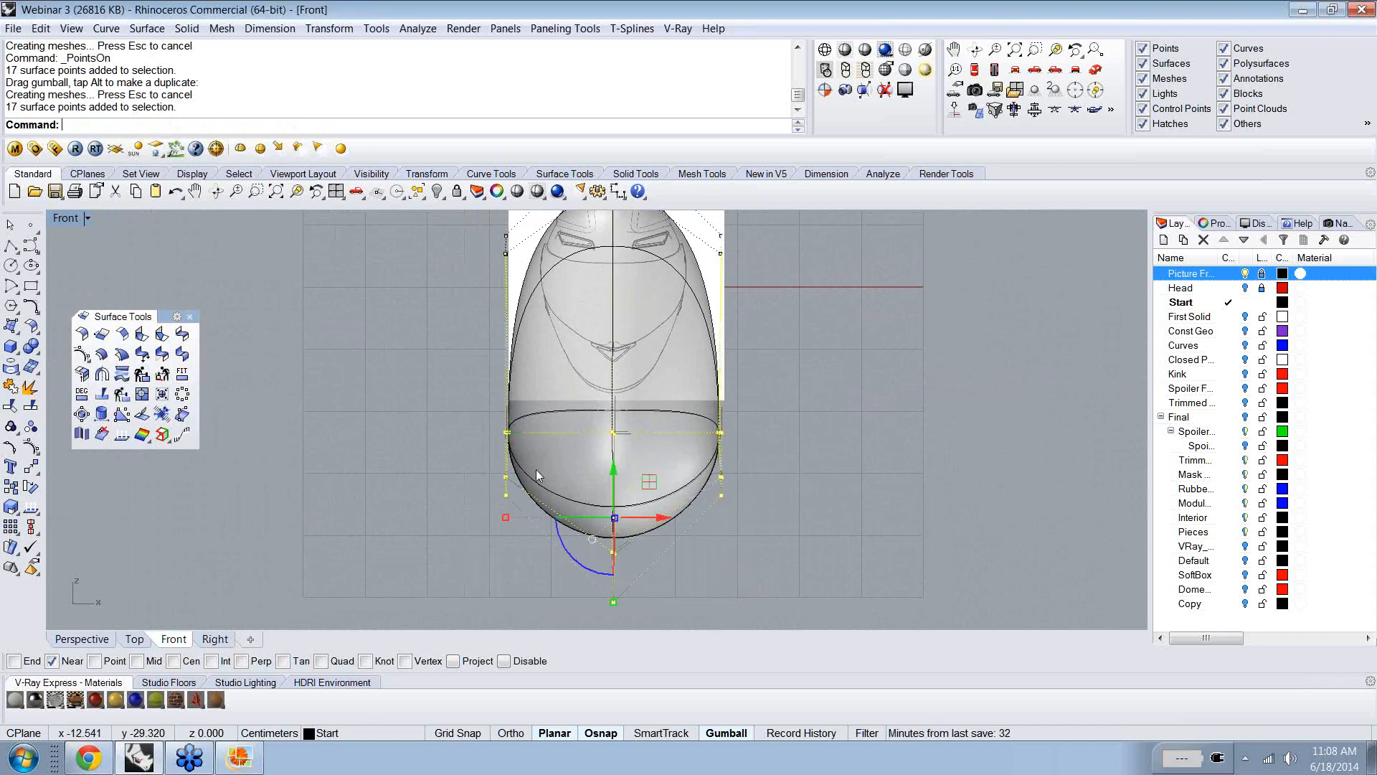
{"action": "left_click_drag", "start_coordinate": [506, 518], "coordinate": [579, 462]}
- In the Front view, move the outer control points at brow level straight down and the outer pair above them straight up
{"action": "right_click_drag", "start_coordinate": [679, 422], "coordinate": [730, 364], "text": "ctrl+shift"}
{"action": "right_click_drag", "start_coordinate": [736, 350], "coordinate": [768, 425]}
{"action": "left_click", "coordinate": [801, 261]}
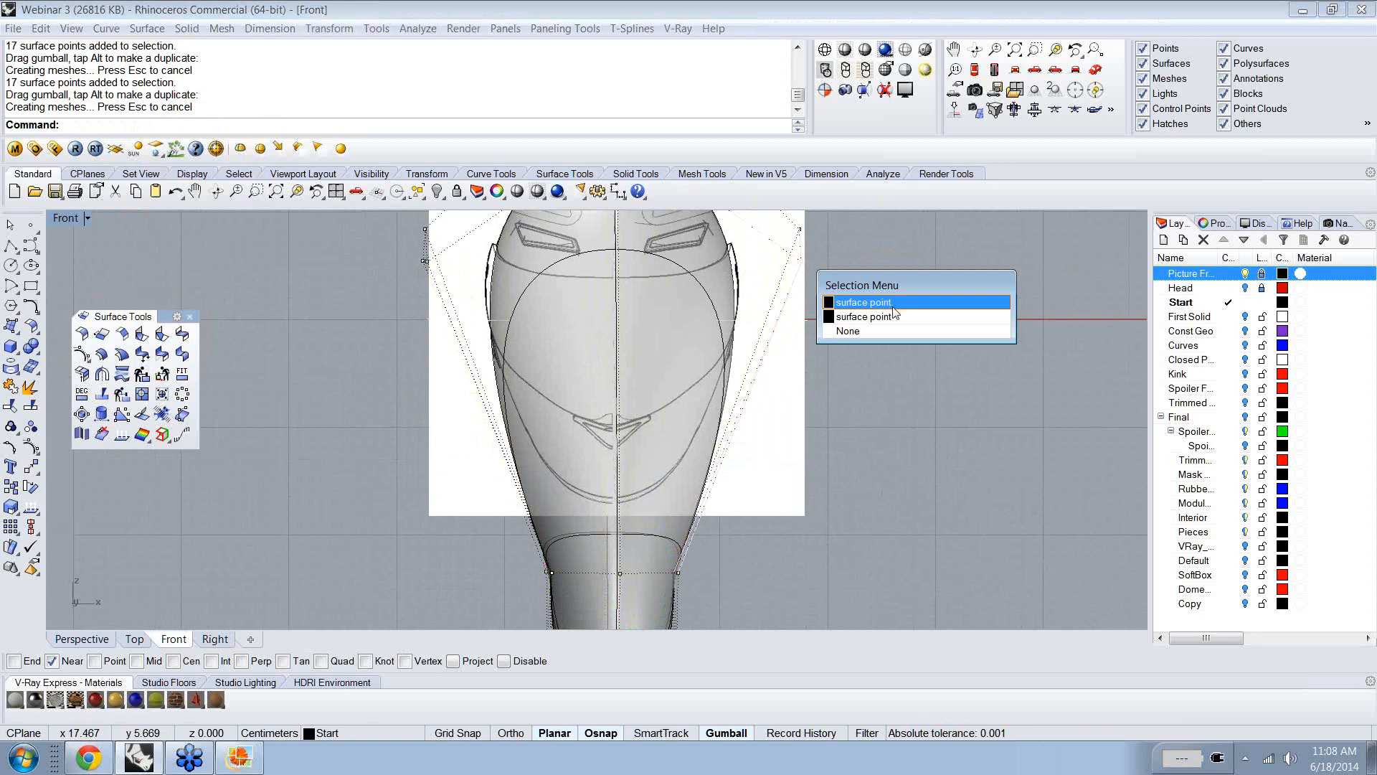
{"action": "left_click", "coordinate": [889, 244]}
{"action": "left_click_drag", "start_coordinate": [855, 265], "coordinate": [392, 256]}
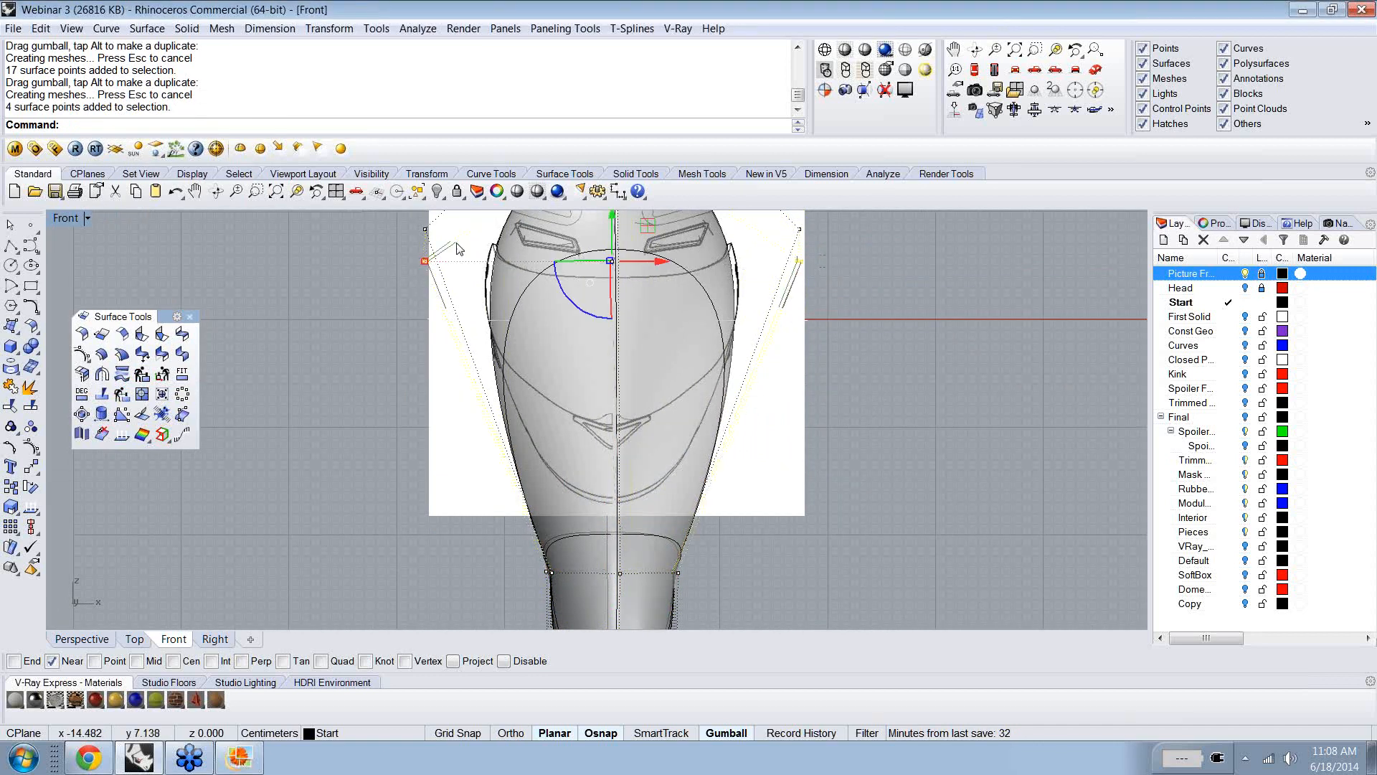
{"action": "left_click_drag", "start_coordinate": [614, 212], "coordinate": [622, 296]}
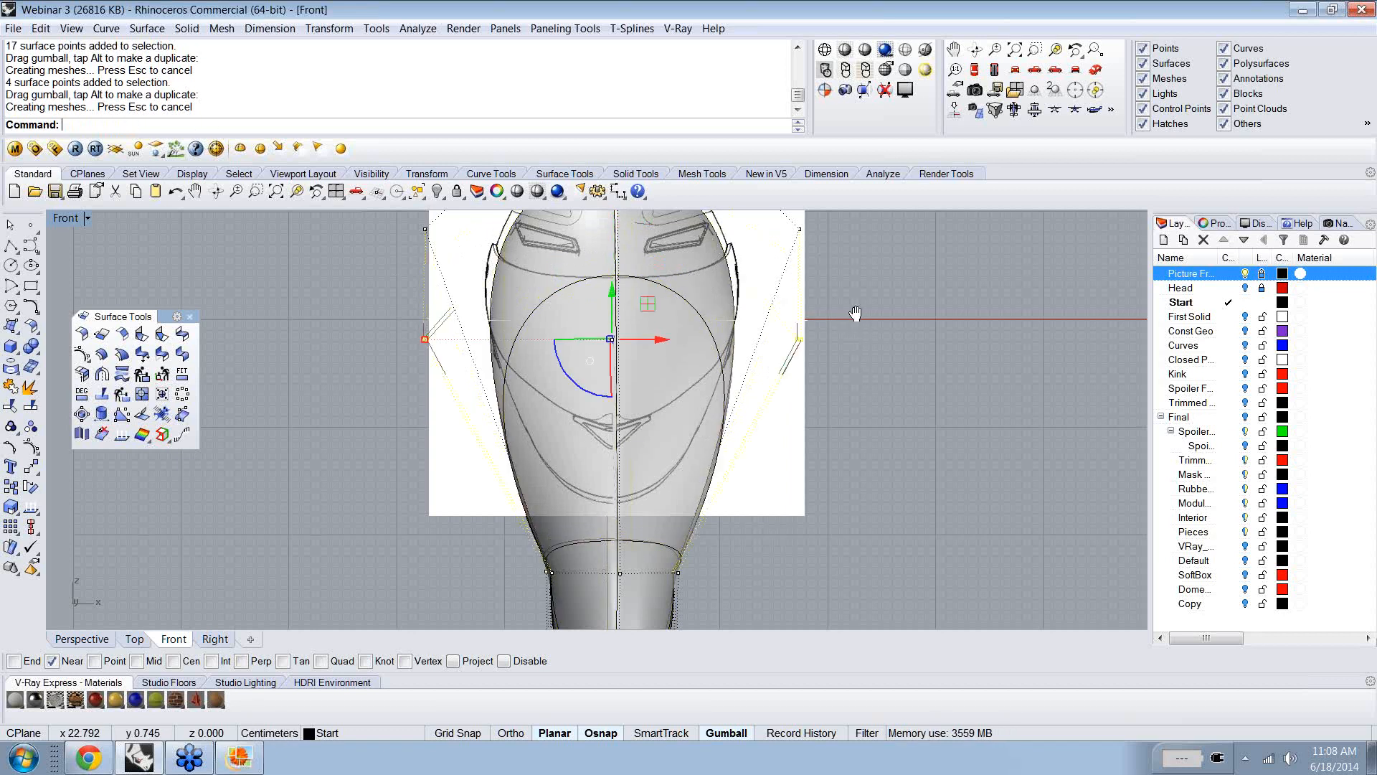
{"action": "right_click_drag", "start_coordinate": [848, 312], "coordinate": [843, 437]}
{"action": "left_click_drag", "start_coordinate": [823, 365], "coordinate": [351, 314]}
{"action": "left_click_drag", "start_coordinate": [597, 303], "coordinate": [599, 269]}
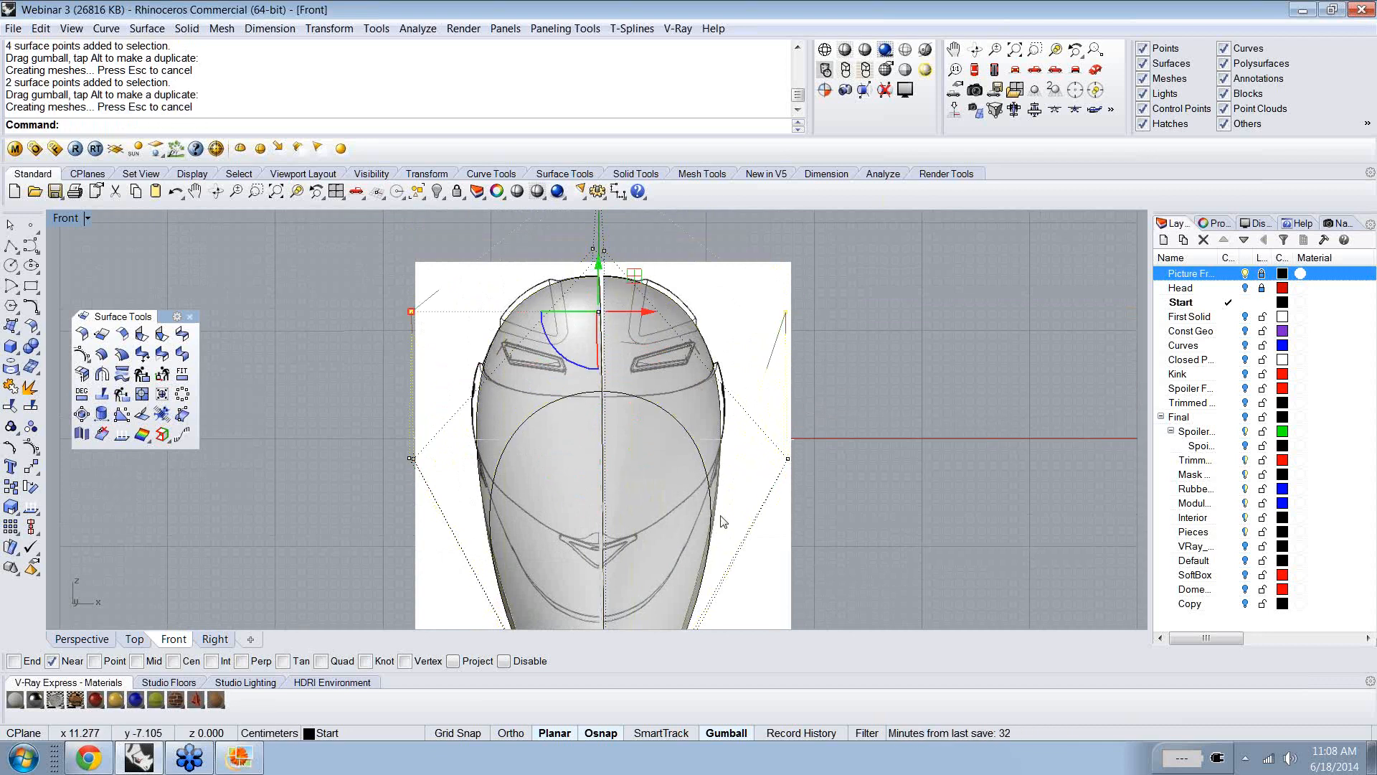
- In the Right view, scale the upper four control points outward horizontally until the shell matches the helmet's crown and sides
{"action": "right_click_drag", "start_coordinate": [762, 396], "coordinate": [396, 504], "text": "ctrl+shift"}
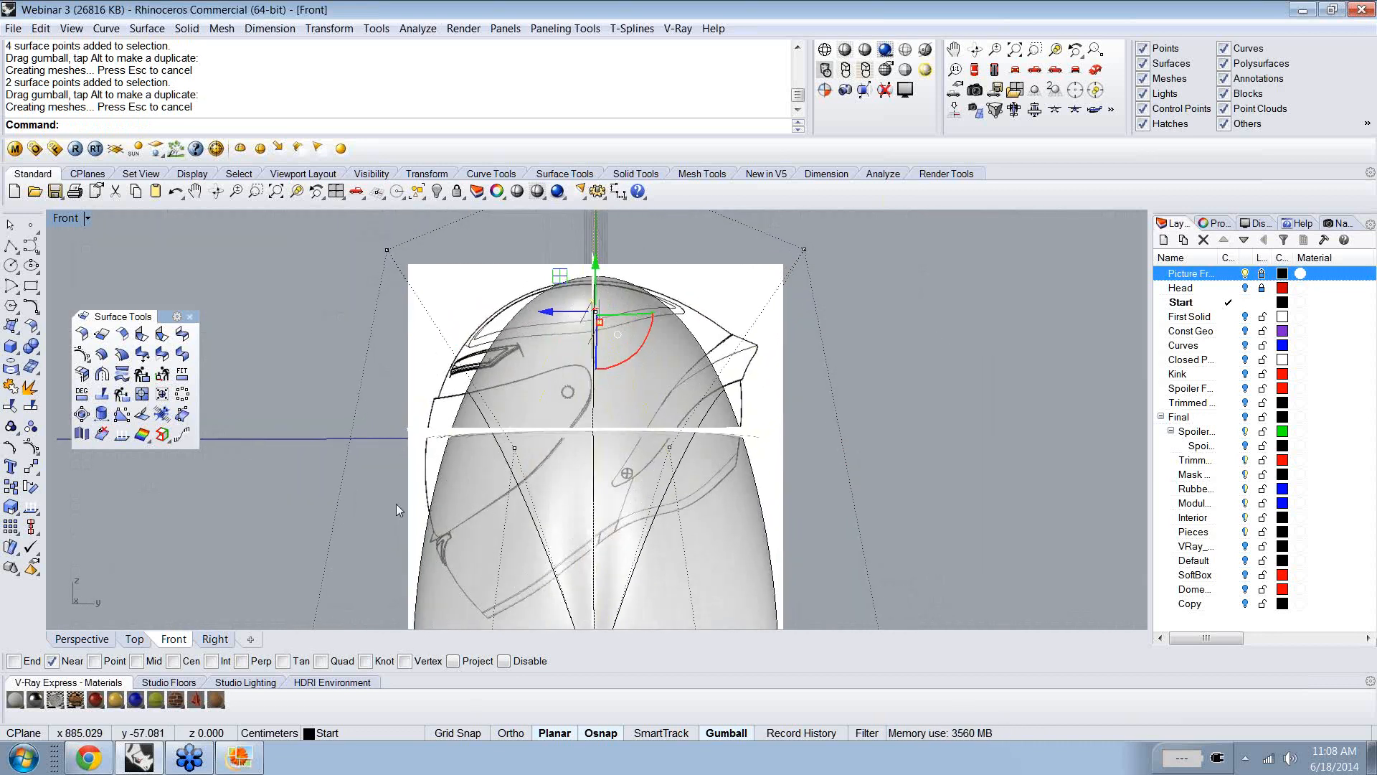
{"action": "left_click", "coordinate": [216, 639]}
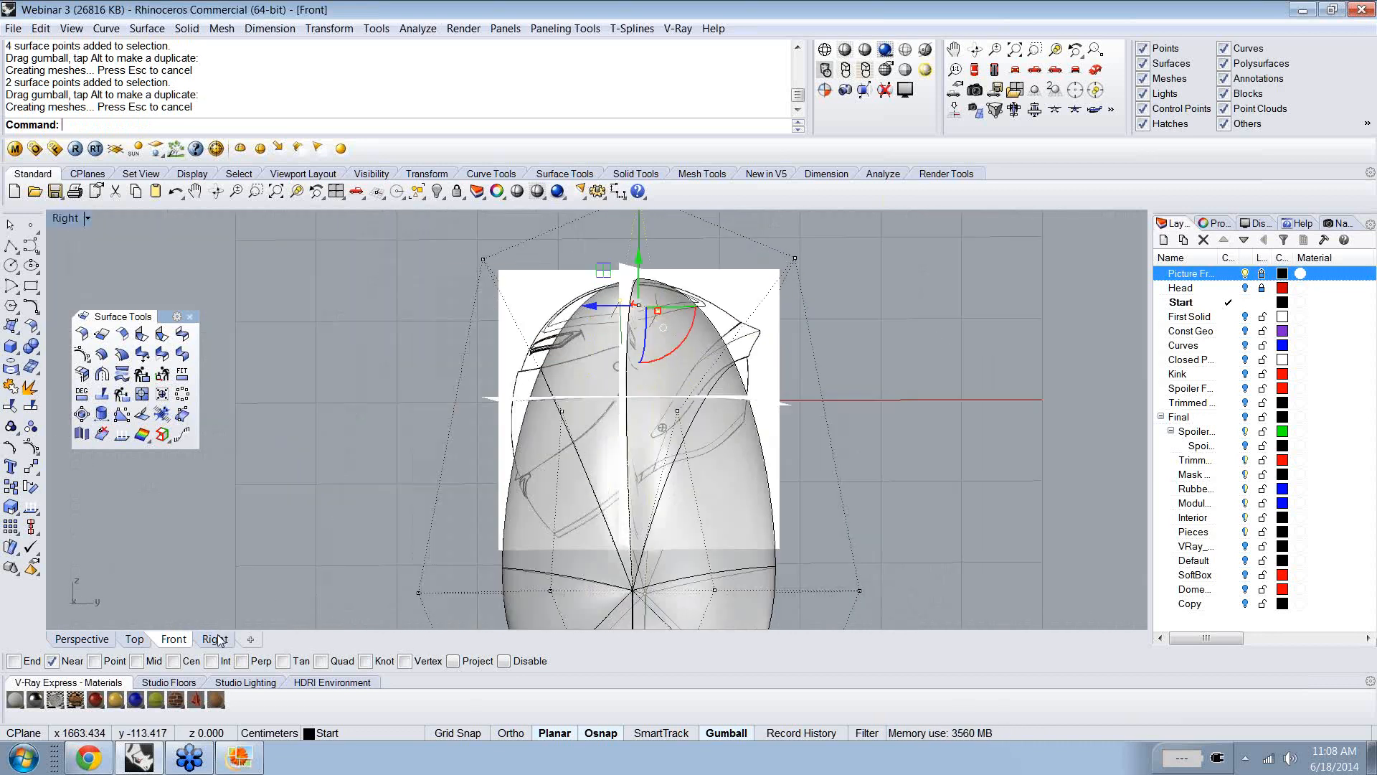
{"action": "type", "text": "Right"}
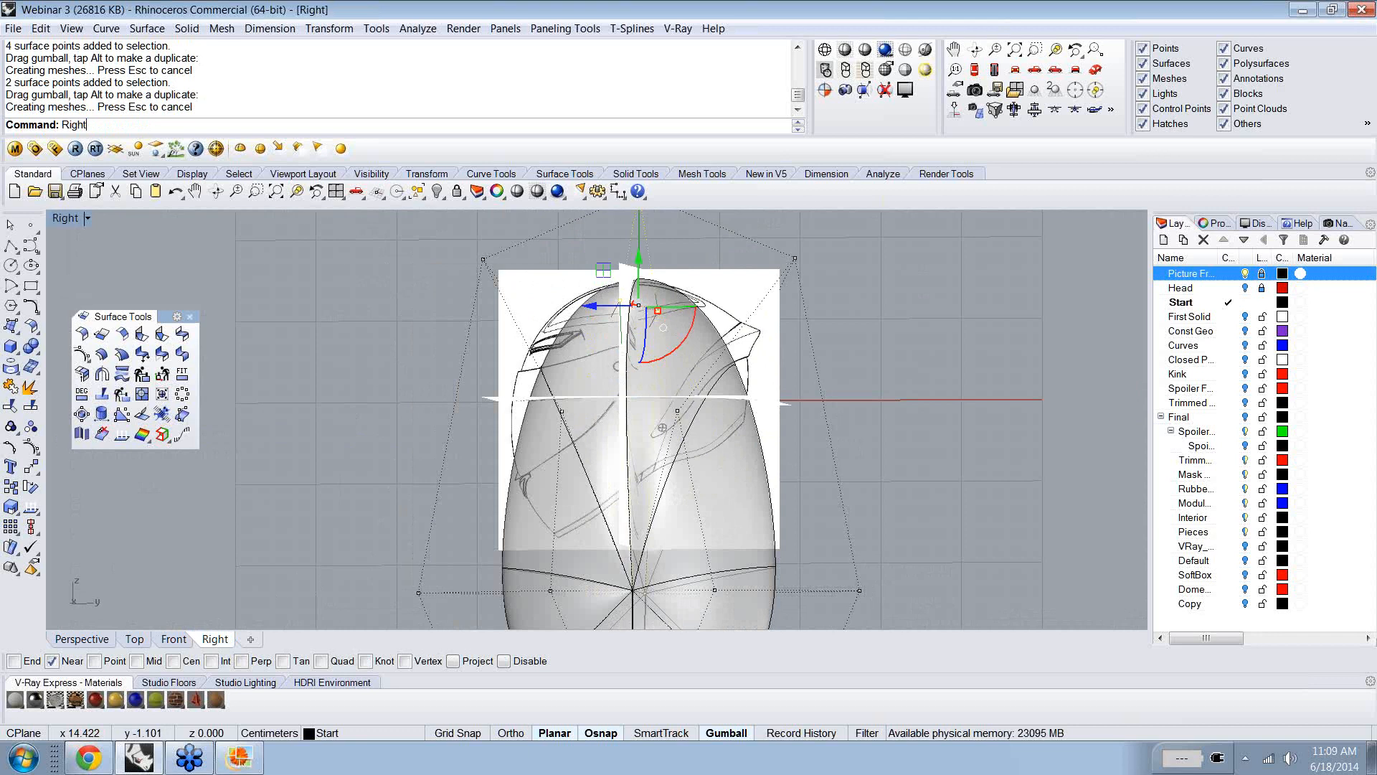
{"action": "key", "text": "Return"}
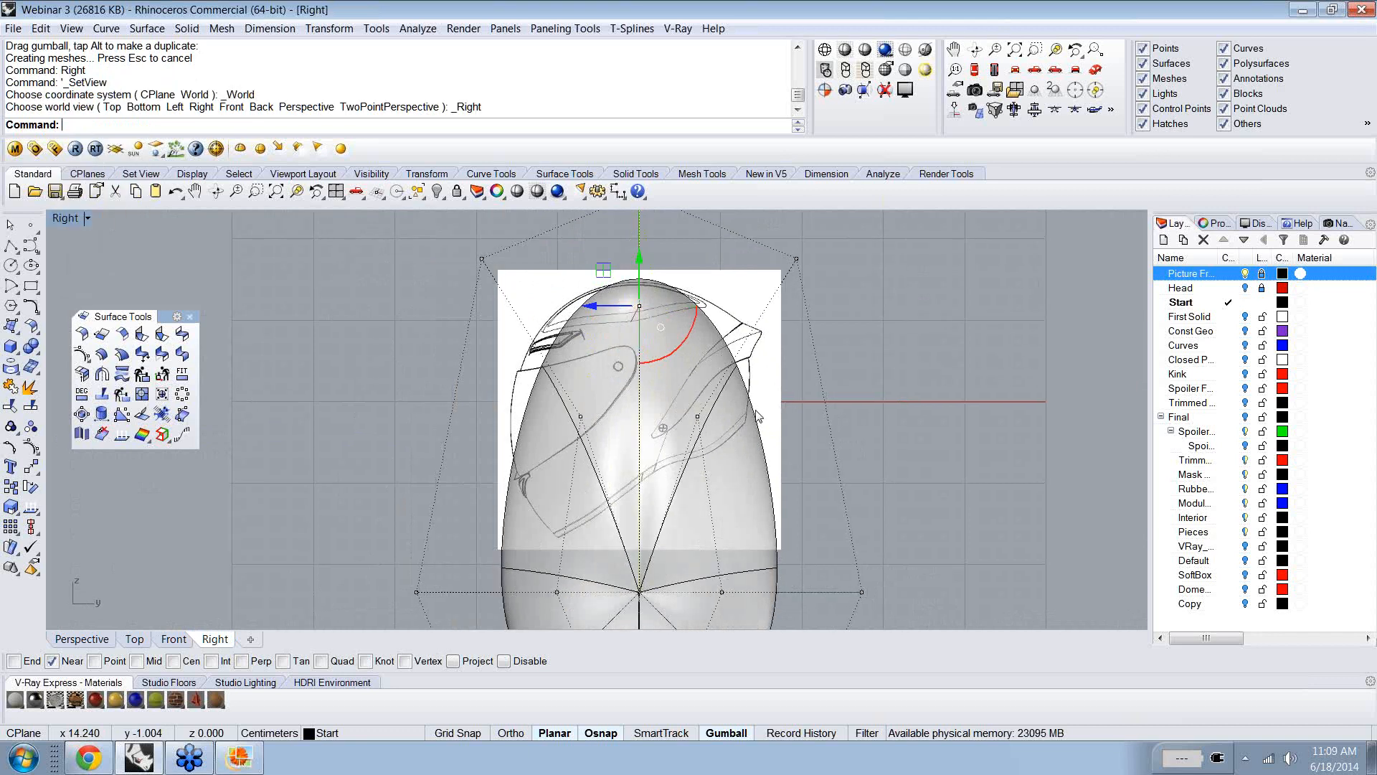
{"action": "left_click_drag", "start_coordinate": [873, 320], "coordinate": [455, 235]}
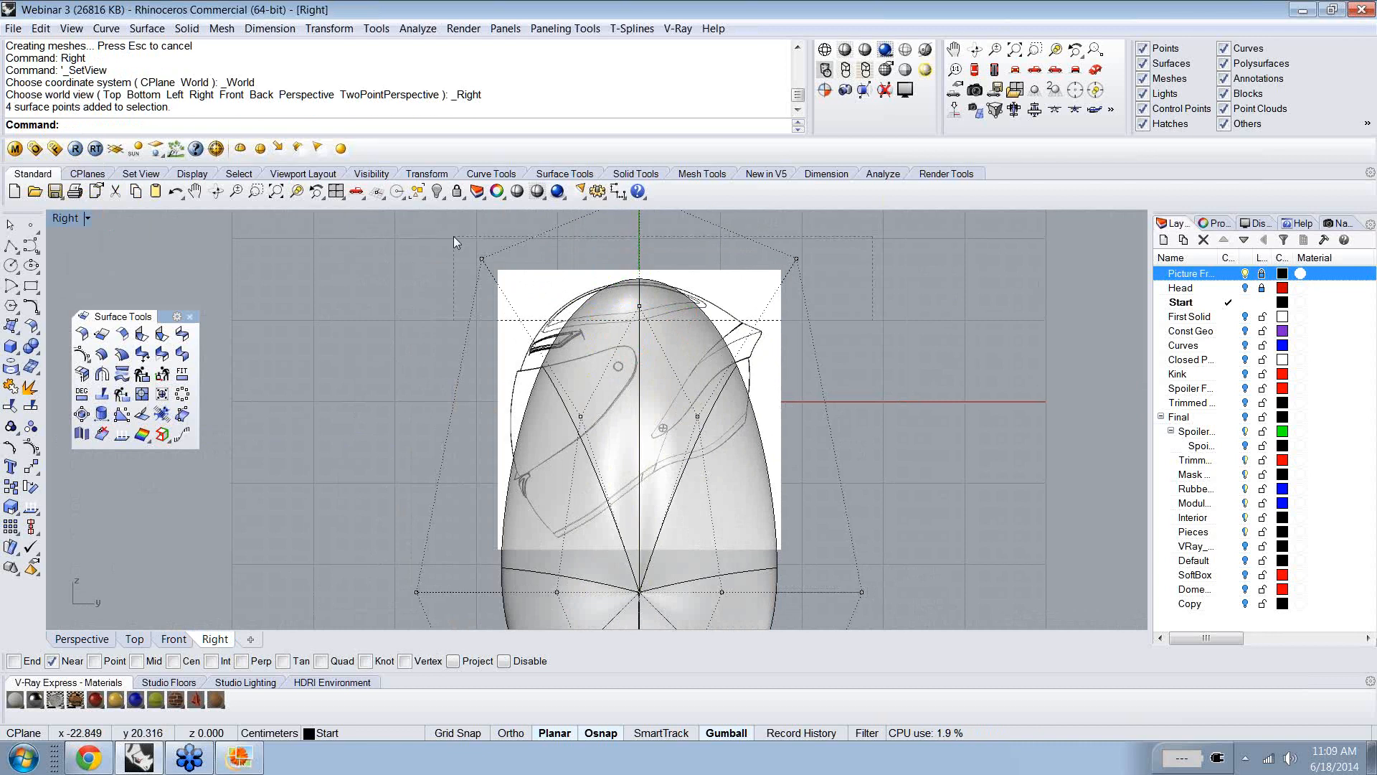
{"action": "left_click_drag", "start_coordinate": [478, 286], "coordinate": [412, 294]}
{"action": "scroll", "coordinate": [890, 411], "scroll_direction": "down", "scroll_amount": 1}
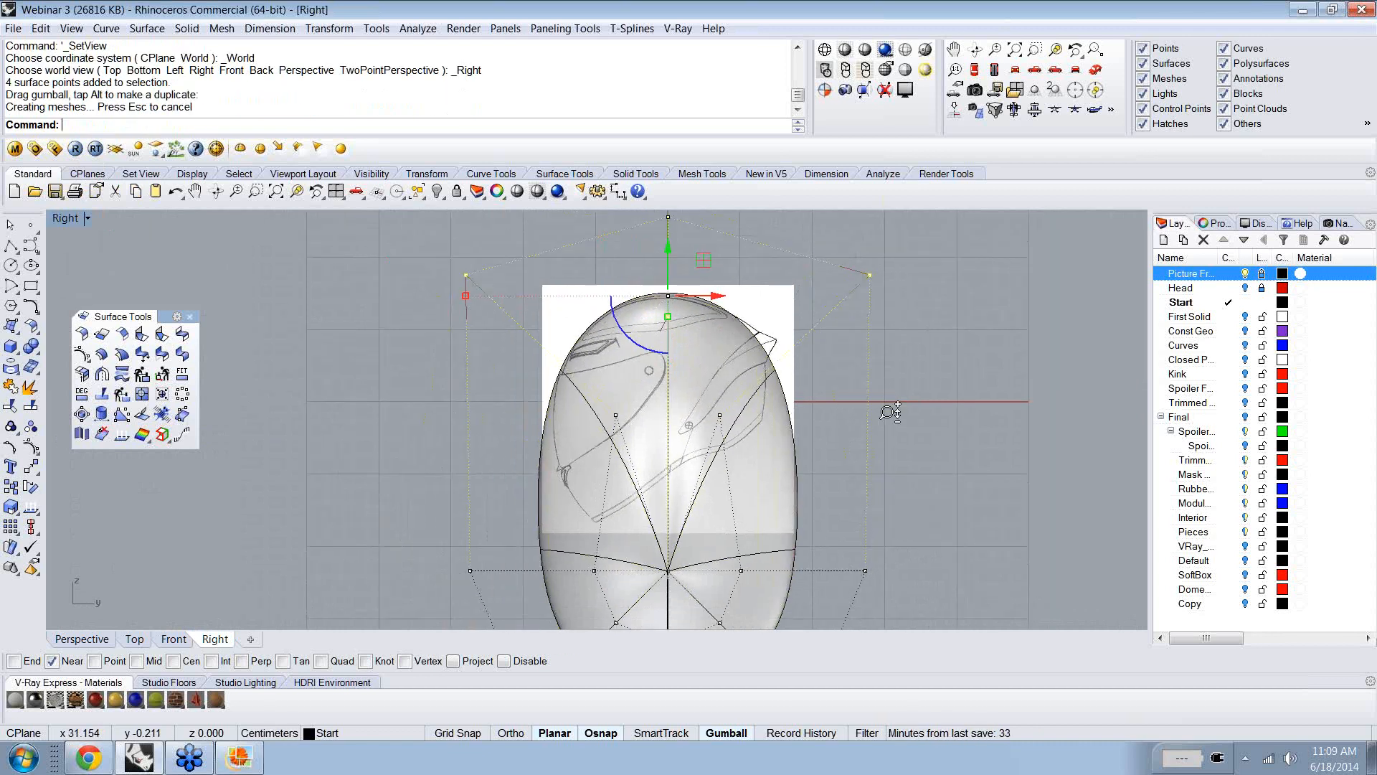
- Scale the middle row of eight control points slightly inward horizontally in the Right view
{"action": "right_click_drag", "start_coordinate": [897, 438], "coordinate": [872, 383]}
{"action": "left_click_drag", "start_coordinate": [897, 522], "coordinate": [470, 471]}
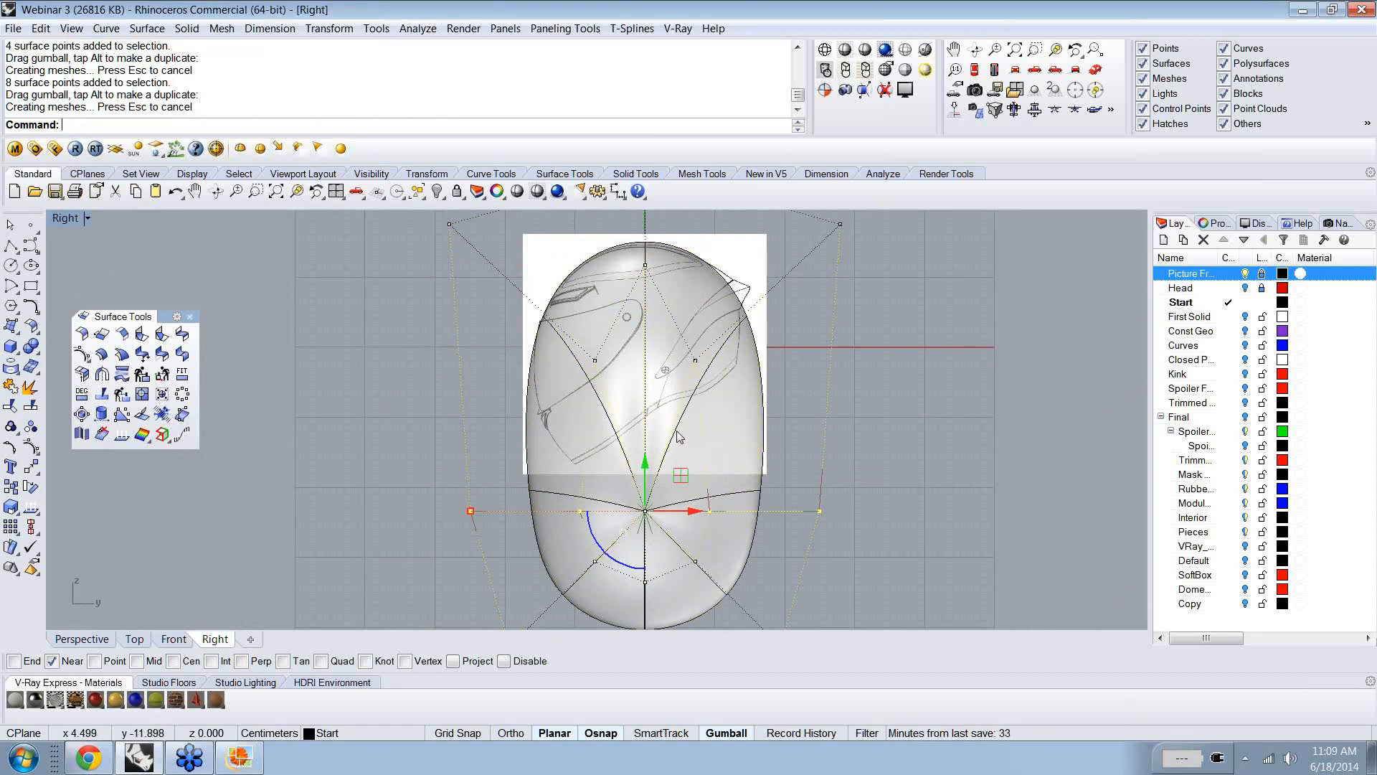
{"action": "left_click", "coordinate": [874, 369]}
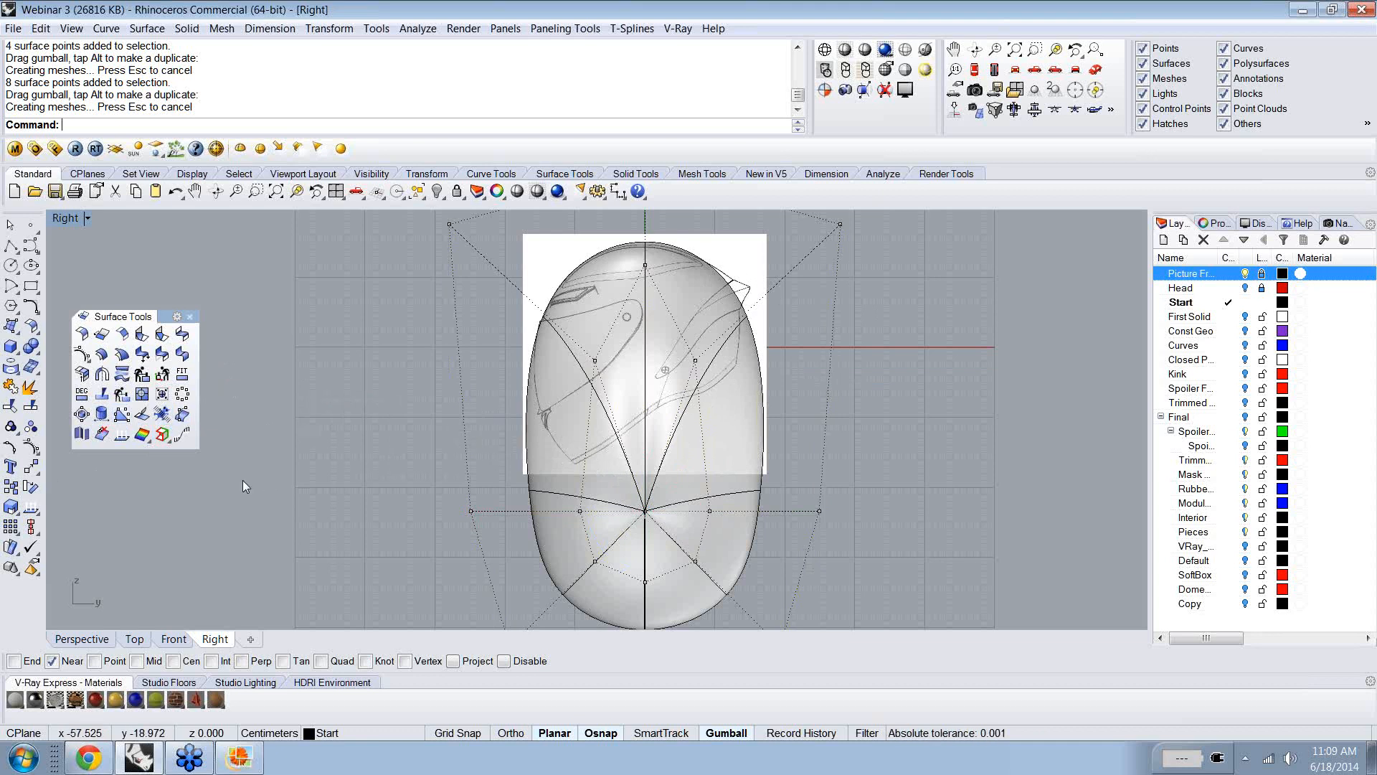
- Insert two knots in the V direction on the surface, one across the lower front and one across the lower rear
{"action": "left_click", "coordinate": [34, 456]}
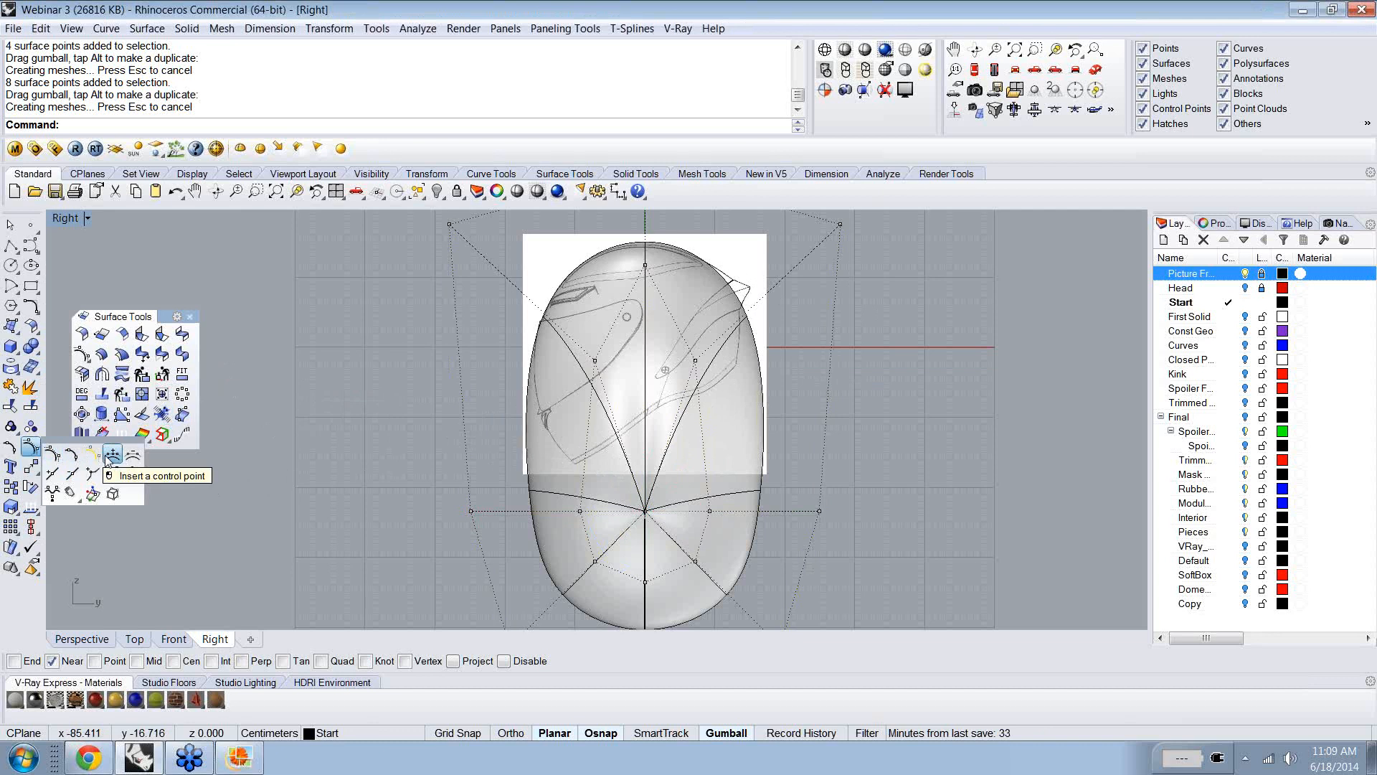
{"action": "left_click", "coordinate": [51, 473]}
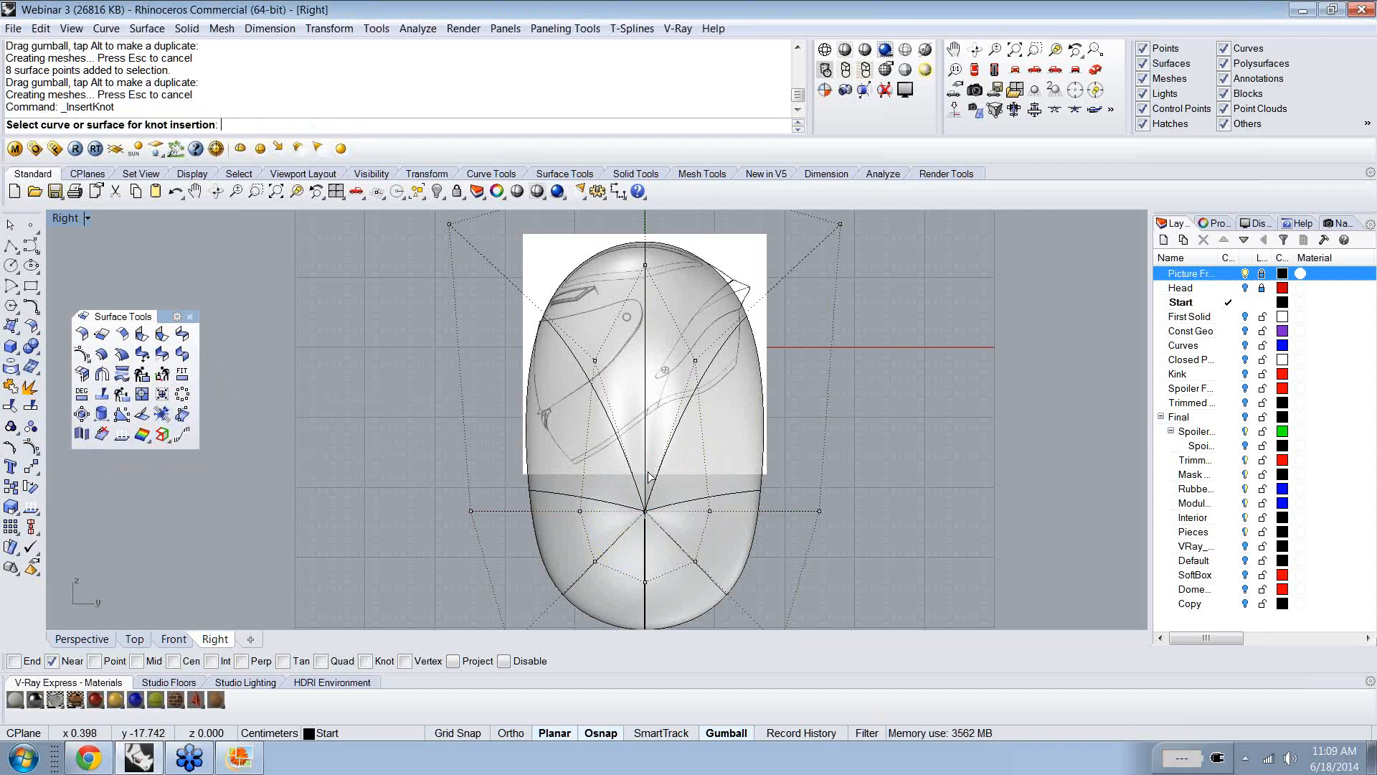
{"action": "left_click", "coordinate": [602, 458]}
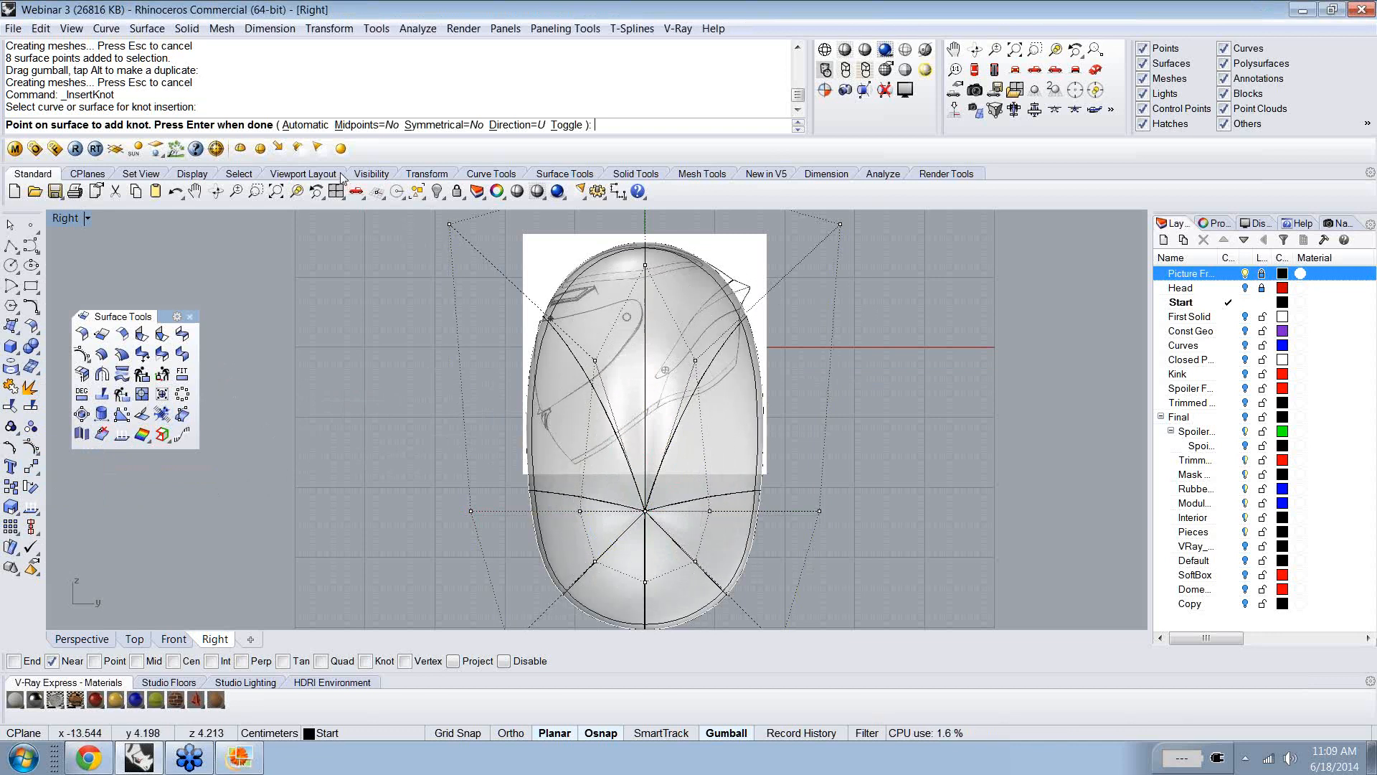
{"action": "left_click", "coordinate": [566, 124]}
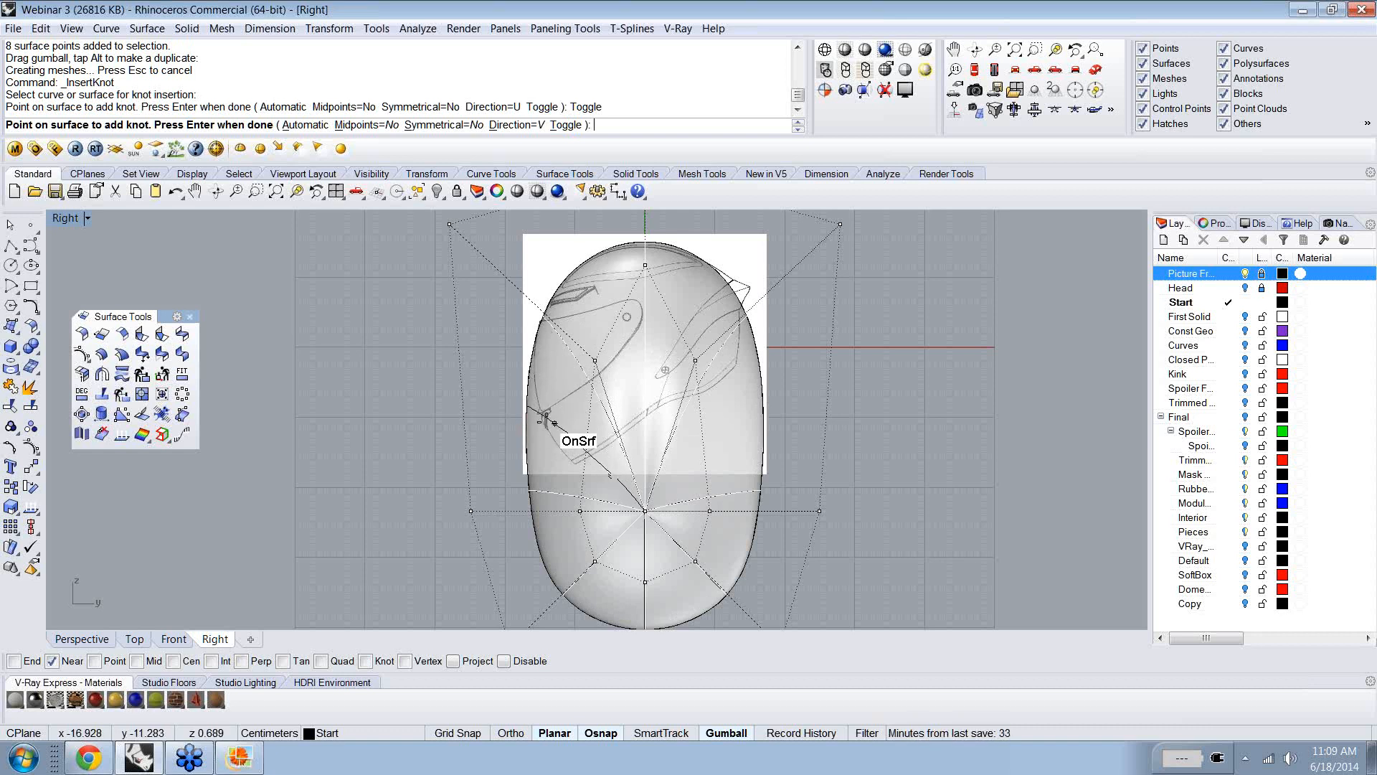
{"action": "left_click", "coordinate": [570, 460]}
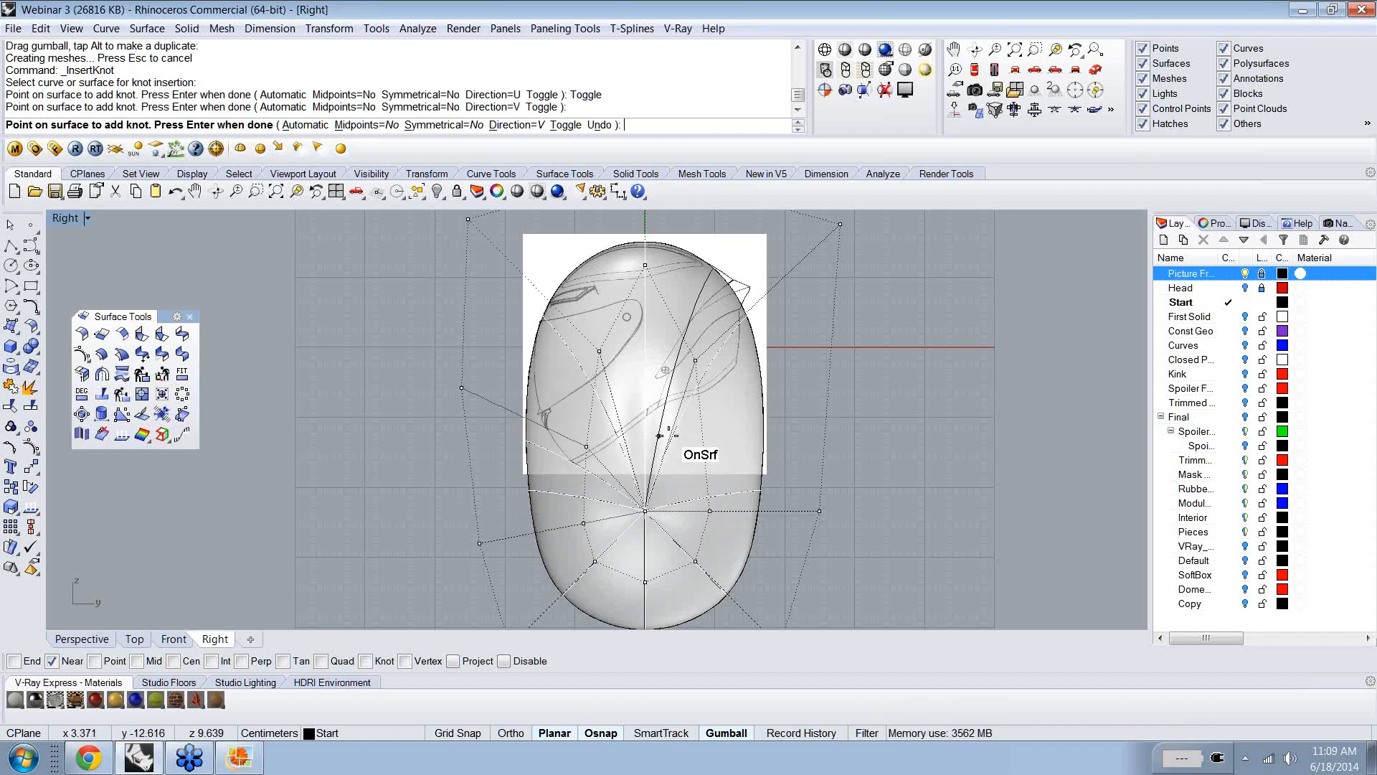
{"action": "left_click", "coordinate": [701, 450]}
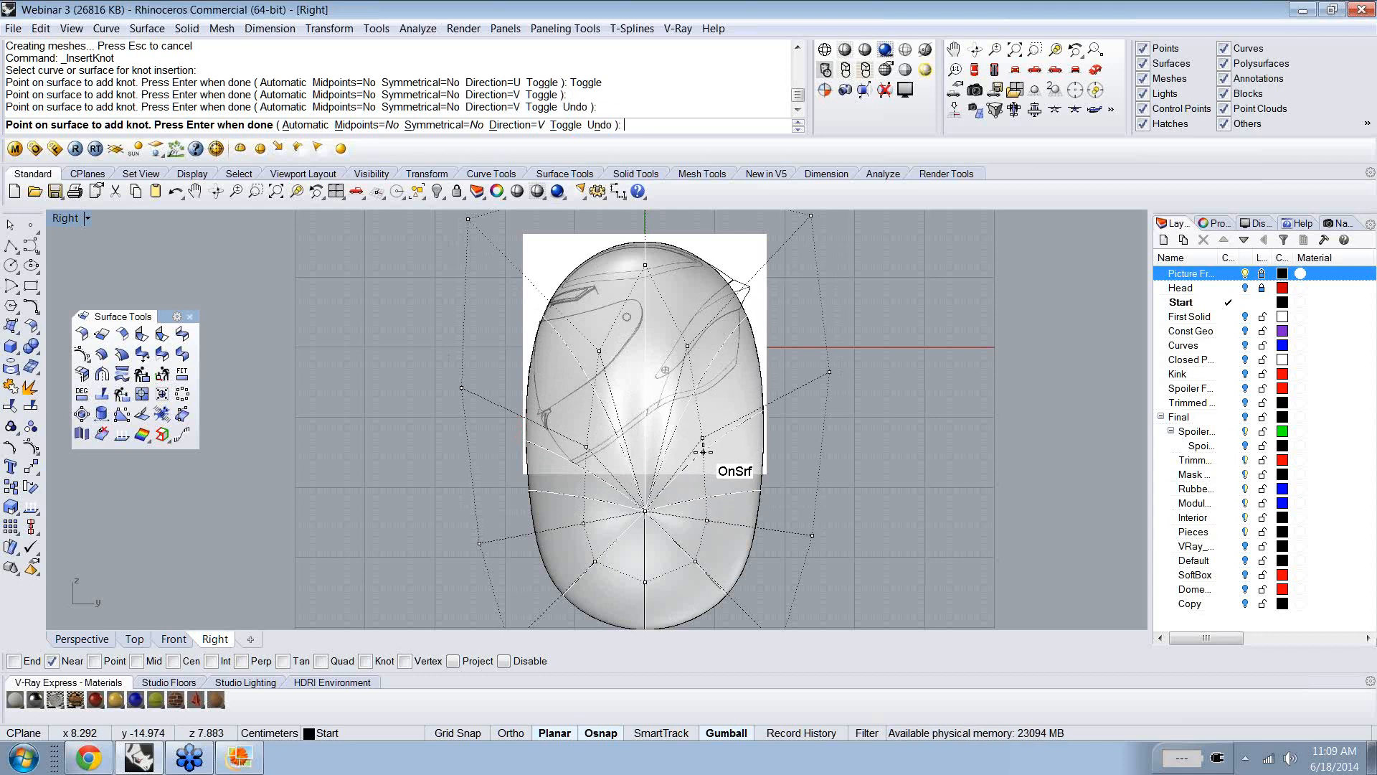
{"action": "left_click", "coordinate": [702, 454]}
{"action": "key", "text": "Return"}
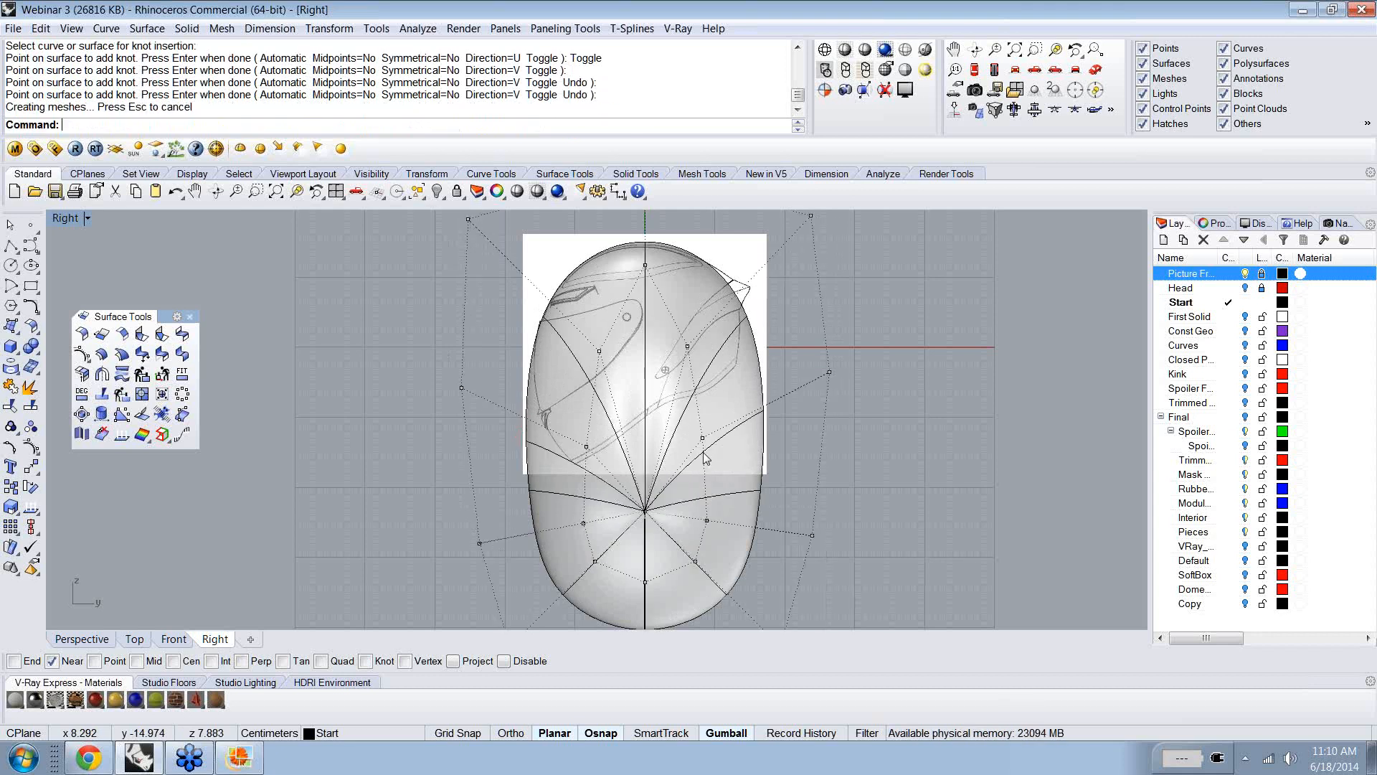
- Nudge the outermost lower front control point 9.2 cm toward the rear to pull the shell in below the chin
{"action": "left_click_drag", "start_coordinate": [494, 563], "coordinate": [437, 518]}
{"action": "key", "text": "alt+Right"}
{"action": "key", "text": "alt+Right"}
{"action": "key", "text": "alt+Right"}
{"action": "key", "text": "alt+Right"}
{"action": "key", "text": "alt+Right"}
{"action": "key", "text": "alt+Right"}
{"action": "key", "text": "alt+Right"}
{"action": "key", "text": "alt+Right"}
{"action": "key", "text": "alt+Right"}
{"action": "key", "text": "alt+Right"}
{"action": "key", "text": "alt+Right"}
{"action": "key", "text": "alt+Right"}
{"action": "key", "text": "alt+Right"}
{"action": "key", "text": "alt+Right"}
{"action": "key", "text": "alt+Right"}
{"action": "key", "text": "alt+Right"}
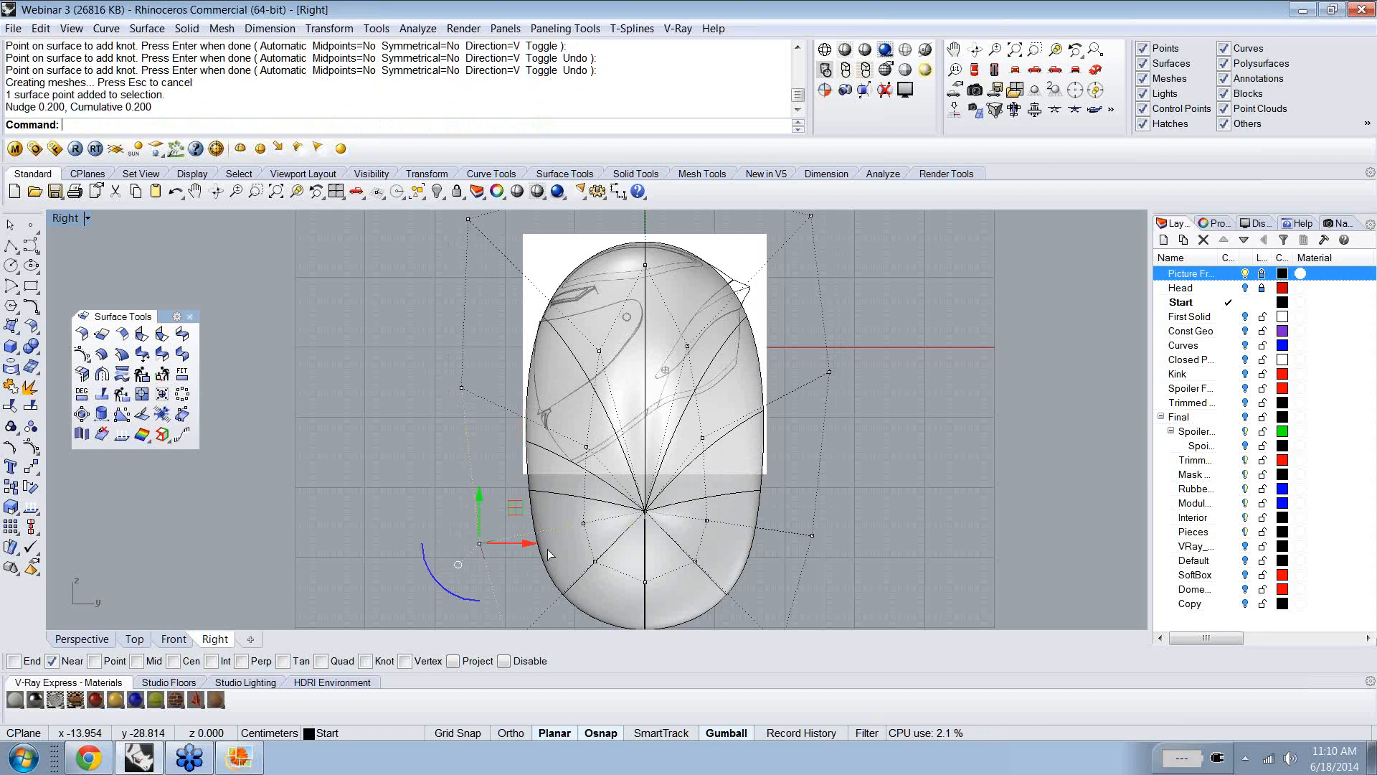
{"action": "key", "text": "alt+Right"}
{"action": "key", "text": "alt+Right"}
{"action": "key", "text": "alt+Right"}
{"action": "key", "text": "alt+Right"}
{"action": "key", "text": "alt+Right"}
{"action": "key", "text": "alt+Right"}
{"action": "key", "text": "alt+Right"}
{"action": "key", "text": "alt+Right"}
{"action": "key", "text": "alt+Right"}
{"action": "key", "text": "alt+Right"}
{"action": "key", "text": "alt+Right"}
{"action": "key", "text": "alt+Right"}
{"action": "key", "text": "alt+Right"}
{"action": "key", "text": "alt+Right"}
{"action": "key", "text": "alt+Right"}
{"action": "key", "text": "alt+Right"}
{"action": "key", "text": "alt+Right"}
{"action": "key", "text": "alt+Right"}
{"action": "key", "text": "alt+Right"}
{"action": "key", "text": "alt+Right"}
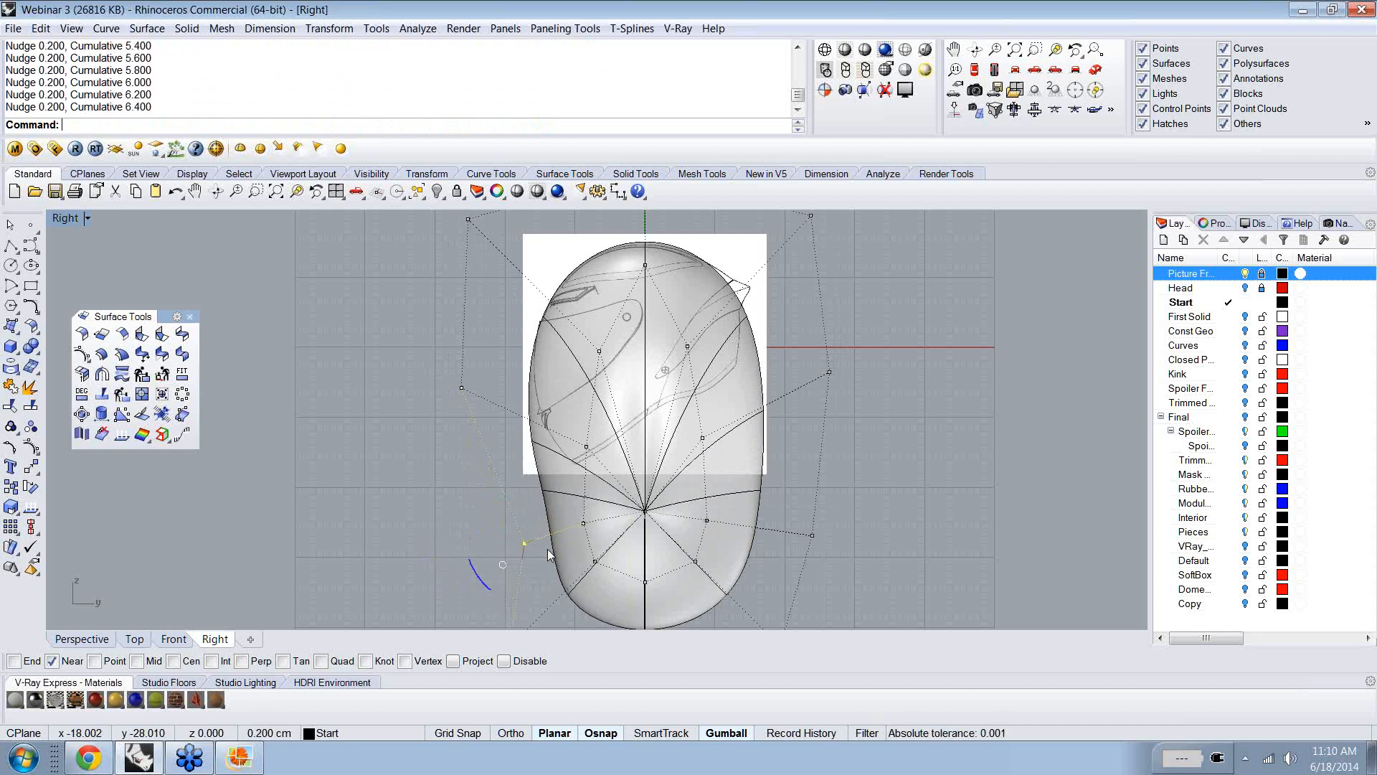
{"action": "key", "text": "alt+Right"}
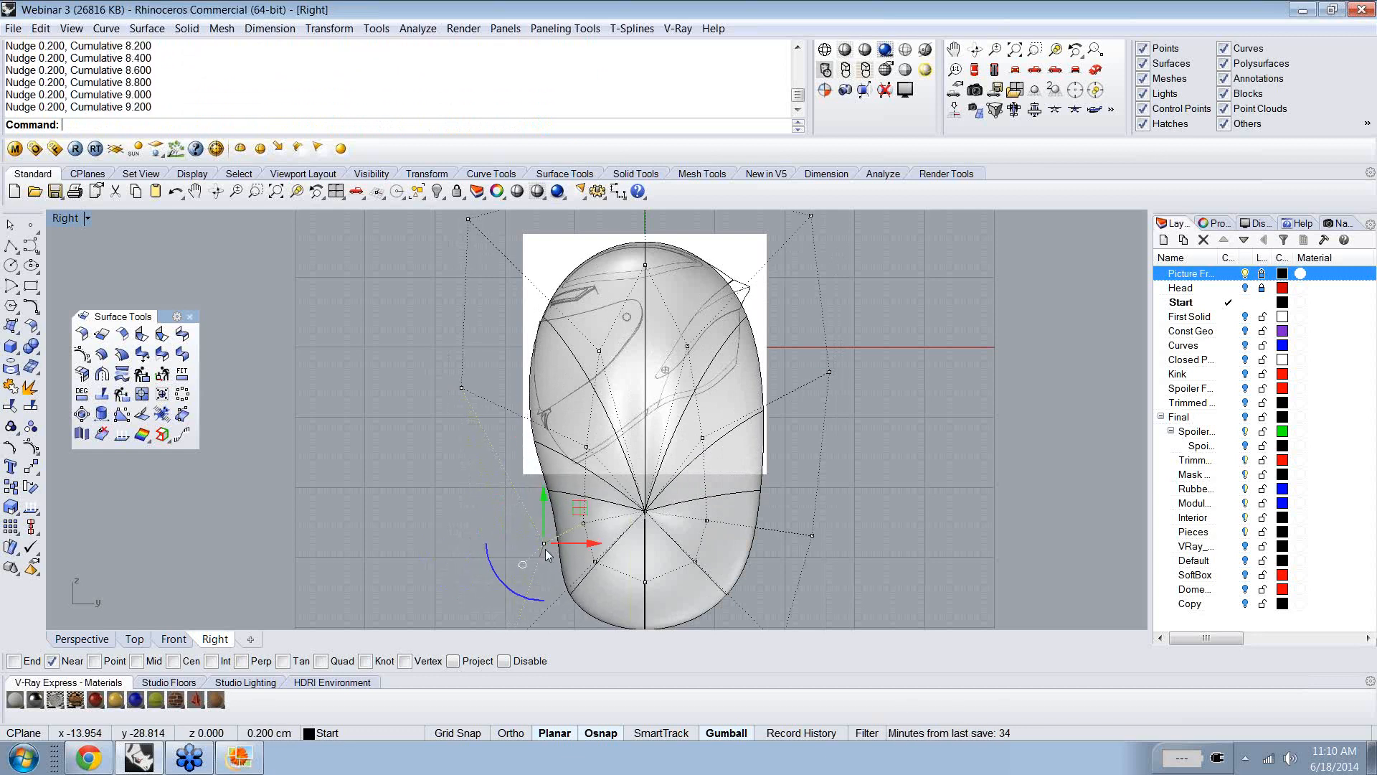
- Nudge the inner lower front control point 22 cm toward the rear to hollow the shell under the chin
{"action": "left_click", "coordinate": [586, 527]}
{"action": "left_click", "coordinate": [887, 543]}
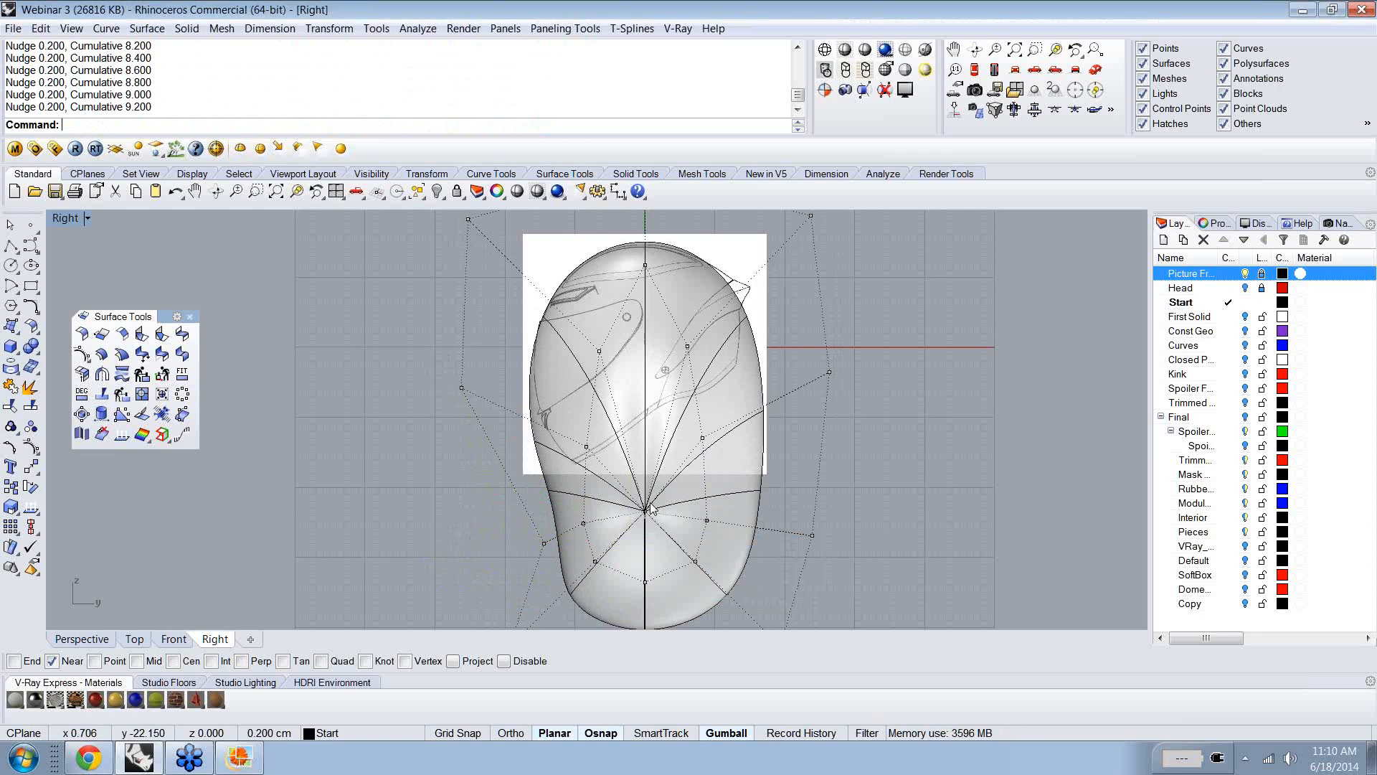
{"action": "left_click", "coordinate": [583, 522]}
{"action": "key", "text": "alt+Right"}
{"action": "key", "text": "alt+Right"}
{"action": "key", "text": "alt+Right"}
{"action": "key", "text": "alt+Right"}
{"action": "key", "text": "alt+Right"}
{"action": "key", "text": "alt+Right"}
{"action": "key", "text": "alt+Right"}
{"action": "key", "text": "alt+Right"}
{"action": "key", "text": "alt+Right"}
{"action": "key", "text": "alt+Right"}
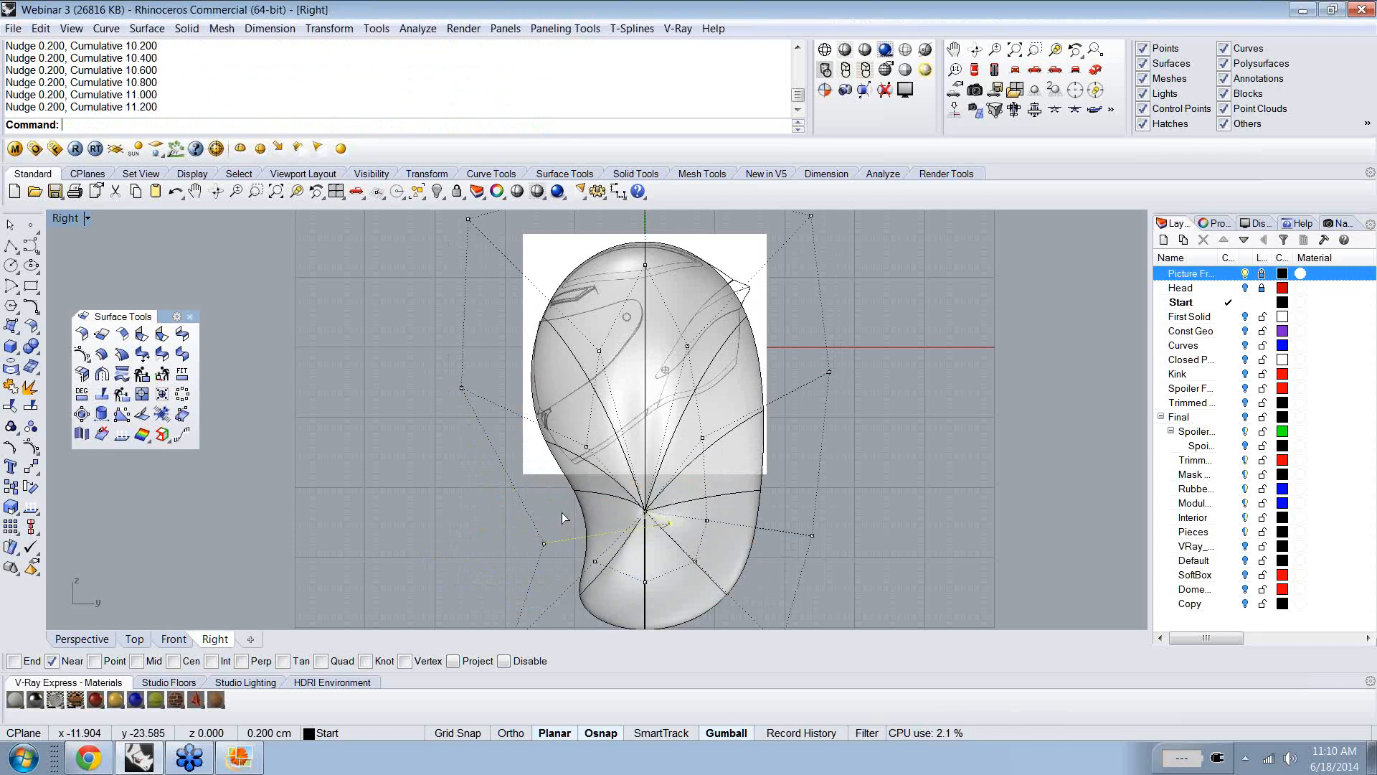
{"action": "key", "text": "alt+Right"}
{"action": "key", "text": "alt+Right"}
{"action": "key", "text": "alt+Right"}
{"action": "key", "text": "alt+Right"}
{"action": "key", "text": "alt+Right"}
{"action": "key", "text": "alt+Right"}
{"action": "key", "text": "alt+Right"}
{"action": "key", "text": "alt+Right"}
{"action": "key", "text": "alt+Right"}
{"action": "key", "text": "alt+Right"}
{"action": "key", "text": "alt+Right"}
{"action": "key", "text": "alt+Right"}
{"action": "key", "text": "alt+Right"}
{"action": "key", "text": "alt+Right"}
{"action": "key", "text": "alt+Right"}
{"action": "key", "text": "alt+Right"}
{"action": "key", "text": "alt+Right"}
{"action": "key", "text": "alt+Right"}
{"action": "key", "text": "alt+Right"}
{"action": "key", "text": "alt+Right"}
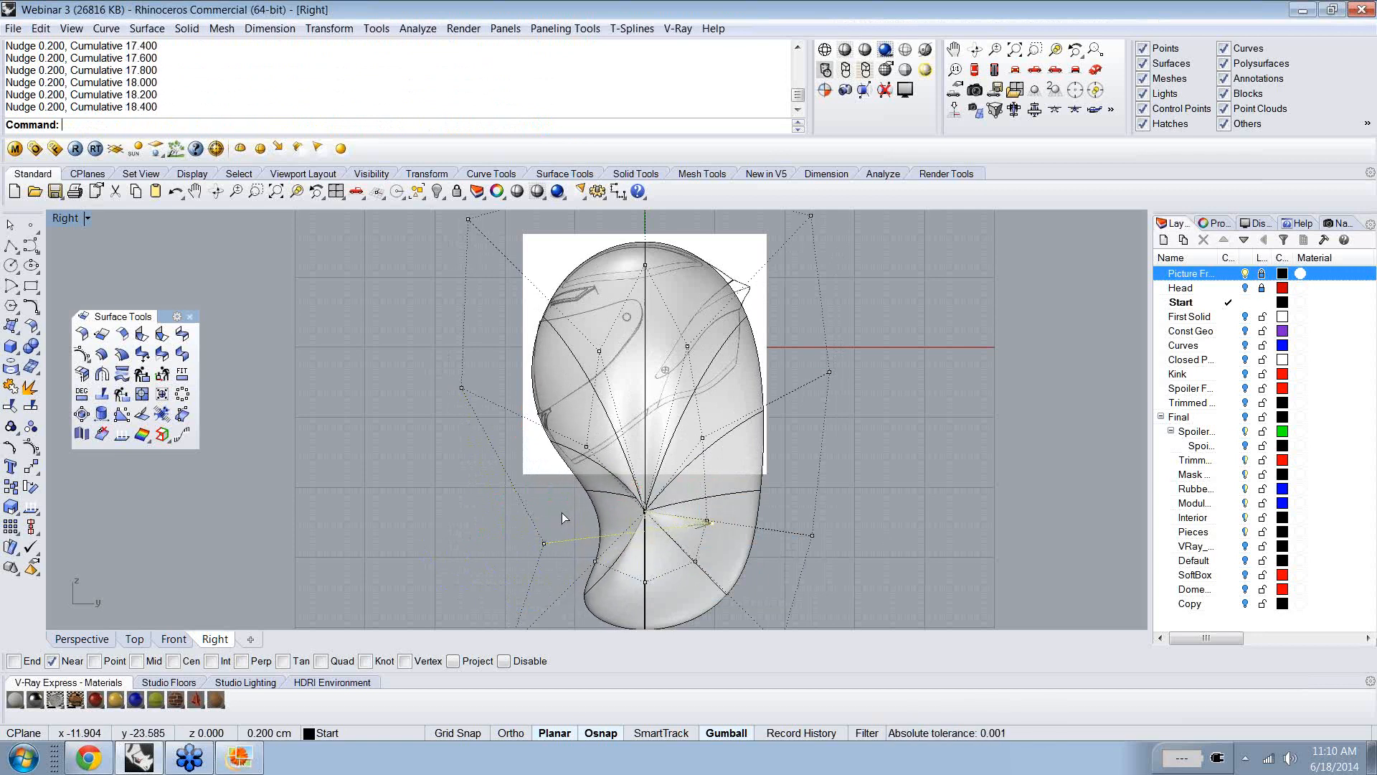
{"action": "key", "text": "alt+Right"}
{"action": "key", "text": "alt+Right"}
{"action": "key", "text": "alt+Right"}
{"action": "key", "text": "alt+Right"}
{"action": "key", "text": "alt+Right"}
{"action": "key", "text": "alt+Right"}
{"action": "key", "text": "alt+Right"}
{"action": "key", "text": "alt+Right"}
{"action": "key", "text": "alt+Right"}
{"action": "key", "text": "alt+Right"}
{"action": "key", "text": "alt+Right"}
{"action": "key", "text": "alt+Right"}
{"action": "key", "text": "alt+Right"}
{"action": "key", "text": "alt+Right"}
{"action": "key", "text": "alt+Right"}
{"action": "key", "text": "alt+Right"}
{"action": "key", "text": "alt+Right"}
{"action": "key", "text": "alt+Right"}
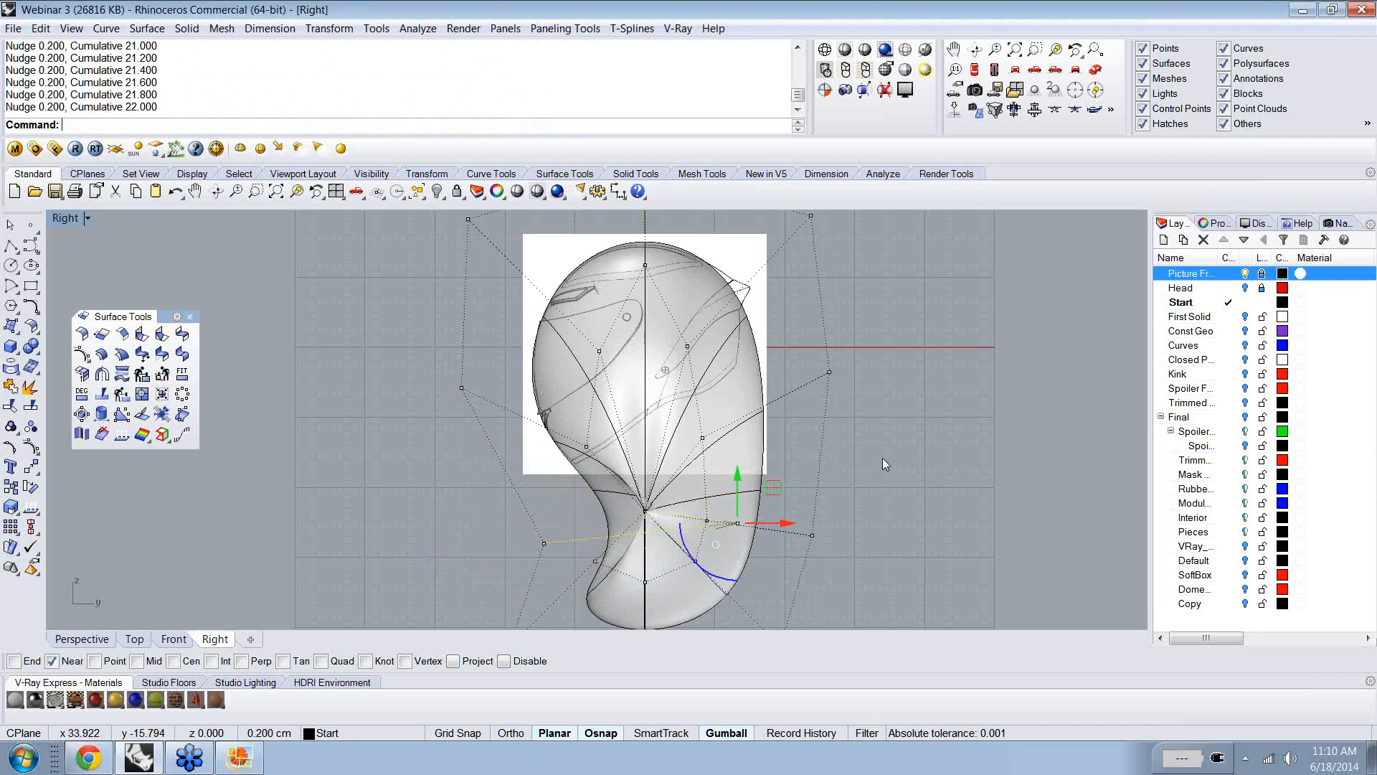
- Nudge the outermost rear control point at mid height 9.6 cm toward the front to follow the back of the helmet
{"action": "left_click_drag", "start_coordinate": [882, 457], "coordinate": [782, 343]}
{"action": "key", "text": "alt+Left"}
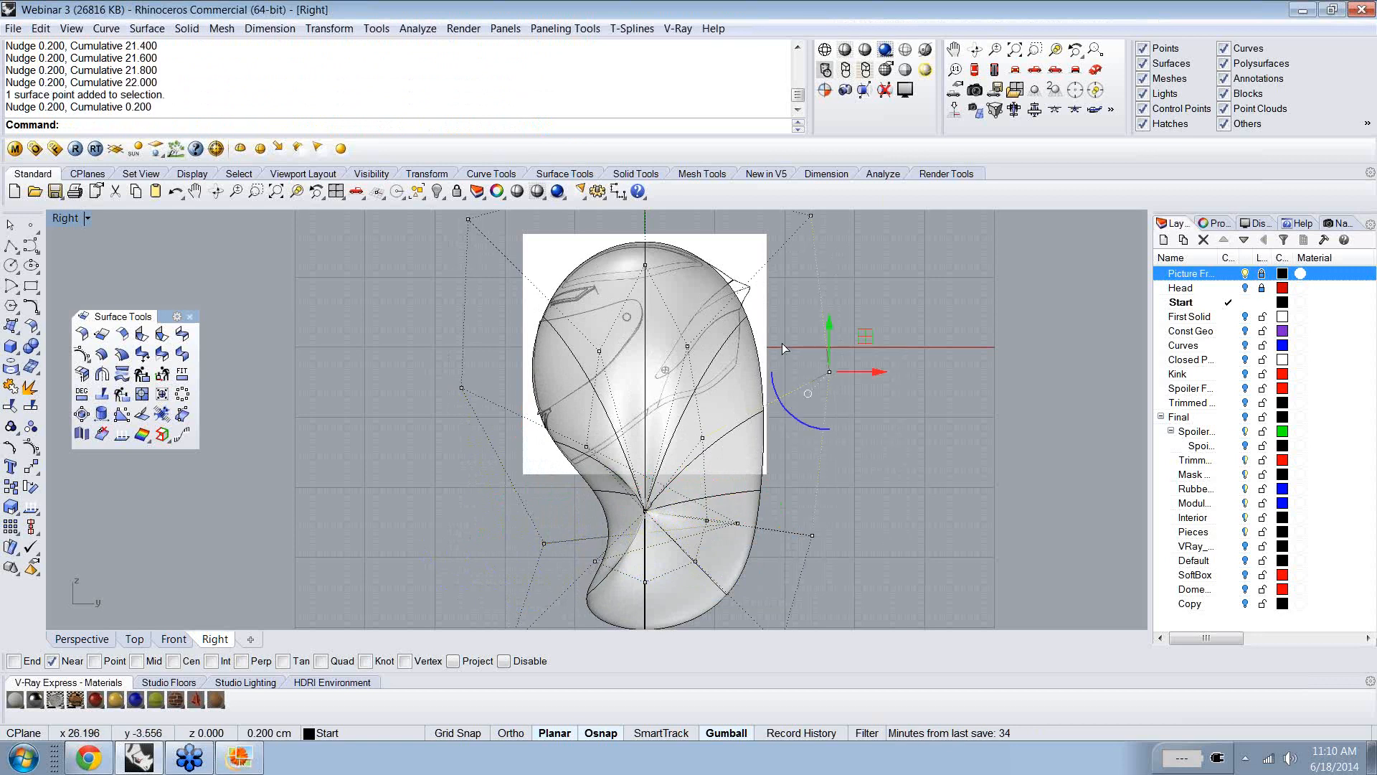
{"action": "key", "text": "alt+Left"}
{"action": "key", "text": "alt+Left"}
{"action": "key", "text": "alt+Left"}
{"action": "key", "text": "alt+Left"}
{"action": "key", "text": "alt+Left"}
{"action": "key", "text": "alt+Left"}
{"action": "key", "text": "alt+Left"}
{"action": "key", "text": "alt+Left"}
{"action": "key", "text": "alt+Left"}
{"action": "key", "text": "alt+Left"}
{"action": "key", "text": "alt+Left"}
{"action": "key", "text": "alt+Left"}
{"action": "key", "text": "alt+Left"}
{"action": "key", "text": "alt+Left"}
{"action": "key", "text": "alt+Left"}
{"action": "key", "text": "alt+Left"}
{"action": "key", "text": "alt+Left"}
{"action": "key", "text": "alt+Left"}
{"action": "key", "text": "alt+Left"}
{"action": "key", "text": "alt+Left"}
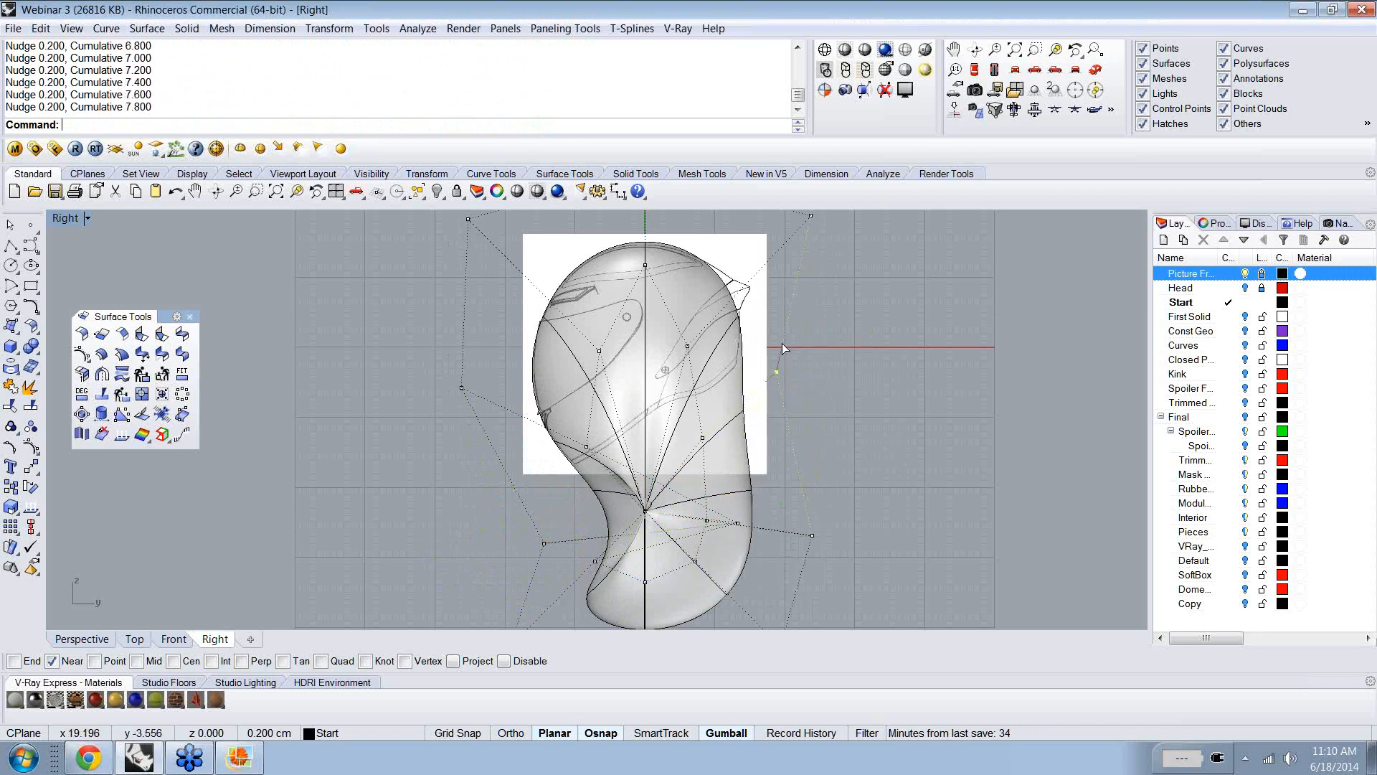
{"action": "key", "text": "alt+Left"}
{"action": "key", "text": "alt+Left"}
{"action": "key", "text": "alt+Left"}
{"action": "key", "text": "alt+Left"}
{"action": "key", "text": "alt+Left"}
{"action": "key", "text": "alt+Left"}
{"action": "key", "text": "alt+Left"}
{"action": "key", "text": "alt+Left"}
{"action": "key", "text": "alt+Left"}
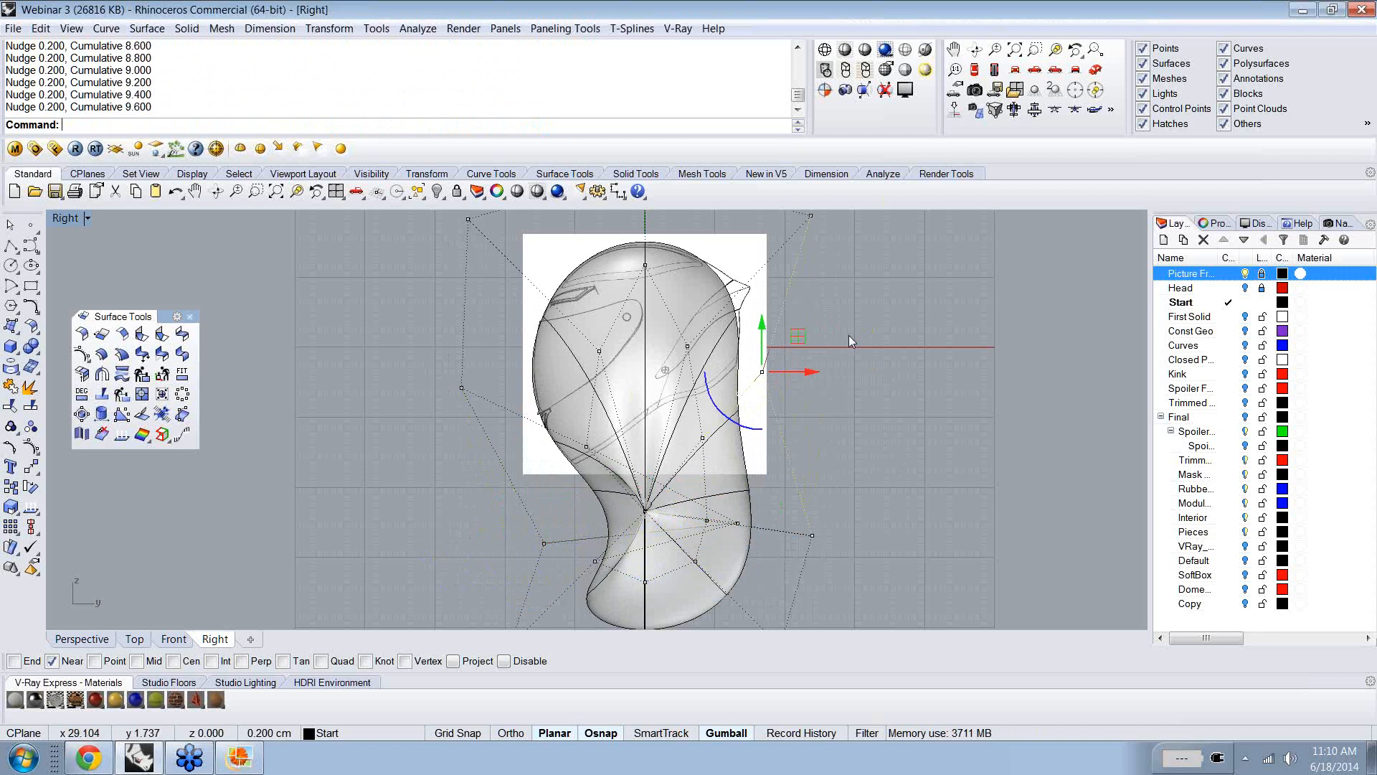
{"action": "right_click_drag", "start_coordinate": [854, 333], "coordinate": [844, 355]}
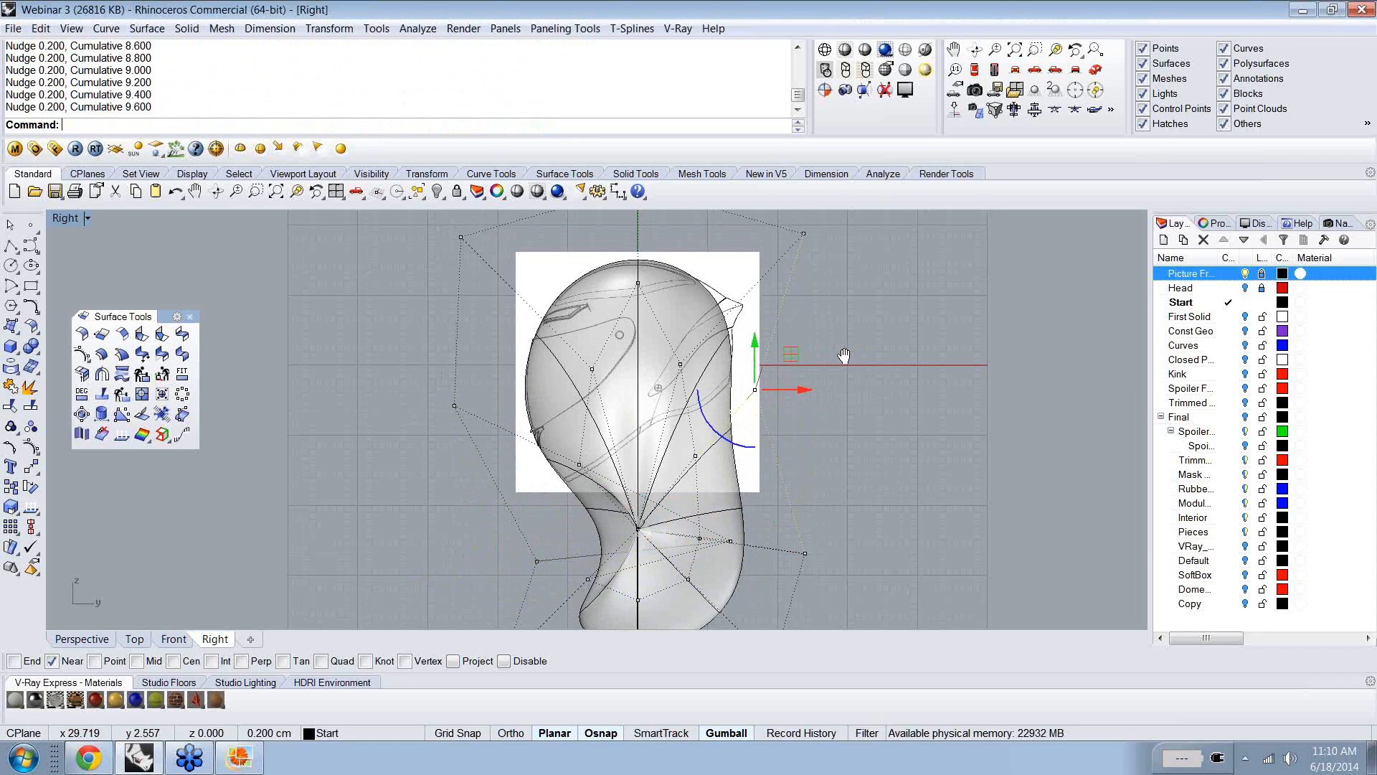
- Nudge the outermost upper rear control point slightly toward the rear to fit the back of the helmet
{"action": "left_click_drag", "start_coordinate": [835, 295], "coordinate": [764, 252]}
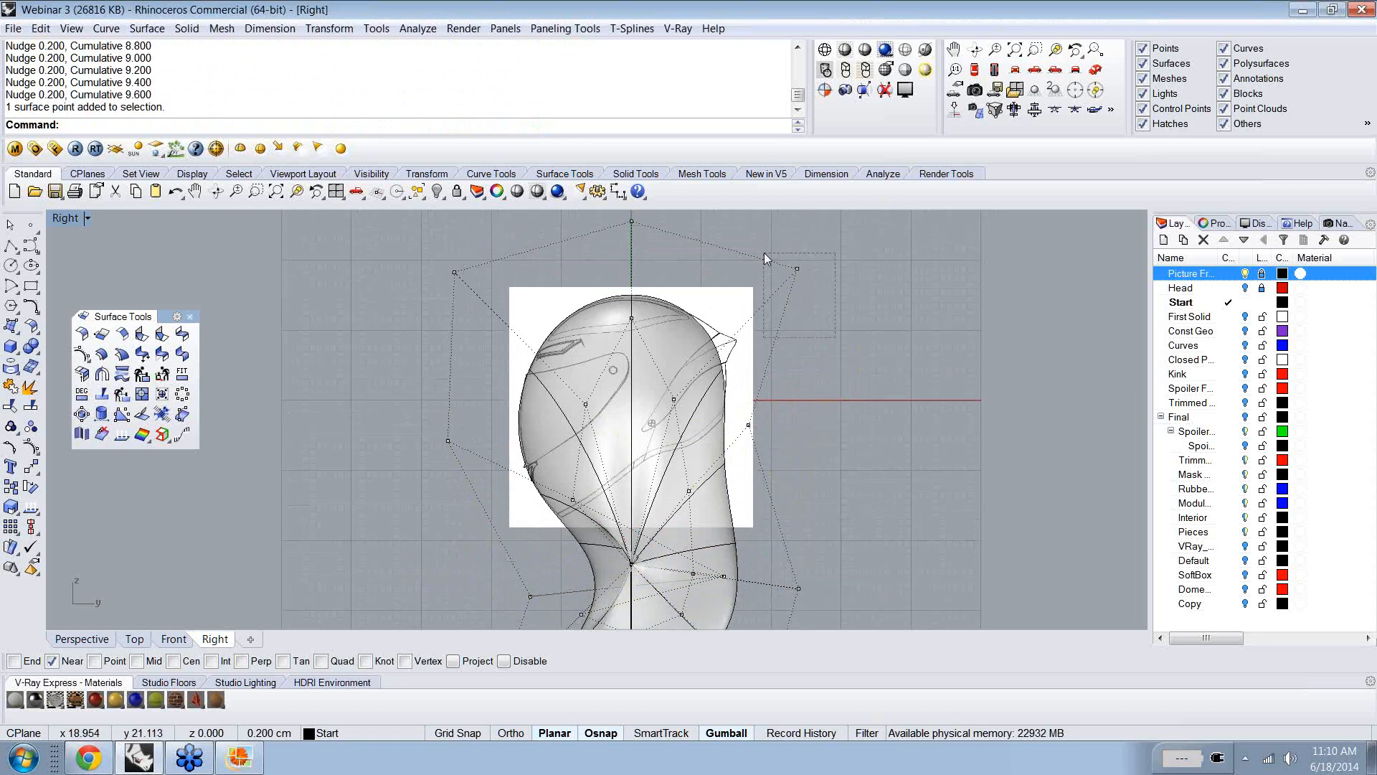
{"action": "key", "text": "alt+Right"}
{"action": "key", "text": "alt+Right"}
{"action": "right_click_drag", "start_coordinate": [775, 418], "coordinate": [1010, 374], "text": "ctrl+shift"}
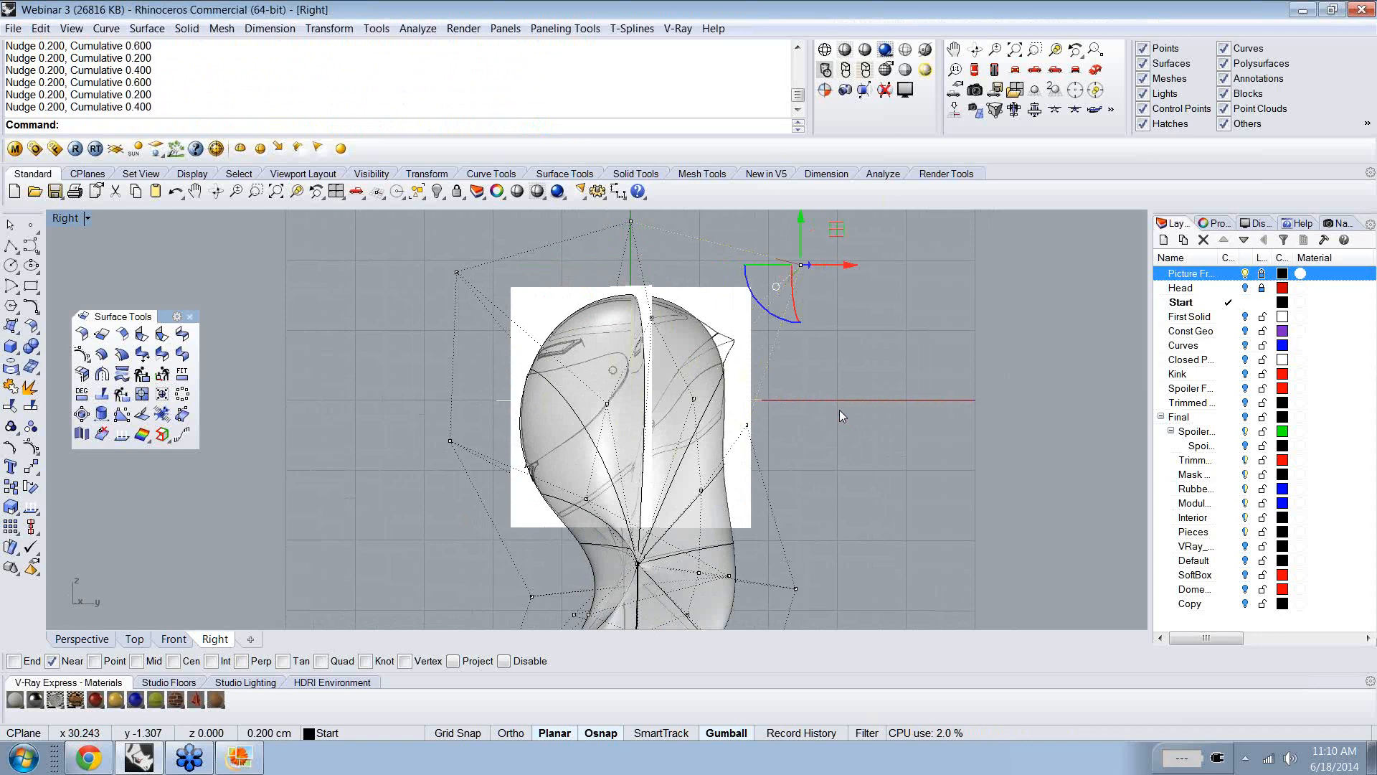
- Turn off the control points and hide the shell surface that was just shaped
{"action": "key", "text": "Escape"}
{"action": "key", "text": "F11"}
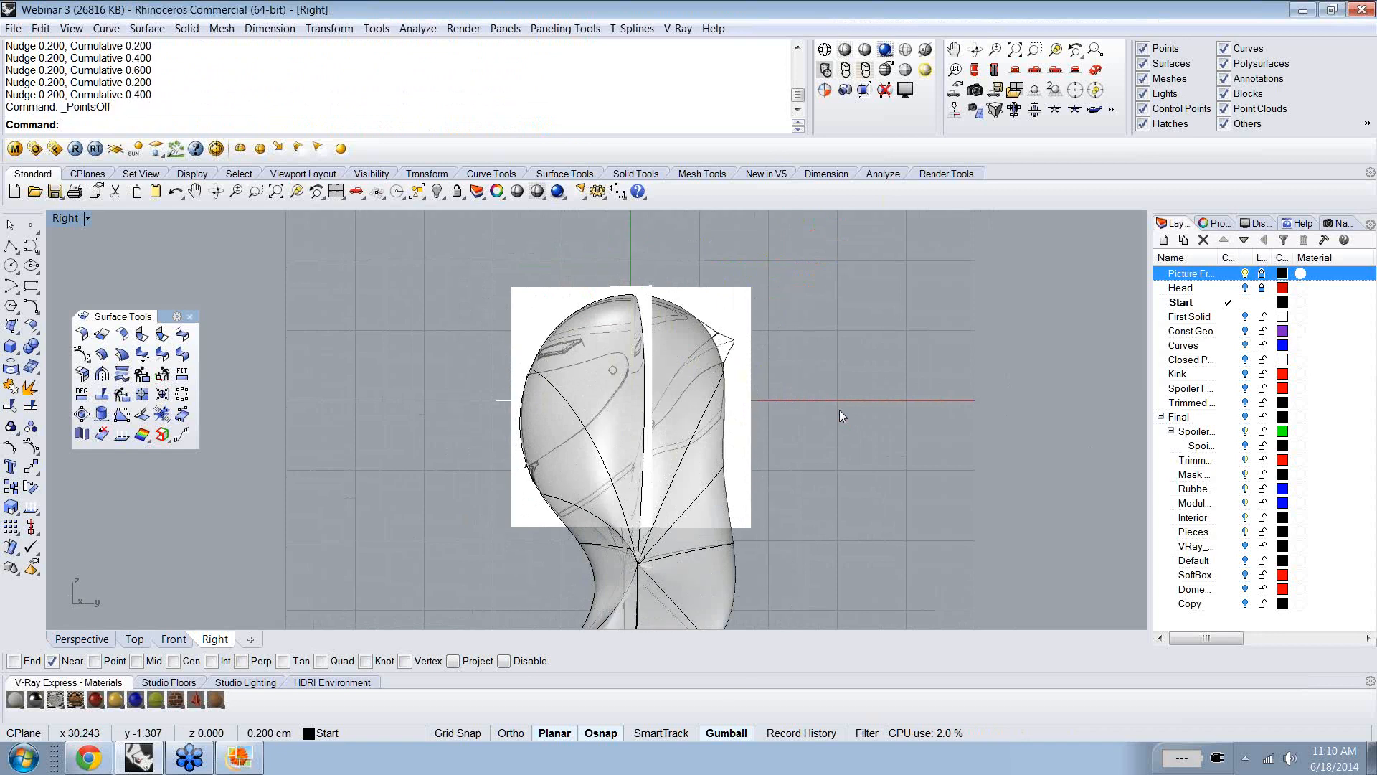
{"action": "key", "text": "Escape"}
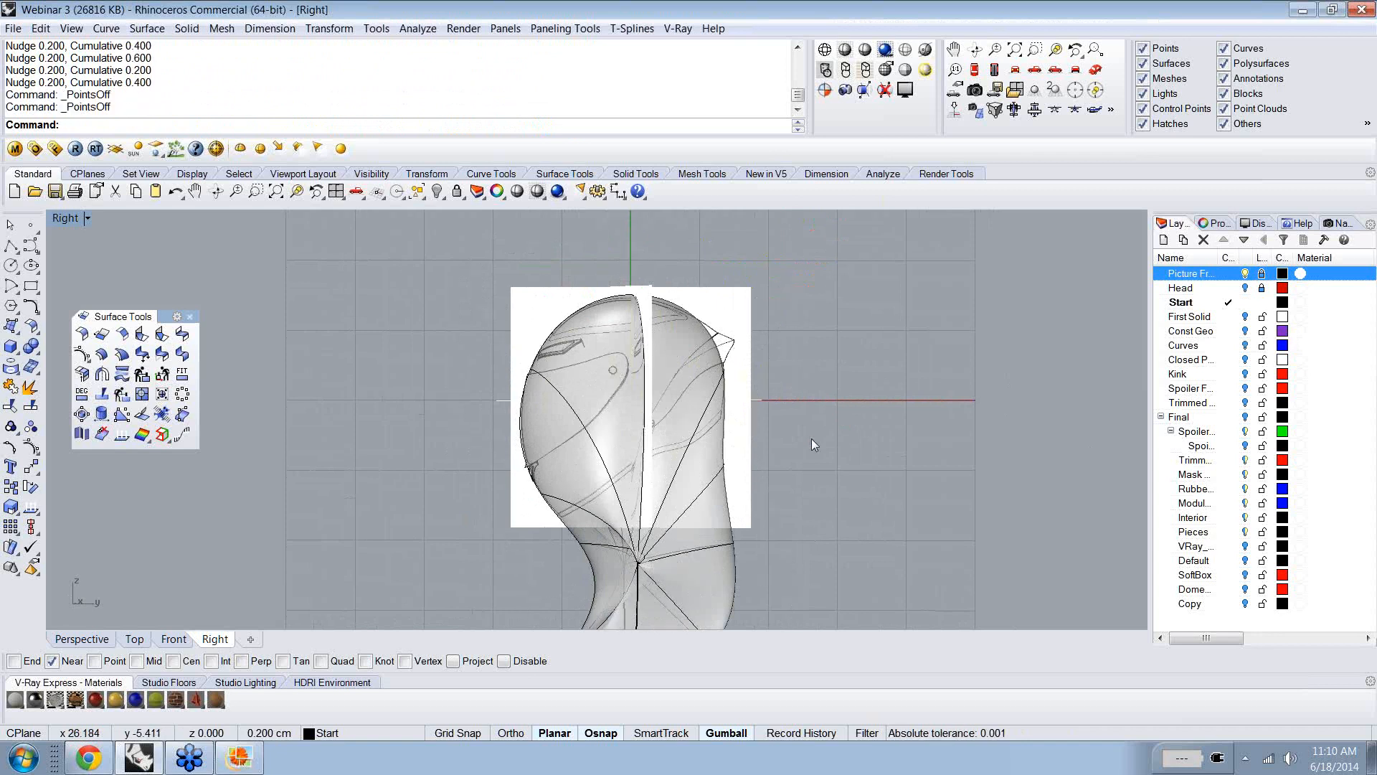
{"action": "left_click", "coordinate": [720, 575]}
{"action": "key", "text": "ctrl+h"}
- Show the First Solid layer and change its layer color to Blue
{"action": "left_click", "coordinate": [1246, 318]}
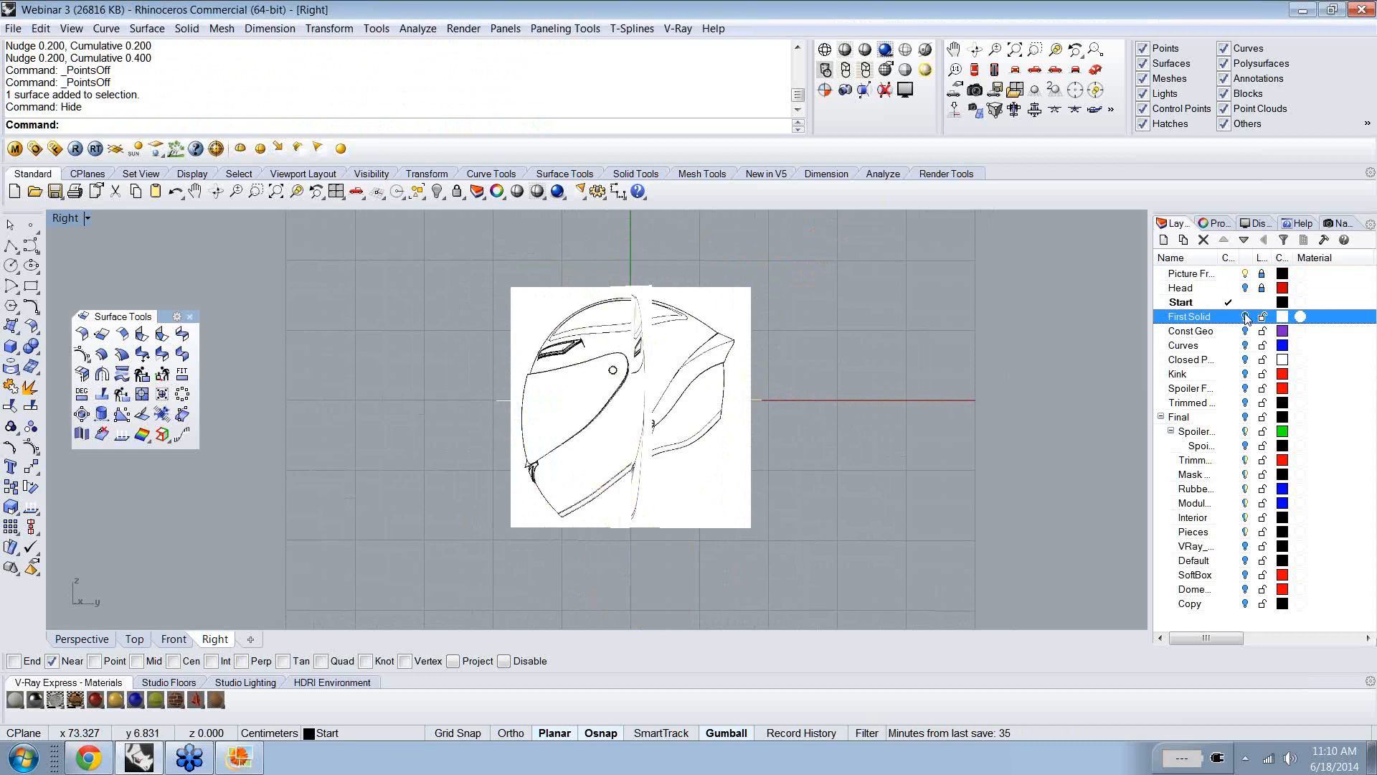
{"action": "left_click", "coordinate": [1246, 318]}
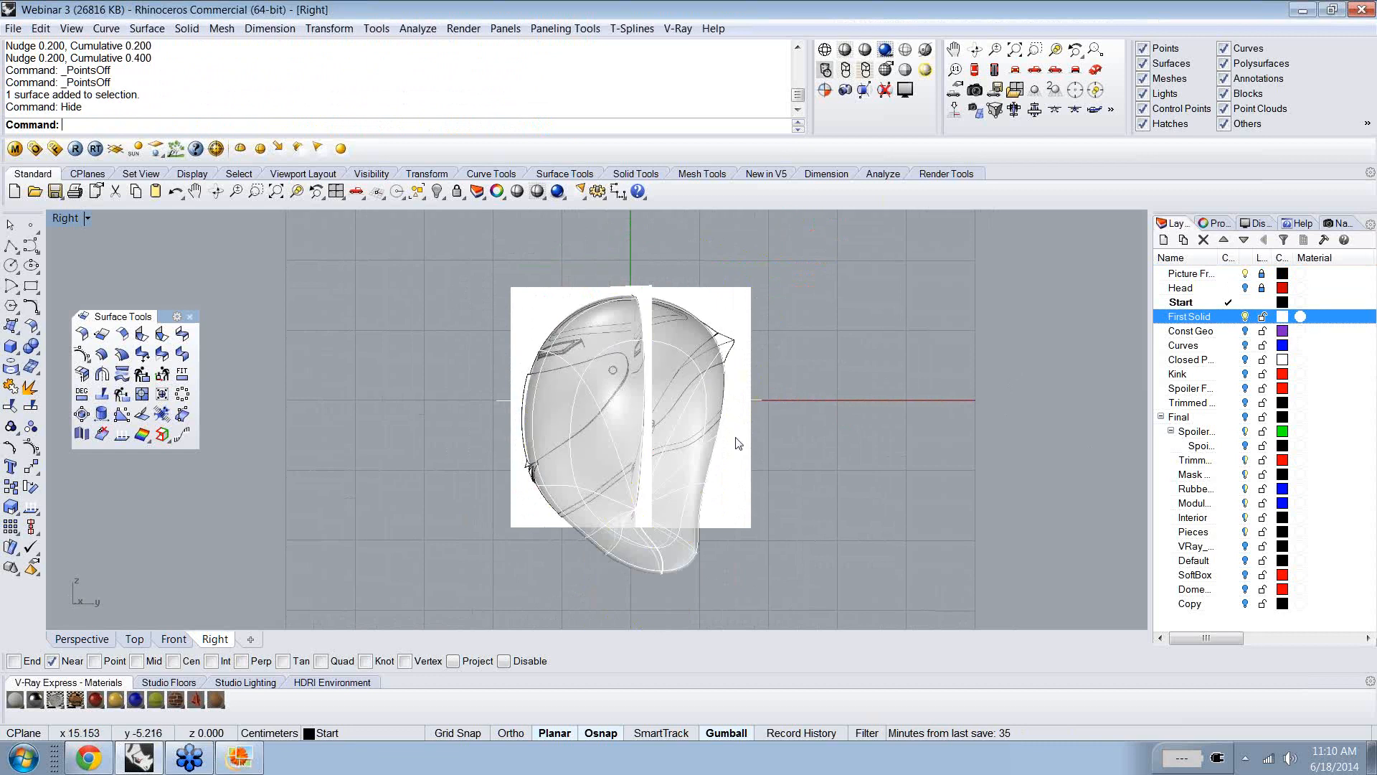
{"action": "right_click_drag", "start_coordinate": [739, 444], "coordinate": [459, 420], "text": "ctrl+shift"}
{"action": "left_click", "coordinate": [1283, 317]}
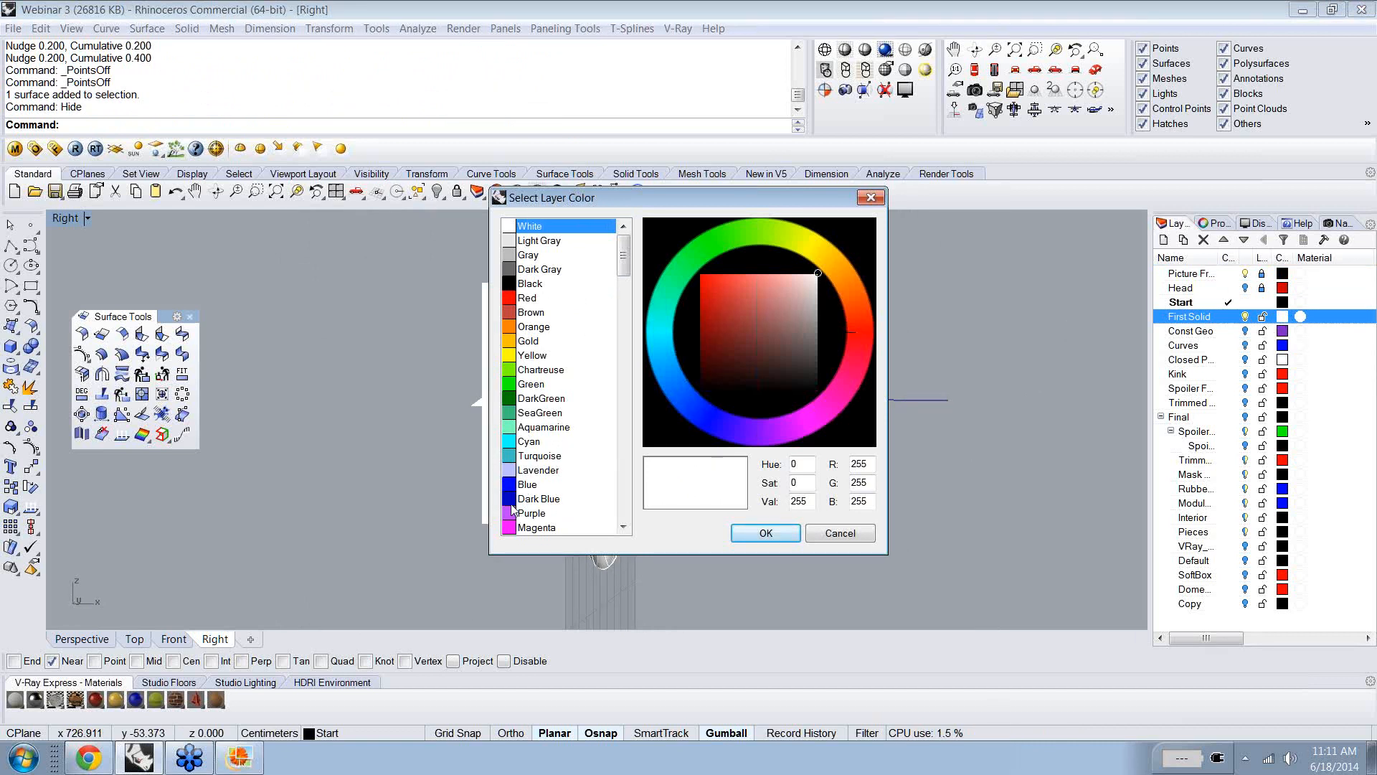
{"action": "left_click", "coordinate": [513, 486]}
{"action": "left_click", "coordinate": [765, 534]}
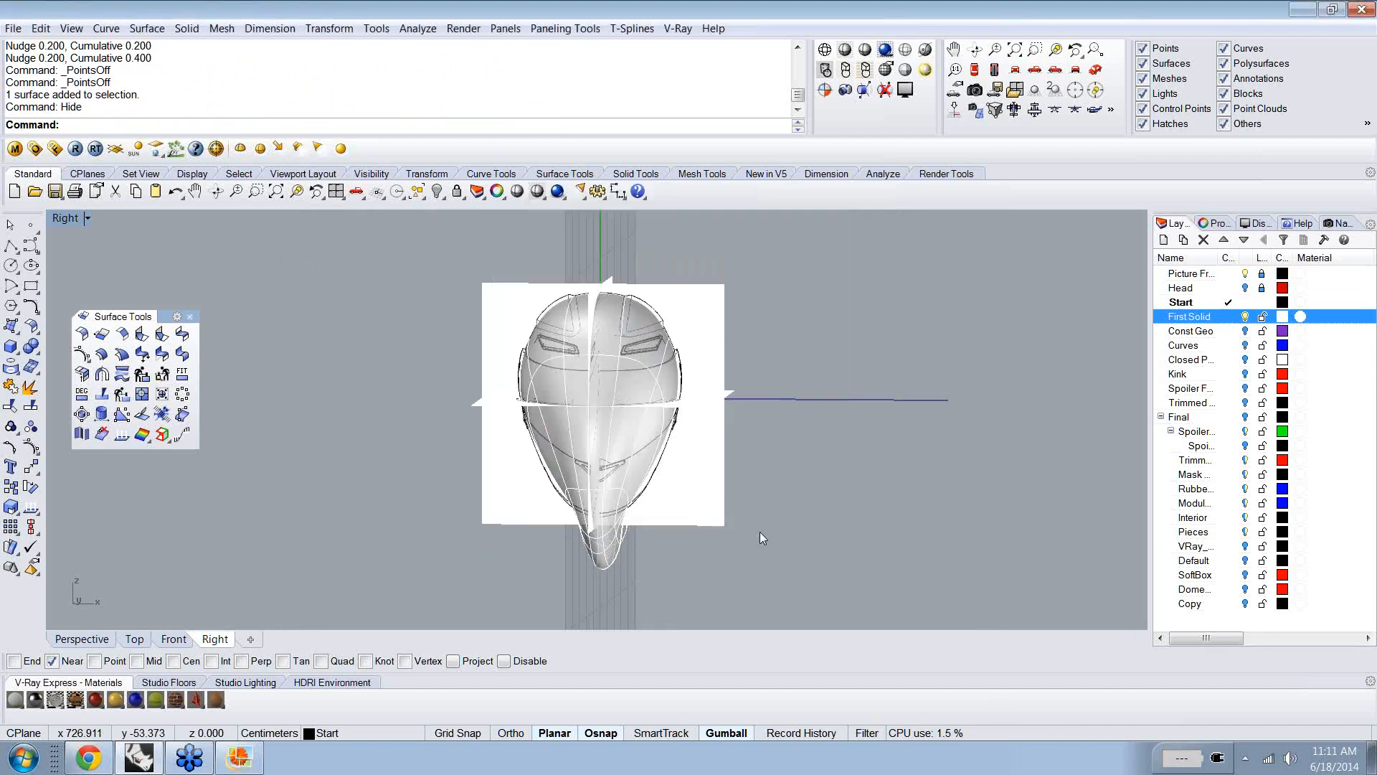
{"action": "right_click_drag", "start_coordinate": [761, 532], "coordinate": [563, 515], "text": "ctrl+shift"}
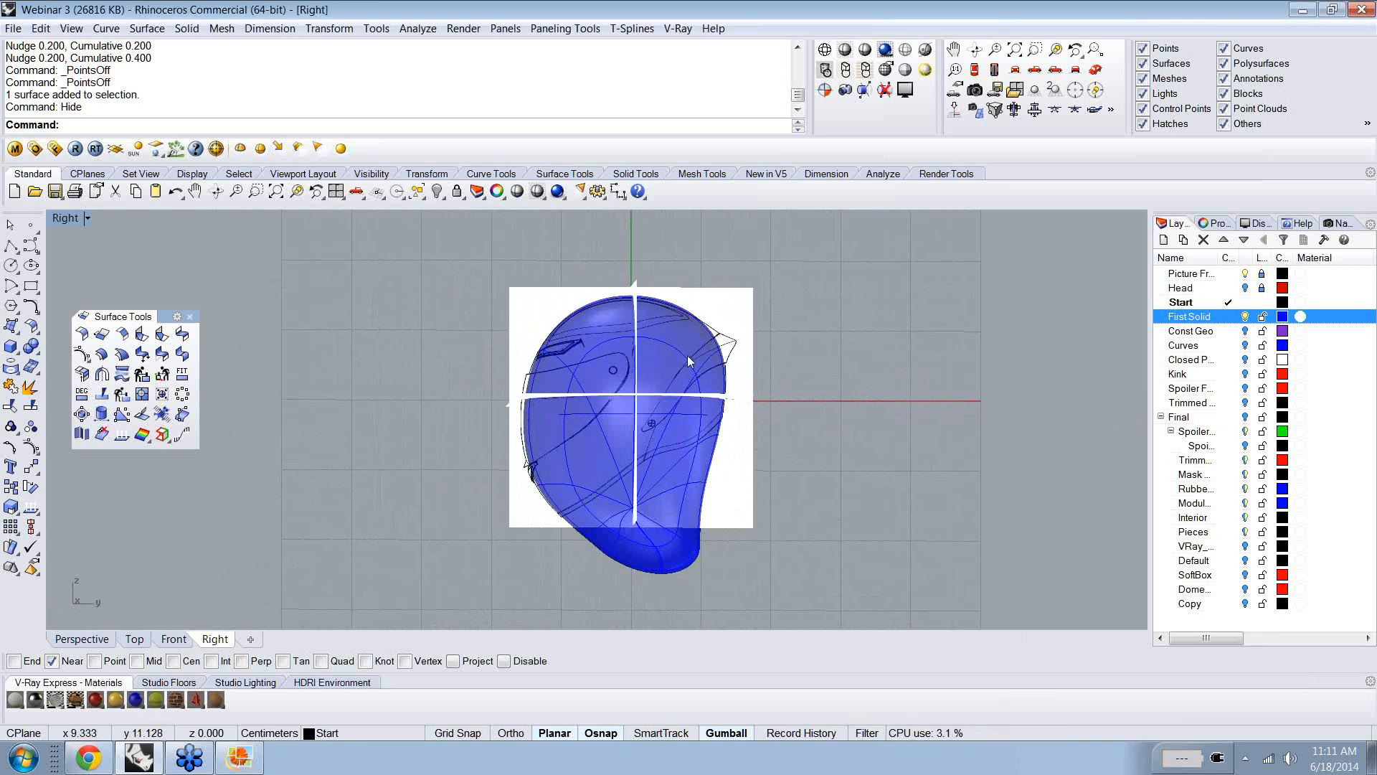
- Insert two closely spaced kinks in the V direction on the blue shell, near the base of the spoiler at the upper rear
{"action": "right_click_drag", "start_coordinate": [654, 414], "coordinate": [640, 432], "text": "ctrl+shift"}
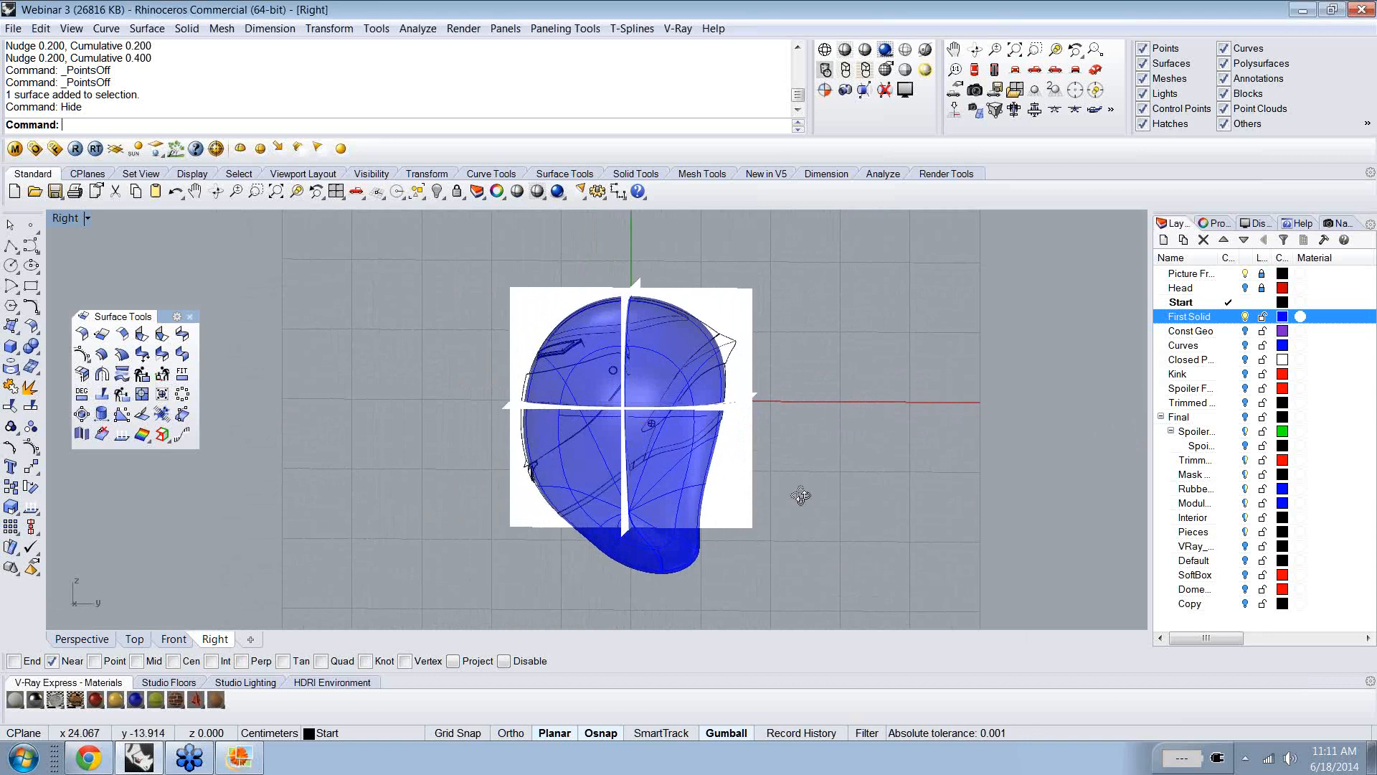
{"action": "right_click_drag", "start_coordinate": [801, 495], "coordinate": [813, 487], "text": "ctrl+shift"}
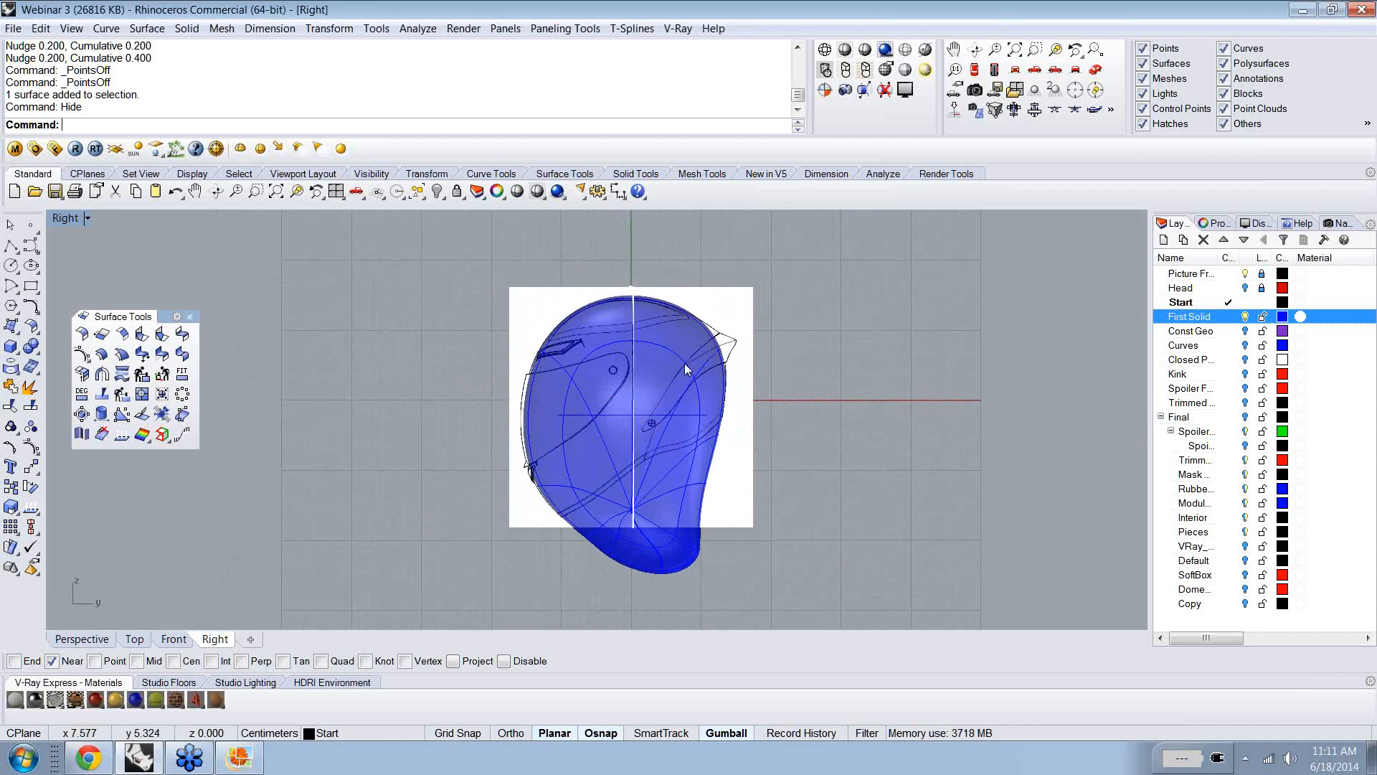
{"action": "mouse_move", "coordinate": [753, 363]}
{"action": "right_mouse_down", "text": "ctrl+shift"}
{"action": "mouse_move", "coordinate": [769, 385]}
{"action": "mouse_move", "coordinate": [820, 385]}
{"action": "mouse_move", "coordinate": [746, 376]}
{"action": "mouse_move", "coordinate": [778, 372]}
{"action": "mouse_move", "coordinate": [757, 372]}
{"action": "right_mouse_up", "text": "ctrl+shift"}
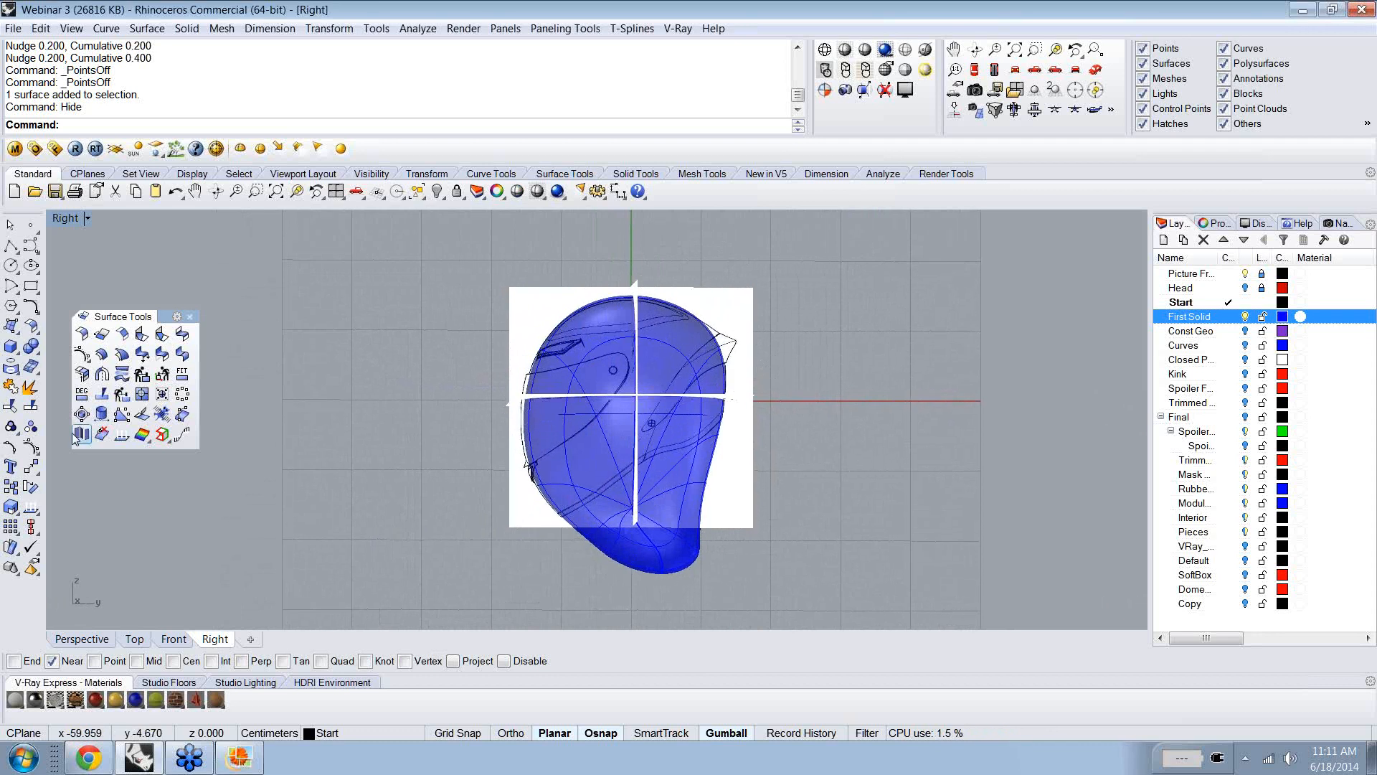
{"action": "left_click", "coordinate": [32, 448]}
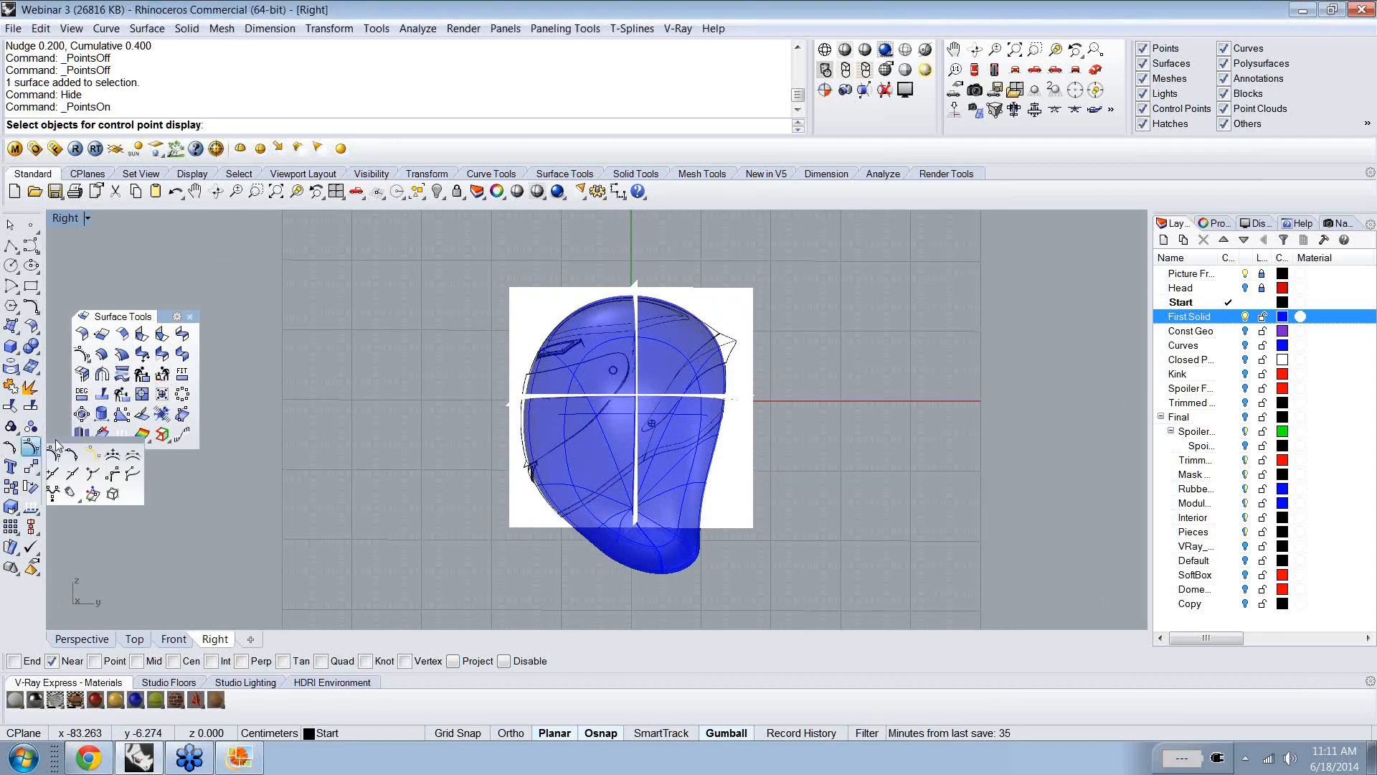
{"action": "left_click", "coordinate": [36, 453]}
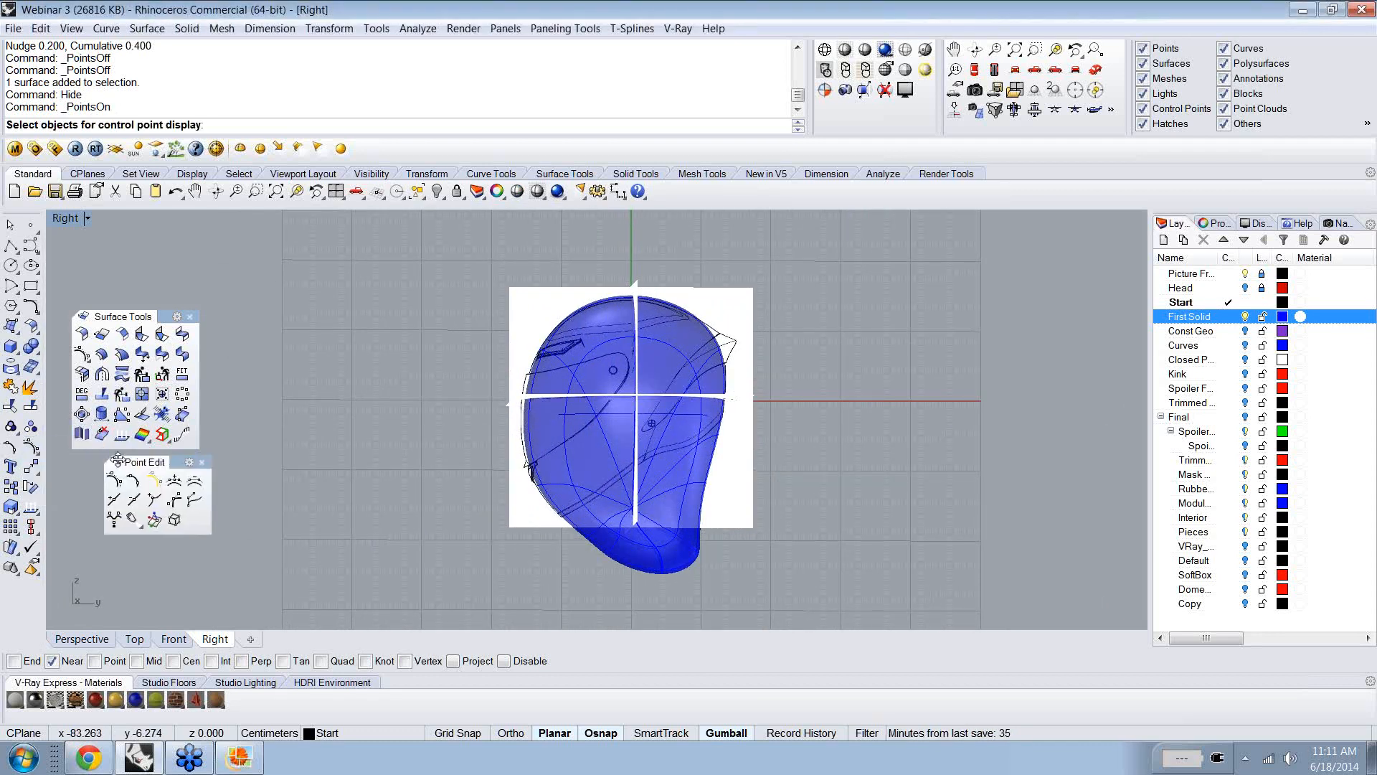
{"action": "left_click", "coordinate": [155, 502]}
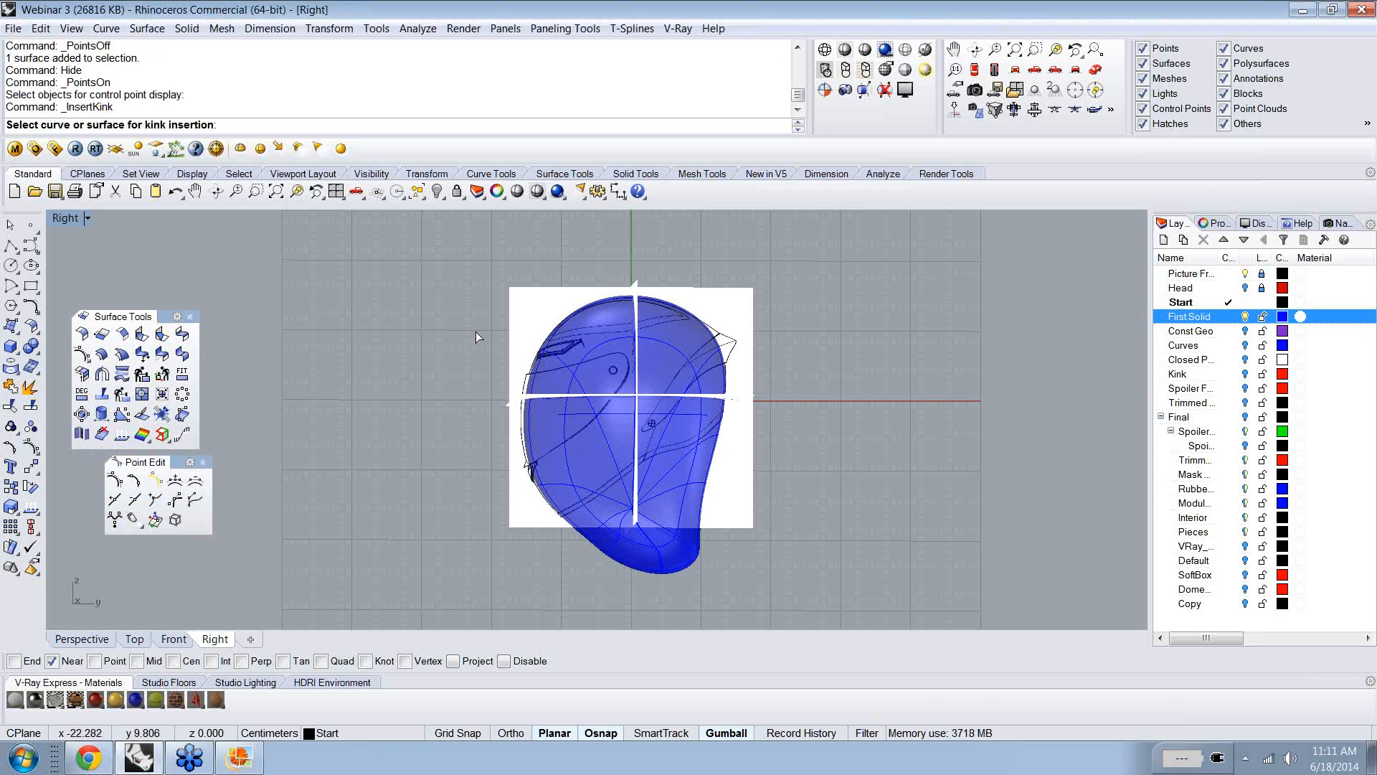
{"action": "left_click", "coordinate": [687, 374]}
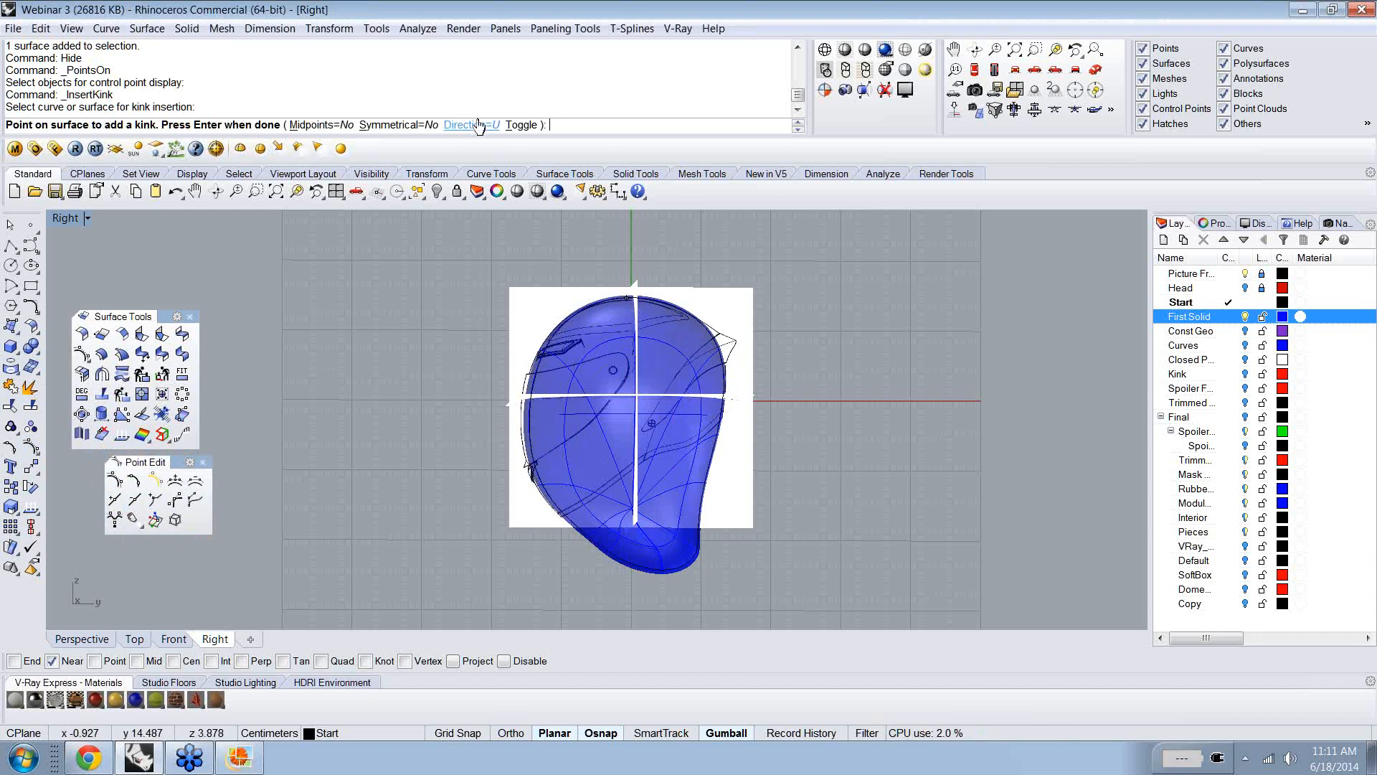
{"action": "left_click", "coordinate": [522, 125]}
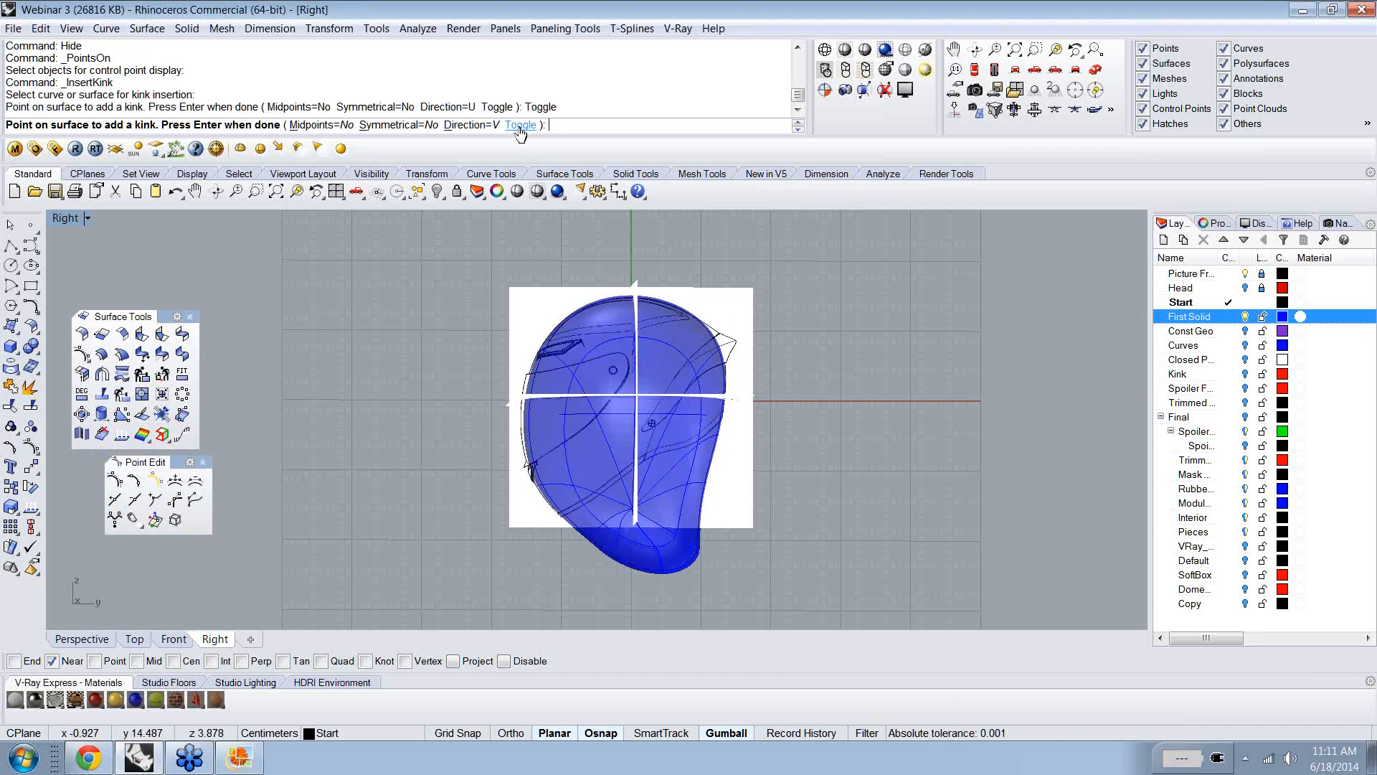
{"action": "left_click", "coordinate": [710, 335]}
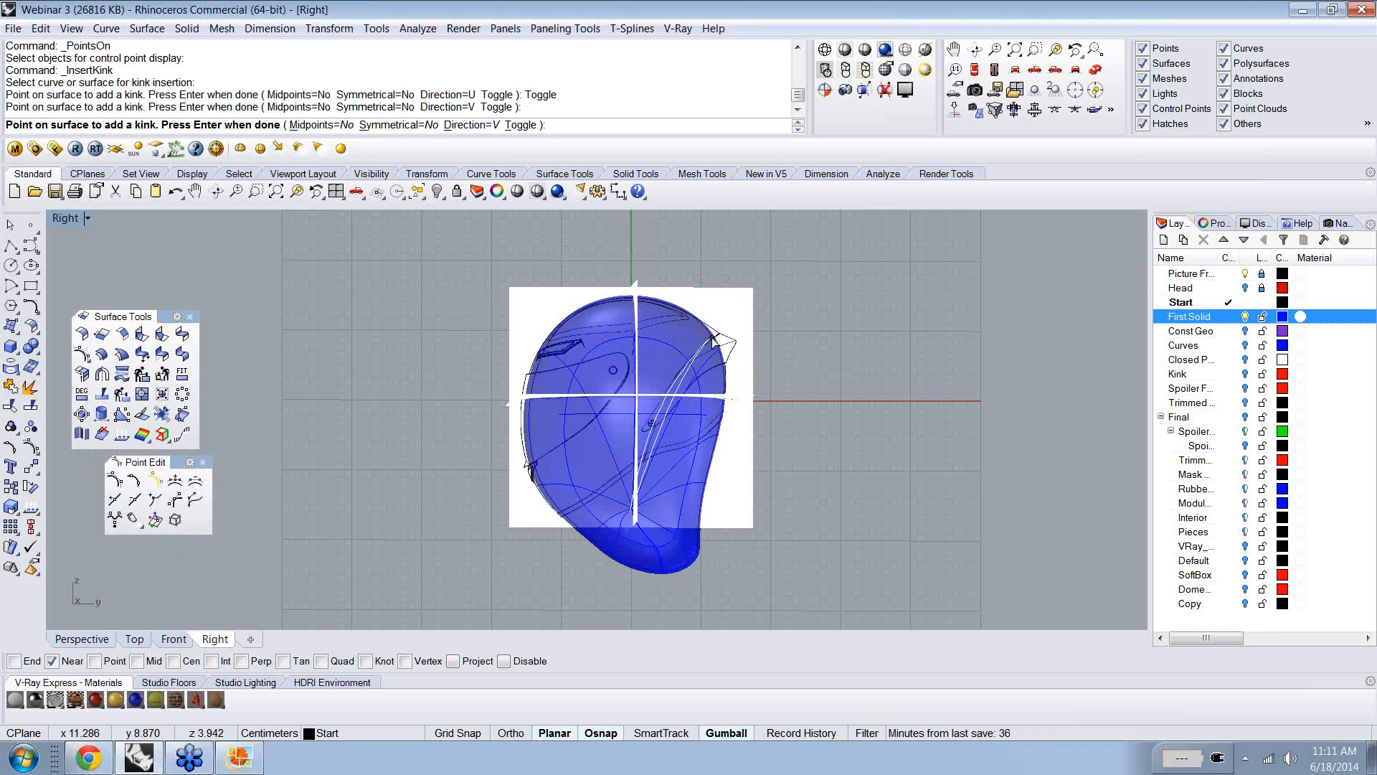
{"action": "left_click", "coordinate": [714, 340]}
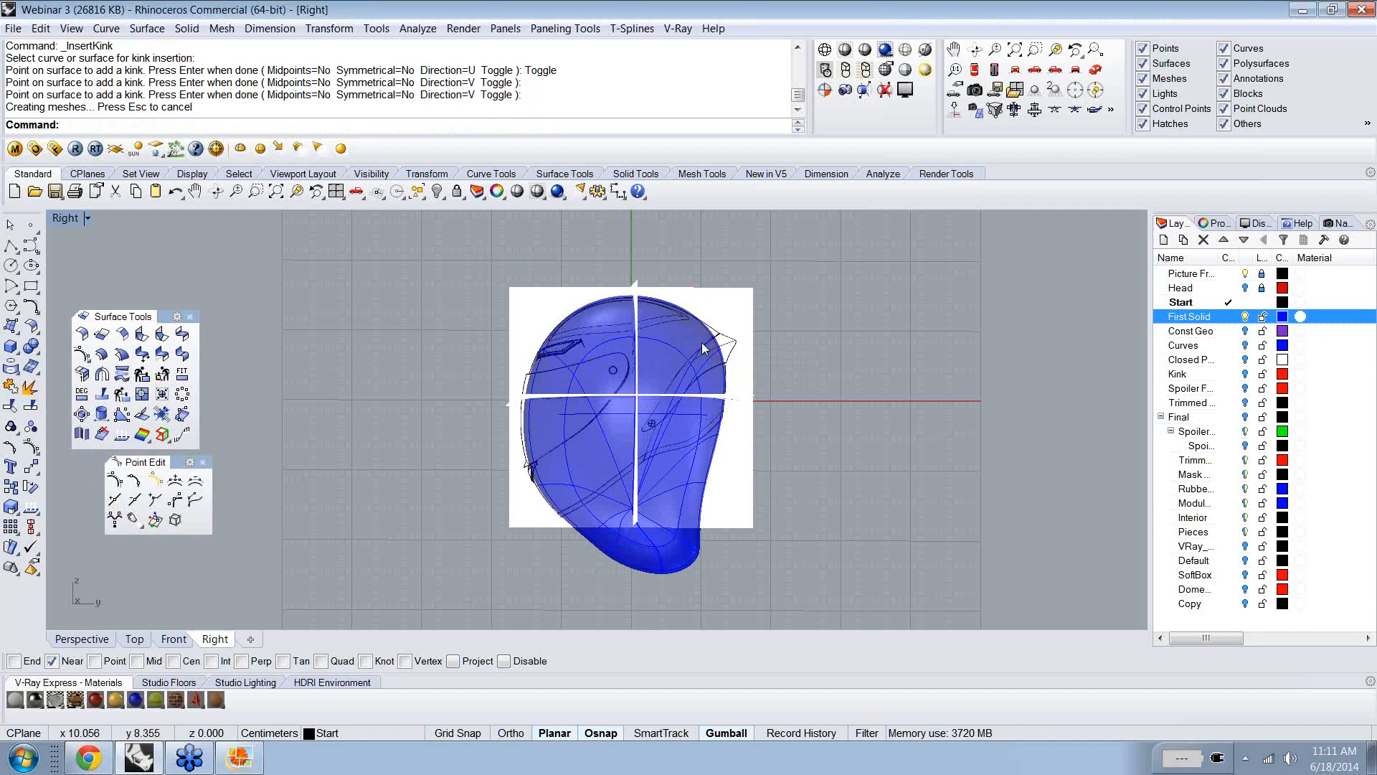
- Turn on the shell's control points and move the points at the upper rear kink up and rearward to form the spoiler ledge
{"action": "left_click", "coordinate": [701, 345]}
{"action": "key", "text": "F10"}
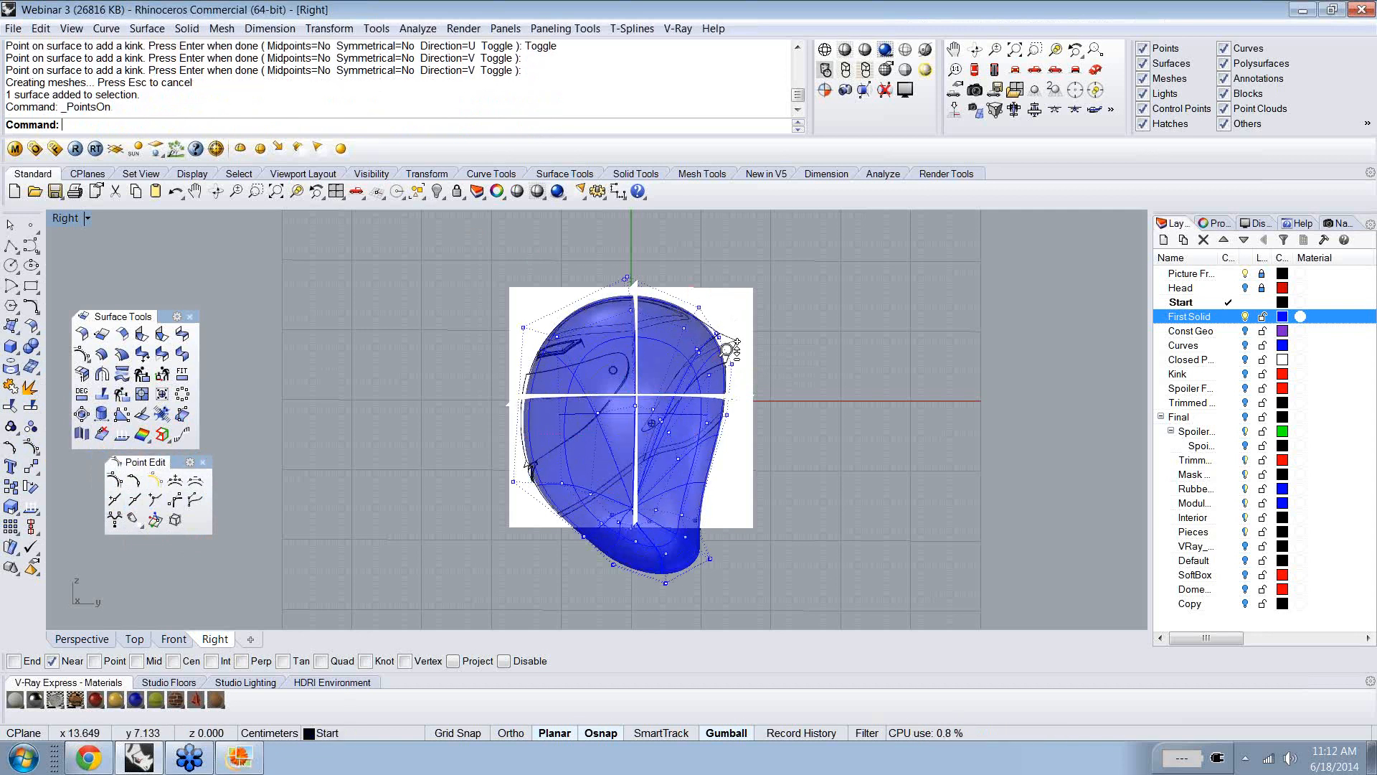
{"action": "scroll", "coordinate": [735, 319], "scroll_direction": "up", "scroll_amount": 4}
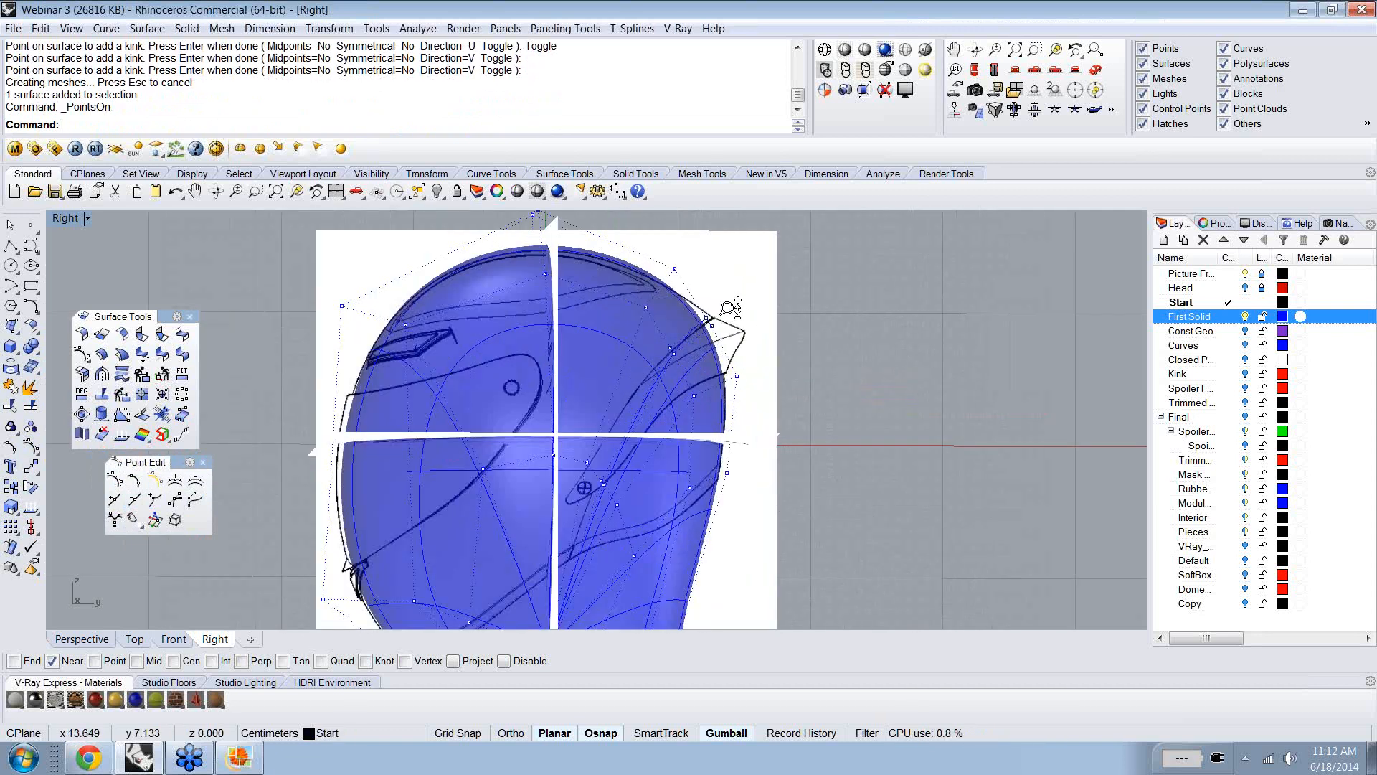
{"action": "scroll", "coordinate": [731, 309], "scroll_direction": "up", "scroll_amount": 2}
{"action": "right_click_drag", "start_coordinate": [730, 282], "coordinate": [728, 263], "text": "ctrl"}
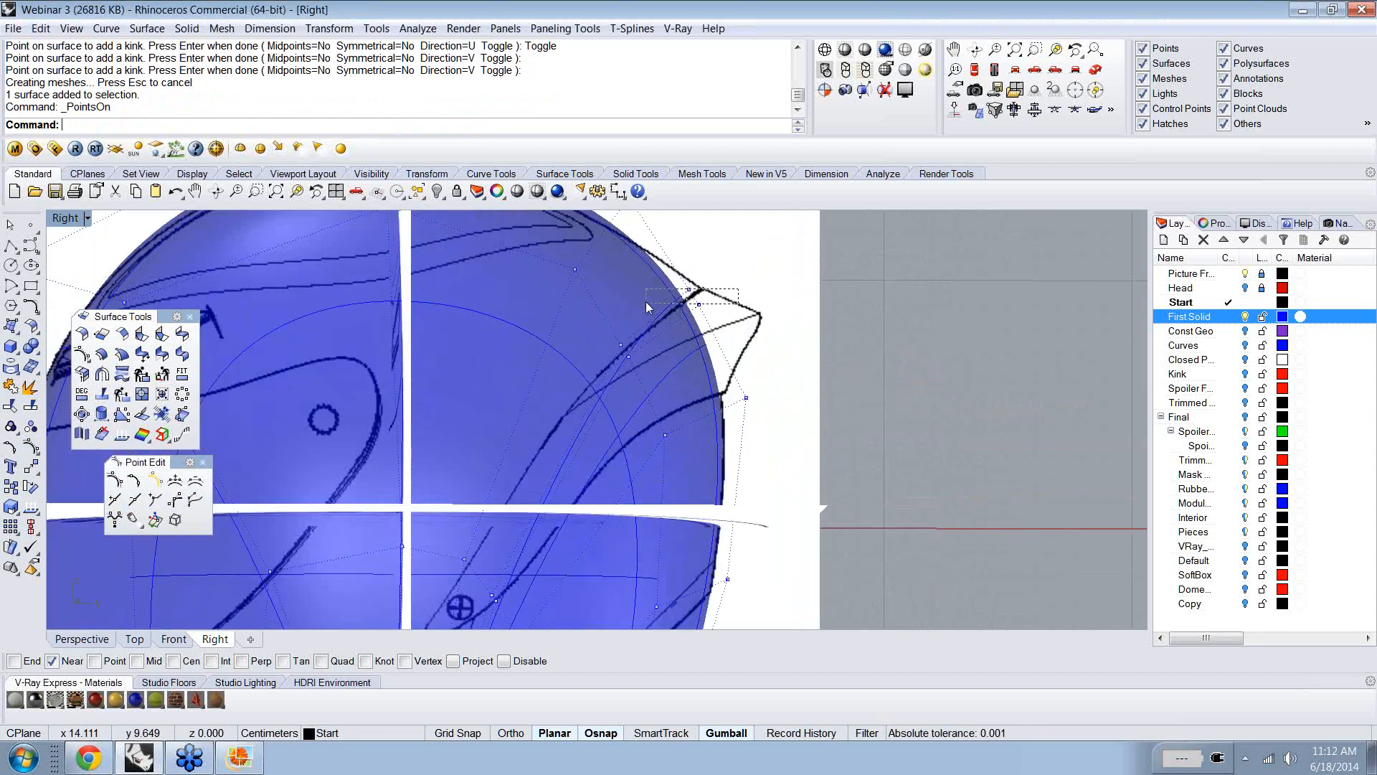
{"action": "left_click_drag", "start_coordinate": [645, 300], "coordinate": [747, 277]}
{"action": "left_click_drag", "start_coordinate": [700, 246], "coordinate": [700, 236]}
{"action": "left_click_drag", "start_coordinate": [751, 280], "coordinate": [777, 269]}
{"action": "left_click", "coordinate": [782, 297]}
{"action": "right_click_drag", "start_coordinate": [781, 297], "coordinate": [639, 298], "text": "ctrl+shift"}
- Set all viewports to Rendered display and examine the crease along the upper rear of the shell
{"action": "left_click", "coordinate": [886, 50]}
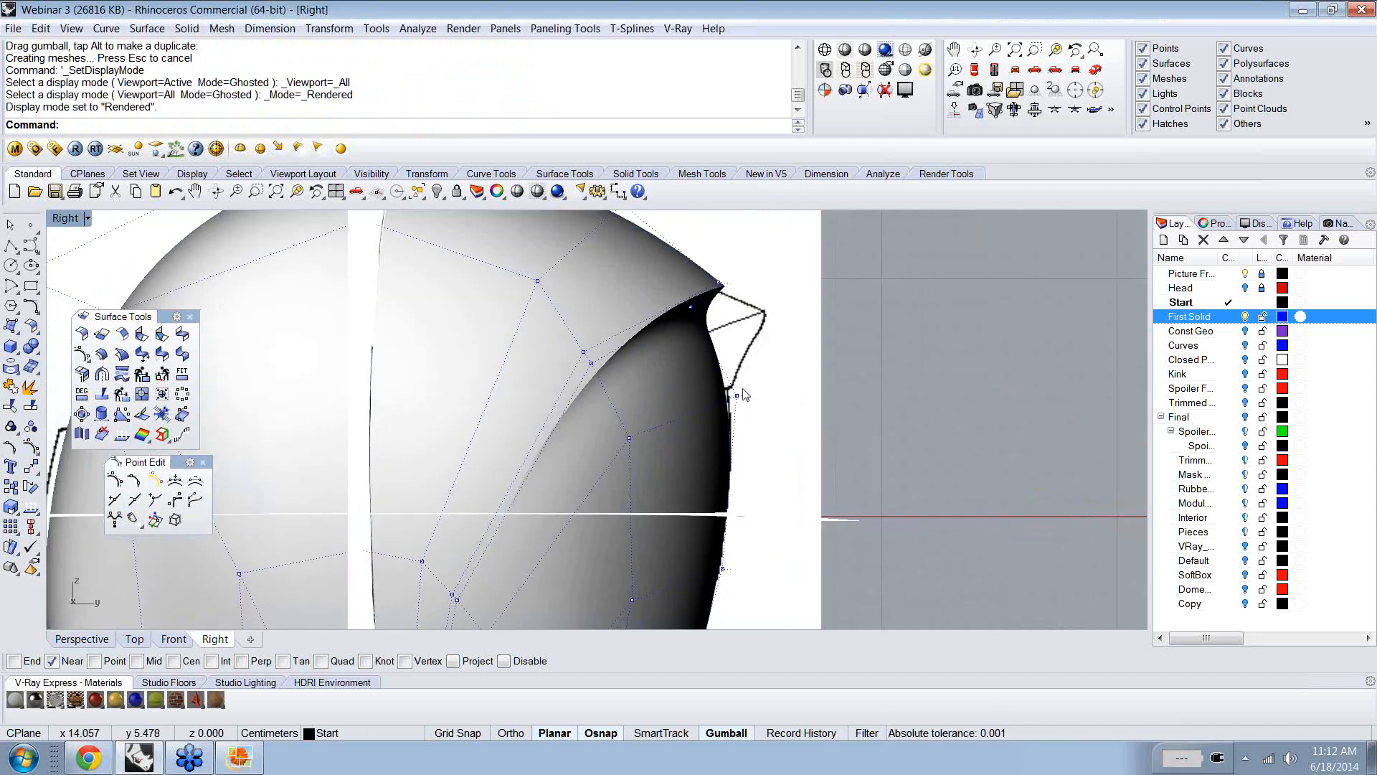
{"action": "right_click_drag", "start_coordinate": [738, 393], "coordinate": [784, 347], "text": "ctrl+shift"}
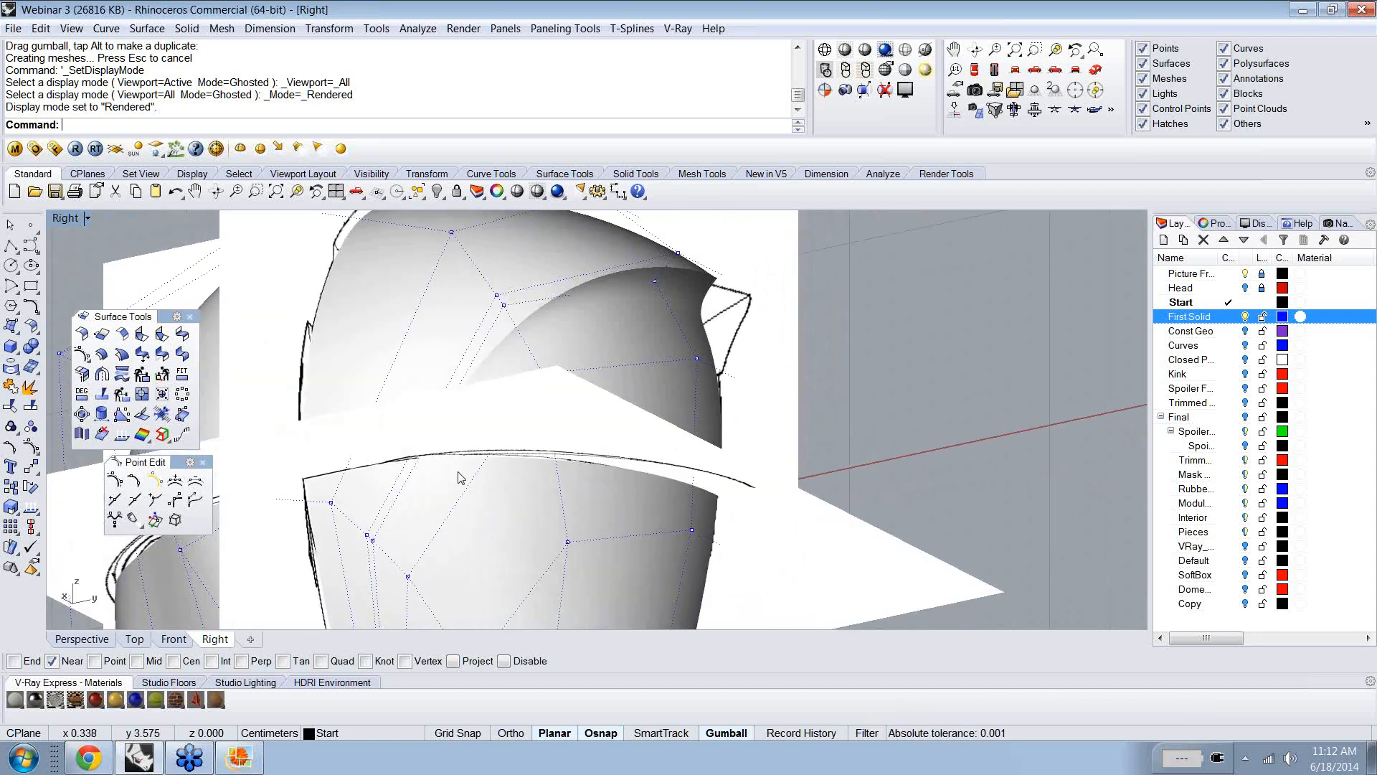
{"action": "scroll", "coordinate": [461, 477], "scroll_direction": "down", "scroll_amount": 1}
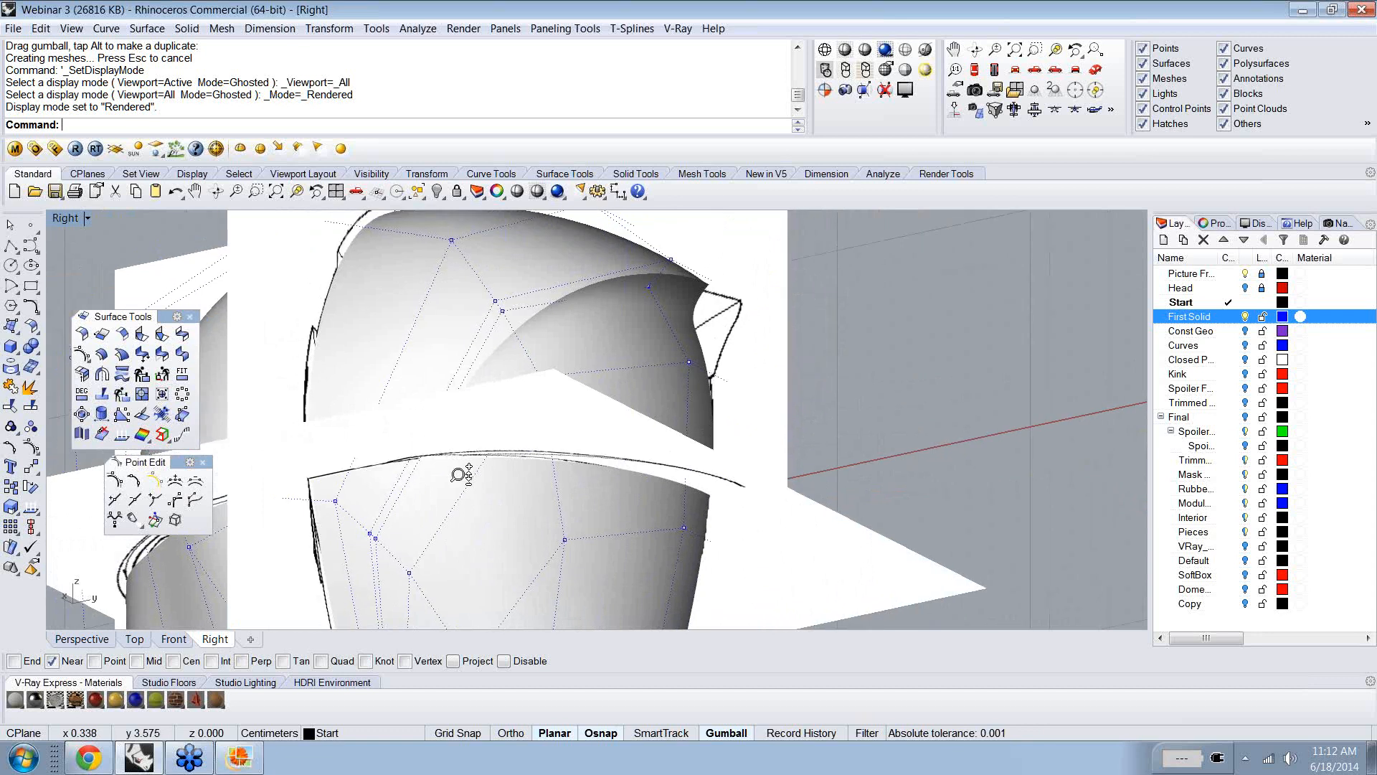
{"action": "scroll", "coordinate": [459, 474], "scroll_direction": "down", "scroll_amount": 4}
{"action": "right_click_drag", "start_coordinate": [450, 510], "coordinate": [532, 498], "text": "ctrl+shift"}
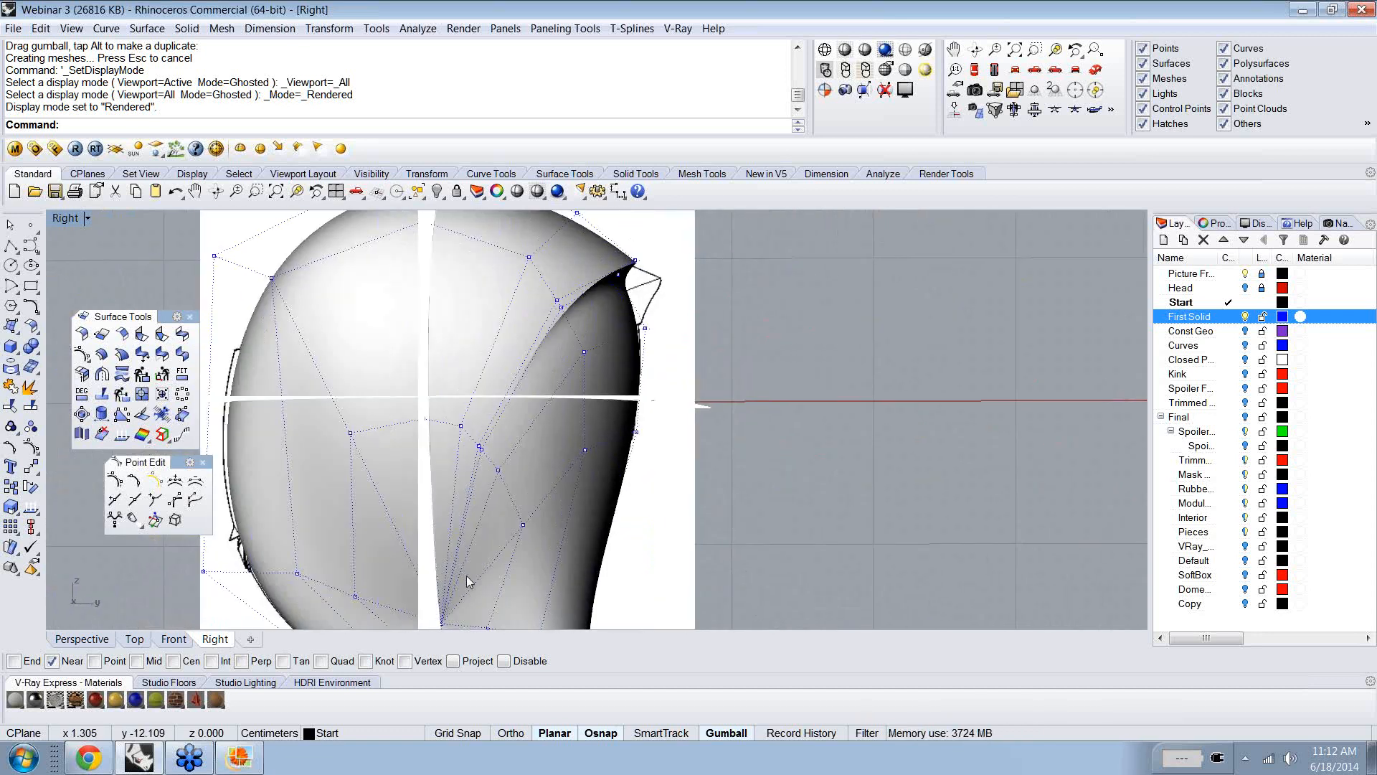
{"action": "right_click_drag", "start_coordinate": [543, 449], "coordinate": [626, 446], "text": "ctrl+shift"}
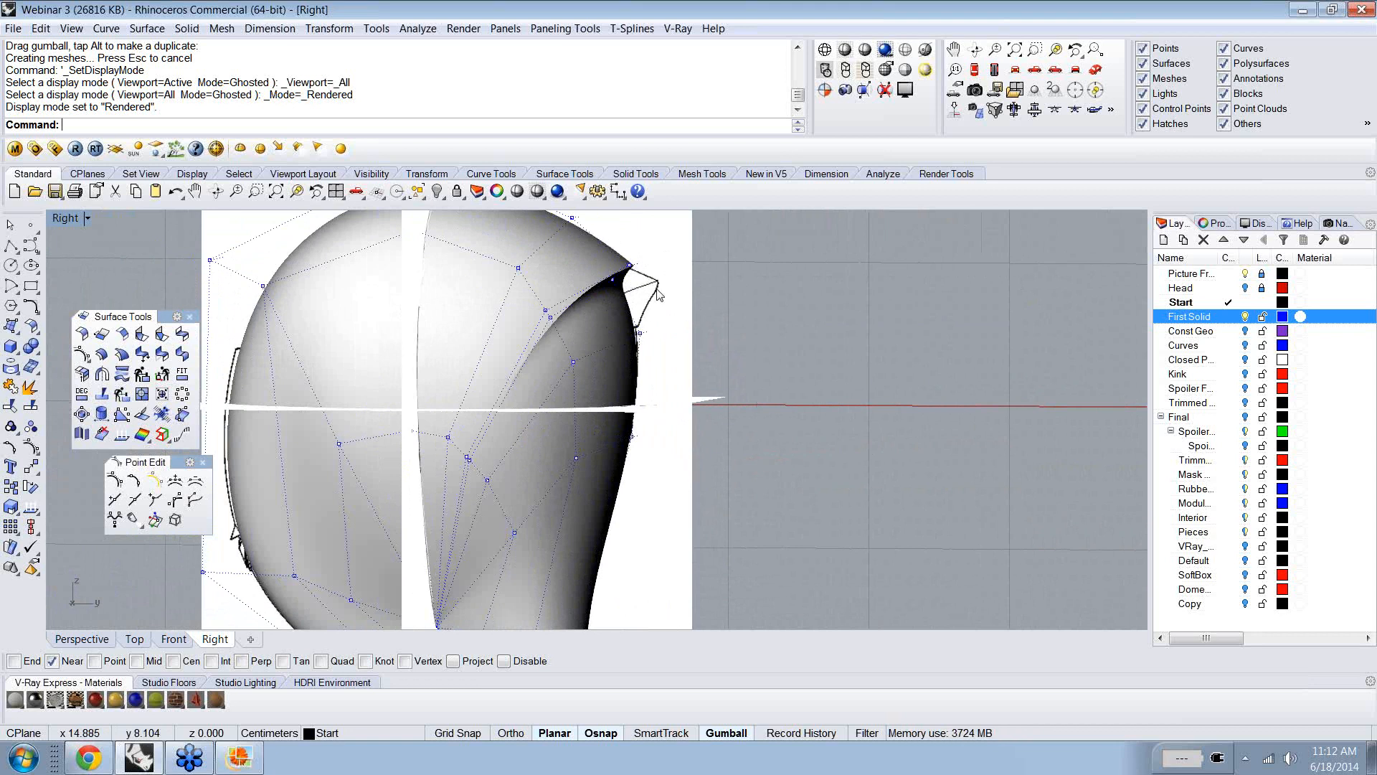
{"action": "right_click_drag", "start_coordinate": [652, 343], "coordinate": [685, 347], "text": "ctrl+shift"}
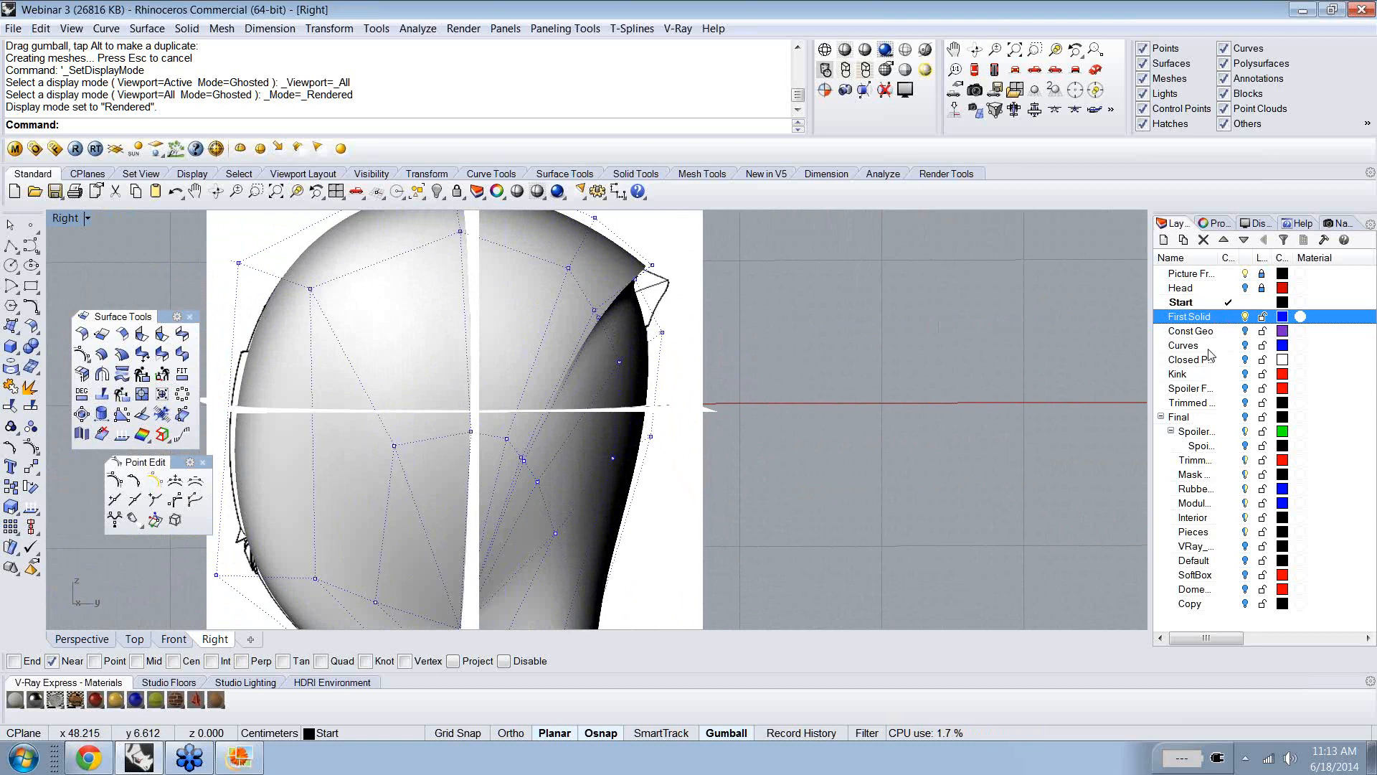
- Show the Kink layer and hide the First Solid layer
{"action": "left_click", "coordinate": [1245, 375]}
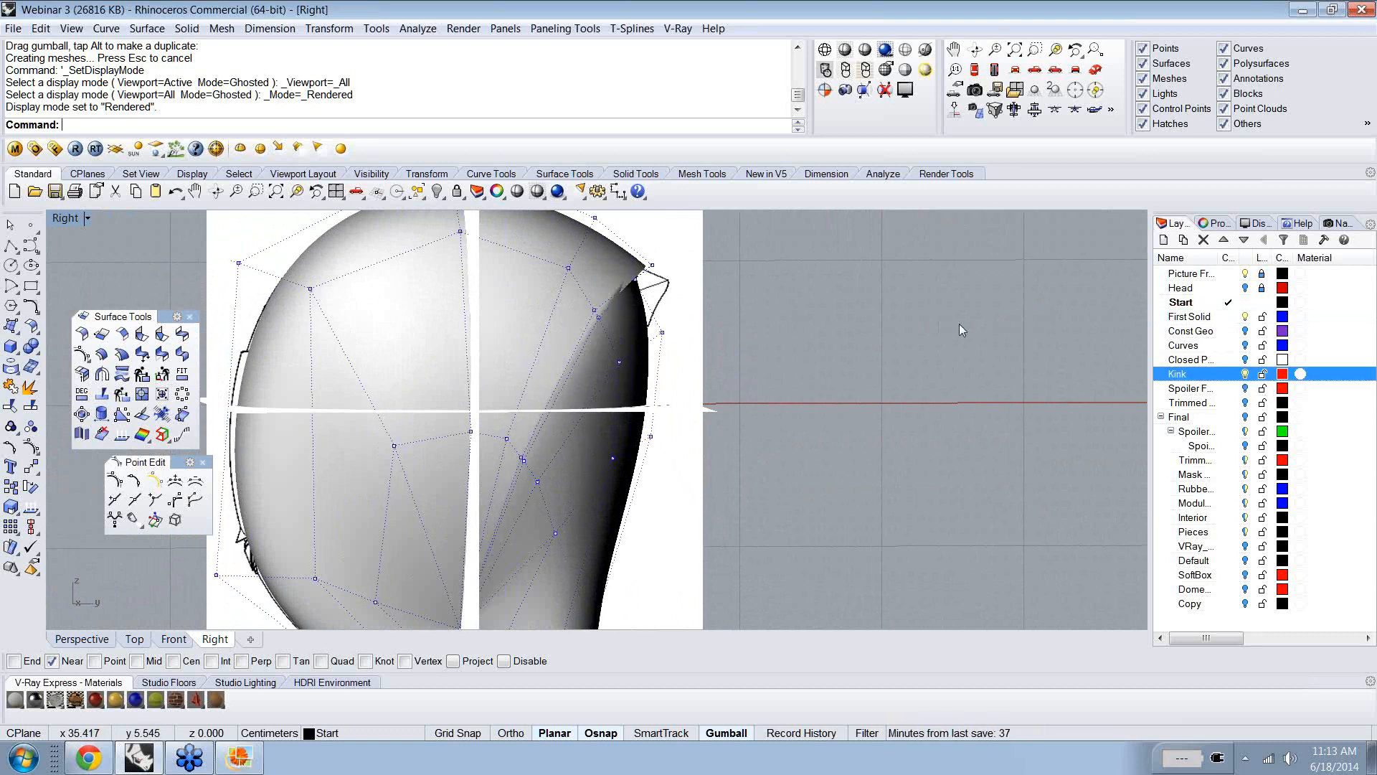
{"action": "left_click", "coordinate": [1243, 318]}
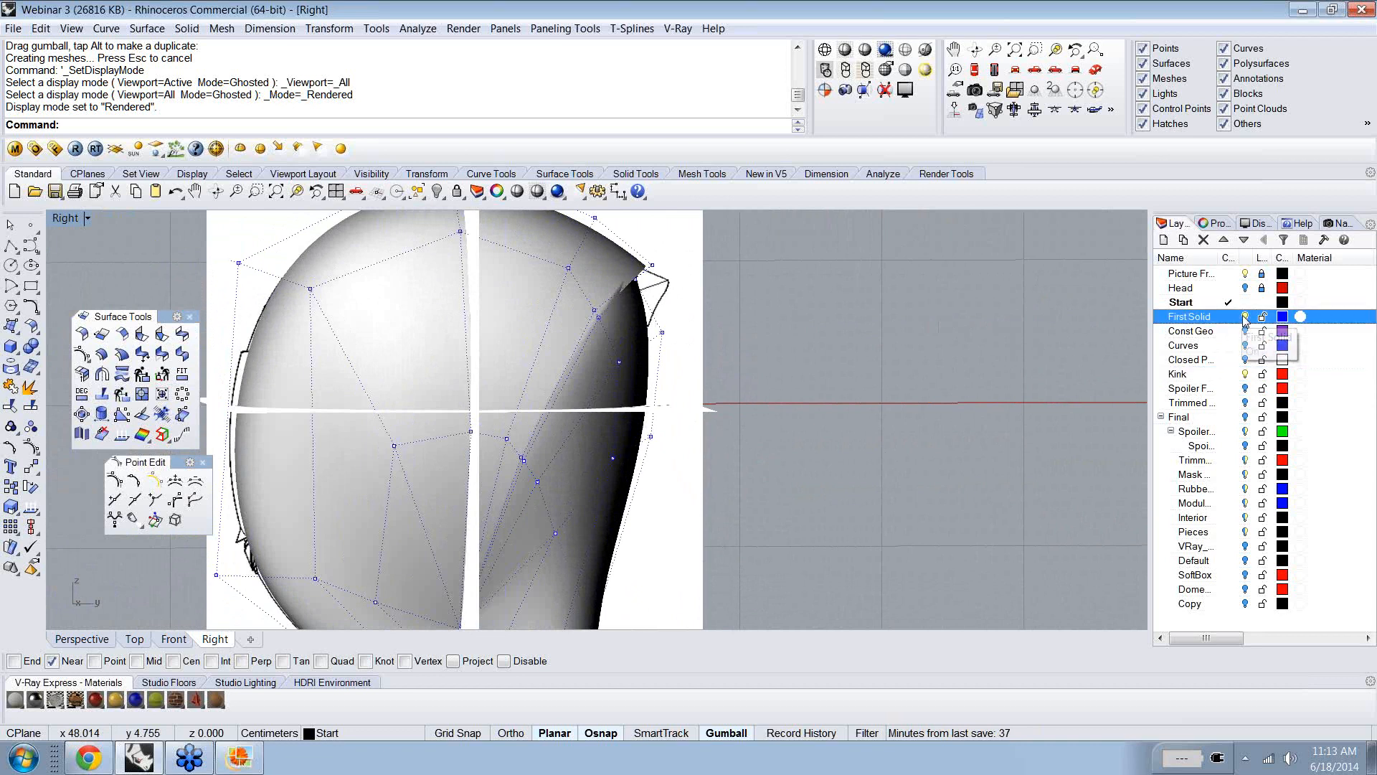
{"action": "mouse_move", "coordinate": [881, 381]}
{"action": "right_mouse_down"}
{"action": "mouse_move", "coordinate": [681, 357]}
{"action": "mouse_move", "coordinate": [793, 354]}
{"action": "mouse_move", "coordinate": [873, 374]}
{"action": "right_mouse_up"}
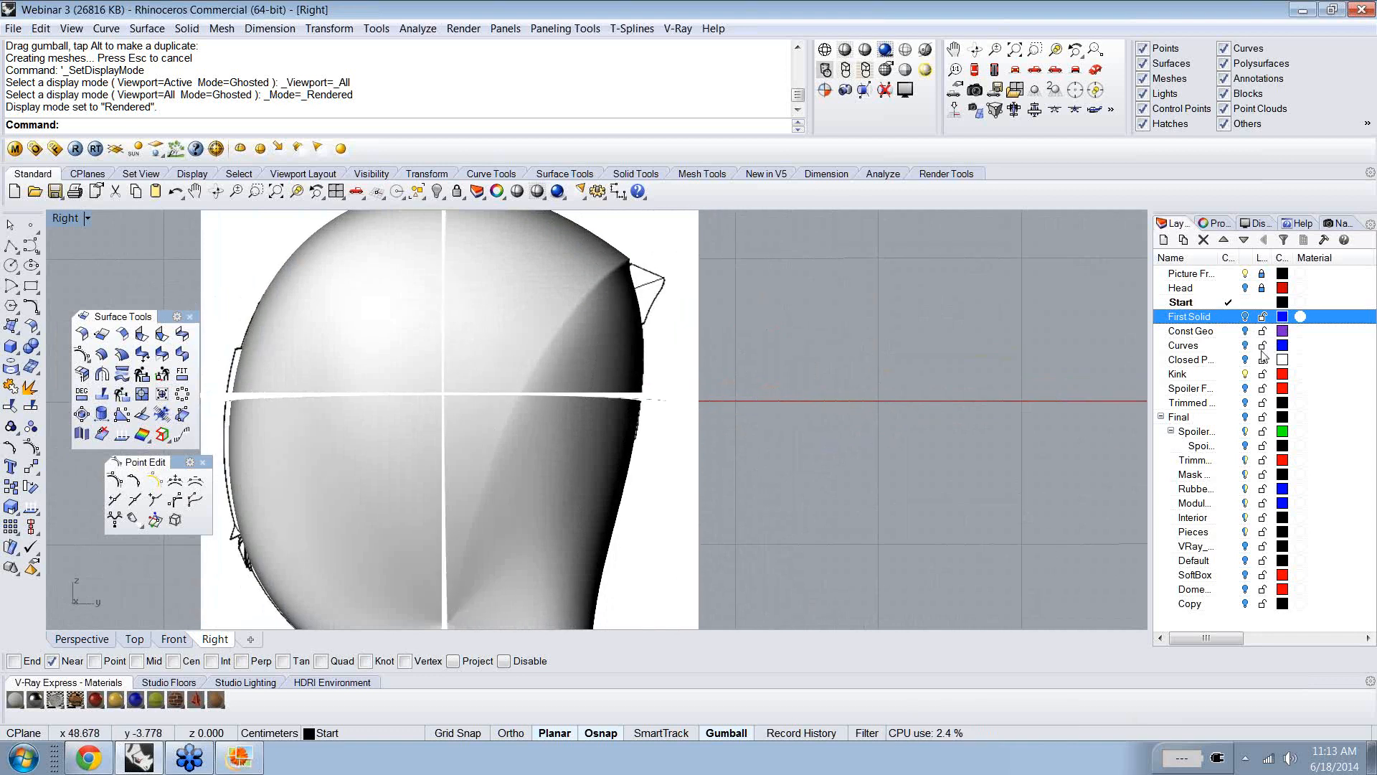
- Show the Spoiler Full layer, examine its surface around the spoiler against the side drawing, and hide the layer again
{"action": "left_click", "coordinate": [1245, 388]}
{"action": "left_click", "coordinate": [1244, 388]}
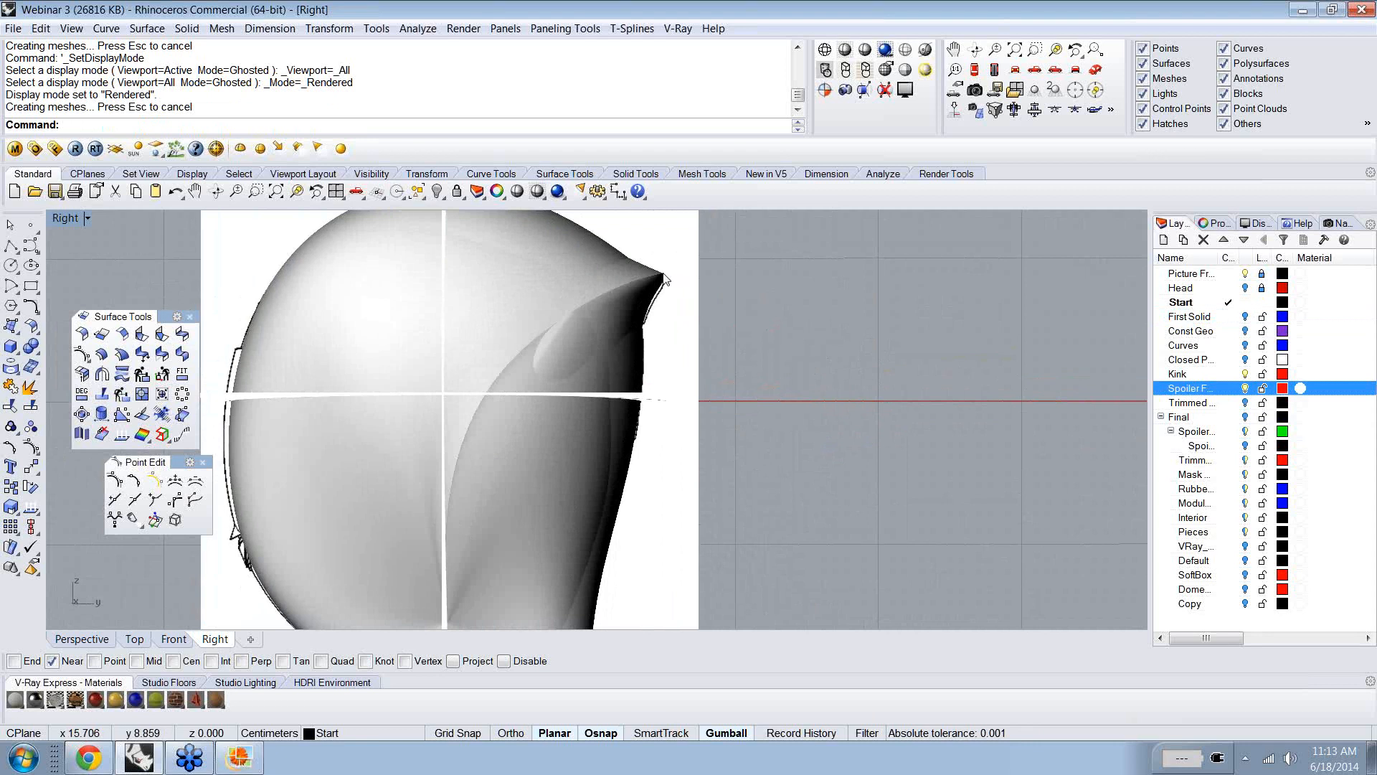
{"action": "left_click", "coordinate": [635, 271]}
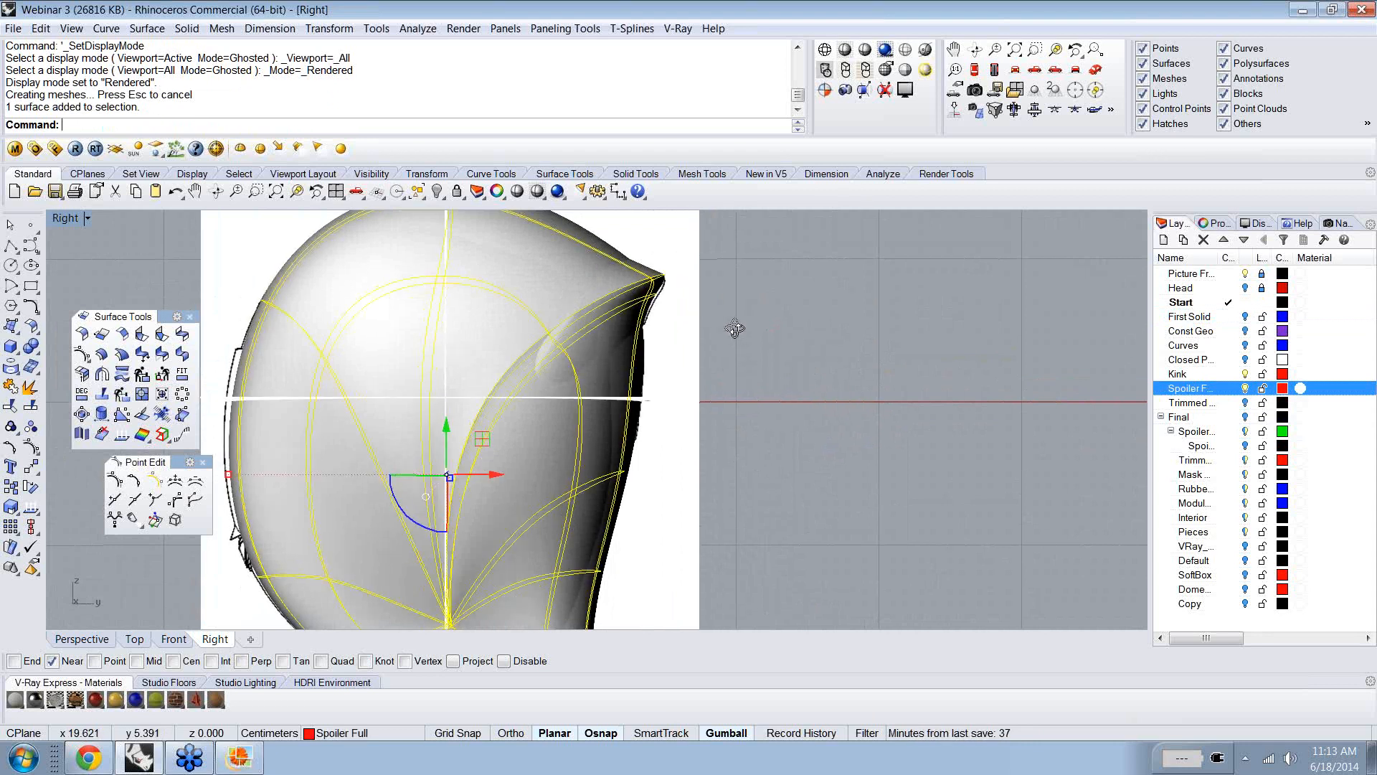
{"action": "mouse_move", "coordinate": [734, 328]}
{"action": "right_mouse_down", "text": "ctrl+shift"}
{"action": "mouse_move", "coordinate": [776, 342]}
{"action": "mouse_move", "coordinate": [721, 335]}
{"action": "mouse_move", "coordinate": [719, 370]}
{"action": "mouse_move", "coordinate": [739, 348]}
{"action": "right_mouse_up", "text": "ctrl+shift"}
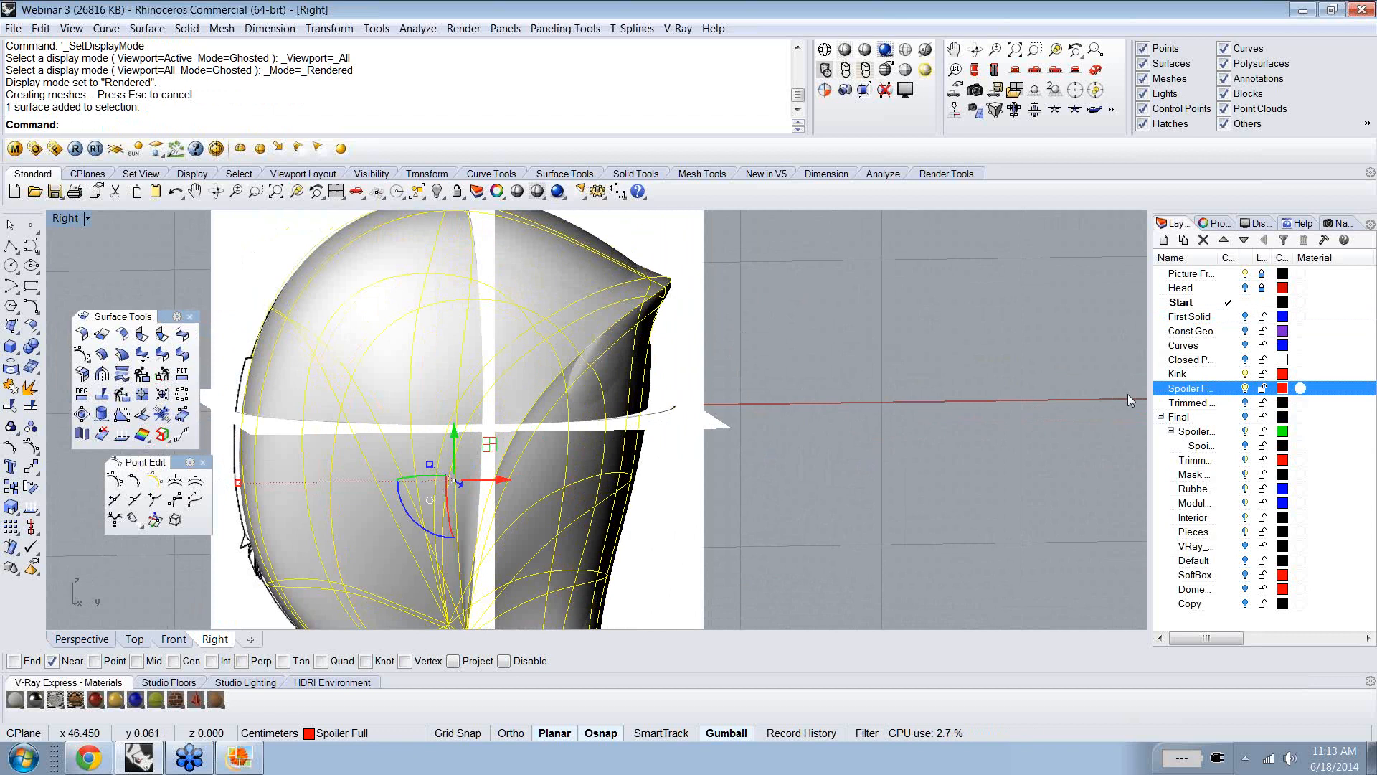
{"action": "left_click", "coordinate": [1246, 391]}
{"action": "right_click_drag", "start_coordinate": [809, 410], "coordinate": [758, 378]}
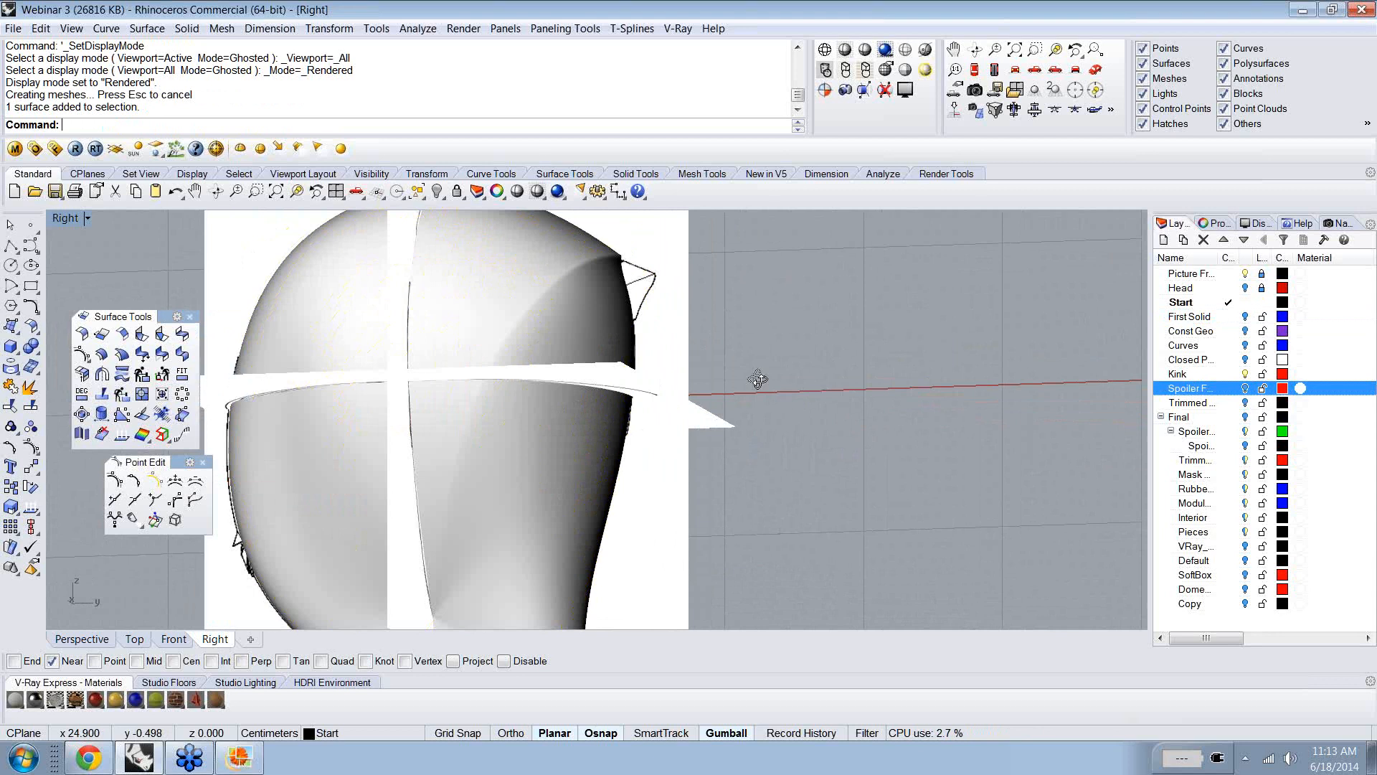
- Show the Spoiler Full layer, hide the Kink layer, and set all viewports to Ghosted display
{"action": "key", "text": "Home"}
{"action": "right_click_drag", "start_coordinate": [660, 302], "coordinate": [615, 294], "text": "ctrl+shift"}
{"action": "left_click", "coordinate": [1245, 388]}
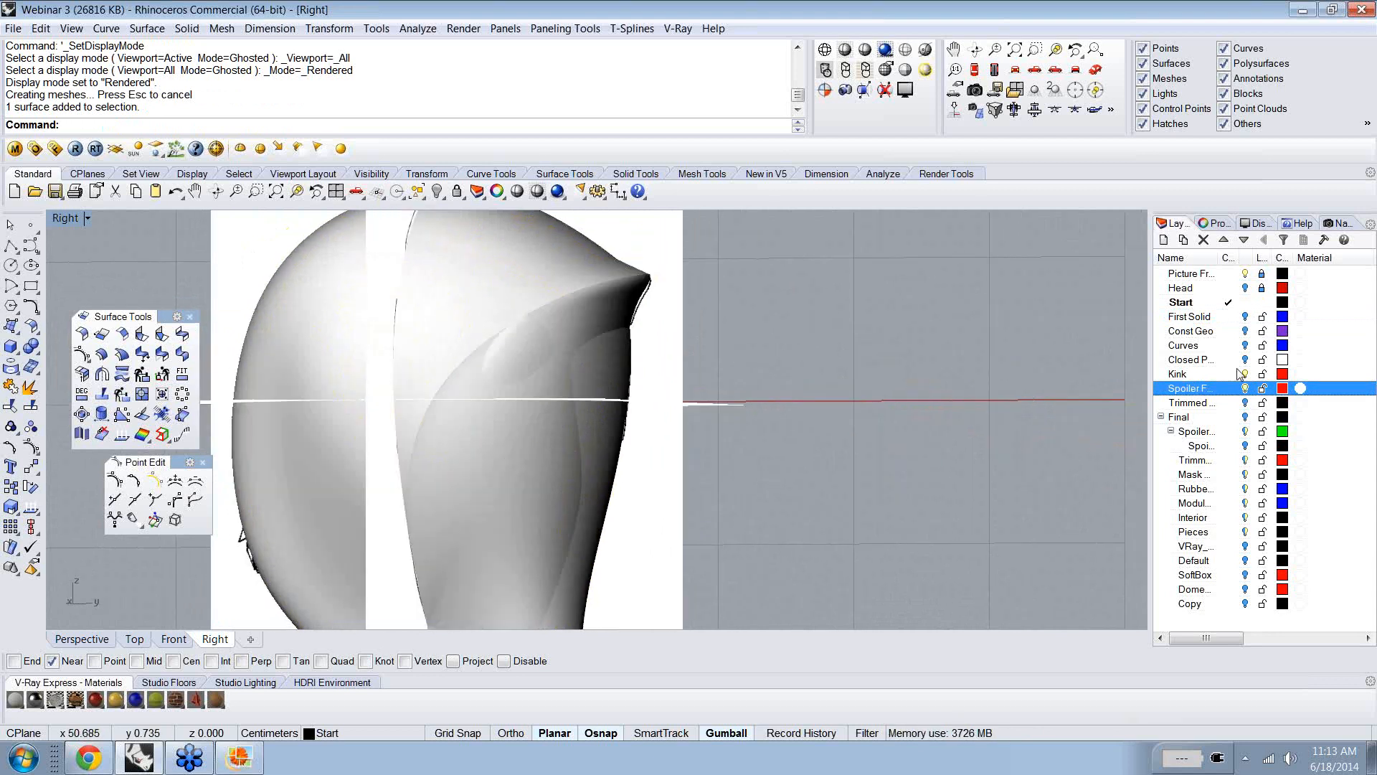
{"action": "left_click", "coordinate": [1244, 374]}
{"action": "key", "text": "Home"}
{"action": "left_click", "coordinate": [905, 52]}
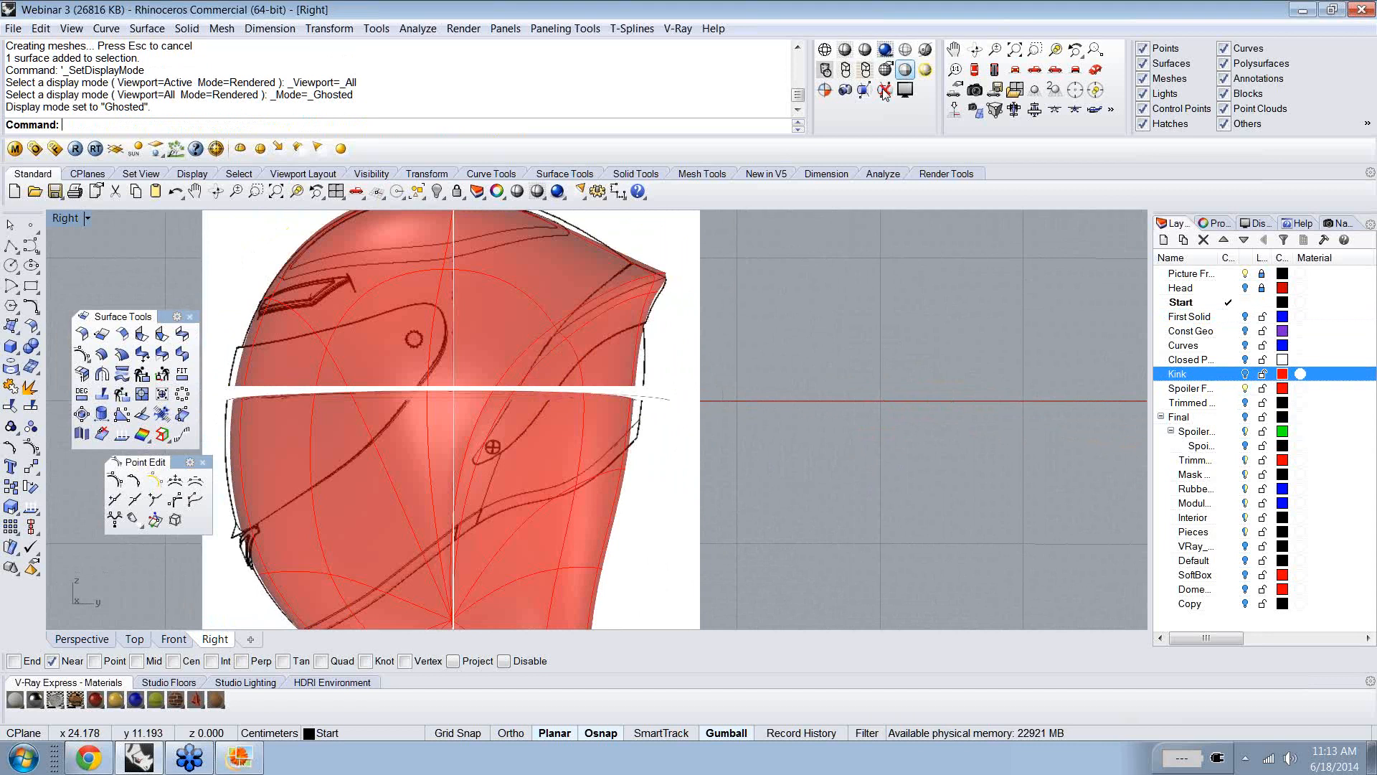
{"action": "right_click_drag", "start_coordinate": [718, 319], "coordinate": [732, 352], "text": "ctrl+shift"}
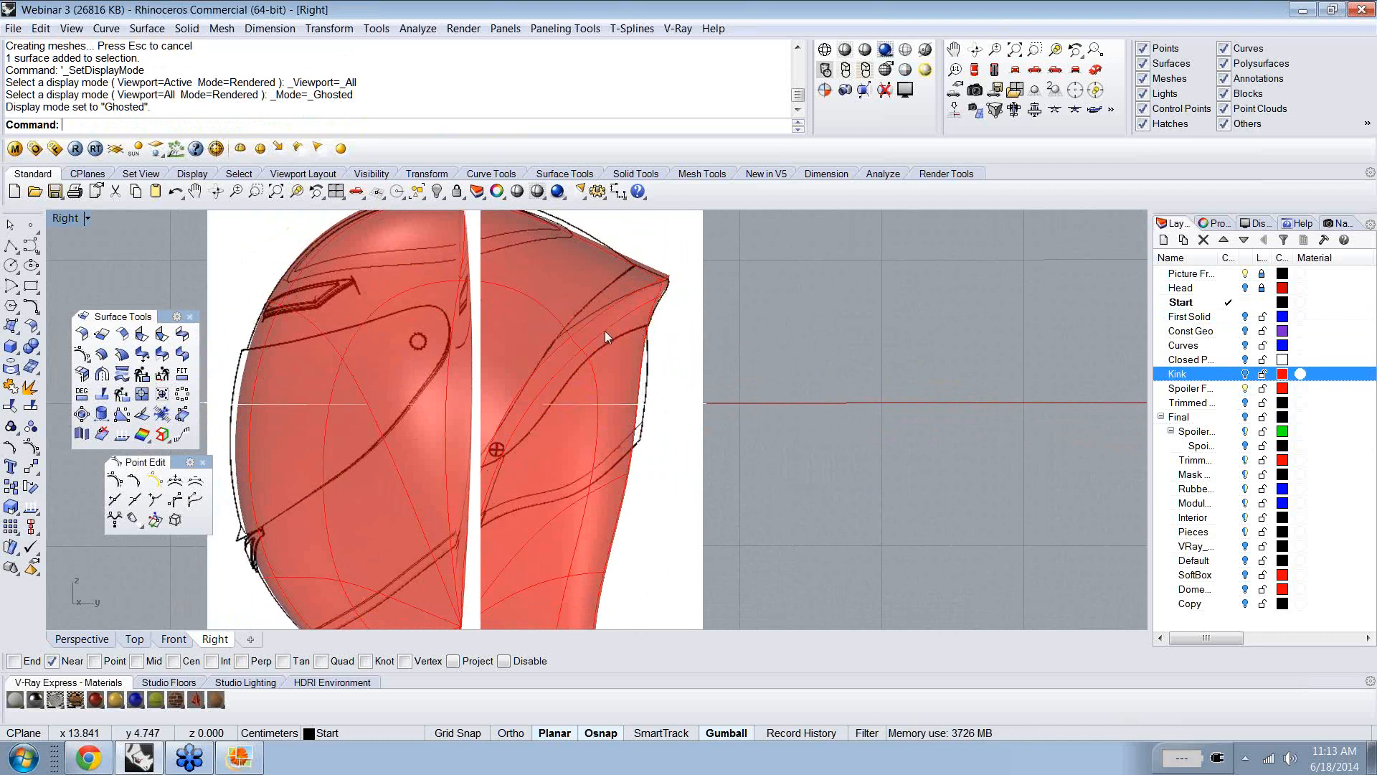
{"action": "scroll", "coordinate": [629, 329], "scroll_direction": "down", "scroll_amount": 1}
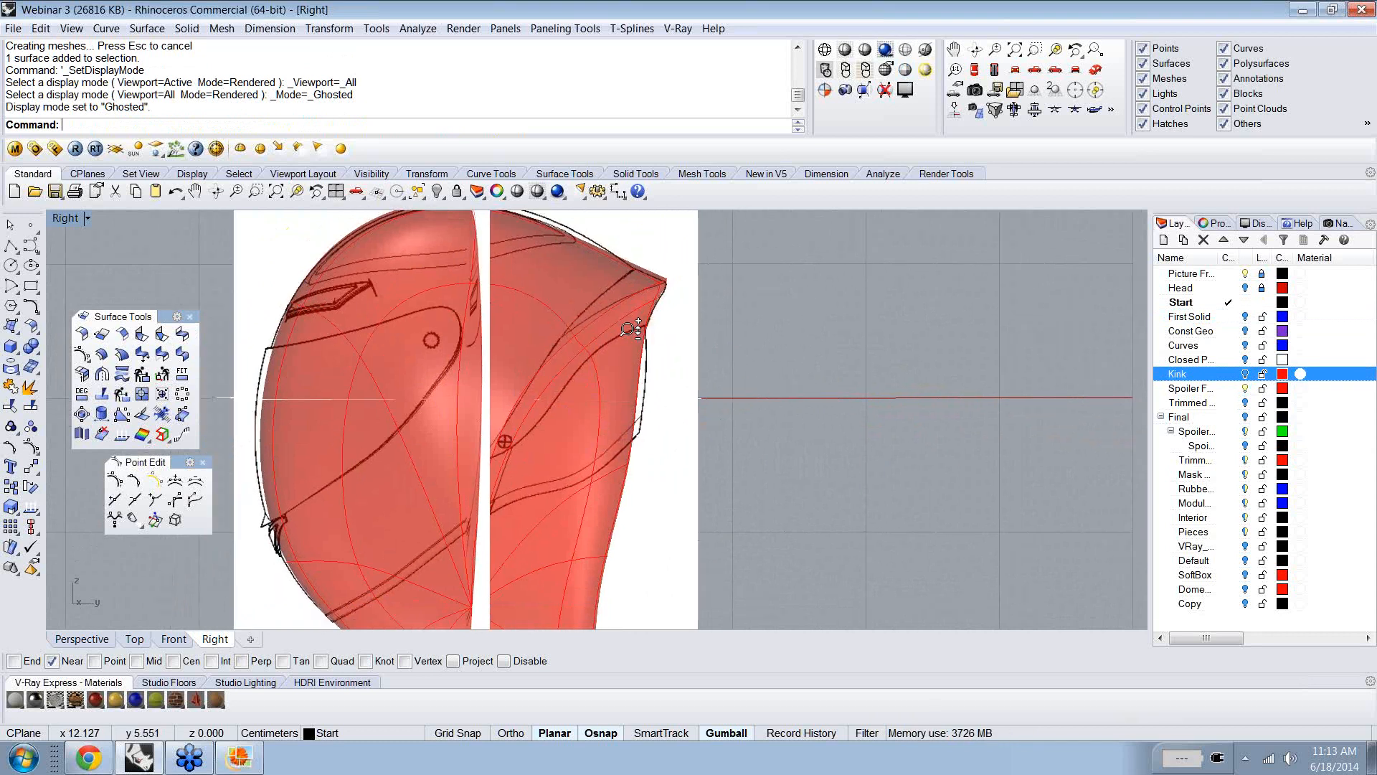
{"action": "right_click_drag", "start_coordinate": [630, 328], "coordinate": [760, 338]}
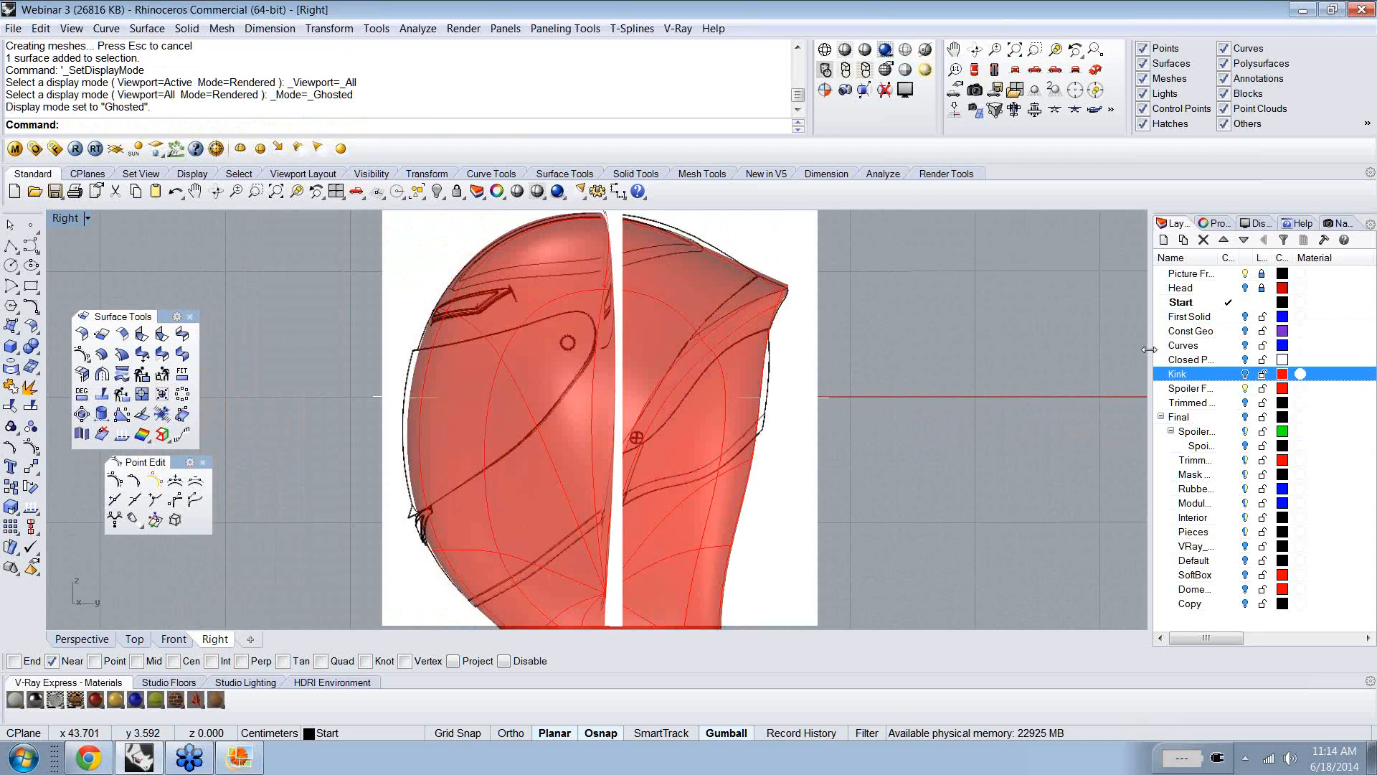
- Show the Curves layer and select the spoiler outline curve at the upper rear of the helmet
{"action": "left_click", "coordinate": [1245, 345]}
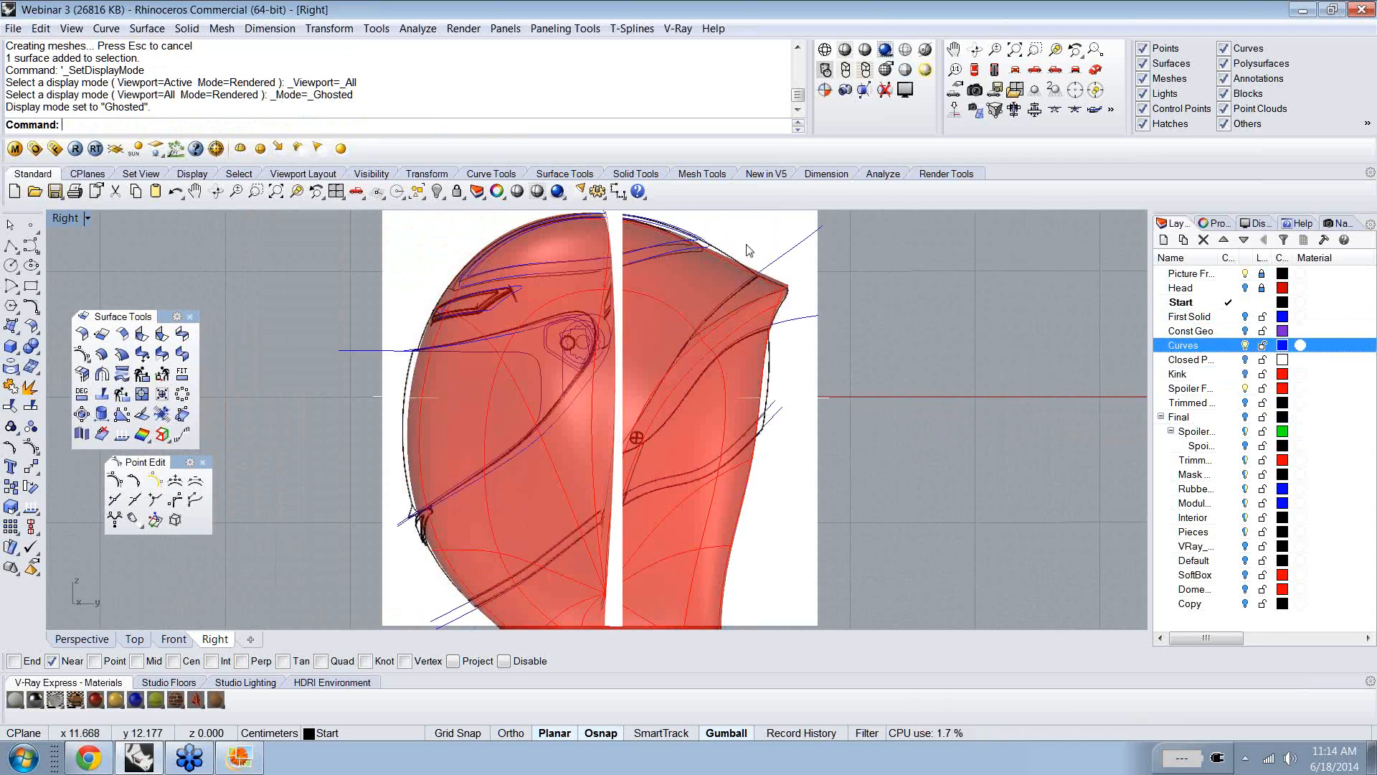
{"action": "left_click", "coordinate": [791, 252]}
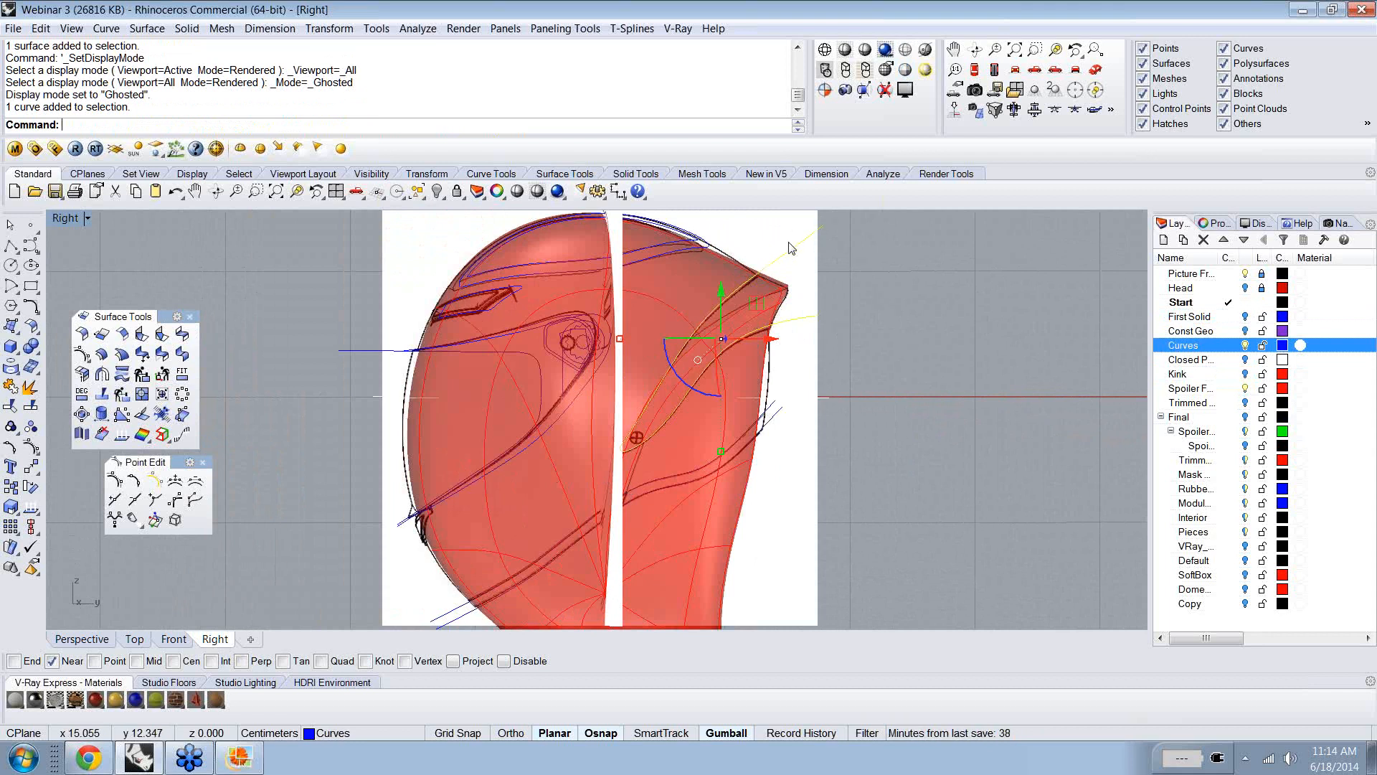
{"action": "key", "text": "Escape"}
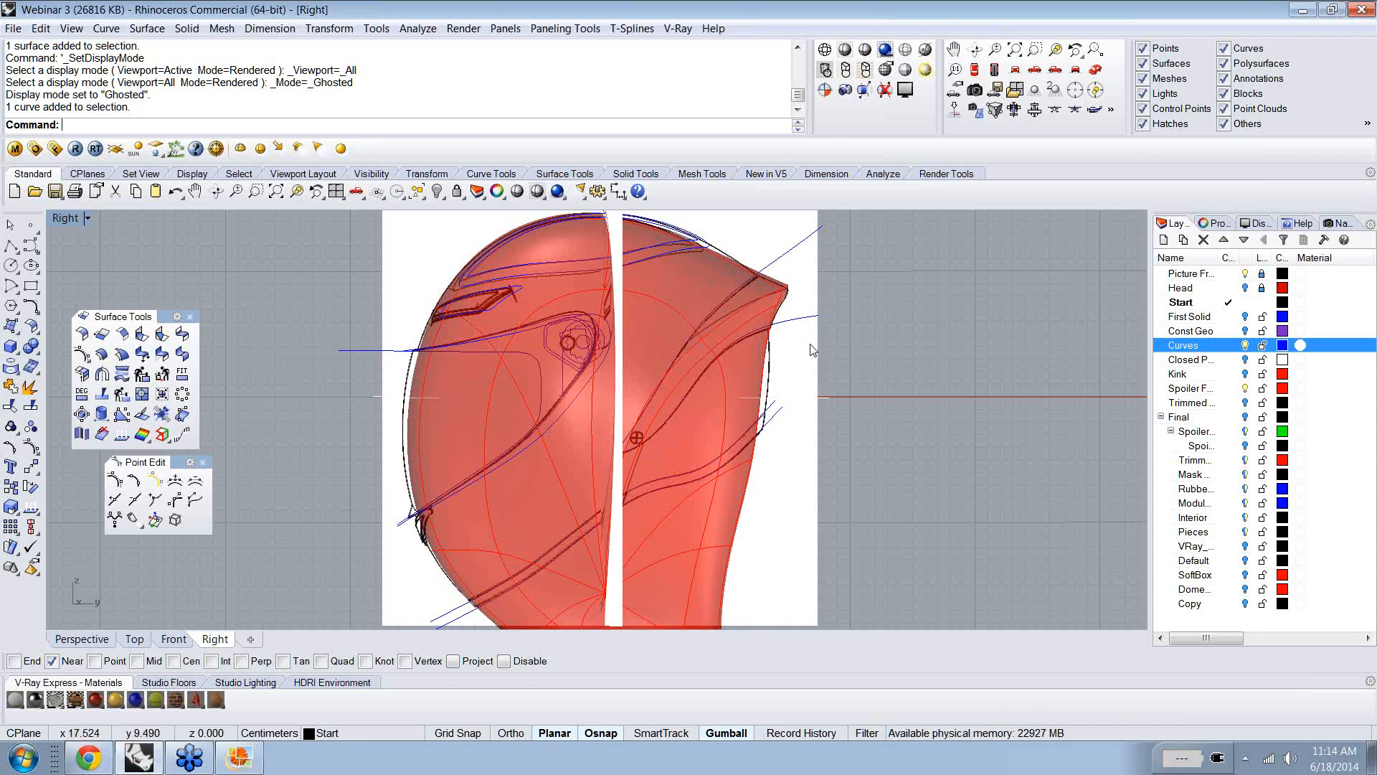
{"action": "left_click", "coordinate": [808, 322]}
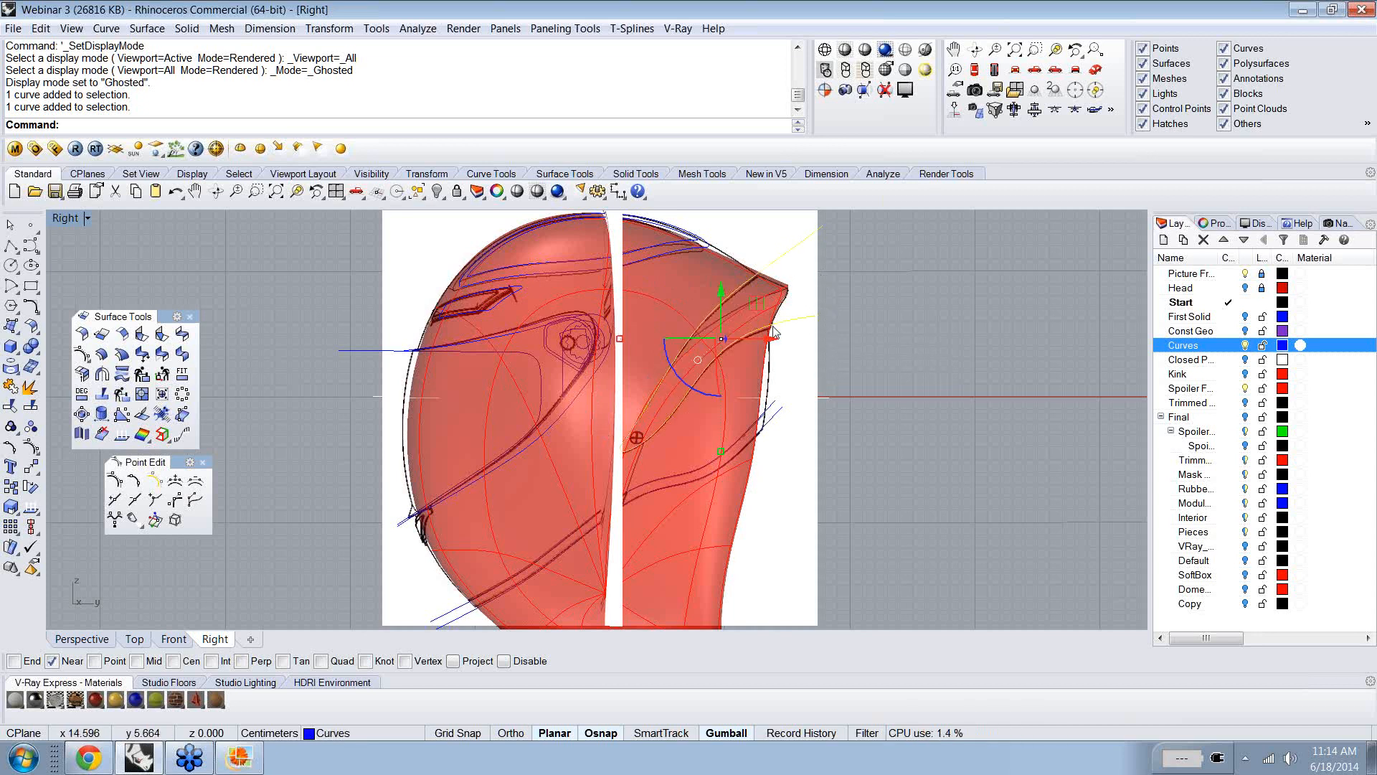
- Hide the reference picture layer so only the shell and its curves remain around the spoiler
{"action": "left_click", "coordinate": [1245, 274]}
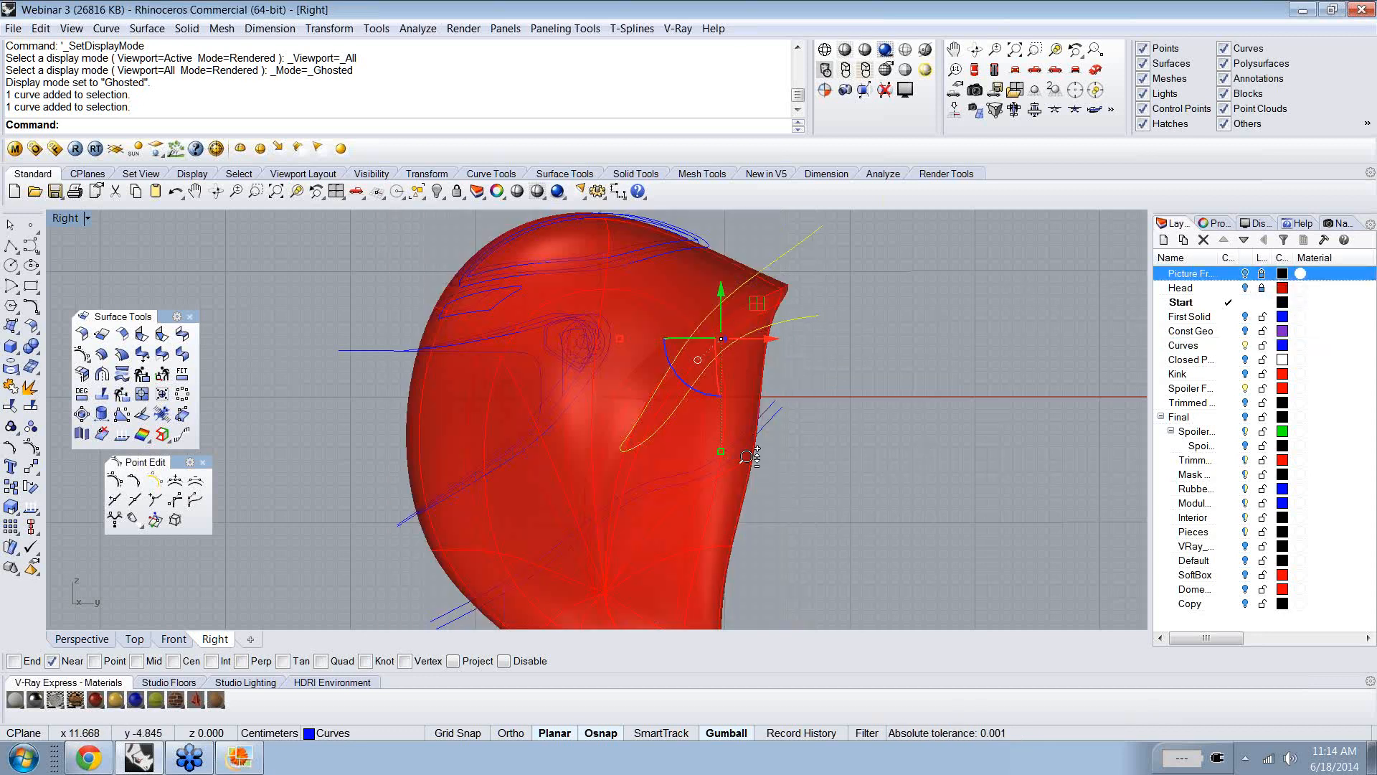
{"action": "scroll", "coordinate": [746, 456], "scroll_direction": "up", "scroll_amount": 1}
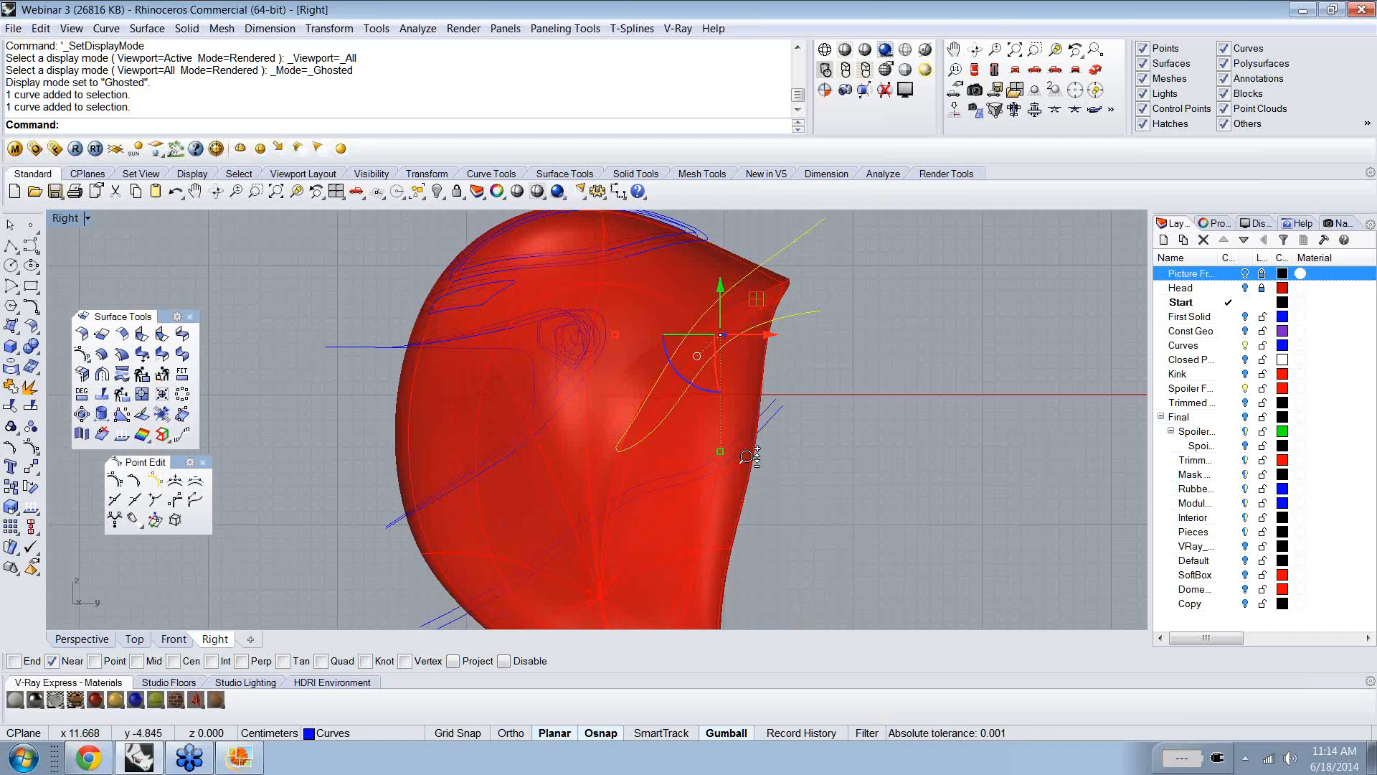
{"action": "scroll", "coordinate": [747, 456], "scroll_direction": "up", "scroll_amount": 3}
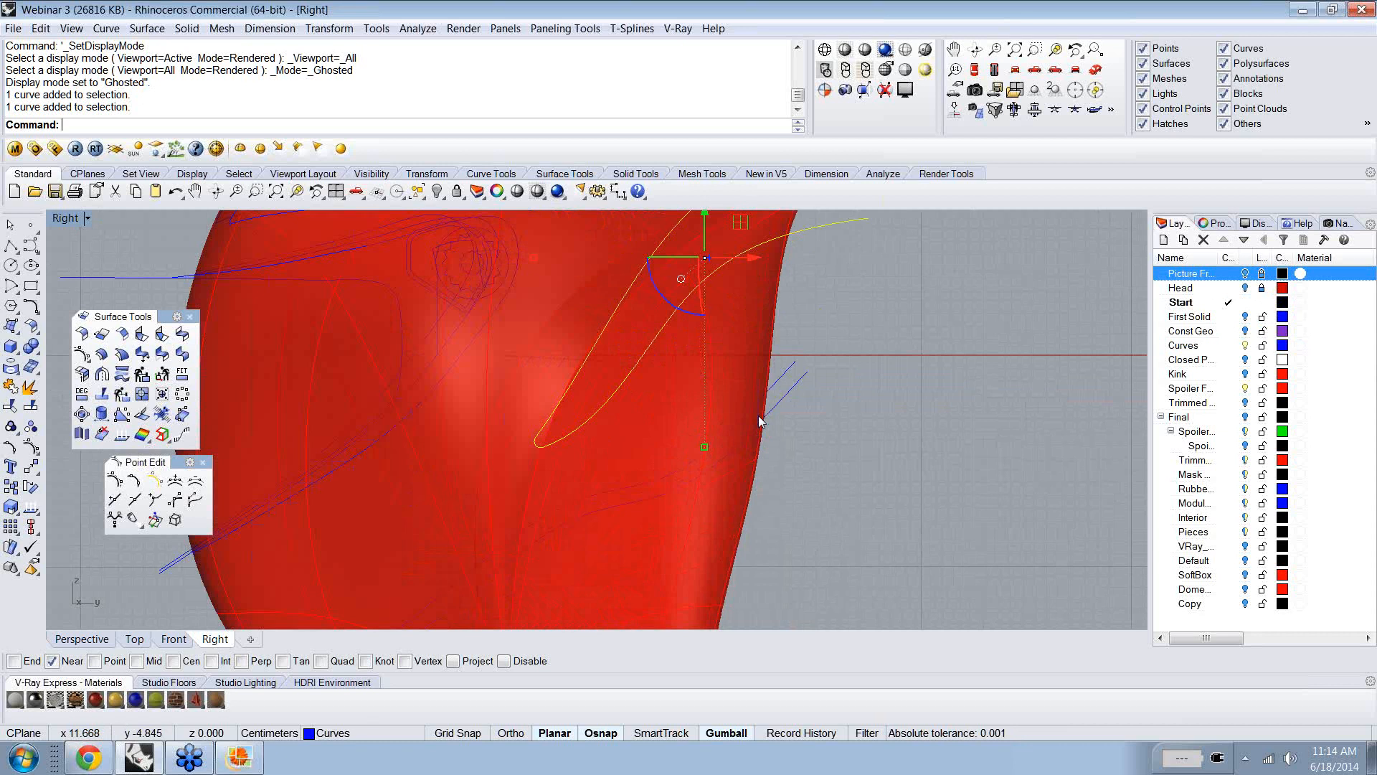
{"action": "right_click_drag", "start_coordinate": [759, 415], "coordinate": [841, 540]}
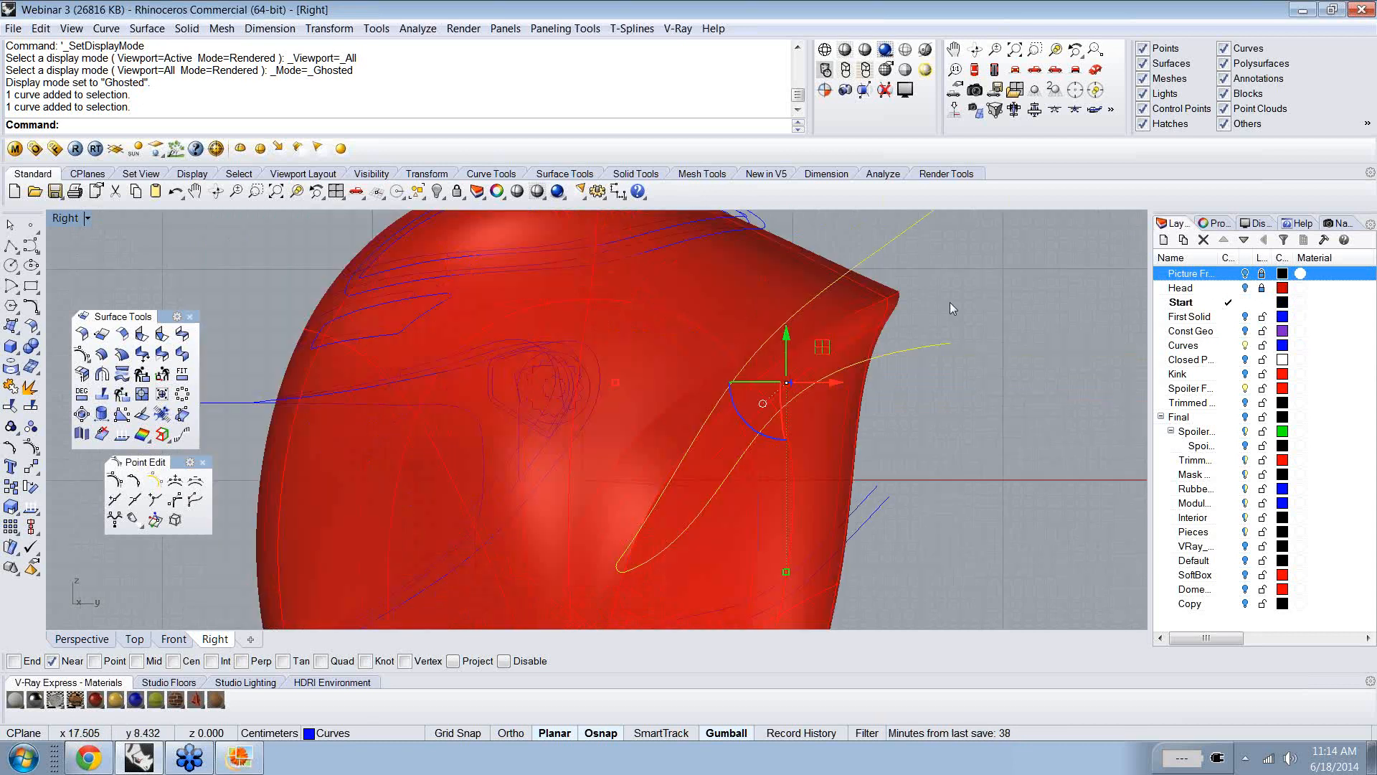
- Turn on the control points of the spoiler shell surface and restore the straight Right view
{"action": "left_click", "coordinate": [892, 300]}
{"action": "key", "text": "F10"}
{"action": "right_click_drag", "start_coordinate": [940, 261], "coordinate": [931, 255], "text": "ctrl+shift"}
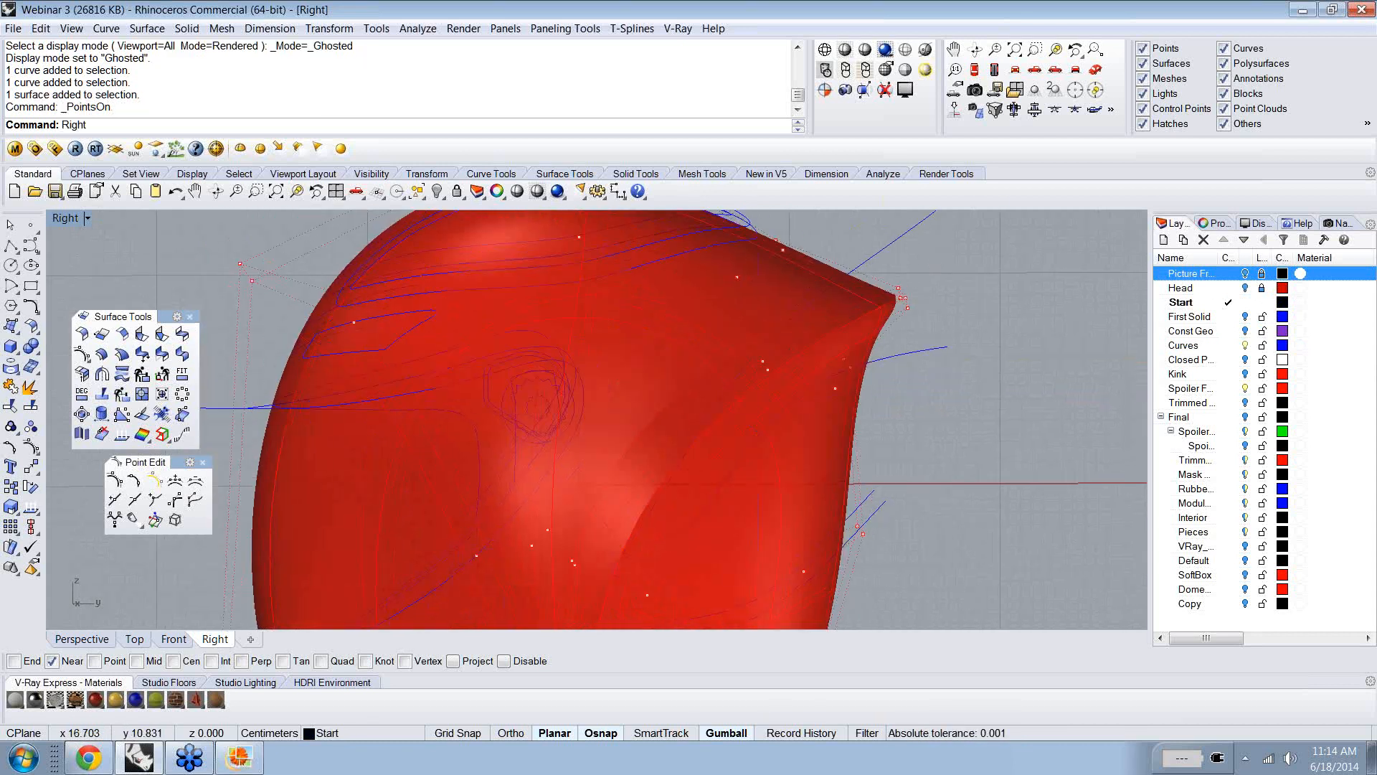
{"action": "type", "text": "Right"}
{"action": "key", "text": "Return"}
- Try moving the pairs of control points at the spoiler tip, and undo both moves
{"action": "left_click_drag", "start_coordinate": [931, 255], "coordinate": [966, 302]}
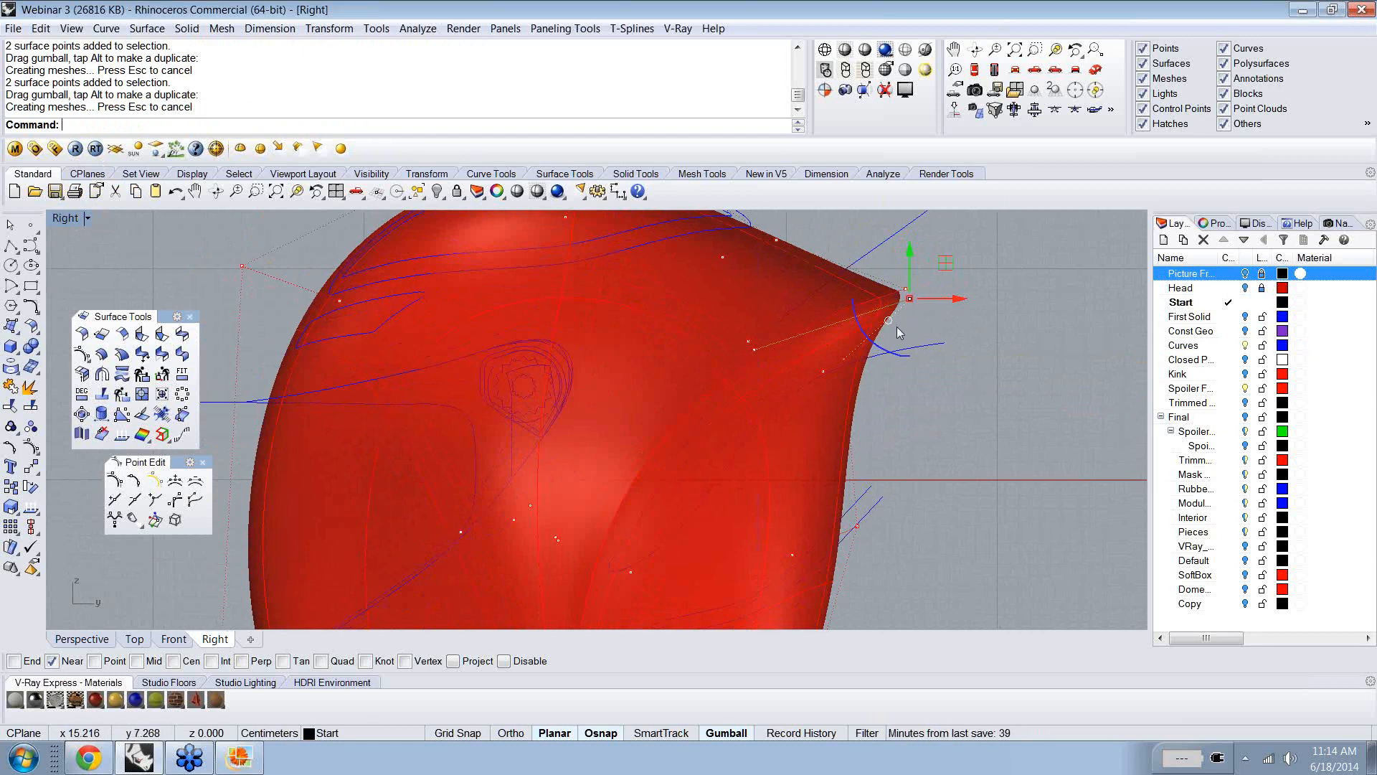
{"action": "key", "text": "ctrl+z"}
{"action": "key", "text": "ctrl+z"}
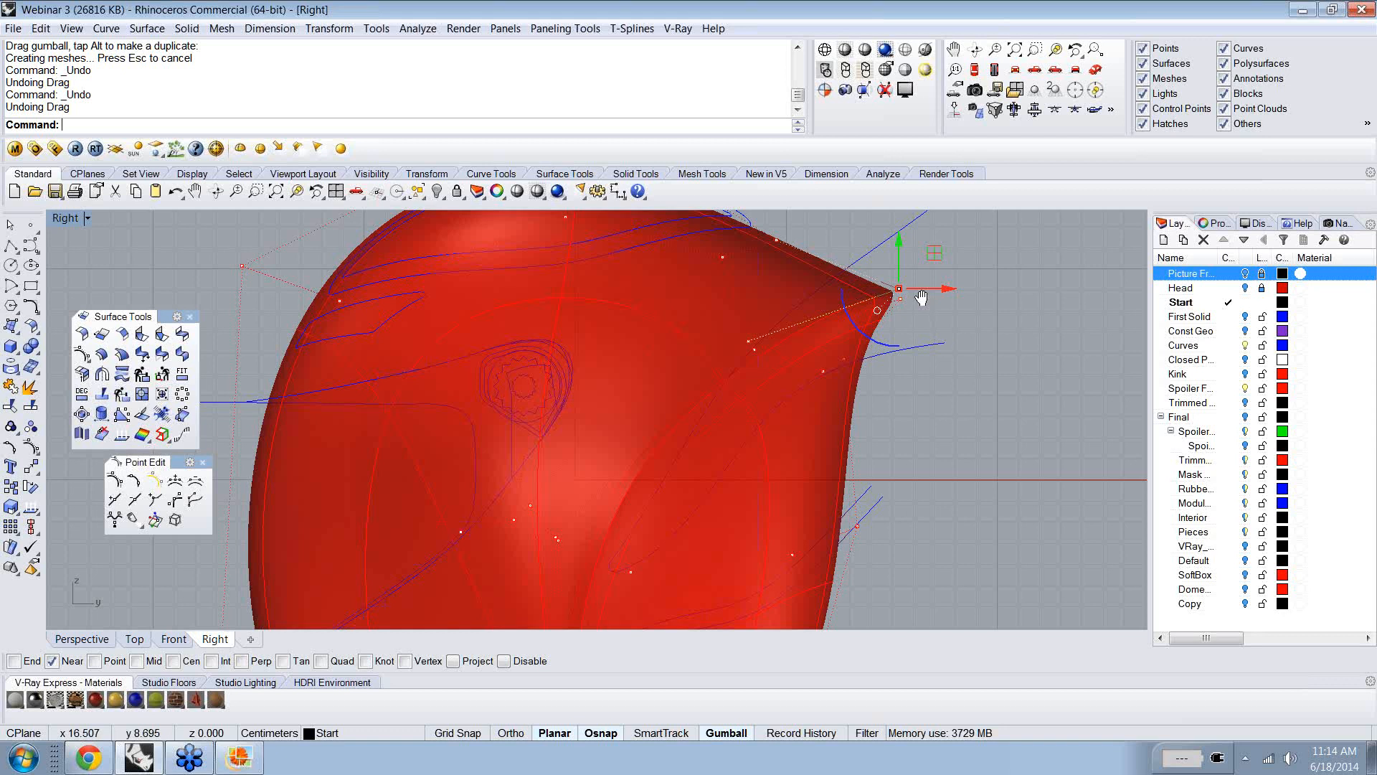
- Try moving the control points across the middle of the shell in the Top view, and undo the move
{"action": "right_click_drag", "start_coordinate": [922, 298], "coordinate": [920, 484]}
{"action": "left_click", "coordinate": [144, 641]}
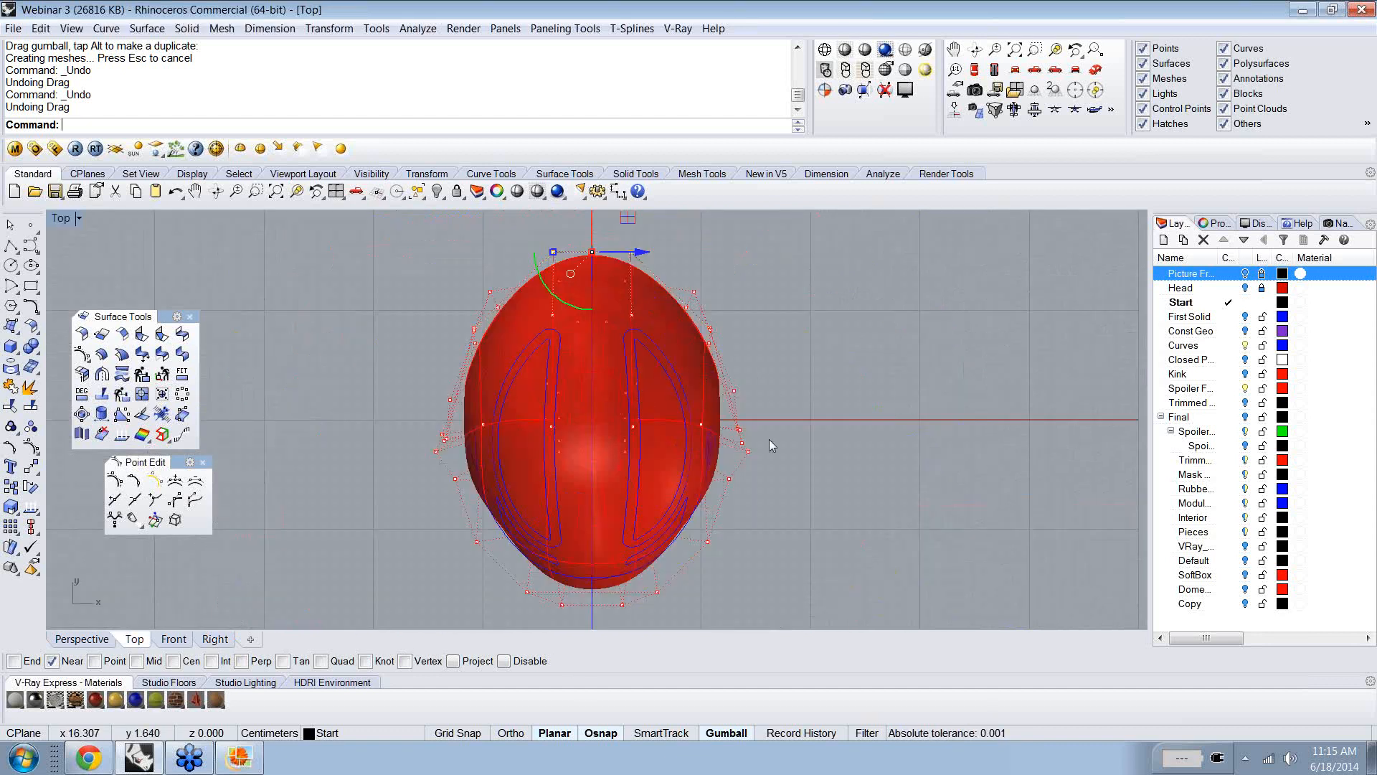
{"action": "left_click_drag", "start_coordinate": [777, 472], "coordinate": [467, 461]}
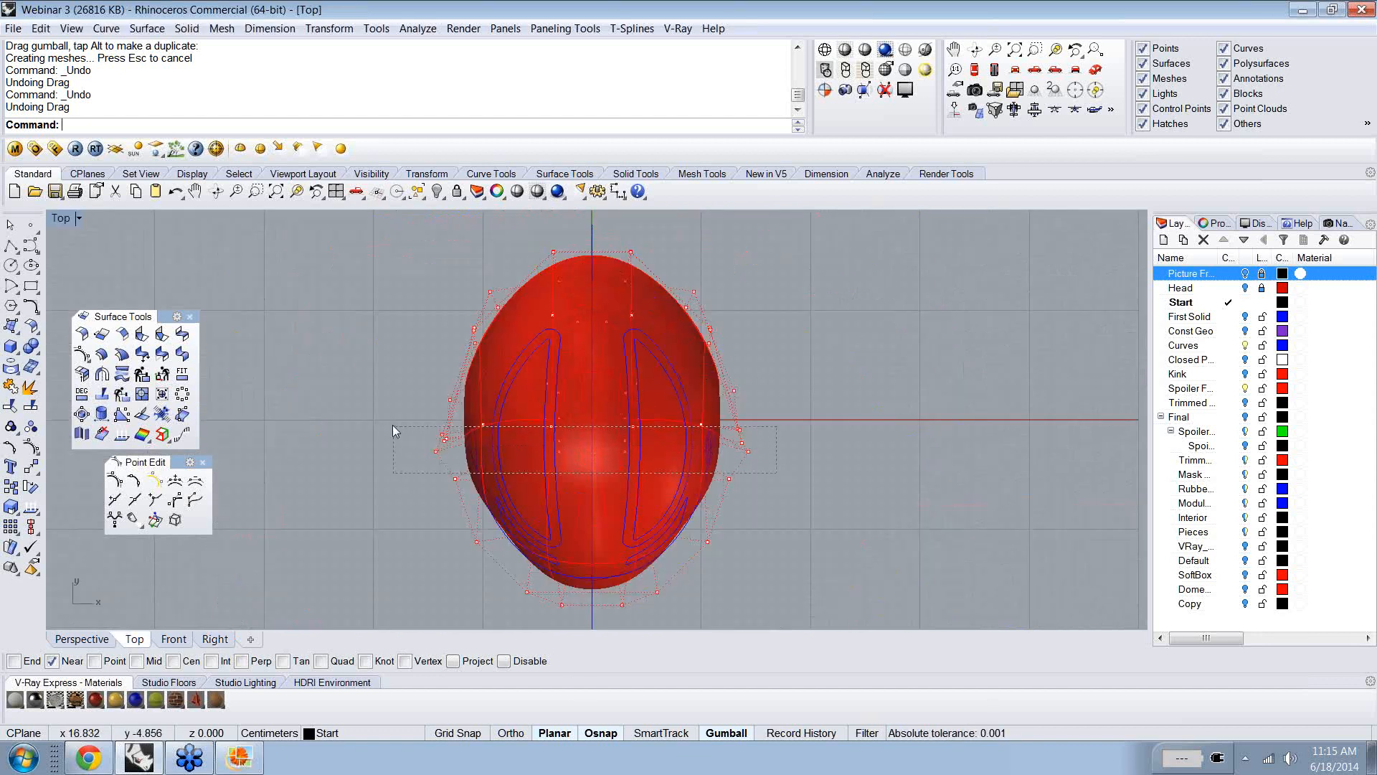
{"action": "left_click_drag", "start_coordinate": [393, 426], "coordinate": [440, 453]}
{"action": "key", "text": "ctrl+z"}
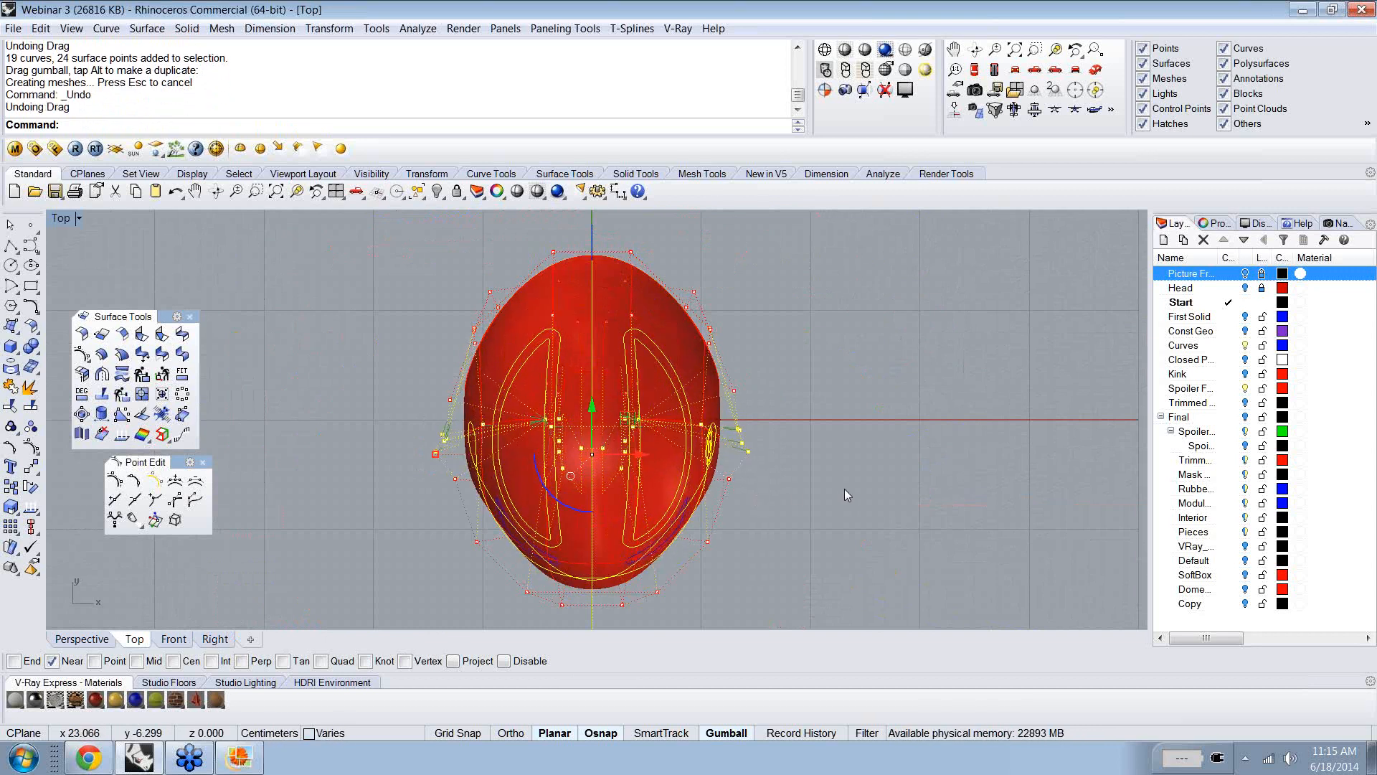
{"action": "key", "text": "ctrl+z"}
{"action": "key", "text": "ctrl+y"}
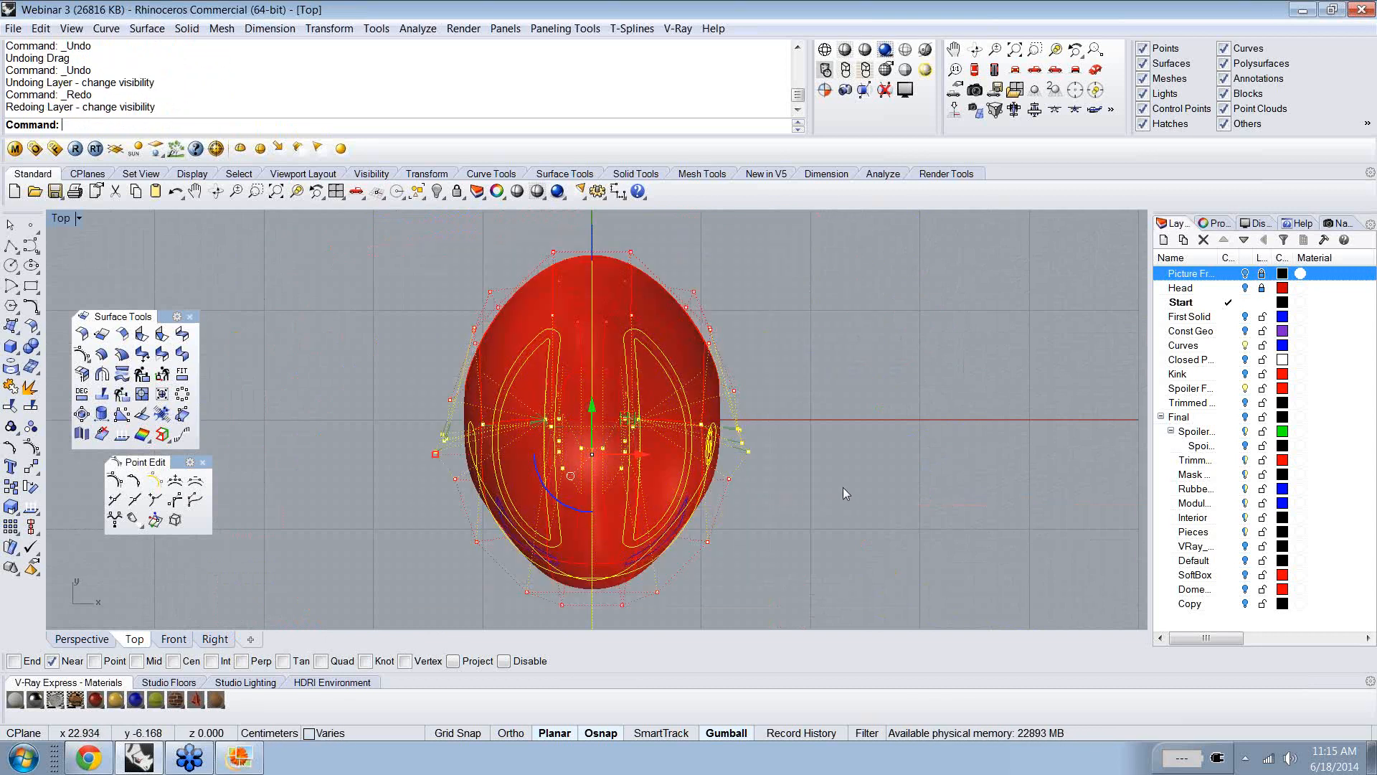
- Return to the straight Right view and clear the selection of curves and surface points
{"action": "left_click", "coordinate": [232, 639]}
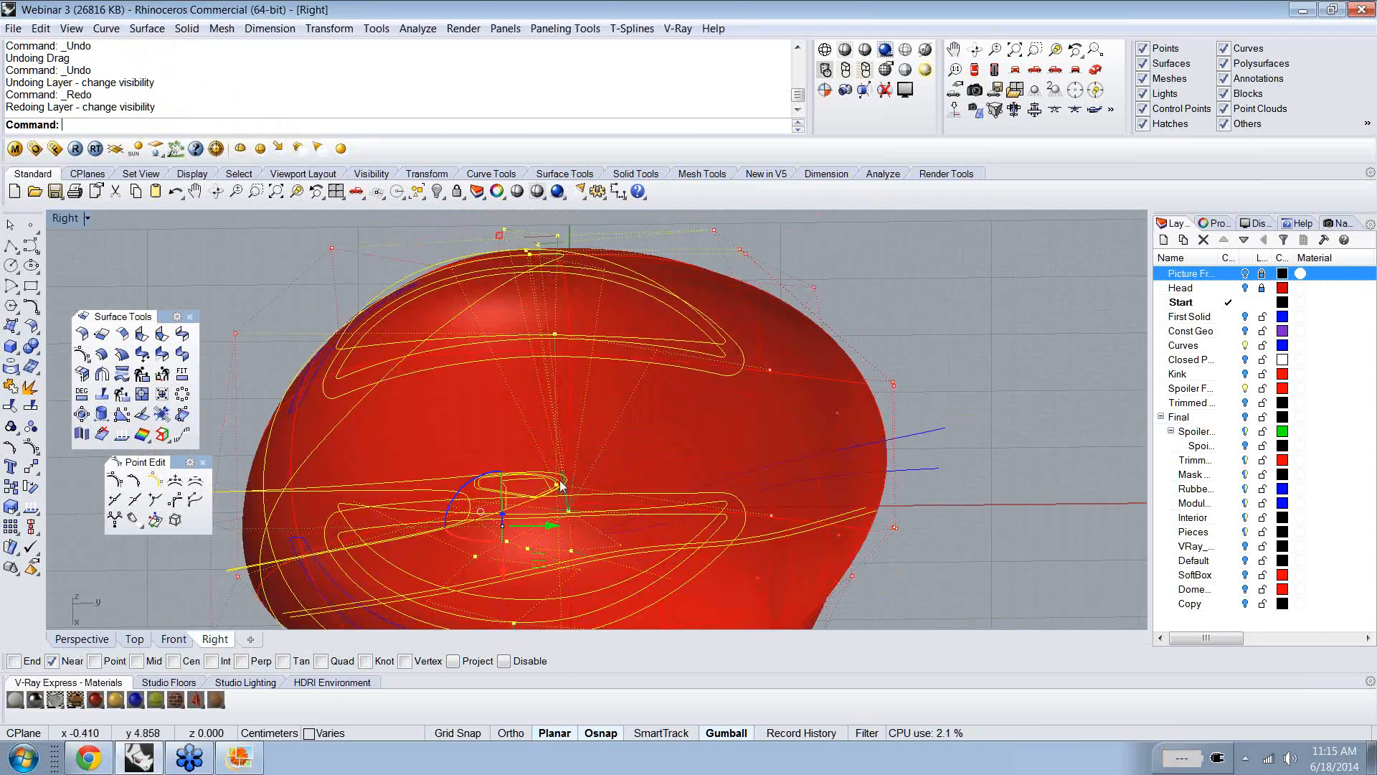
{"action": "right_click_drag", "start_coordinate": [560, 480], "coordinate": [554, 474], "text": "ctrl+shift"}
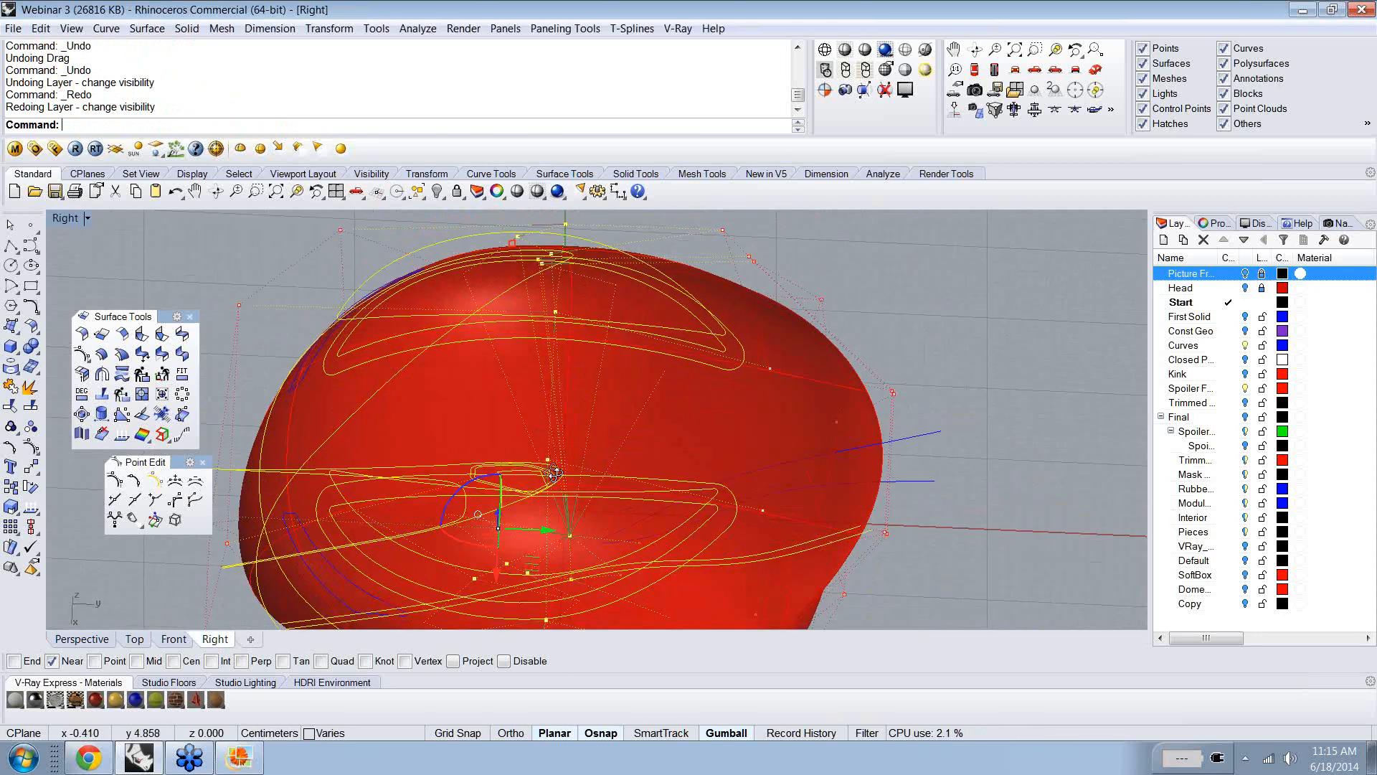
{"action": "right_click_drag", "start_coordinate": [554, 473], "coordinate": [696, 392], "text": "ctrl+shift"}
{"action": "type", "text": "Right"}
{"action": "key", "text": "Return"}
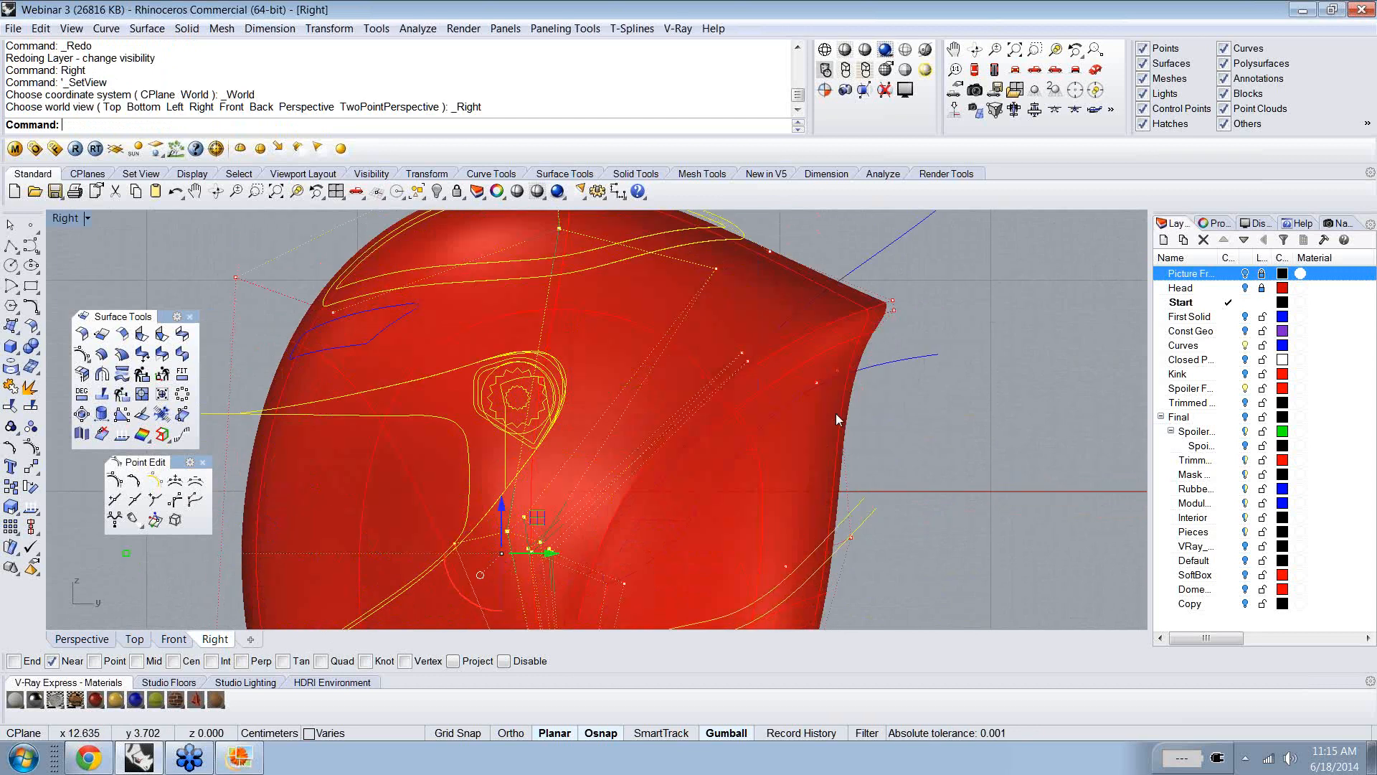
{"action": "key", "text": "Escape"}
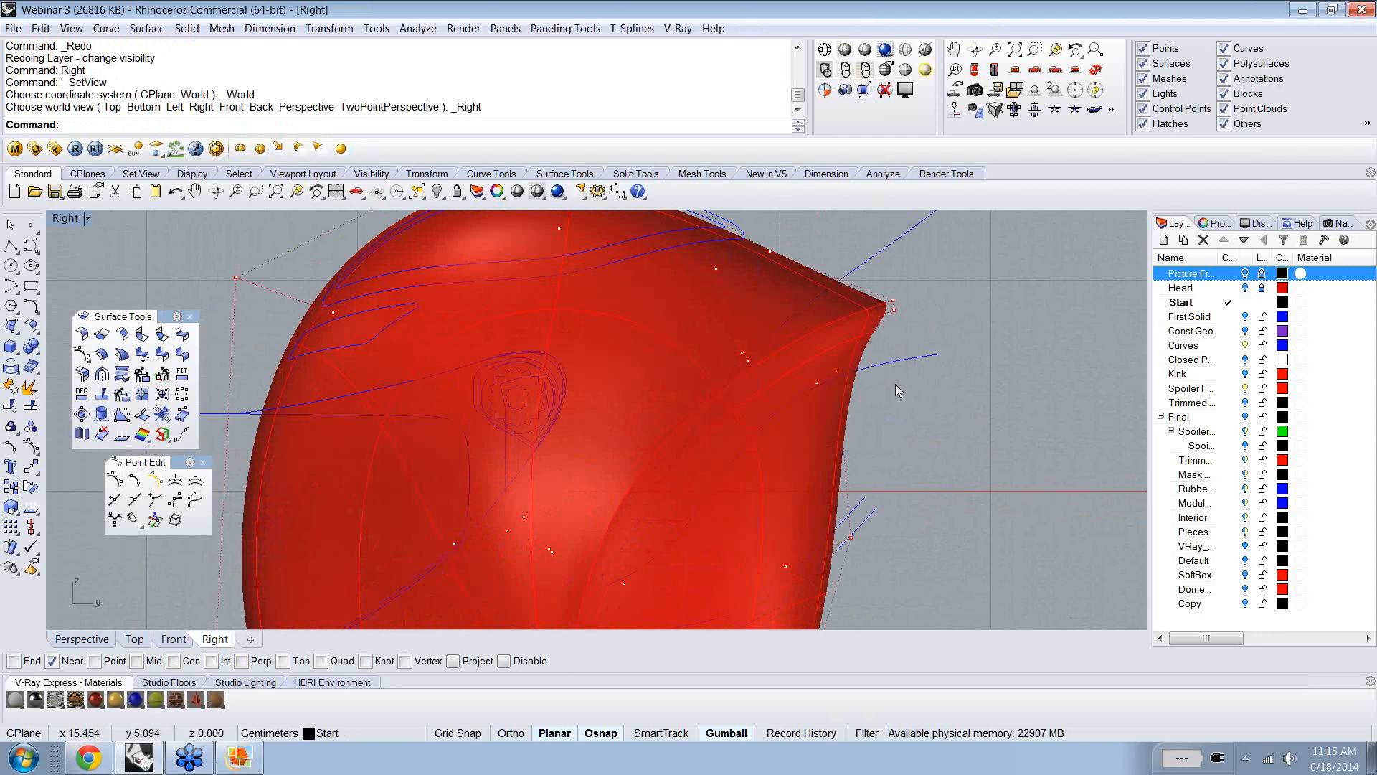
{"action": "scroll", "coordinate": [895, 384], "scroll_direction": "down", "scroll_amount": 6}
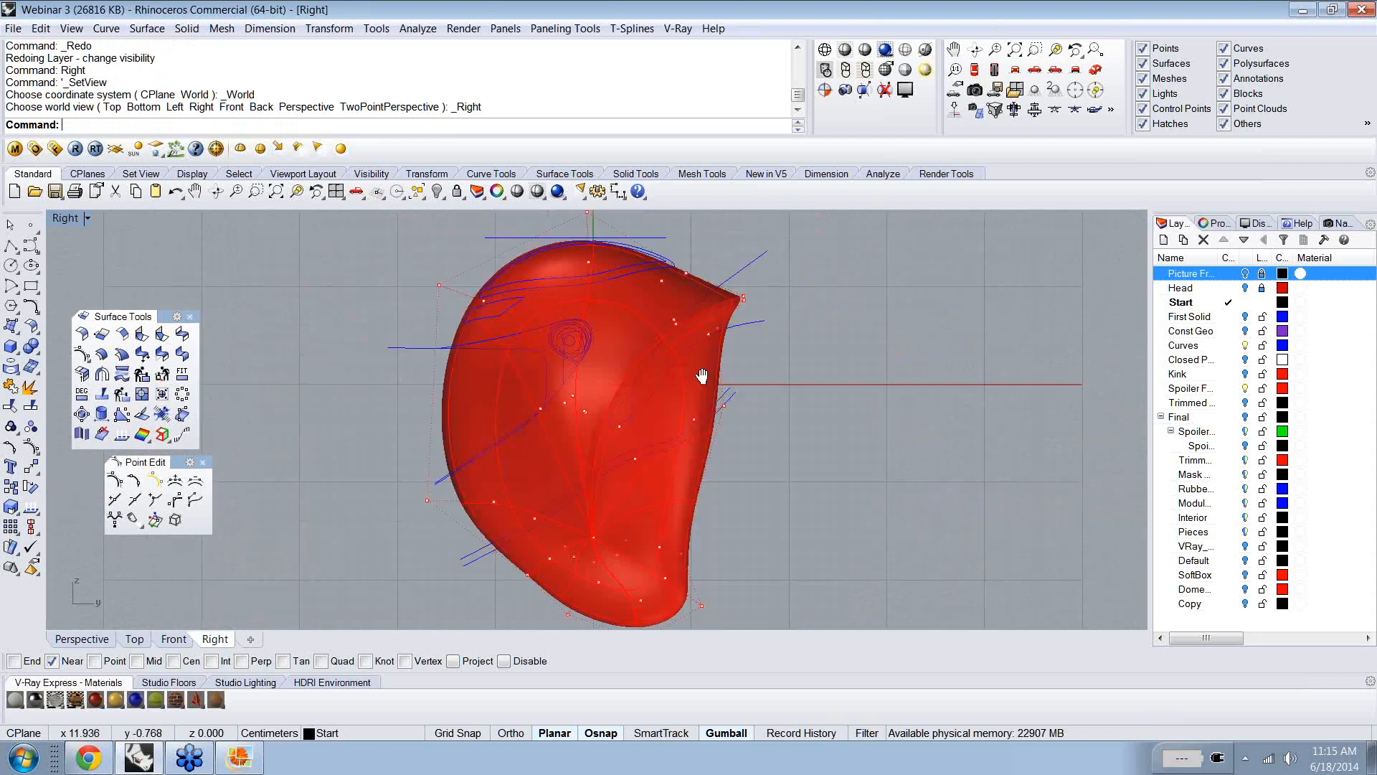
{"action": "right_click_drag", "start_coordinate": [691, 342], "coordinate": [788, 364]}
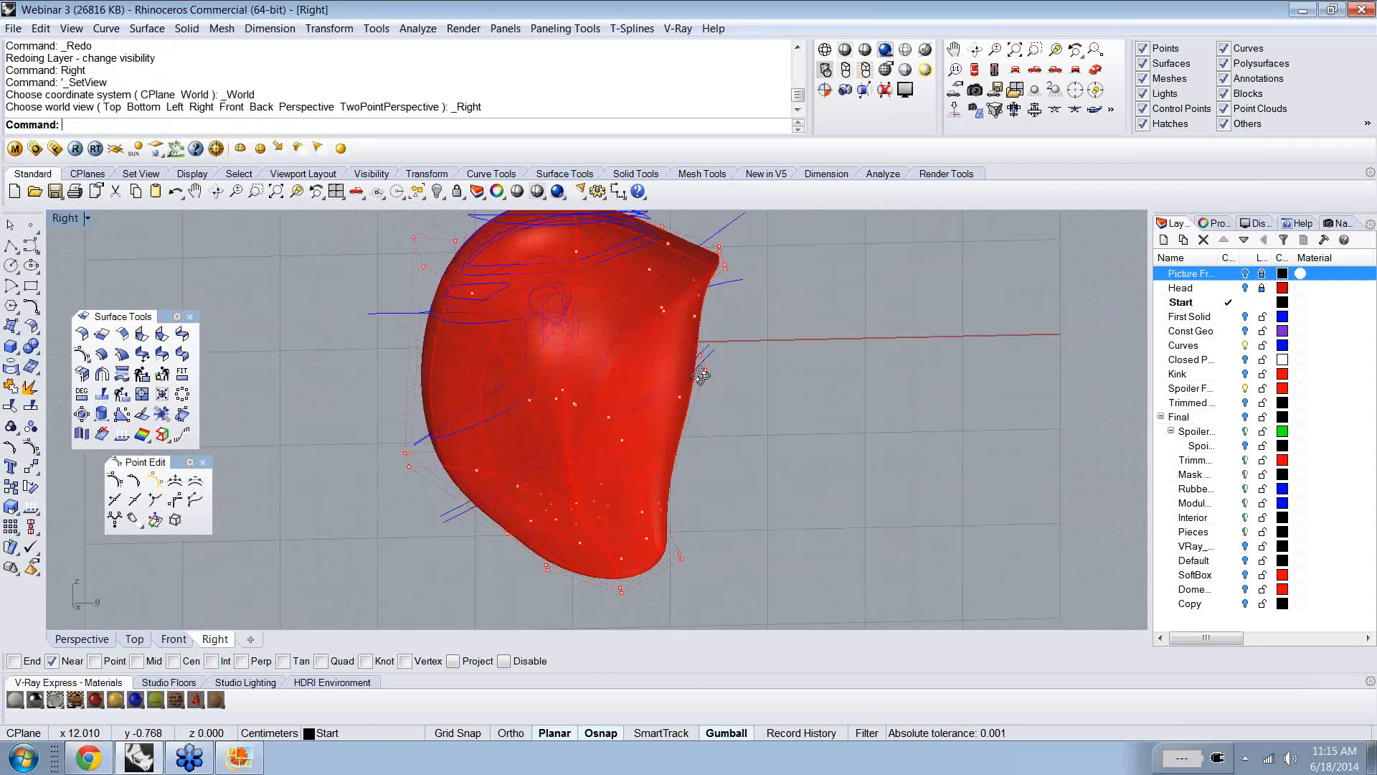
{"action": "type", "text": "Ri"}
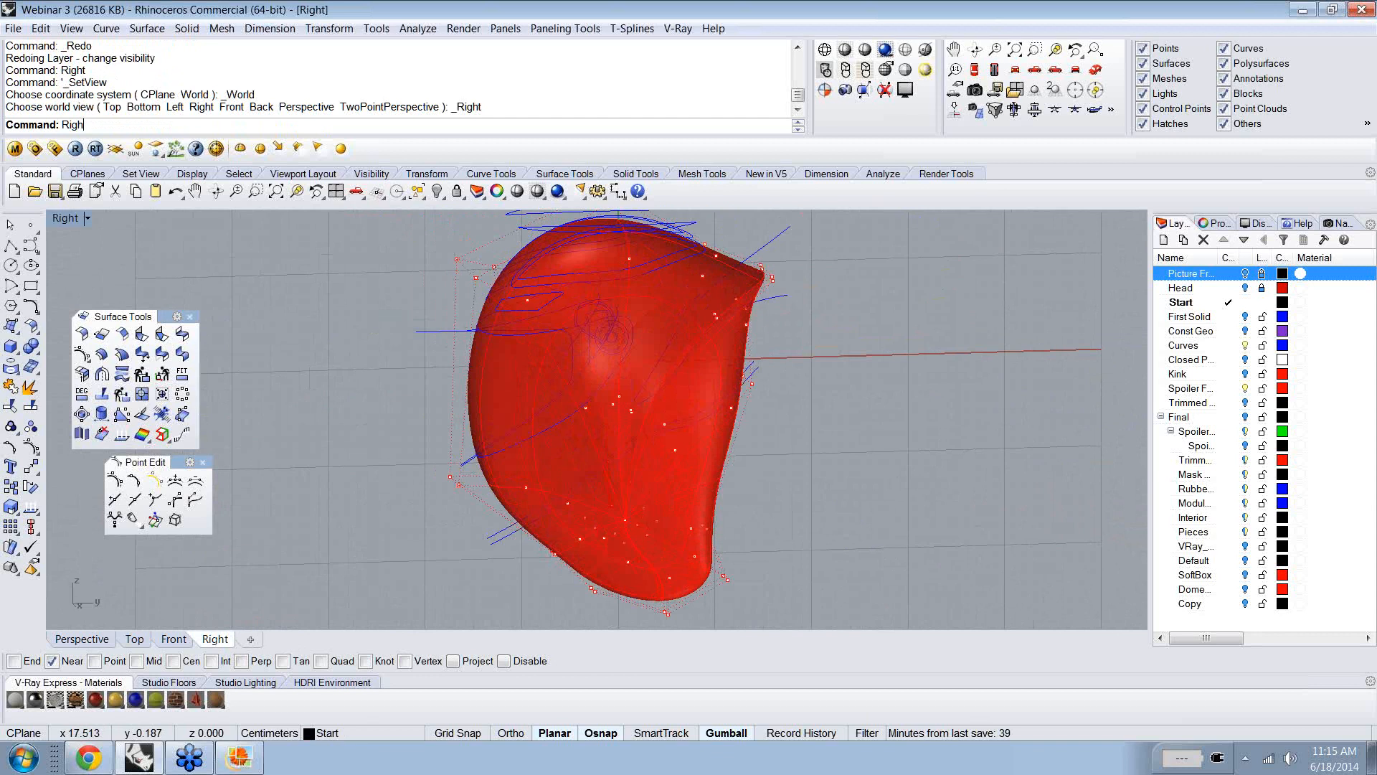
{"action": "type", "text": "gh"}
{"action": "key", "text": "Return"}
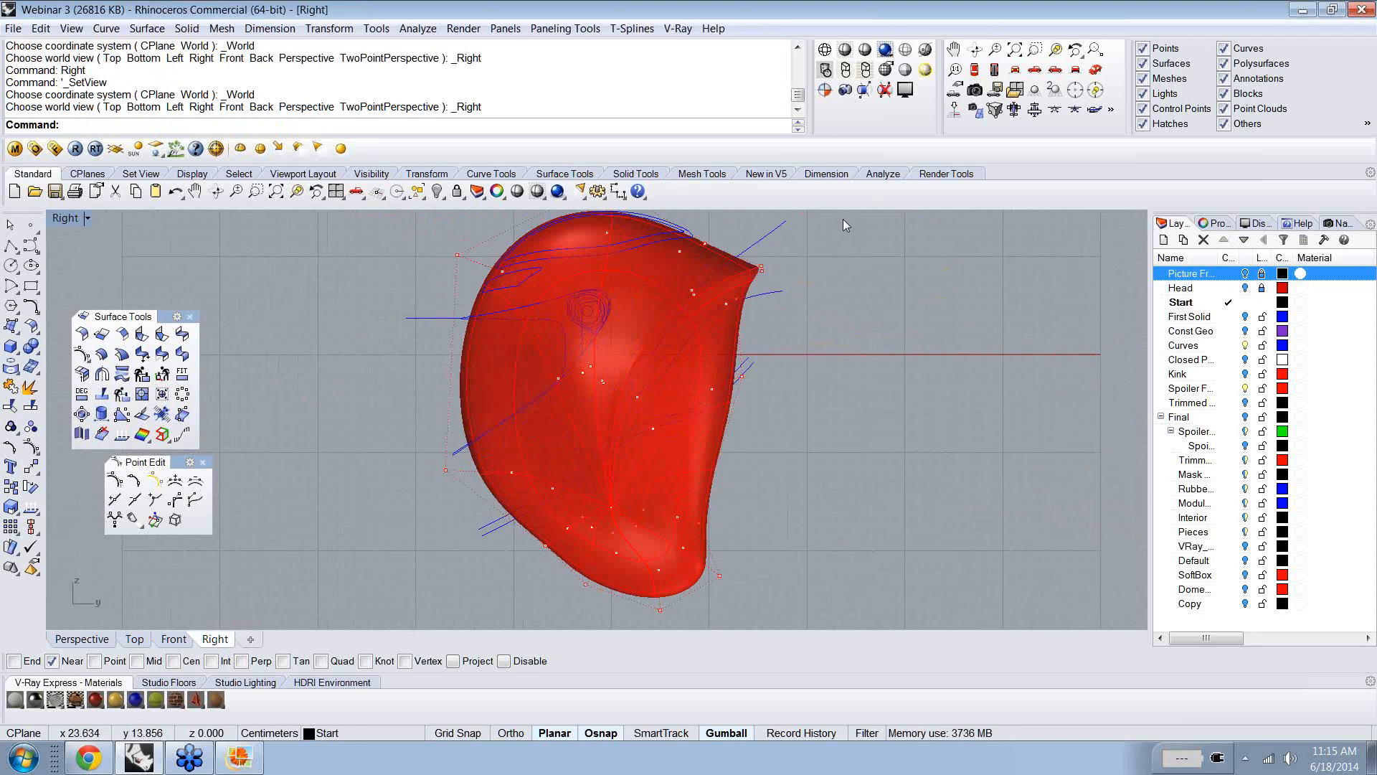
- Set all viewports to Rendered display and examine the crease where it fades into the lower side of the shell
{"action": "right_click", "coordinate": [887, 50]}
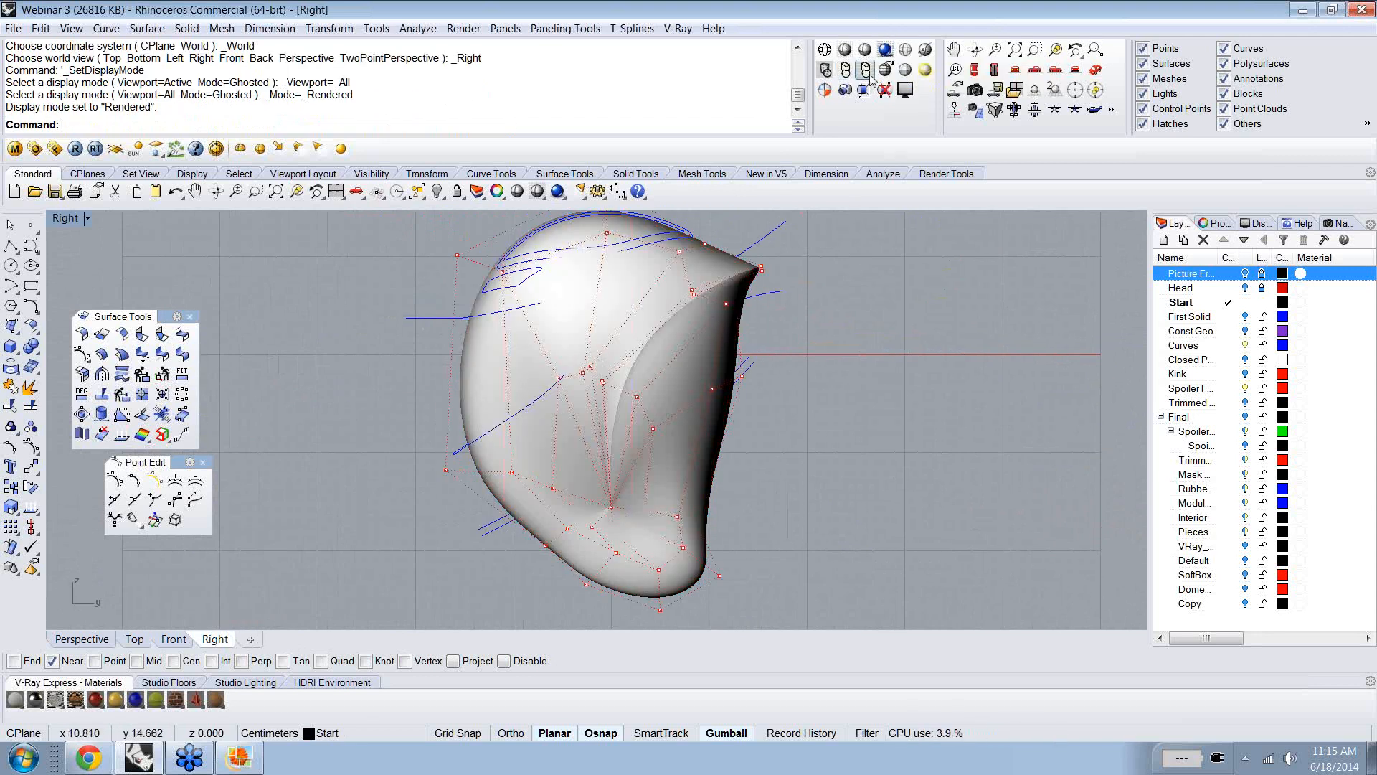
{"action": "right_click_drag", "start_coordinate": [630, 351], "coordinate": [512, 520], "text": "ctrl+shift"}
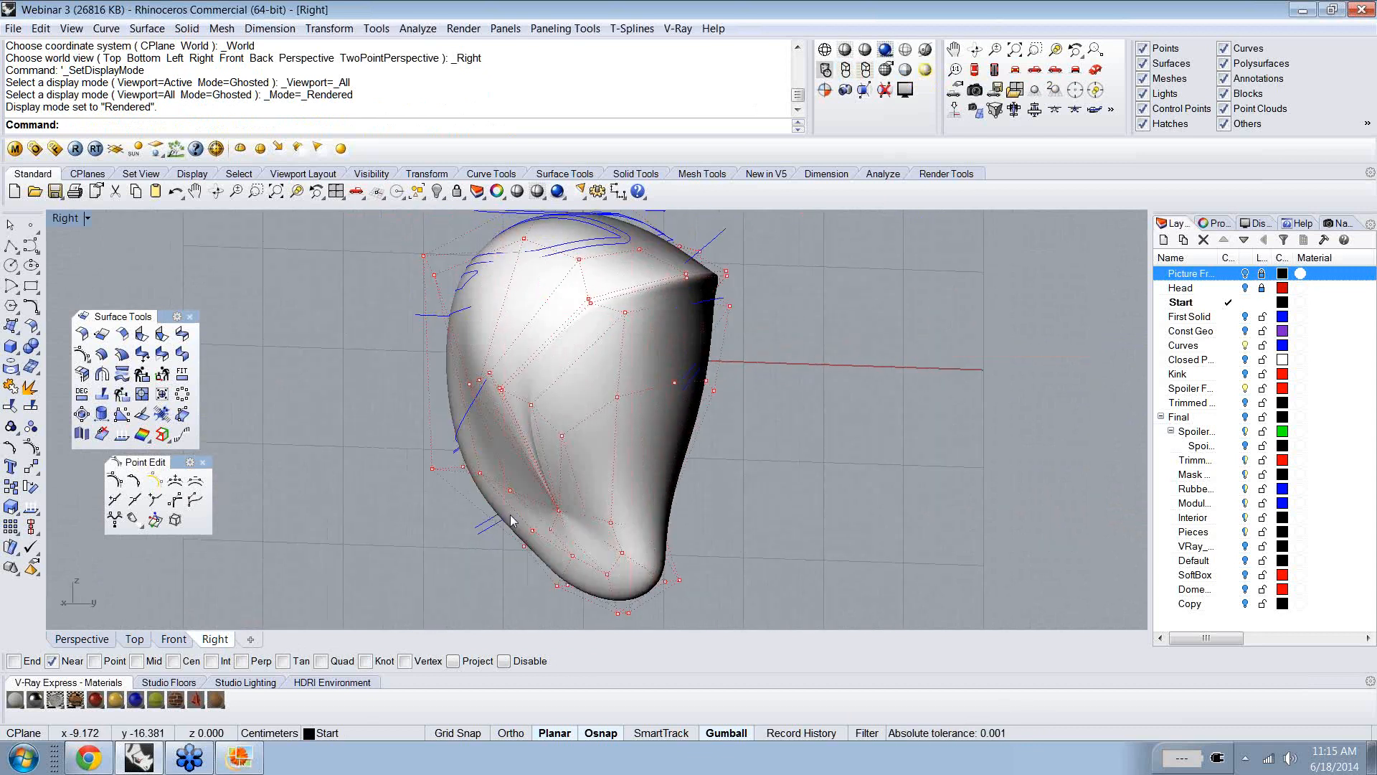
{"action": "scroll", "coordinate": [512, 520], "scroll_direction": "up", "scroll_amount": 5}
{"action": "scroll", "coordinate": [548, 500], "scroll_direction": "down", "scroll_amount": 5}
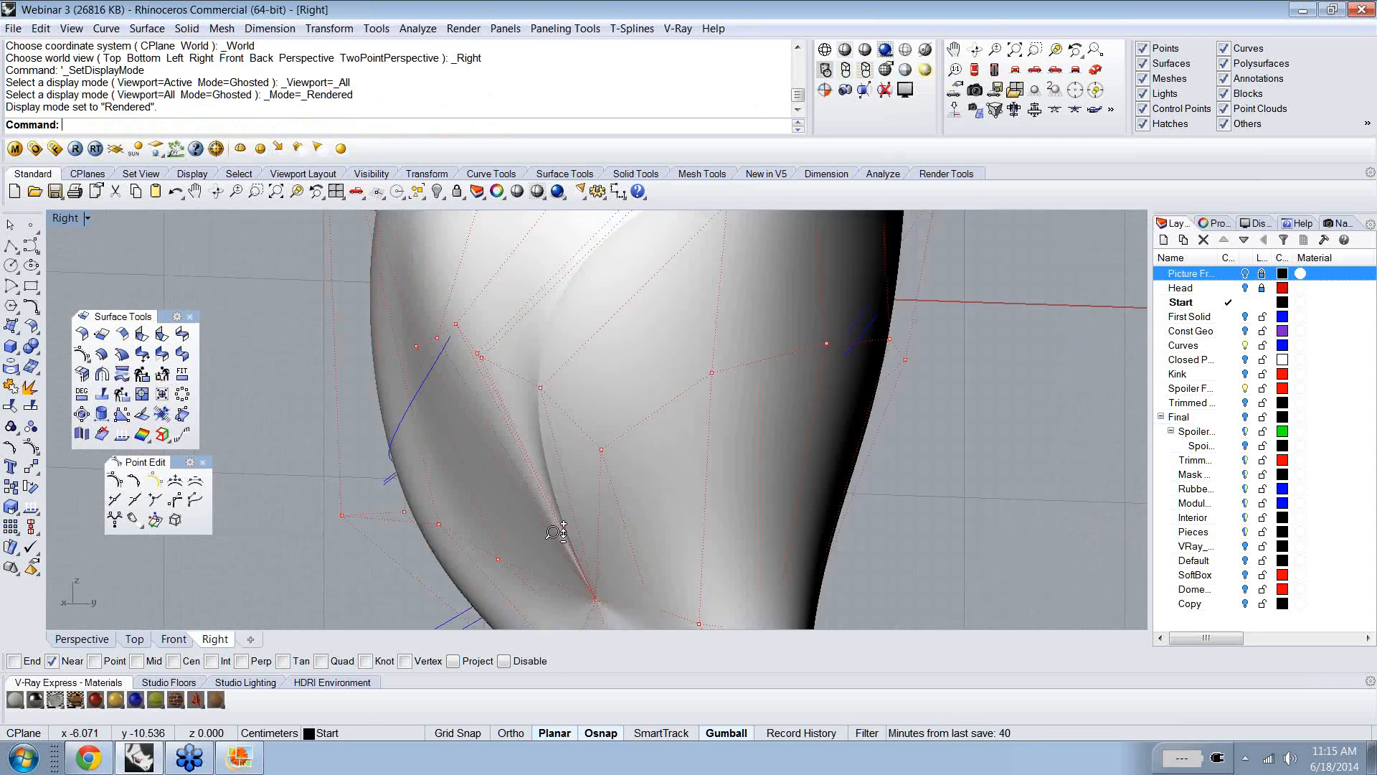
{"action": "right_click_drag", "start_coordinate": [652, 540], "coordinate": [657, 568], "text": "ctrl+shift"}
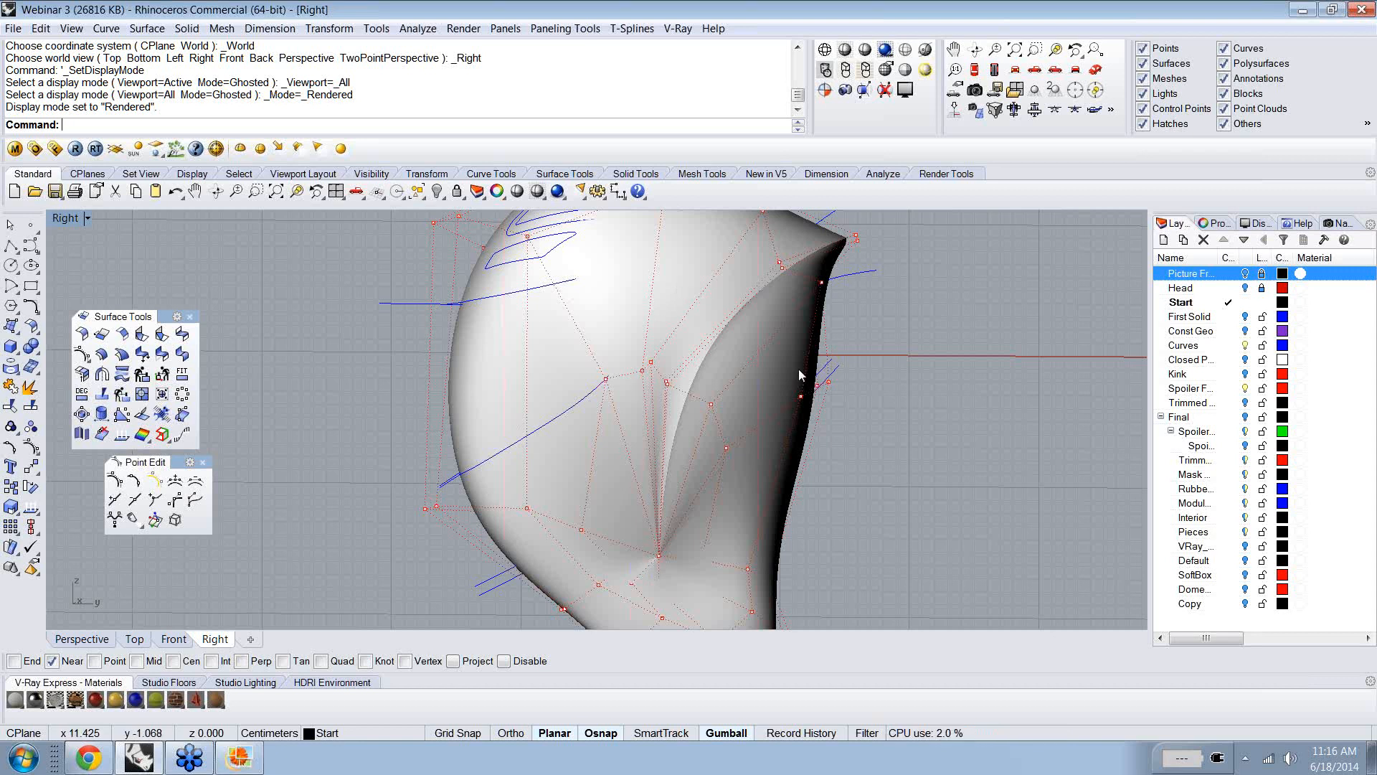
- Turn off the shell's control points and set all viewports to Ghosted display, looking from the straight Right view
{"action": "mouse_move", "coordinate": [847, 371]}
{"action": "right_mouse_down", "text": "ctrl+shift"}
{"action": "mouse_move", "coordinate": [901, 399]}
{"action": "mouse_move", "coordinate": [906, 452]}
{"action": "mouse_move", "coordinate": [911, 420]}
{"action": "mouse_move", "coordinate": [660, 430]}
{"action": "mouse_move", "coordinate": [741, 422]}
{"action": "mouse_move", "coordinate": [593, 330]}
{"action": "mouse_move", "coordinate": [713, 325]}
{"action": "mouse_move", "coordinate": [605, 295]}
{"action": "mouse_move", "coordinate": [709, 345]}
{"action": "mouse_move", "coordinate": [793, 350]}
{"action": "mouse_move", "coordinate": [820, 371]}
{"action": "right_mouse_up", "text": "ctrl+shift"}
{"action": "type", "text": "Right"}
{"action": "key", "text": "Return"}
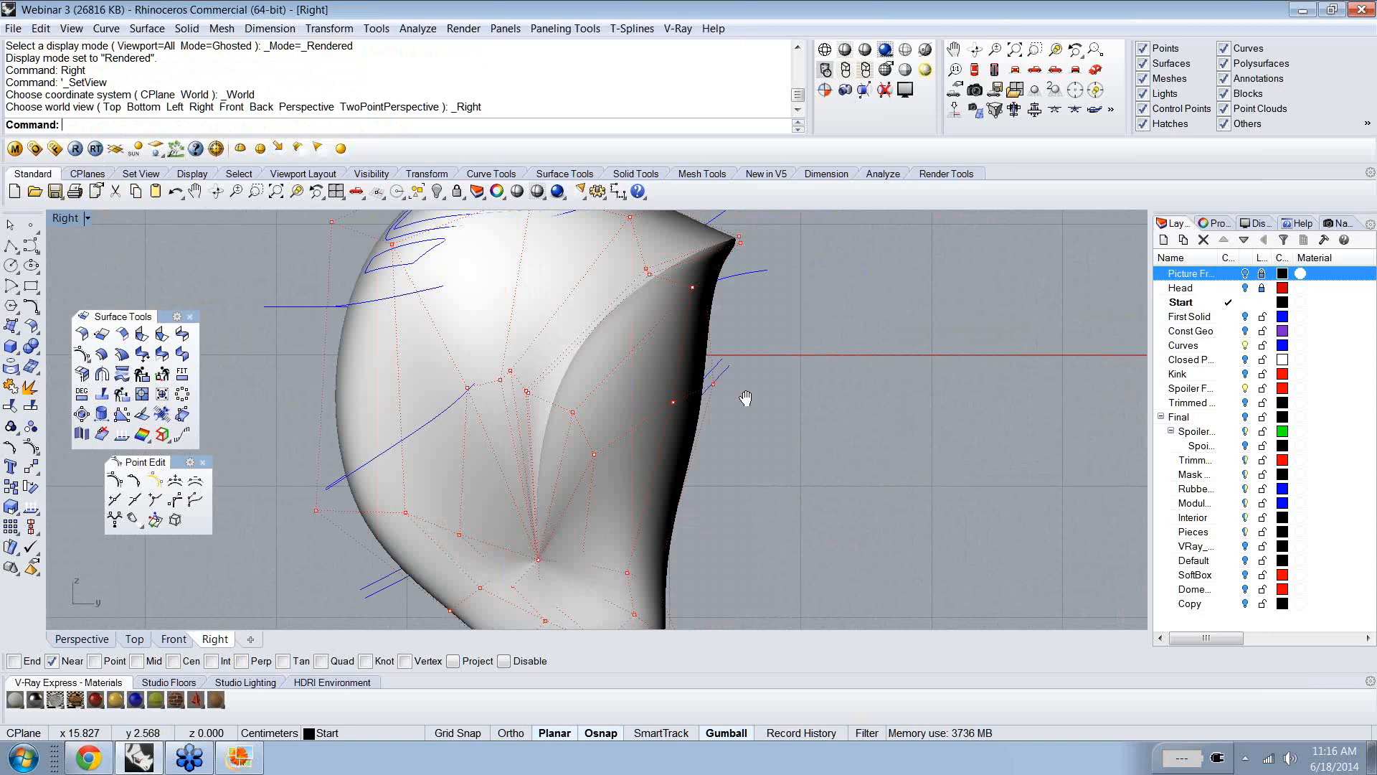
{"action": "key", "text": "F11"}
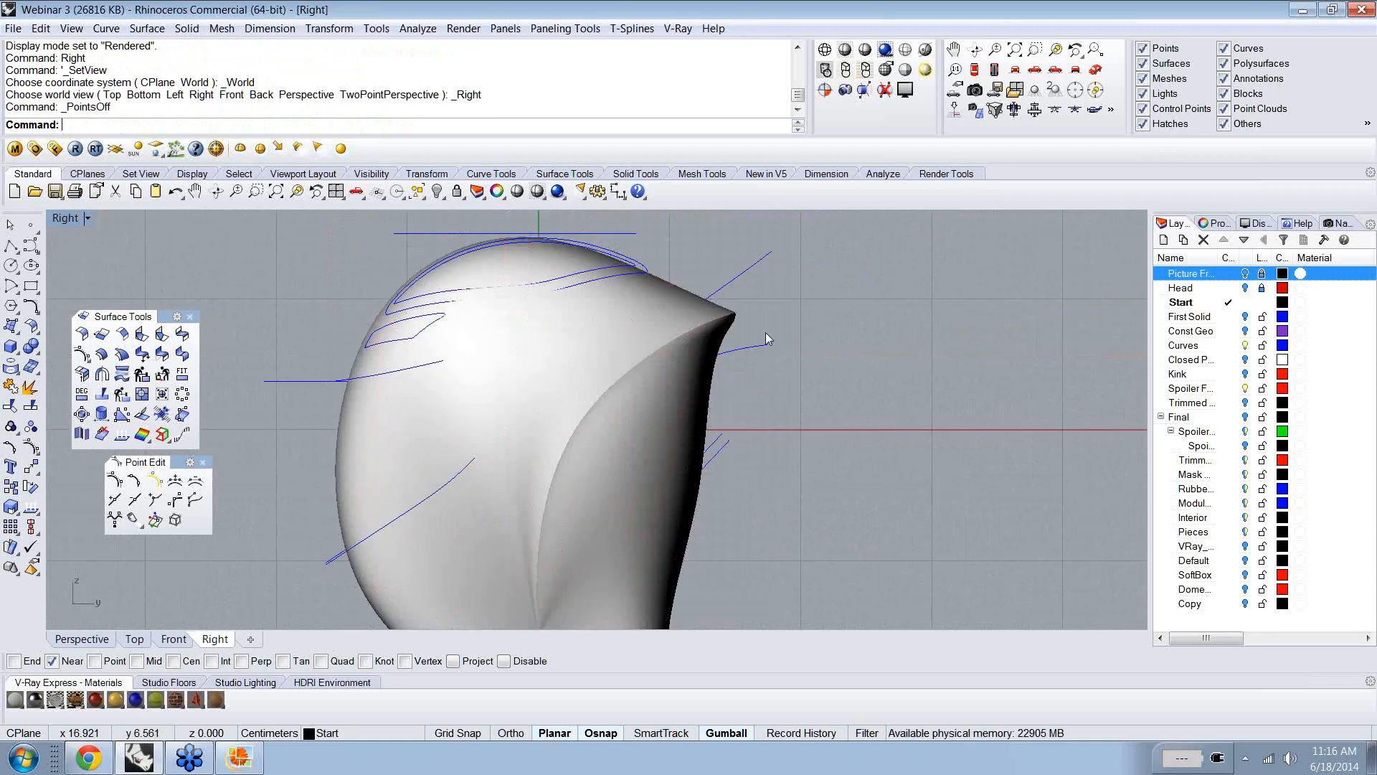
{"action": "right_click", "coordinate": [906, 50]}
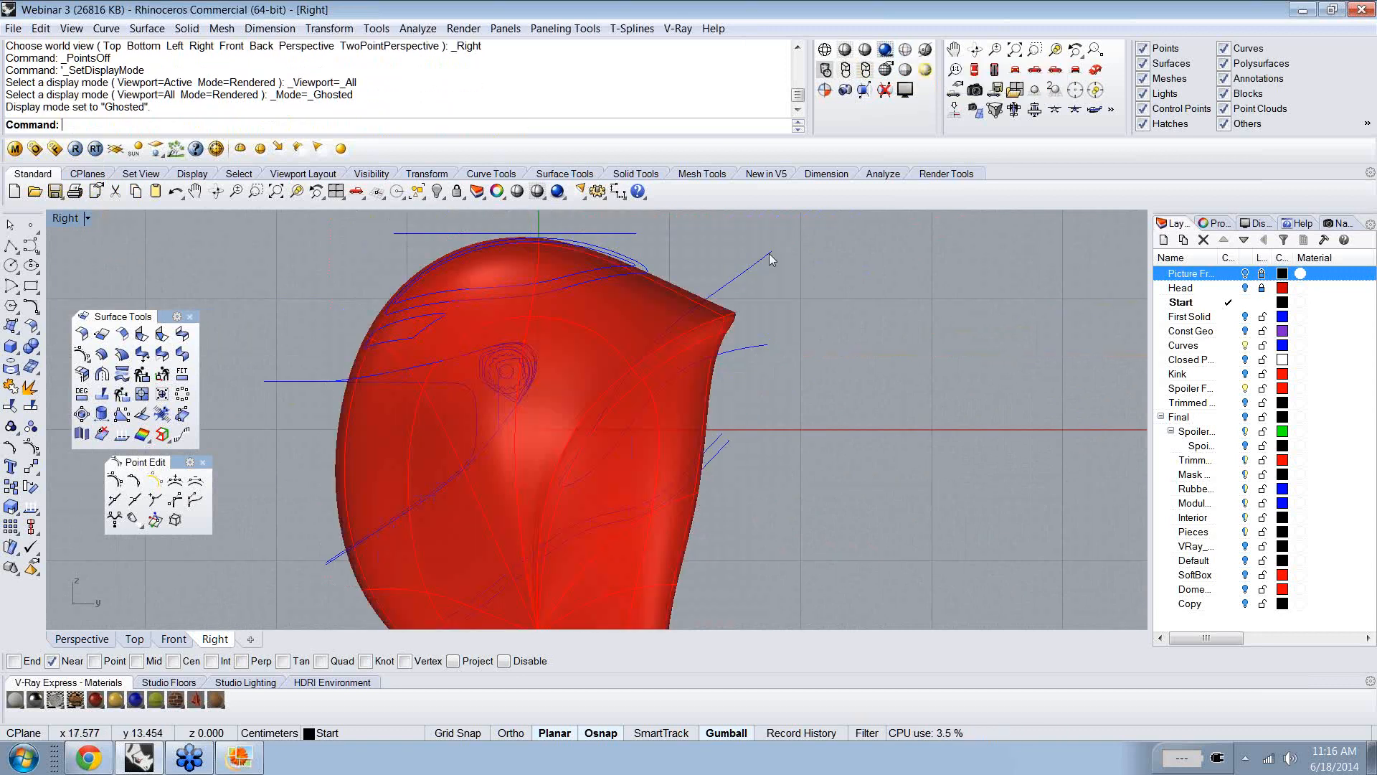
- Trim the shell with the looping rear spoiler curve, removing everything outside it and keeping only the spoiler band
{"action": "left_click", "coordinate": [769, 255]}
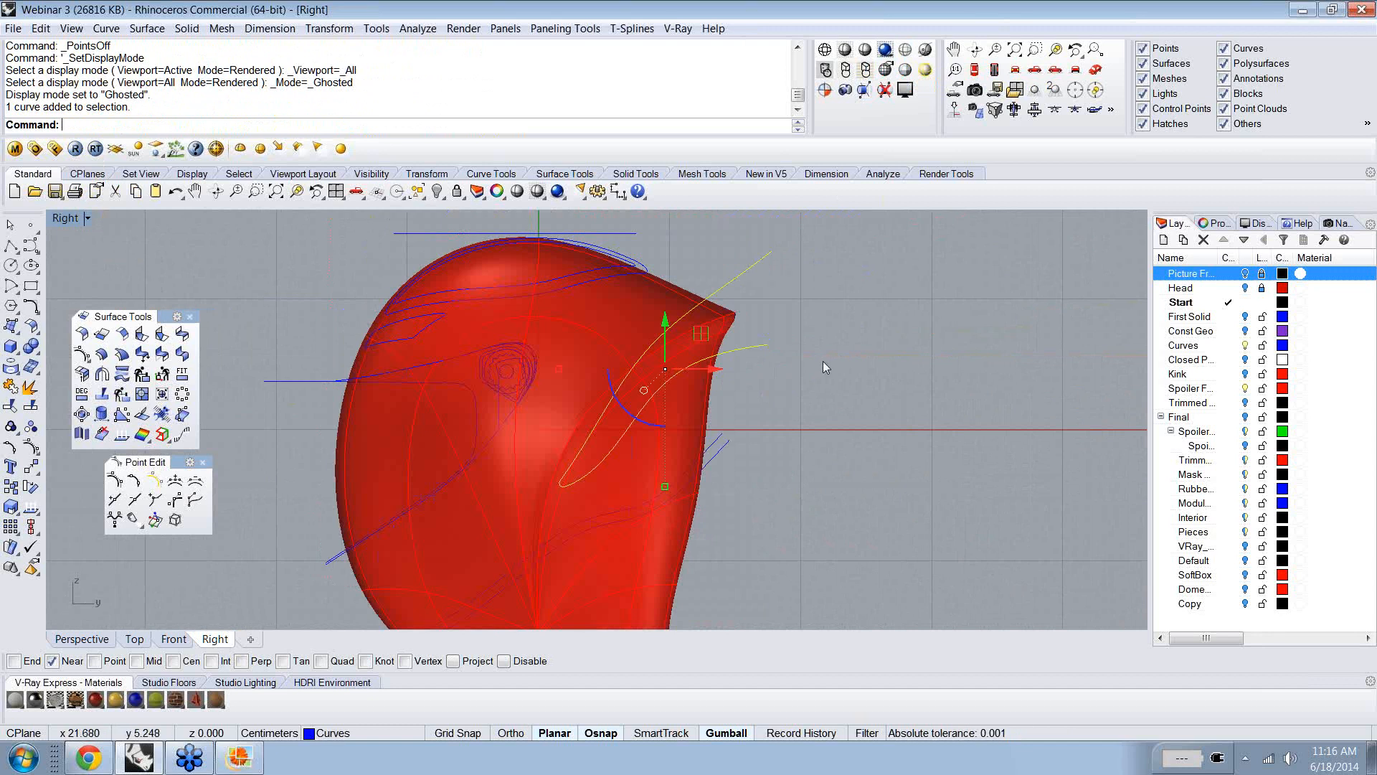
{"action": "mouse_move", "coordinate": [819, 363]}
{"action": "right_mouse_down", "text": "ctrl+shift"}
{"action": "mouse_move", "coordinate": [655, 375]}
{"action": "mouse_move", "coordinate": [707, 387]}
{"action": "mouse_move", "coordinate": [841, 355]}
{"action": "right_mouse_up", "text": "ctrl+shift"}
{"action": "type", "text": "Trim"}
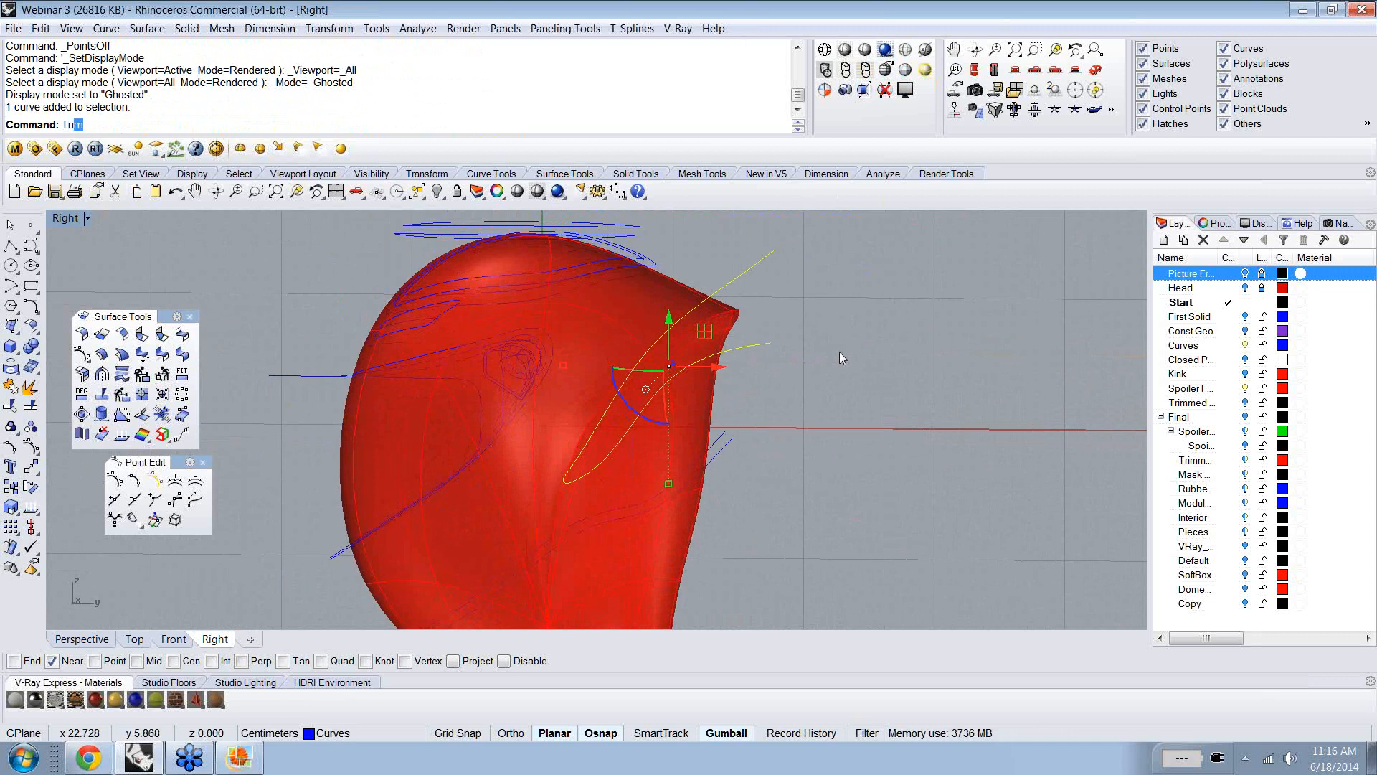
{"action": "key", "text": "Return"}
{"action": "left_click", "coordinate": [676, 280]}
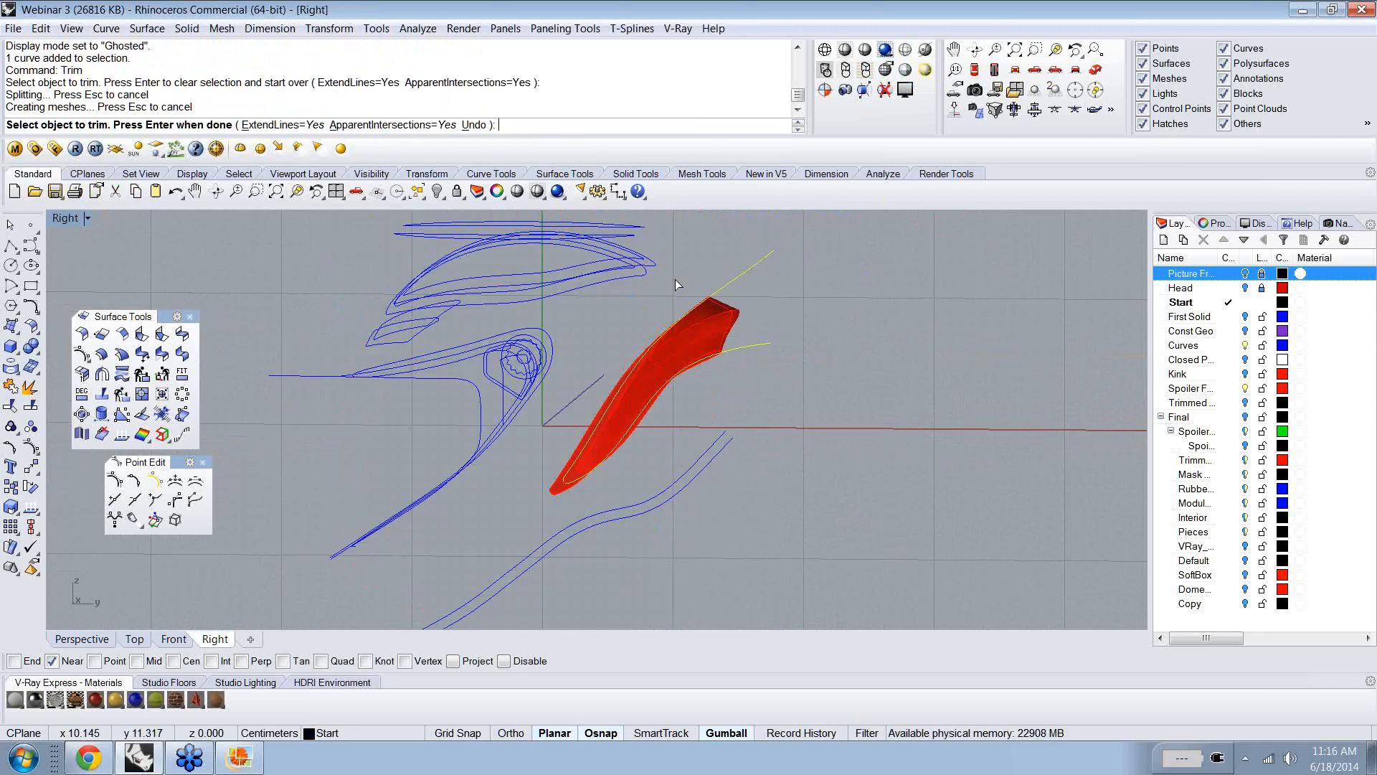
{"action": "key", "text": "Return"}
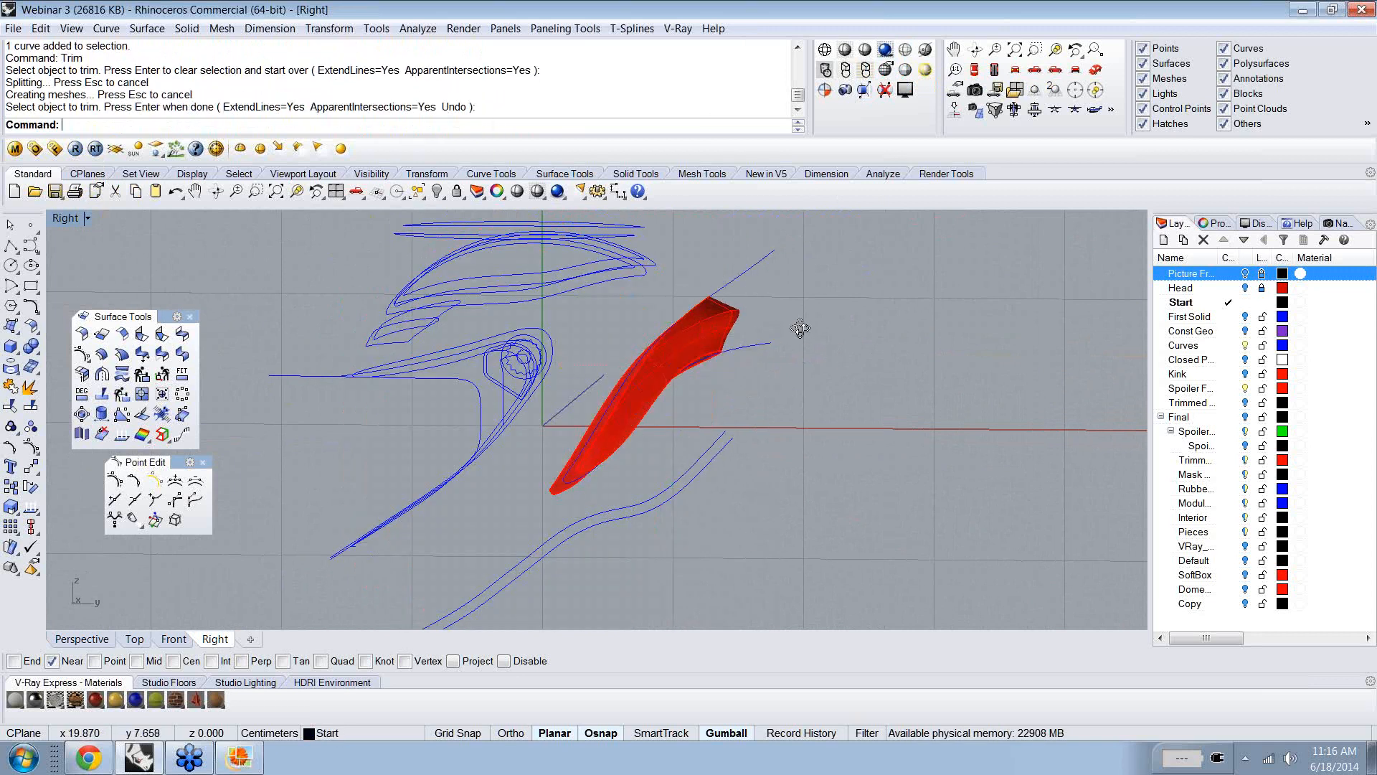
- Start a surface offset on the trimmed spoiler band and flip all offset directions toward the inside of the helmet
{"action": "mouse_move", "coordinate": [800, 329]}
{"action": "right_mouse_down", "text": "ctrl+shift"}
{"action": "mouse_move", "coordinate": [435, 385]}
{"action": "mouse_move", "coordinate": [366, 373]}
{"action": "mouse_move", "coordinate": [584, 375]}
{"action": "mouse_move", "coordinate": [811, 344]}
{"action": "right_mouse_up", "text": "ctrl+shift"}
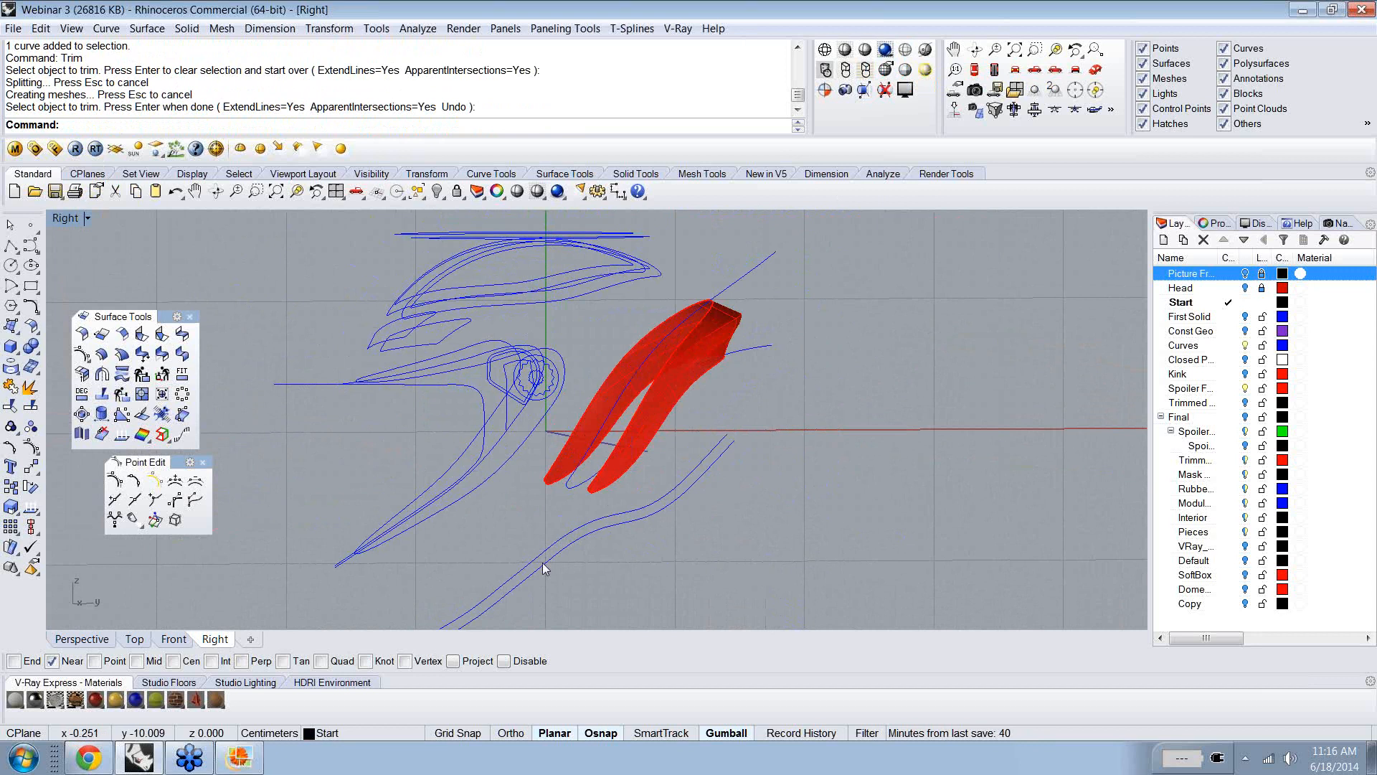
{"action": "right_click_drag", "start_coordinate": [551, 538], "coordinate": [488, 564], "text": "ctrl+shift"}
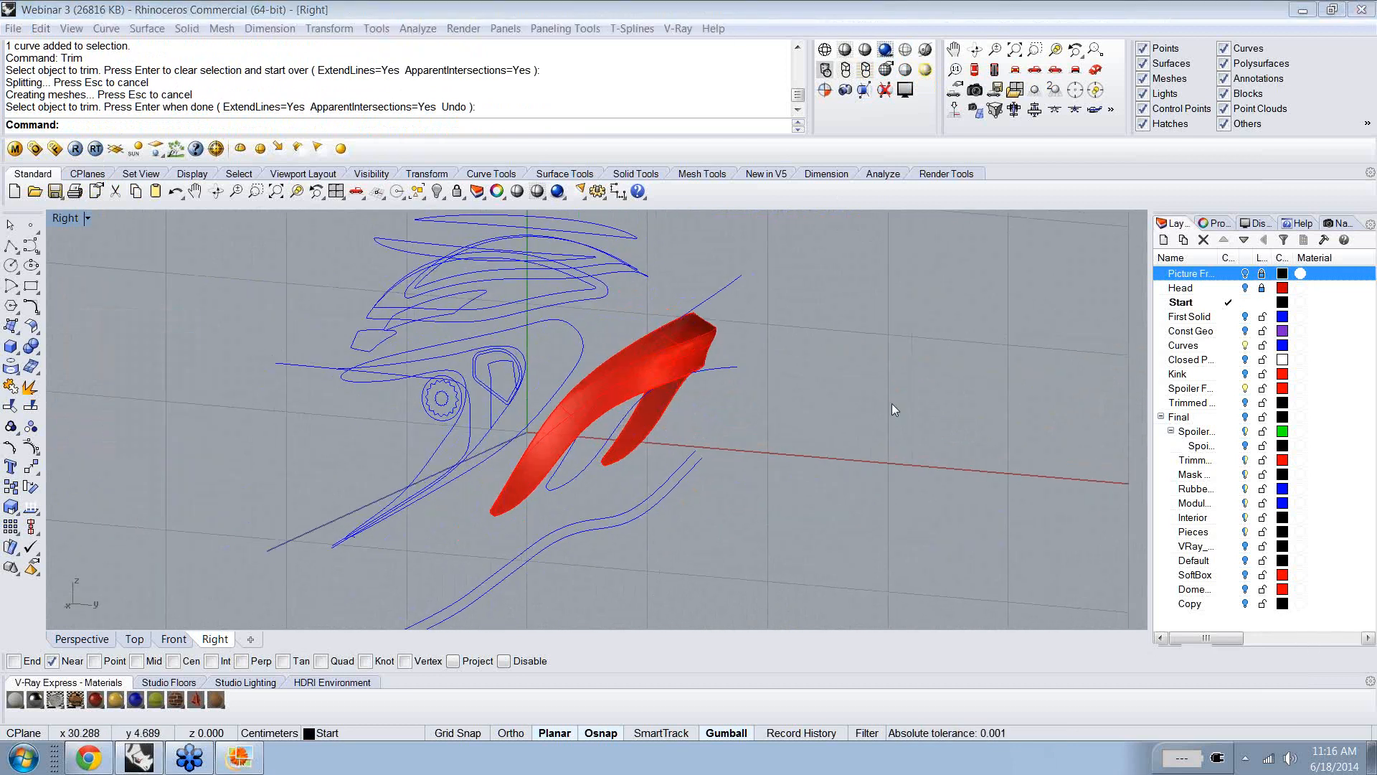
{"action": "right_click_drag", "start_coordinate": [892, 403], "coordinate": [954, 401], "text": "ctrl+shift"}
{"action": "left_click", "coordinate": [707, 337]}
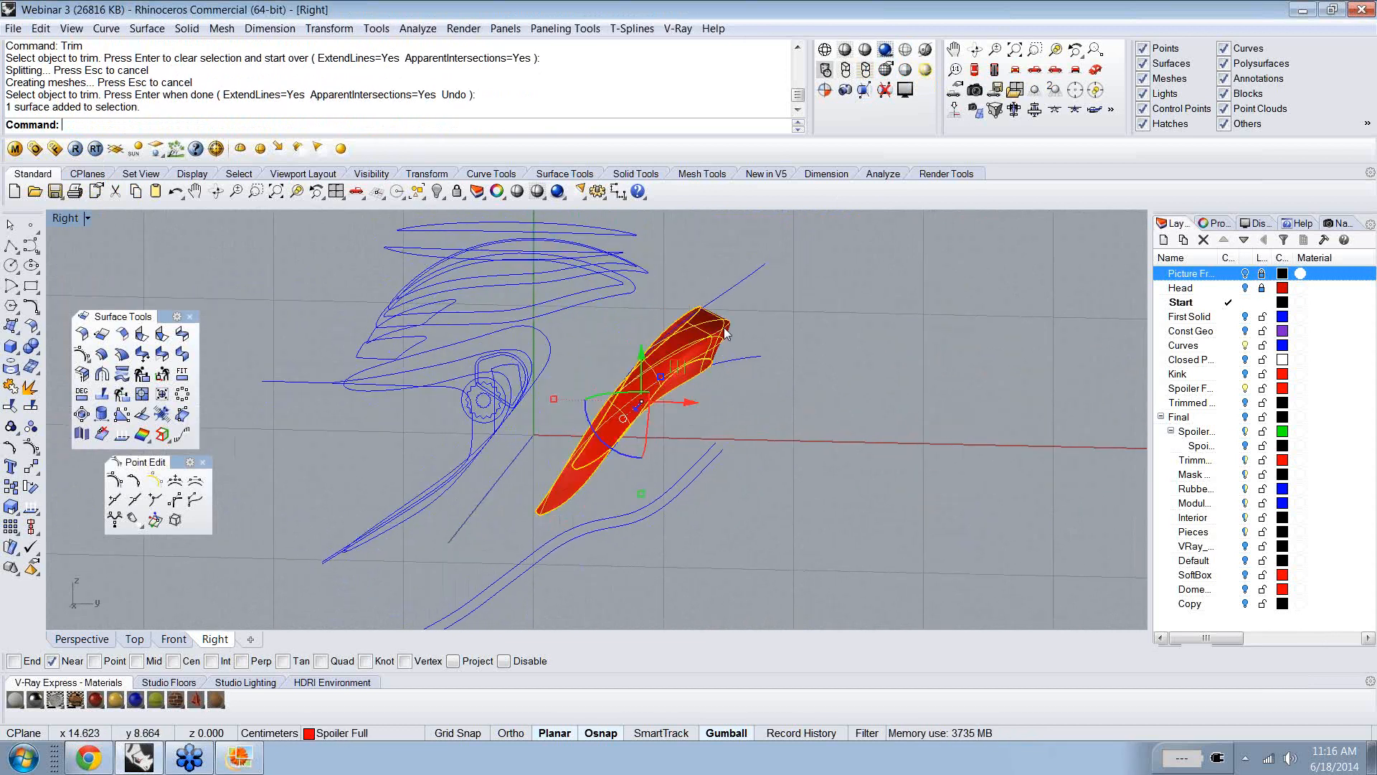
{"action": "right_click_drag", "start_coordinate": [753, 347], "coordinate": [777, 342], "text": "ctrl+shift"}
{"action": "type", "text": "OffsetS"}
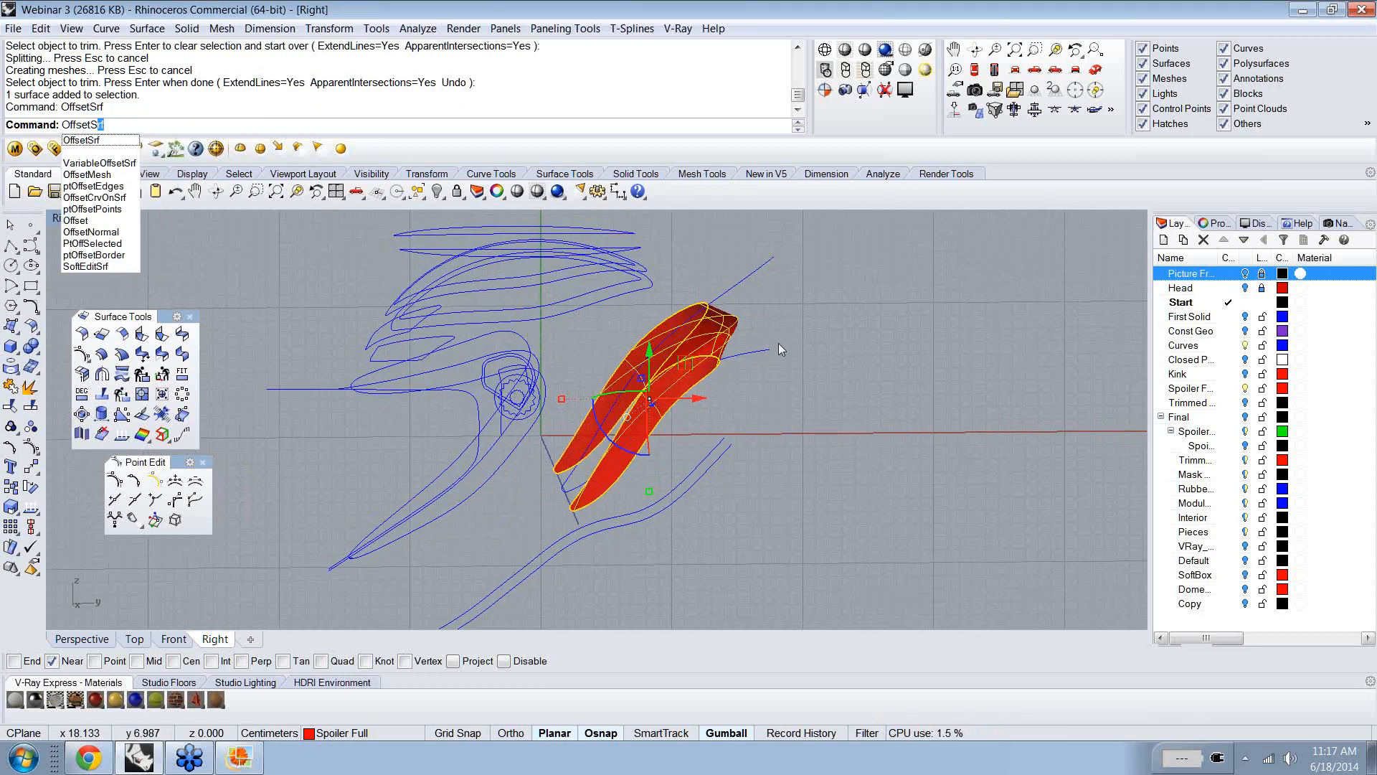
{"action": "key", "text": "Return"}
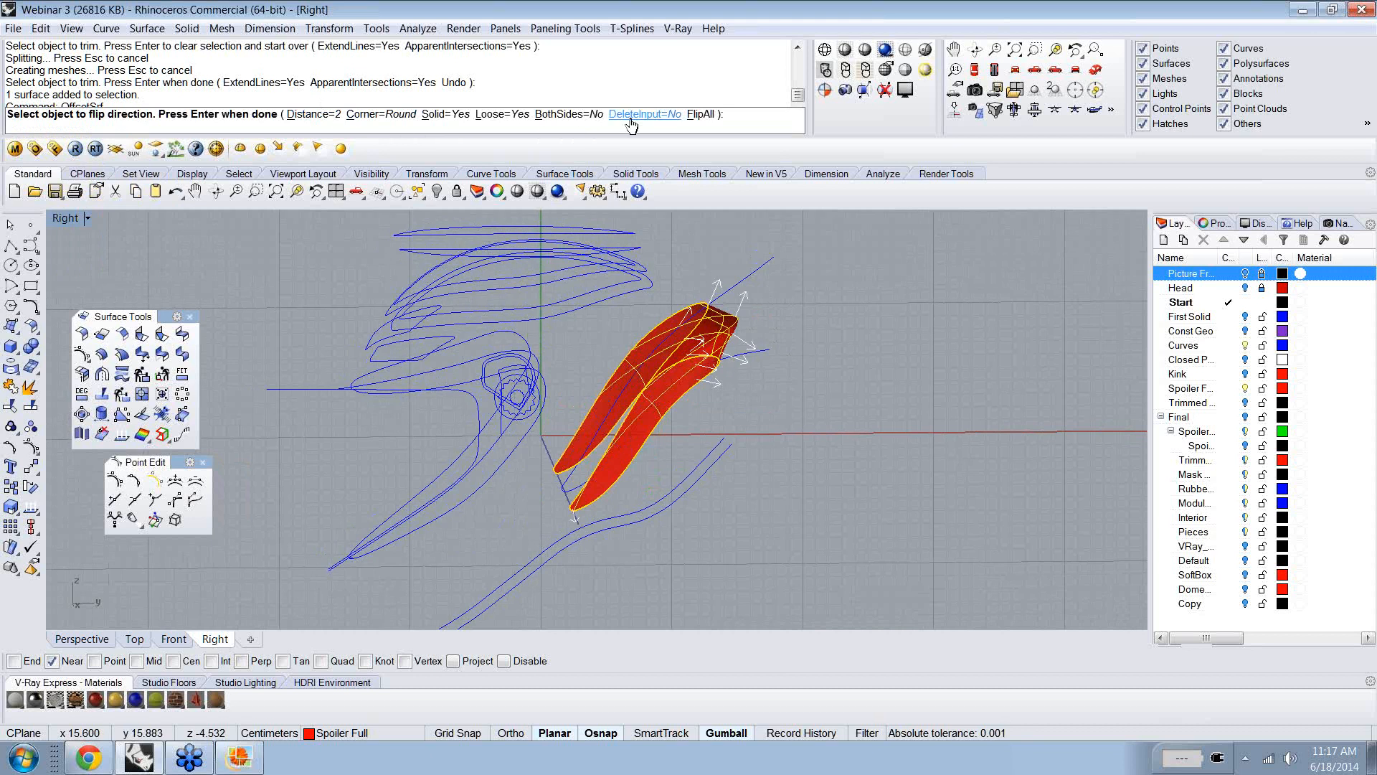
{"action": "left_click", "coordinate": [703, 114]}
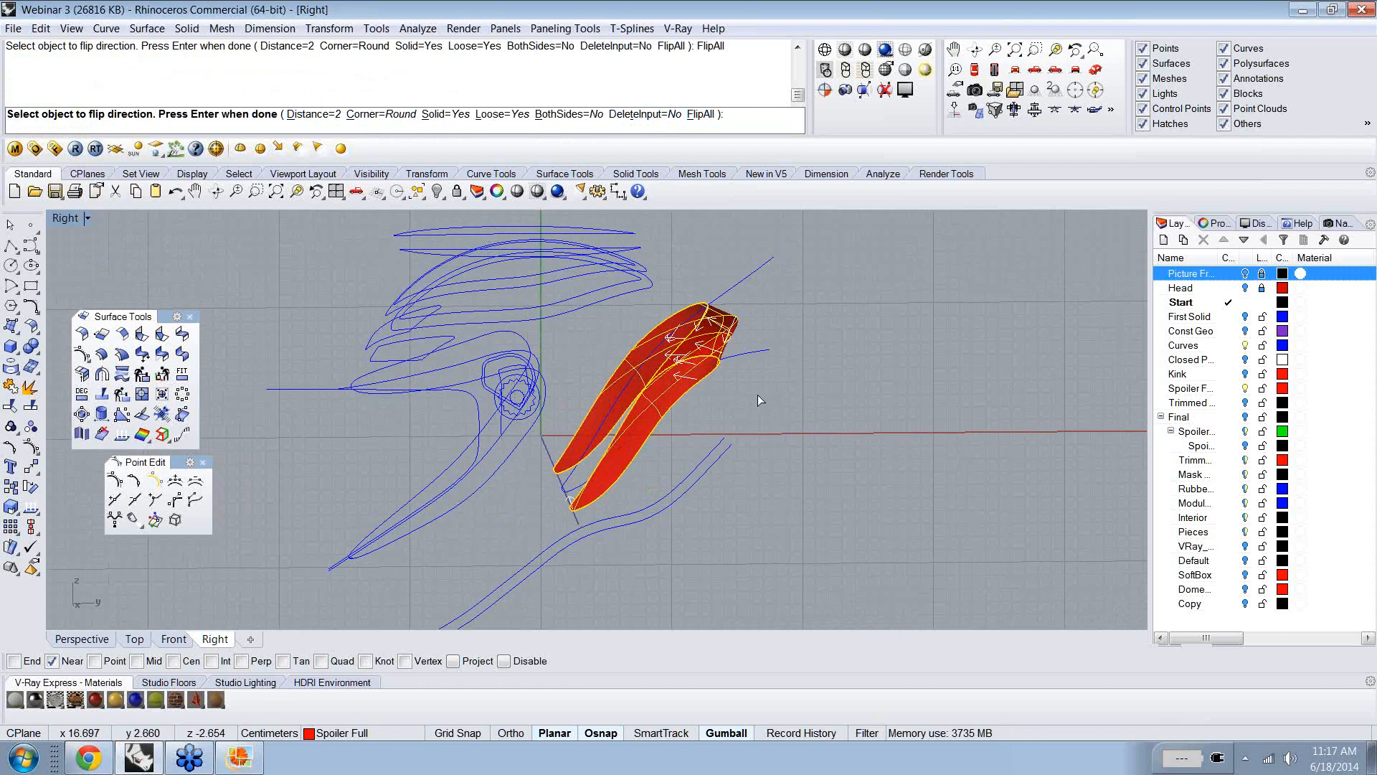
{"action": "mouse_move", "coordinate": [760, 396]}
{"action": "right_mouse_down", "text": "ctrl+shift"}
{"action": "mouse_move", "coordinate": [793, 390]}
{"action": "mouse_move", "coordinate": [582, 409]}
{"action": "mouse_move", "coordinate": [606, 410]}
{"action": "mouse_move", "coordinate": [714, 329]}
{"action": "right_mouse_up", "text": "ctrl+shift"}
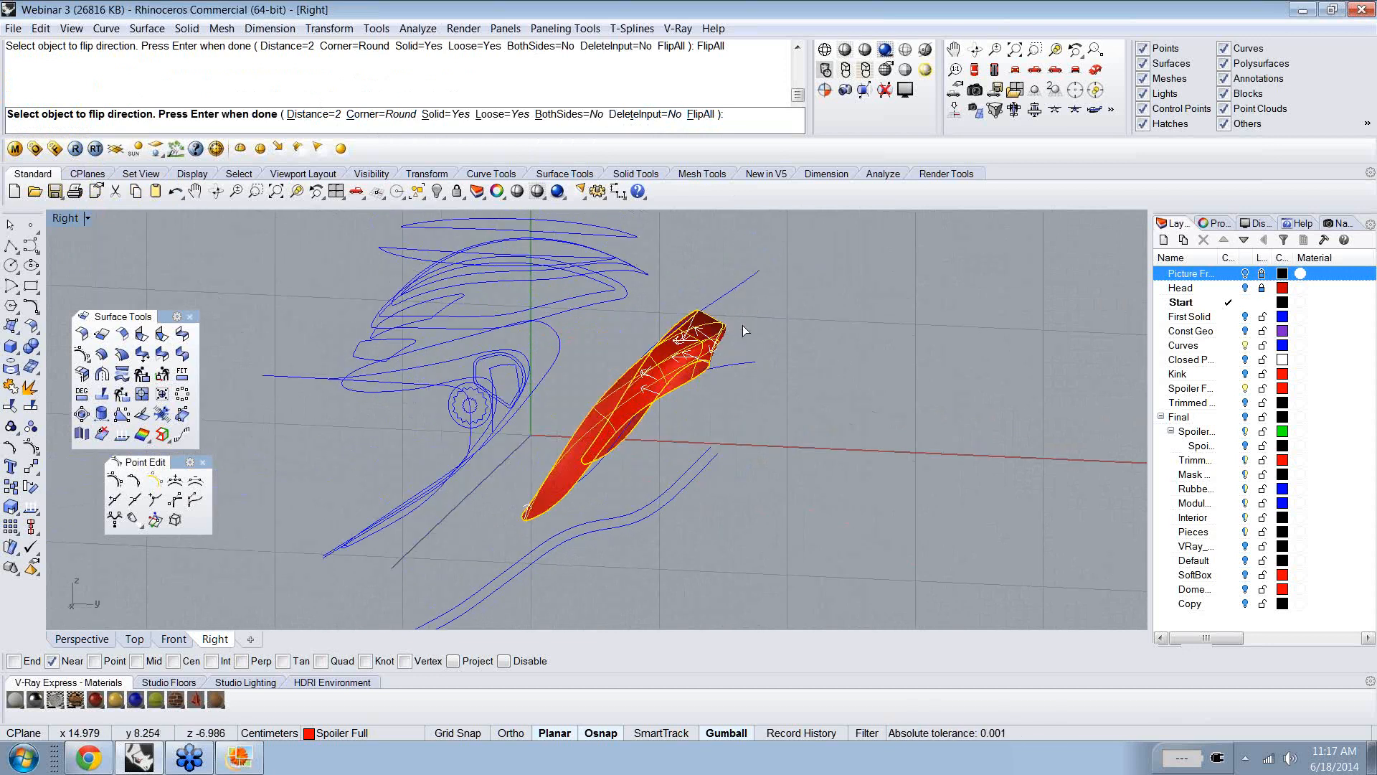
{"action": "right_click_drag", "start_coordinate": [720, 337], "coordinate": [570, 390], "text": "ctrl+shift"}
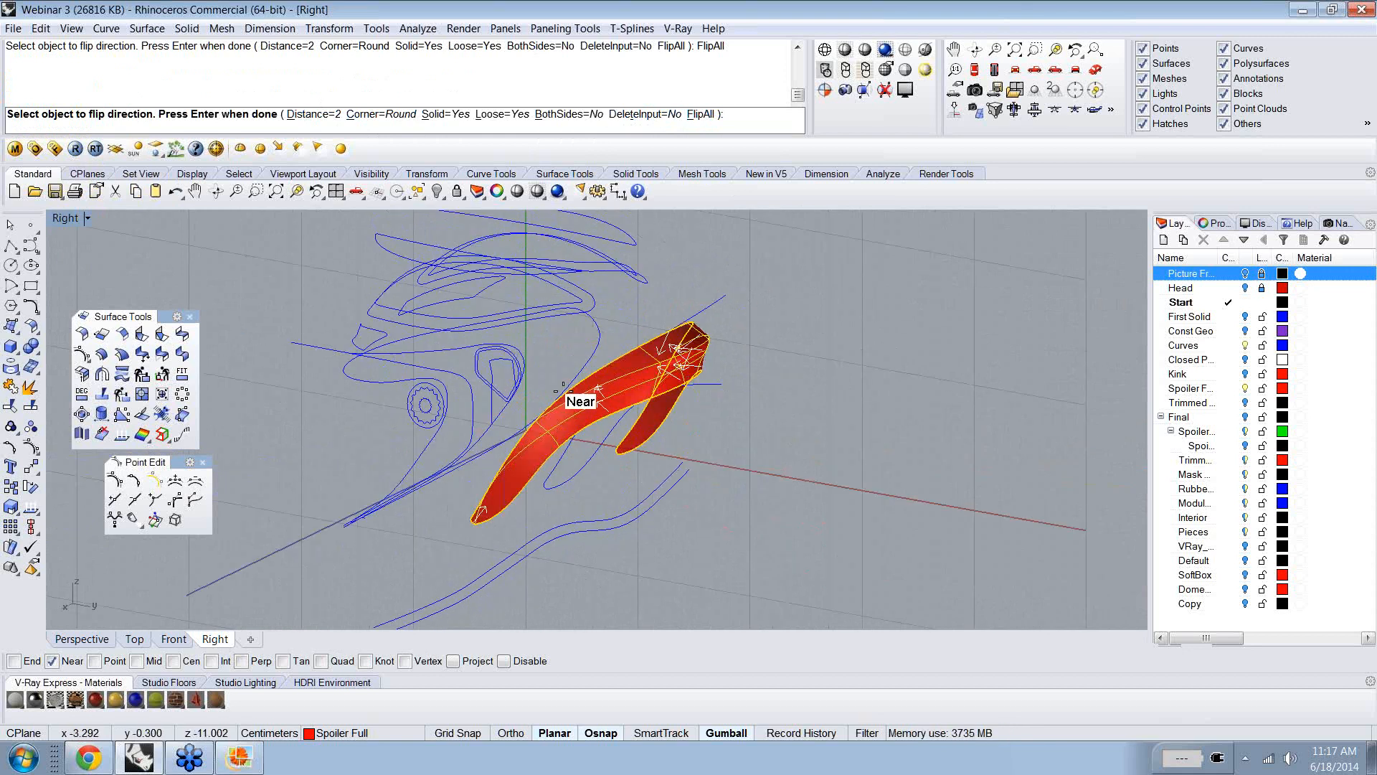
- Set the offset distance to 0.175 and create the solid offset of the spoiler band
{"action": "left_click", "coordinate": [315, 114]}
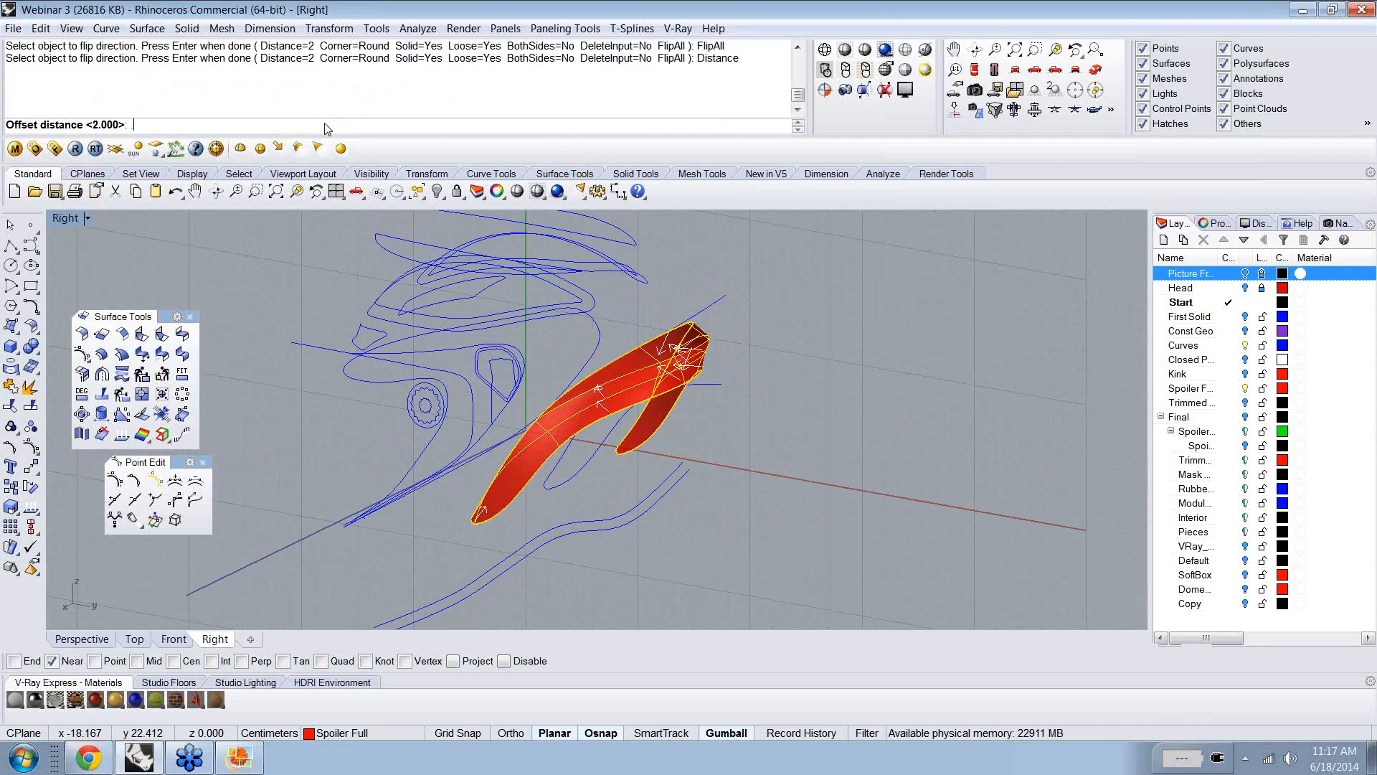
{"action": "type", "text": ".175"}
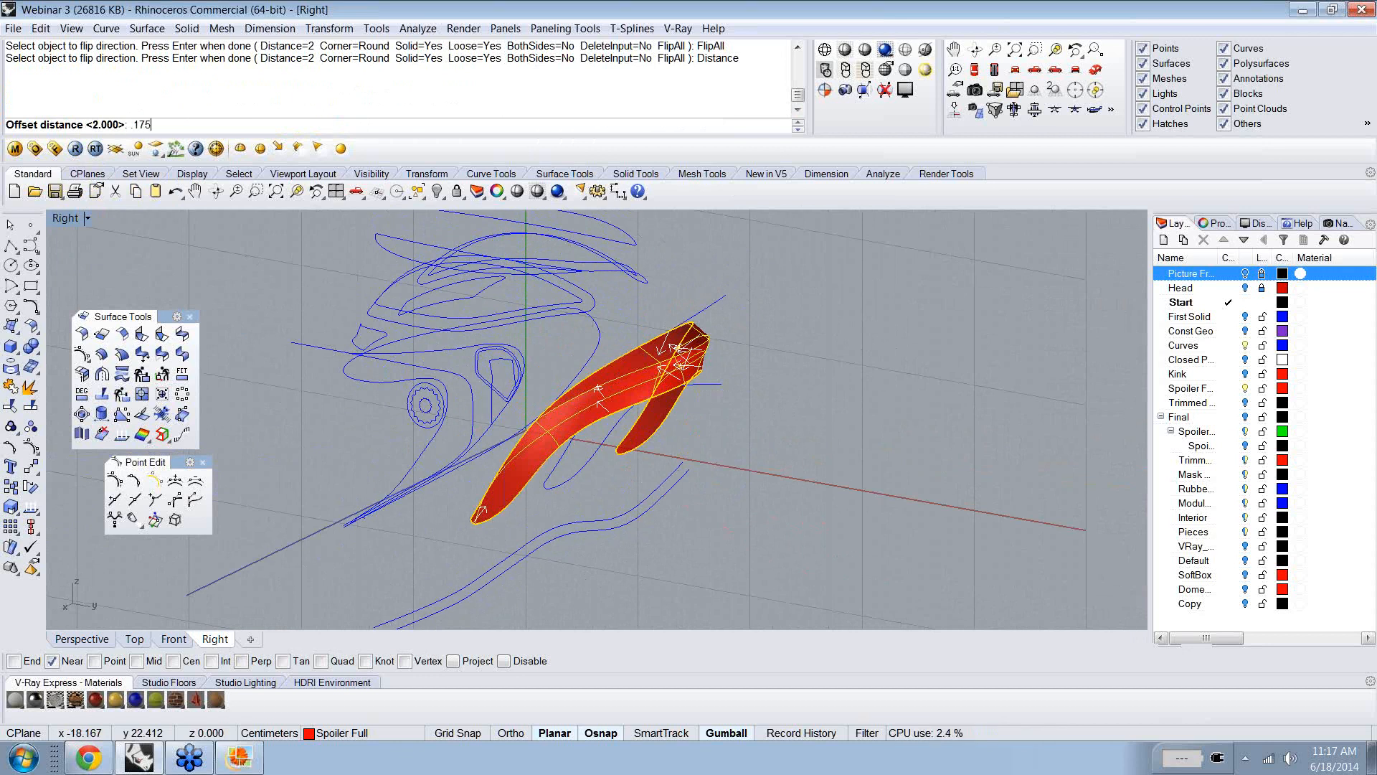
{"action": "key", "text": "Return"}
{"action": "key", "text": "Return"}
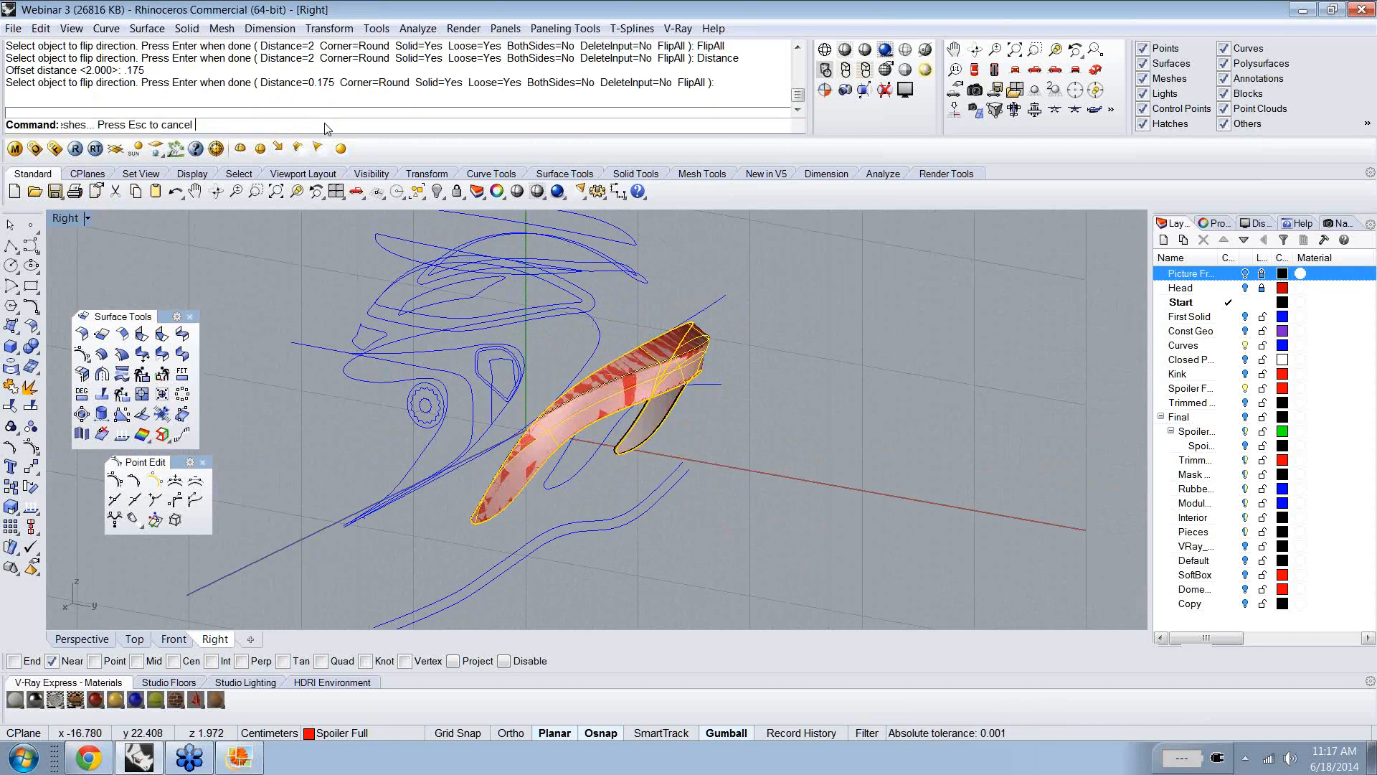
- Hide the original red spoiler surface that overlaps the thickened polysurface
{"action": "mouse_move", "coordinate": [815, 320]}
{"action": "right_mouse_down"}
{"action": "mouse_move", "coordinate": [932, 325]}
{"action": "mouse_move", "coordinate": [997, 287]}
{"action": "mouse_move", "coordinate": [811, 459]}
{"action": "mouse_move", "coordinate": [861, 445]}
{"action": "mouse_move", "coordinate": [702, 434]}
{"action": "right_mouse_up"}
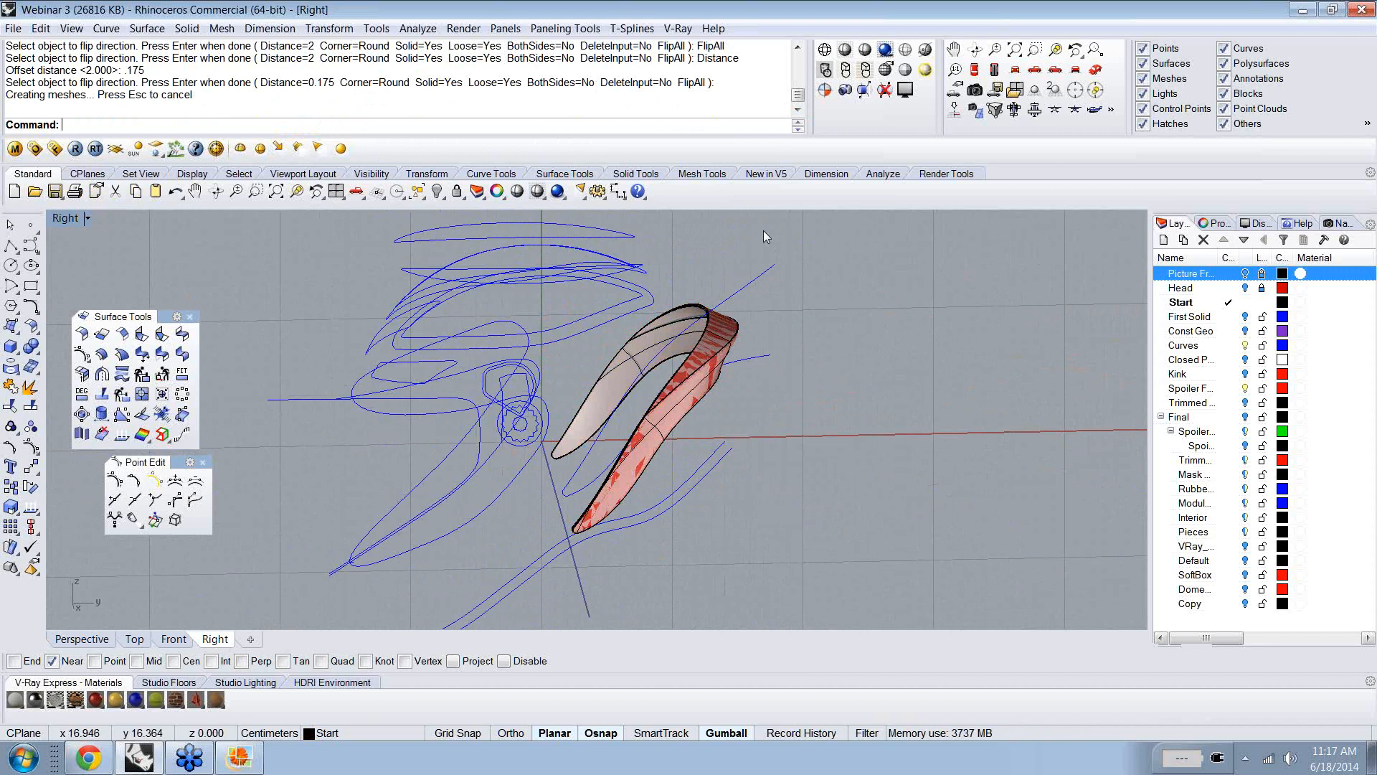
{"action": "left_click", "coordinate": [708, 387]}
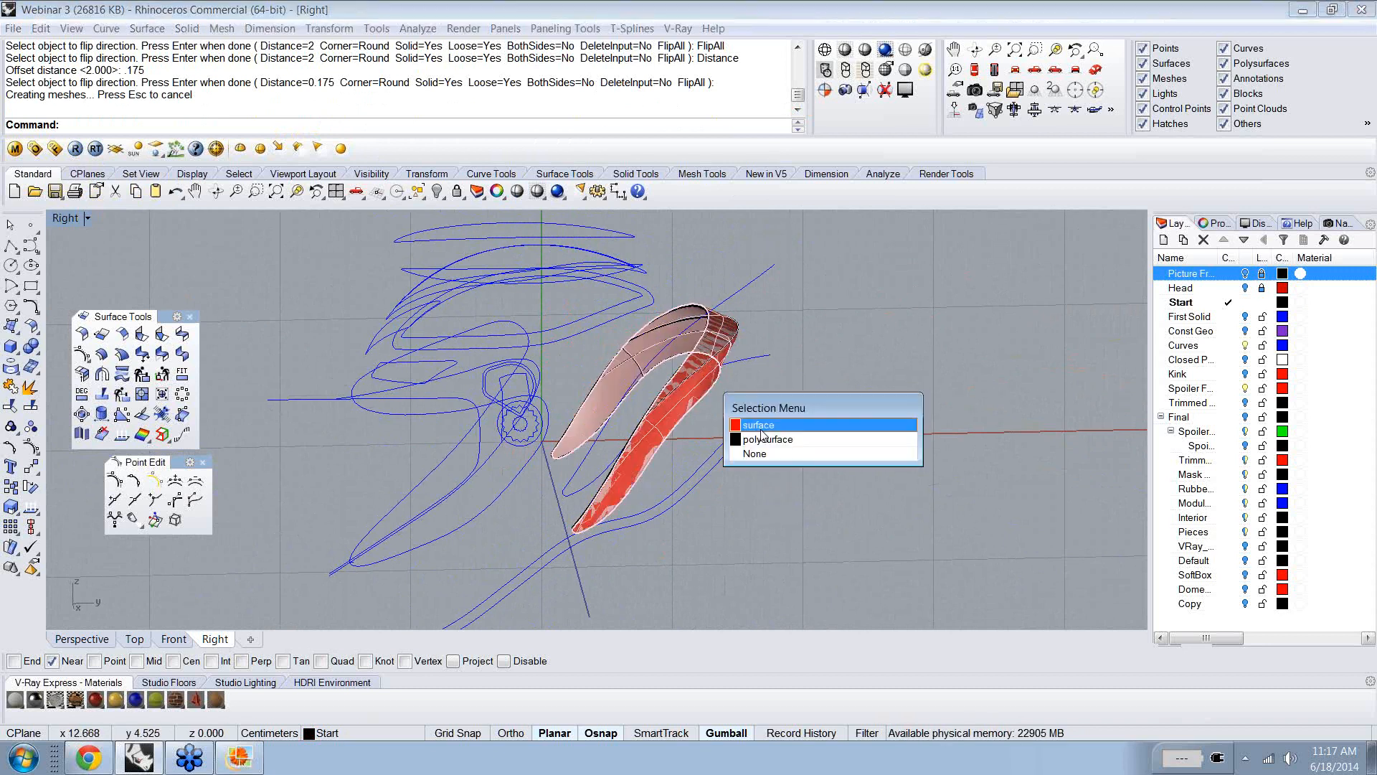
{"action": "left_click", "coordinate": [761, 429]}
{"action": "type", "text": "Hide"}
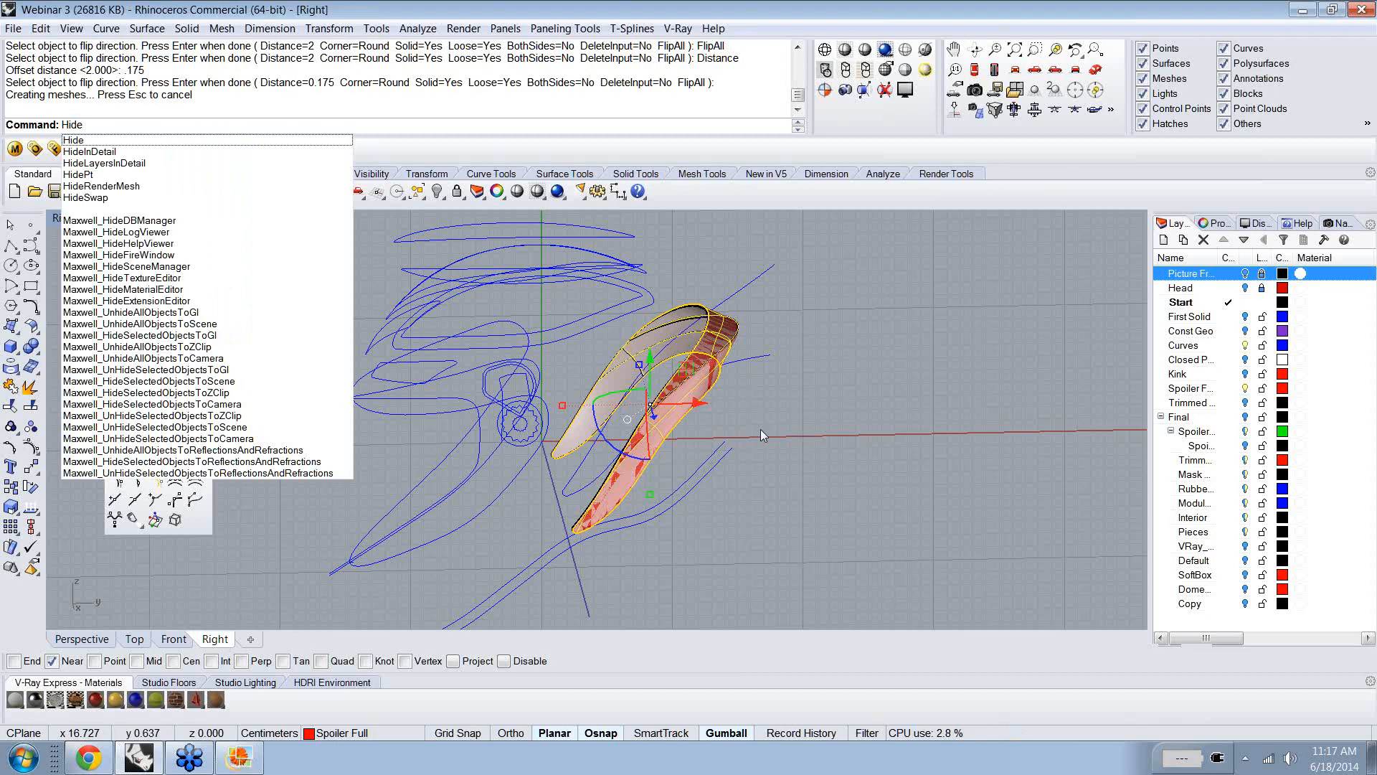
{"action": "key", "text": "Return"}
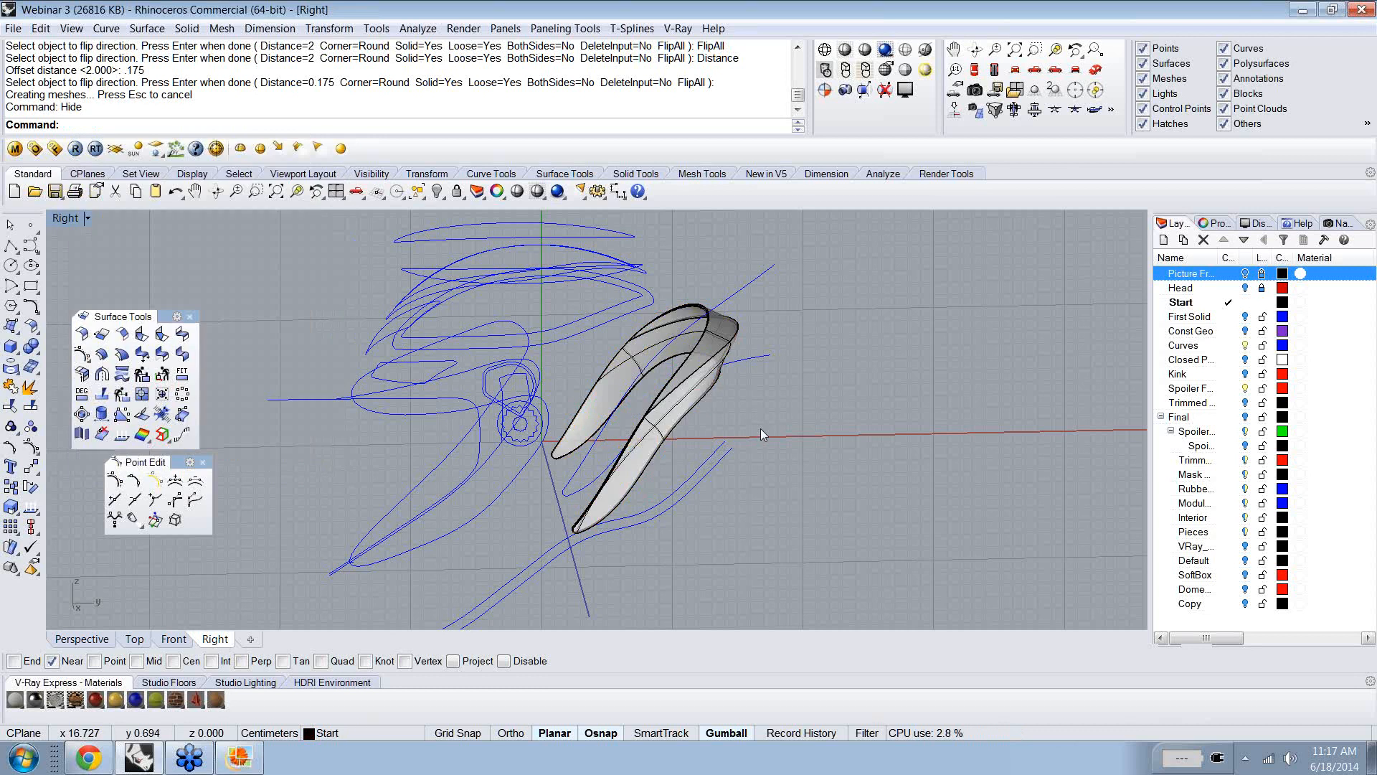
- Select the thickened spoiler, add a layer named Final Pieces below Head, and make that layer current
{"action": "mouse_move", "coordinate": [761, 428]}
{"action": "right_mouse_down"}
{"action": "mouse_move", "coordinate": [599, 399]}
{"action": "mouse_move", "coordinate": [763, 410]}
{"action": "right_mouse_up"}
{"action": "left_click", "coordinate": [696, 332]}
{"action": "left_click", "coordinate": [1189, 284]}
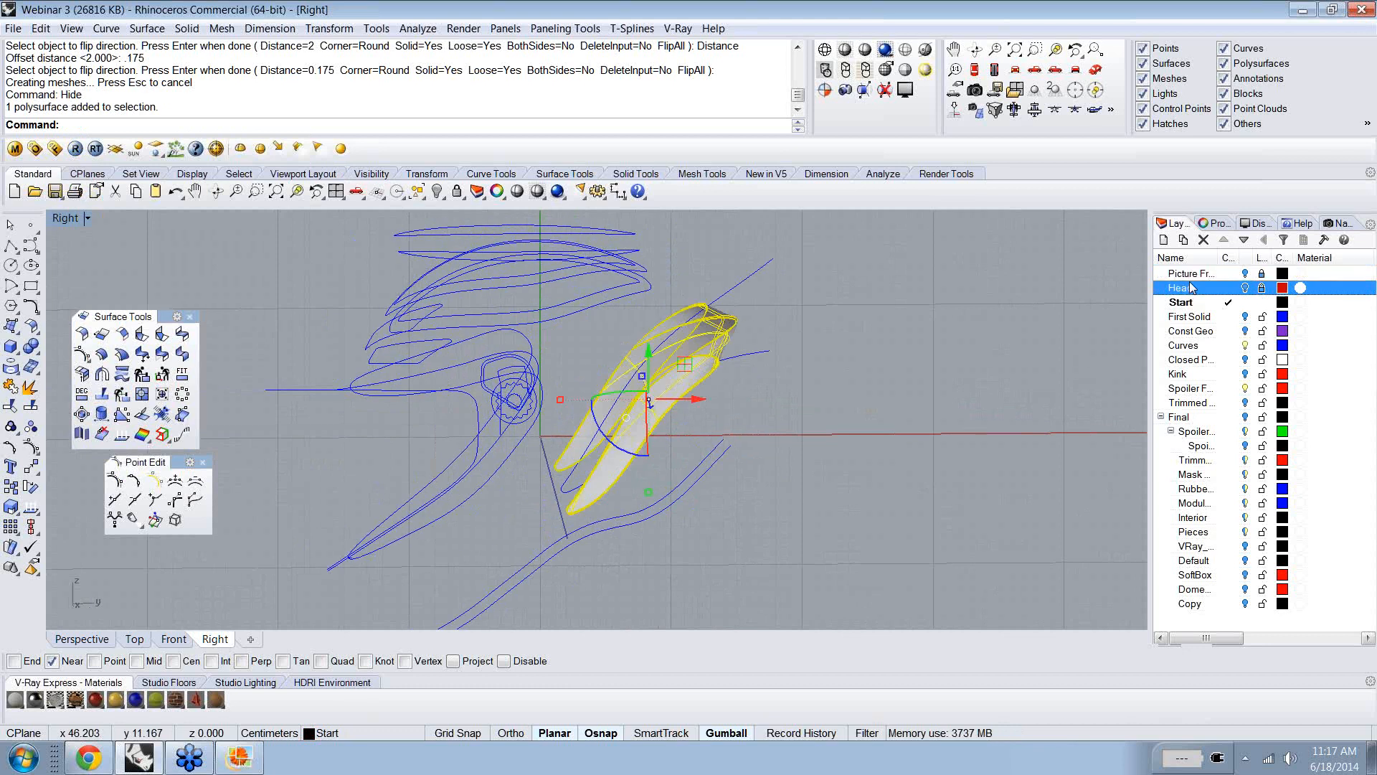
{"action": "left_click", "coordinate": [1163, 239]}
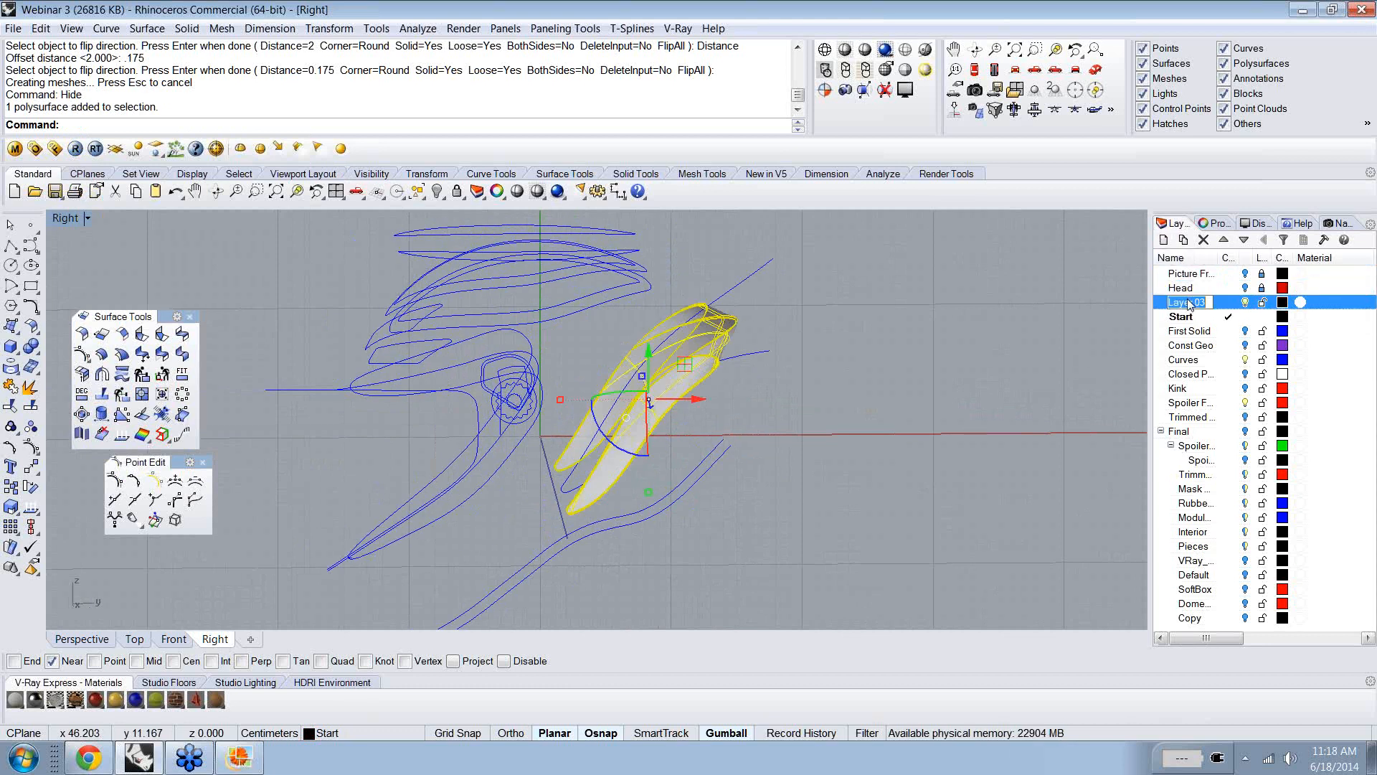
{"action": "type", "text": "Final Pieces"}
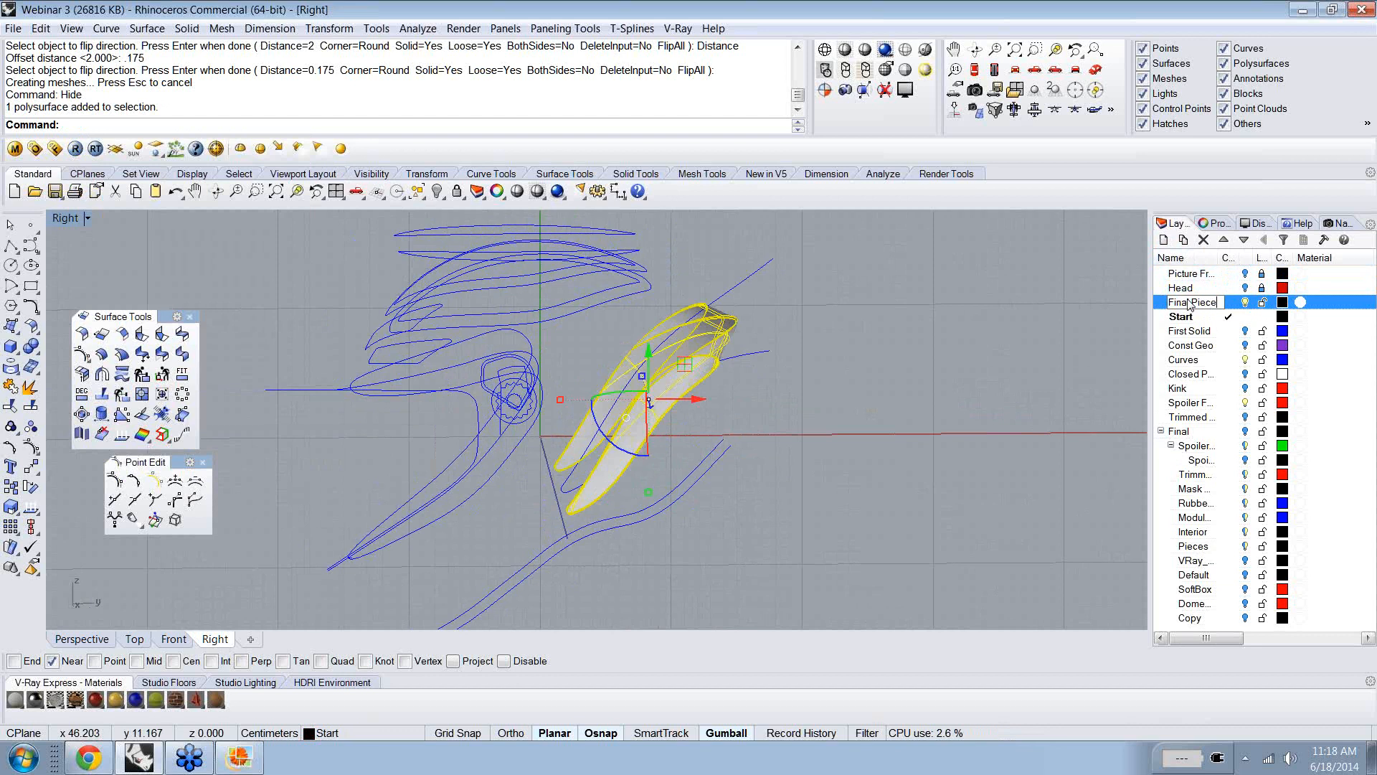
{"action": "left_click", "coordinate": [1231, 302]}
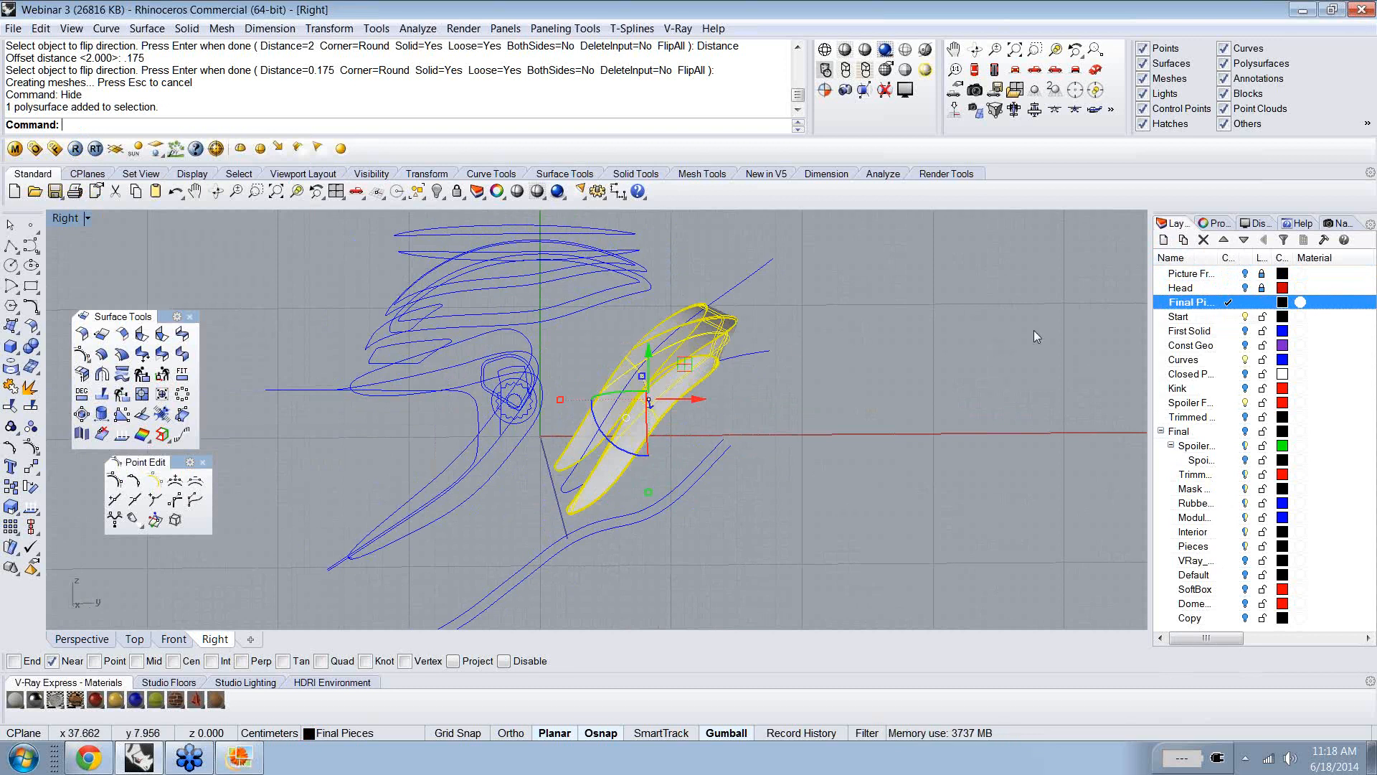
- Move the thickened spoiler polysurface to the Final Pieces layer and clear the selection
{"action": "right_click", "coordinate": [1172, 304]}
{"action": "left_click", "coordinate": [1092, 367]}
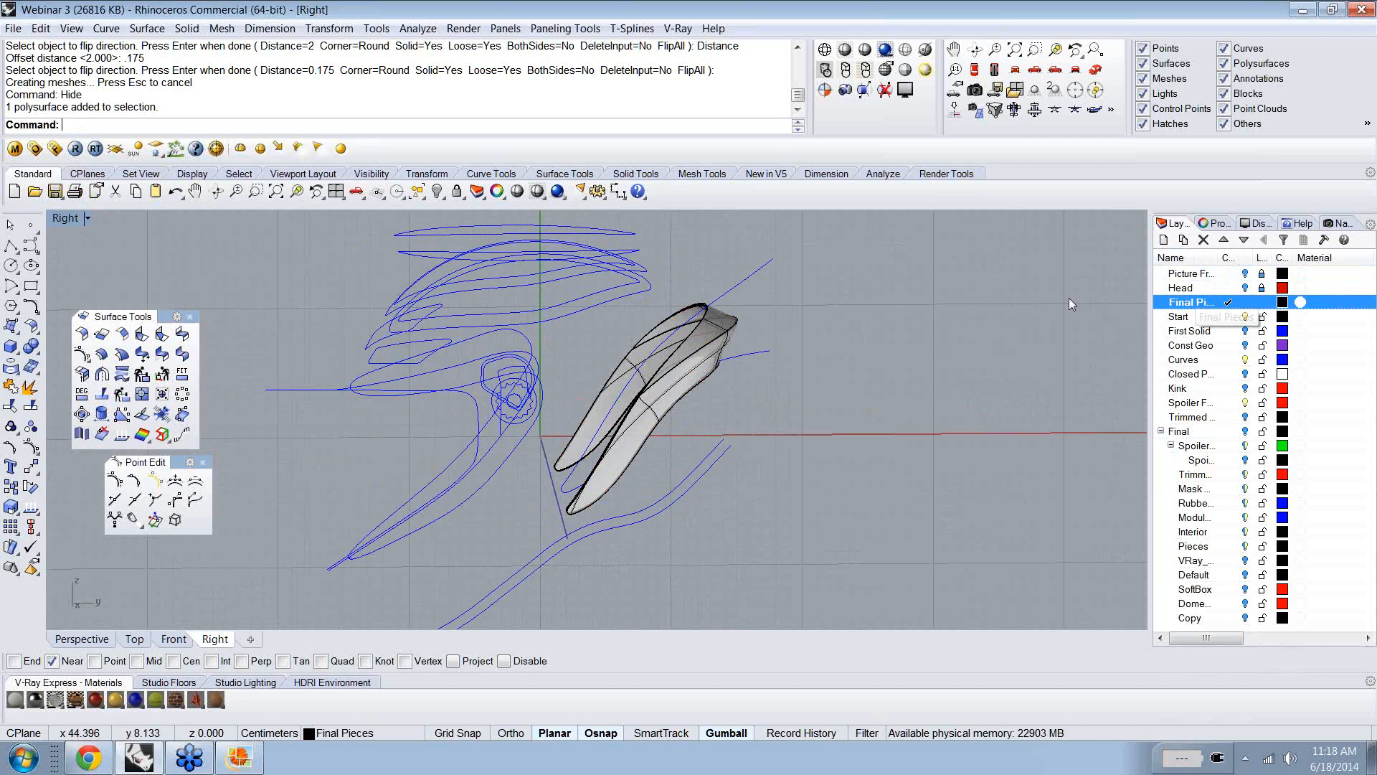
{"action": "left_click", "coordinate": [739, 324]}
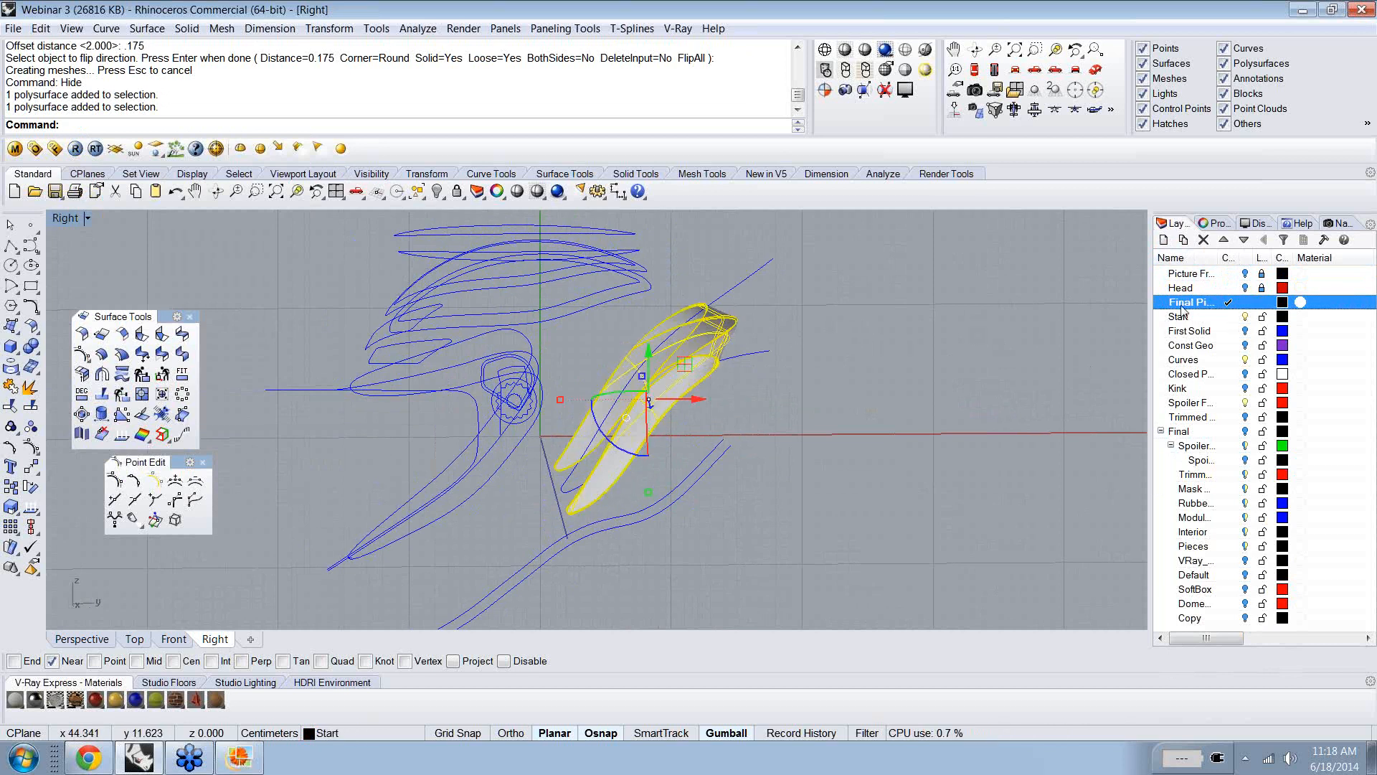
{"action": "right_click", "coordinate": [1178, 305]}
{"action": "left_click", "coordinate": [1238, 579]}
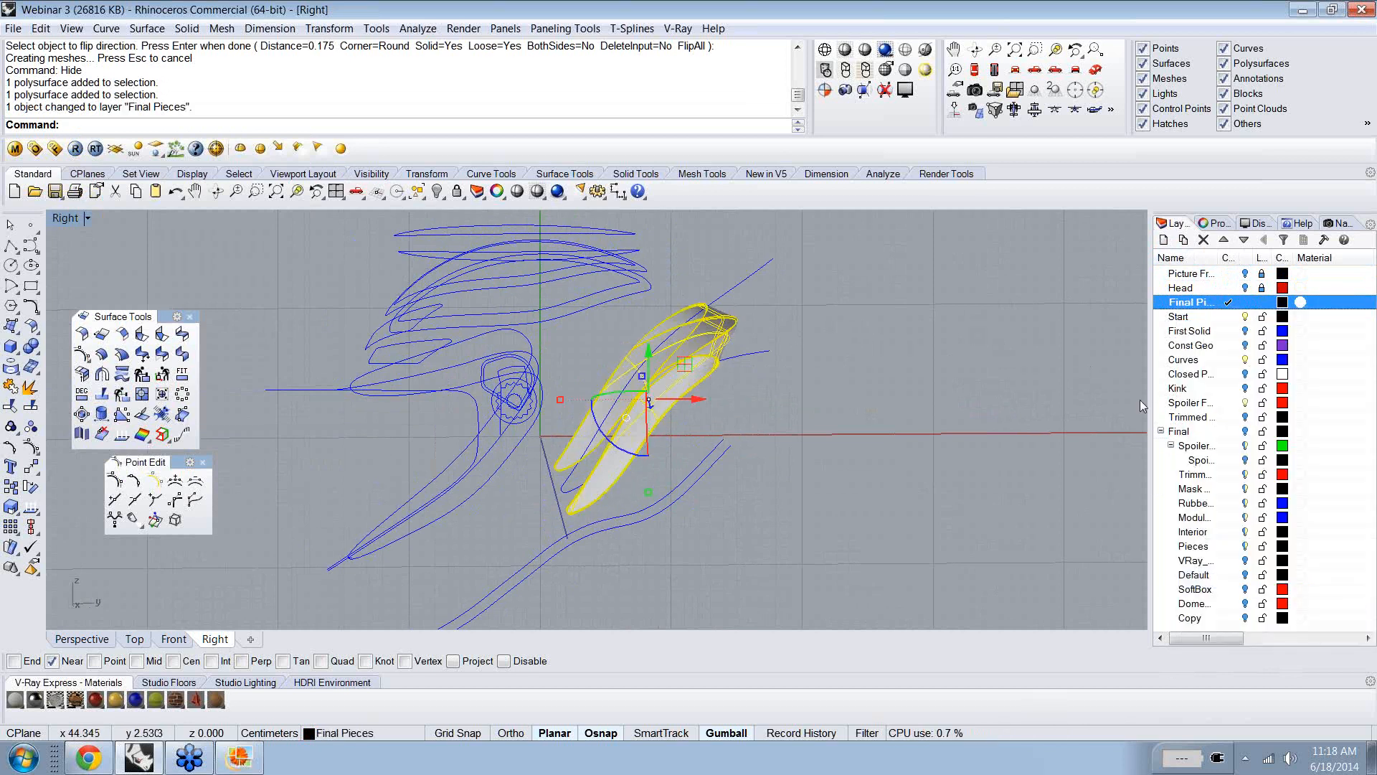
{"action": "left_click", "coordinate": [1027, 411]}
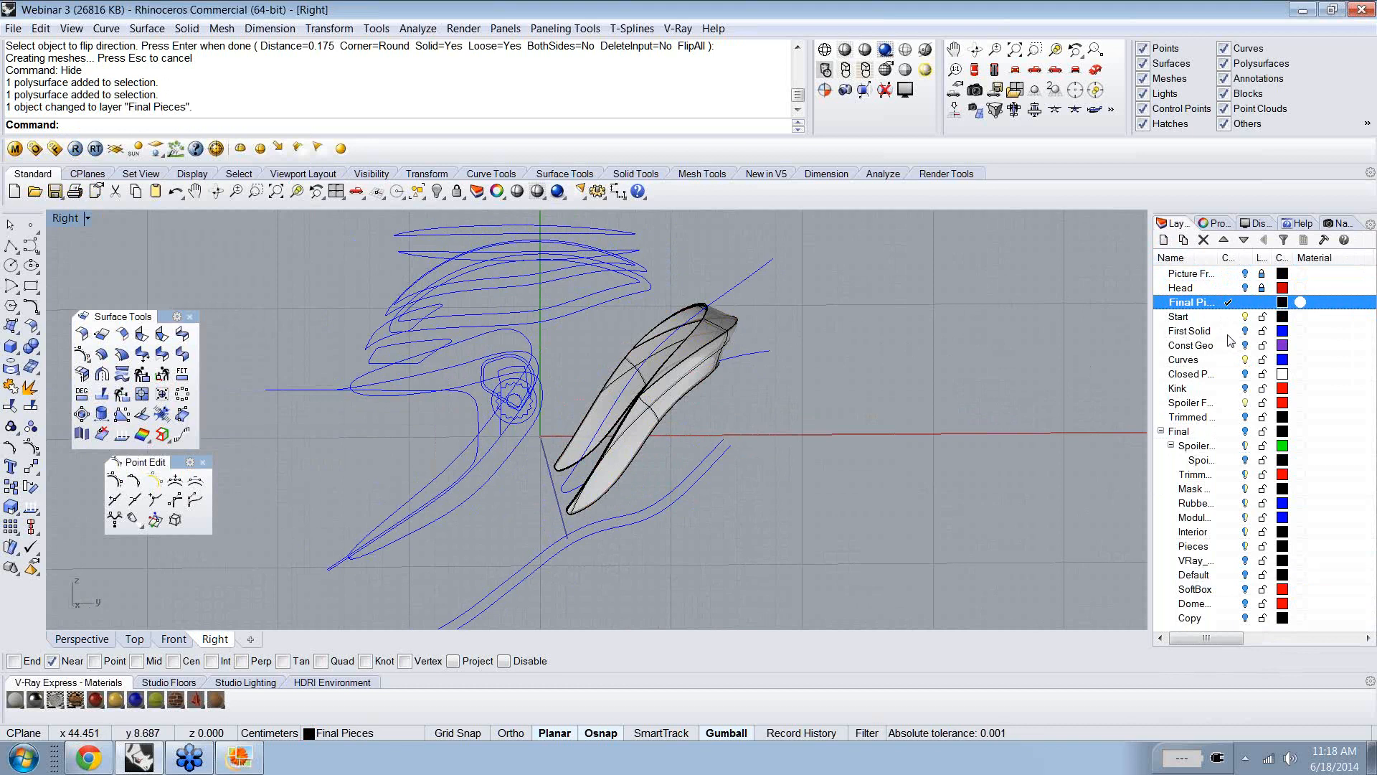
- Check the Spoiler Full and First Solid layers, and make the Trimmed Bottom layer current
{"action": "left_click", "coordinate": [1227, 405]}
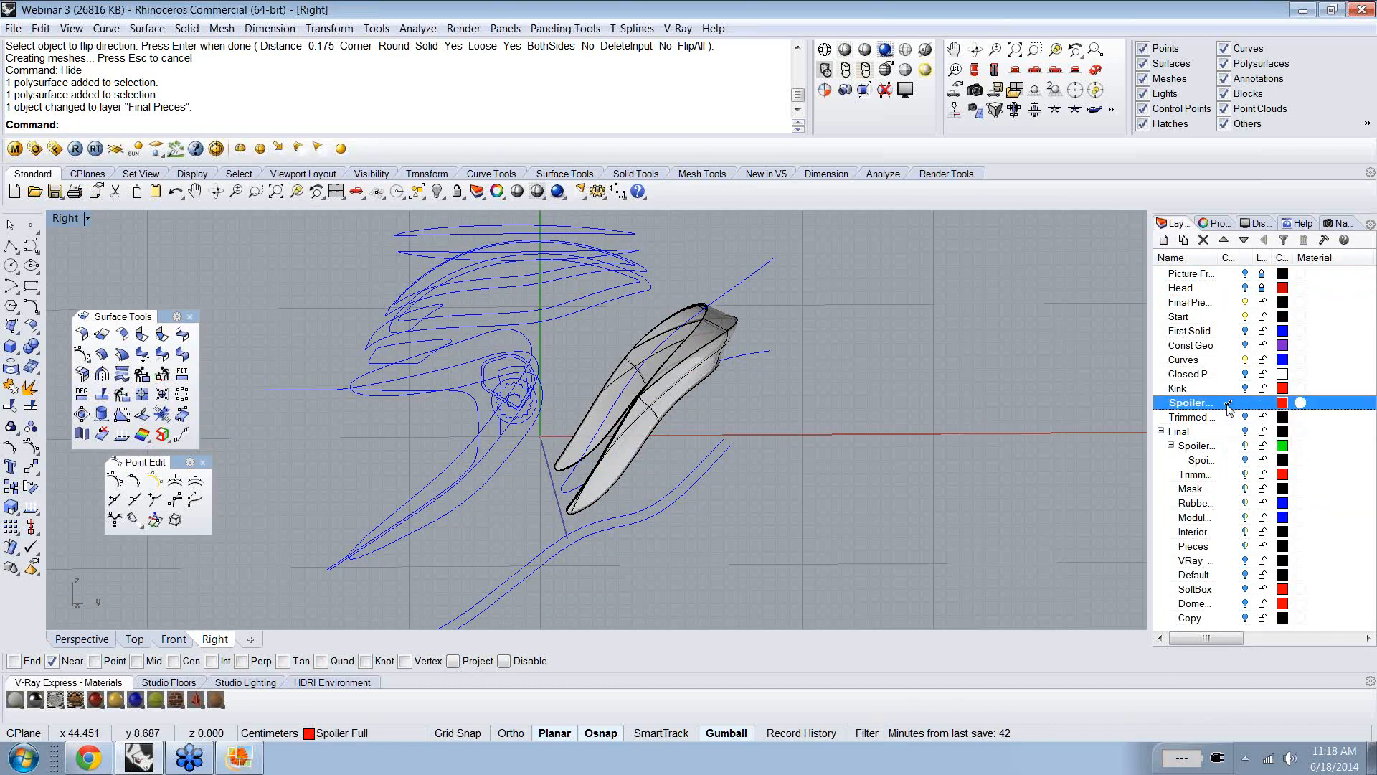
{"action": "left_click", "coordinate": [1228, 418]}
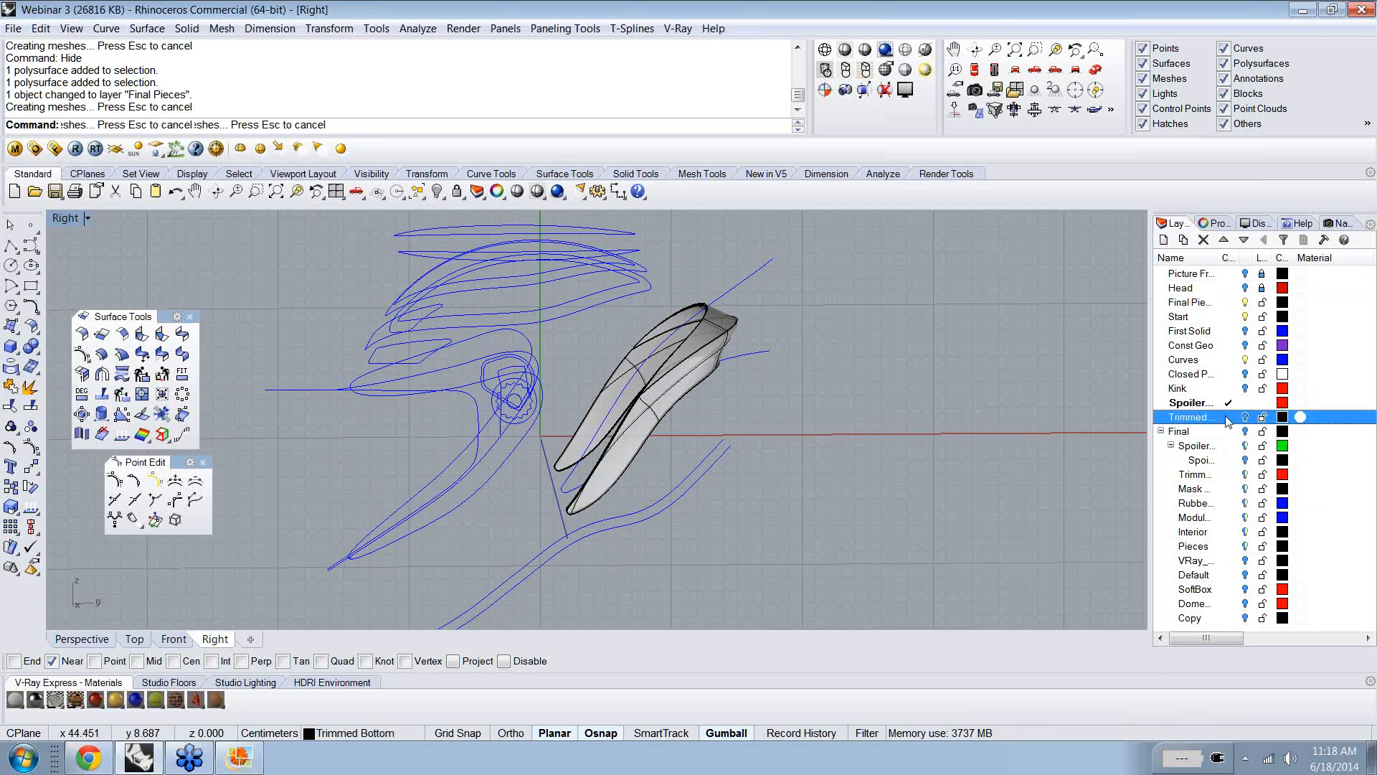
{"action": "left_click", "coordinate": [1228, 332]}
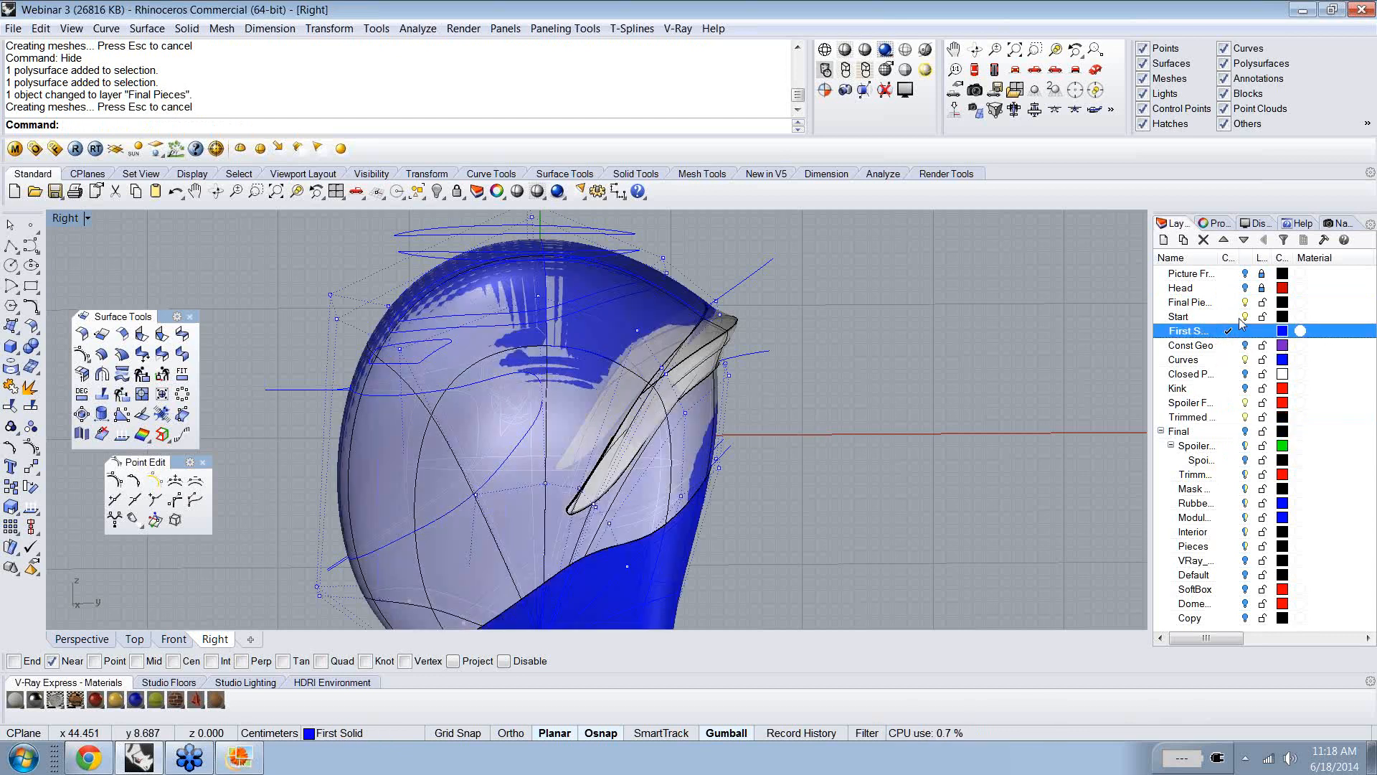
{"action": "left_click", "coordinate": [1228, 417]}
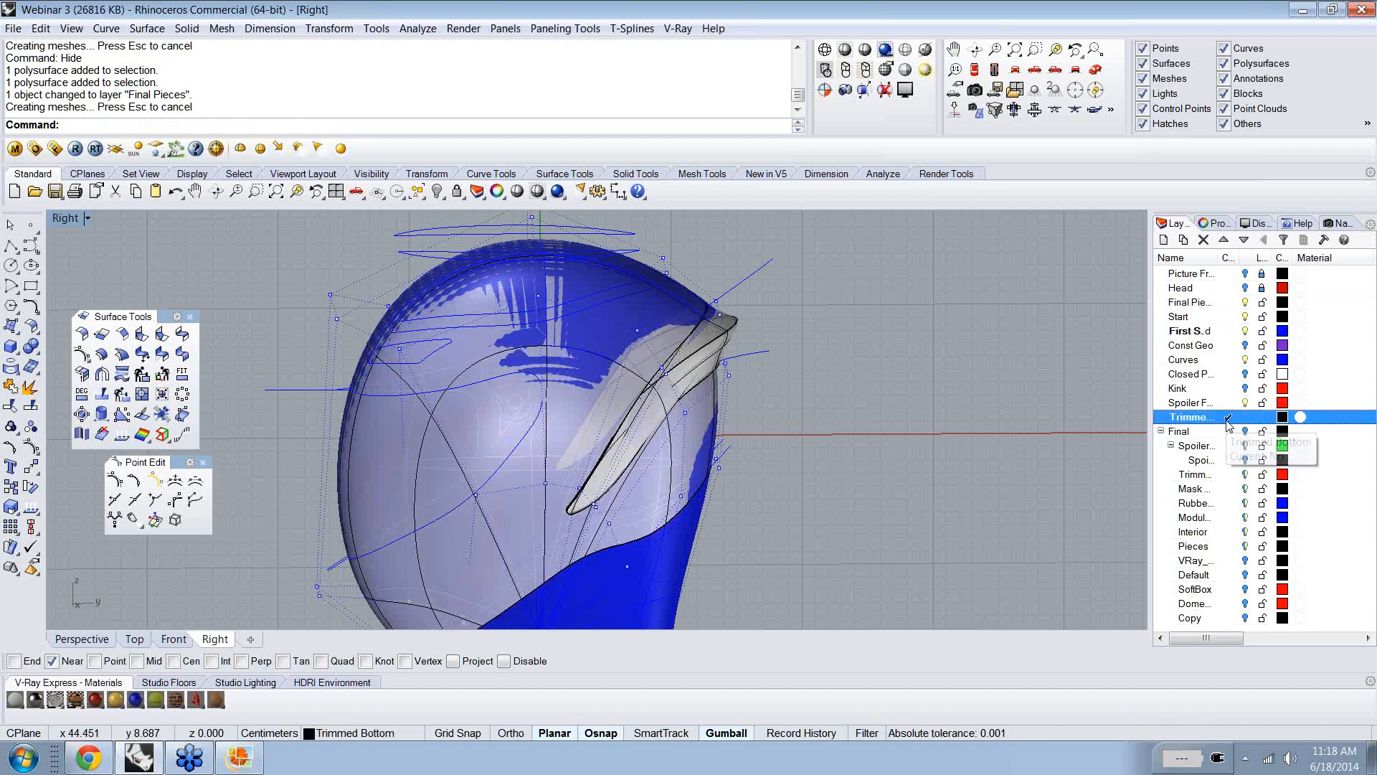
- Hide the Final Pieces, Start and First Solid layers to isolate the shell with the trimmed bottom
{"action": "left_click", "coordinate": [1245, 302]}
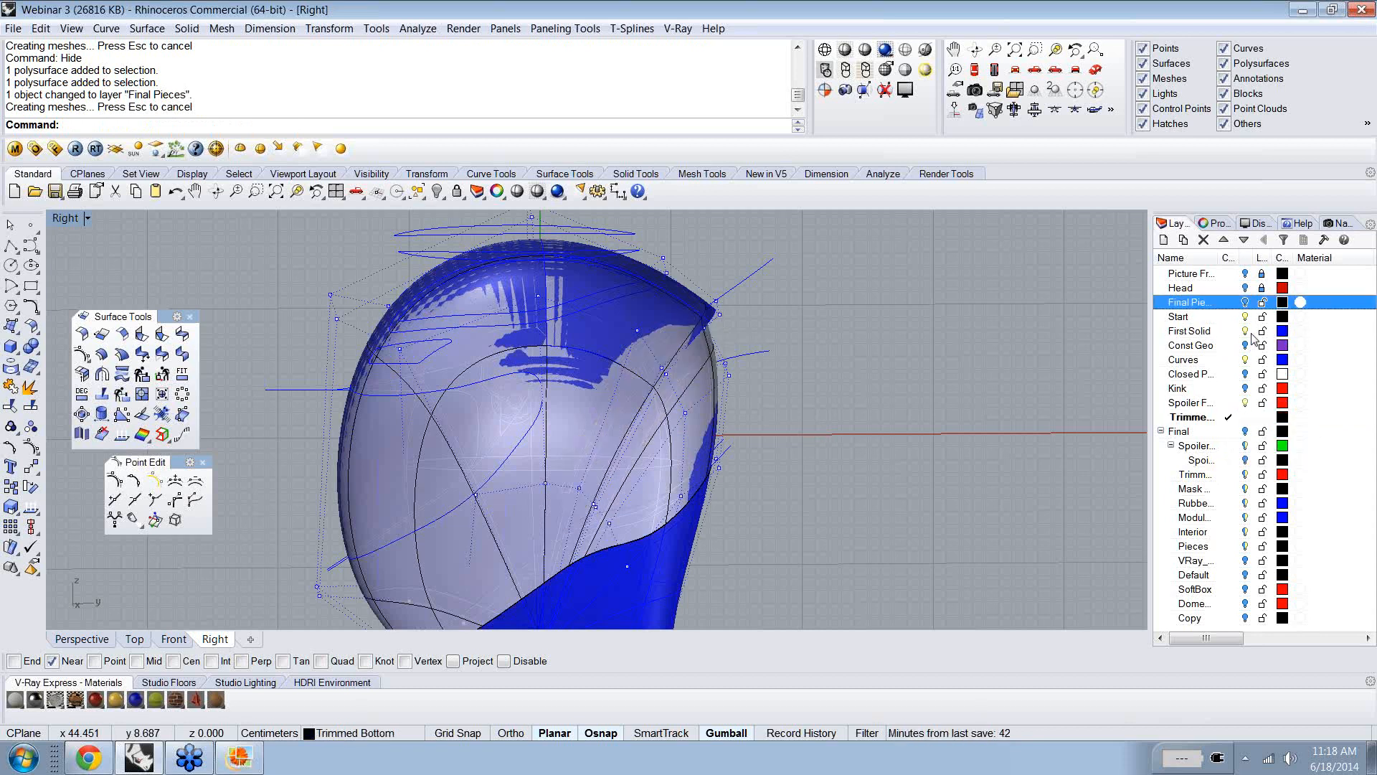
{"action": "left_click", "coordinate": [1245, 316]}
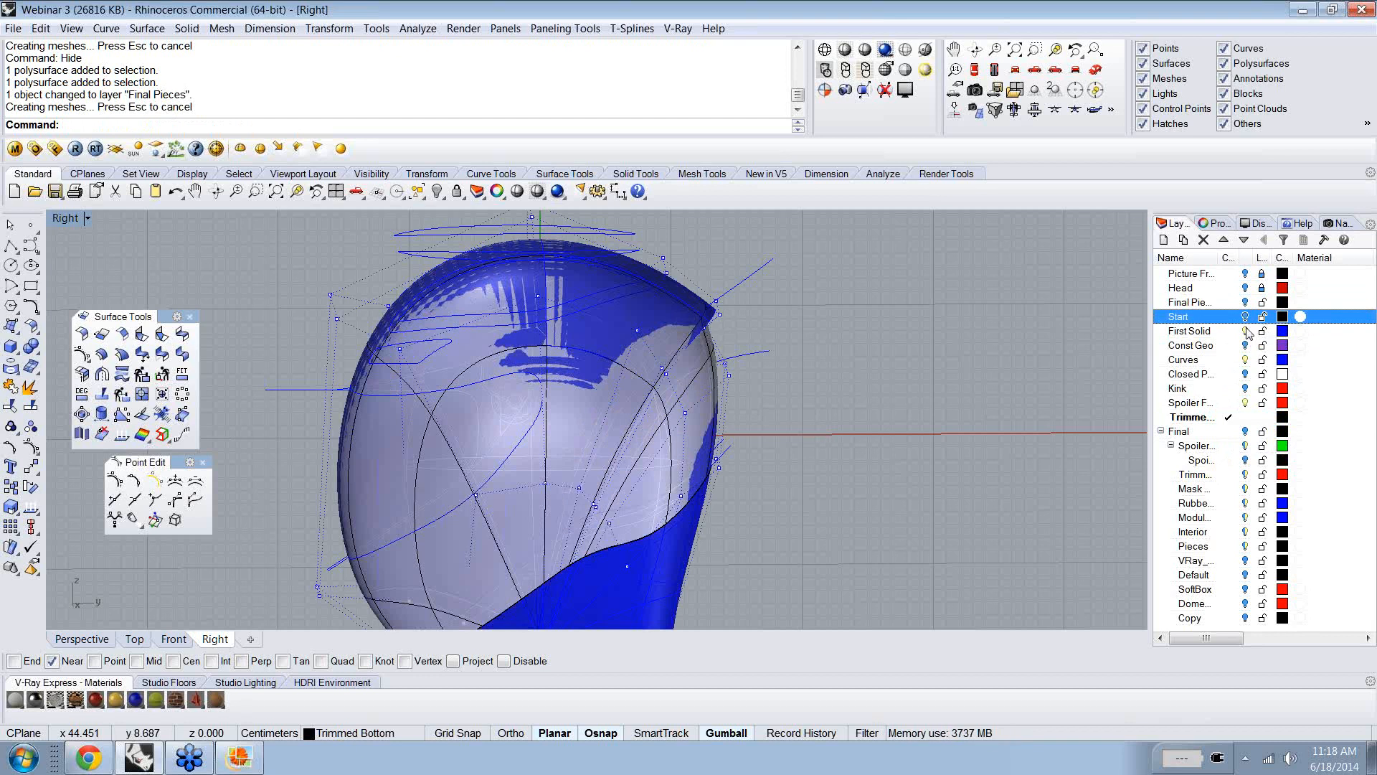
{"action": "left_click", "coordinate": [1246, 330]}
{"action": "left_click", "coordinate": [1246, 331]}
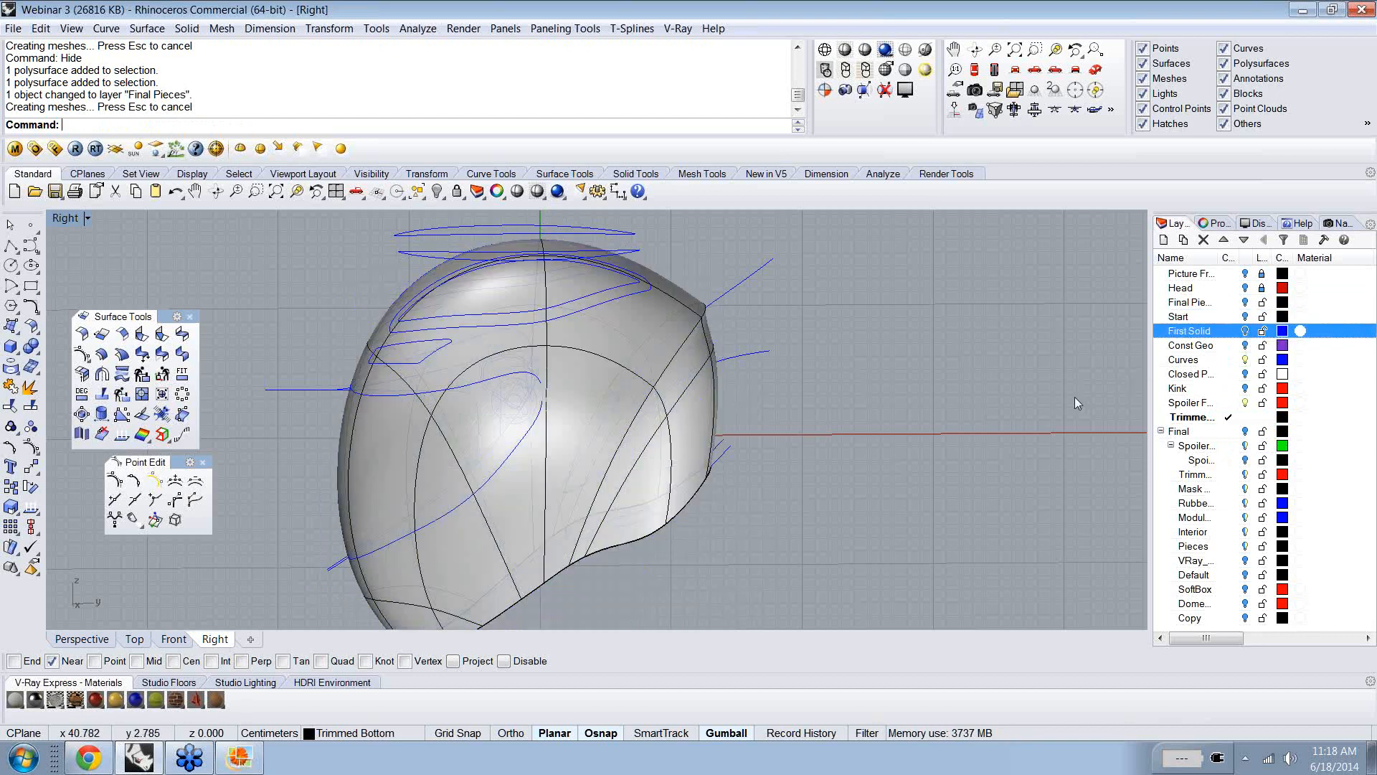
{"action": "right_click_drag", "start_coordinate": [897, 424], "coordinate": [871, 409], "text": "ctrl+shift"}
{"action": "right_click_drag", "start_coordinate": [817, 458], "coordinate": [884, 437]}
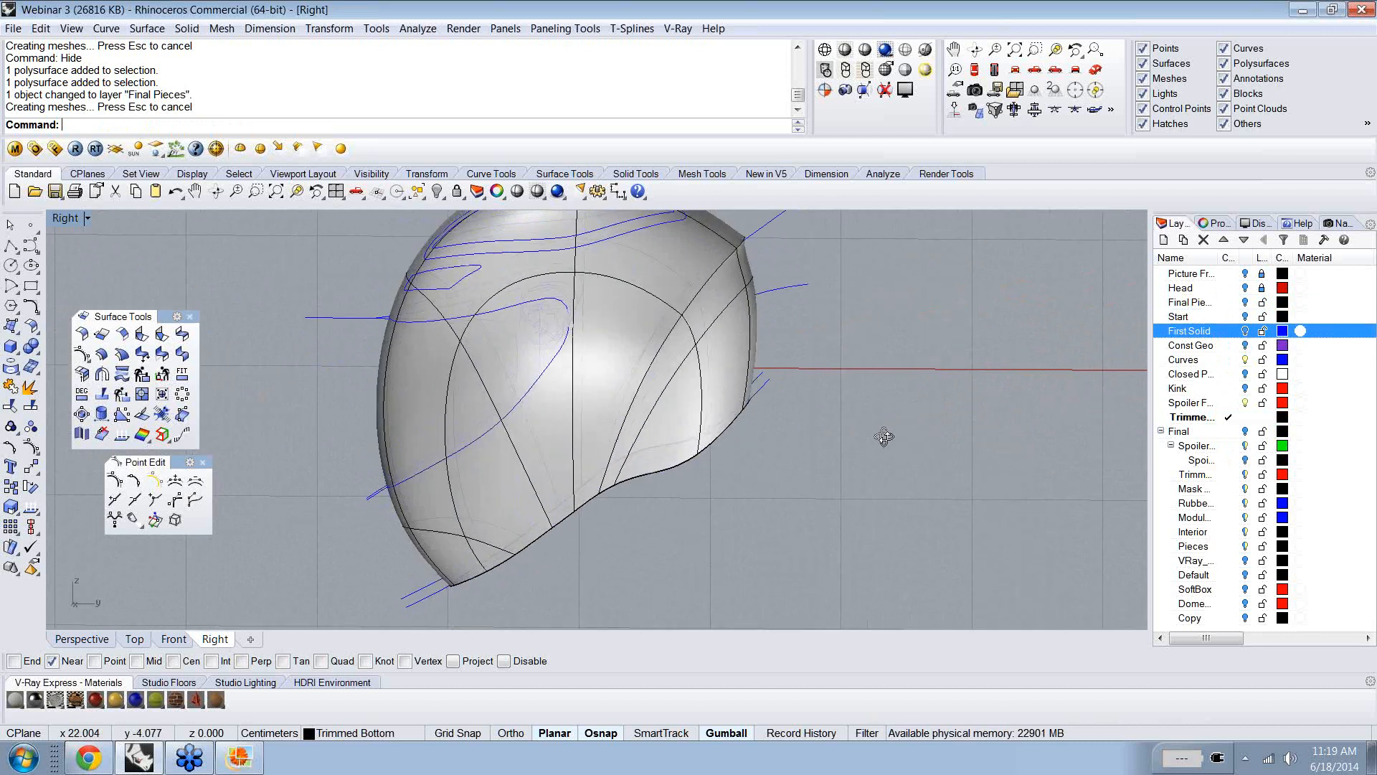
- Untrim the bottom edge of the helmet shell to restore its full closed lower surface
{"action": "right_click_drag", "start_coordinate": [883, 437], "coordinate": [882, 437], "text": "ctrl+shift"}
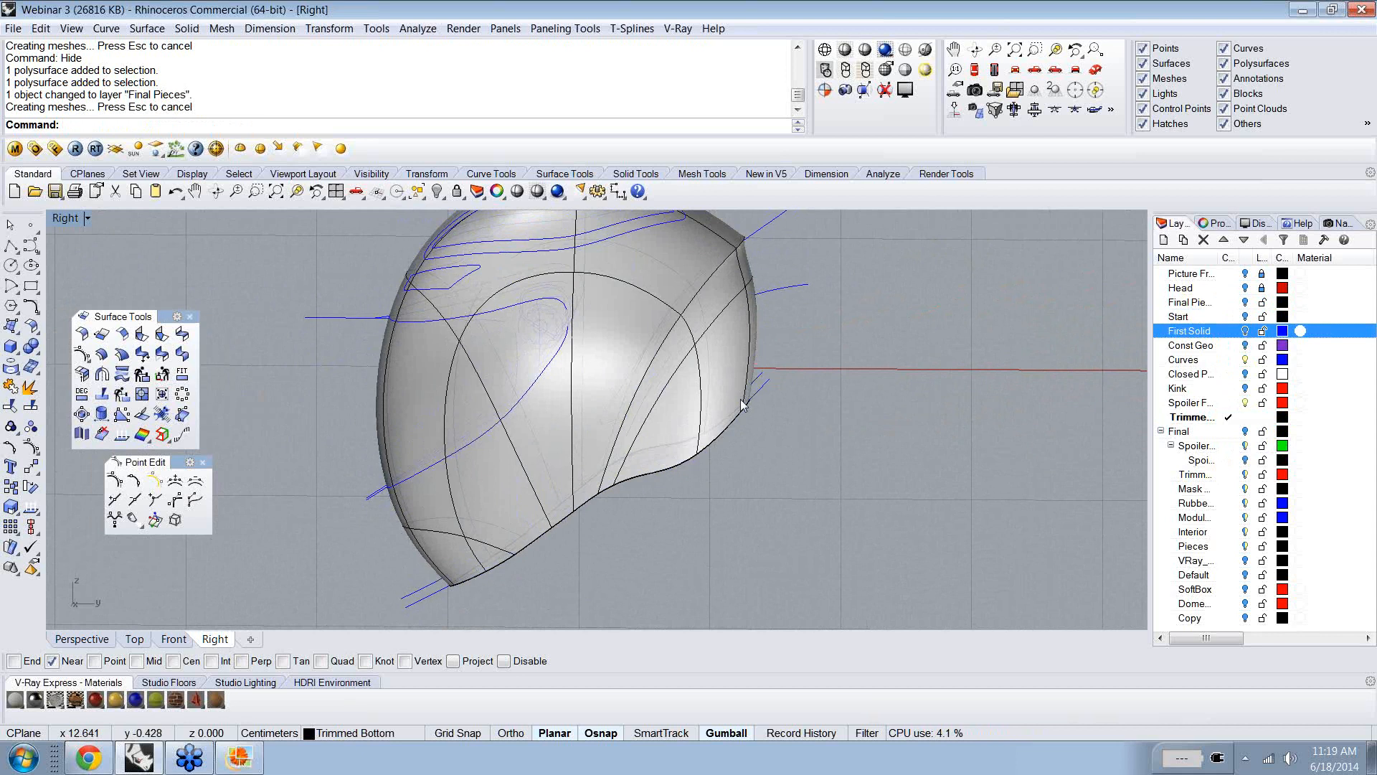
{"action": "right_click_drag", "start_coordinate": [742, 405], "coordinate": [746, 393], "text": "ctrl+shift"}
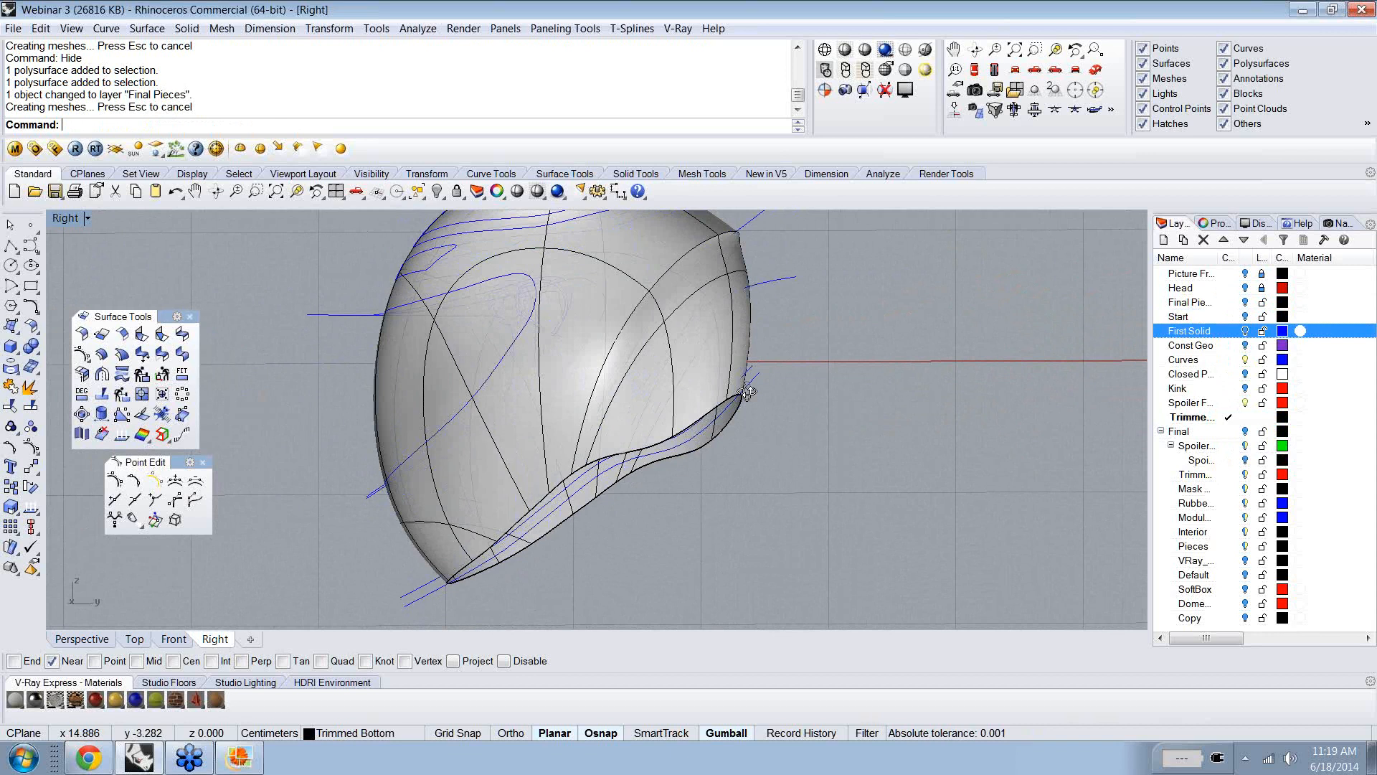
{"action": "type", "text": "Untrim"}
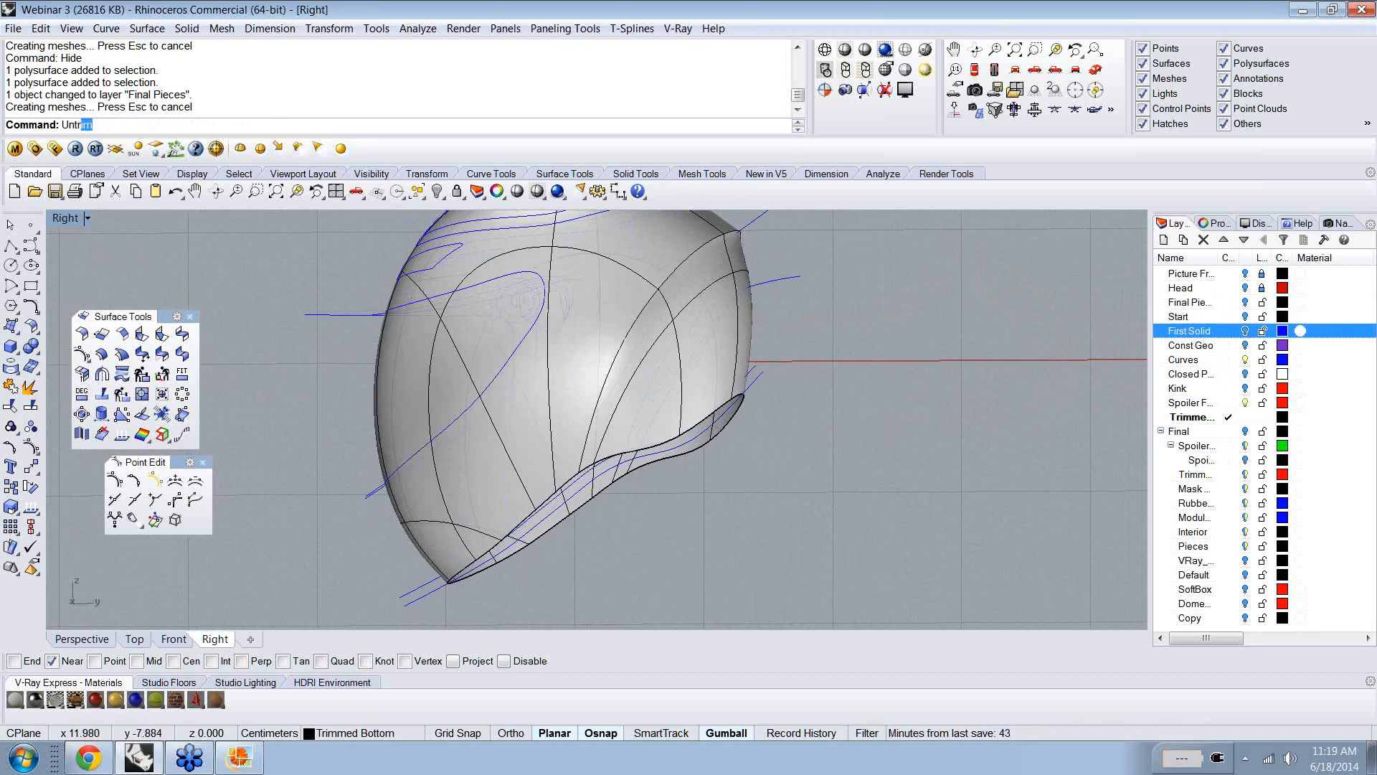
{"action": "key", "text": "Return"}
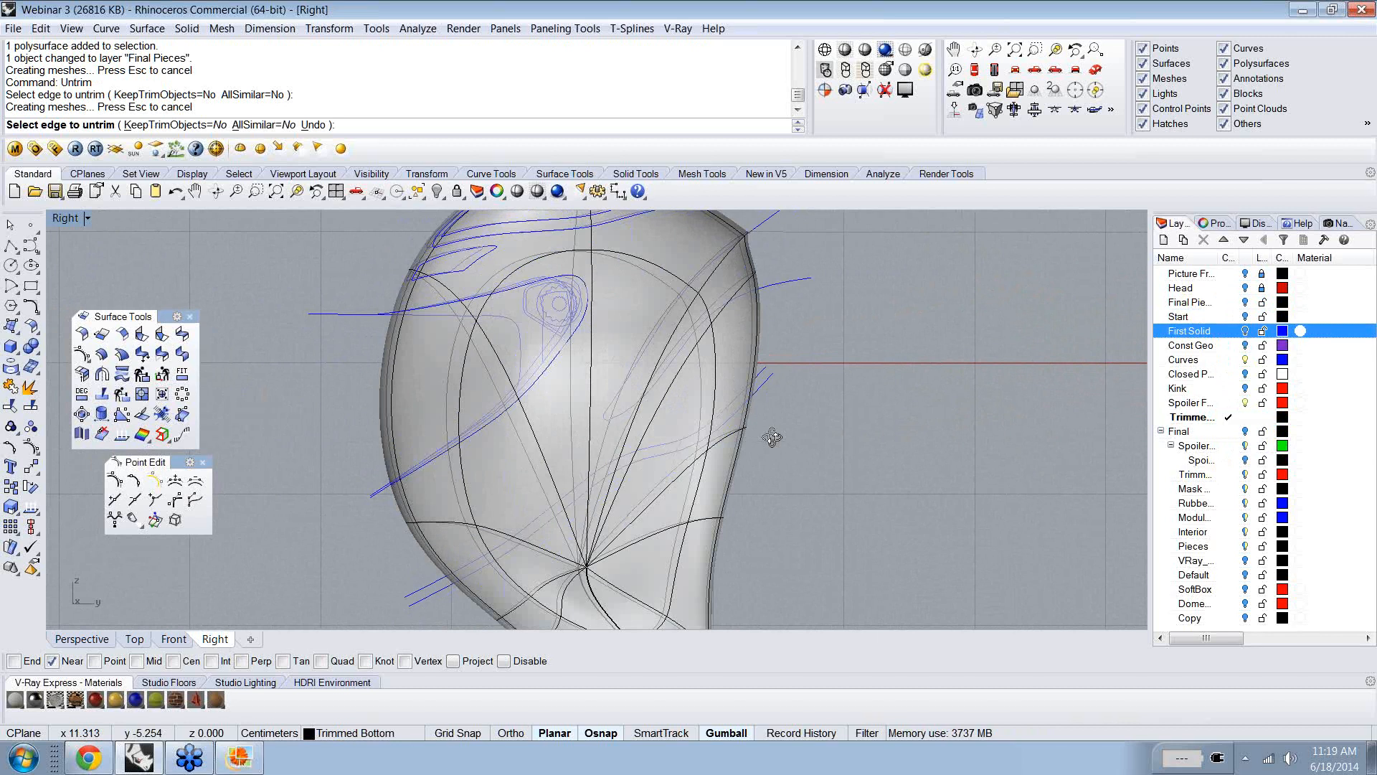
{"action": "right_click_drag", "start_coordinate": [772, 437], "coordinate": [803, 422]}
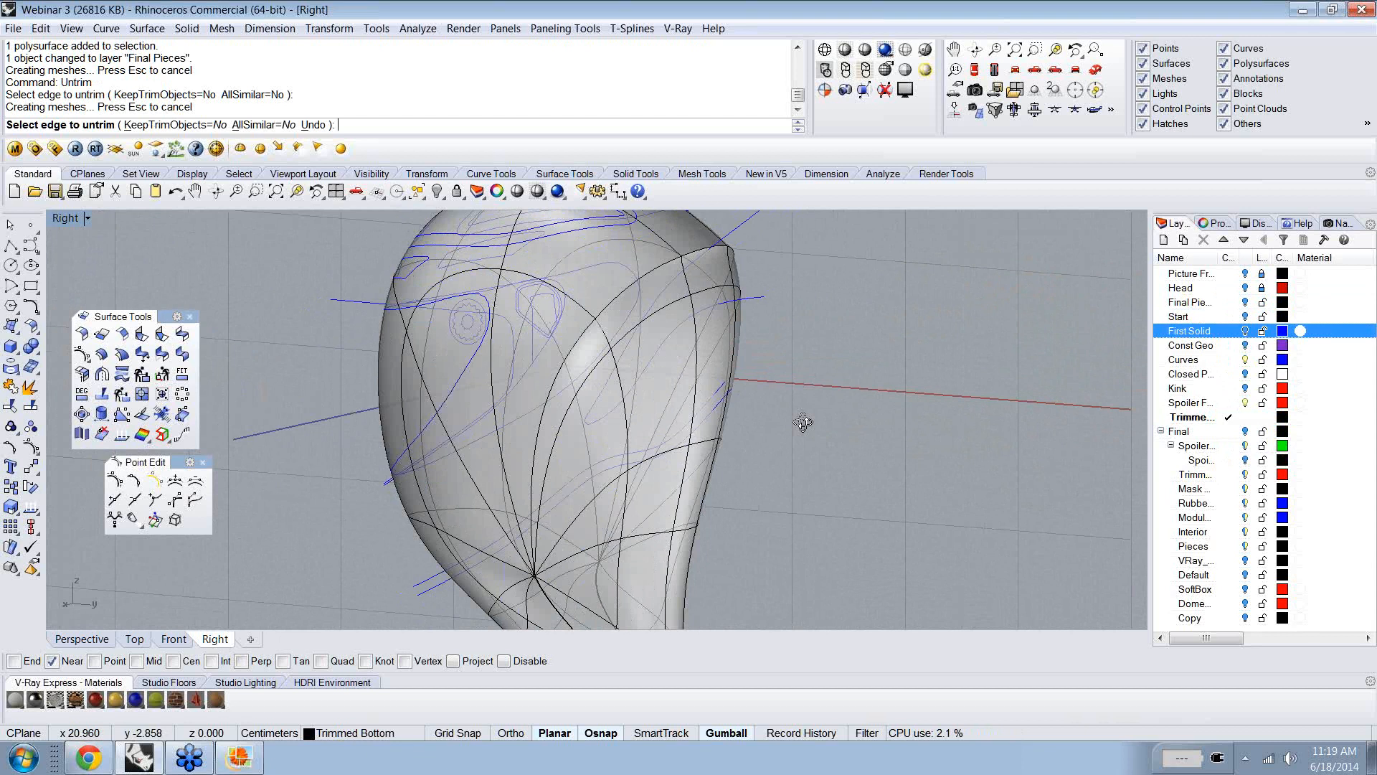
{"action": "right_click_drag", "start_coordinate": [803, 422], "coordinate": [746, 393]}
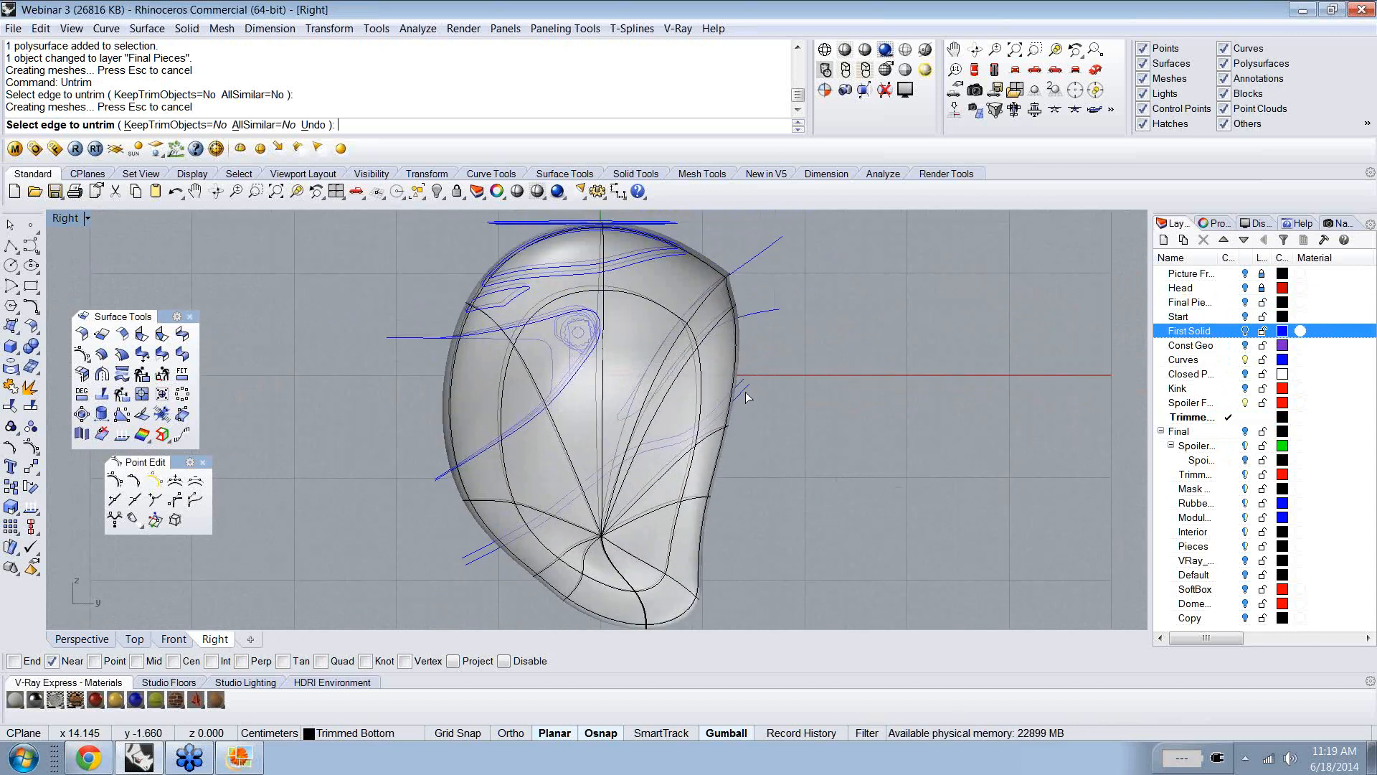
{"action": "right_click", "coordinate": [745, 391]}
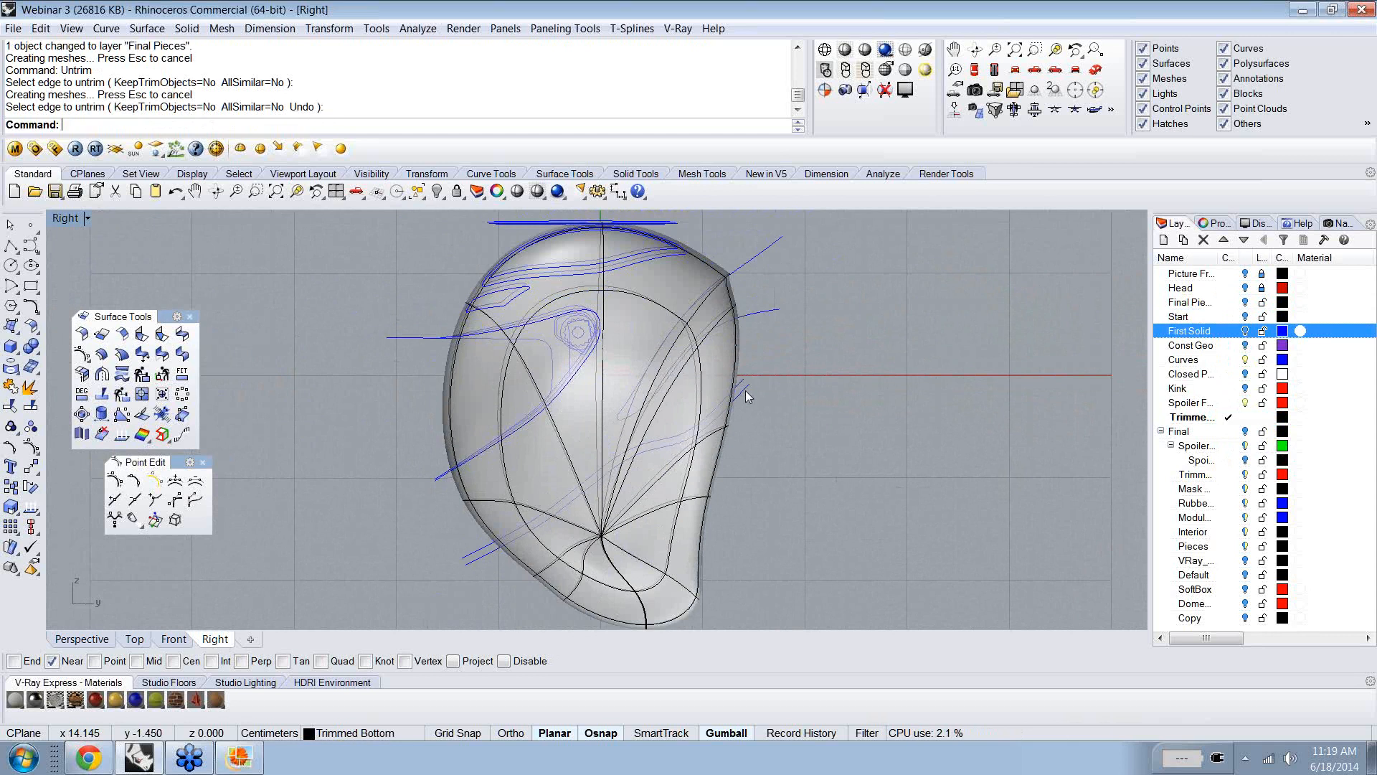
- Wire-cut the shell all the way through with the bottom profile curve, keeping all pieces, and delete the lower piece
{"action": "left_click", "coordinate": [743, 391]}
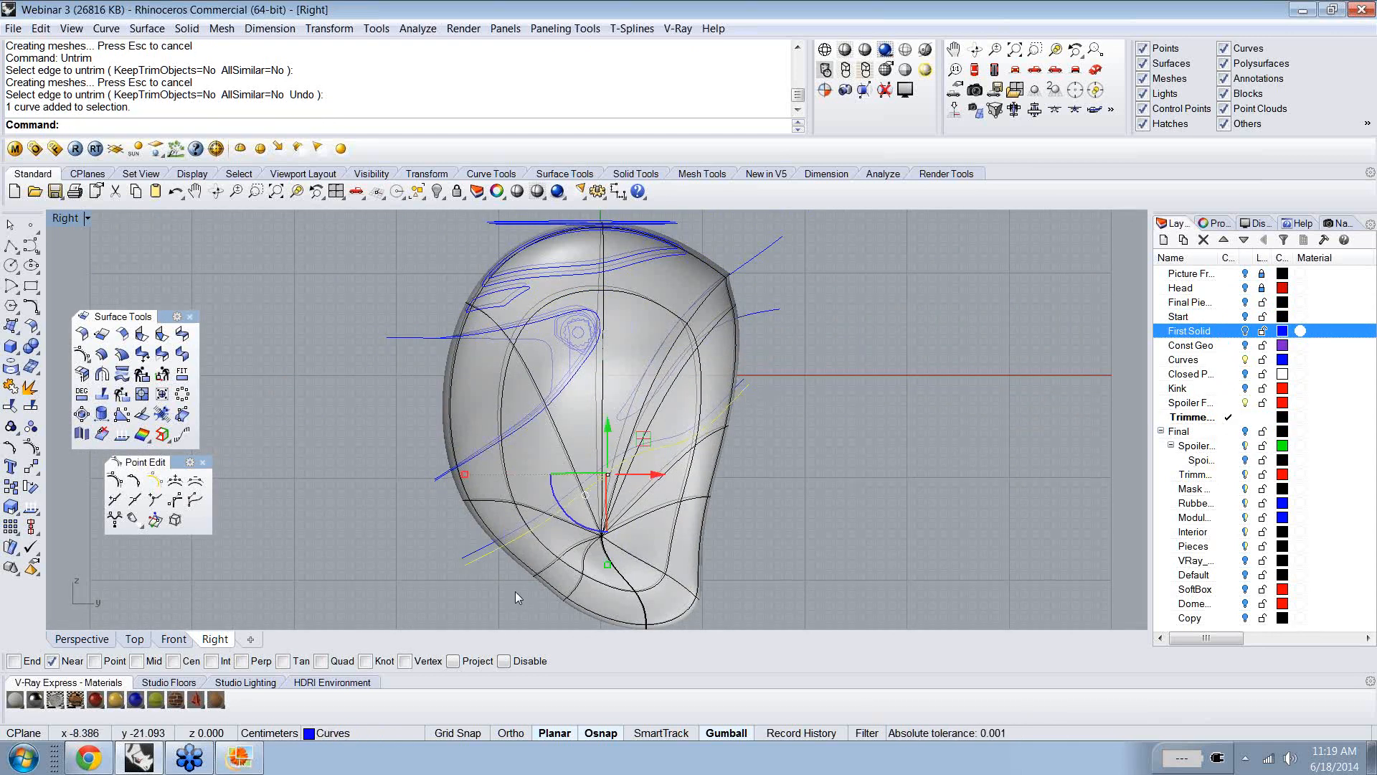
{"action": "type", "text": "WireCu"}
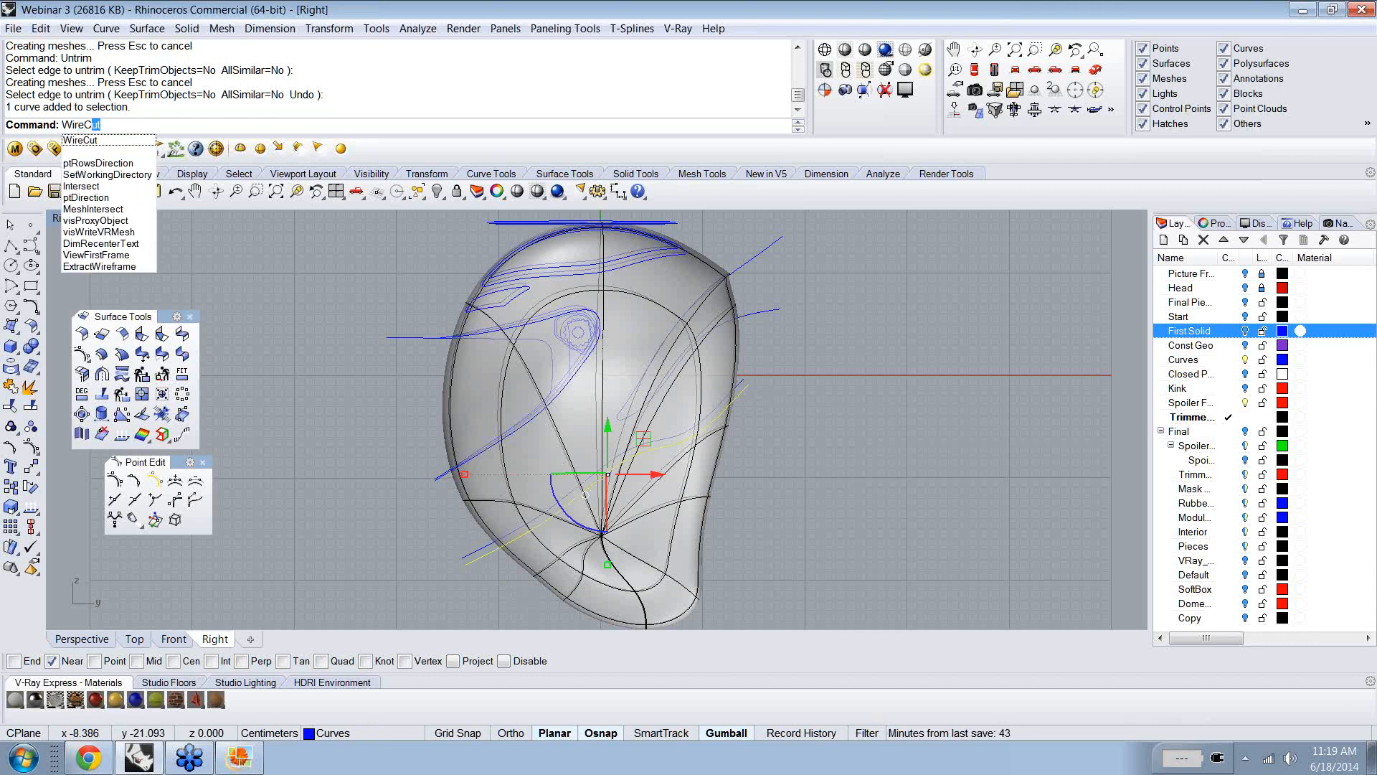
{"action": "key", "text": "Return"}
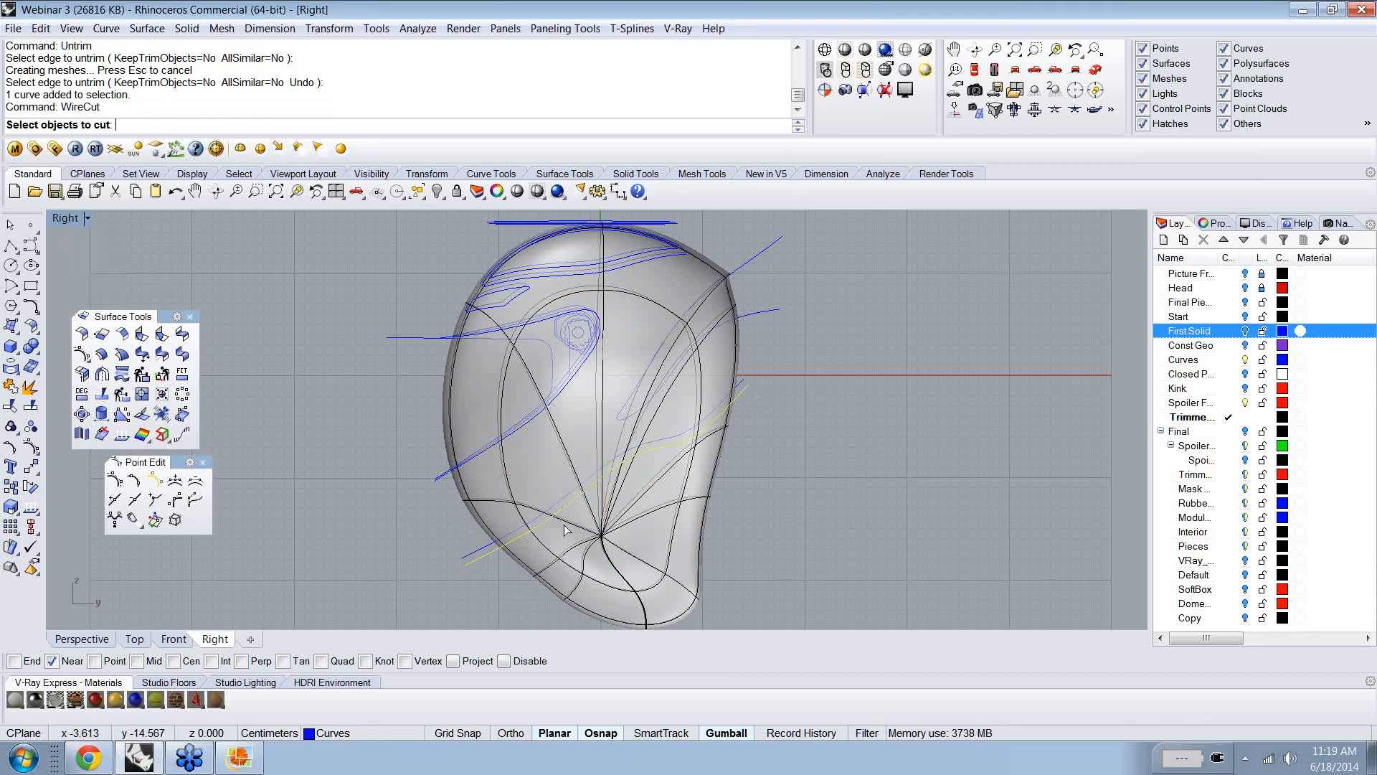
{"action": "left_click", "coordinate": [569, 531]}
{"action": "key", "text": "Return"}
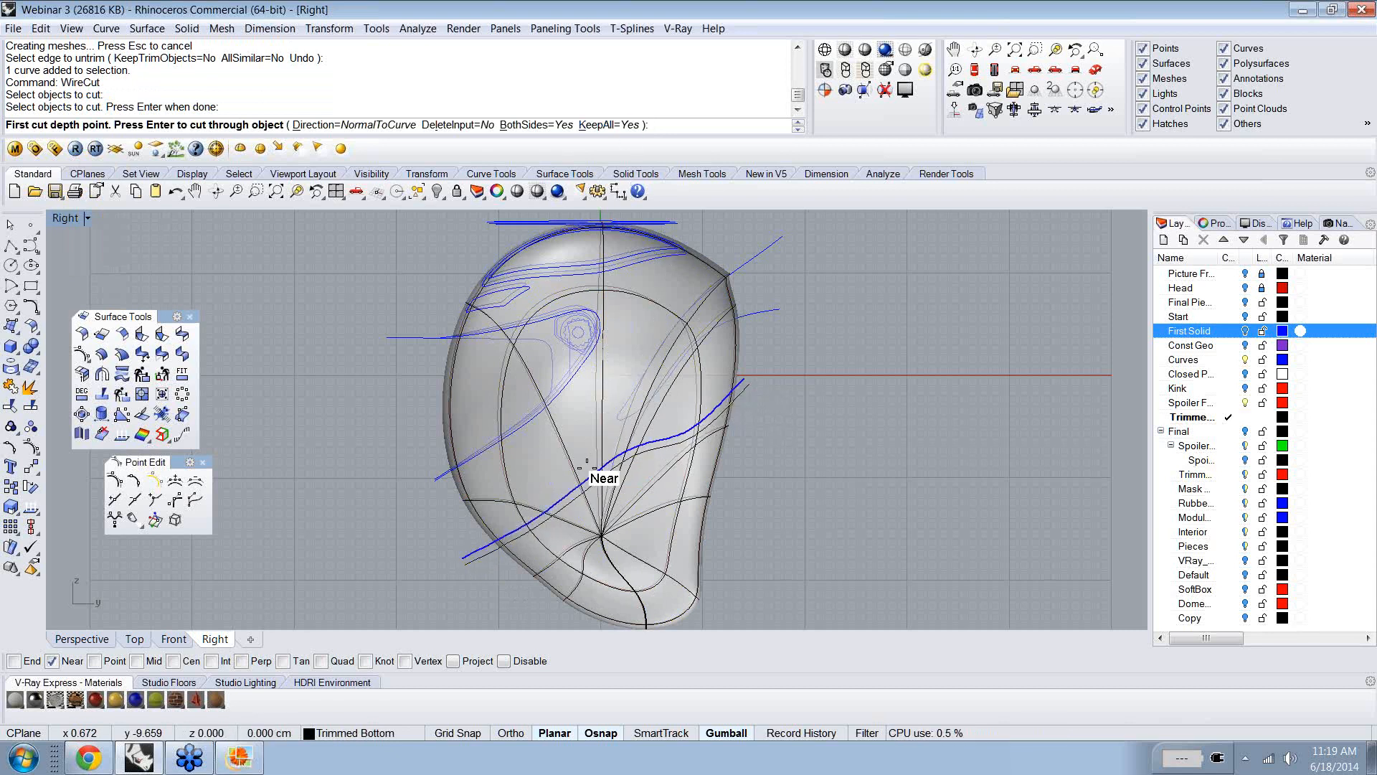
{"action": "key", "text": "Return"}
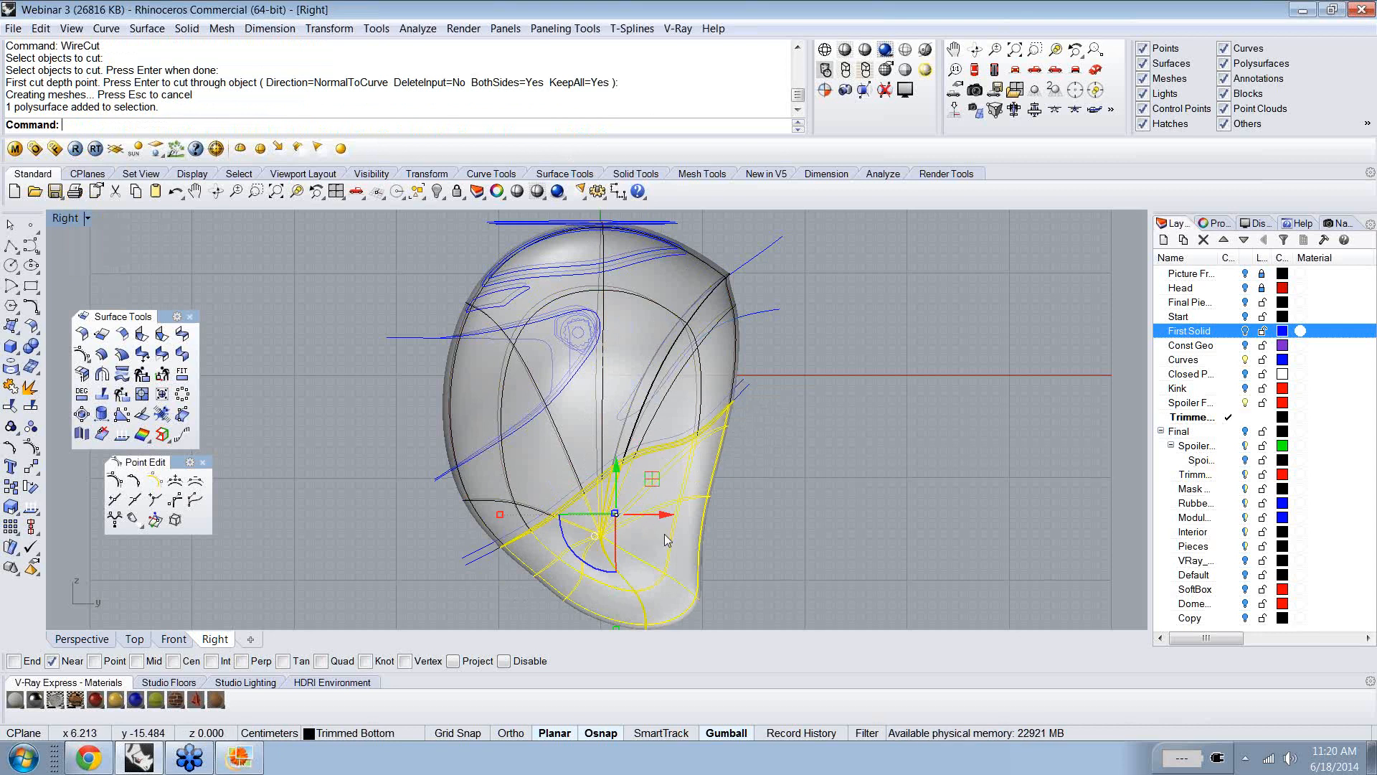
{"action": "key", "text": "Delete"}
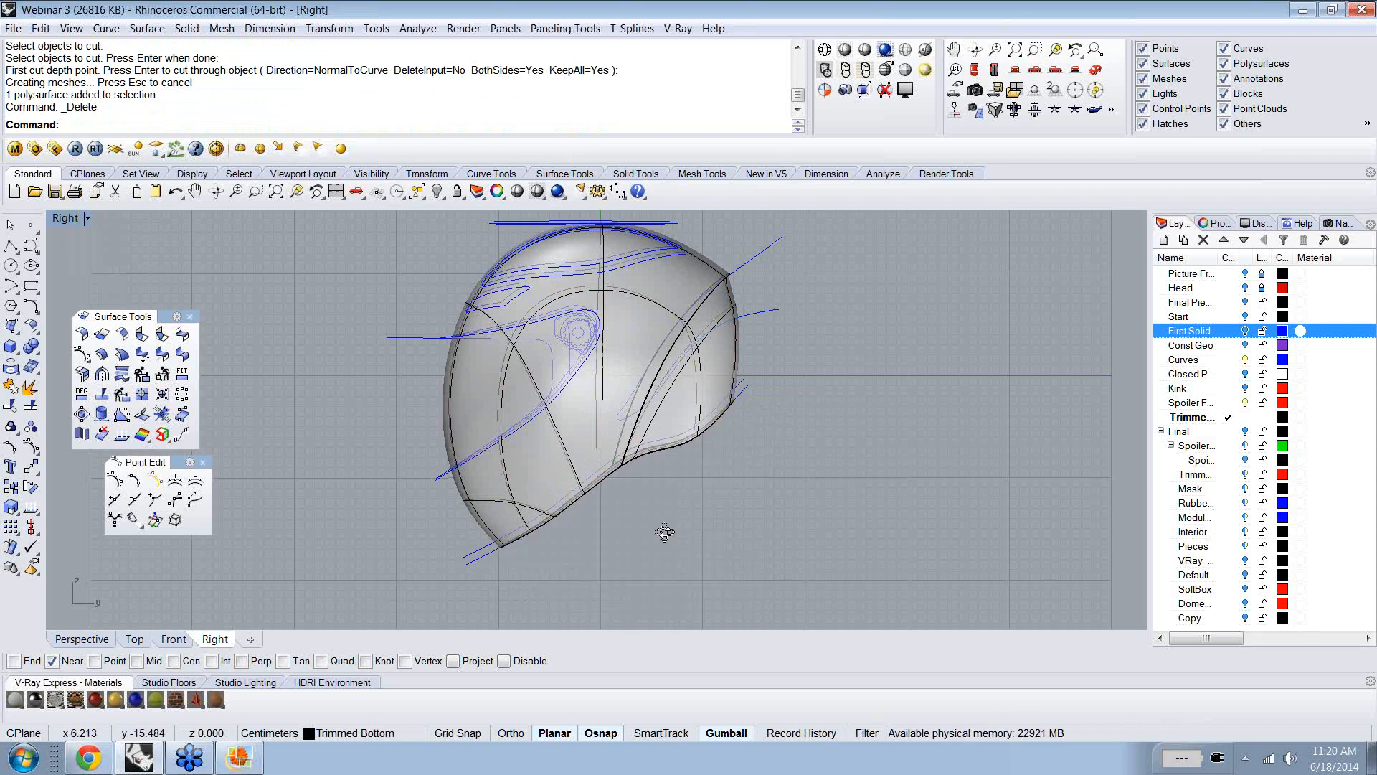
- Select the cut helmet solid, copy it in place, and clear the selection
{"action": "right_click_drag", "start_coordinate": [663, 529], "coordinate": [615, 411], "text": "ctrl+shift"}
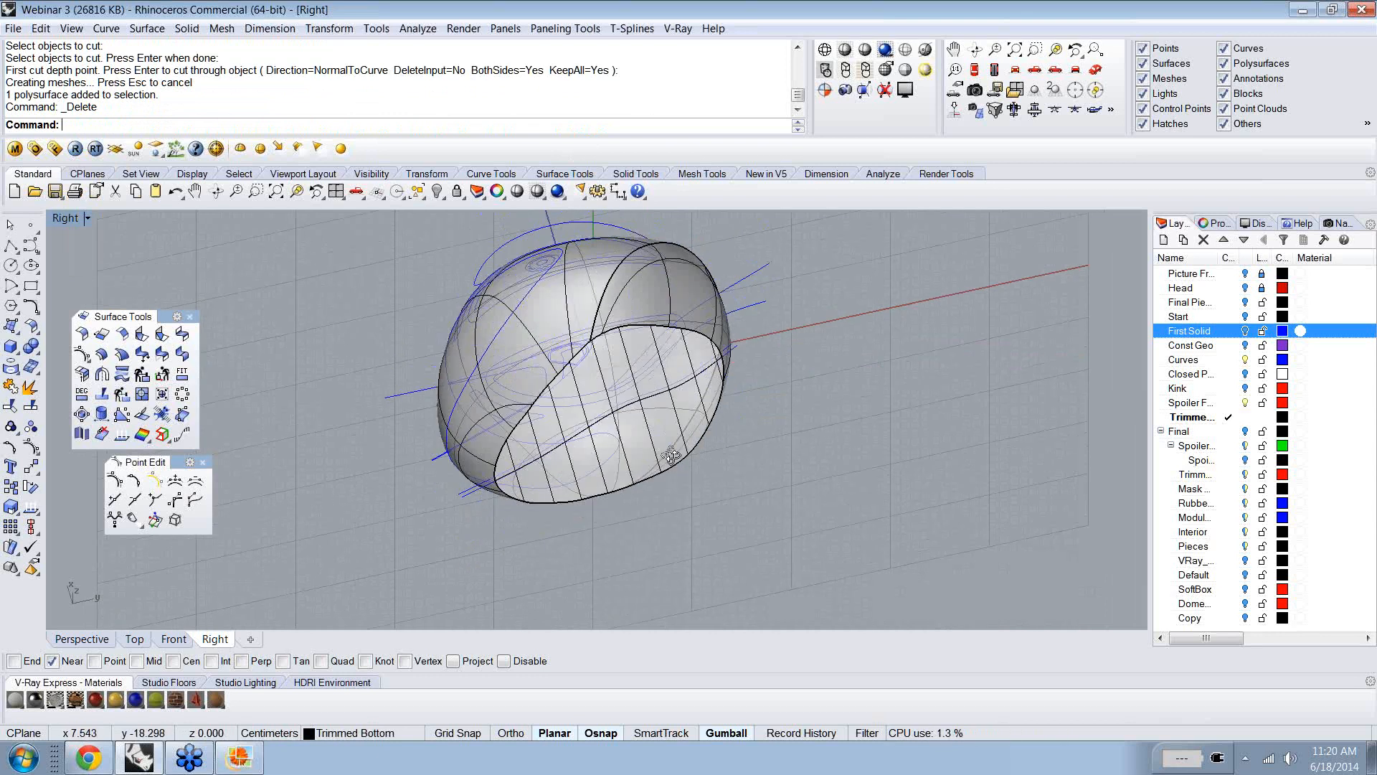
{"action": "right_click_drag", "start_coordinate": [671, 455], "coordinate": [617, 429], "text": "ctrl+shift"}
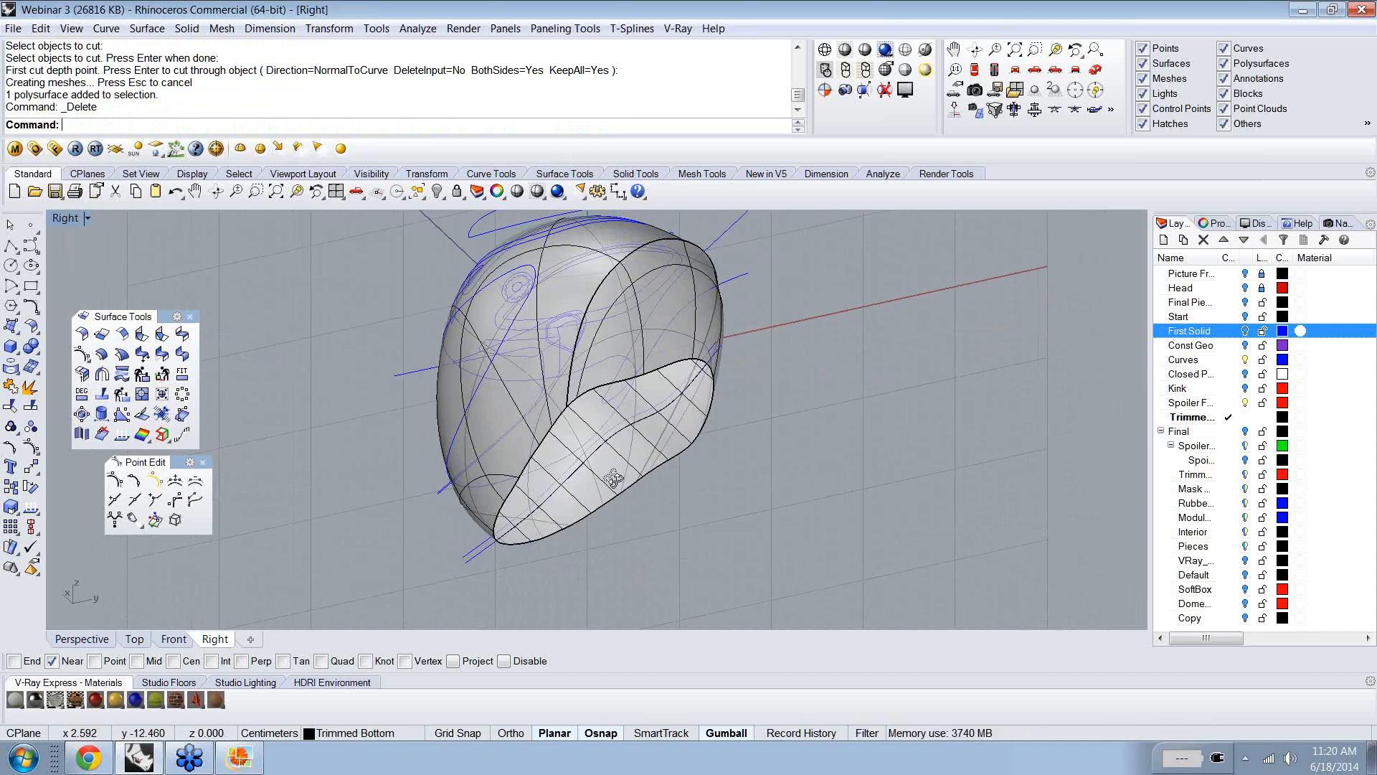
{"action": "right_click_drag", "start_coordinate": [614, 478], "coordinate": [695, 489], "text": "ctrl+shift"}
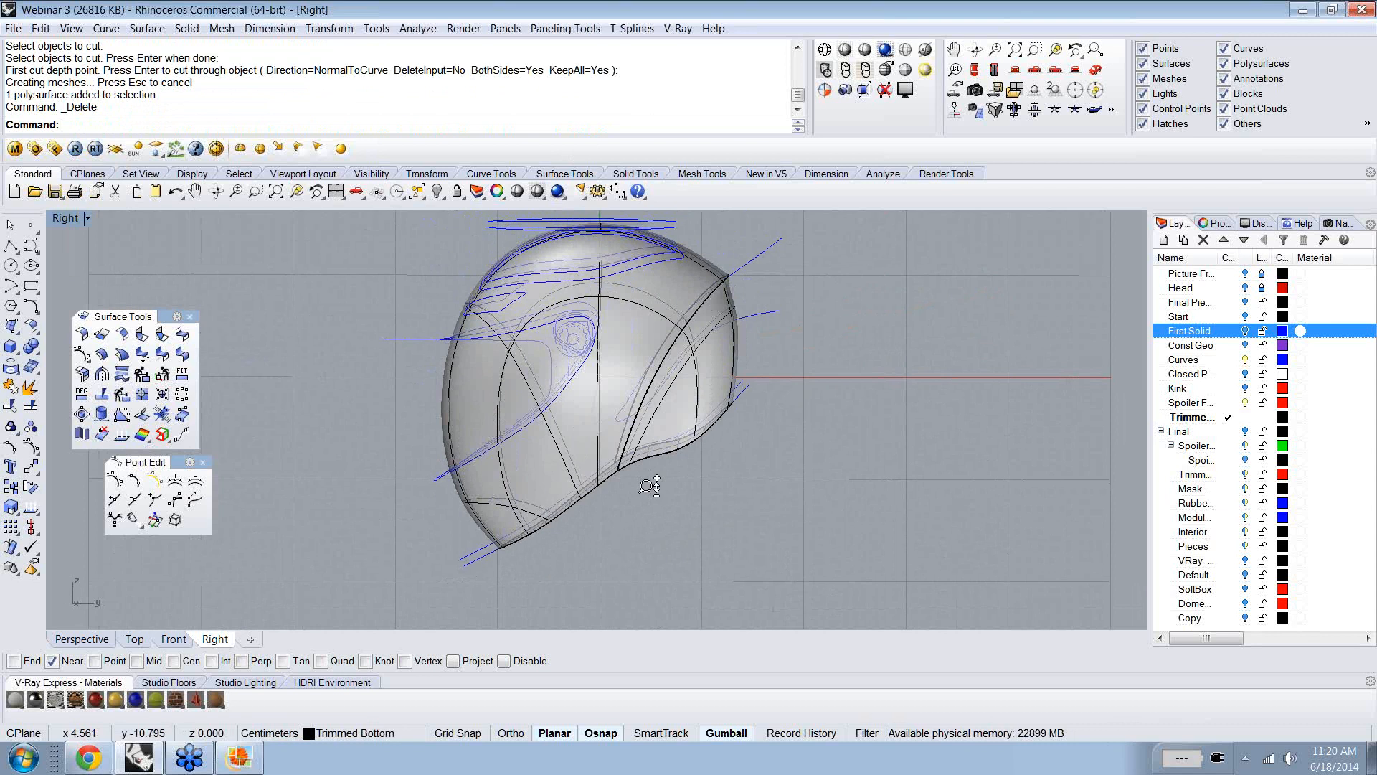
{"action": "scroll", "coordinate": [647, 487], "scroll_direction": "up", "scroll_amount": 2}
{"action": "right_click_drag", "start_coordinate": [644, 475], "coordinate": [655, 474], "text": "ctrl+shift"}
{"action": "left_click", "coordinate": [557, 441]}
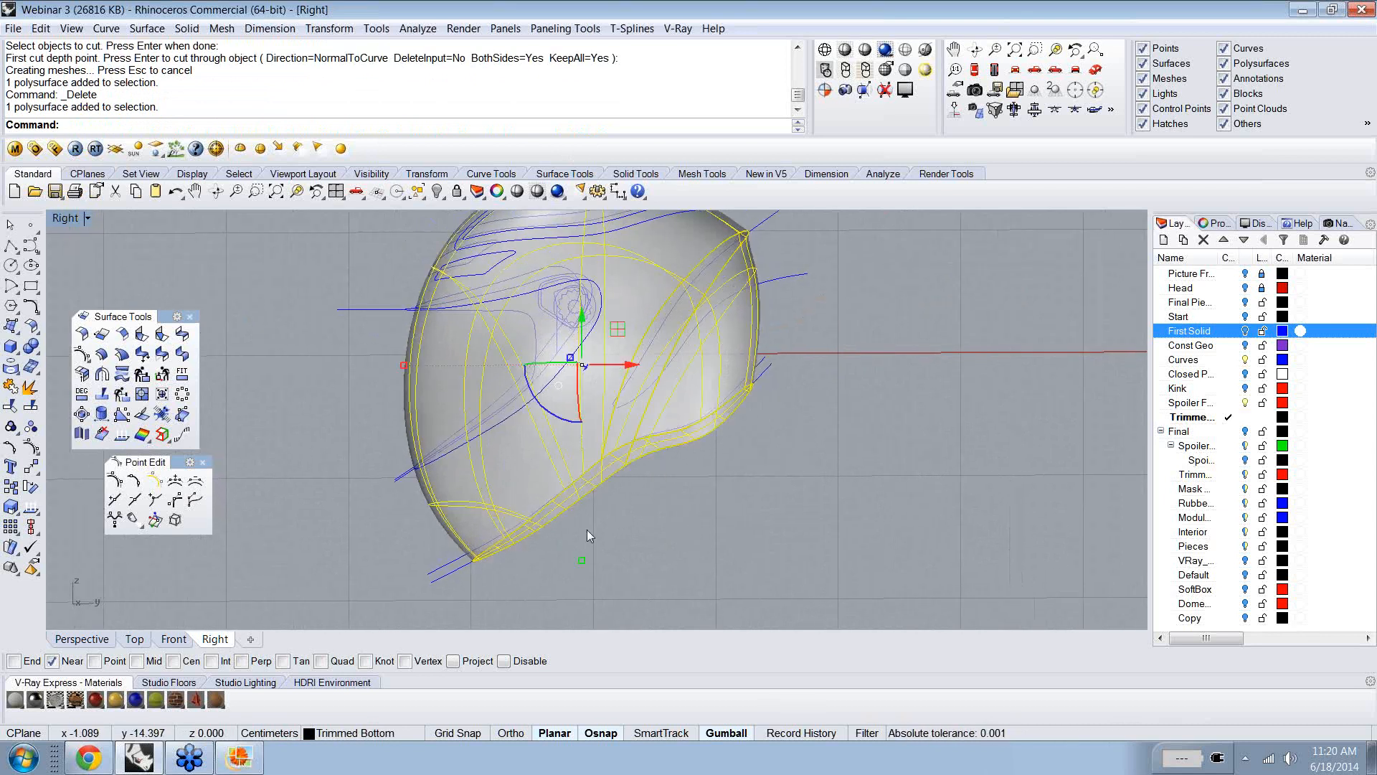
{"action": "right_click", "coordinate": [10, 488]}
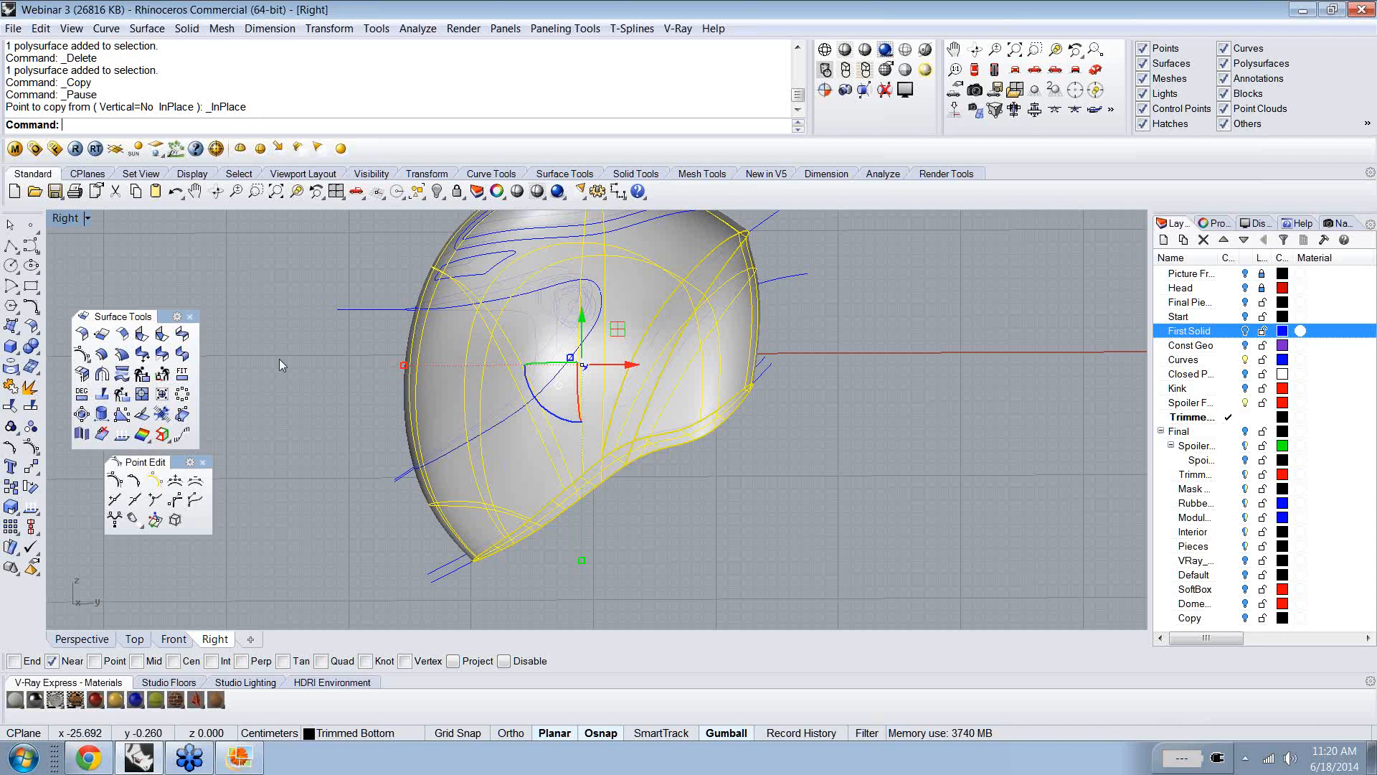
{"action": "left_click", "coordinate": [751, 469]}
- Lock one of the two coincident helmet solids, and check that the other can still be selected
{"action": "right_click_drag", "start_coordinate": [751, 469], "coordinate": [583, 389], "text": "ctrl+shift"}
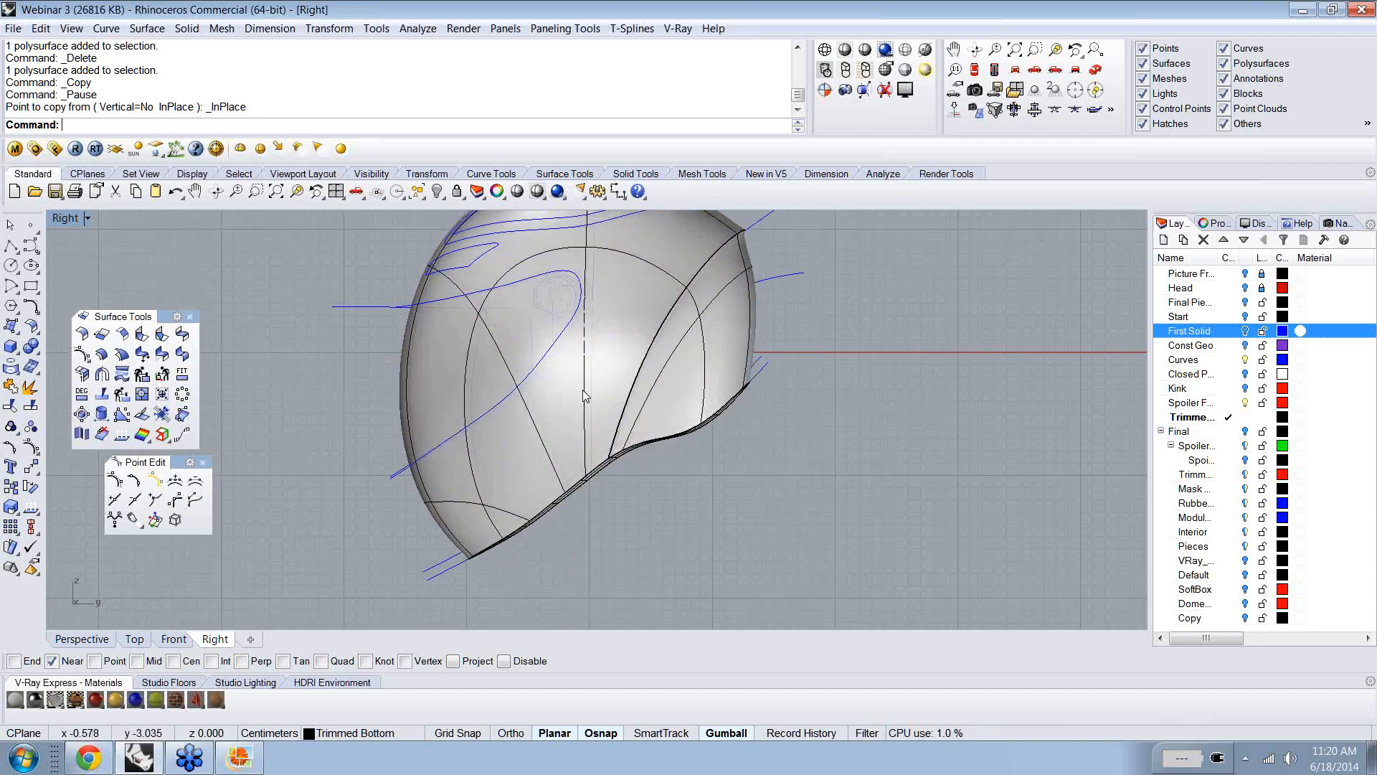
{"action": "left_click", "coordinate": [583, 390]}
{"action": "left_click", "coordinate": [649, 434]}
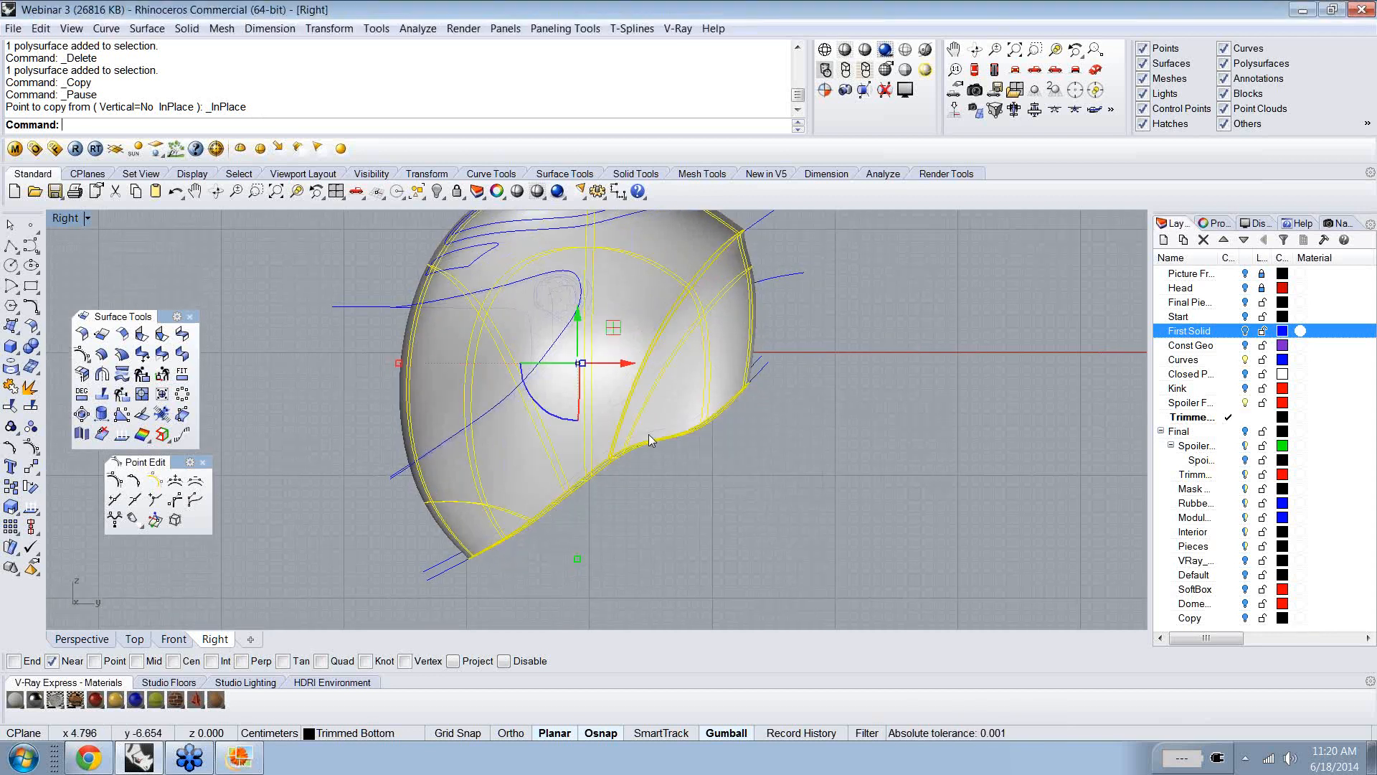
{"action": "type", "text": "Lock"}
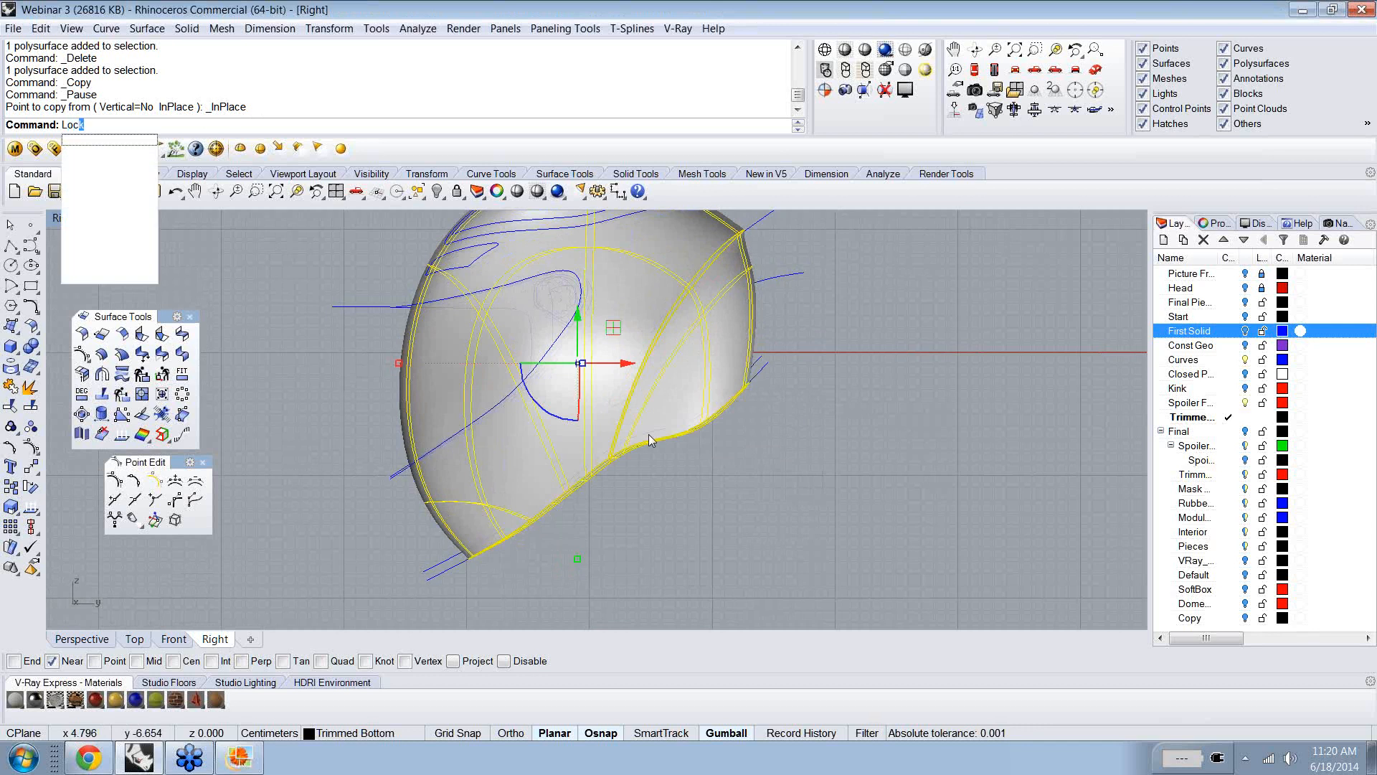
{"action": "key", "text": "Return"}
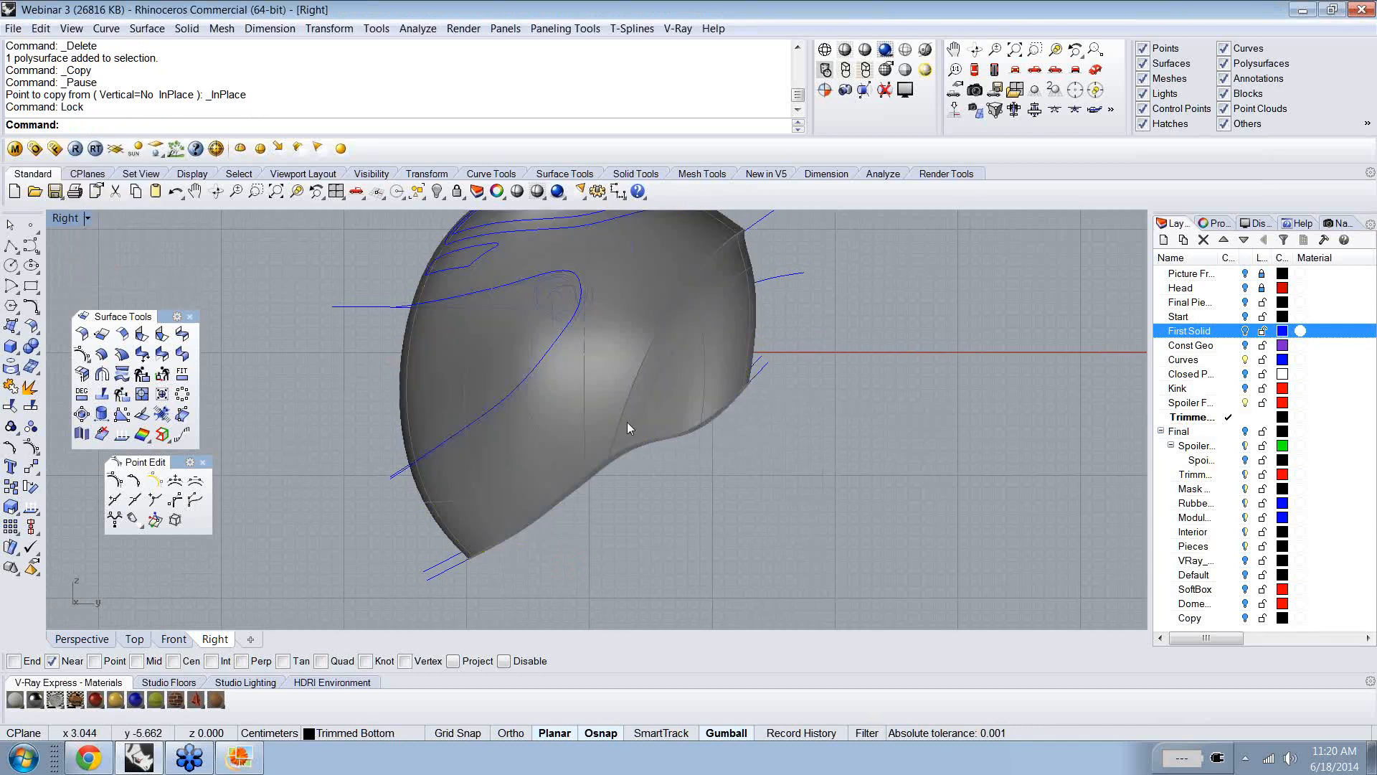
{"action": "left_click", "coordinate": [627, 422]}
{"action": "left_click", "coordinate": [666, 492]}
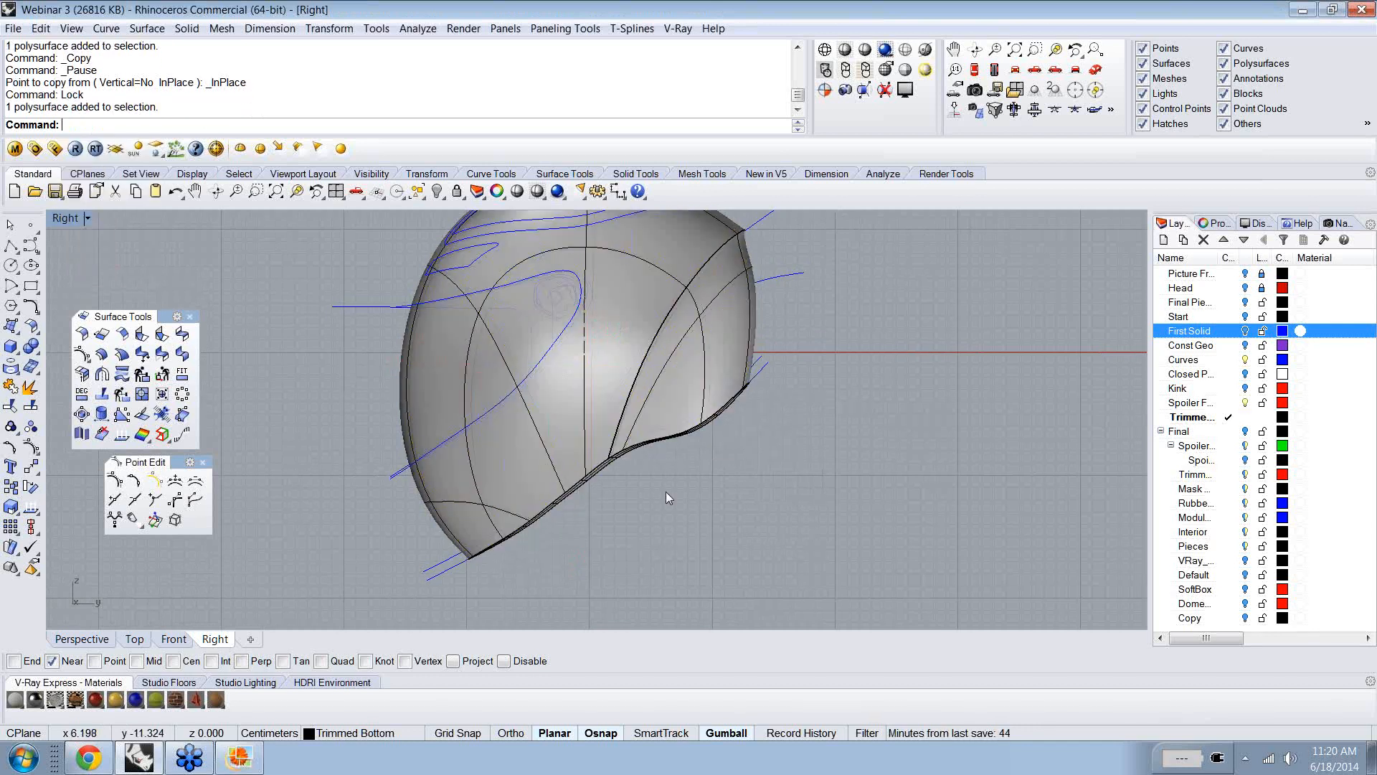
- Trim the unlocked helmet polysurface with the inner visor curve, removing everything outside the visor opening
{"action": "right_click_drag", "start_coordinate": [668, 492], "coordinate": [674, 496], "text": "ctrl+shift"}
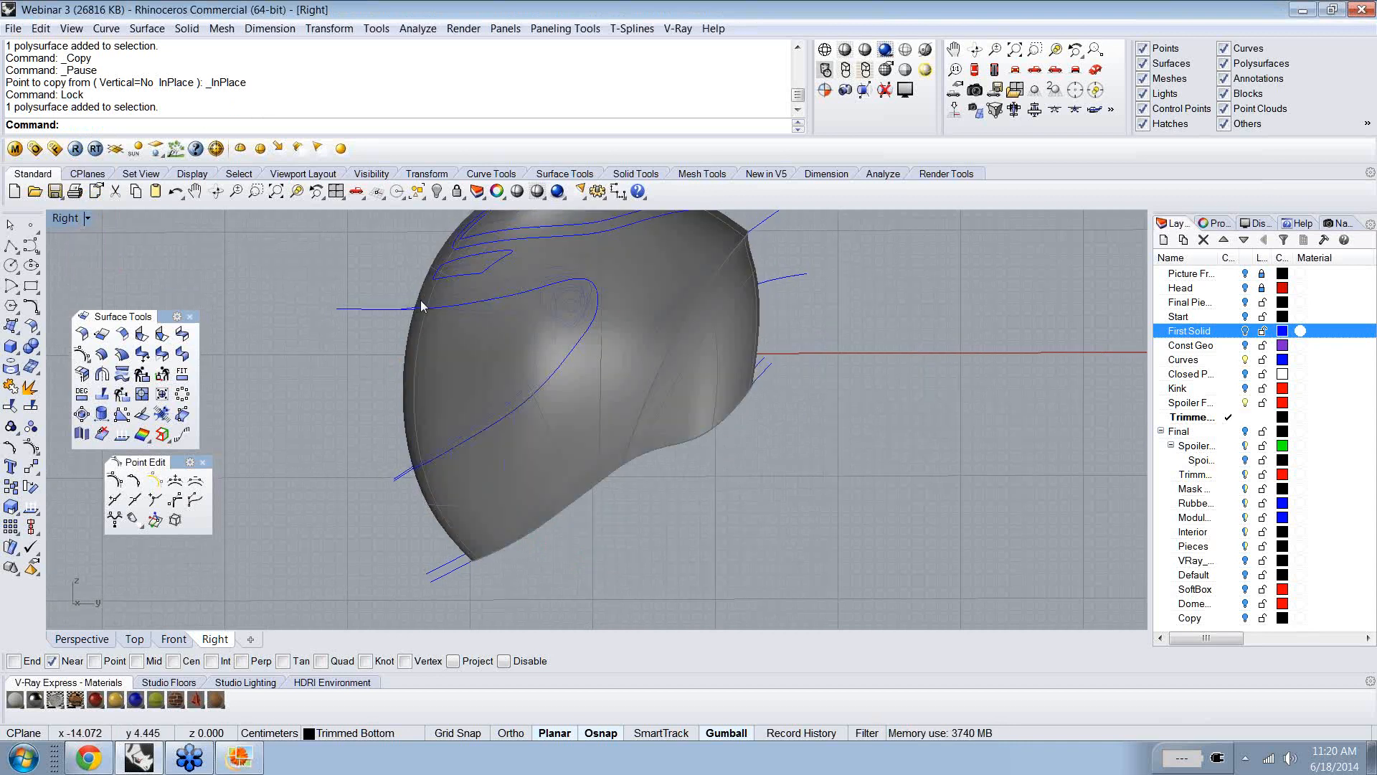
{"action": "left_click", "coordinate": [363, 308]}
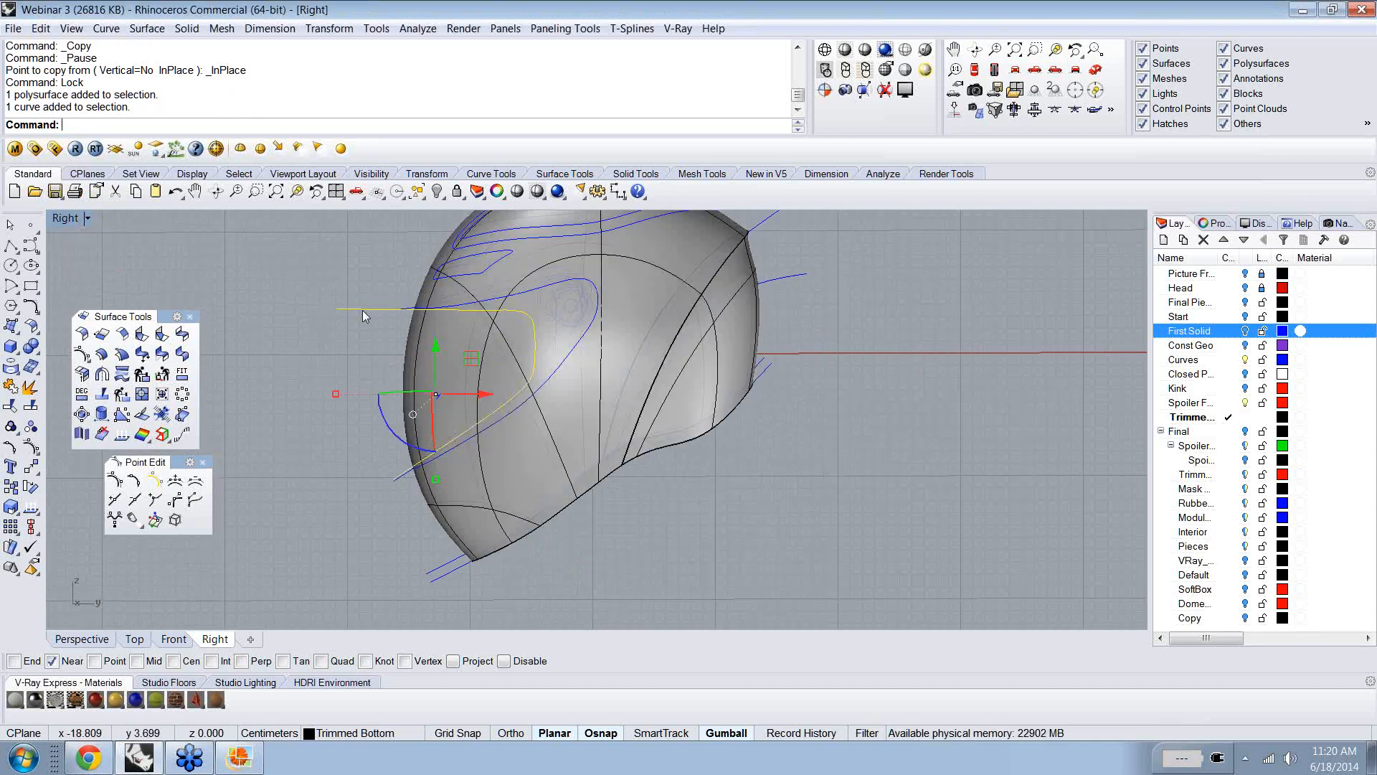
{"action": "left_click", "coordinate": [466, 309]}
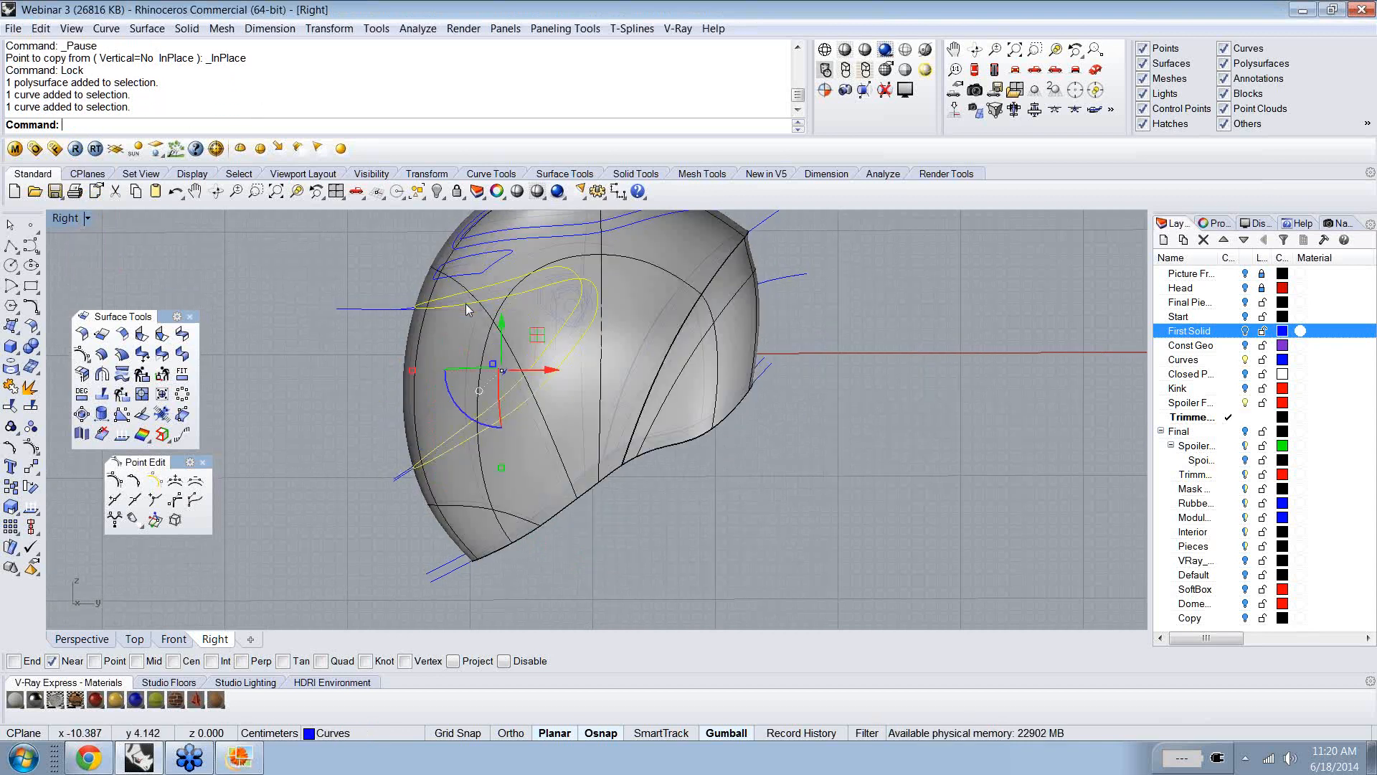
{"action": "left_click", "coordinate": [412, 366]}
{"action": "mouse_move", "coordinate": [364, 369]}
{"action": "right_mouse_down", "text": "ctrl+shift"}
{"action": "mouse_move", "coordinate": [311, 449]}
{"action": "mouse_move", "coordinate": [274, 417]}
{"action": "mouse_move", "coordinate": [295, 421]}
{"action": "right_mouse_up", "text": "ctrl+shift"}
{"action": "type", "text": "T"}
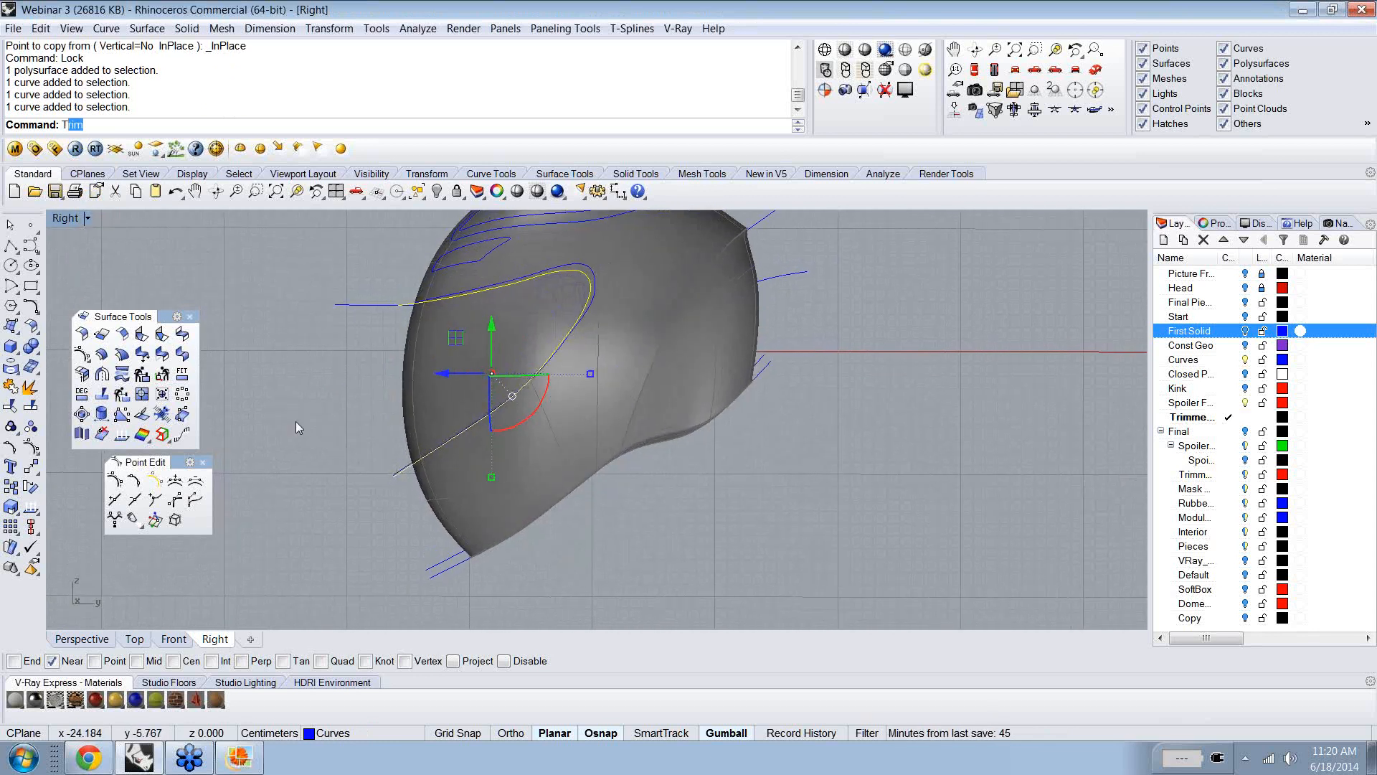
{"action": "type", "text": "rim"}
{"action": "key", "text": "Return"}
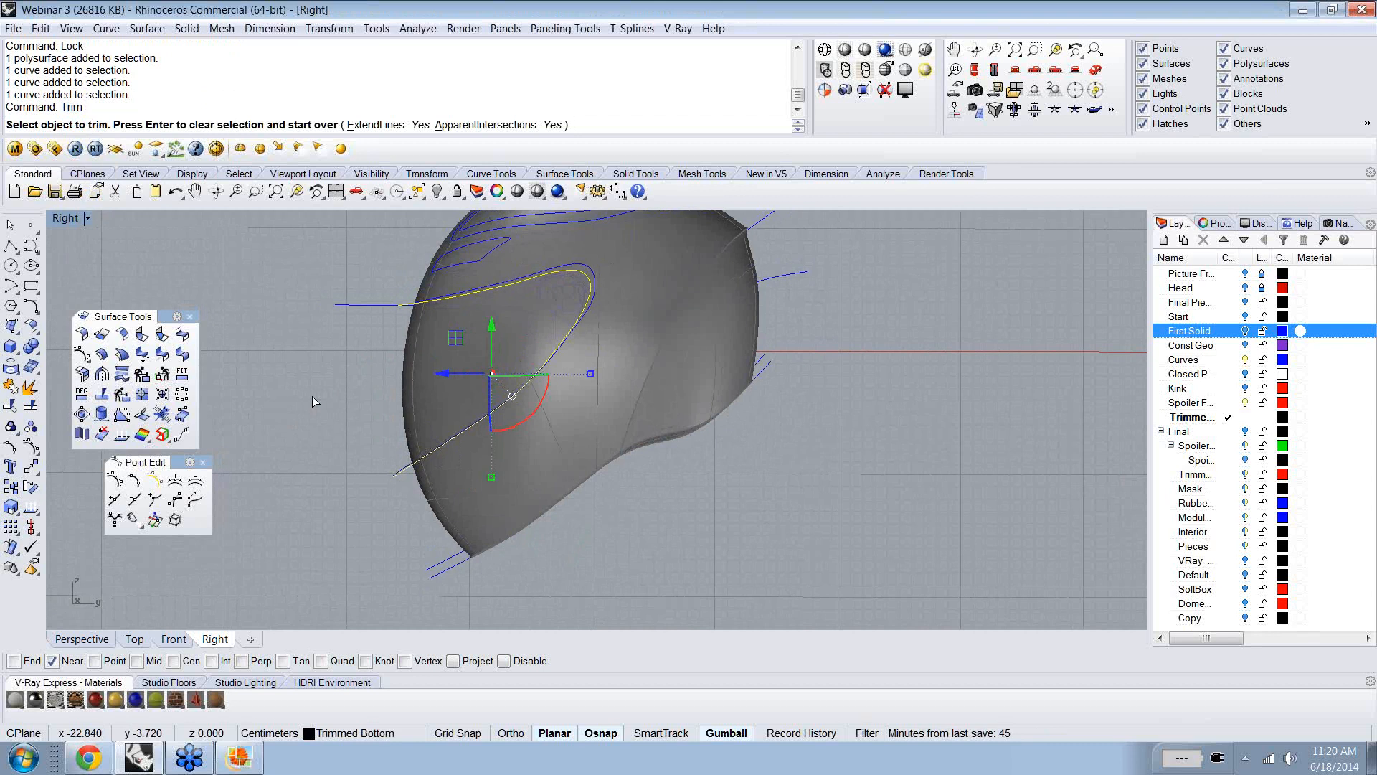
{"action": "left_click", "coordinate": [677, 393]}
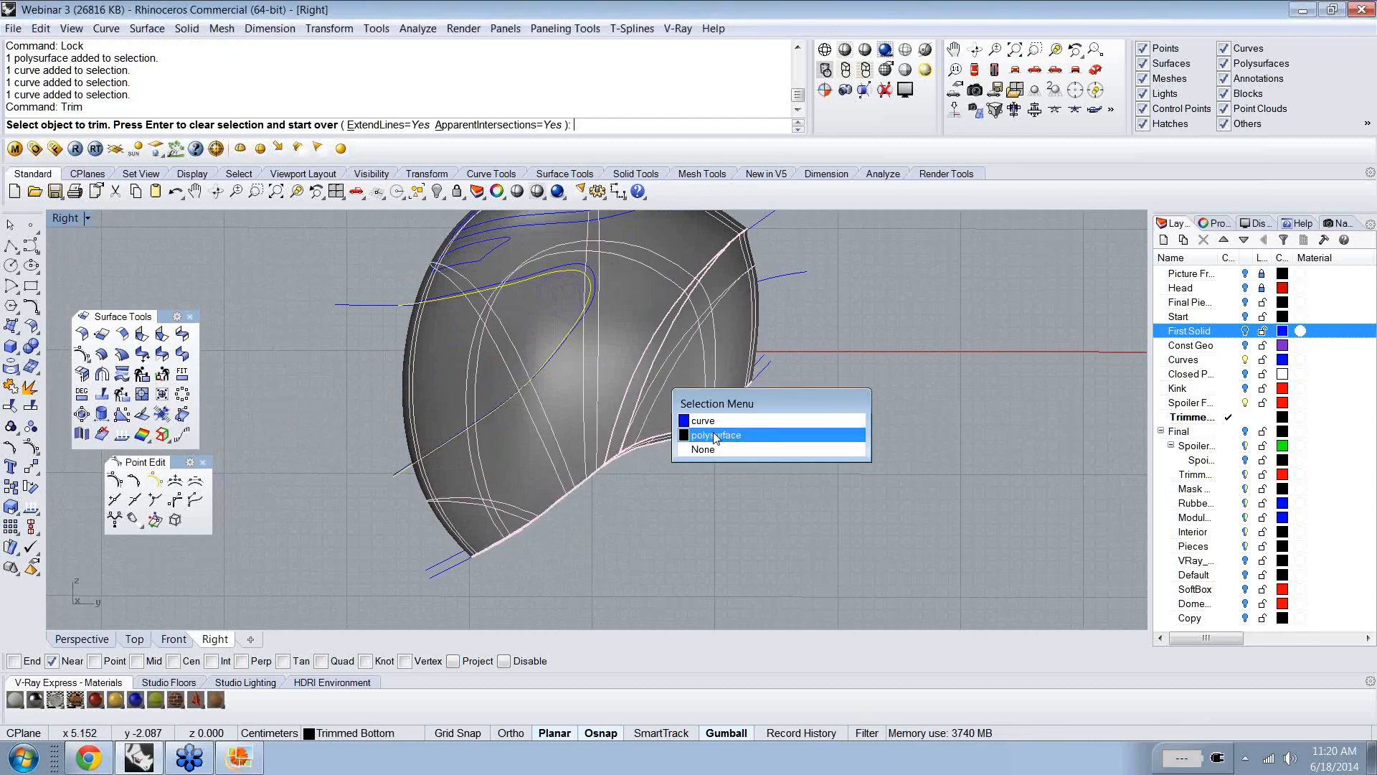
{"action": "left_click", "coordinate": [716, 436]}
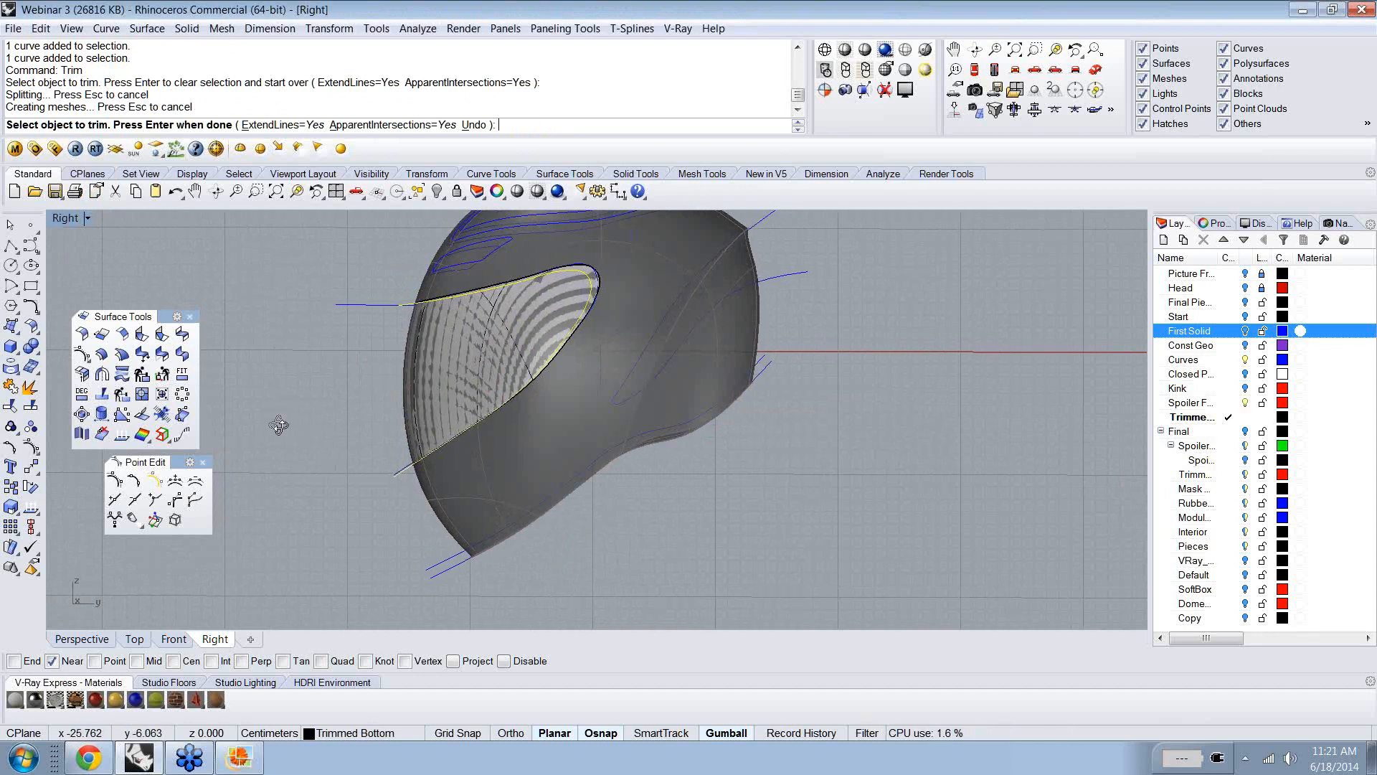
{"action": "right_click_drag", "start_coordinate": [277, 421], "coordinate": [657, 491]}
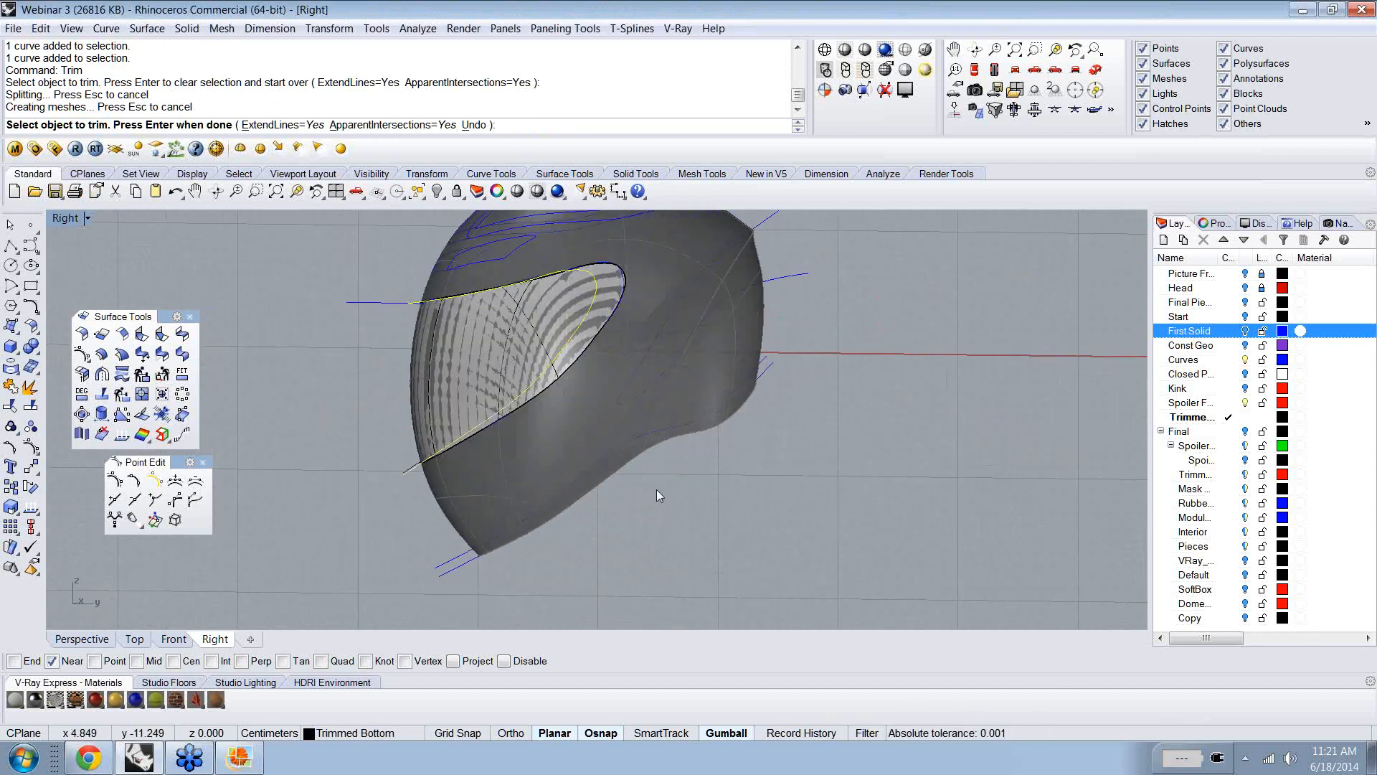
{"action": "key", "text": "Return"}
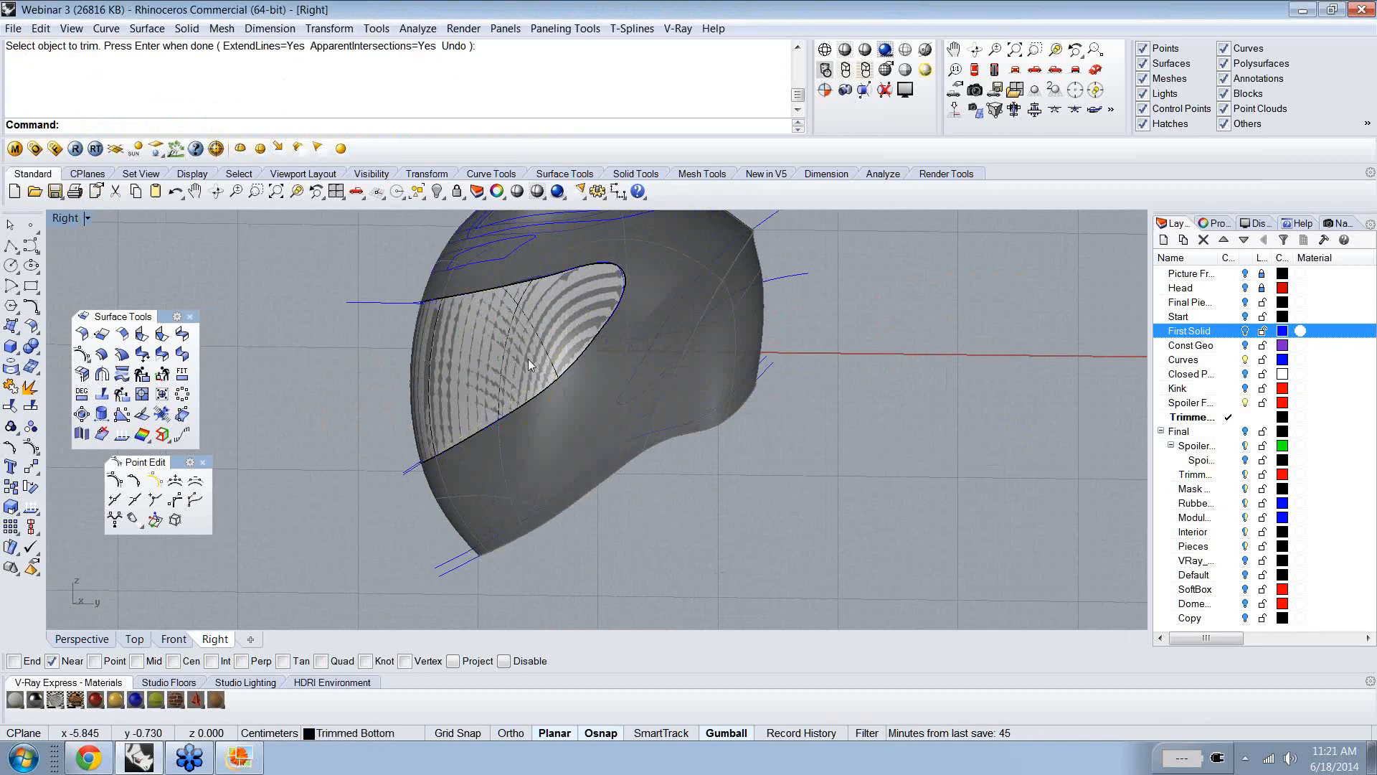
- Try offsetting the trimmed visor surface 0.175 to both sides as a loose solid, inspect its edge, and undo the offset
{"action": "left_click", "coordinate": [476, 351]}
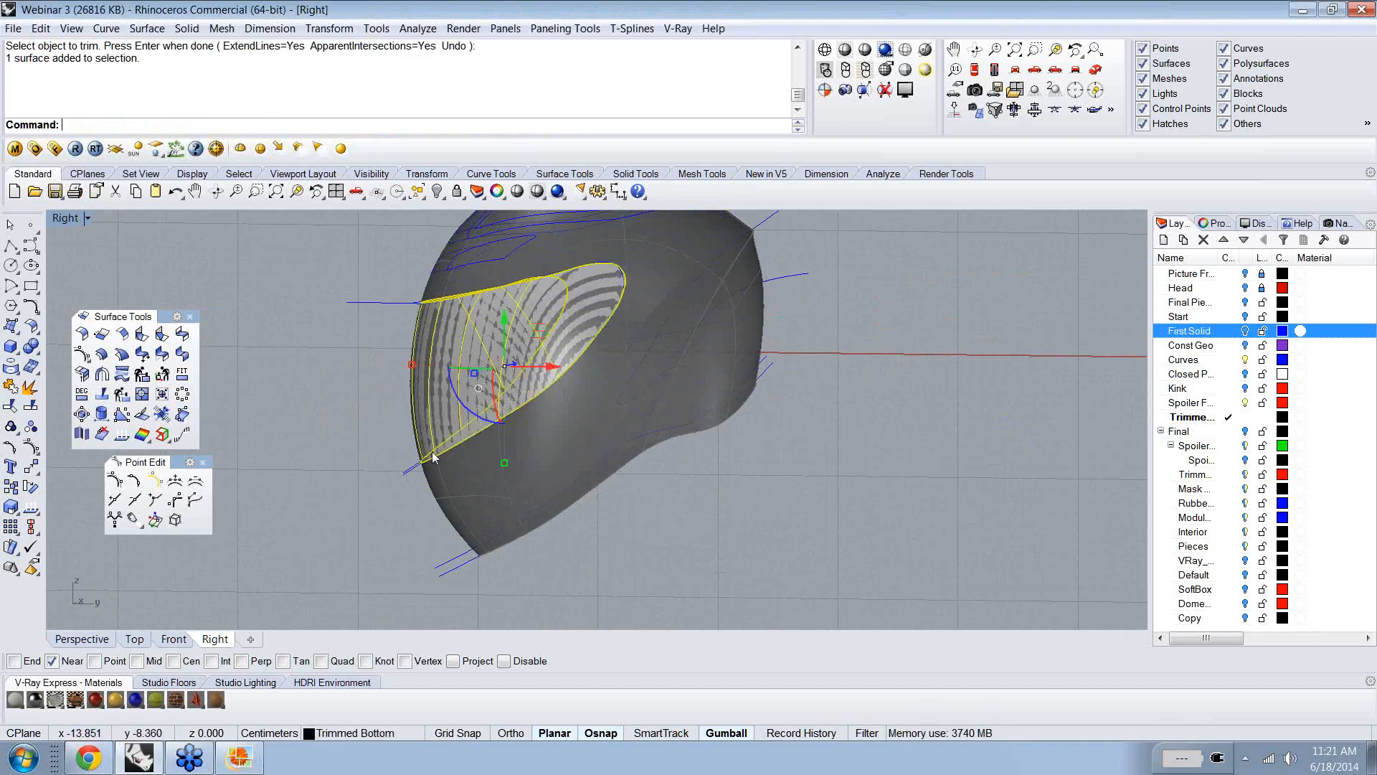
{"action": "type", "text": "O"}
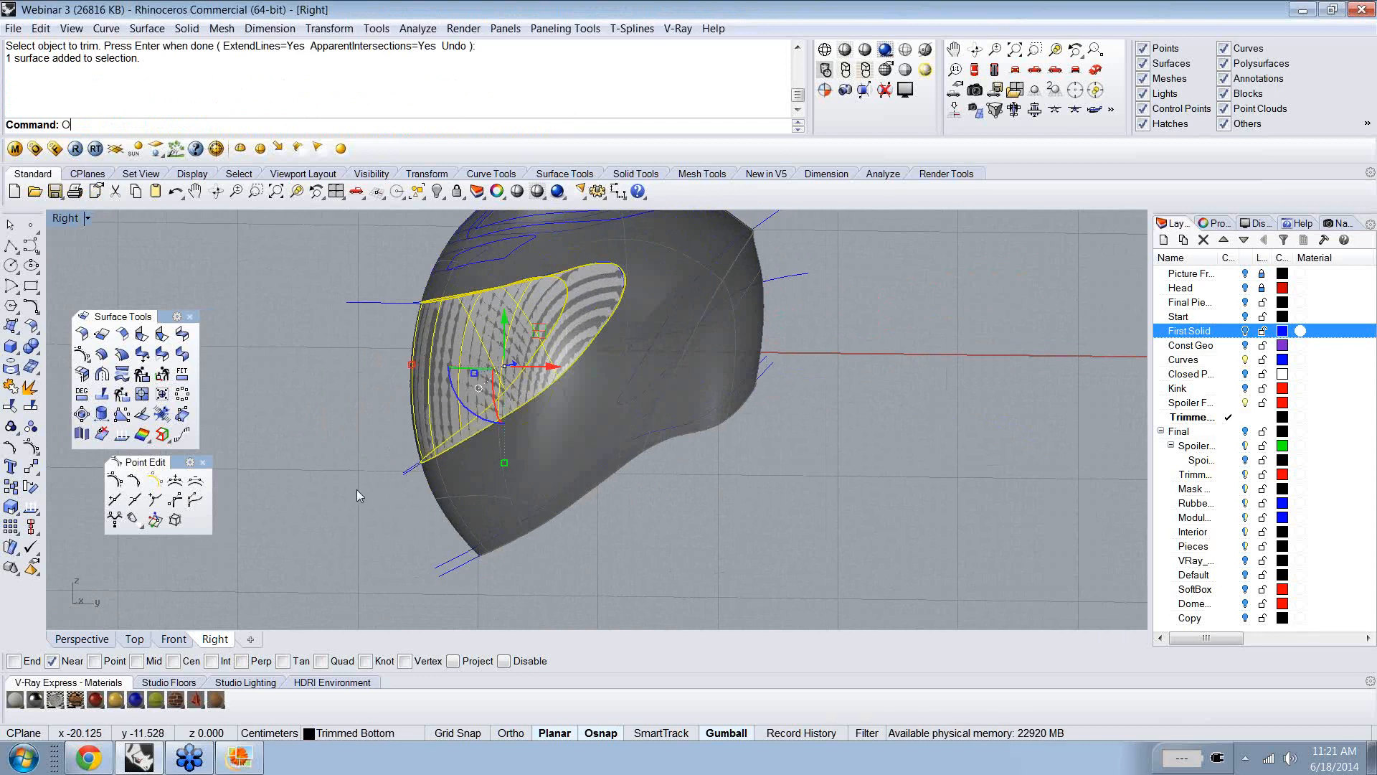
{"action": "type", "text": "ffsetSrf"}
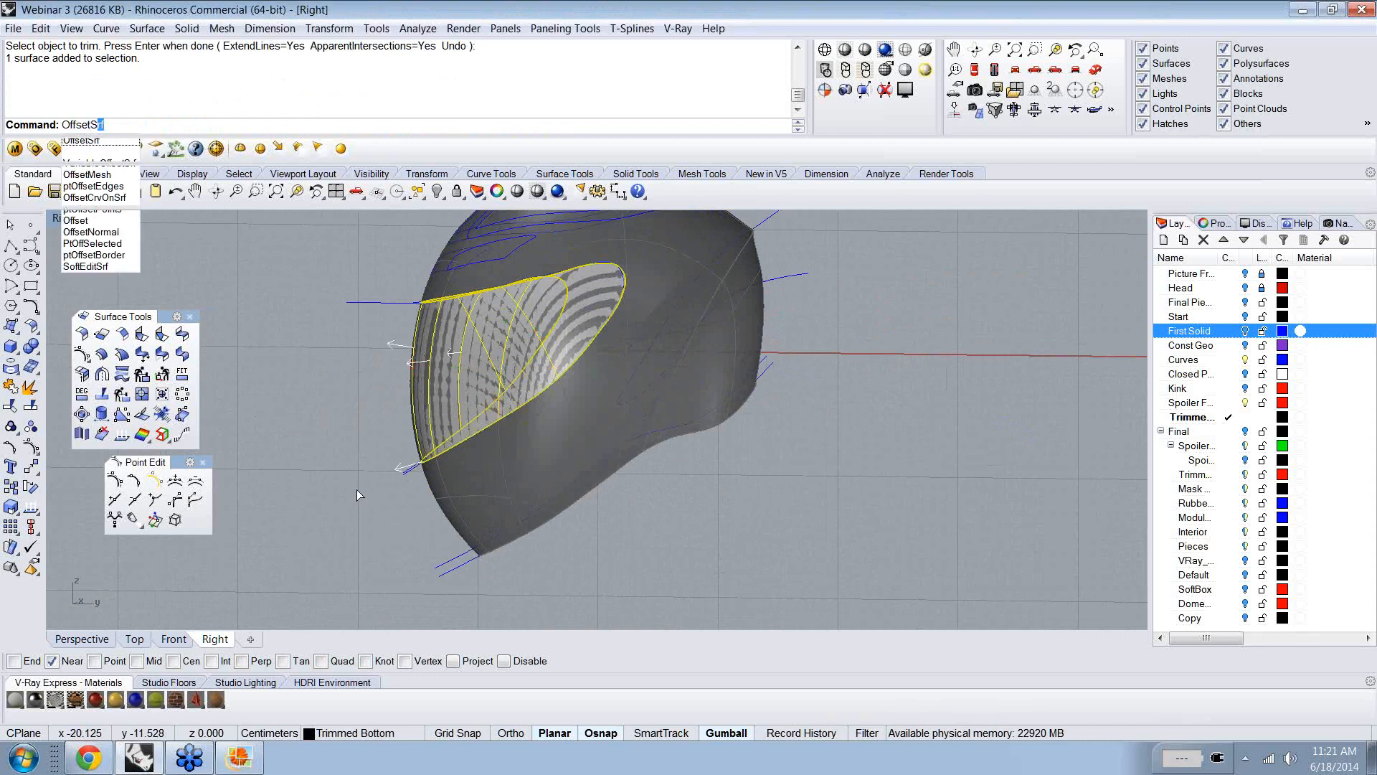
{"action": "key", "text": "Return"}
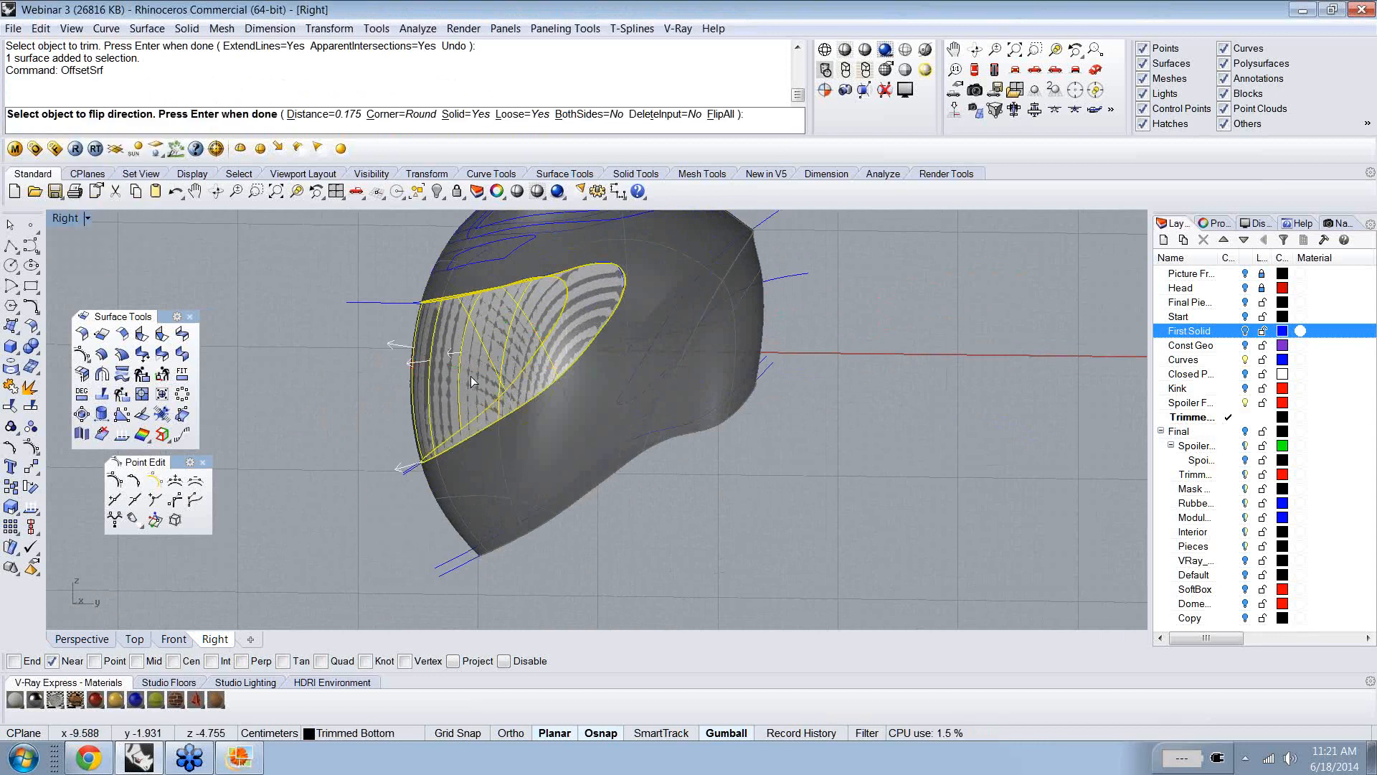
{"action": "left_click", "coordinate": [602, 117]}
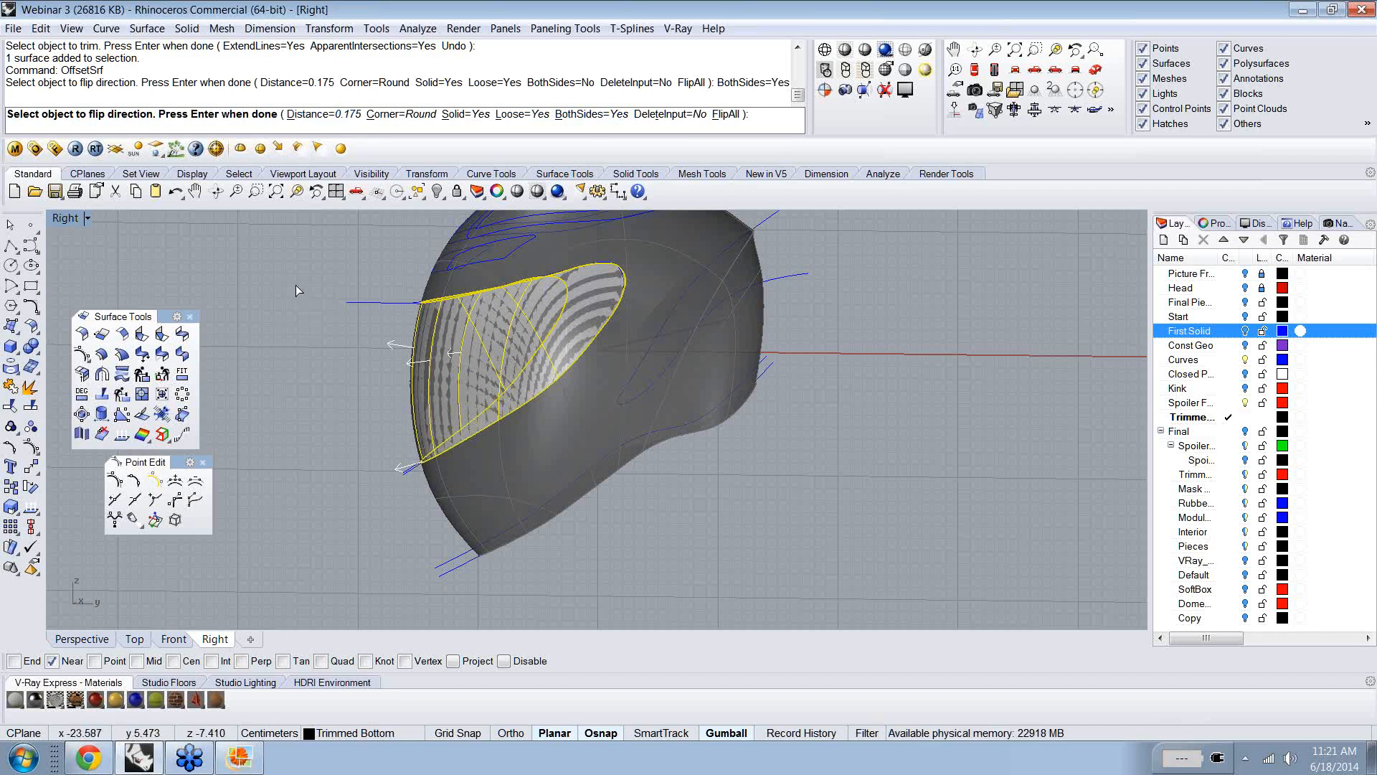
{"action": "key", "text": "Return"}
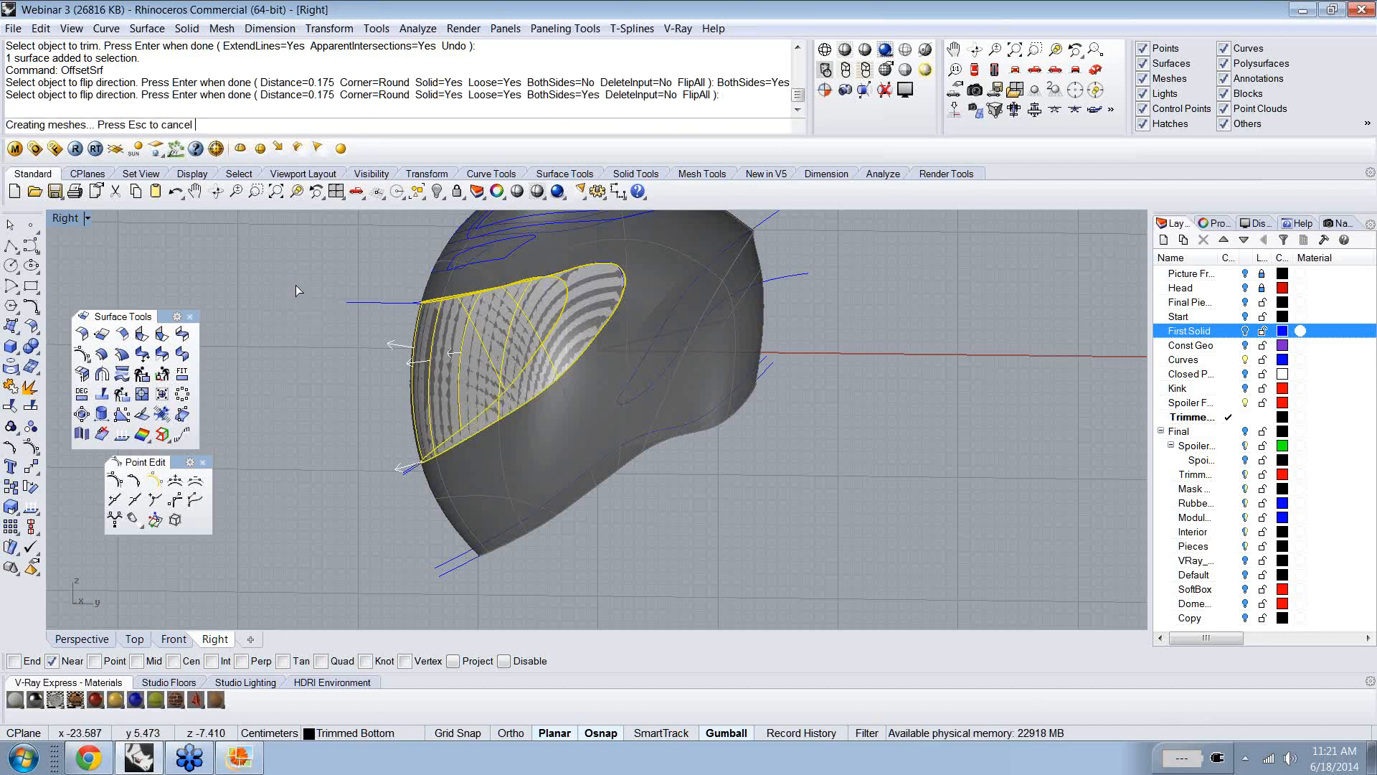
{"action": "key", "text": "Return"}
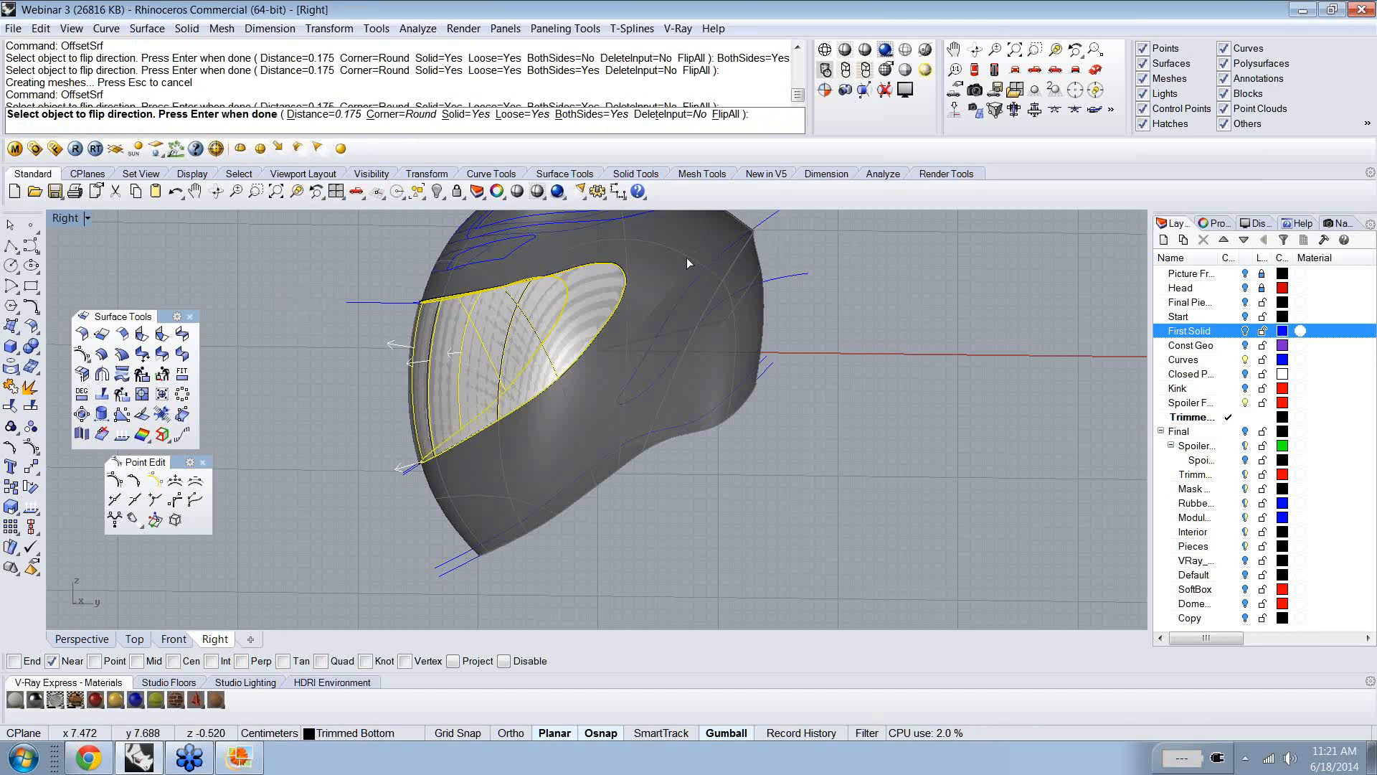
{"action": "right_click_drag", "start_coordinate": [488, 276], "coordinate": [449, 339]}
{"action": "key", "text": "Return"}
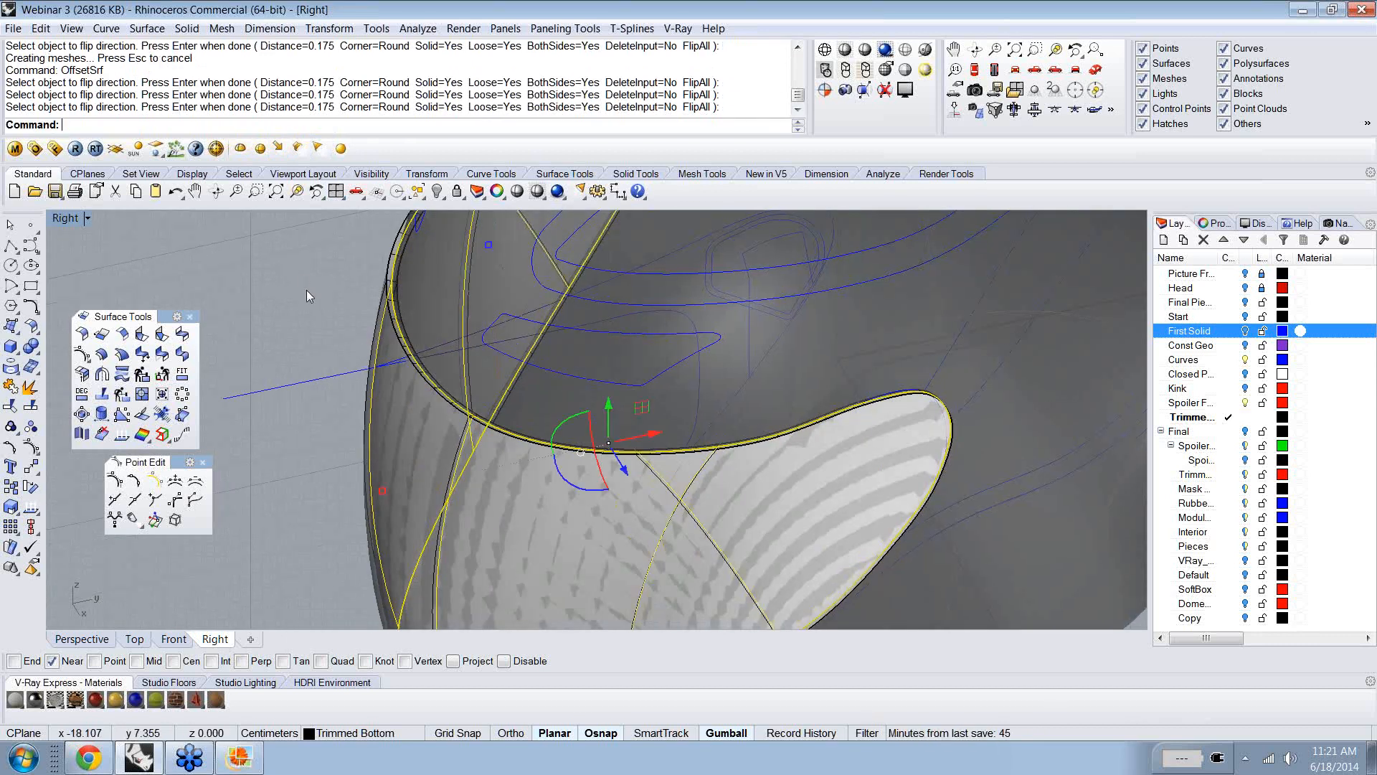
{"action": "mouse_move", "coordinate": [305, 290]}
{"action": "right_mouse_down", "text": "ctrl+shift"}
{"action": "mouse_move", "coordinate": [247, 275]}
{"action": "mouse_move", "coordinate": [262, 243]}
{"action": "mouse_move", "coordinate": [328, 260]}
{"action": "mouse_move", "coordinate": [244, 254]}
{"action": "mouse_move", "coordinate": [283, 294]}
{"action": "right_mouse_up", "text": "ctrl+shift"}
{"action": "key", "text": "ctrl+z"}
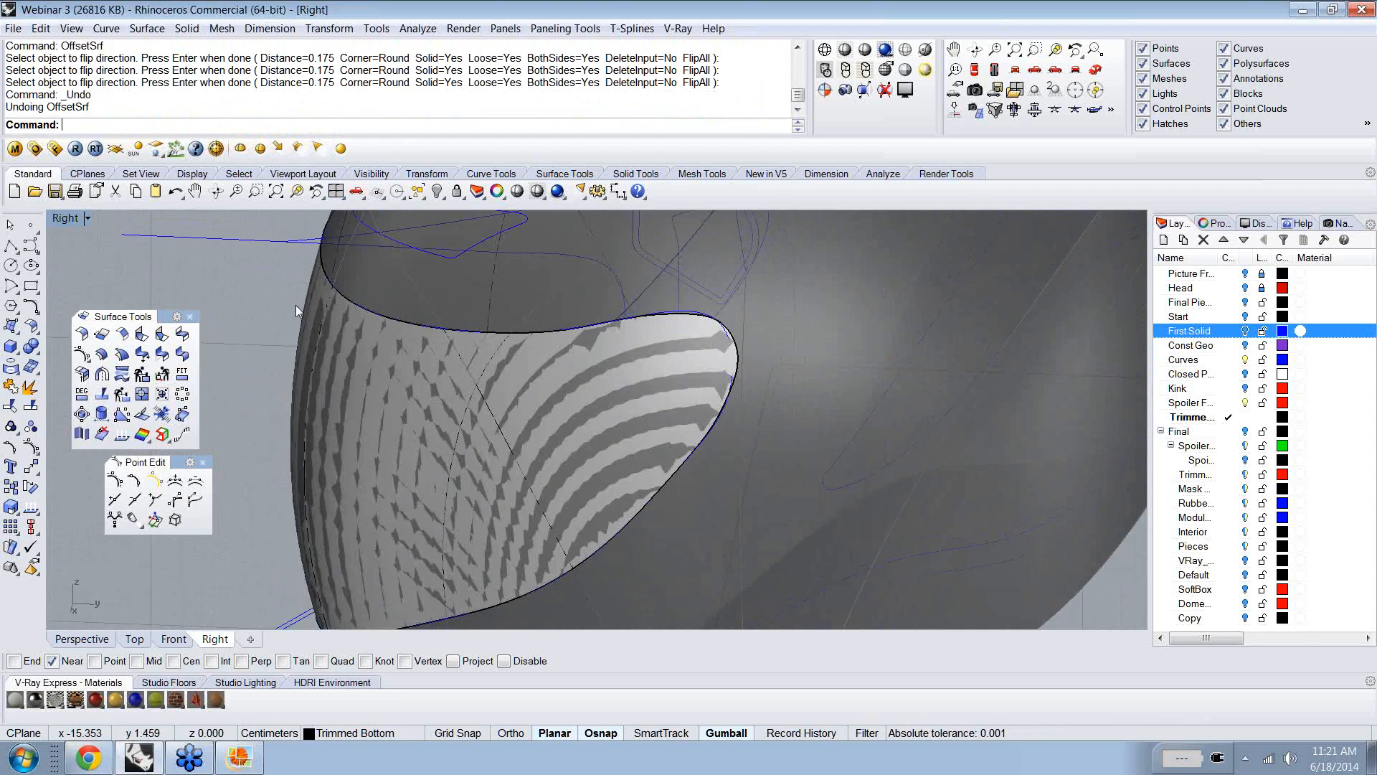
- Offset the visor surface by 0.3 to both sides as a loose solid, keeping the input surface
{"action": "left_click", "coordinate": [304, 311]}
{"action": "key", "text": "Return"}
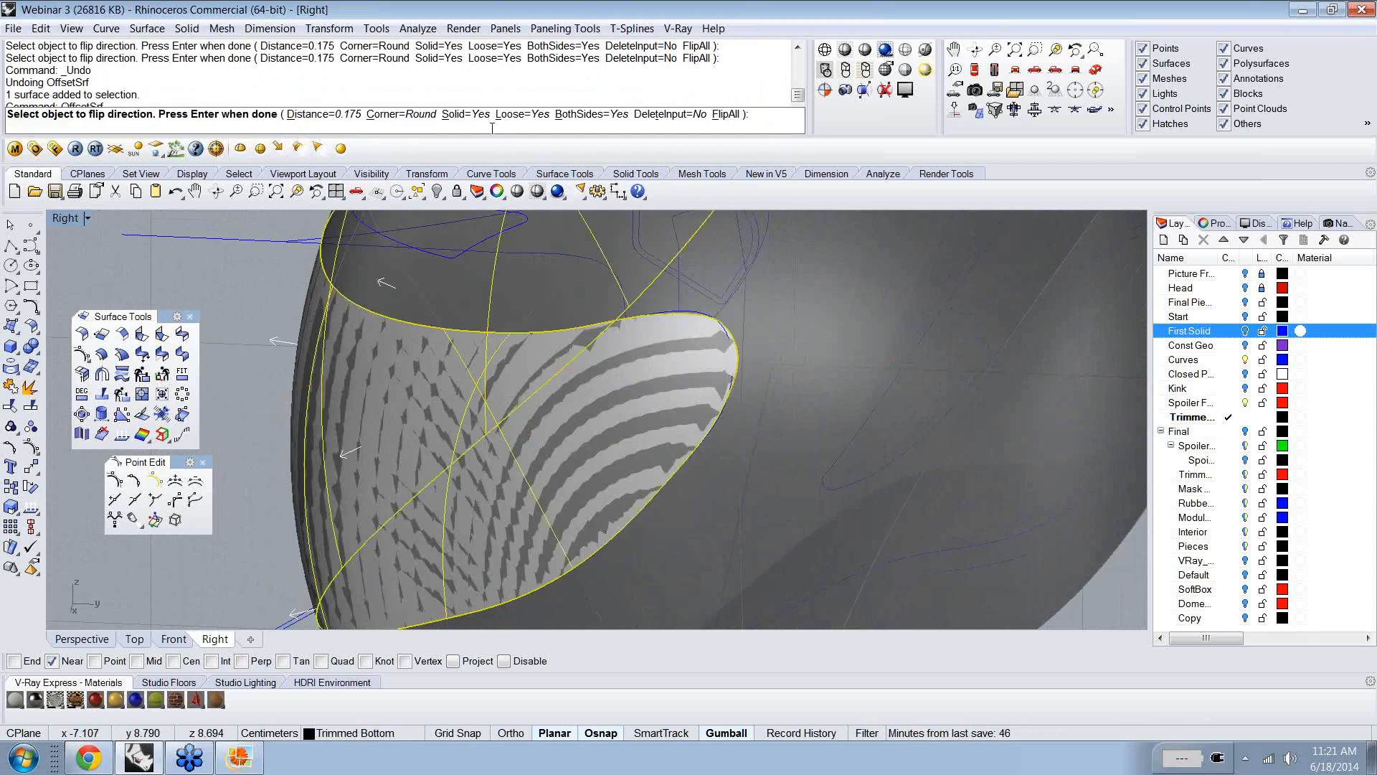
{"action": "left_click", "coordinate": [341, 116]}
{"action": "type", "text": ".3"}
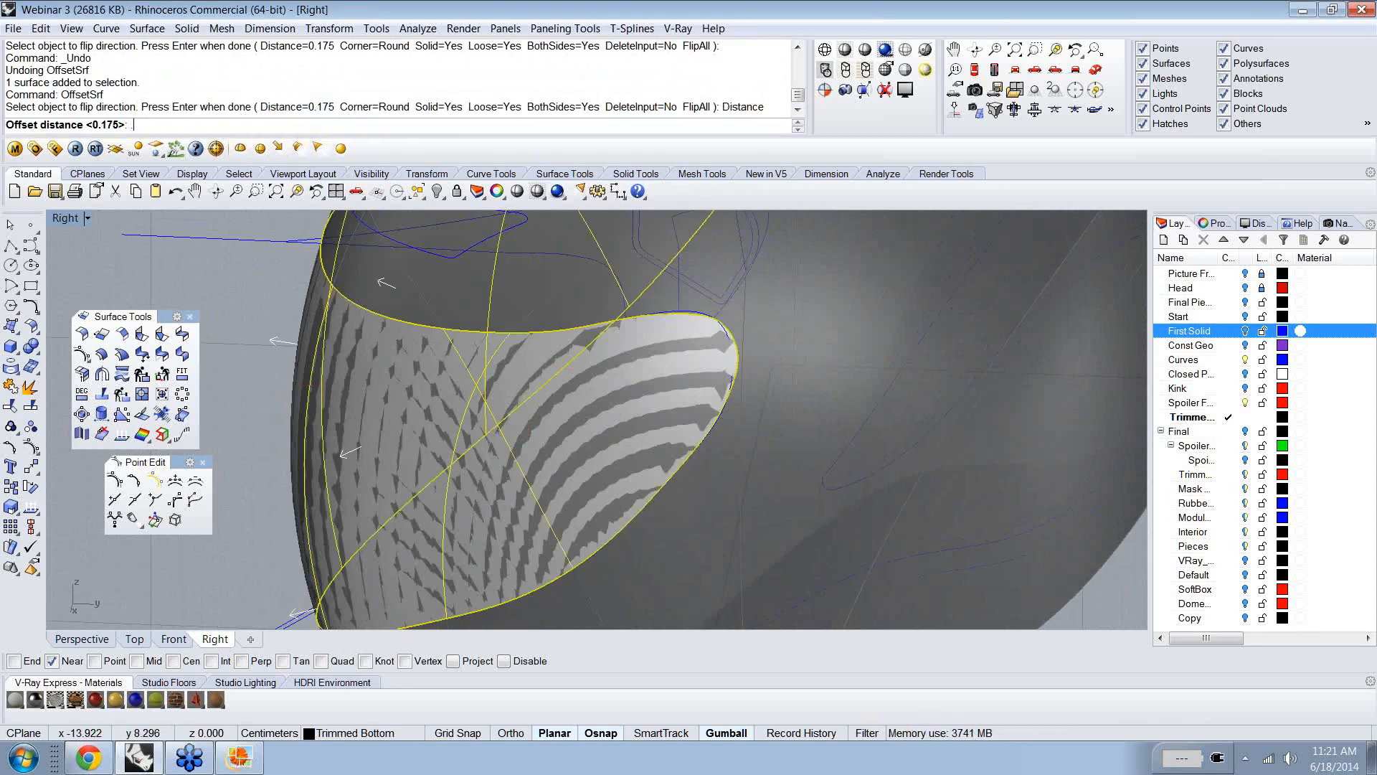
{"action": "key", "text": "Return"}
{"action": "key", "text": "Return"}
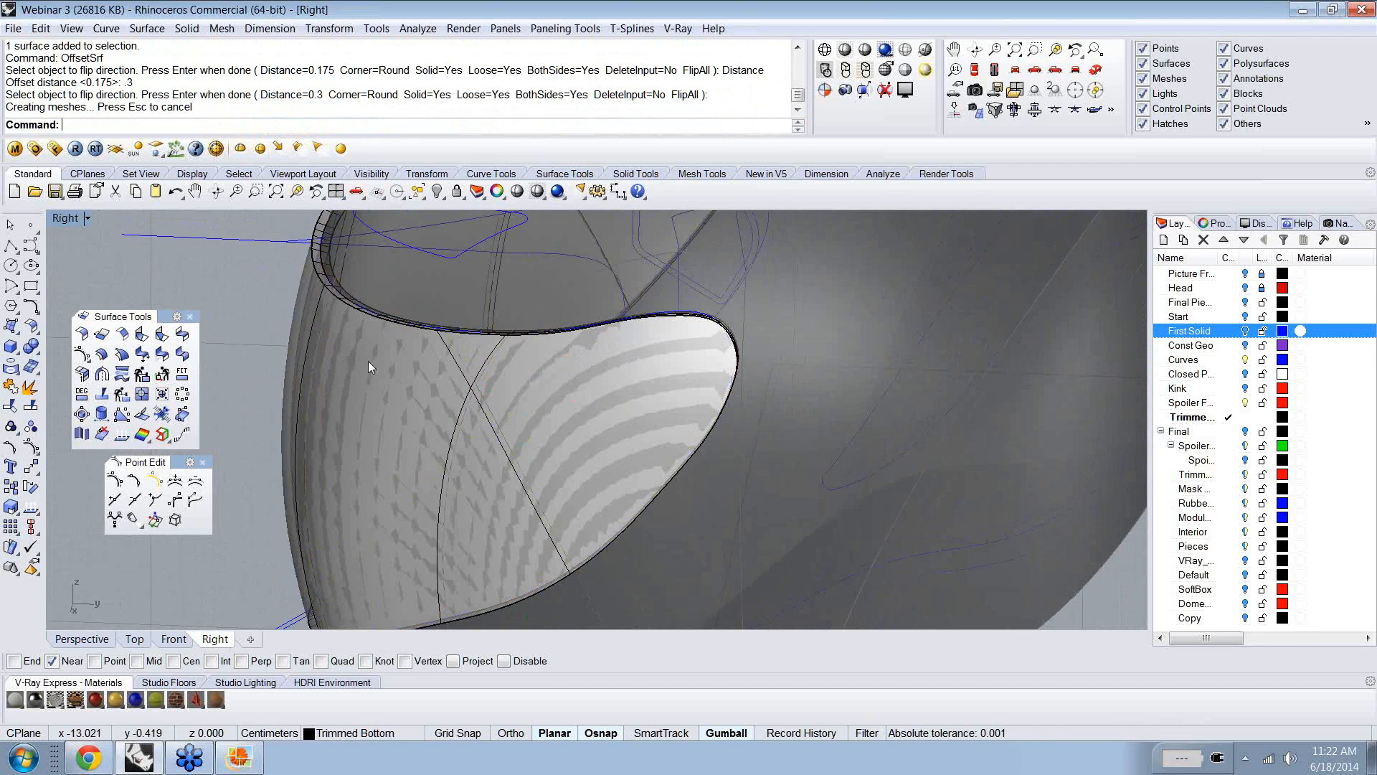
{"action": "right_click_drag", "start_coordinate": [247, 324], "coordinate": [248, 320], "text": "ctrl+shift"}
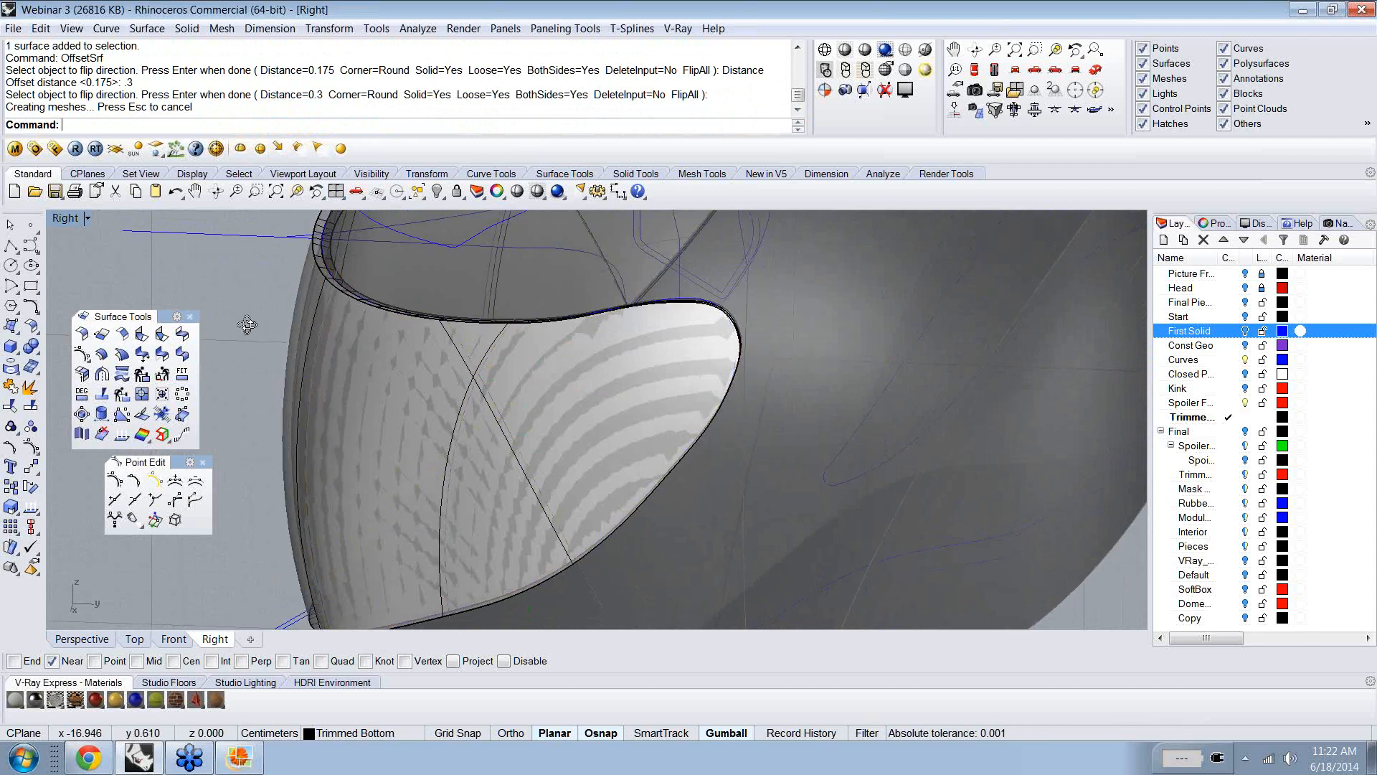
{"action": "scroll", "coordinate": [273, 297], "scroll_direction": "down", "scroll_amount": 5}
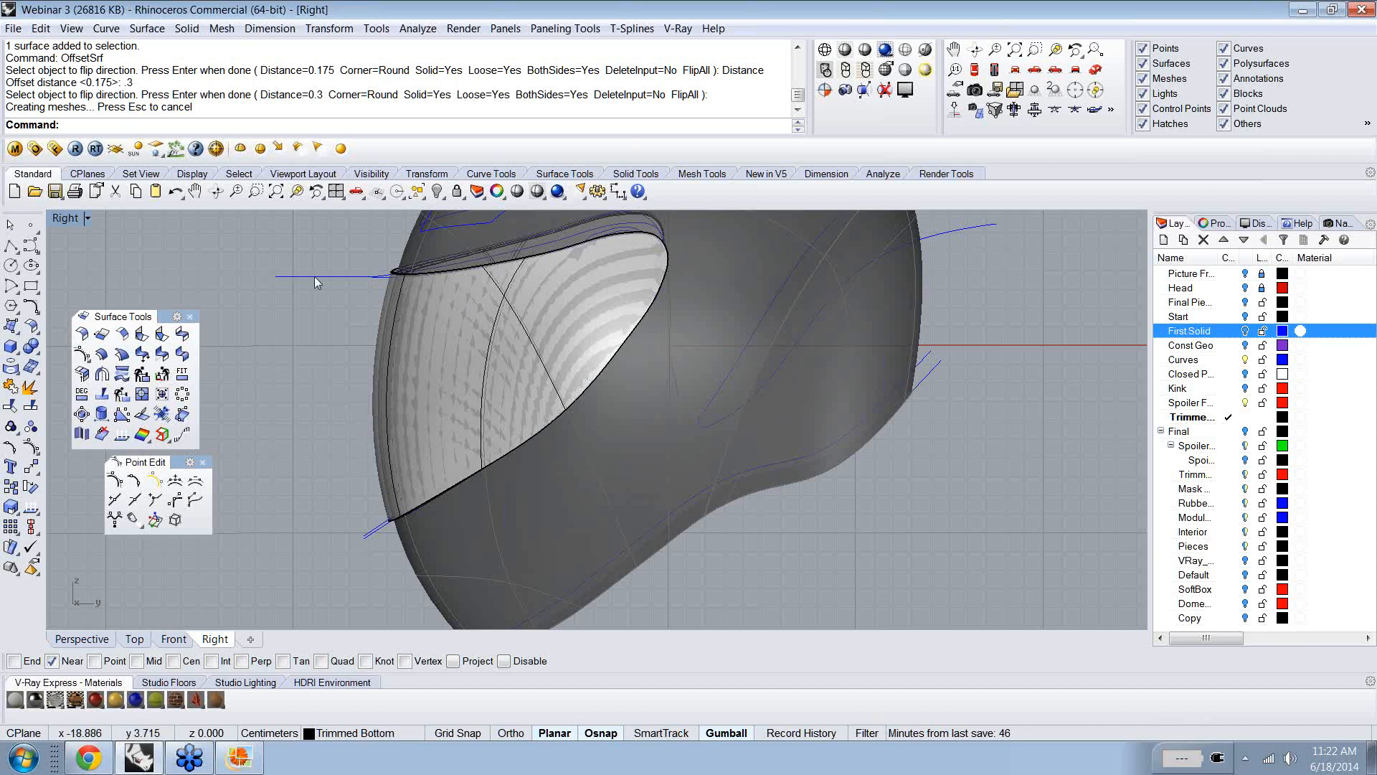
- Unlock the locked helmet solid and clear the selection of the thickened visor piece
{"action": "type", "text": "Unlock"}
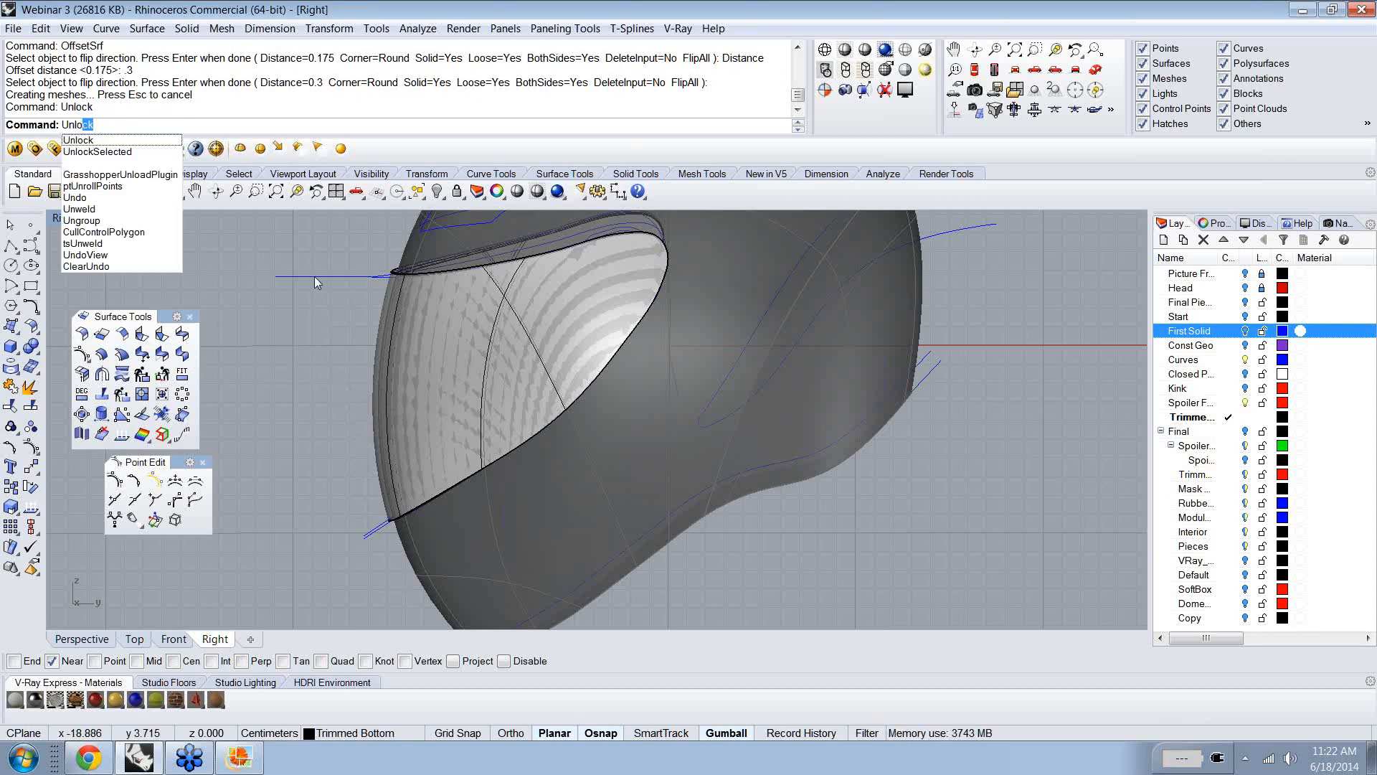
{"action": "key", "text": "Return"}
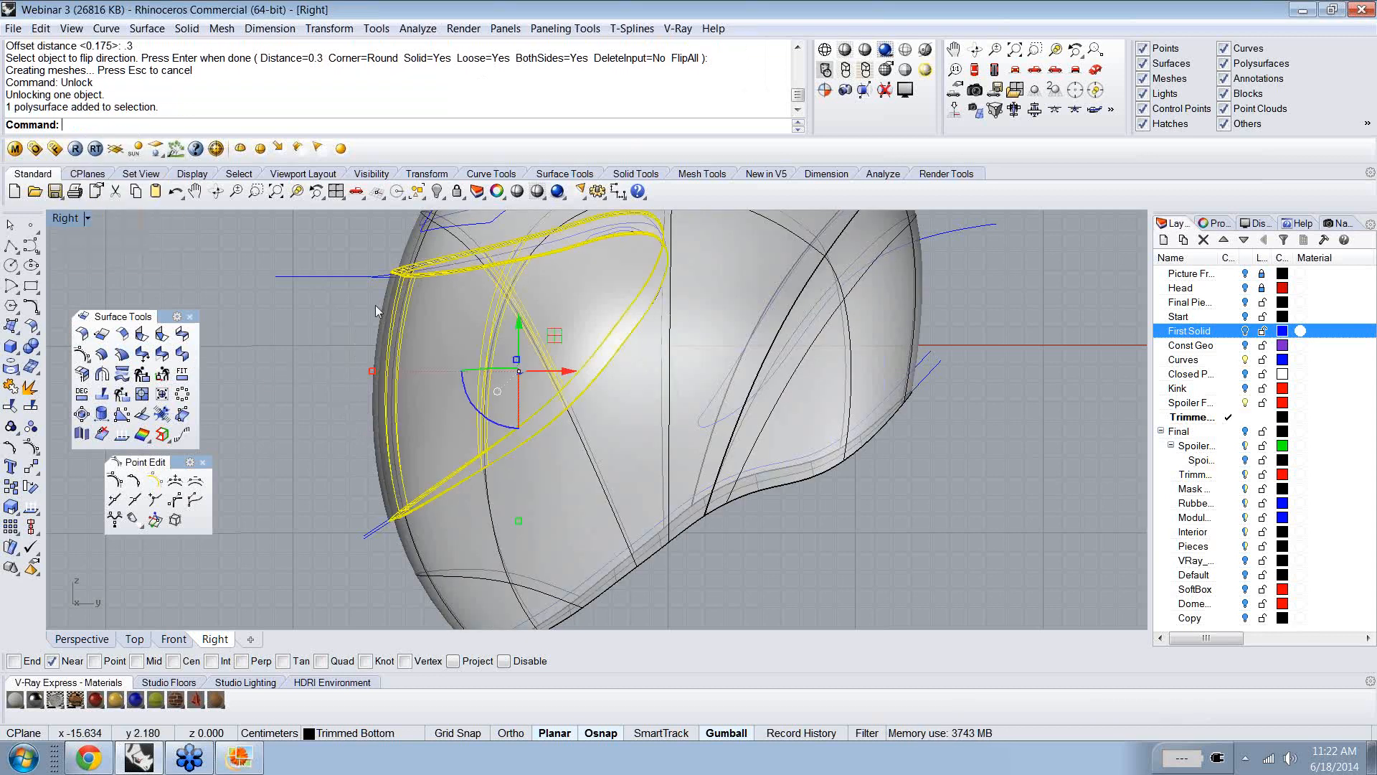
{"action": "mouse_move", "coordinate": [344, 330]}
{"action": "right_mouse_down", "text": "ctrl+shift"}
{"action": "mouse_move", "coordinate": [337, 360]}
{"action": "mouse_move", "coordinate": [350, 338]}
{"action": "right_mouse_up", "text": "ctrl+shift"}
{"action": "left_click", "coordinate": [350, 339]}
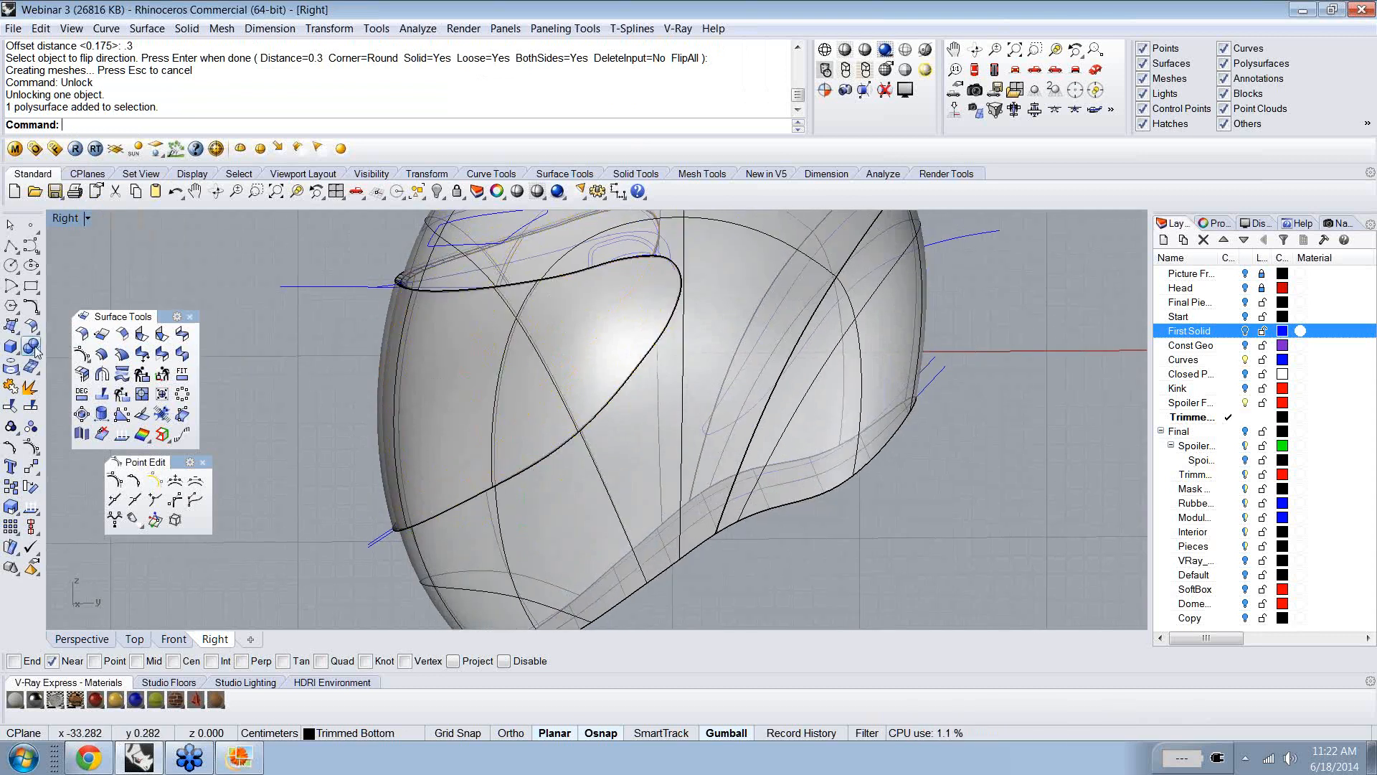
- Boolean-subtract the thickened visor solid from the helmet solid with DeleteInput set to Yes
{"action": "type", "text": "BooleanDifference"}
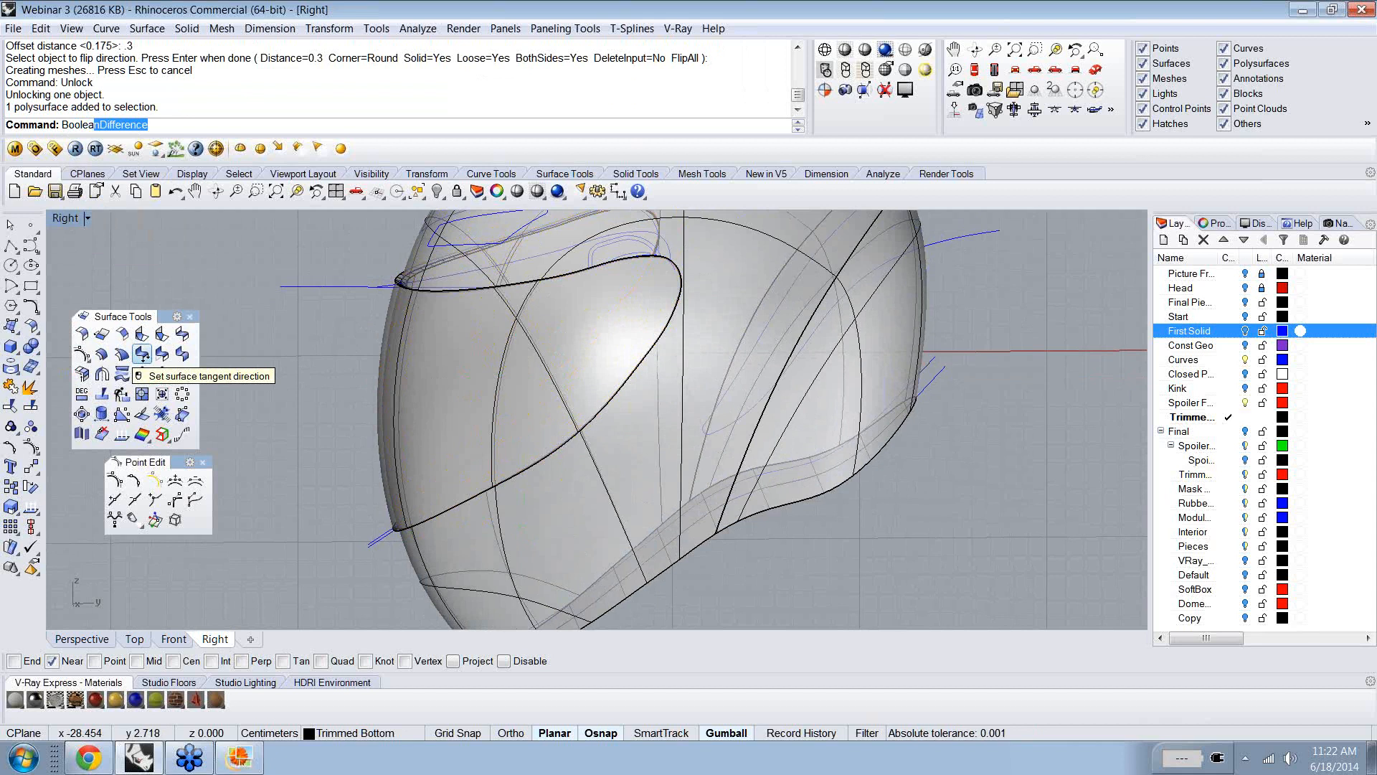
{"action": "key", "text": "Return"}
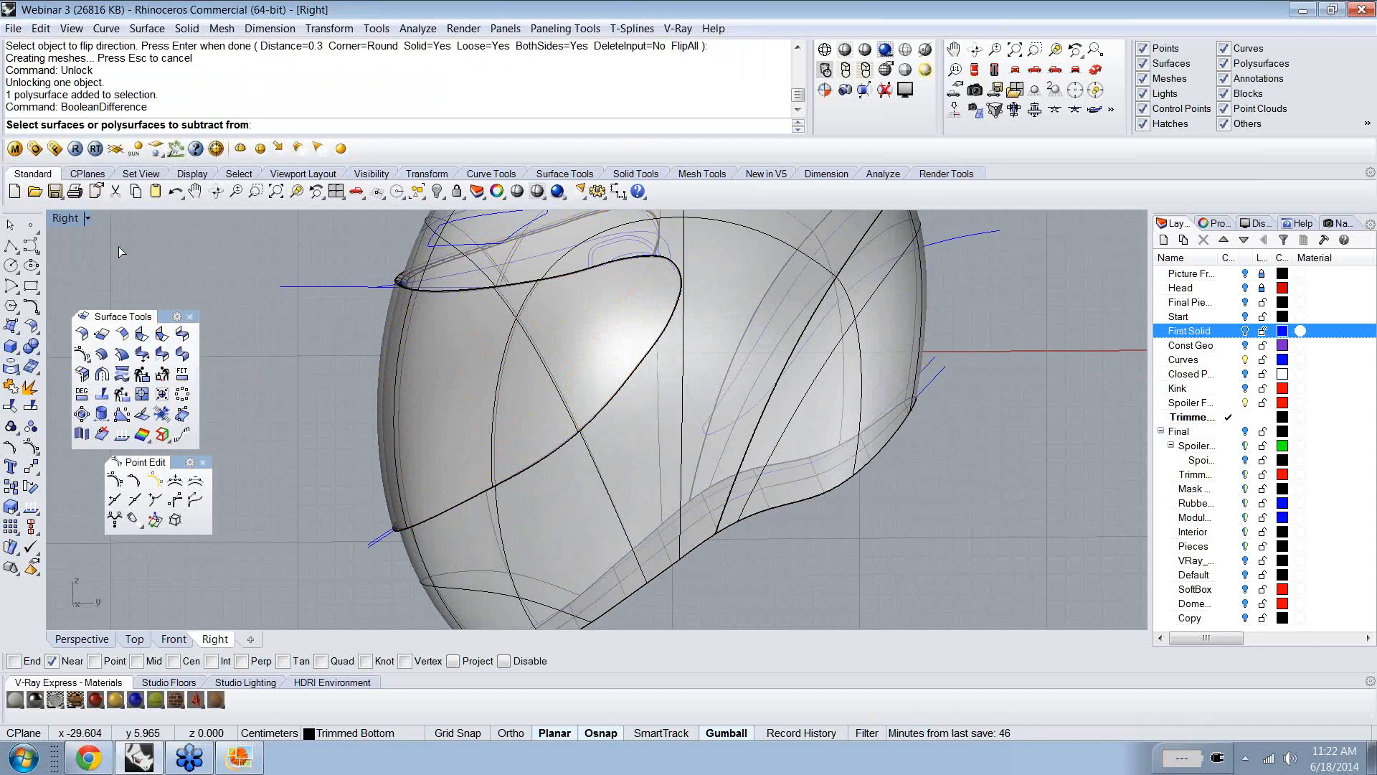
{"action": "left_click", "coordinate": [725, 327]}
{"action": "key", "text": "Return"}
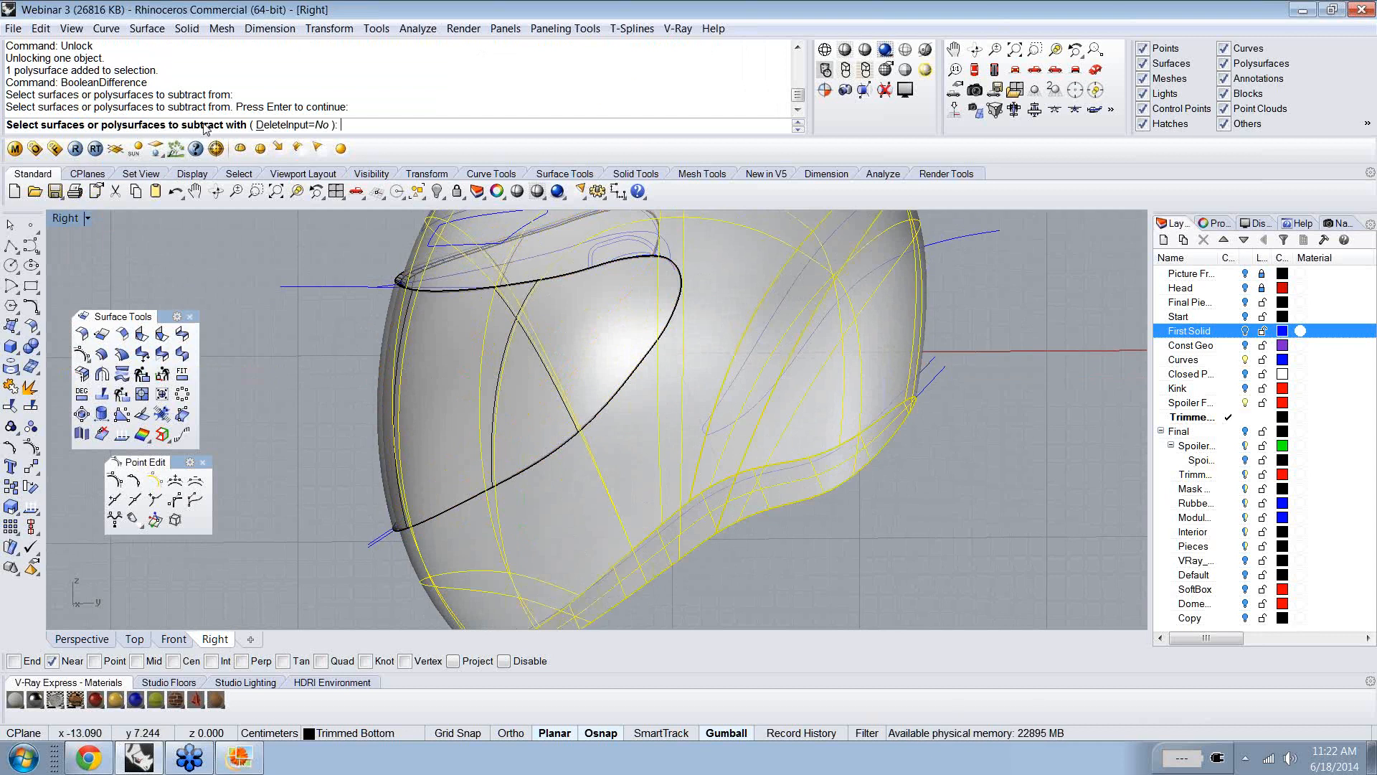
{"action": "left_click", "coordinate": [291, 124]}
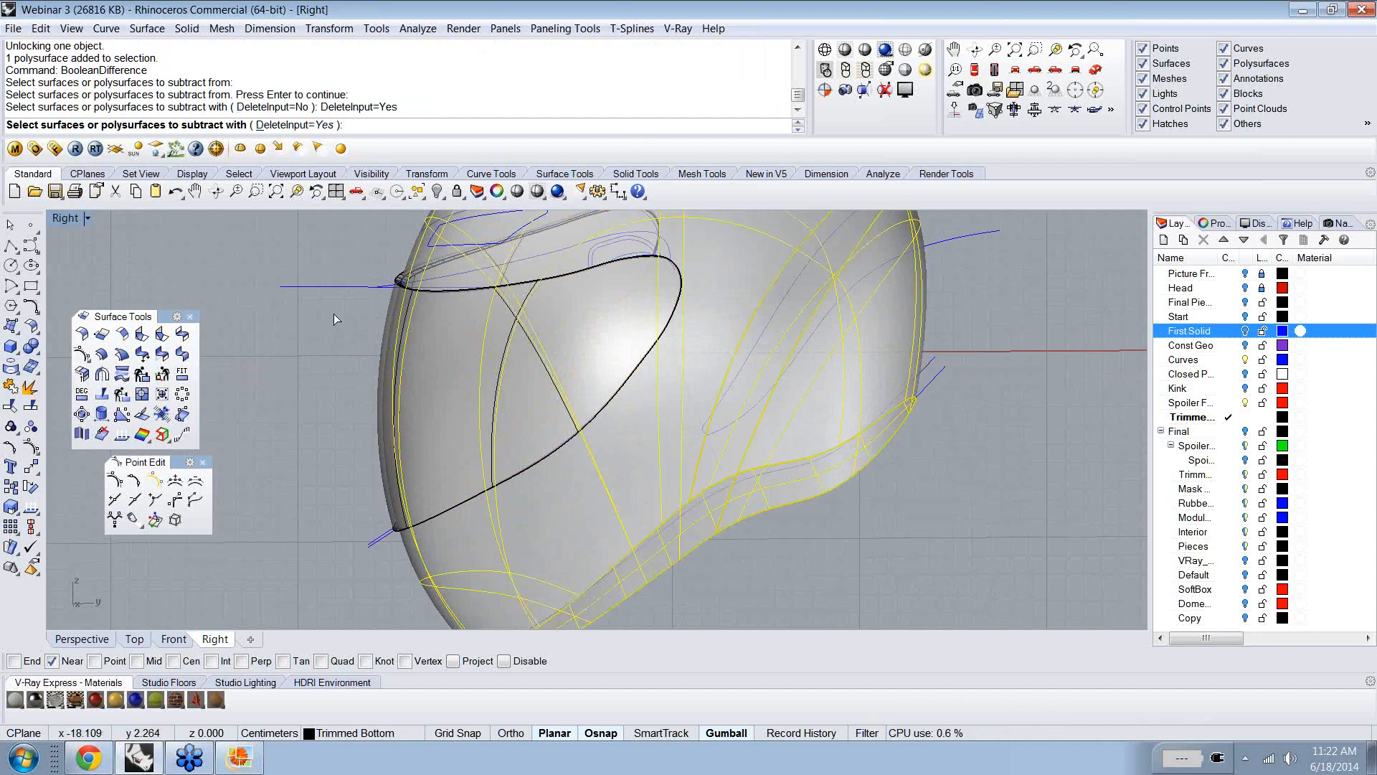
{"action": "left_click", "coordinate": [389, 321]}
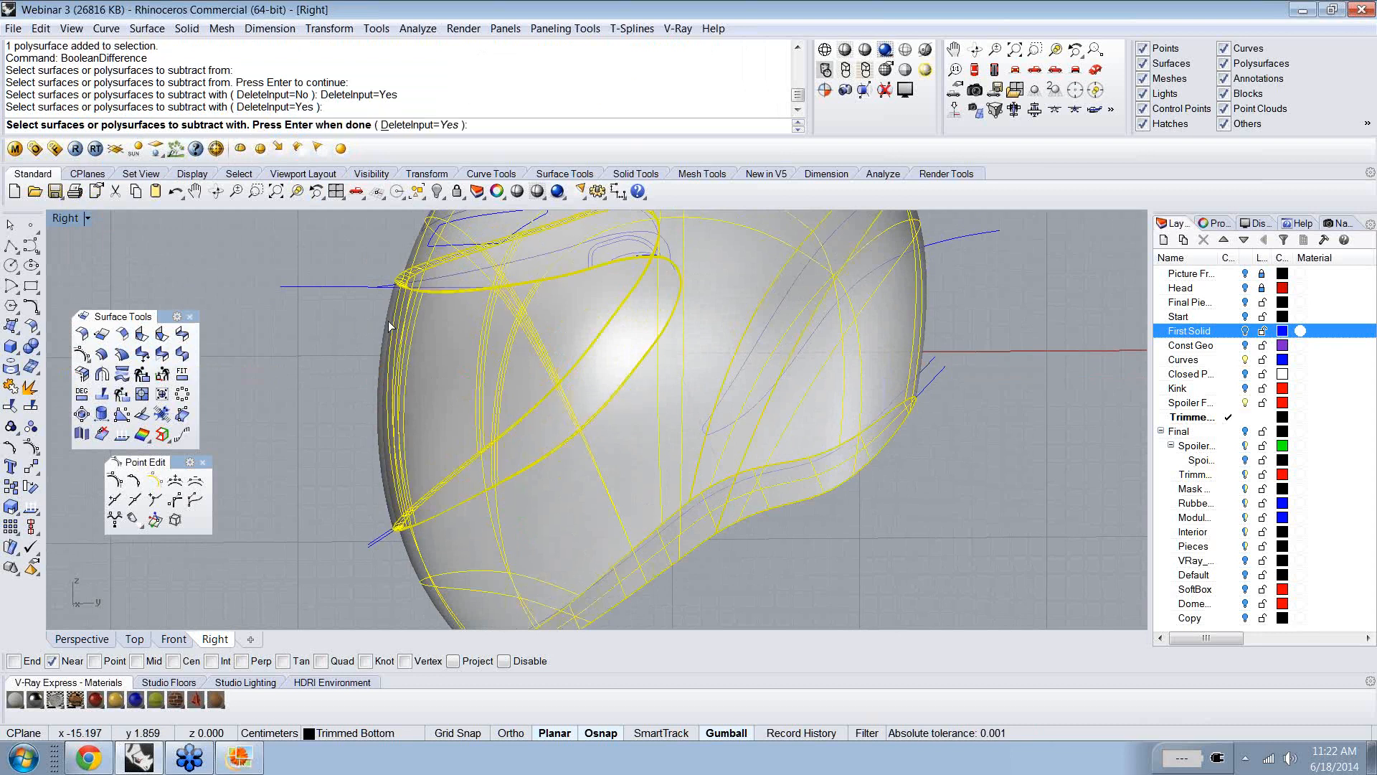
{"action": "key", "text": "Return"}
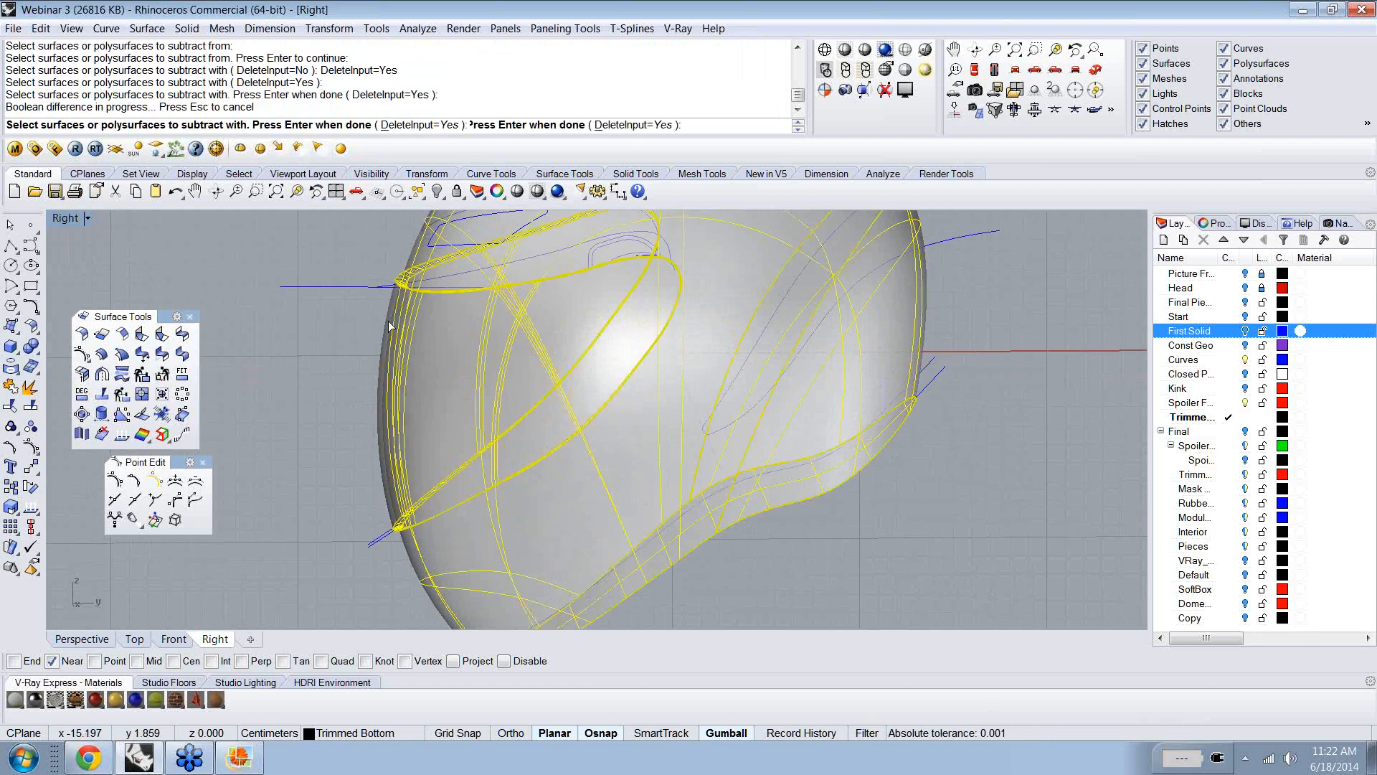
- Temporarily hide the single visor surface to inspect the recess cut in the helmet, and undo the hiding
{"action": "left_click", "coordinate": [399, 337]}
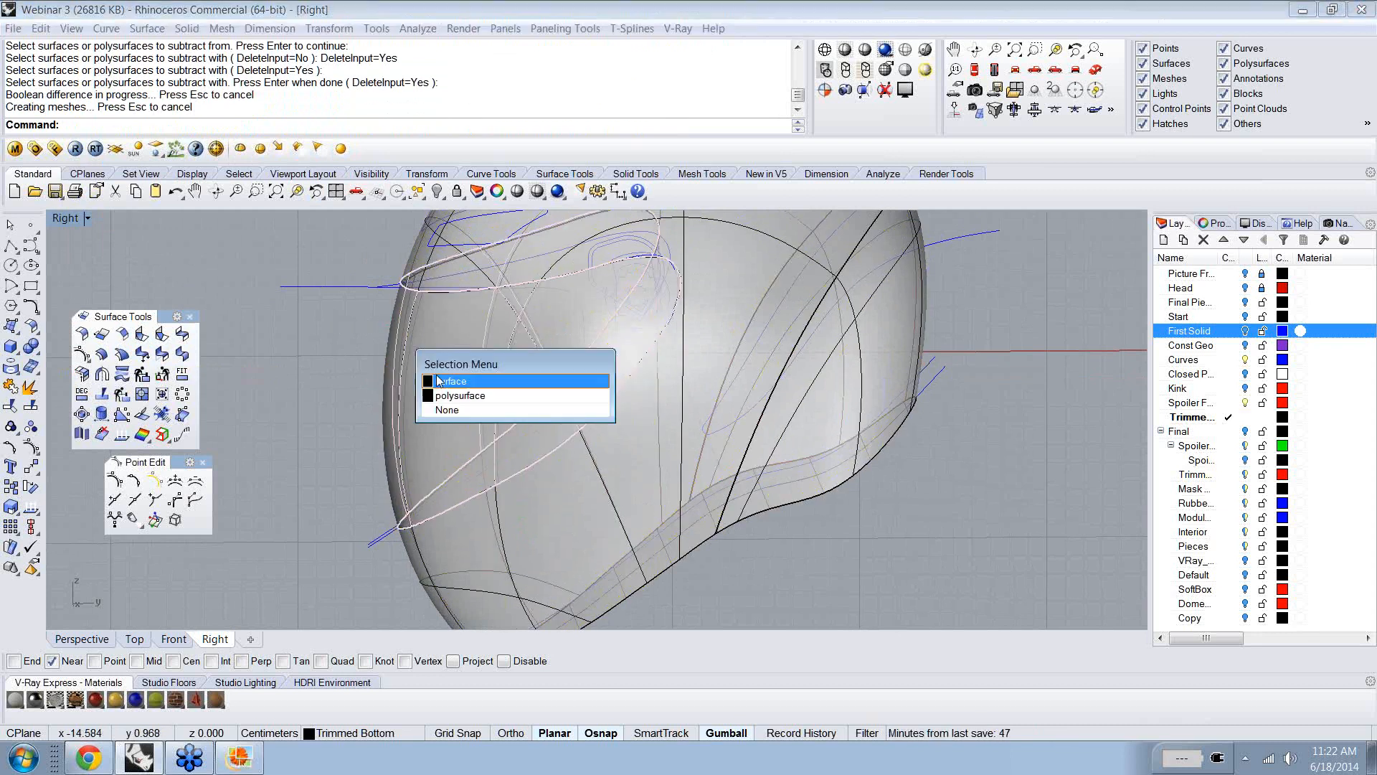
{"action": "left_click", "coordinate": [436, 374]}
{"action": "type", "text": "Hide"}
{"action": "key", "text": "Return"}
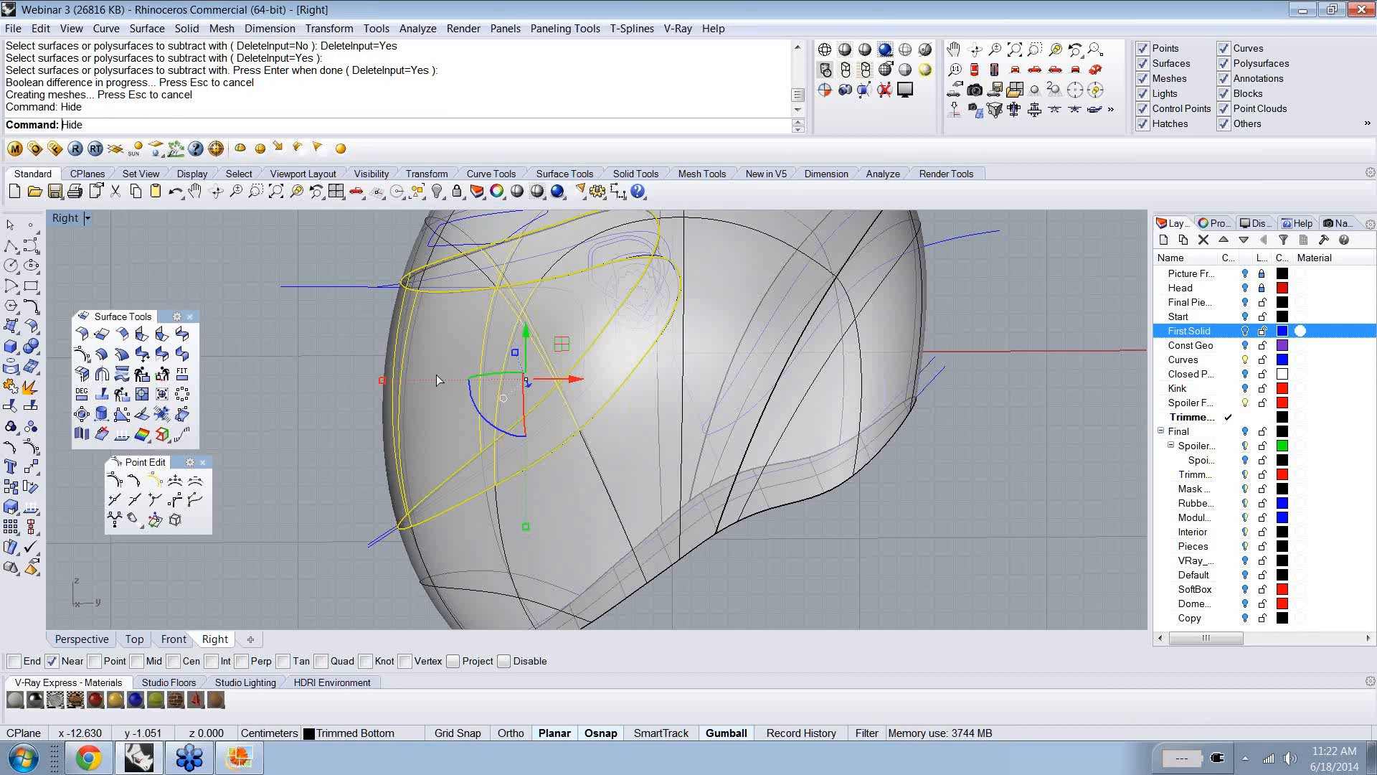
{"action": "right_click_drag", "start_coordinate": [438, 373], "coordinate": [616, 437]}
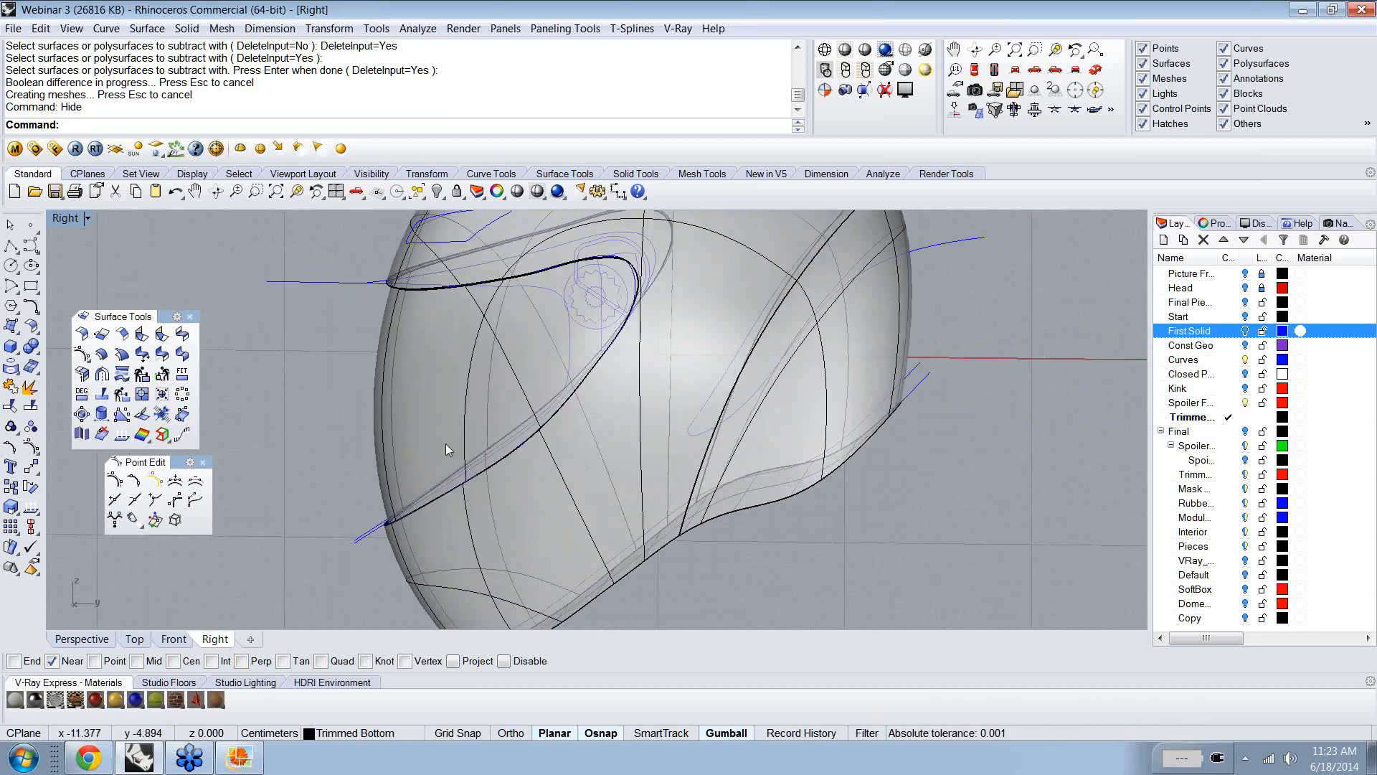
{"action": "key", "text": "ctrl+z"}
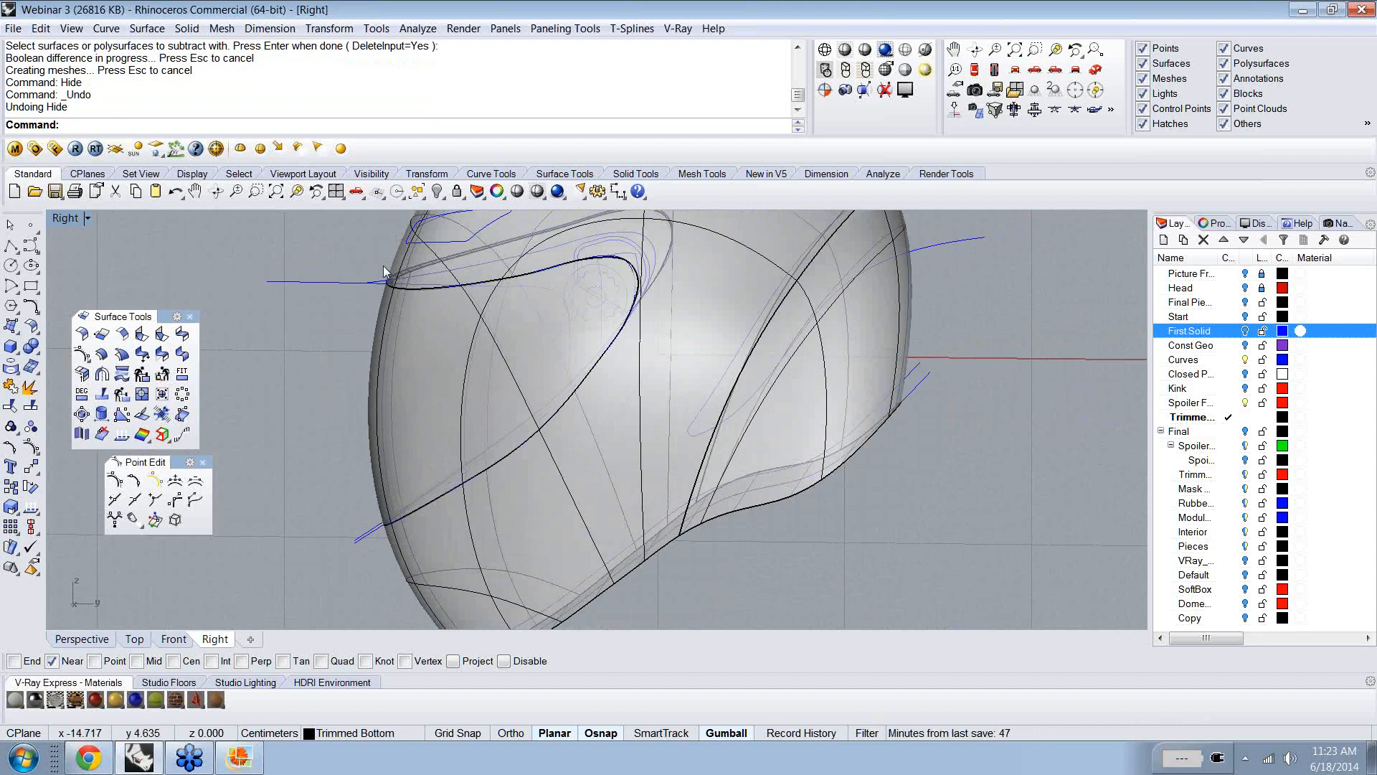
- Examine how the visor surface and its boundary curve sit against the helmet opening, especially at the lower front edge
{"action": "left_click", "coordinate": [383, 304]}
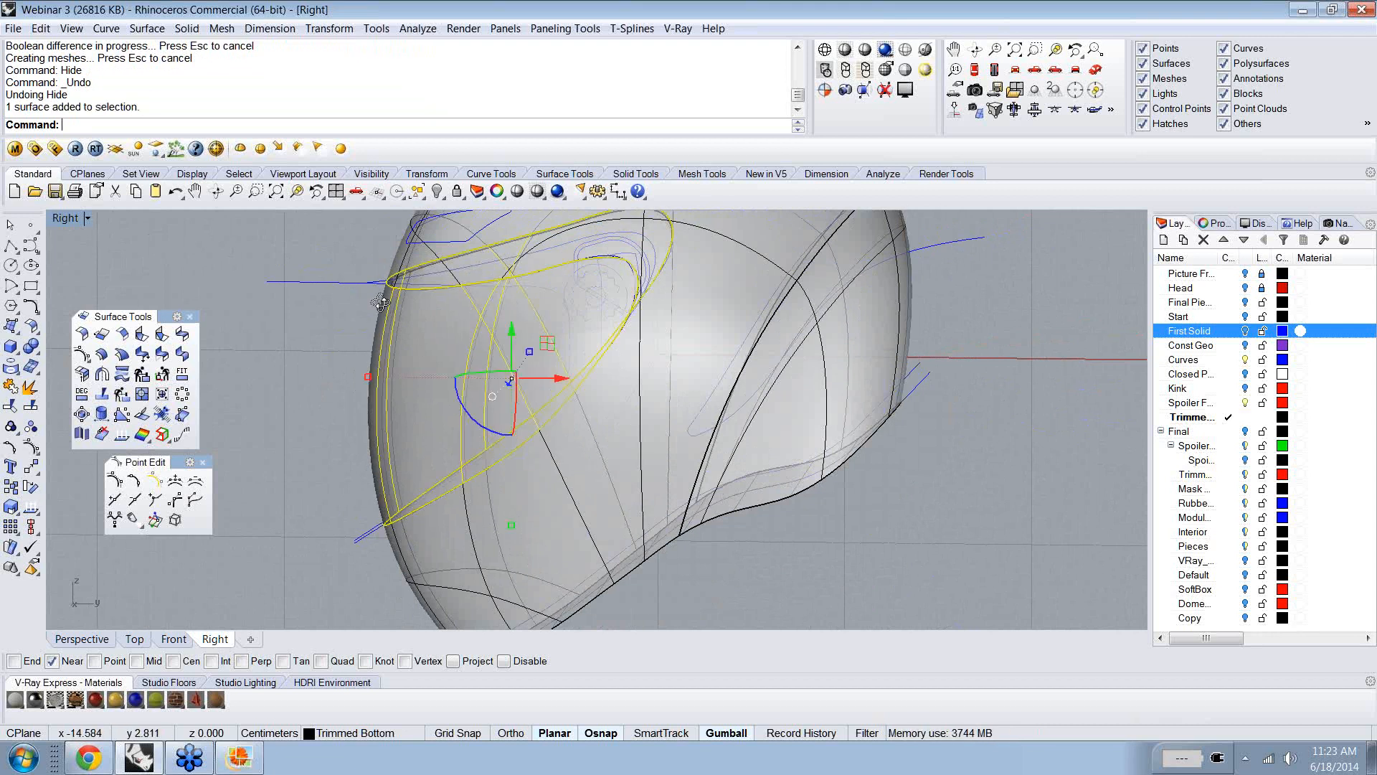
{"action": "right_click_drag", "start_coordinate": [381, 302], "coordinate": [439, 319]}
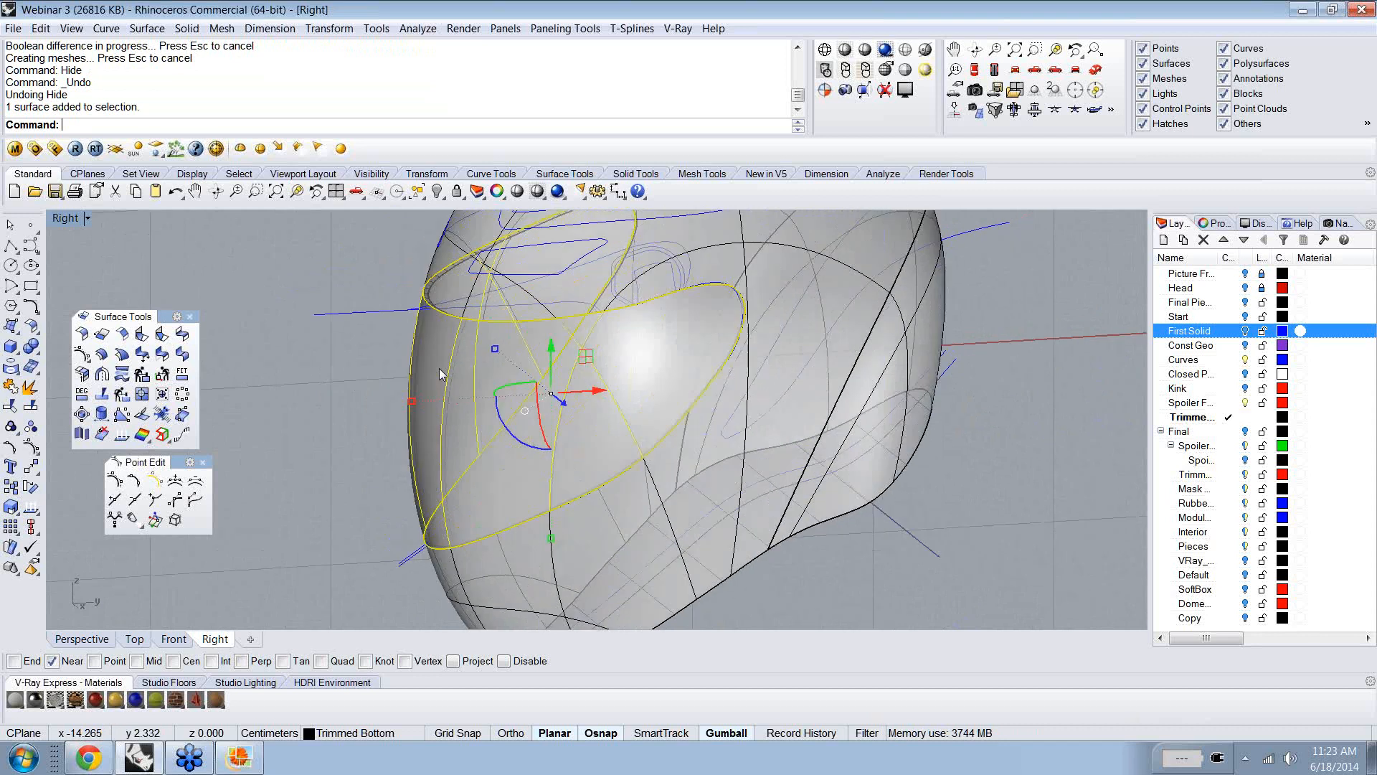
{"action": "right_click_drag", "start_coordinate": [437, 543], "coordinate": [434, 457], "text": "ctrl"}
{"action": "left_click", "coordinate": [401, 559]}
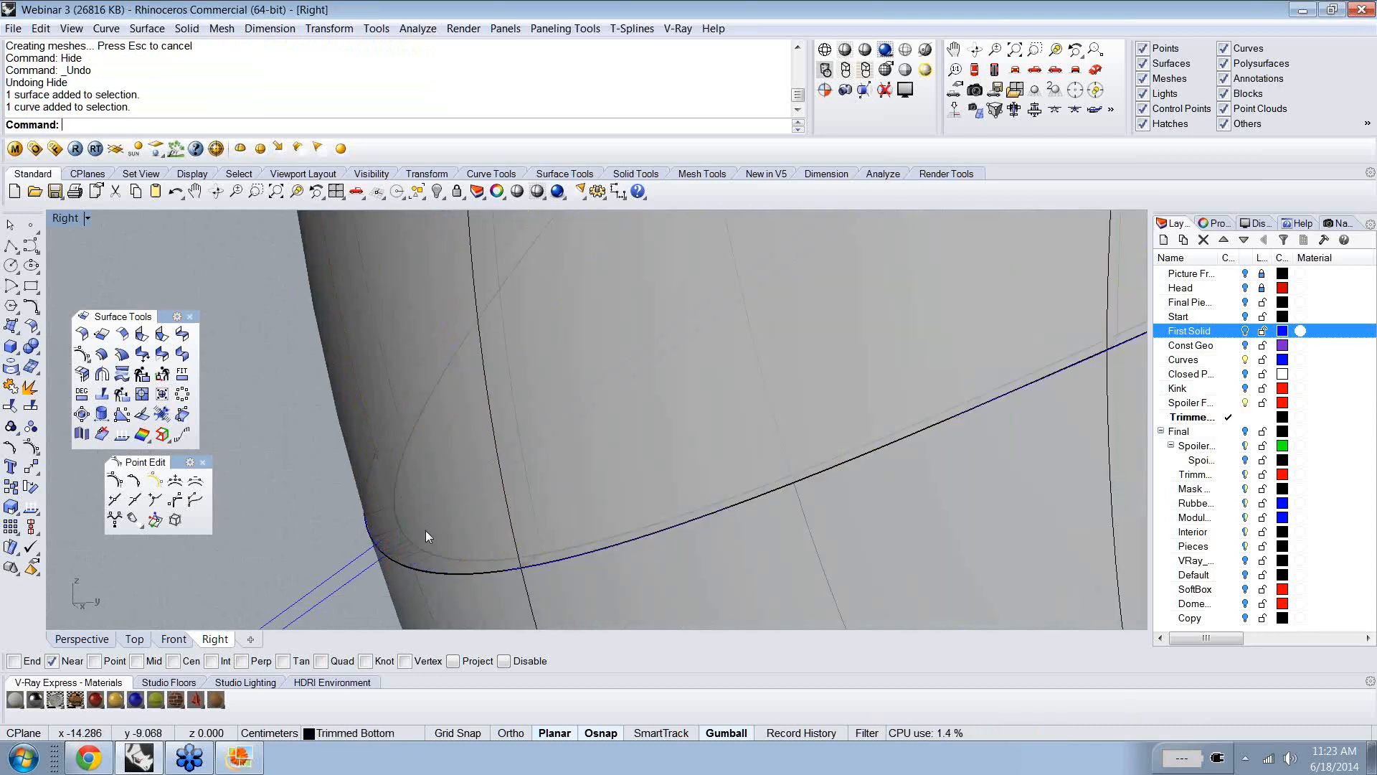
{"action": "mouse_move", "coordinate": [430, 563]}
{"action": "right_mouse_down", "text": "ctrl"}
{"action": "mouse_move", "coordinate": [381, 624]}
{"action": "mouse_move", "coordinate": [436, 553]}
{"action": "right_mouse_up", "text": "ctrl"}
{"action": "type", "text": "ZE"}
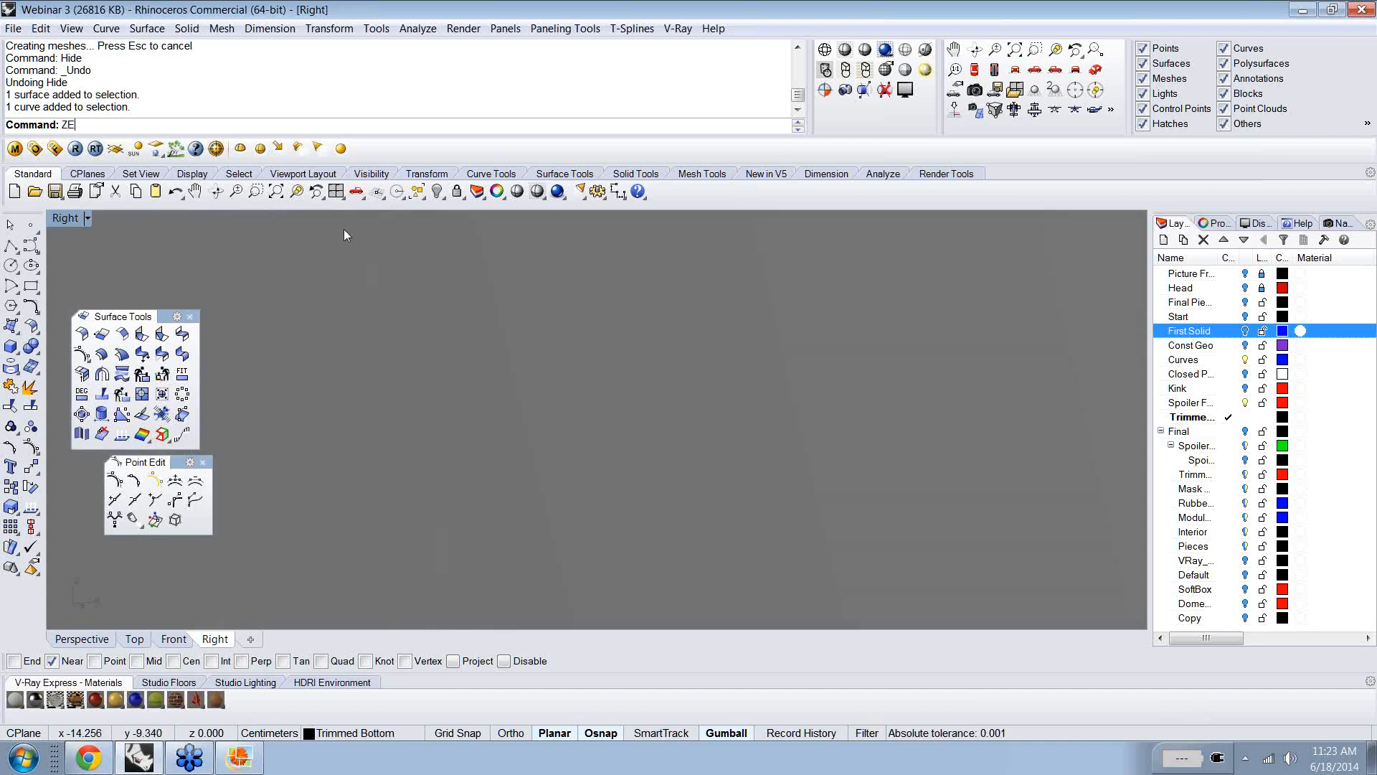
{"action": "key", "text": "Return"}
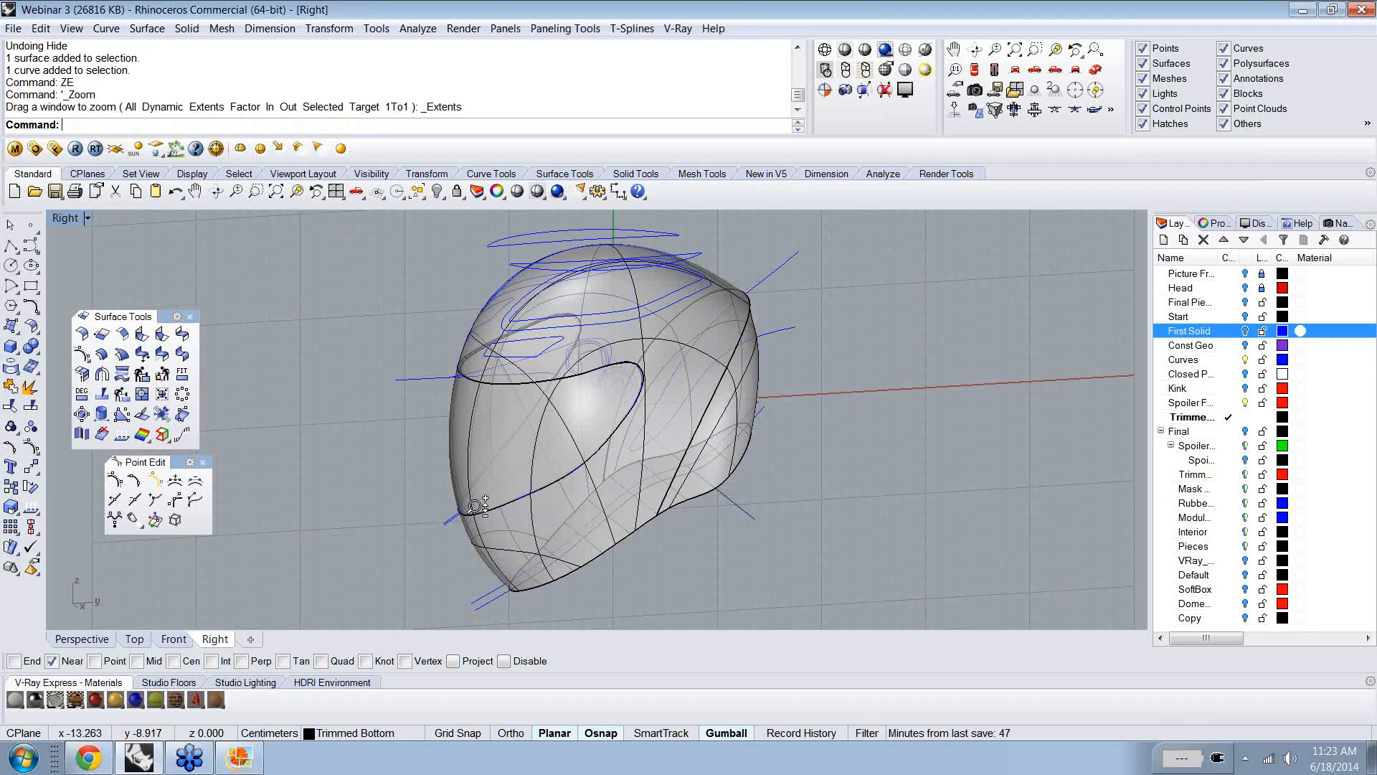
{"action": "scroll", "coordinate": [477, 504], "scroll_direction": "up", "scroll_amount": 6}
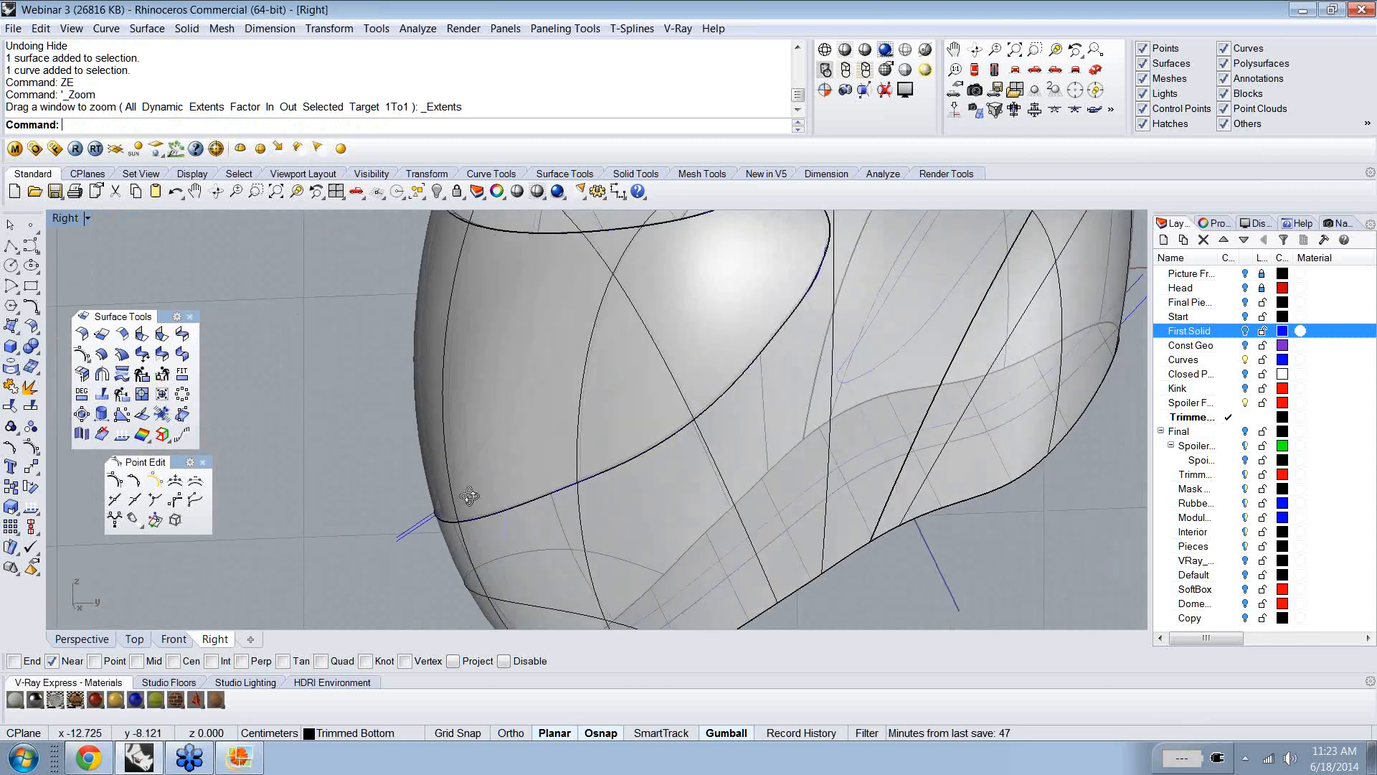
{"action": "scroll", "coordinate": [470, 496], "scroll_direction": "down", "scroll_amount": 3}
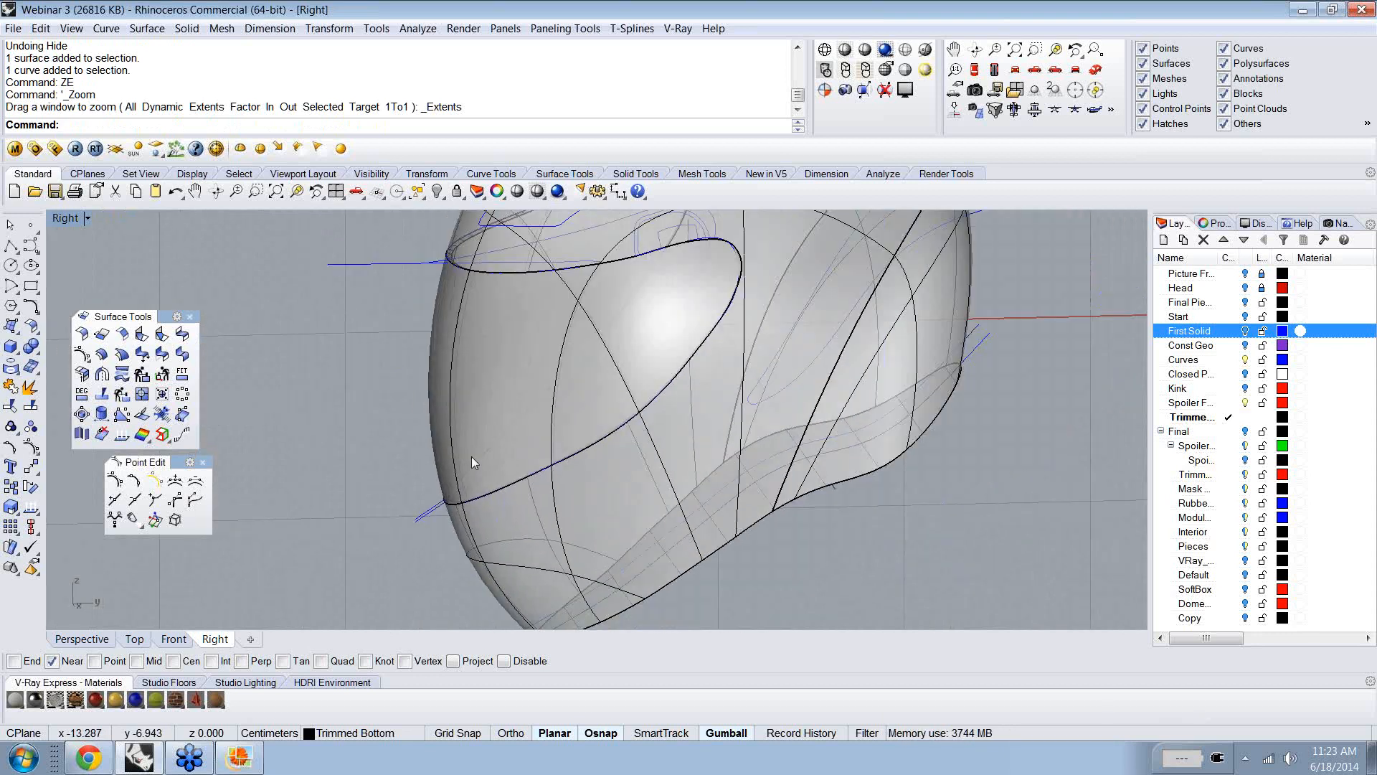
{"action": "scroll", "coordinate": [471, 456], "scroll_direction": "down", "scroll_amount": 1}
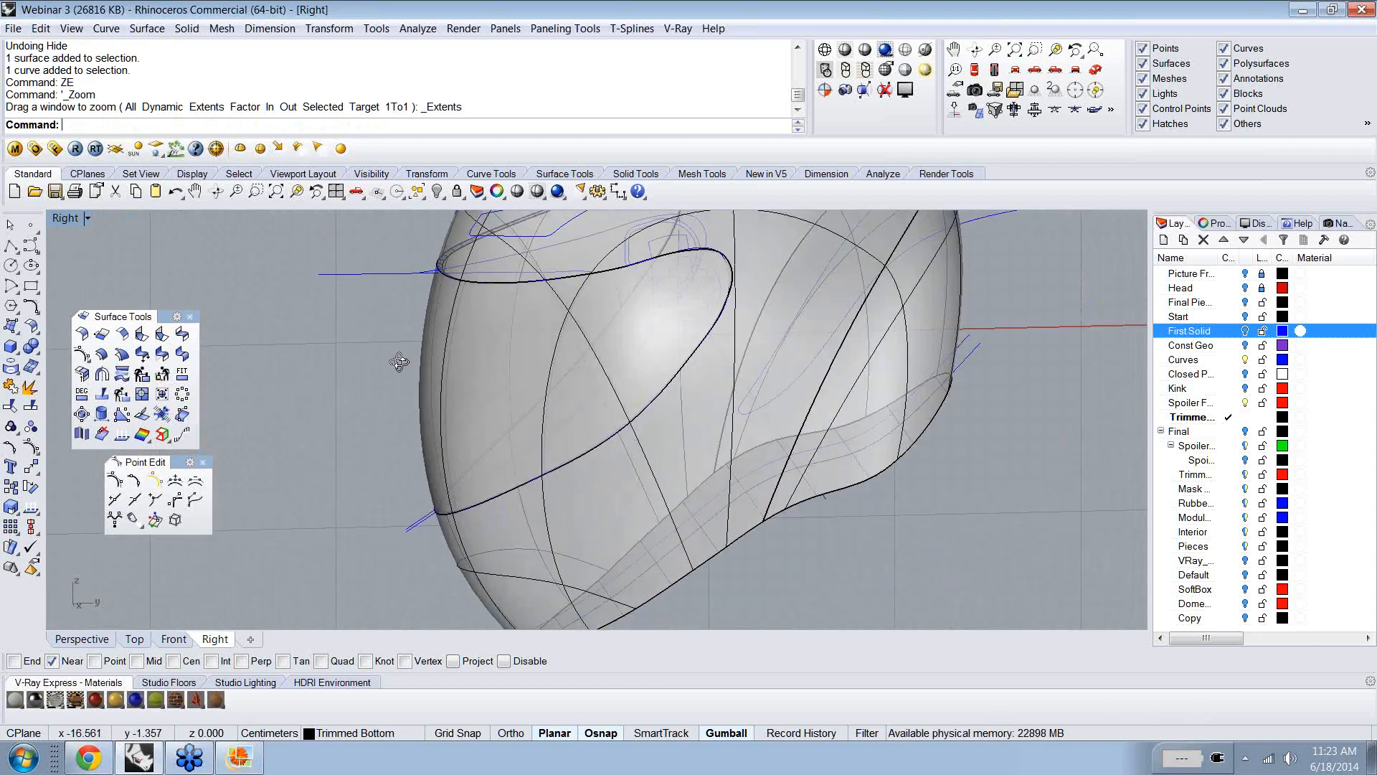
- Rotate the visor surface about its upper front corner, swinging its lower front corner slightly inward into the helmet
{"action": "right_click_drag", "start_coordinate": [399, 362], "coordinate": [394, 351], "text": "ctrl+shift"}
{"action": "type", "text": "Rotate"}
{"action": "key", "text": "Return"}
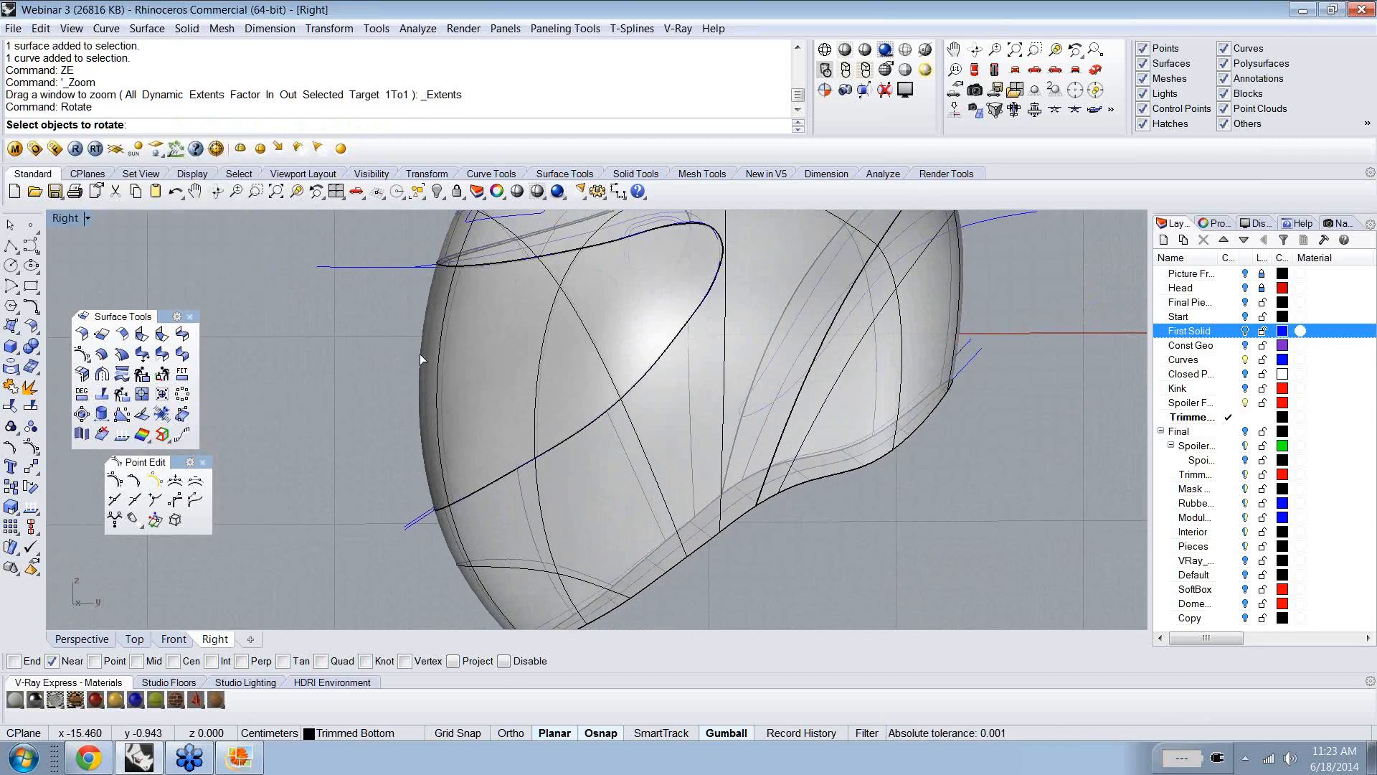
{"action": "left_click", "coordinate": [419, 354]}
{"action": "key", "text": "Return"}
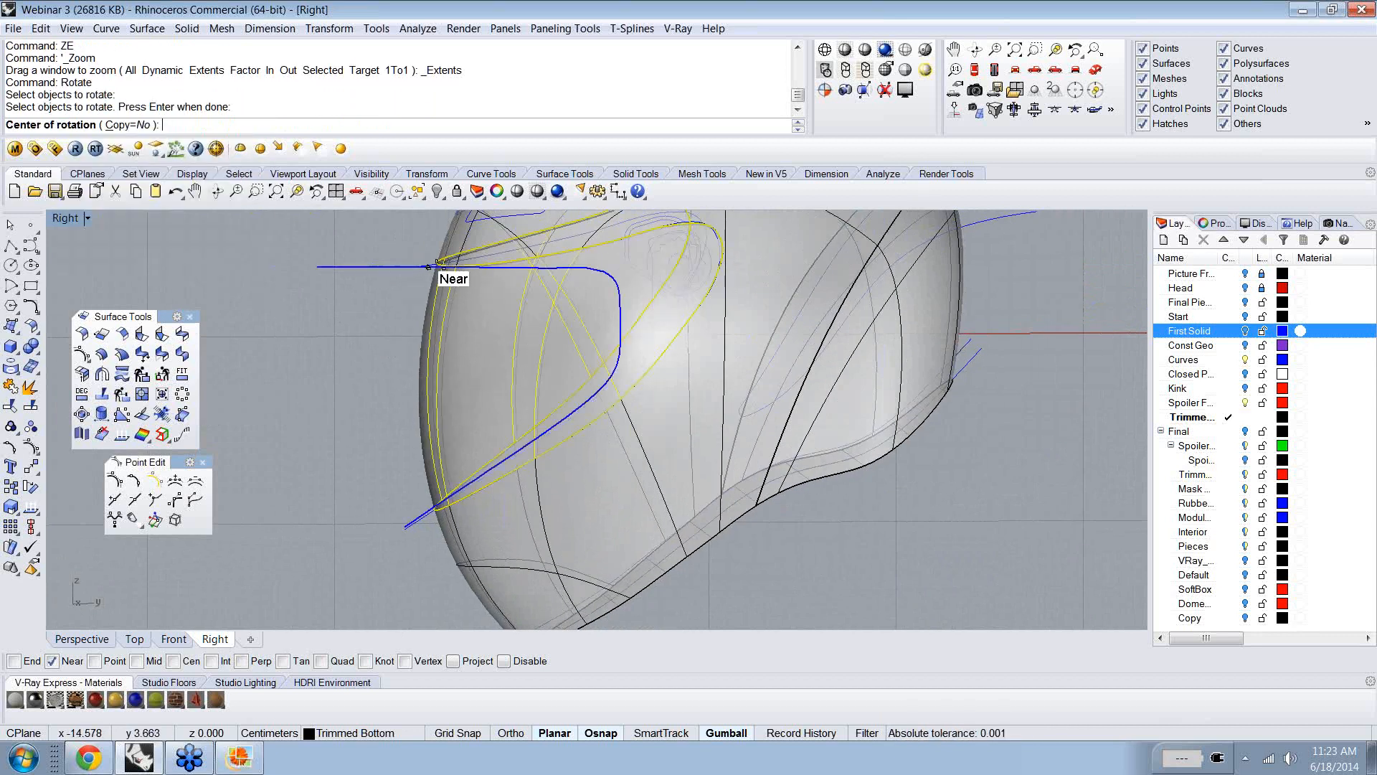
{"action": "right_click", "coordinate": [340, 661]}
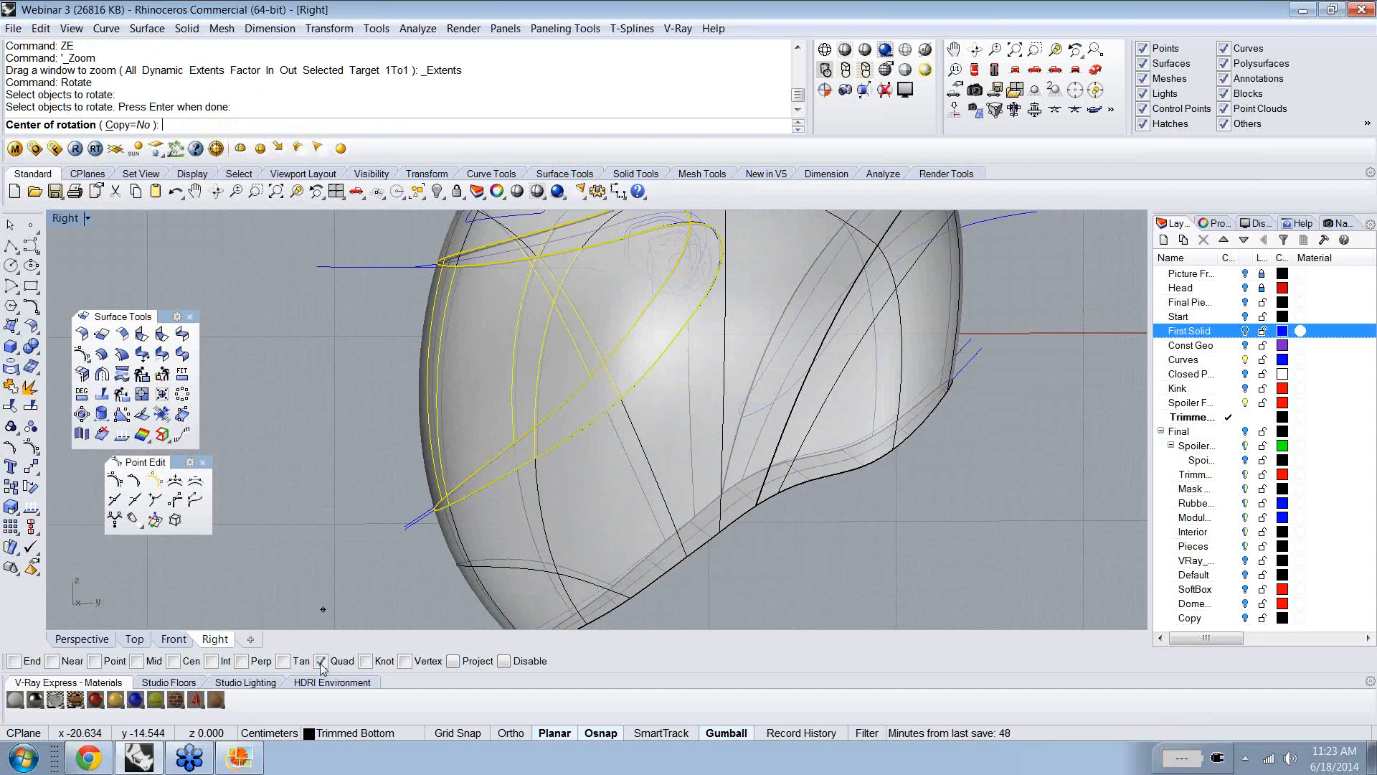
{"action": "left_click", "coordinate": [438, 264]}
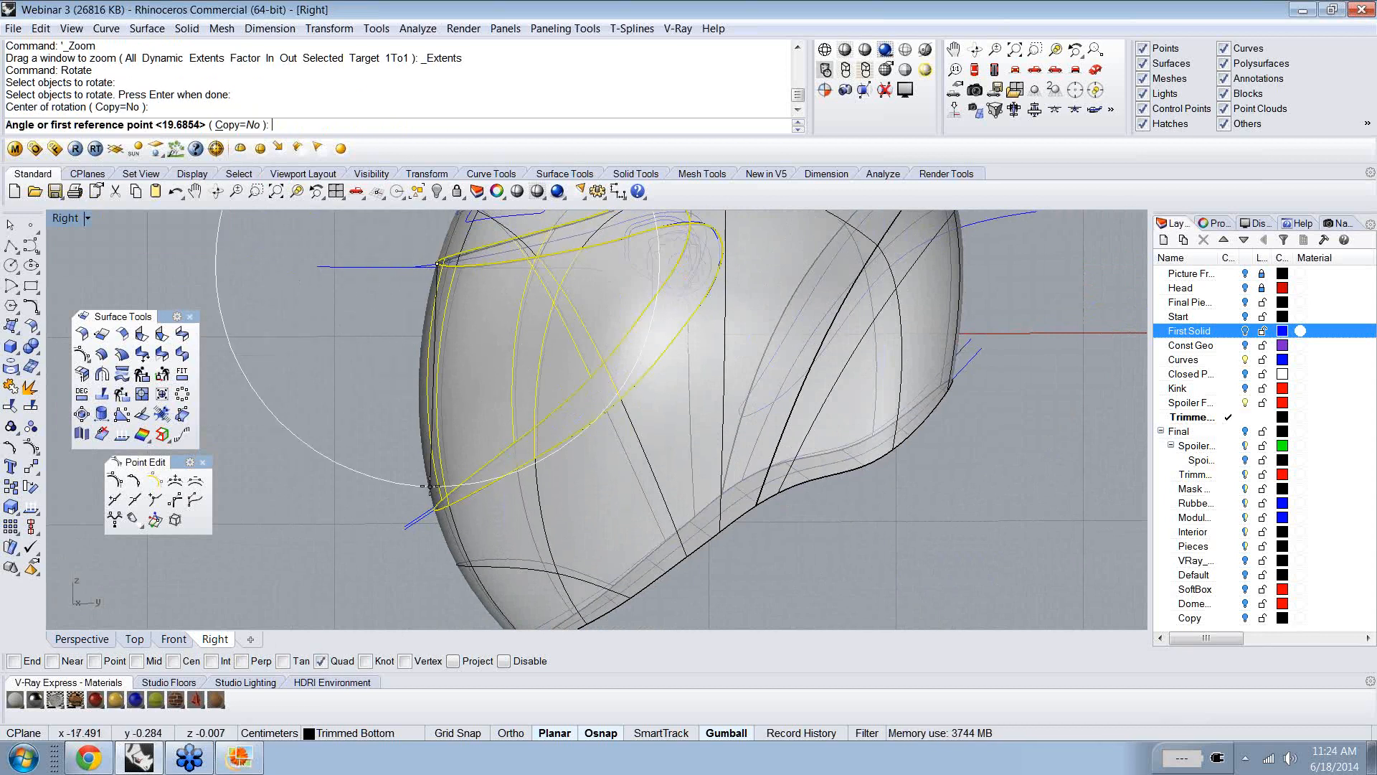
{"action": "left_click", "coordinate": [434, 509]}
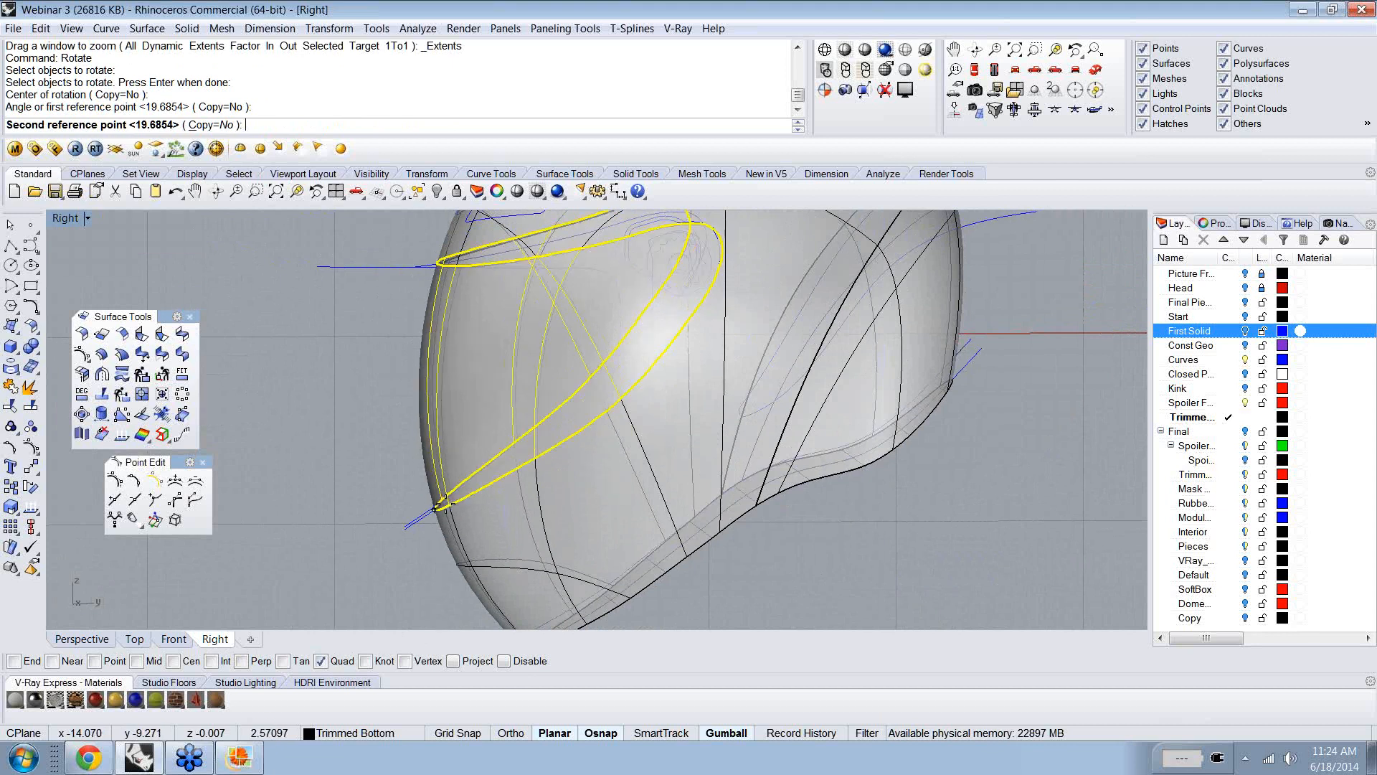
{"action": "left_click", "coordinate": [14, 660]}
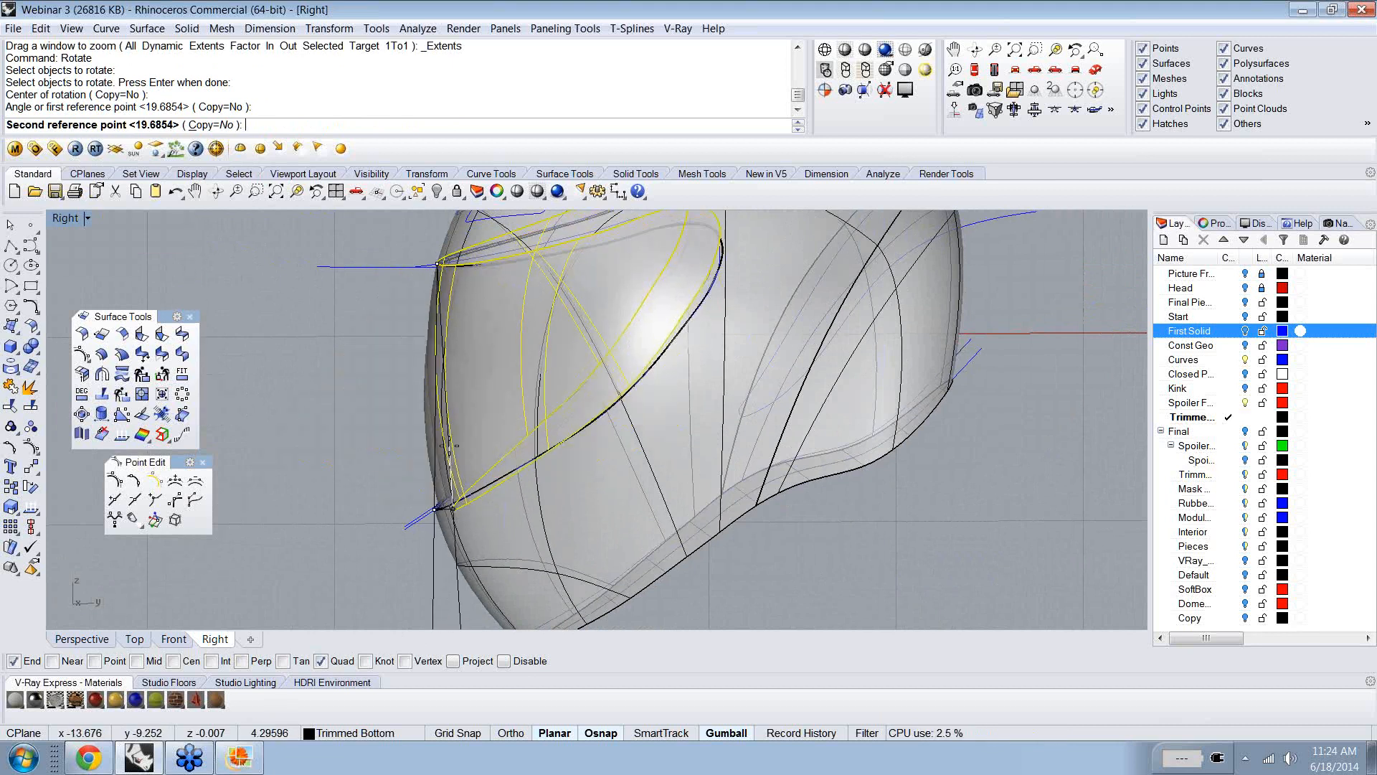
{"action": "scroll", "coordinate": [450, 442], "scroll_direction": "up", "scroll_amount": 6}
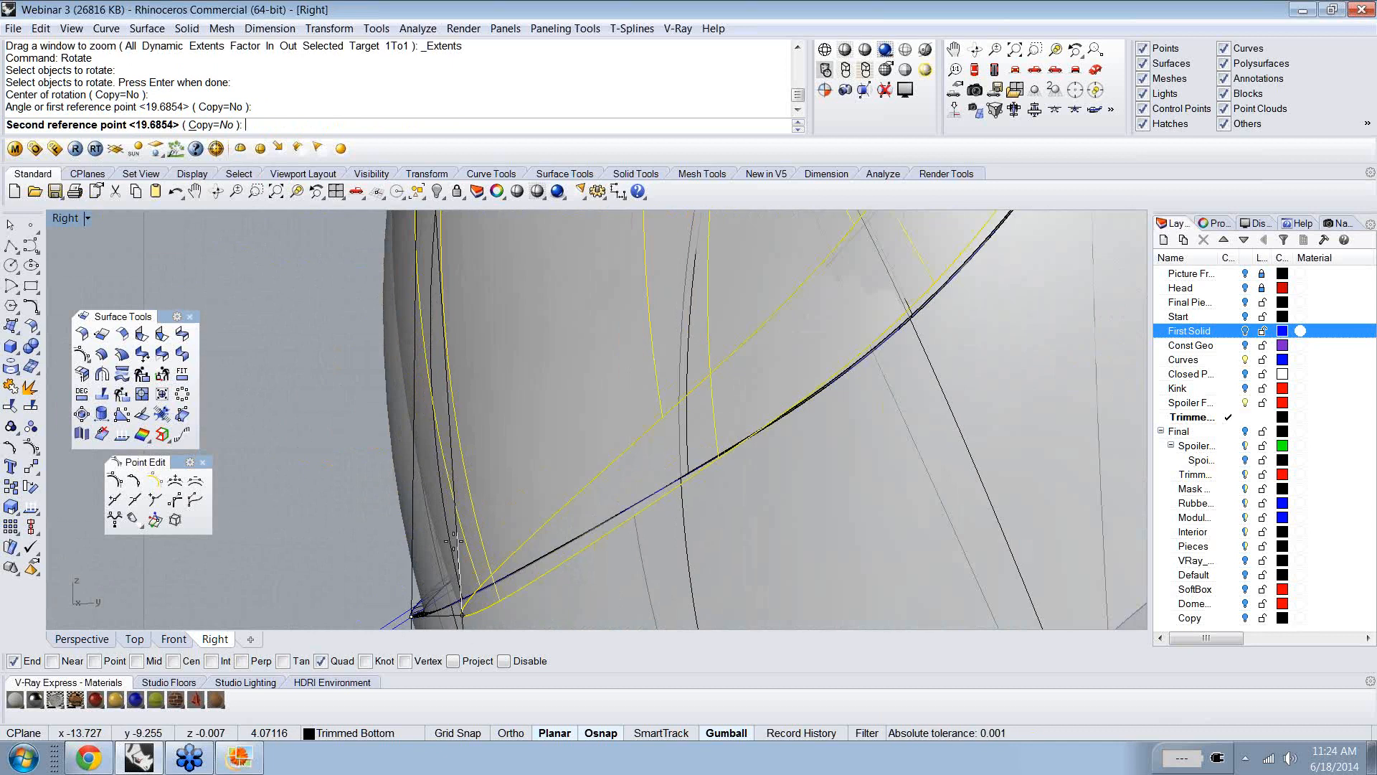
{"action": "left_click", "coordinate": [434, 617]}
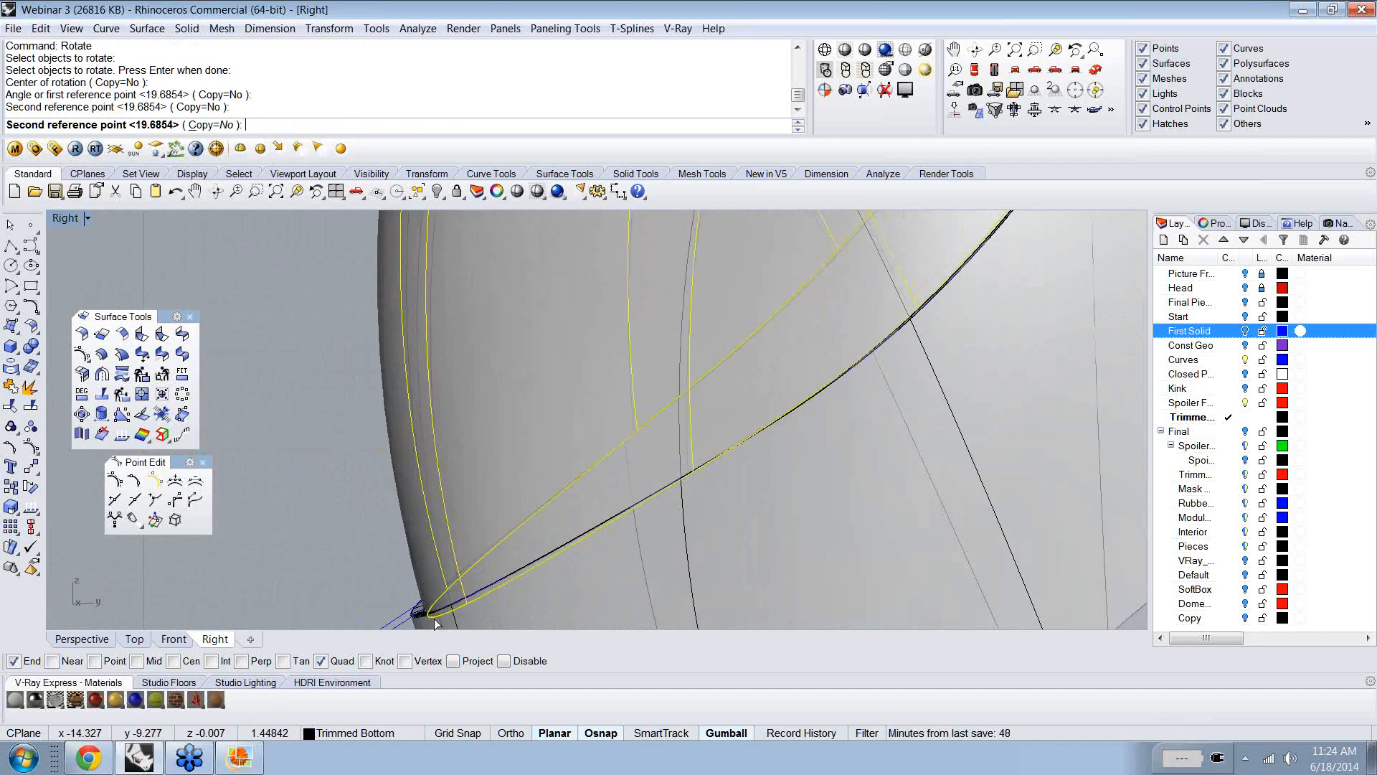
{"action": "left_click", "coordinate": [434, 620]}
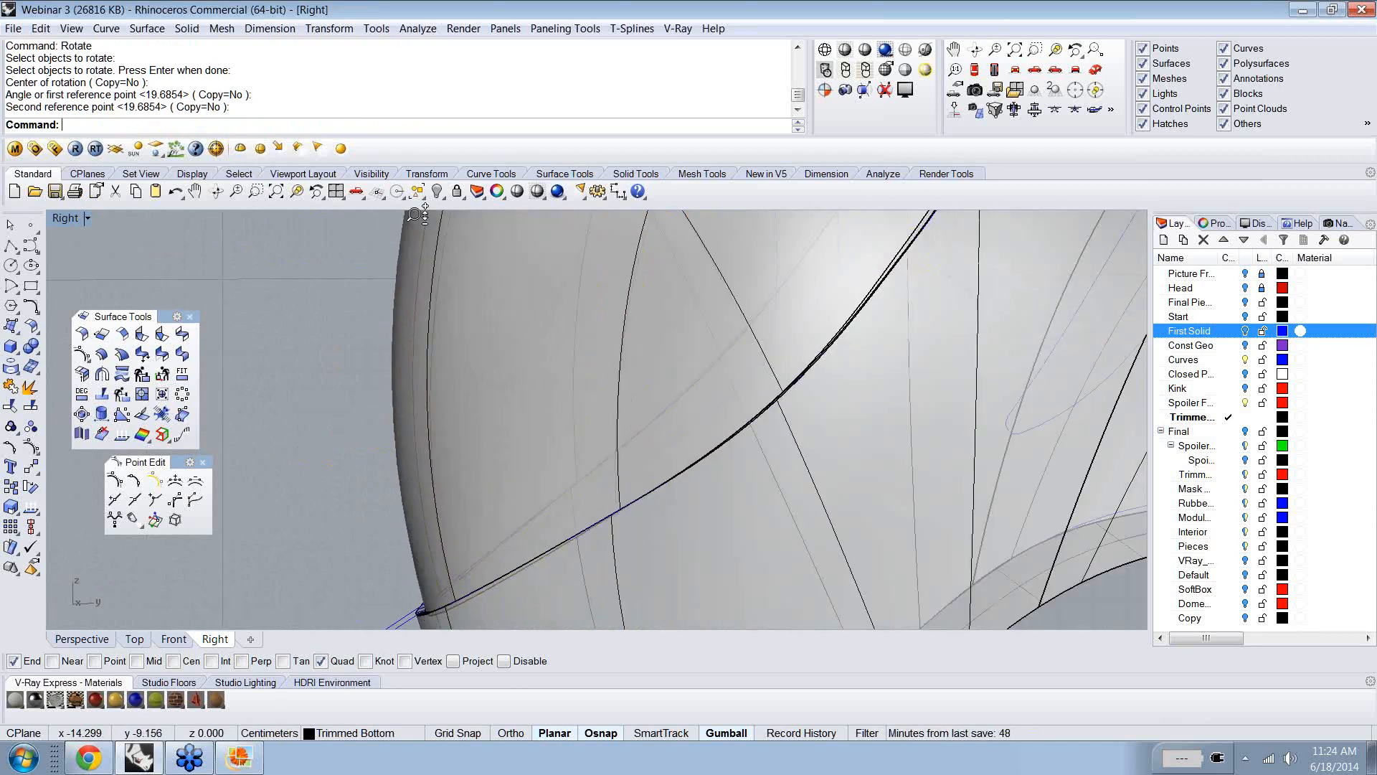
- Offset the rotated visor surface into a solid with Distance 0.33, BothSides=Yes and DeleteInput=Yes
{"action": "right_click_drag", "start_coordinate": [416, 214], "coordinate": [455, 387], "text": "ctrl"}
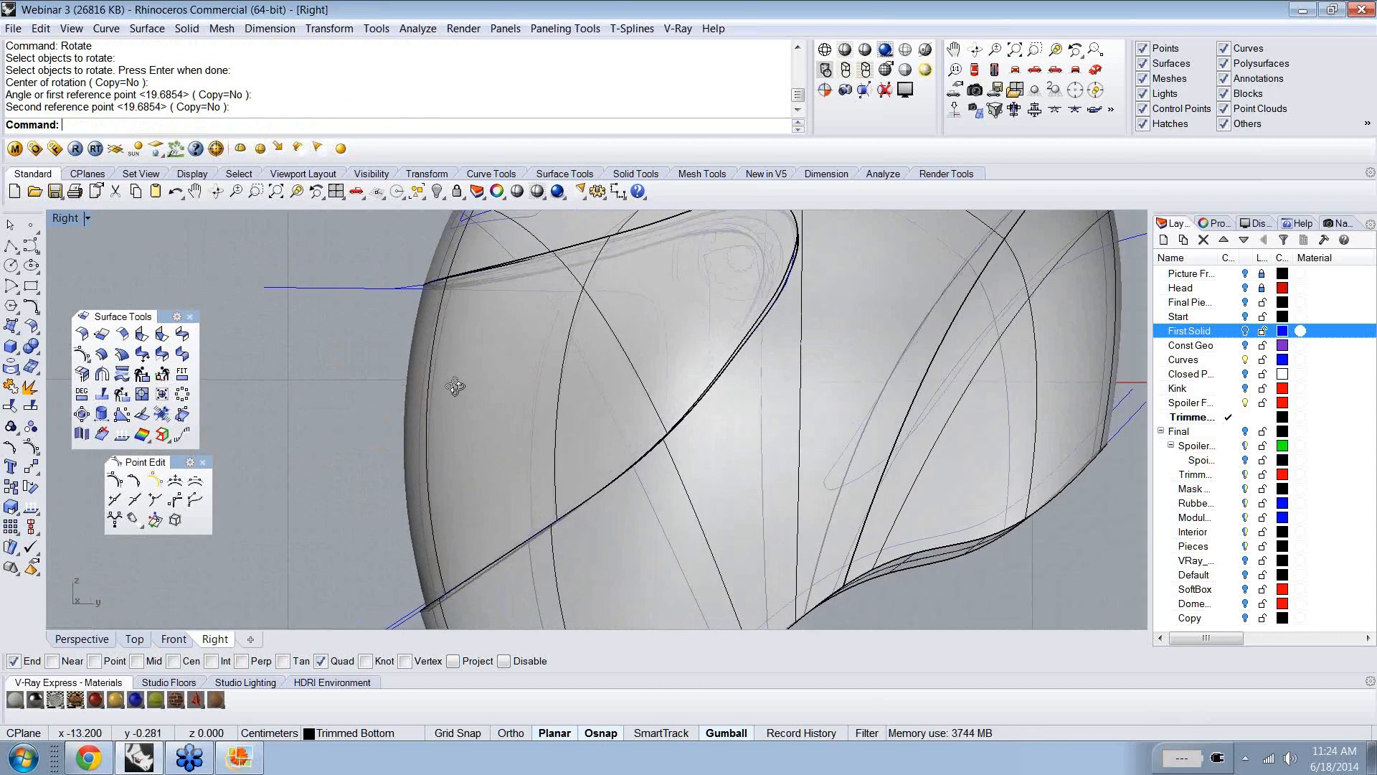
{"action": "right_click_drag", "start_coordinate": [455, 388], "coordinate": [485, 391], "text": "ctrl+shift"}
{"action": "left_click", "coordinate": [485, 391]}
{"action": "type", "text": "OffsetSrf"}
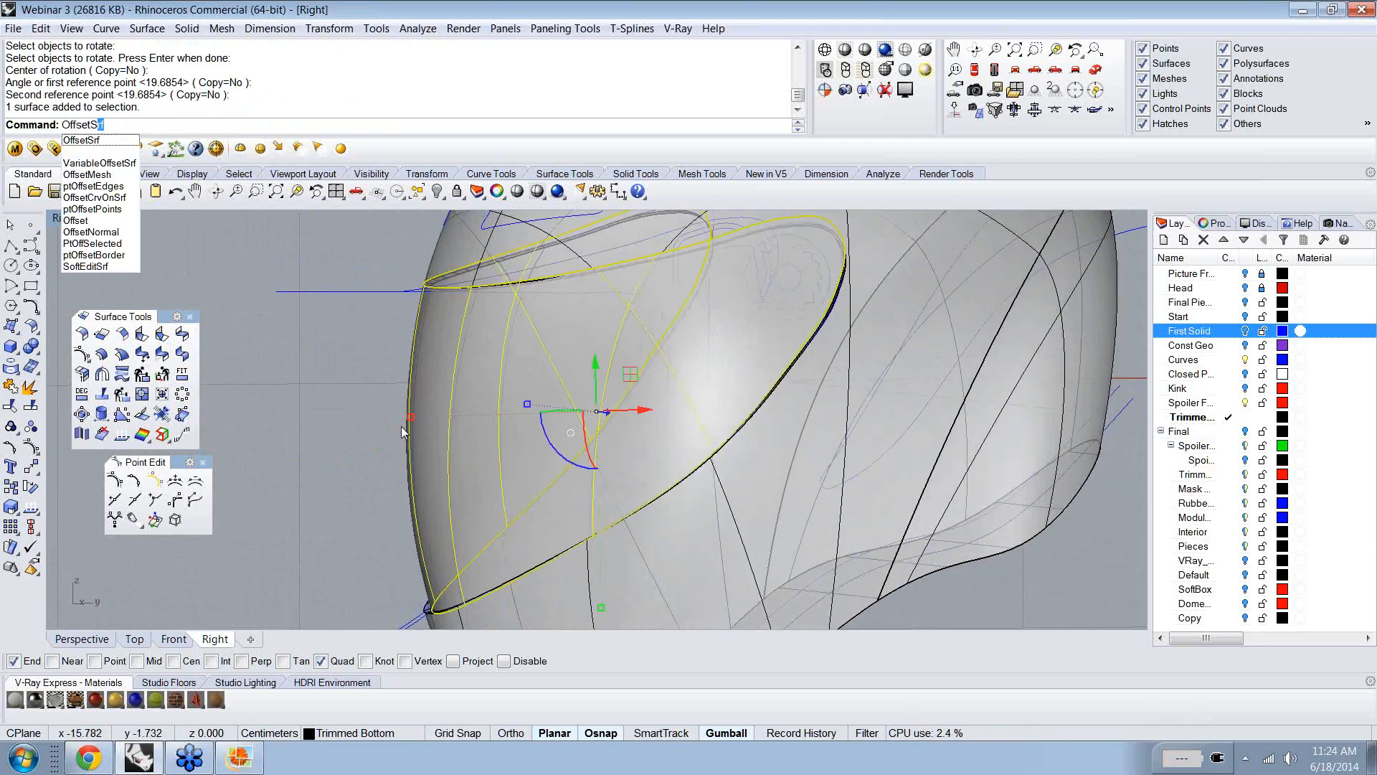
{"action": "key", "text": "Return"}
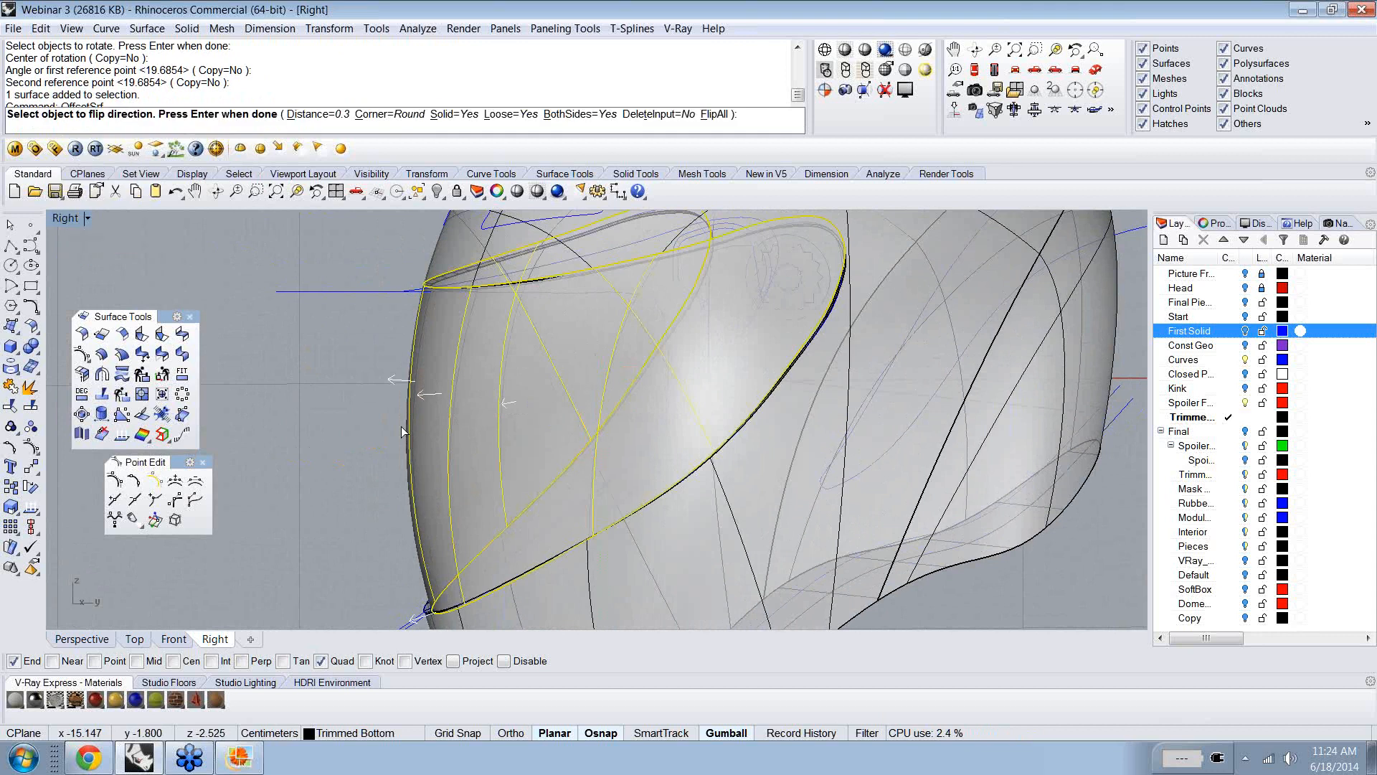
{"action": "left_click", "coordinate": [321, 115]}
{"action": "type", "text": ".33"}
{"action": "key", "text": "Return"}
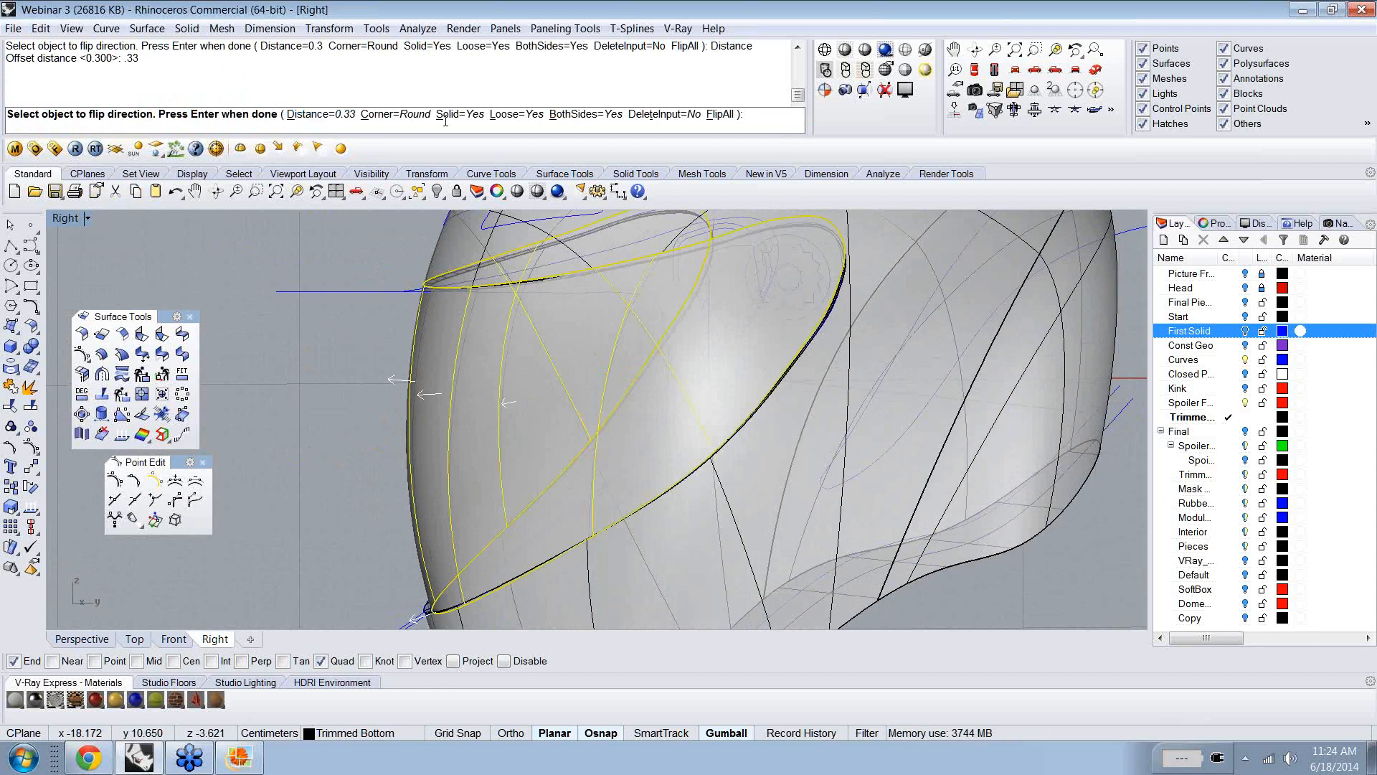
{"action": "left_click", "coordinate": [651, 115]}
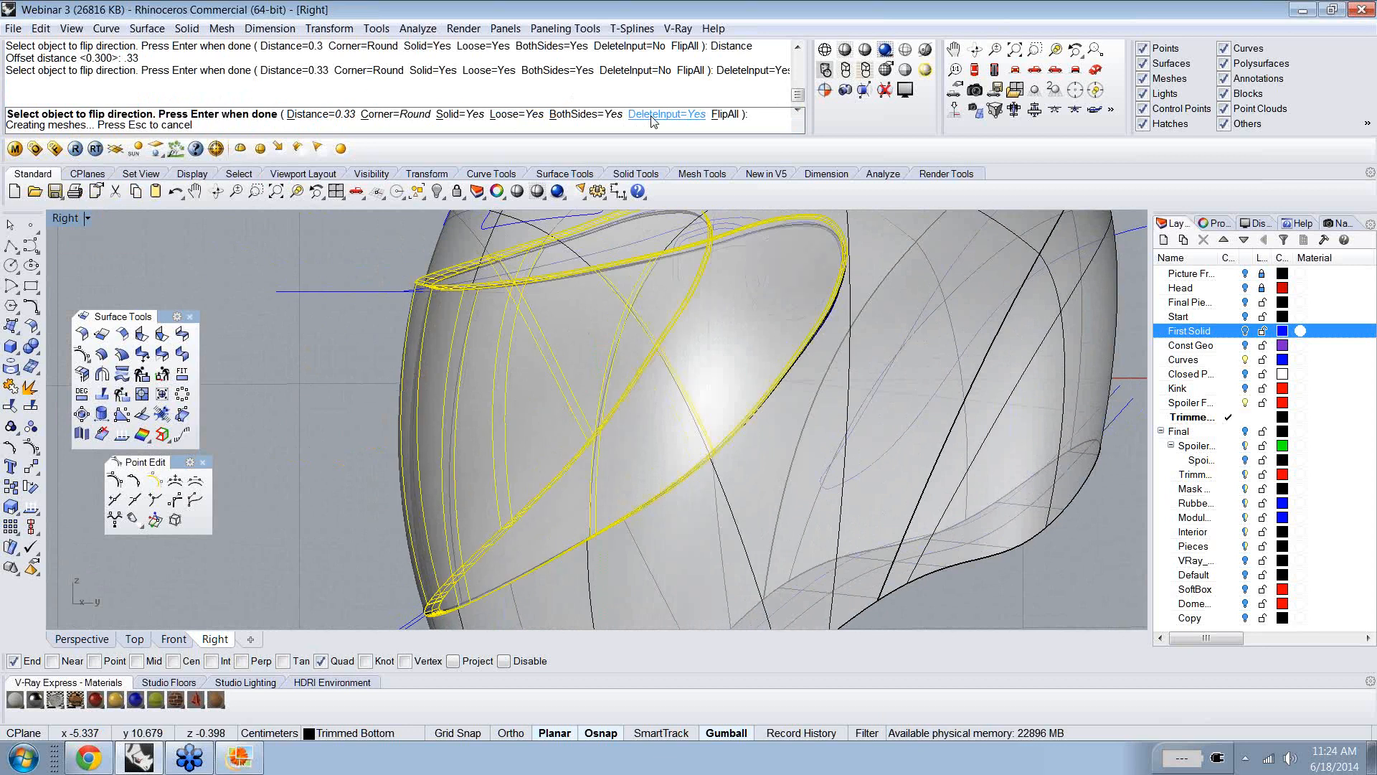
{"action": "key", "text": "Return"}
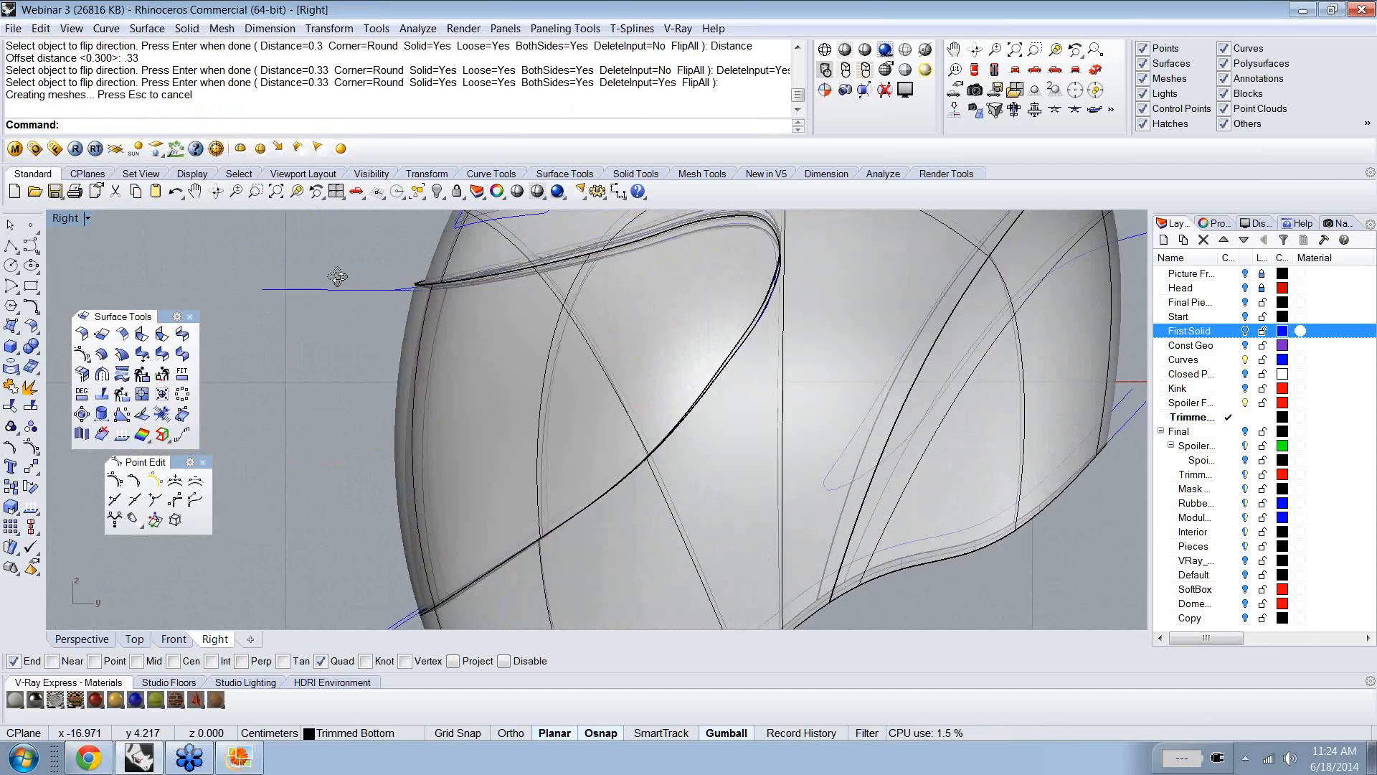
- Inspect the thickened visor solid against the helmet opening and move it to the Final Pieces layer
{"action": "right_click_drag", "start_coordinate": [338, 270], "coordinate": [347, 281], "text": "ctrl+shift"}
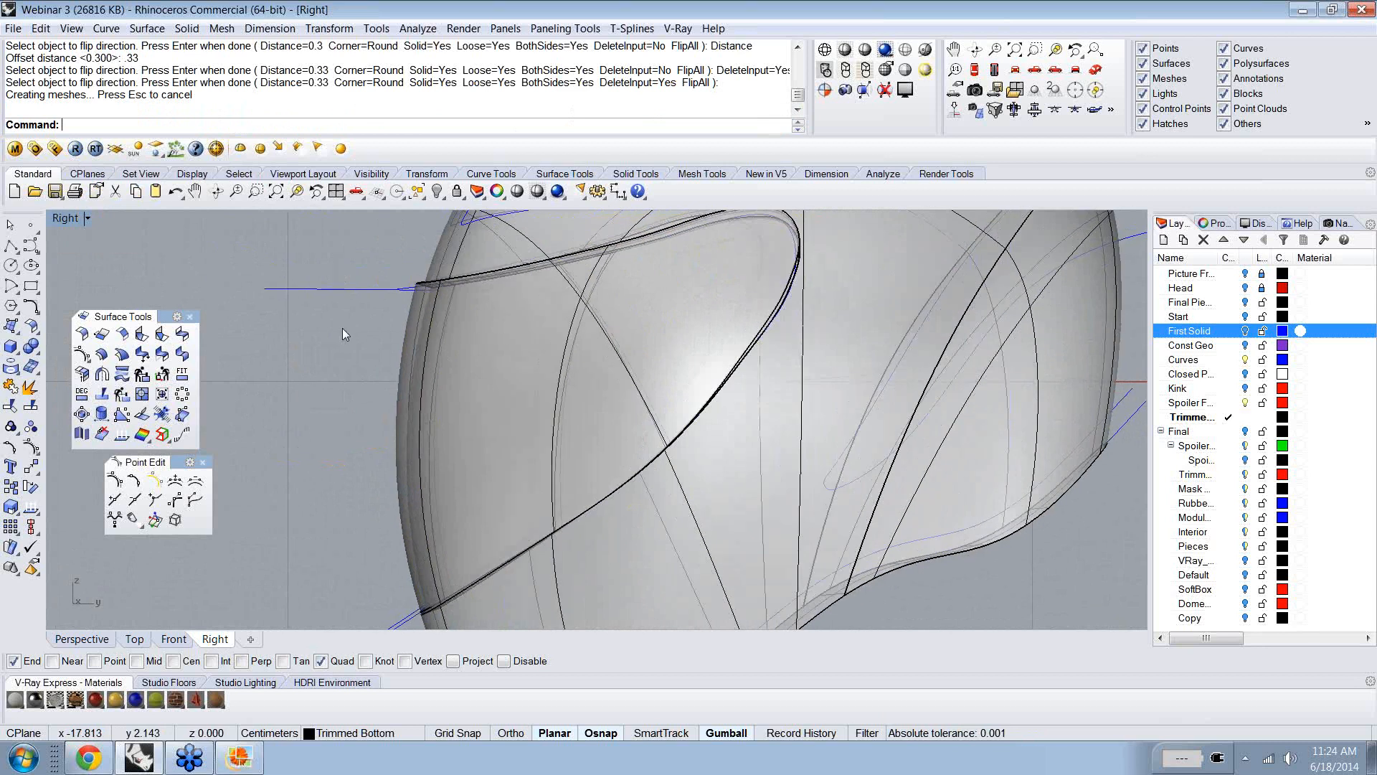
{"action": "right_click_drag", "start_coordinate": [342, 328], "coordinate": [406, 416], "text": "ctrl+shift"}
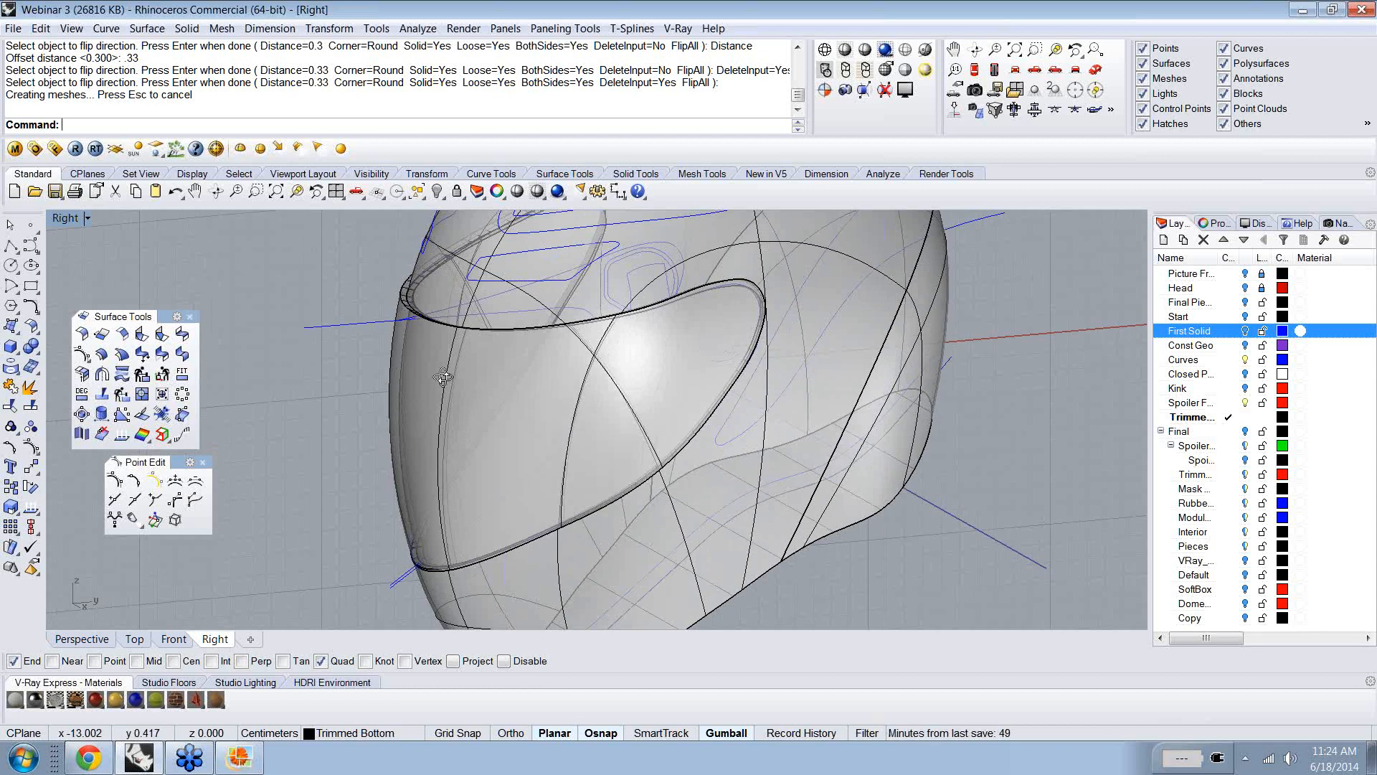
{"action": "right_click_drag", "start_coordinate": [444, 378], "coordinate": [385, 355], "text": "ctrl+shift"}
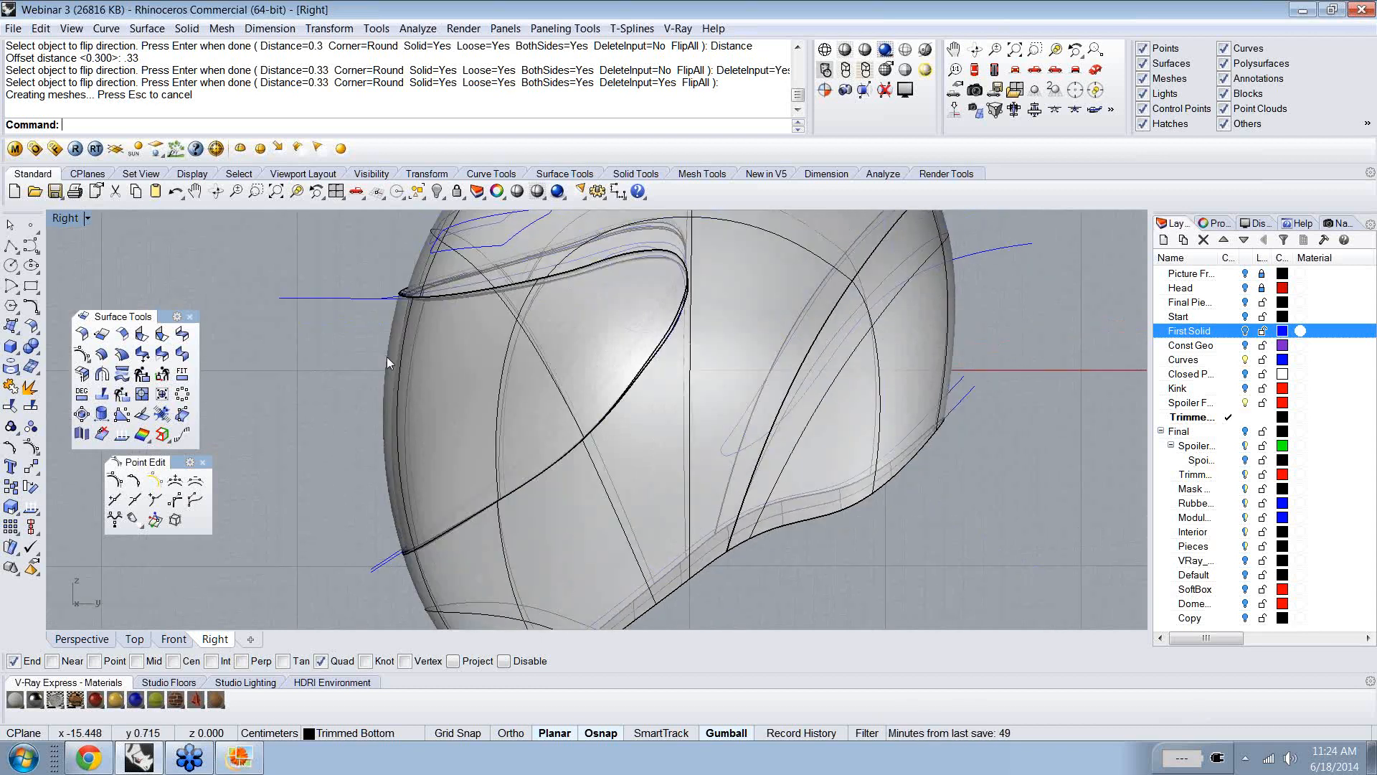
{"action": "left_click", "coordinate": [386, 356]}
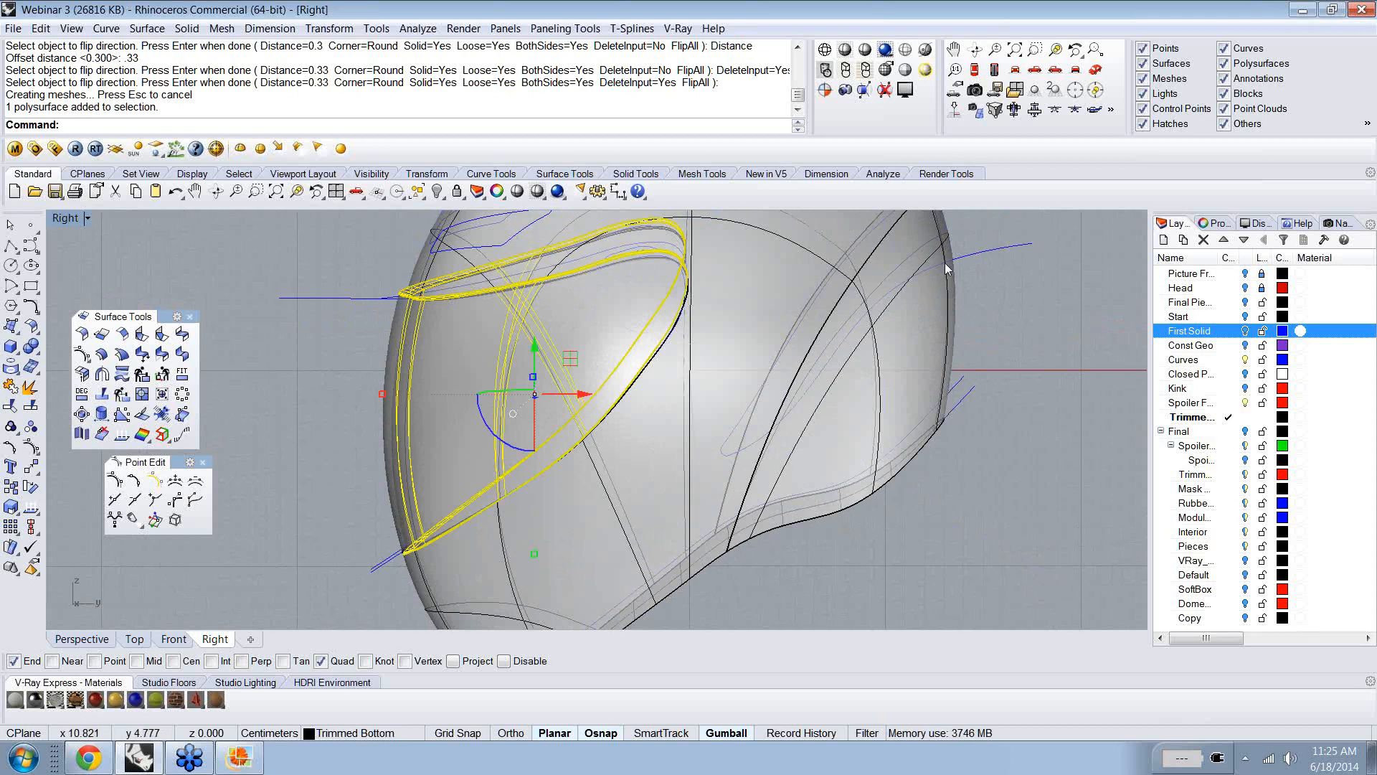
{"action": "right_click", "coordinate": [1224, 305]}
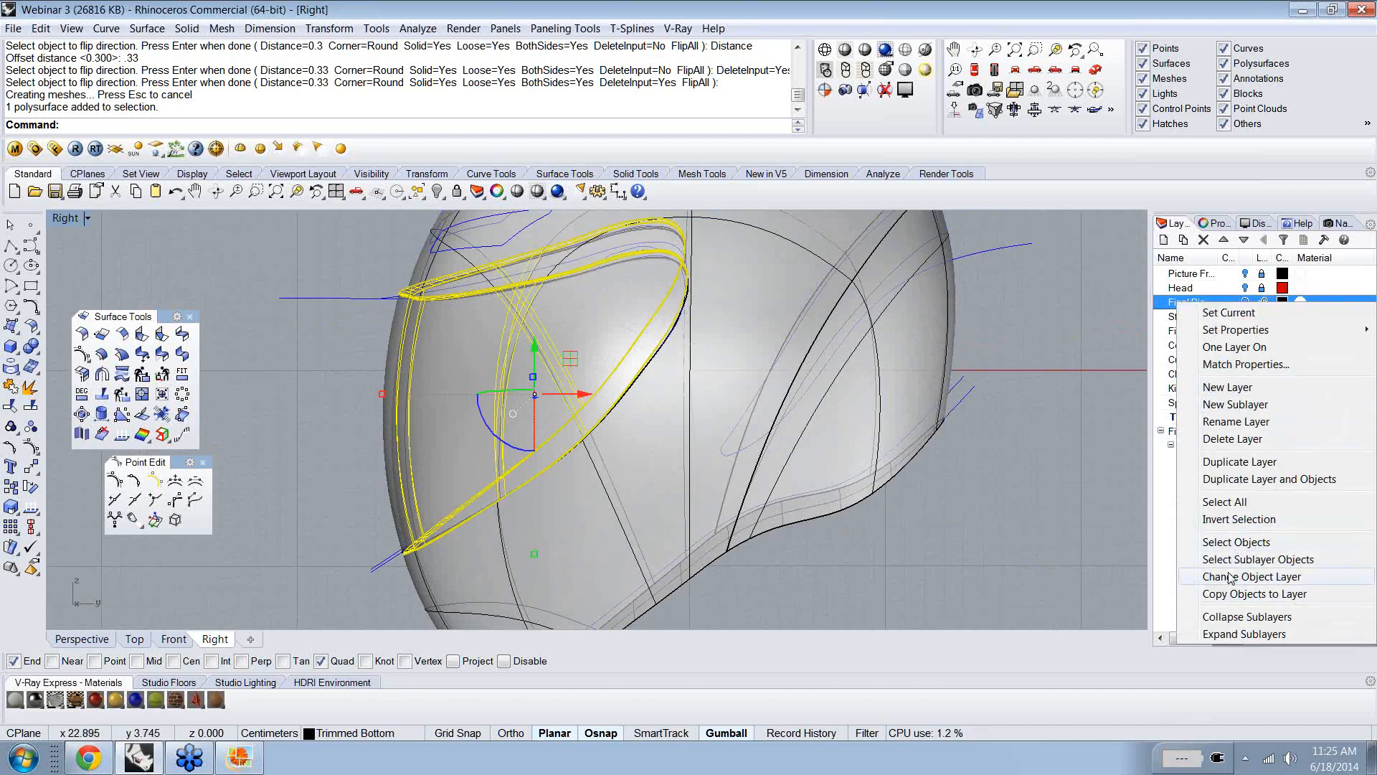
{"action": "left_click", "coordinate": [1229, 576]}
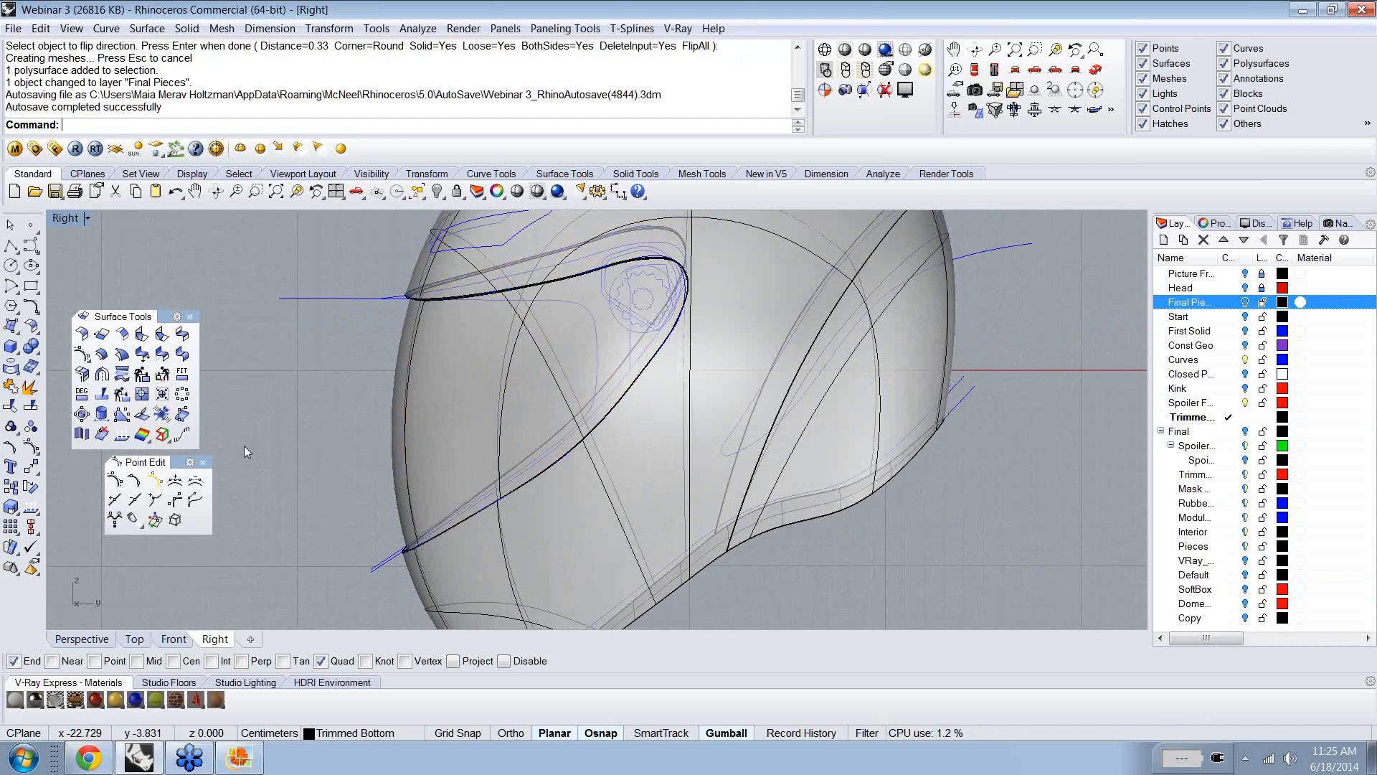
- Shell the helmet solid with a thickness of 0.25, removing the flat underside face
{"action": "right_click_drag", "start_coordinate": [244, 446], "coordinate": [521, 502]}
{"action": "scroll", "coordinate": [761, 459], "scroll_direction": "down", "scroll_amount": 6}
{"action": "scroll", "coordinate": [663, 496], "scroll_direction": "up", "scroll_amount": 2}
{"action": "type", "text": "shell"}
{"action": "key", "text": "Return"}
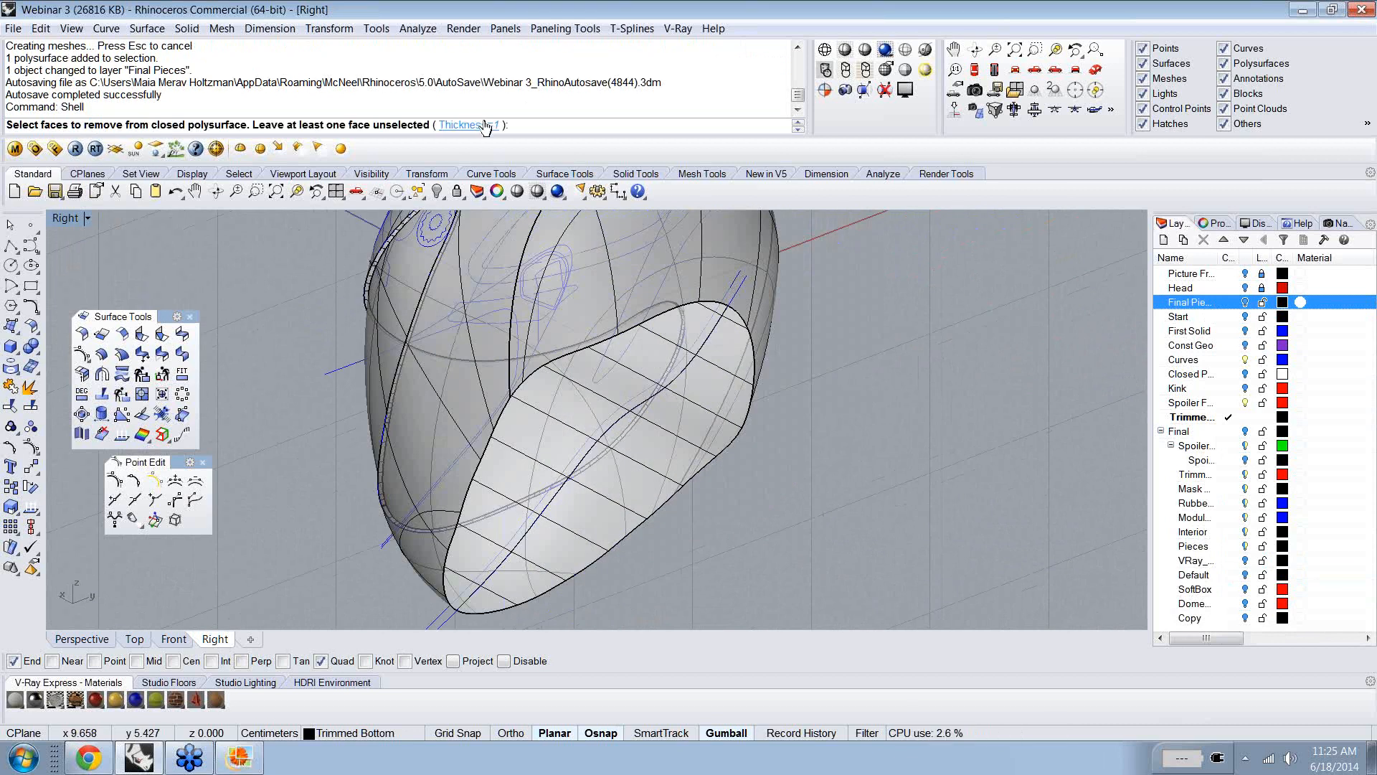
{"action": "left_click", "coordinate": [485, 126]}
{"action": "type", "text": ".25"}
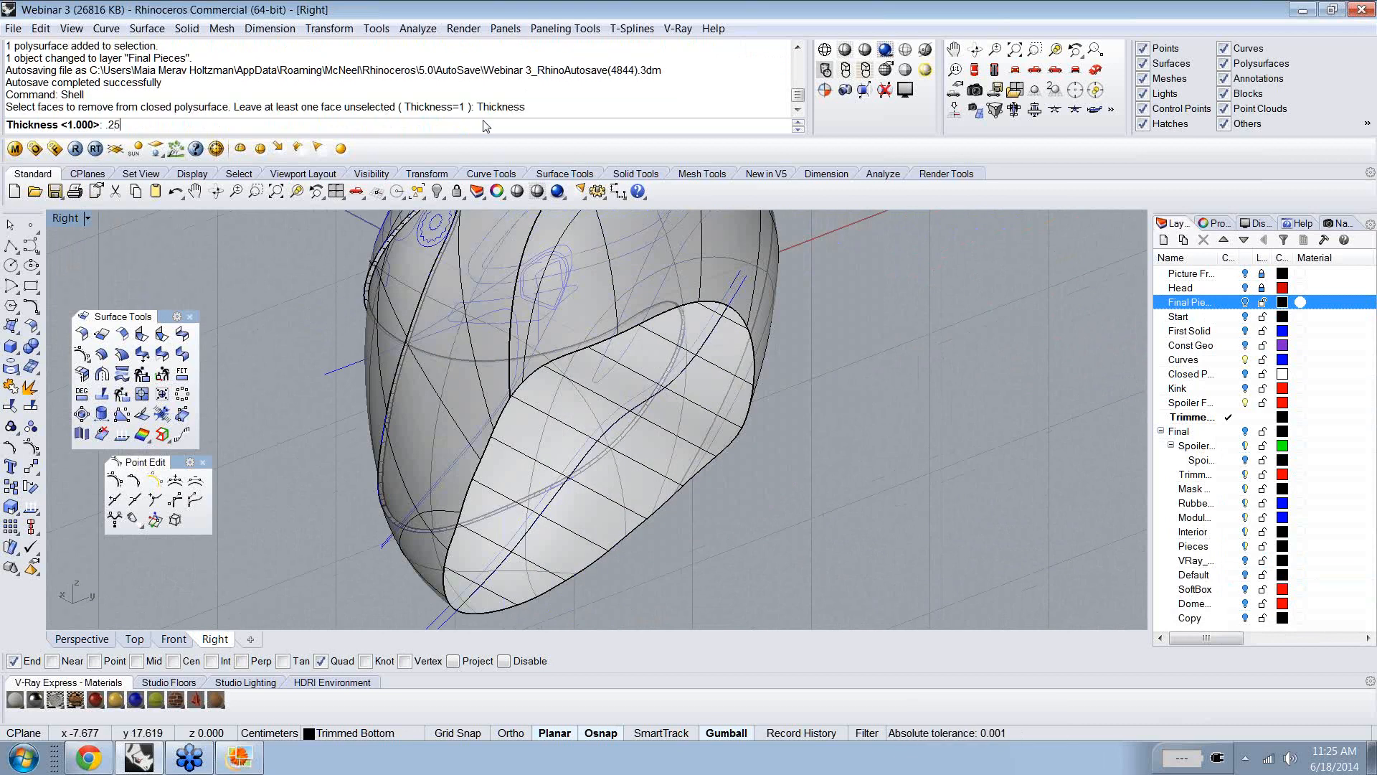
{"action": "key", "text": "Return"}
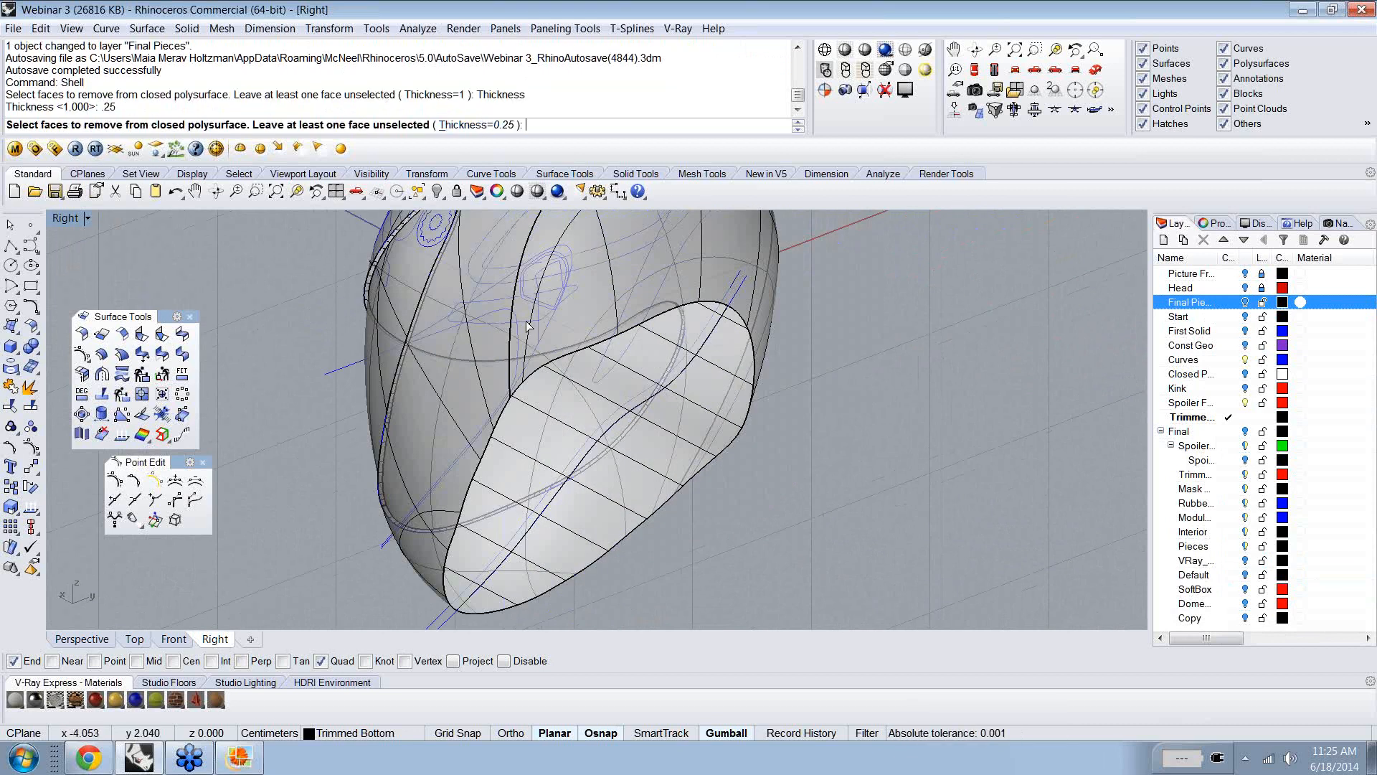
{"action": "left_click", "coordinate": [565, 429]}
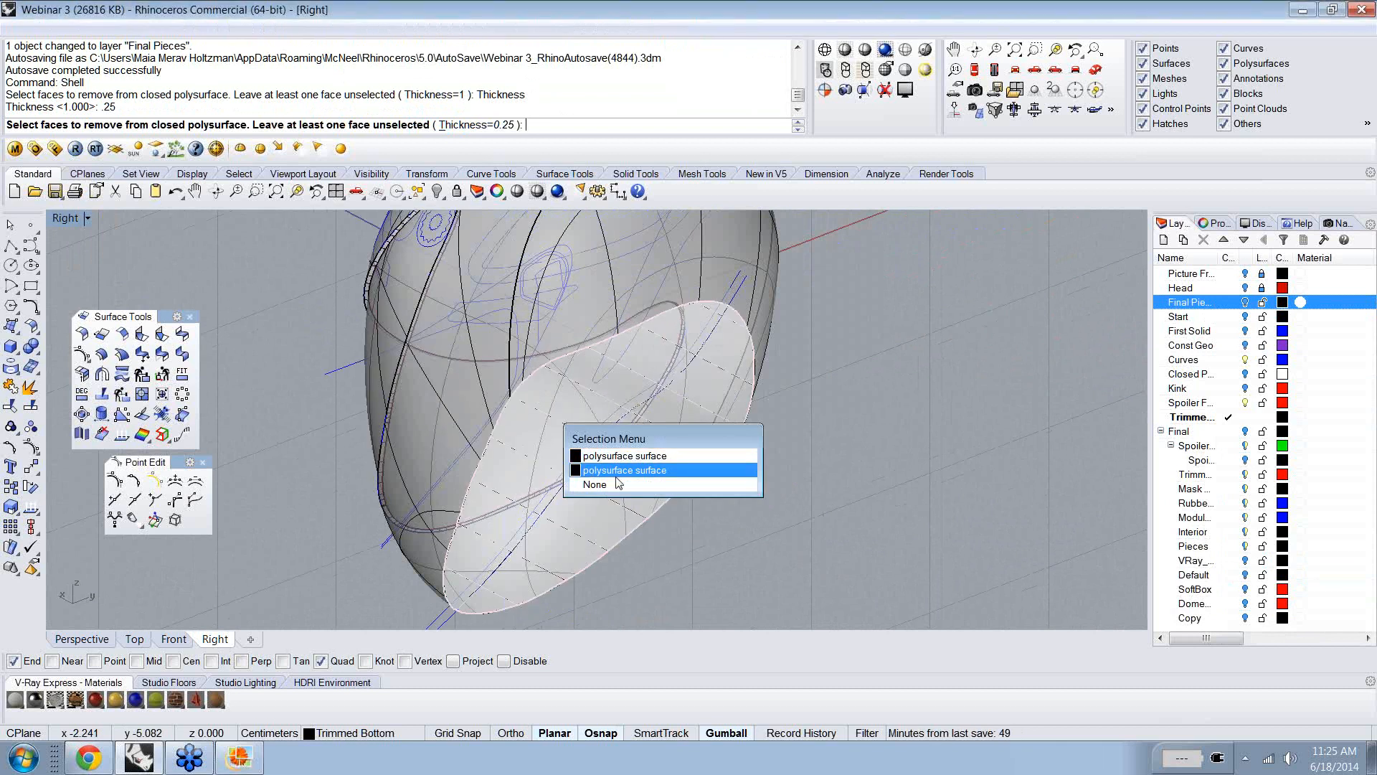
{"action": "left_click", "coordinate": [616, 473]}
{"action": "key", "text": "Return"}
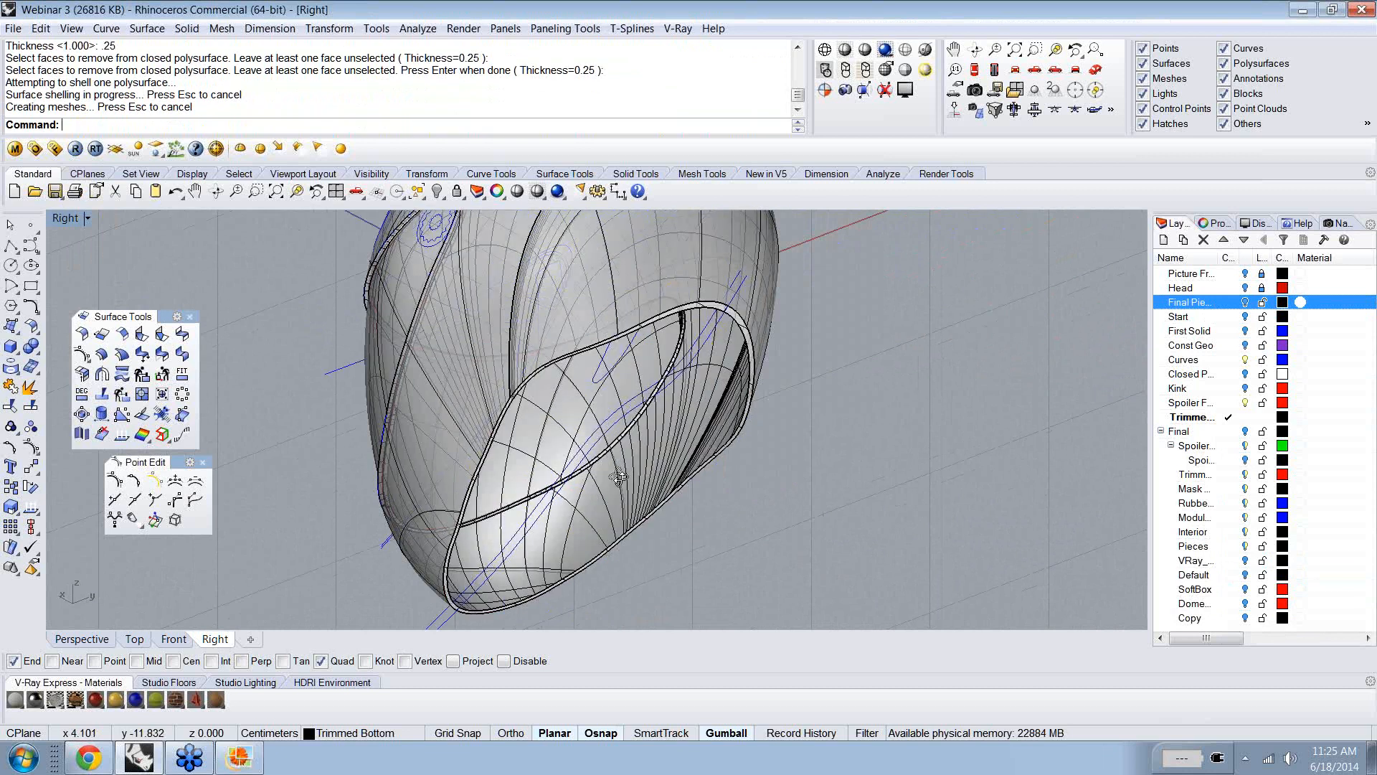
- Look over the shelled helmet around the visor recess and realign the viewport to the straight Right view
{"action": "right_click_drag", "start_coordinate": [619, 477], "coordinate": [804, 391]}
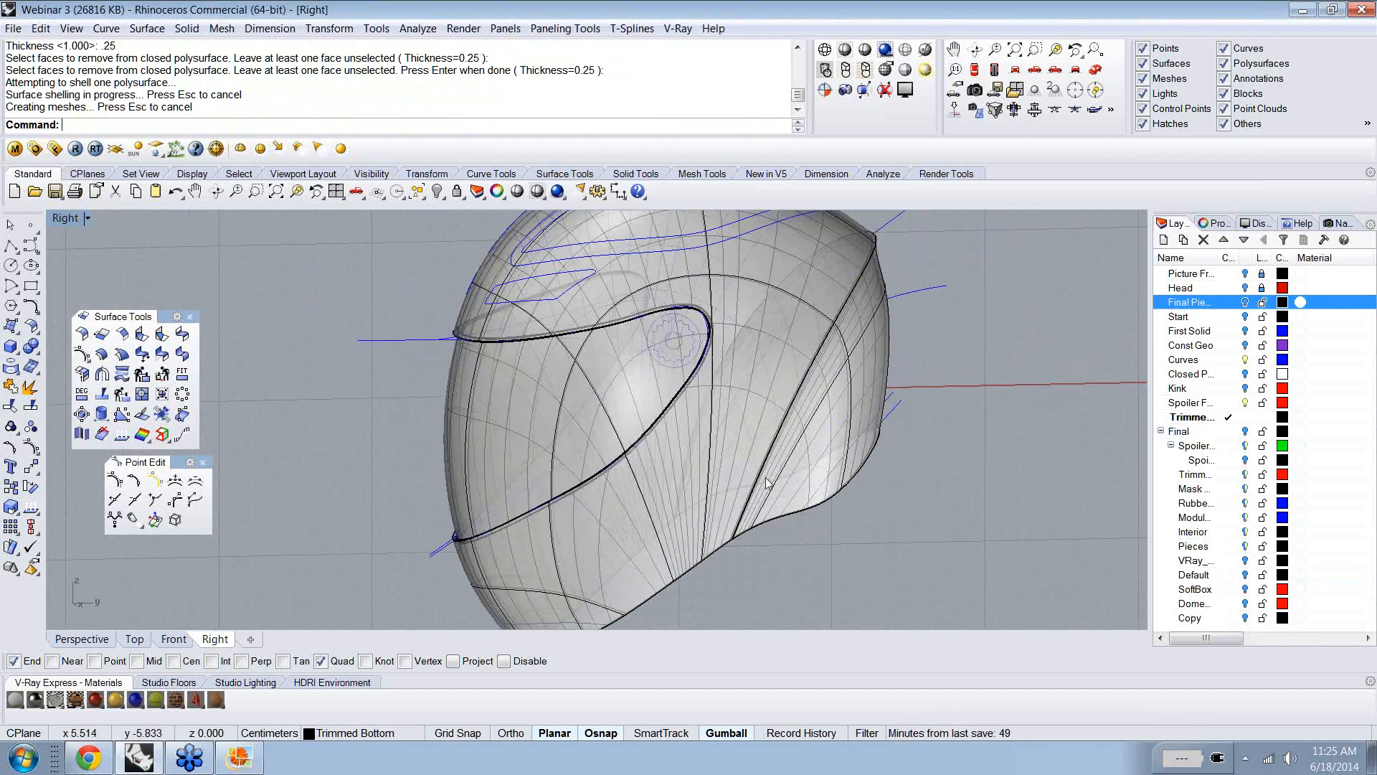
{"action": "right_click_drag", "start_coordinate": [757, 484], "coordinate": [615, 367]}
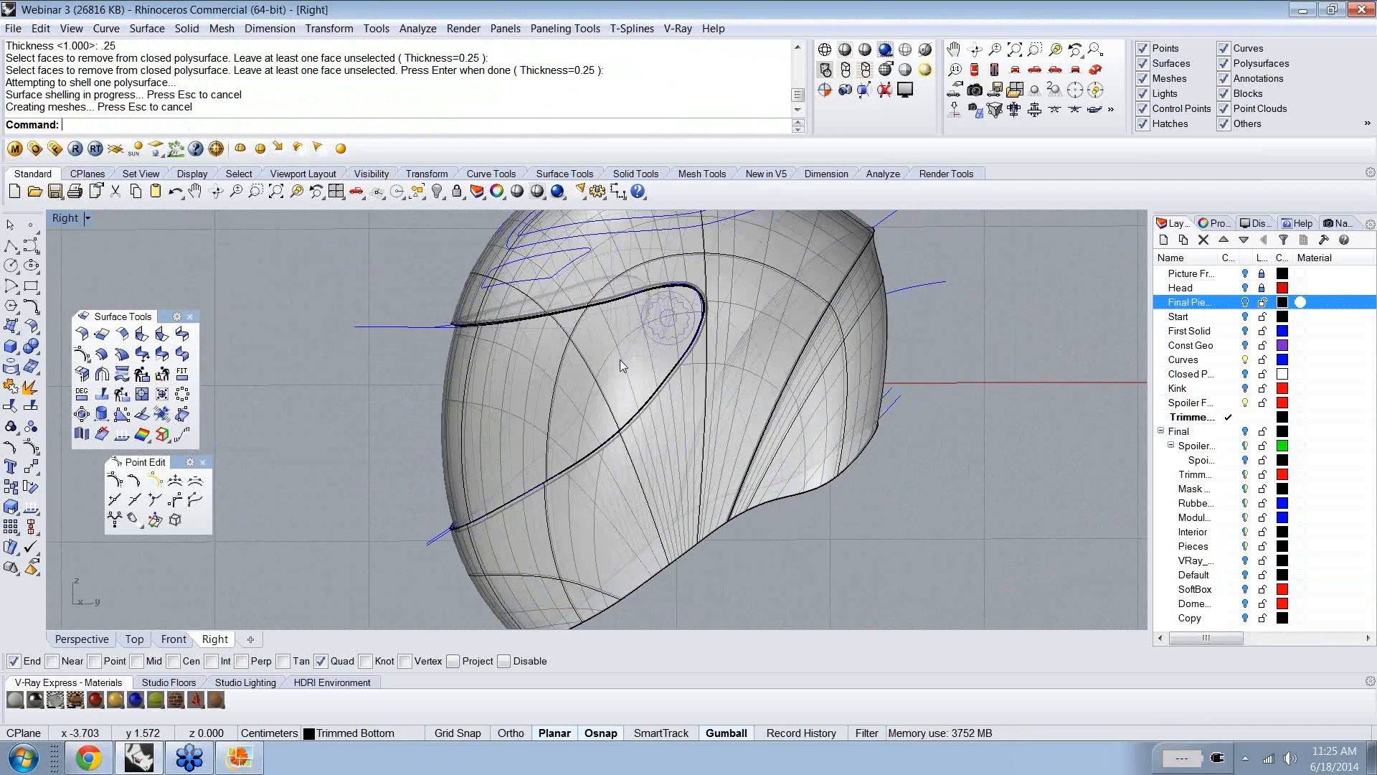
{"action": "type", "text": "Right"}
{"action": "key", "text": "Return"}
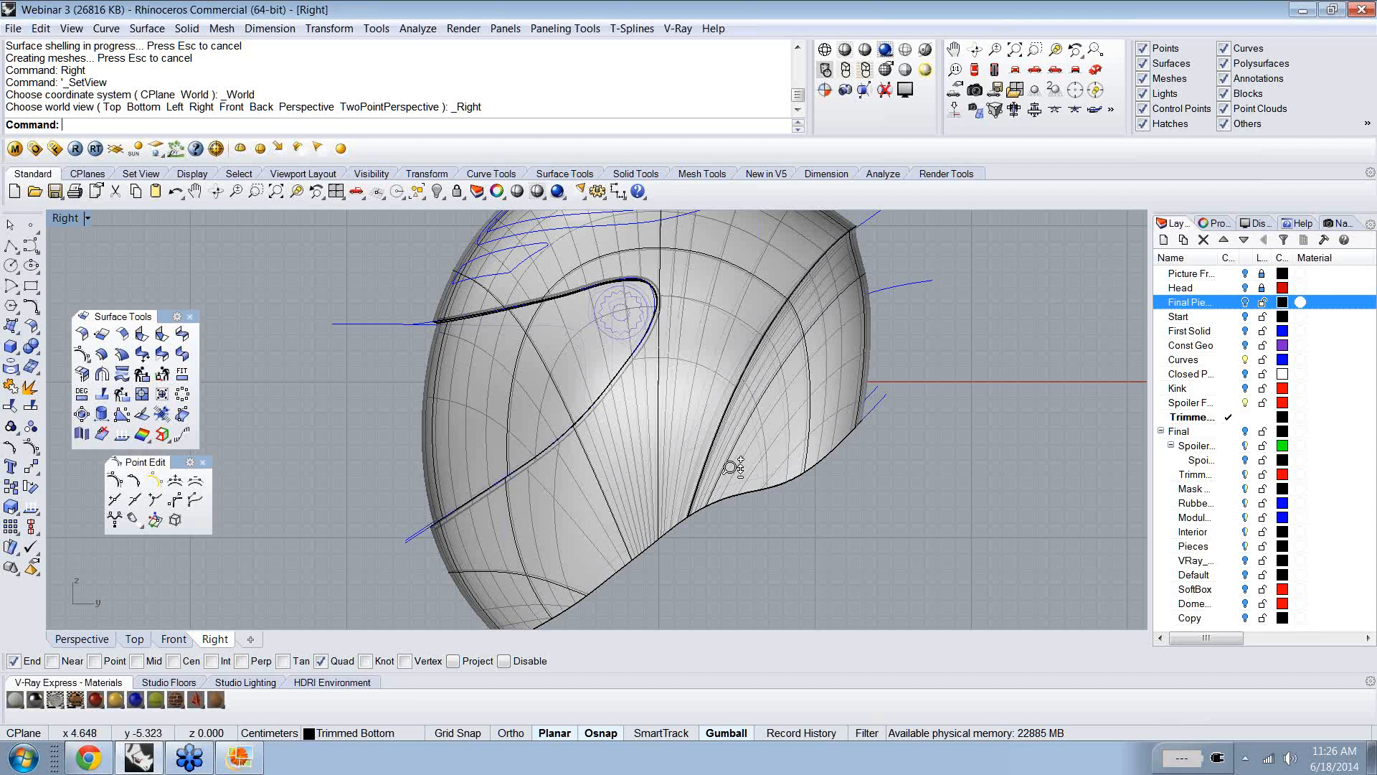
{"action": "scroll", "coordinate": [733, 467], "scroll_direction": "down", "scroll_amount": 1}
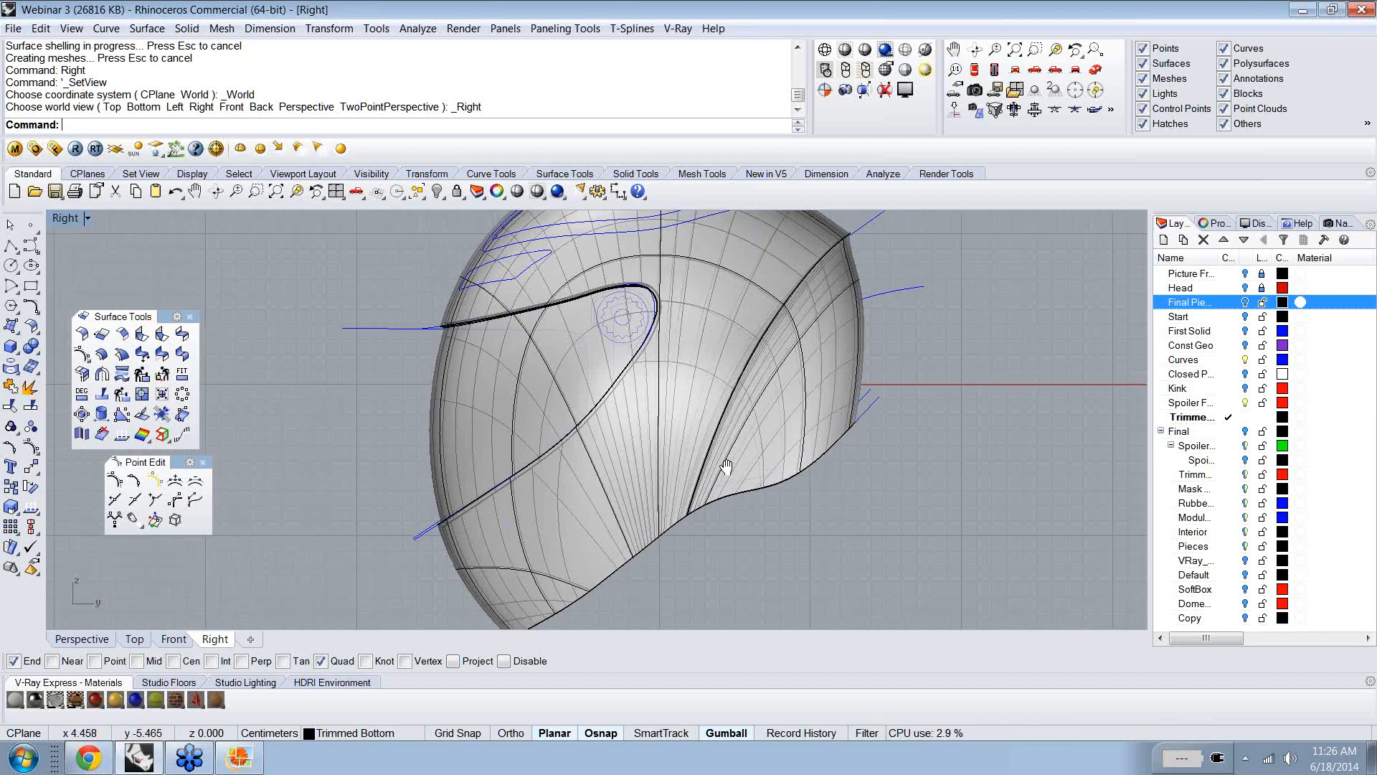
{"action": "right_click_drag", "start_coordinate": [729, 469], "coordinate": [708, 479]}
{"action": "scroll", "coordinate": [706, 484], "scroll_direction": "down", "scroll_amount": 1}
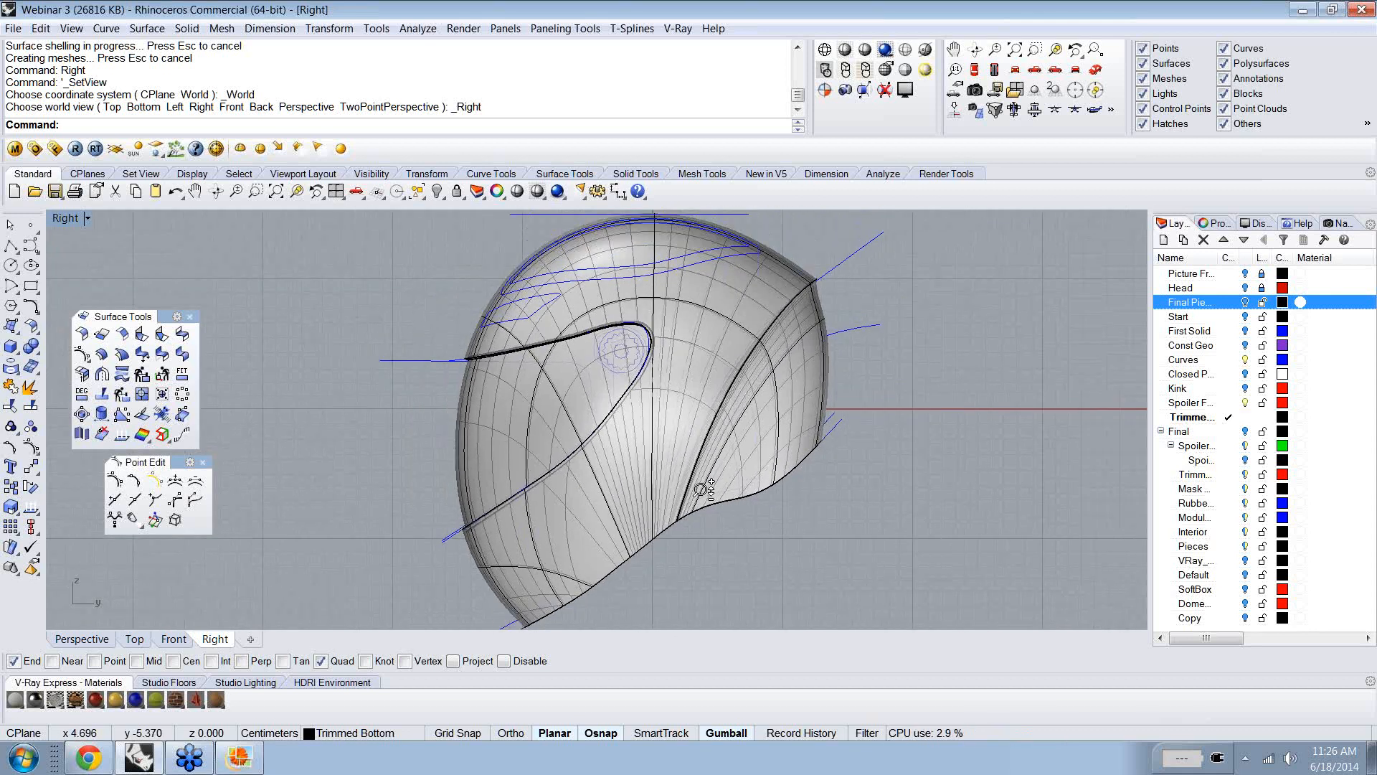
{"action": "scroll", "coordinate": [703, 489], "scroll_direction": "up", "scroll_amount": 1}
- Wire-cut completely through the shelled helmet with the inner face-opening curve, normal to the curve with KeepAll=Yes, and delete the front cut-out piece
{"action": "left_click", "coordinate": [559, 364]}
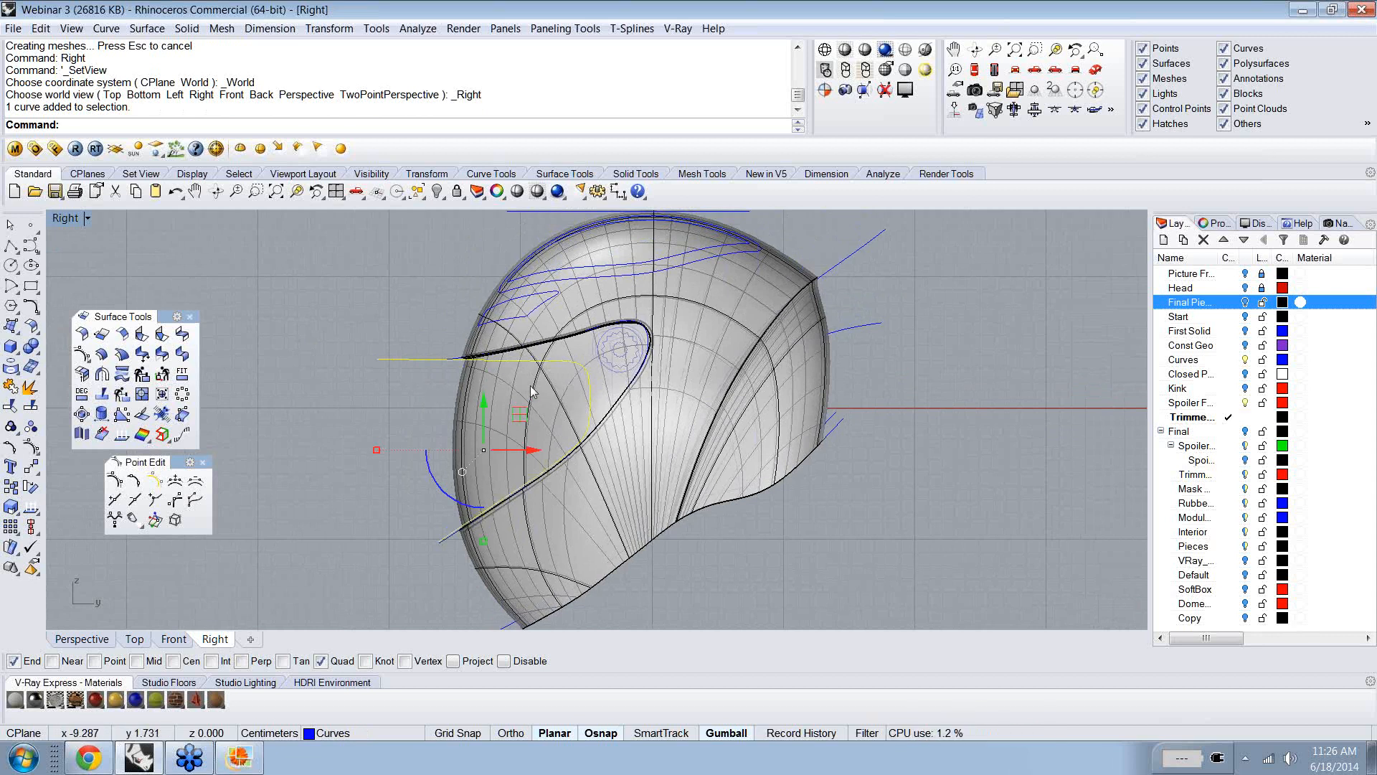
{"action": "left_click", "coordinate": [312, 417]}
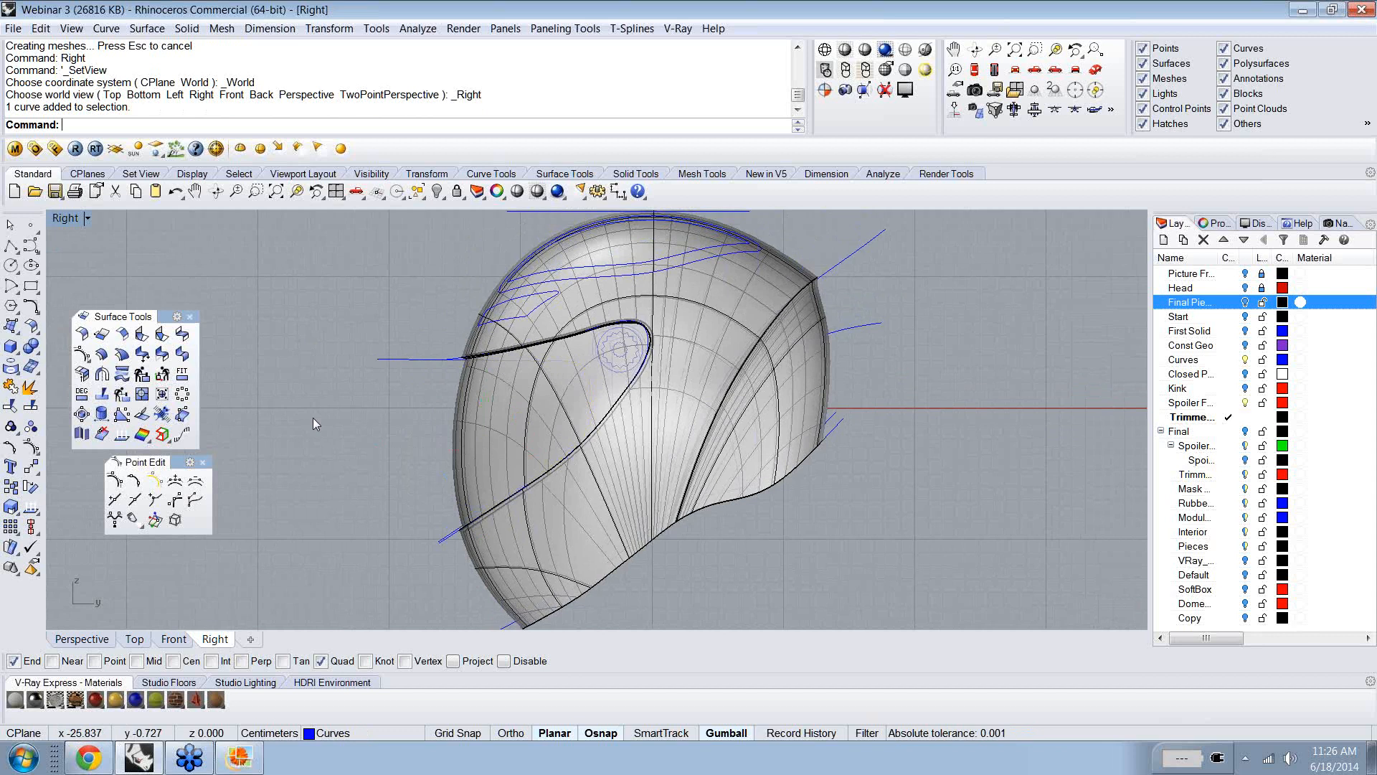
{"action": "left_click", "coordinate": [385, 358]}
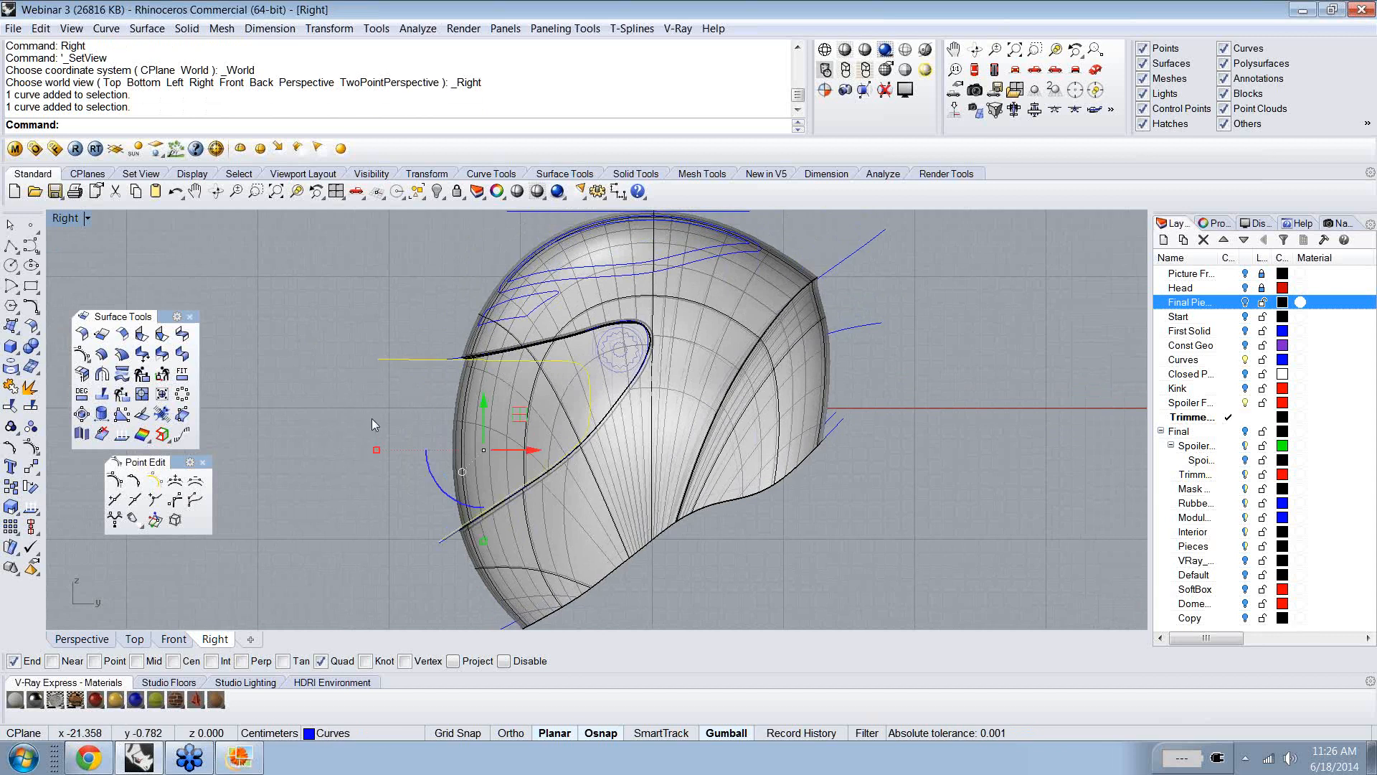
{"action": "type", "text": "WireCut"}
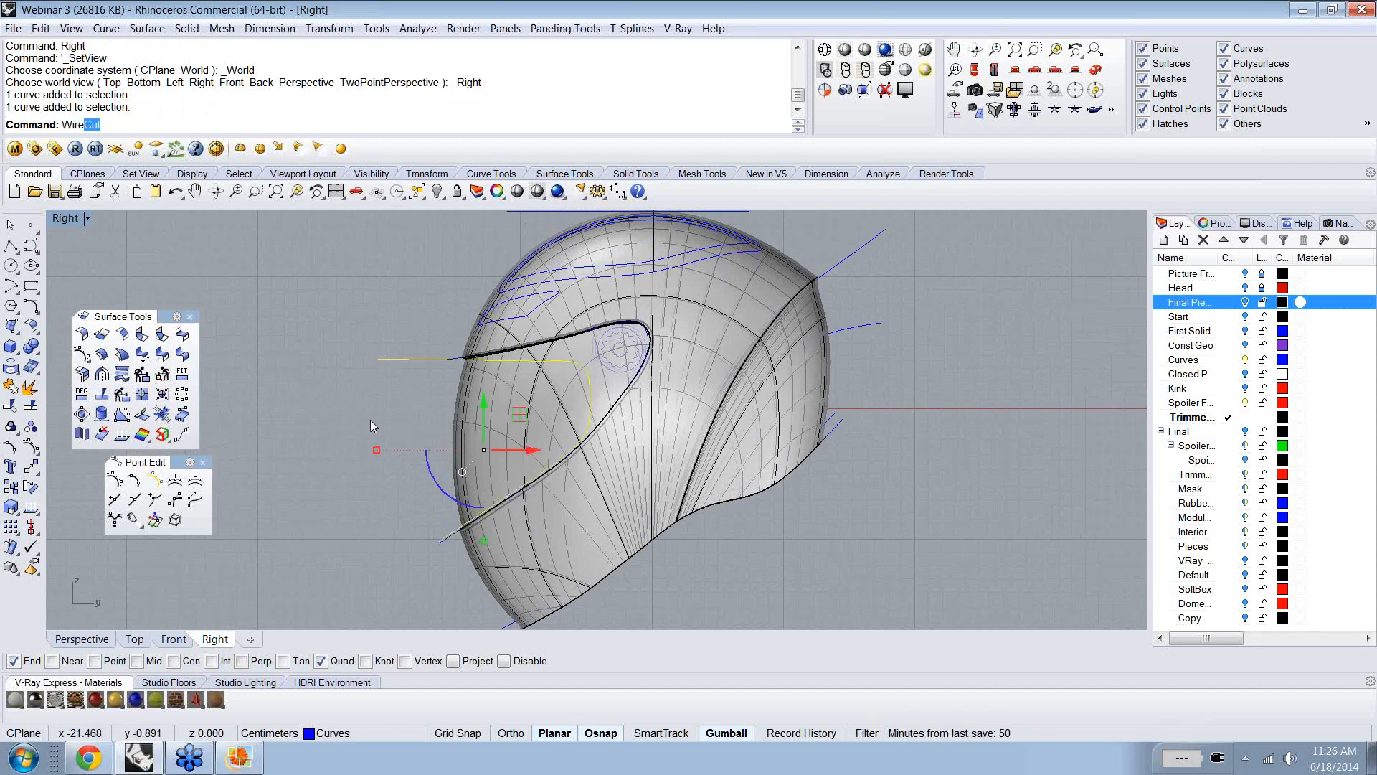
{"action": "key", "text": "Return"}
{"action": "left_click", "coordinate": [484, 423]}
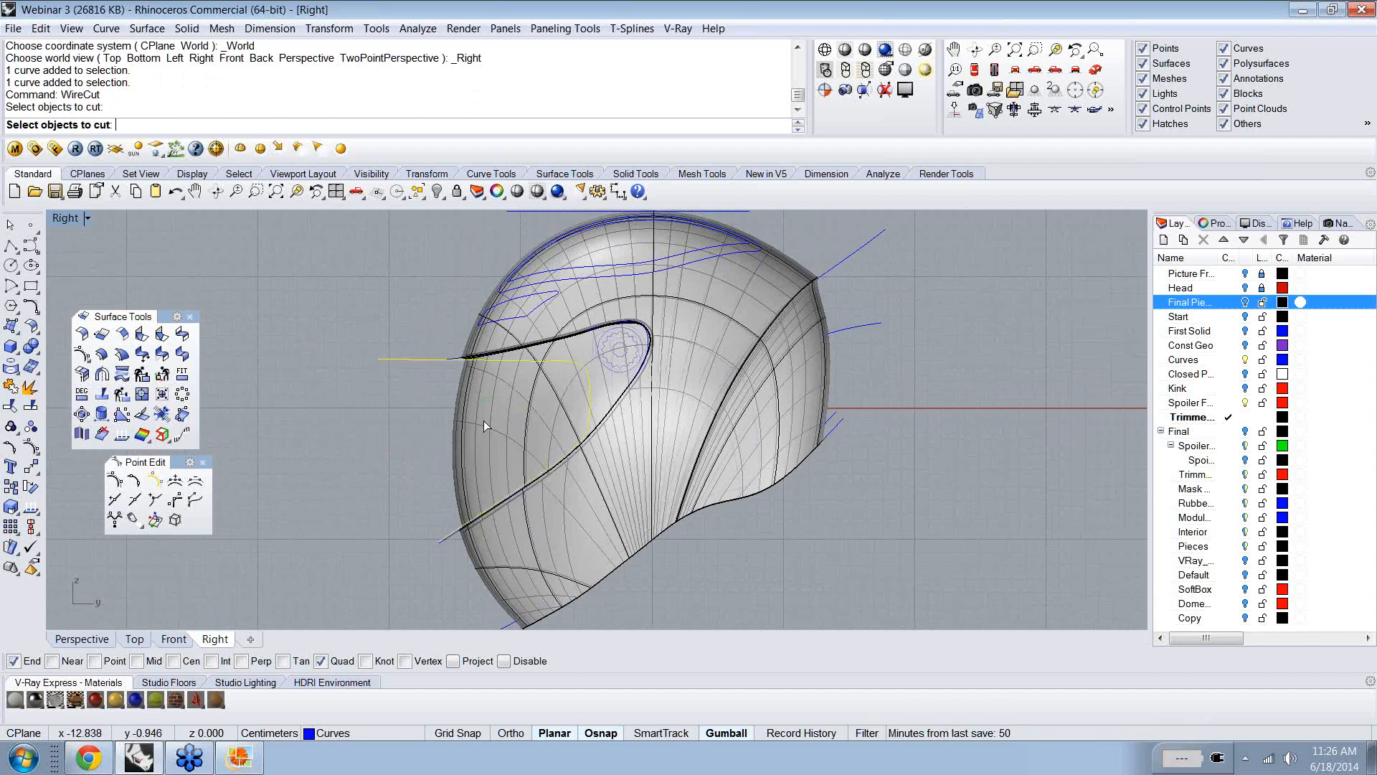
{"action": "key", "text": "Return"}
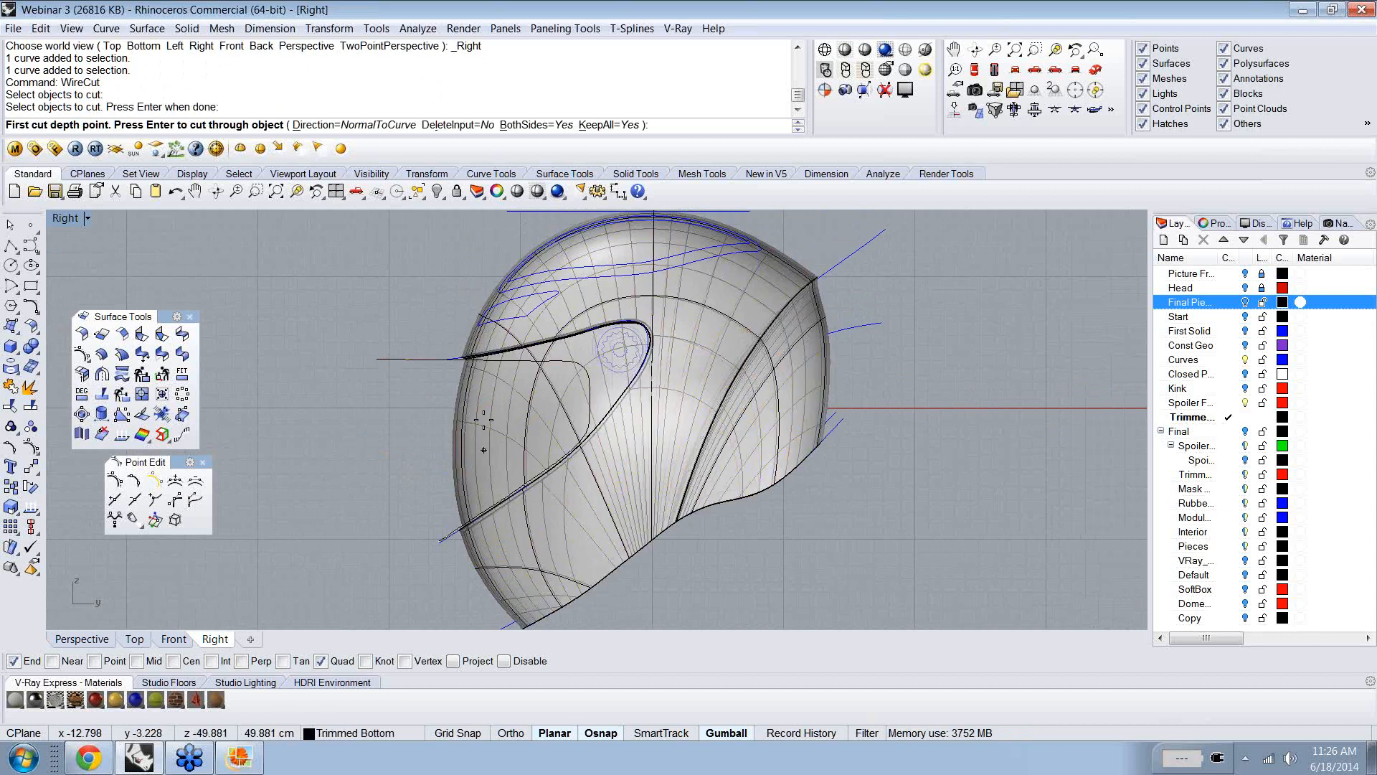
{"action": "left_click", "coordinate": [492, 425]}
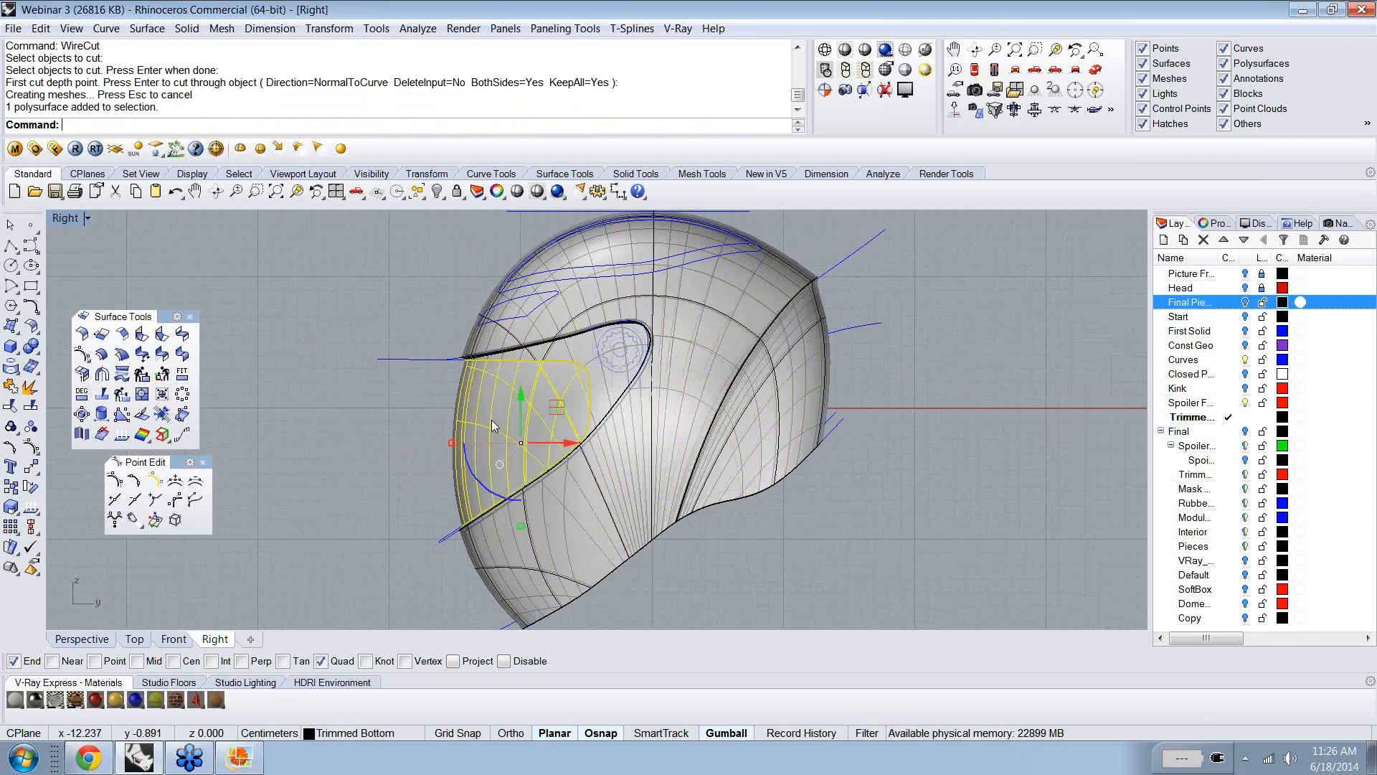
{"action": "key", "text": "Delete"}
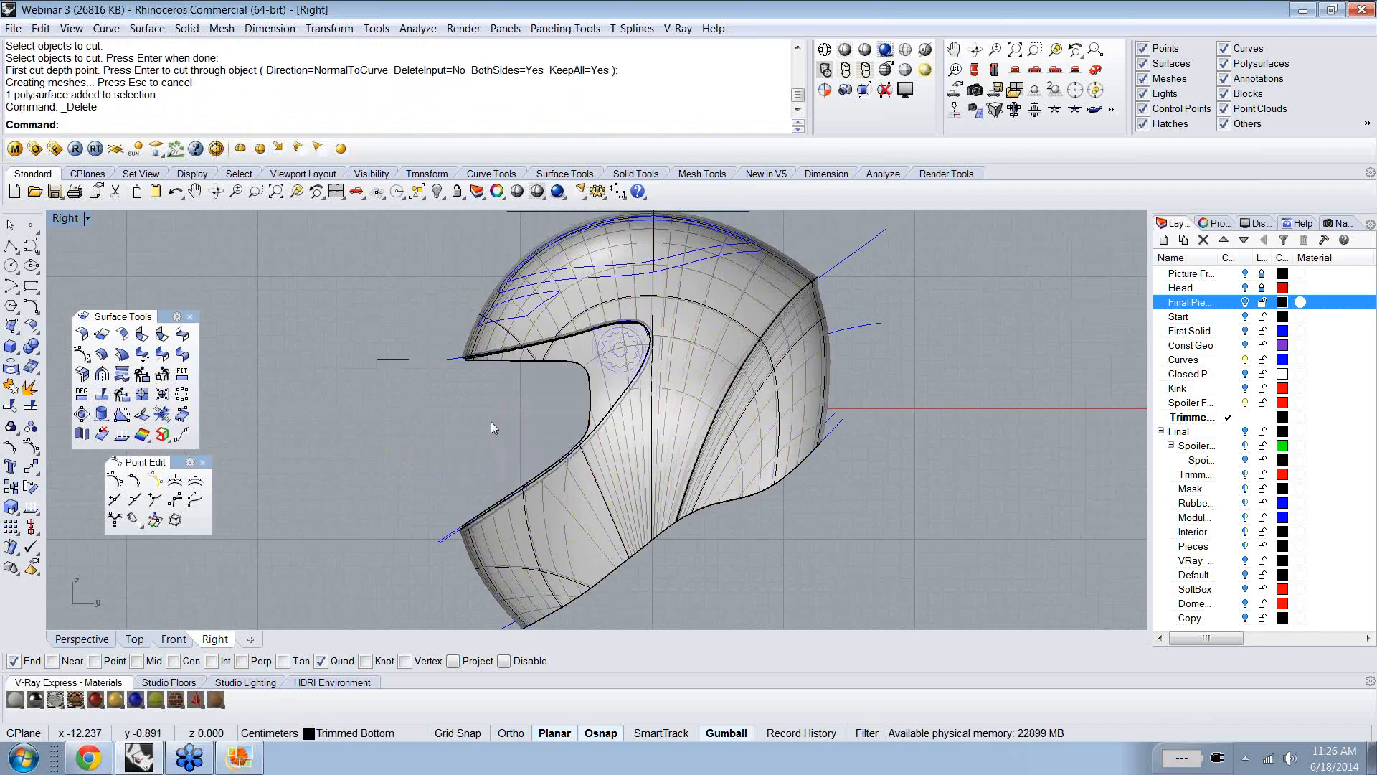
- Examine the wall thickness and the stepped rim around the cut face opening from close up
{"action": "right_click_drag", "start_coordinate": [495, 423], "coordinate": [531, 432], "text": "ctrl+shift"}
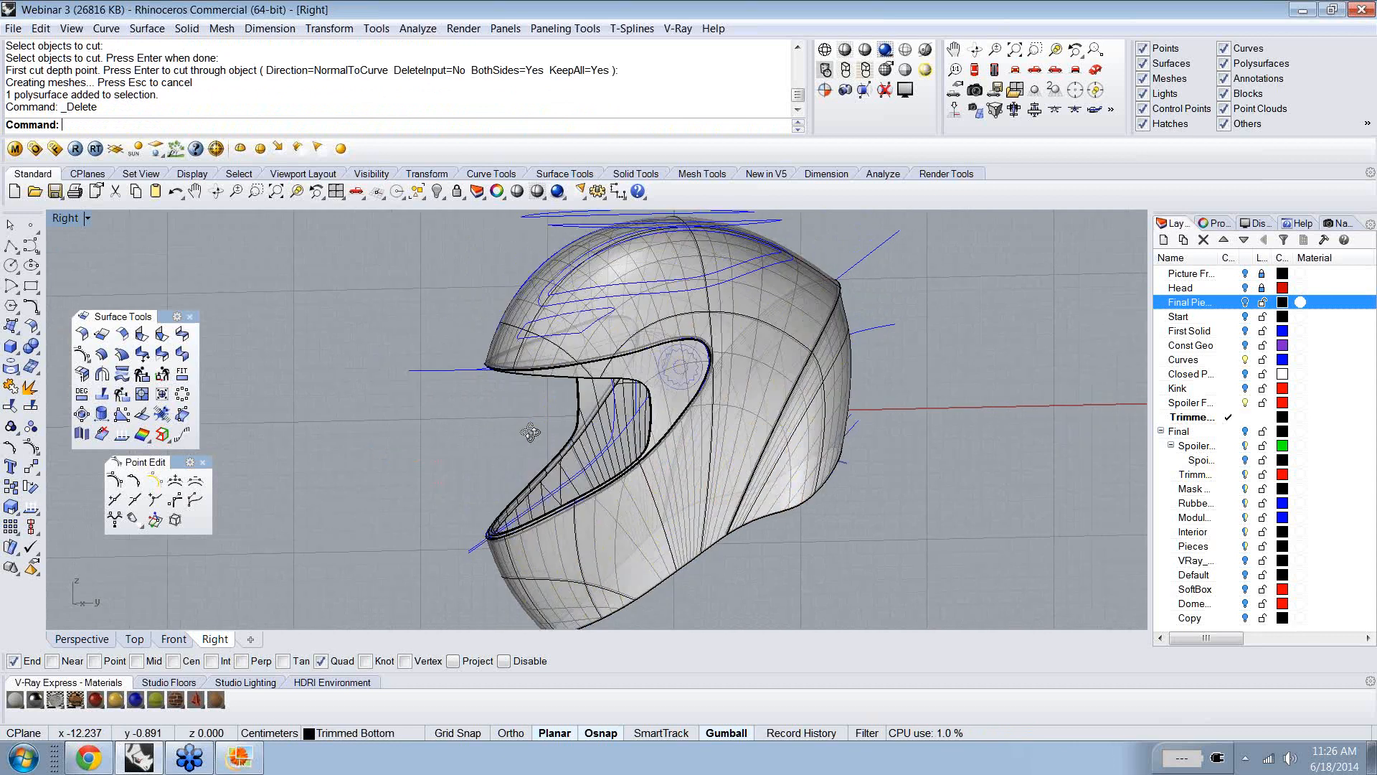
{"action": "scroll", "coordinate": [531, 433], "scroll_direction": "up", "scroll_amount": 10}
{"action": "type", "text": "U"}
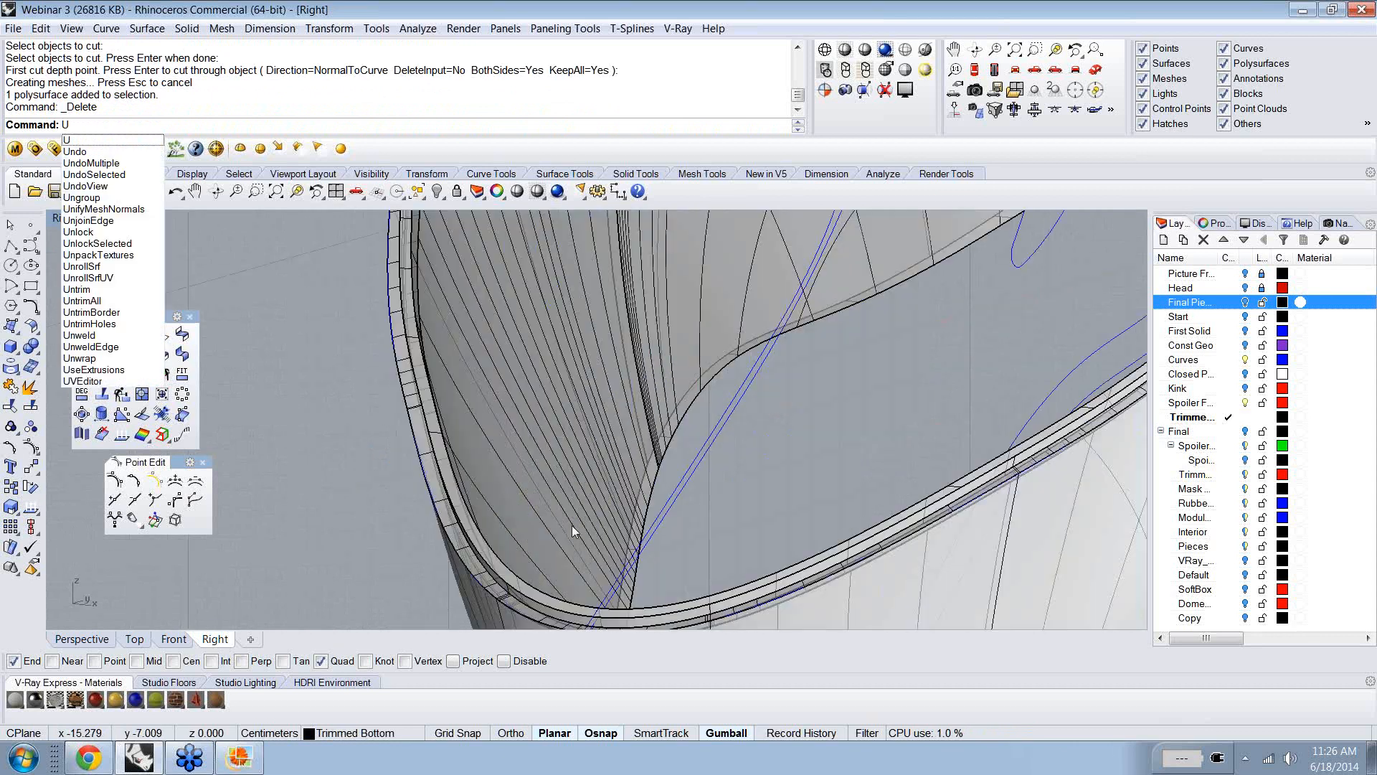
{"action": "right_click_drag", "start_coordinate": [463, 366], "coordinate": [703, 425], "text": "ctrl+shift"}
{"action": "scroll", "coordinate": [708, 412], "scroll_direction": "down", "scroll_amount": 5}
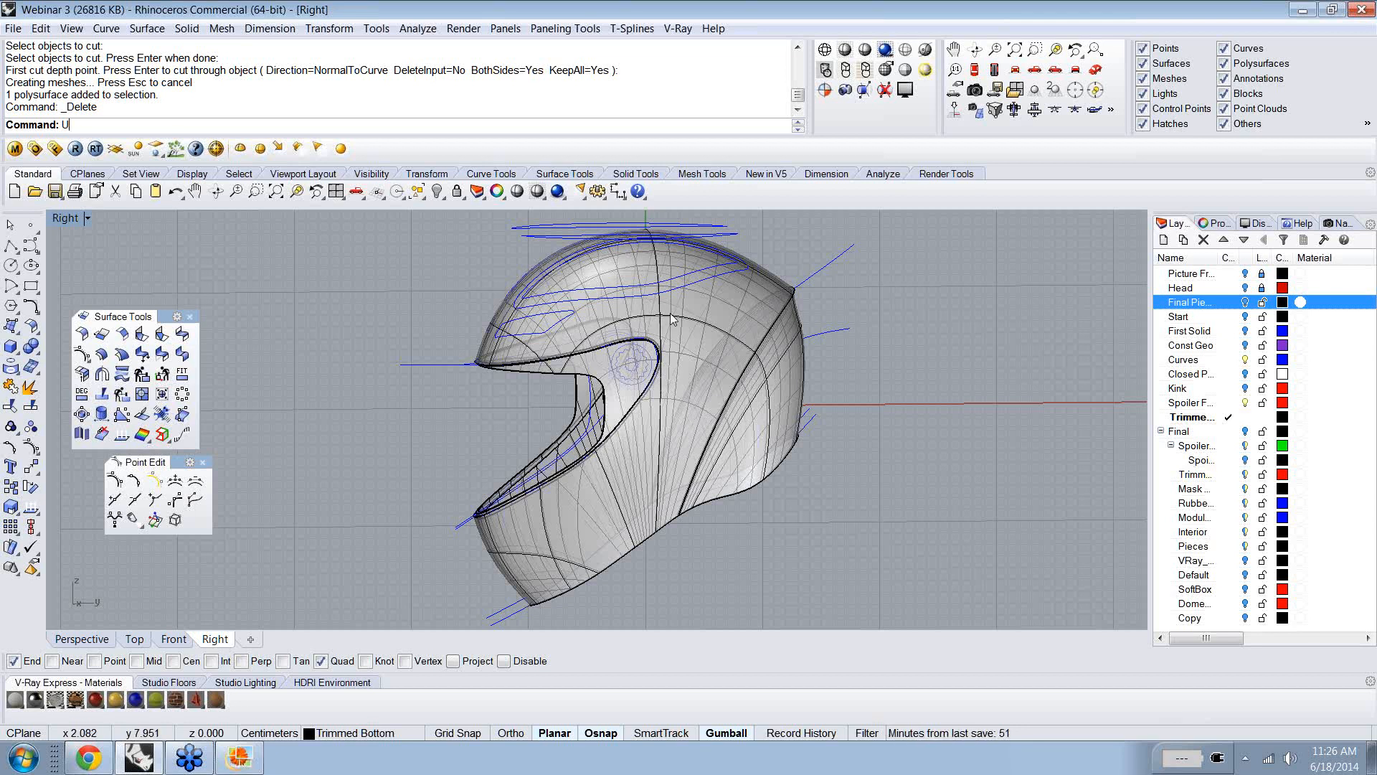
- Show the Final Pieces layer to check how the visor and rear spoiler fit the shell, and hide the layer again
{"action": "left_click", "coordinate": [1248, 304]}
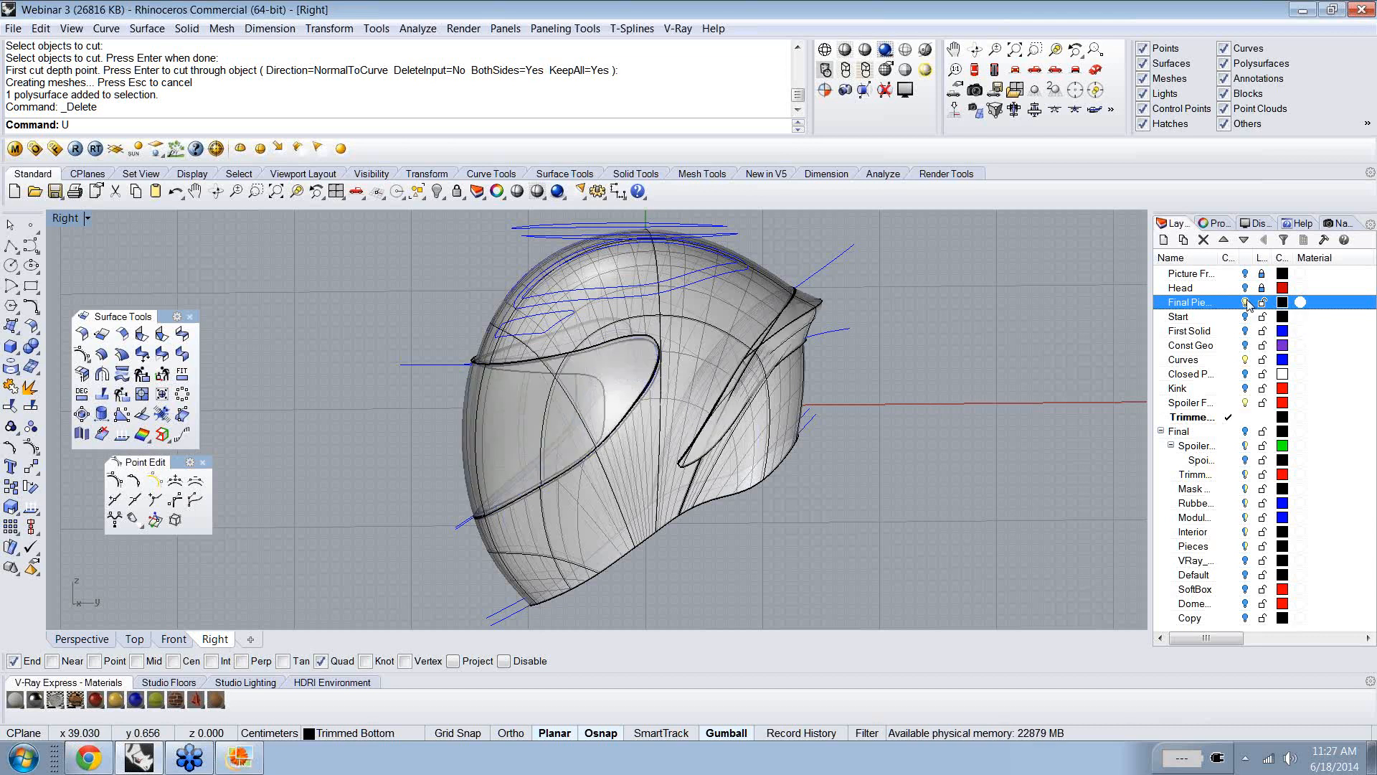
{"action": "right_click_drag", "start_coordinate": [862, 325], "coordinate": [841, 398], "text": "ctrl+shift"}
{"action": "left_click", "coordinate": [796, 316]}
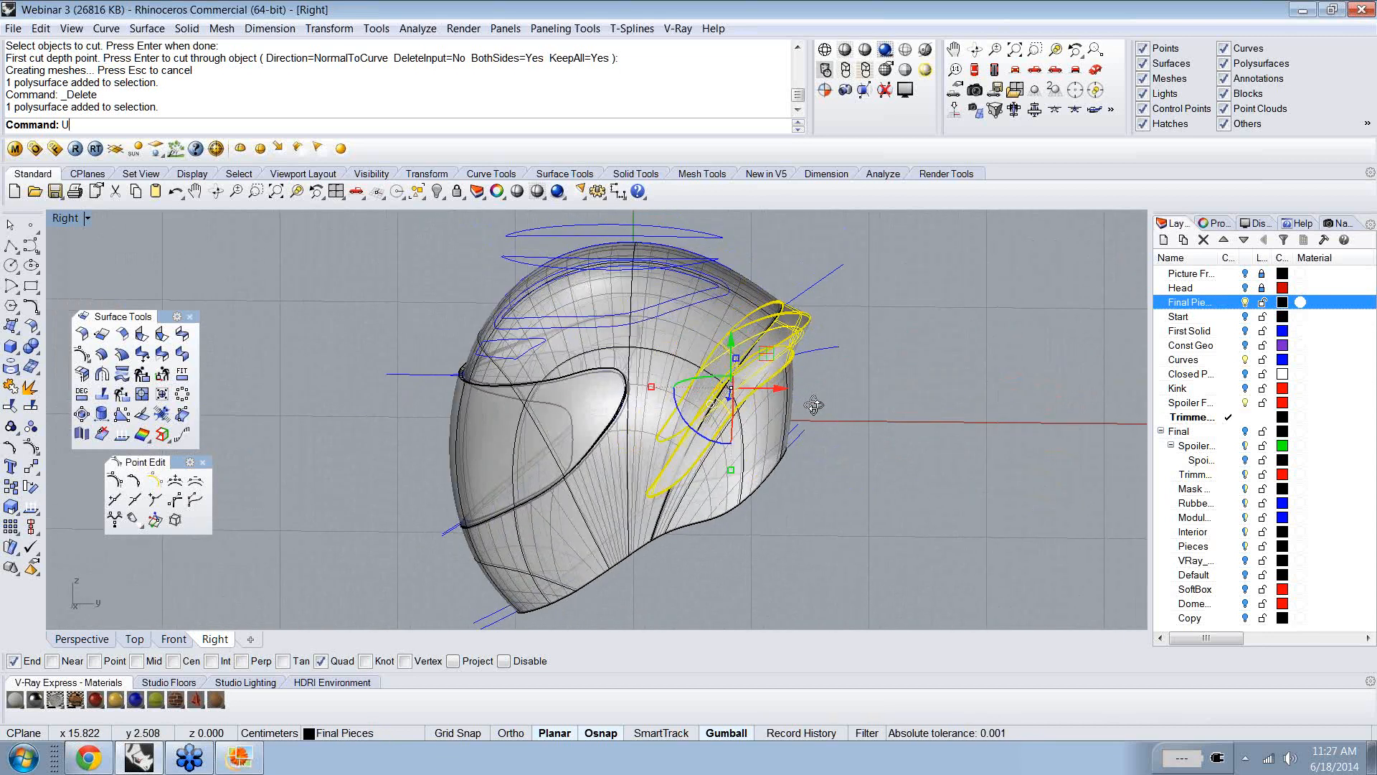
{"action": "right_click_drag", "start_coordinate": [813, 406], "coordinate": [624, 463], "text": "ctrl+shift"}
{"action": "left_click_drag", "start_coordinate": [678, 442], "coordinate": [682, 441]}
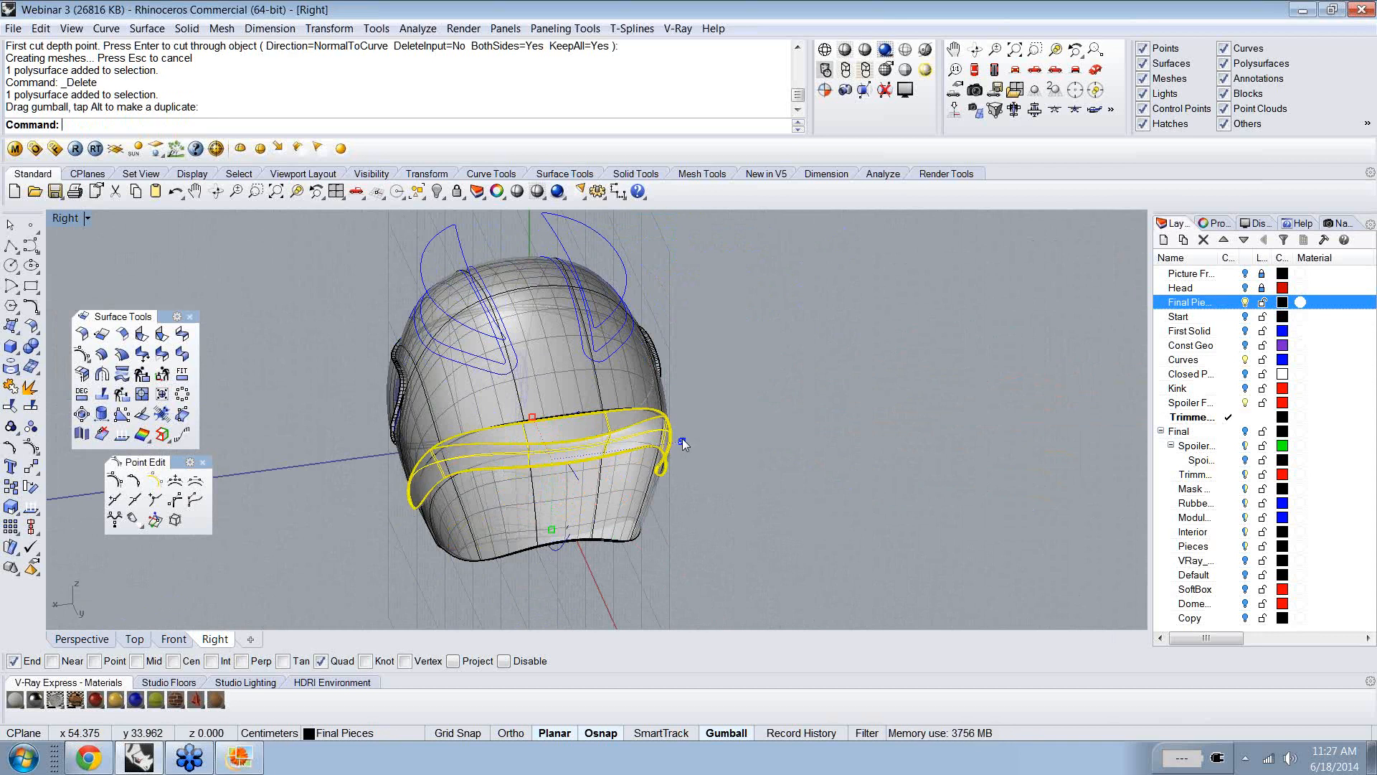
{"action": "key", "text": "Escape"}
{"action": "right_click_drag", "start_coordinate": [683, 442], "coordinate": [897, 466], "text": "ctrl+shift"}
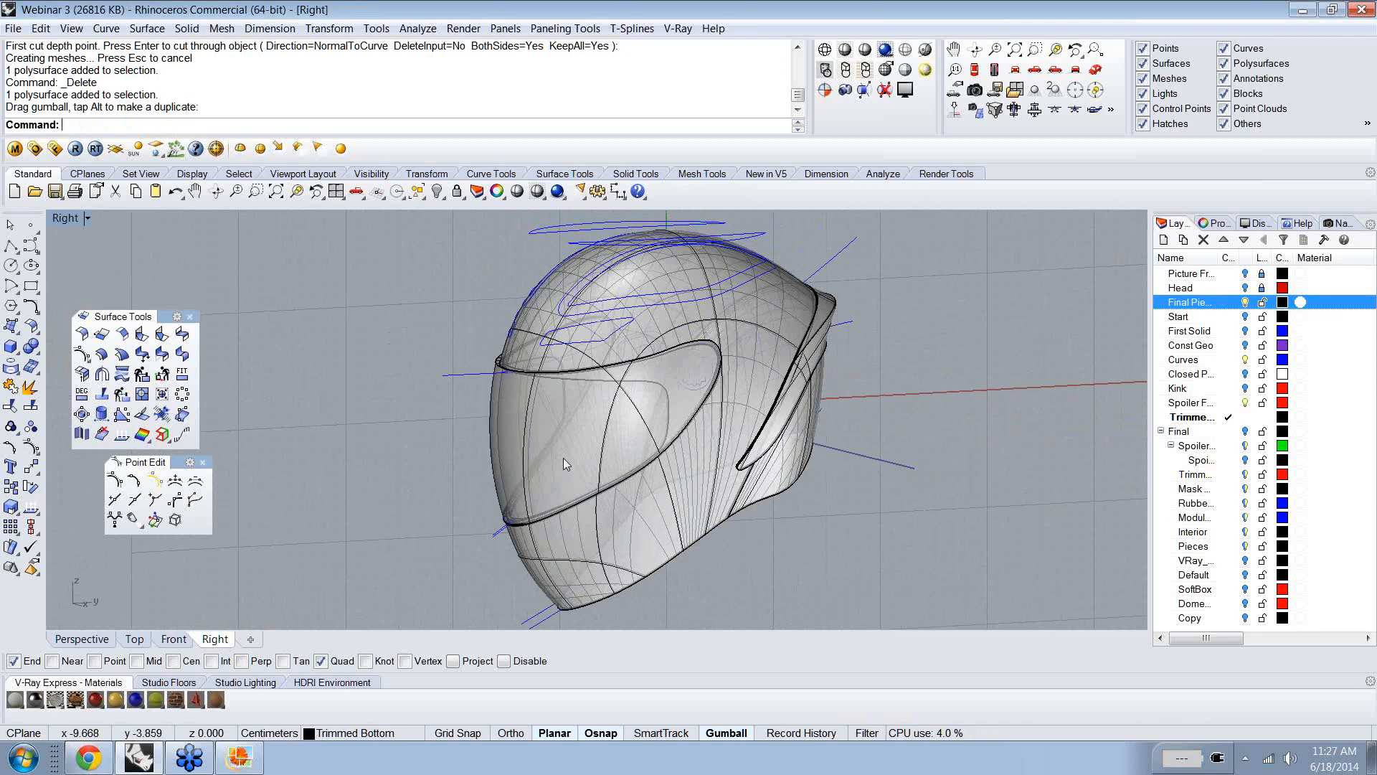
{"action": "left_click", "coordinate": [1245, 302]}
{"action": "right_click_drag", "start_coordinate": [1009, 364], "coordinate": [837, 318], "text": "ctrl+shift"}
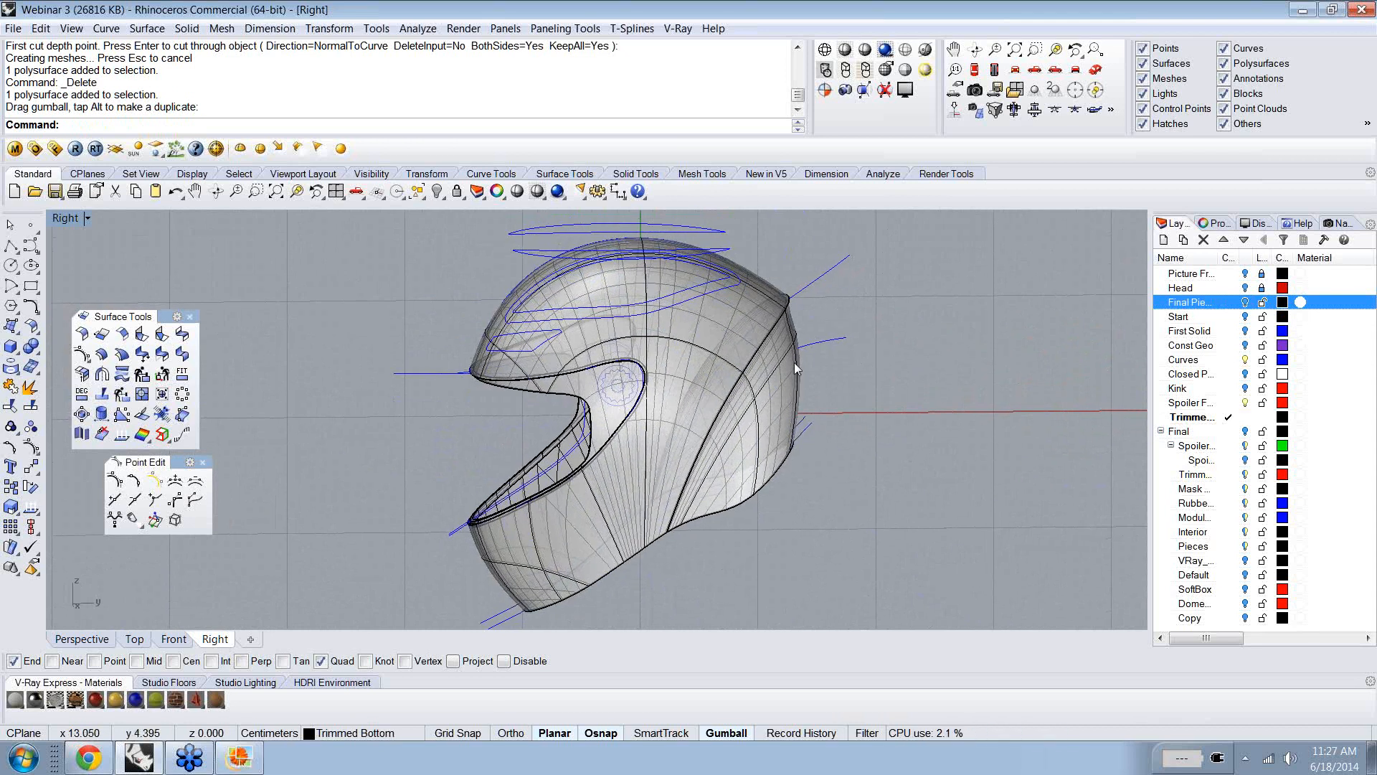
- Delete the long swept vent curves on both sides of the helmet's crown
{"action": "left_click", "coordinate": [712, 294]}
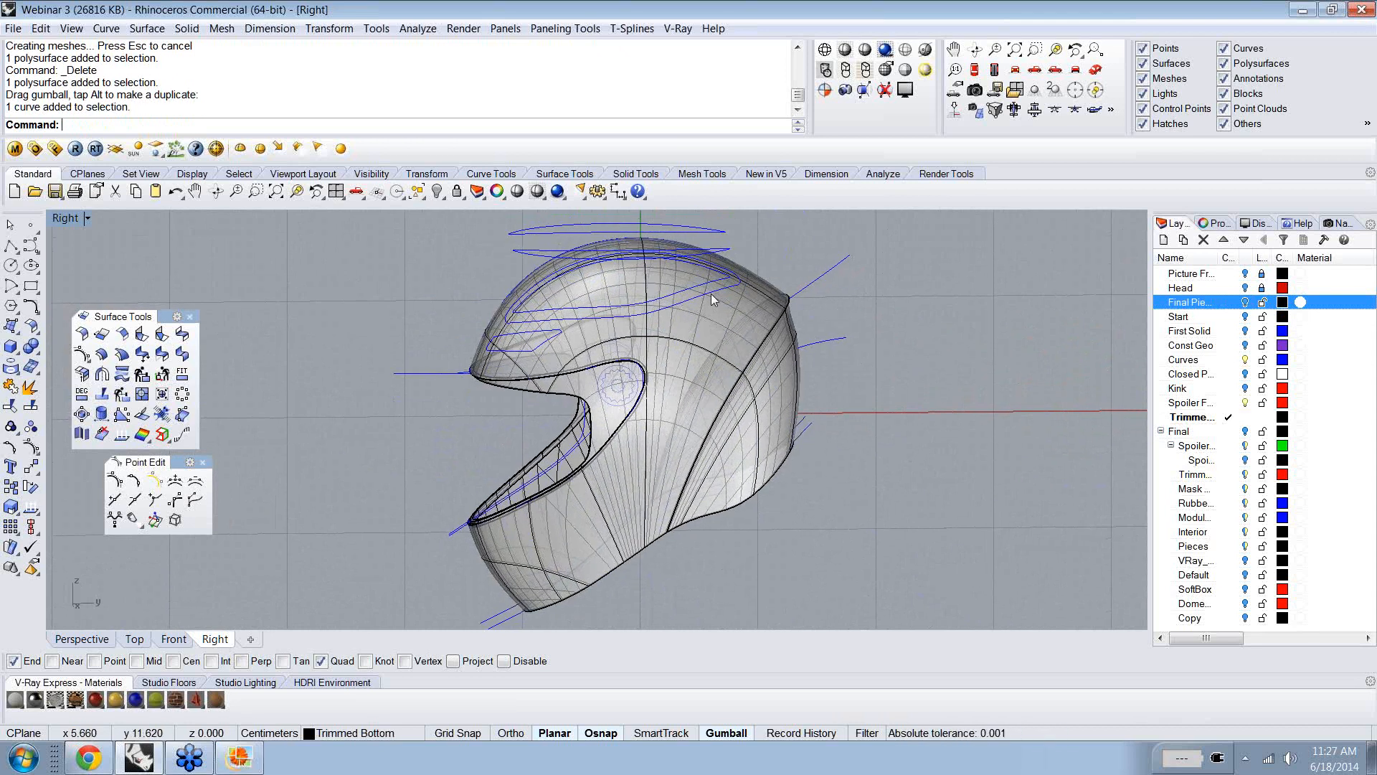
{"action": "left_click", "coordinate": [710, 290]}
{"action": "key", "text": "Delete"}
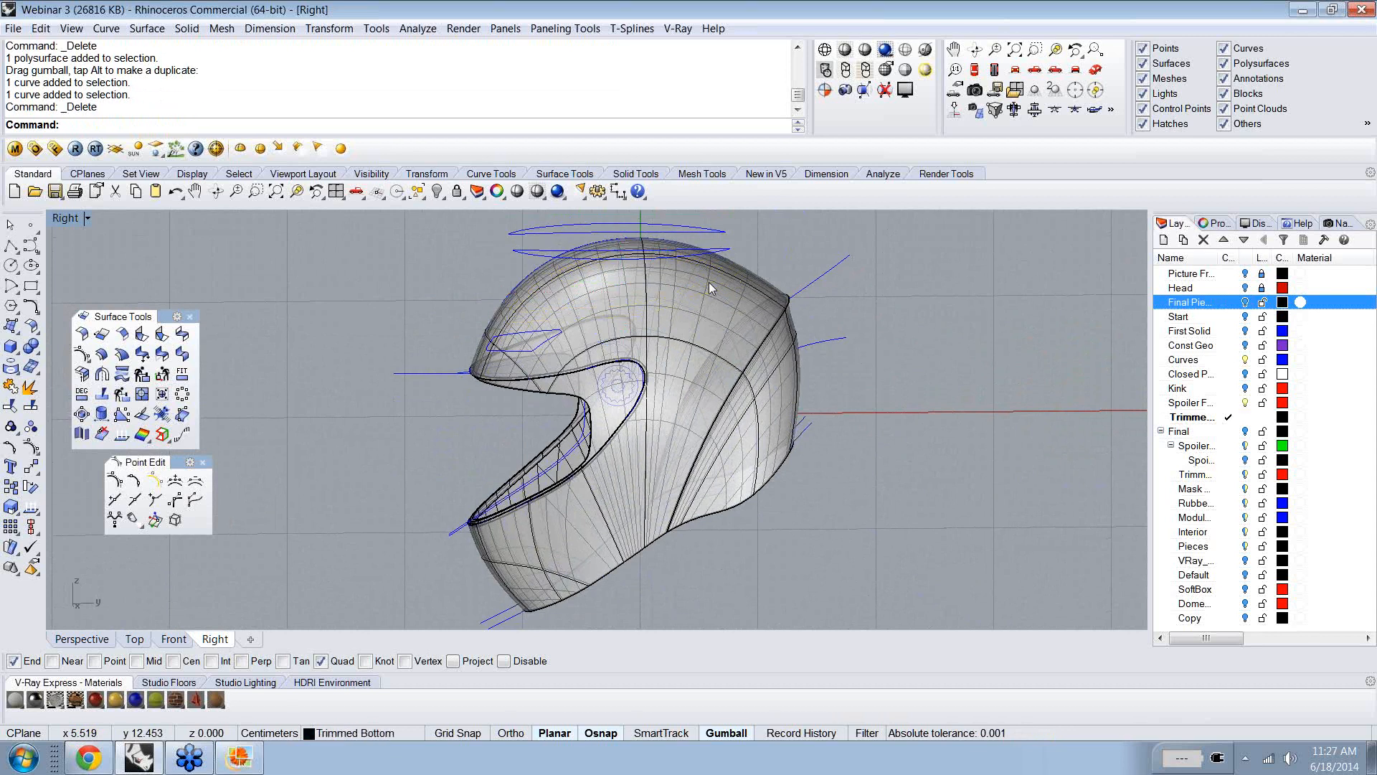
{"action": "right_click_drag", "start_coordinate": [712, 282], "coordinate": [636, 305]}
{"action": "left_click", "coordinate": [634, 307]}
{"action": "left_click", "coordinate": [634, 307]}
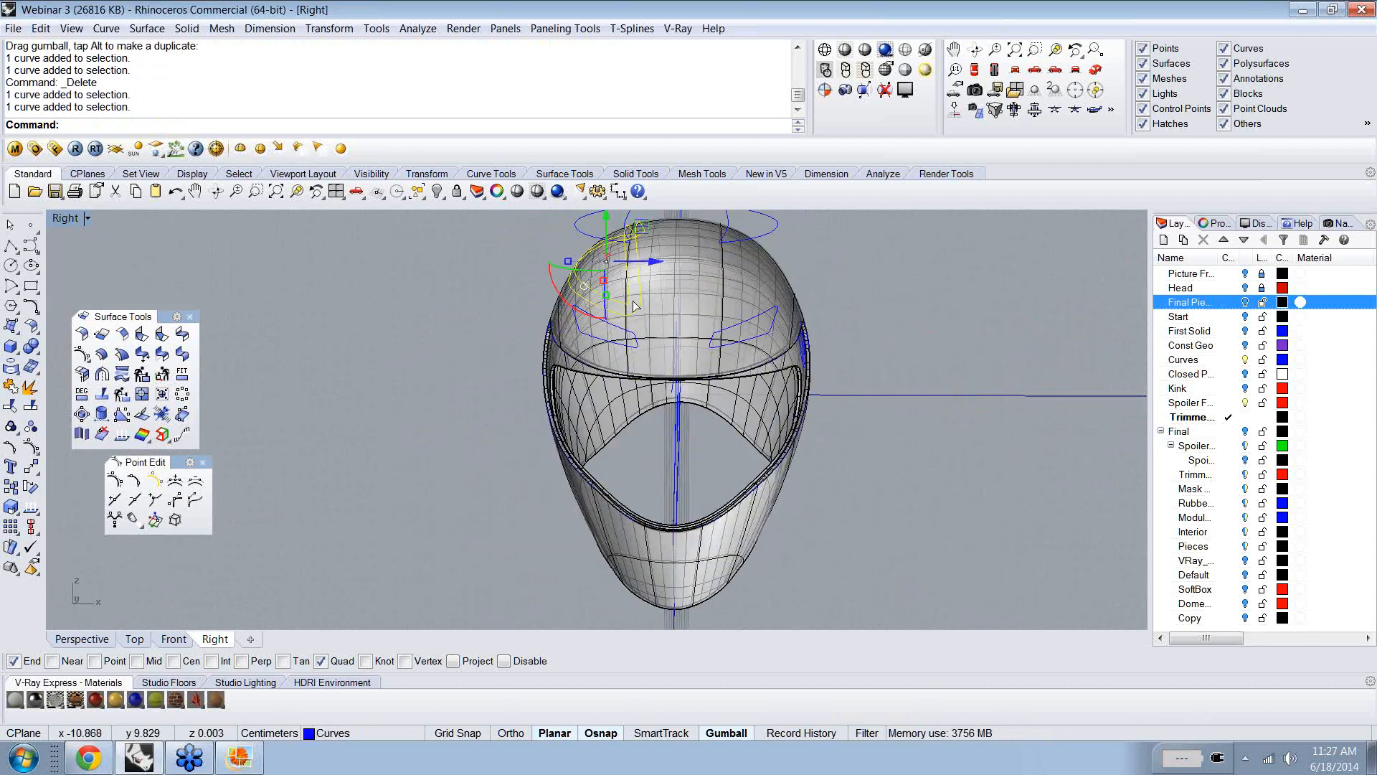
{"action": "key", "text": "Delete"}
{"action": "right_click_drag", "start_coordinate": [705, 349], "coordinate": [503, 325]}
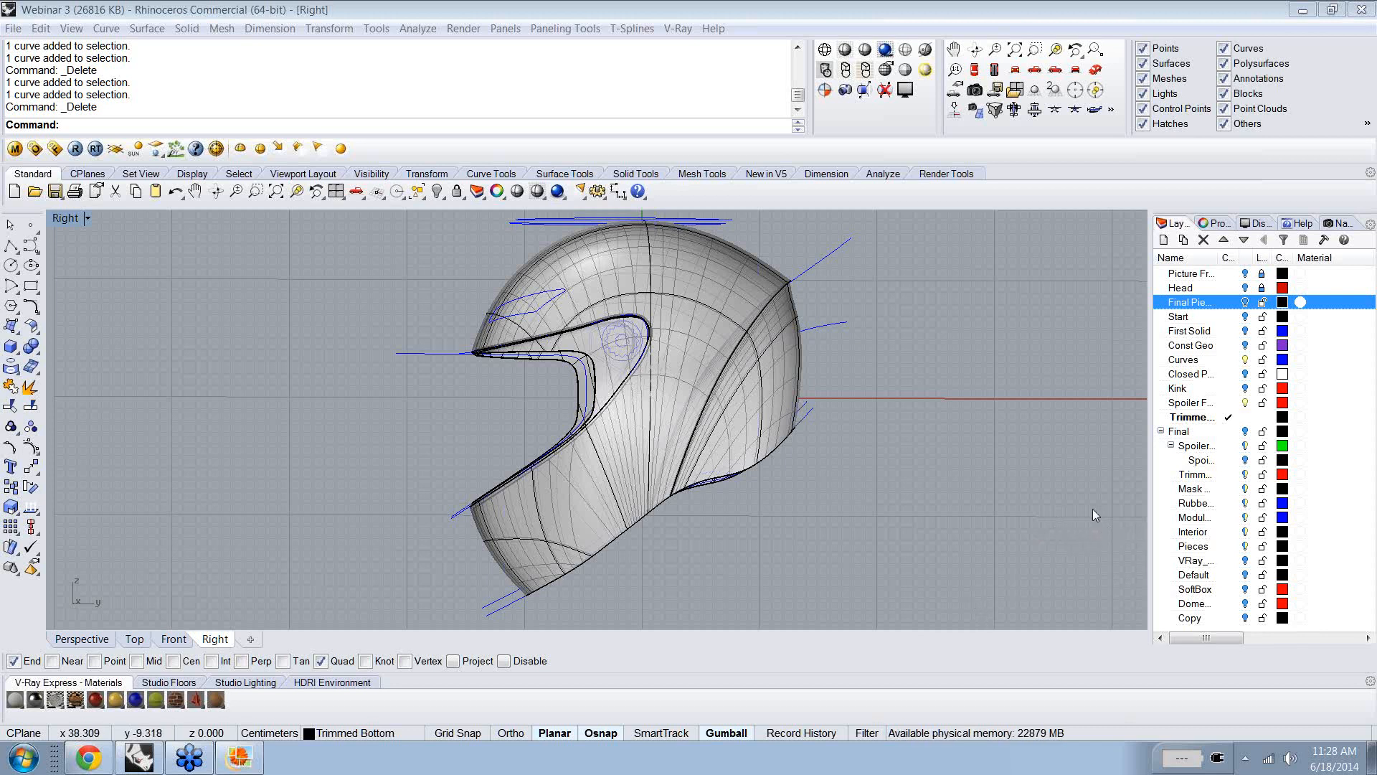
- Close the floating Surface Tools and Point Edit toolbars
{"action": "left_click", "coordinate": [1096, 470]}
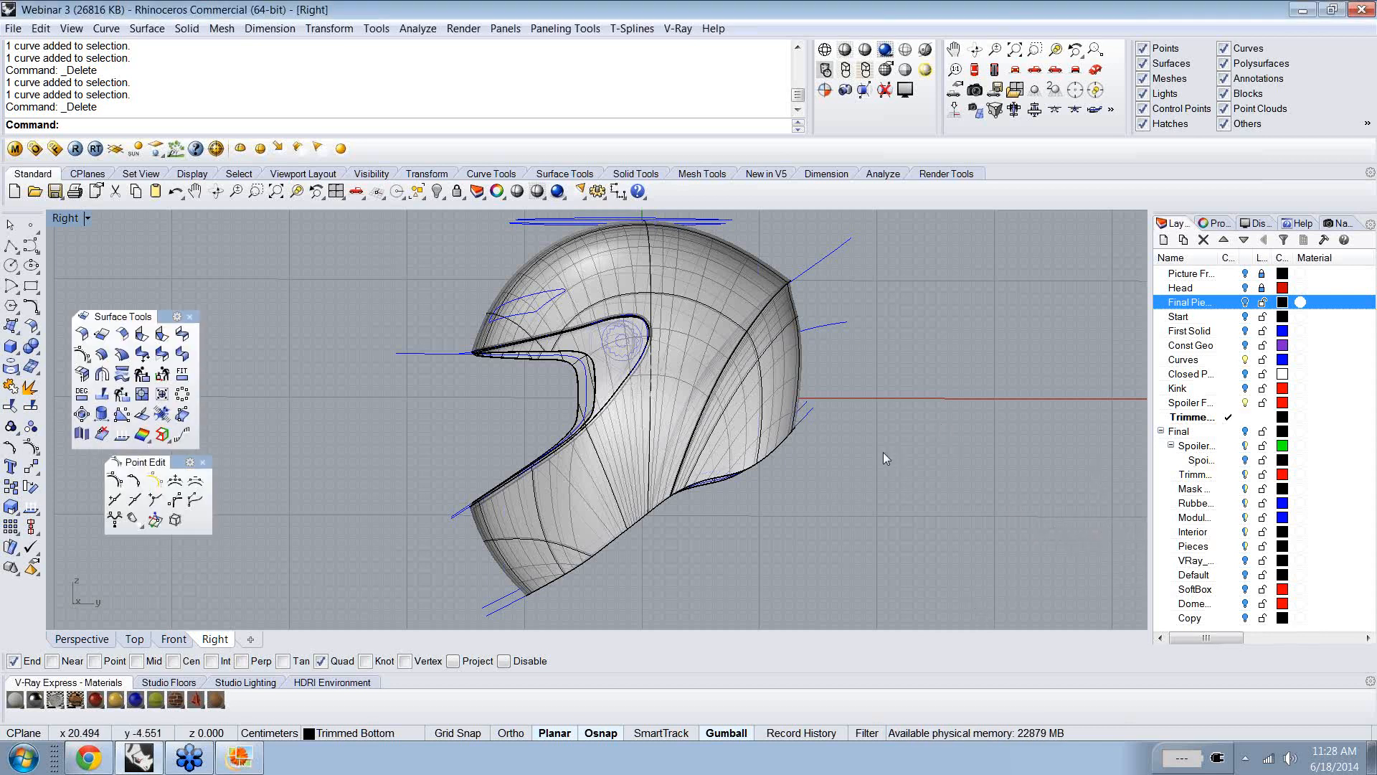
{"action": "left_click", "coordinate": [189, 316]}
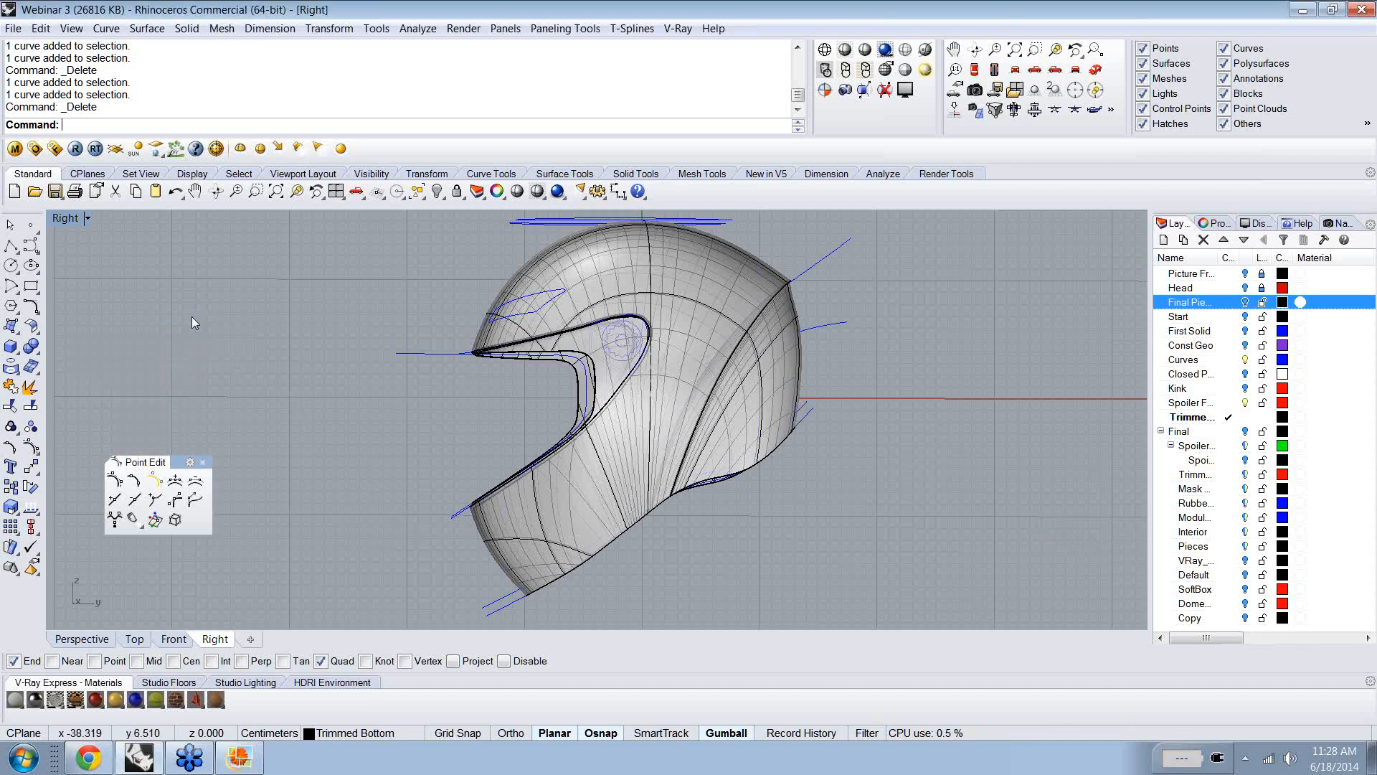
{"action": "left_click", "coordinate": [203, 463]}
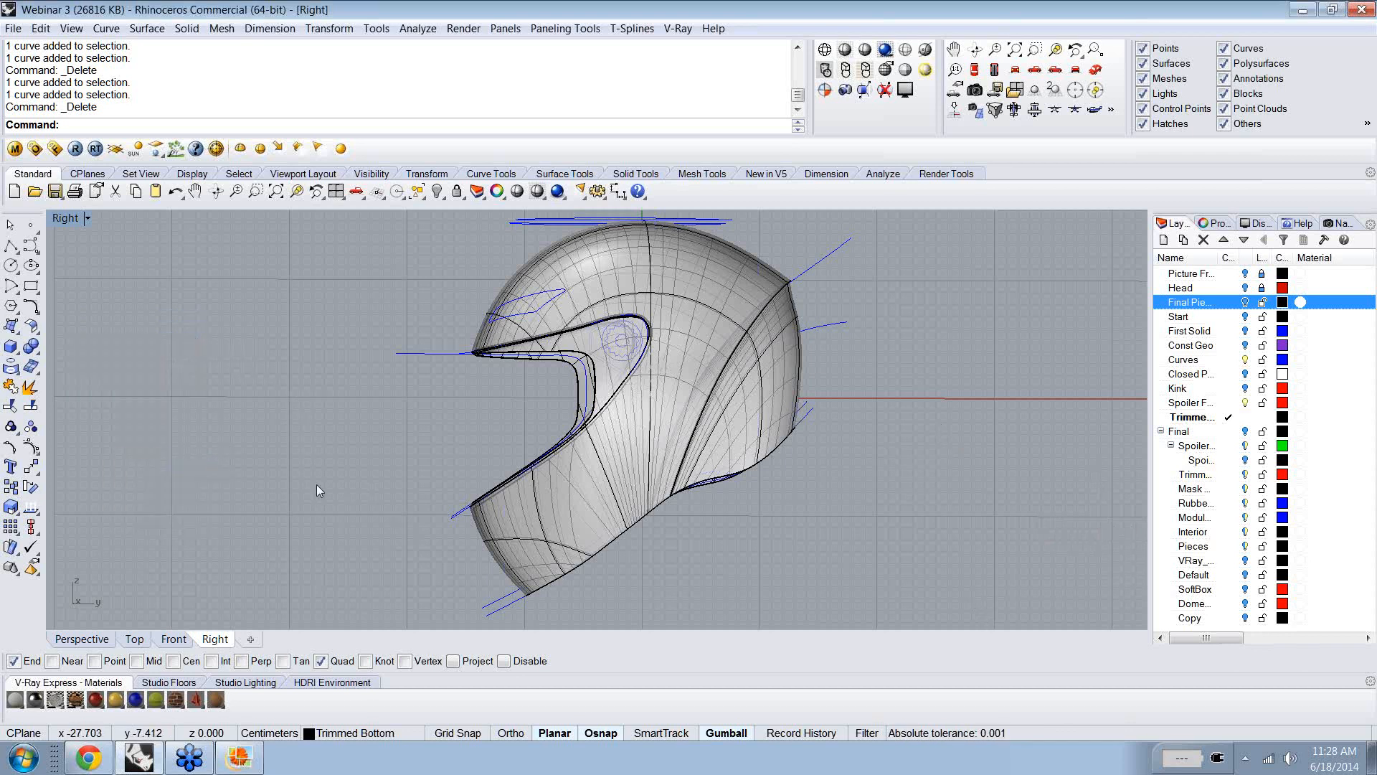
- Turn on the First Solid layer, make it current and hide the Trimmed Bottom layer
{"action": "mouse_move", "coordinate": [478, 443]}
{"action": "right_mouse_down"}
{"action": "mouse_move", "coordinate": [532, 472]}
{"action": "mouse_move", "coordinate": [467, 439]}
{"action": "mouse_move", "coordinate": [477, 446]}
{"action": "right_mouse_up"}
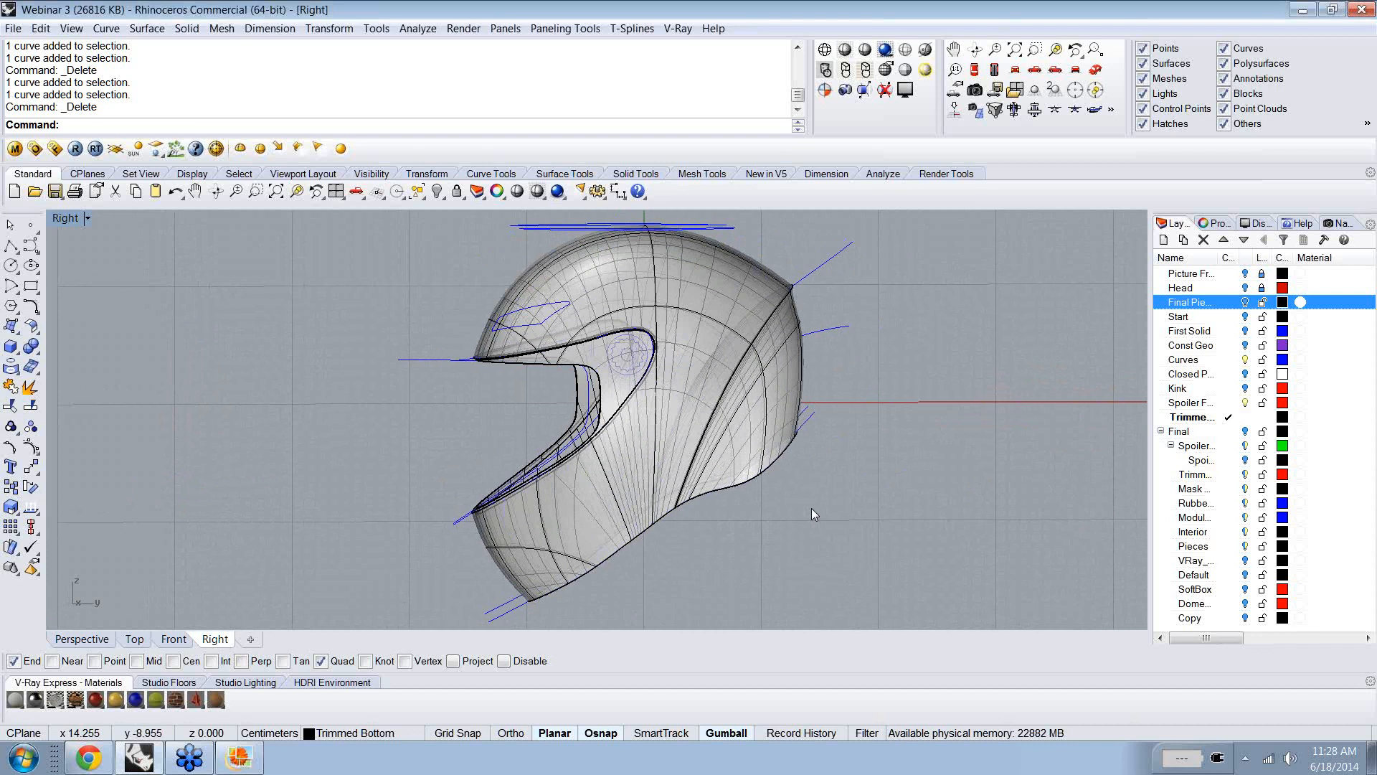
{"action": "right_click_drag", "start_coordinate": [811, 508], "coordinate": [878, 541]}
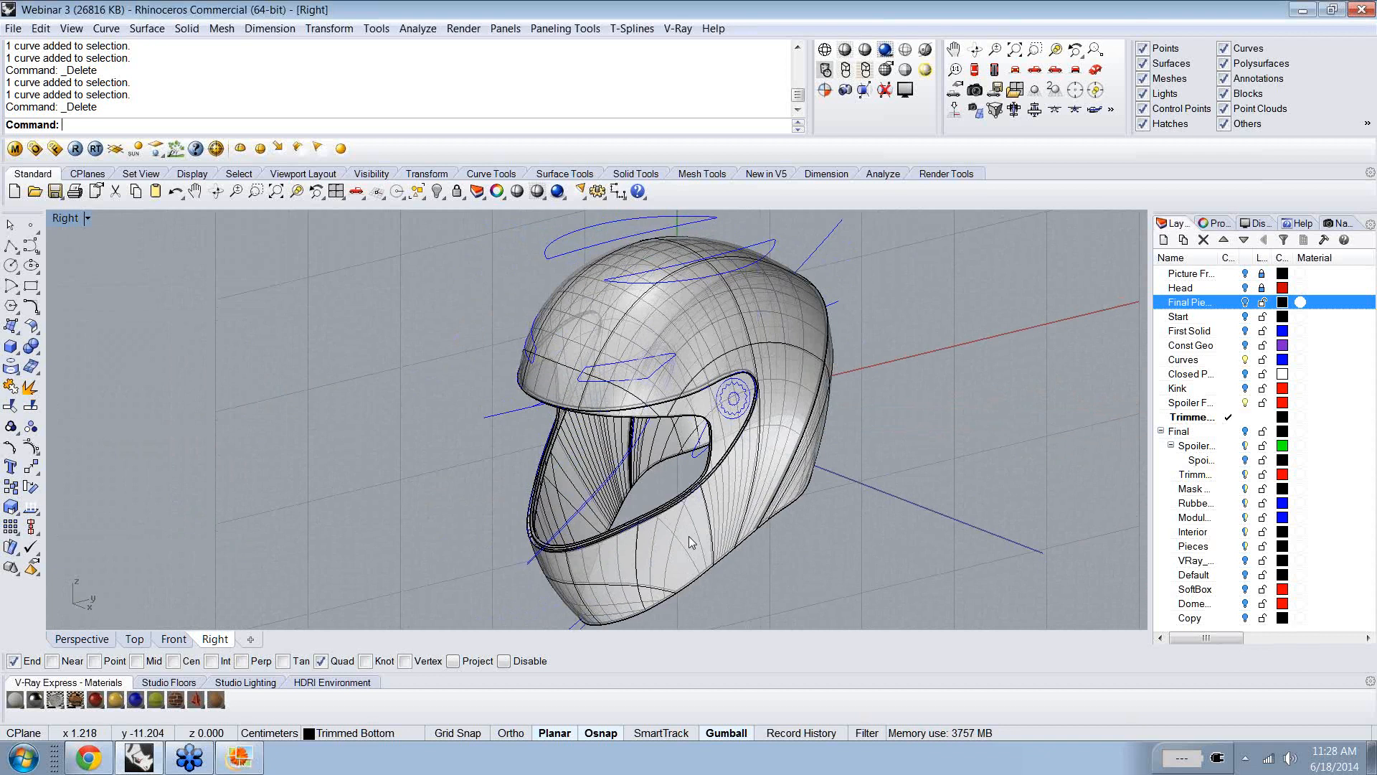
{"action": "right_click_drag", "start_coordinate": [837, 453], "coordinate": [773, 410]}
{"action": "left_click", "coordinate": [1244, 302]}
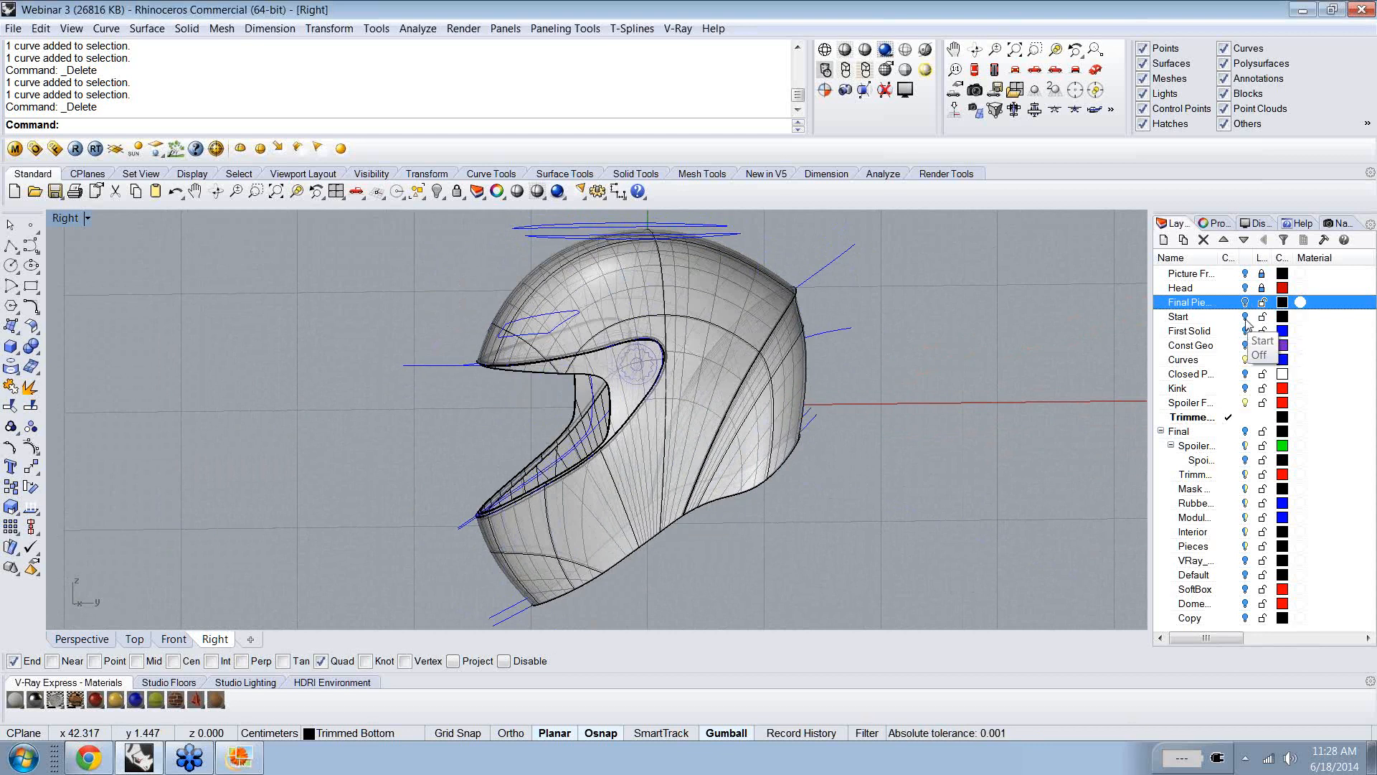
{"action": "left_click", "coordinate": [1246, 331]}
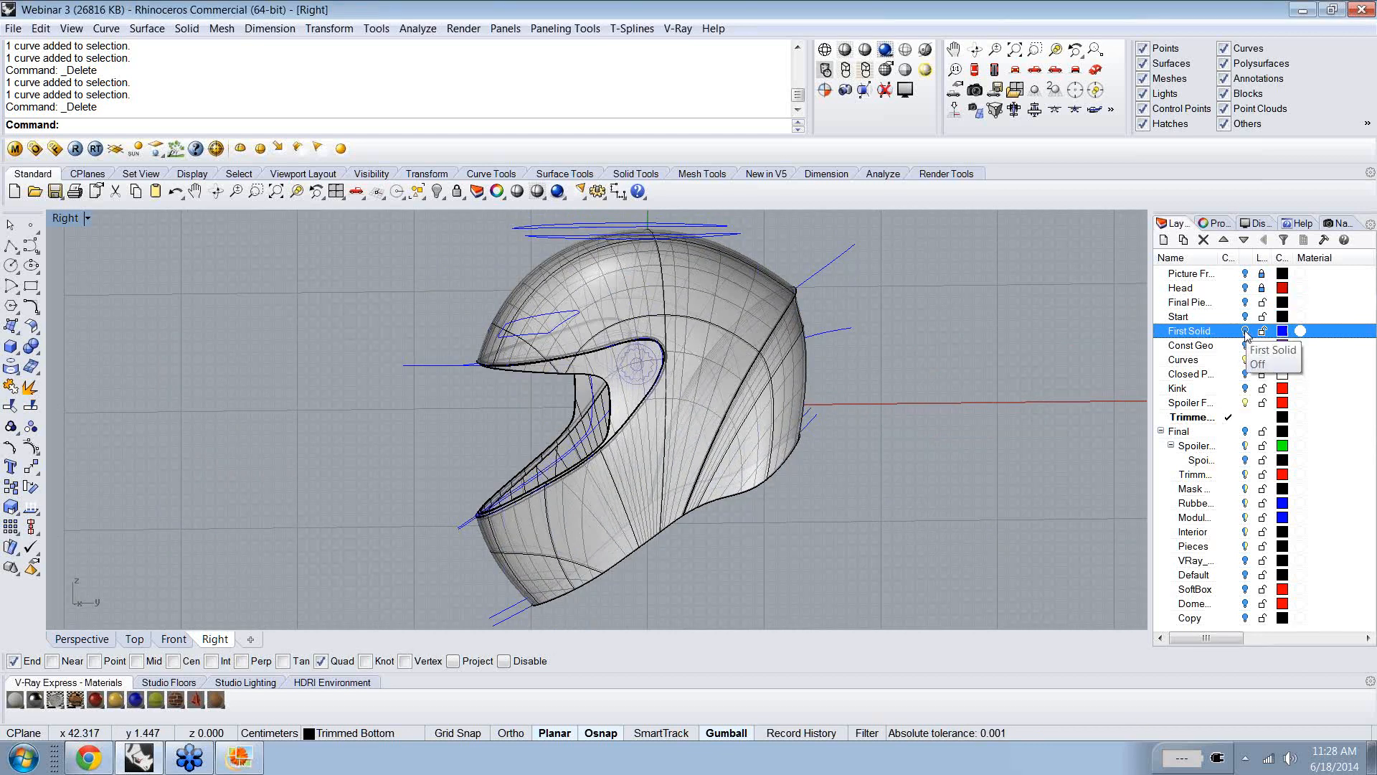
{"action": "right_click_drag", "start_coordinate": [942, 406], "coordinate": [1032, 406]}
{"action": "right_click_drag", "start_coordinate": [815, 513], "coordinate": [902, 516]}
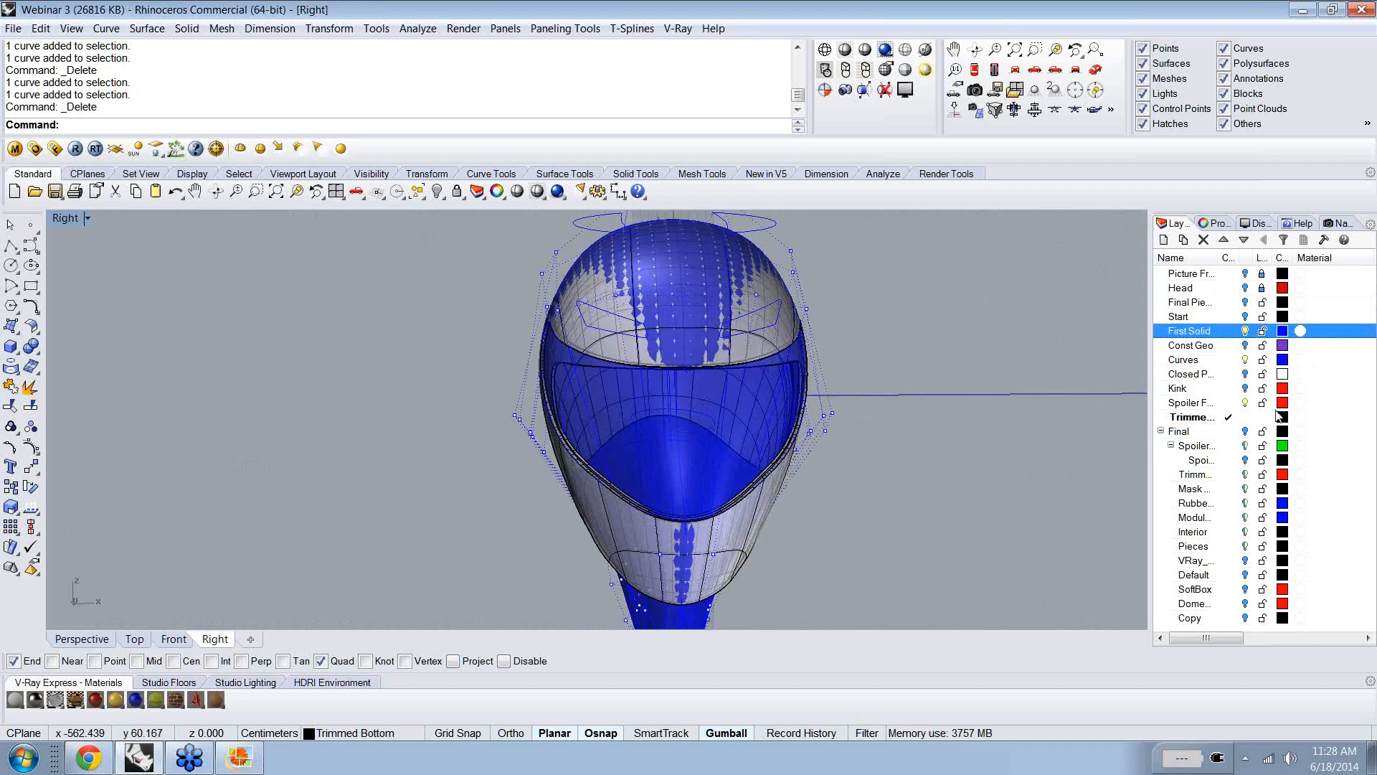
{"action": "left_click", "coordinate": [1228, 331]}
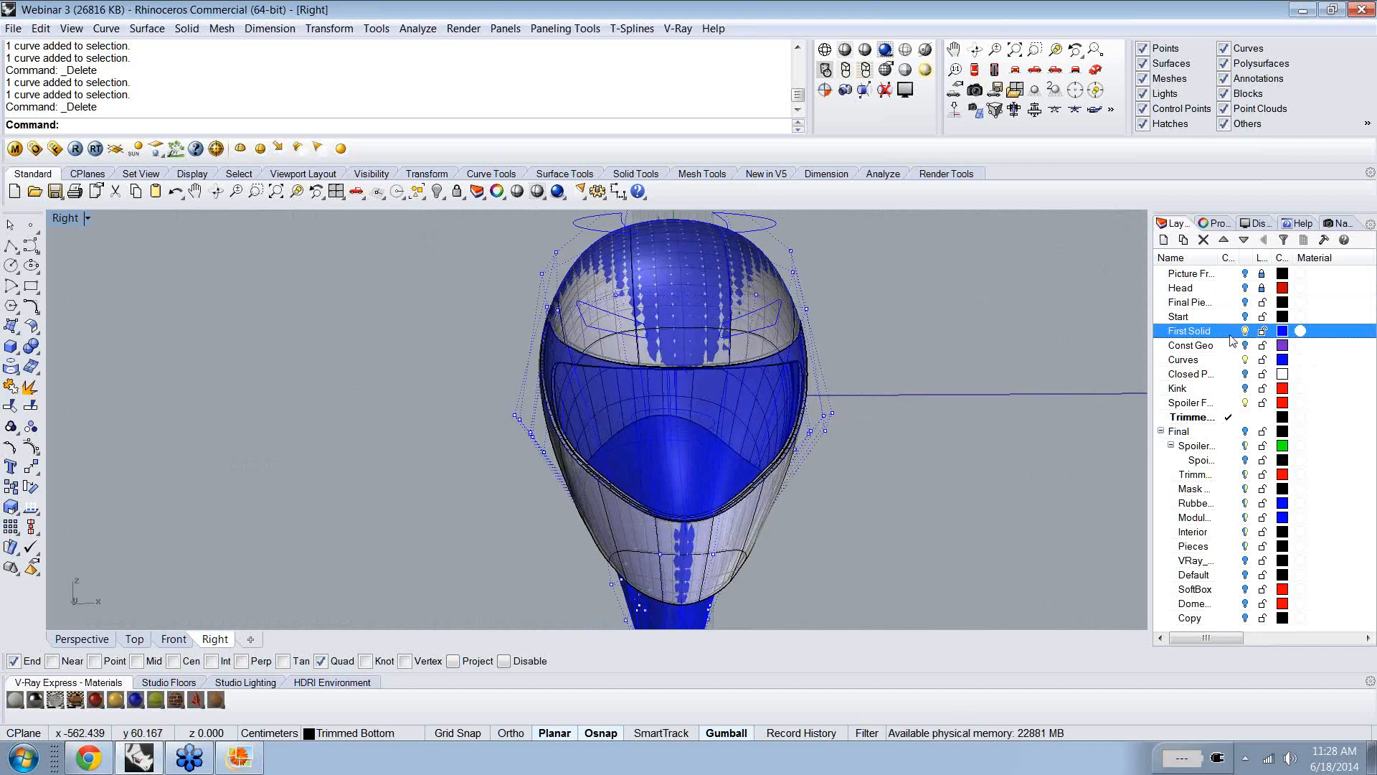
{"action": "left_click", "coordinate": [1246, 417]}
{"action": "right_click_drag", "start_coordinate": [897, 499], "coordinate": [768, 431]}
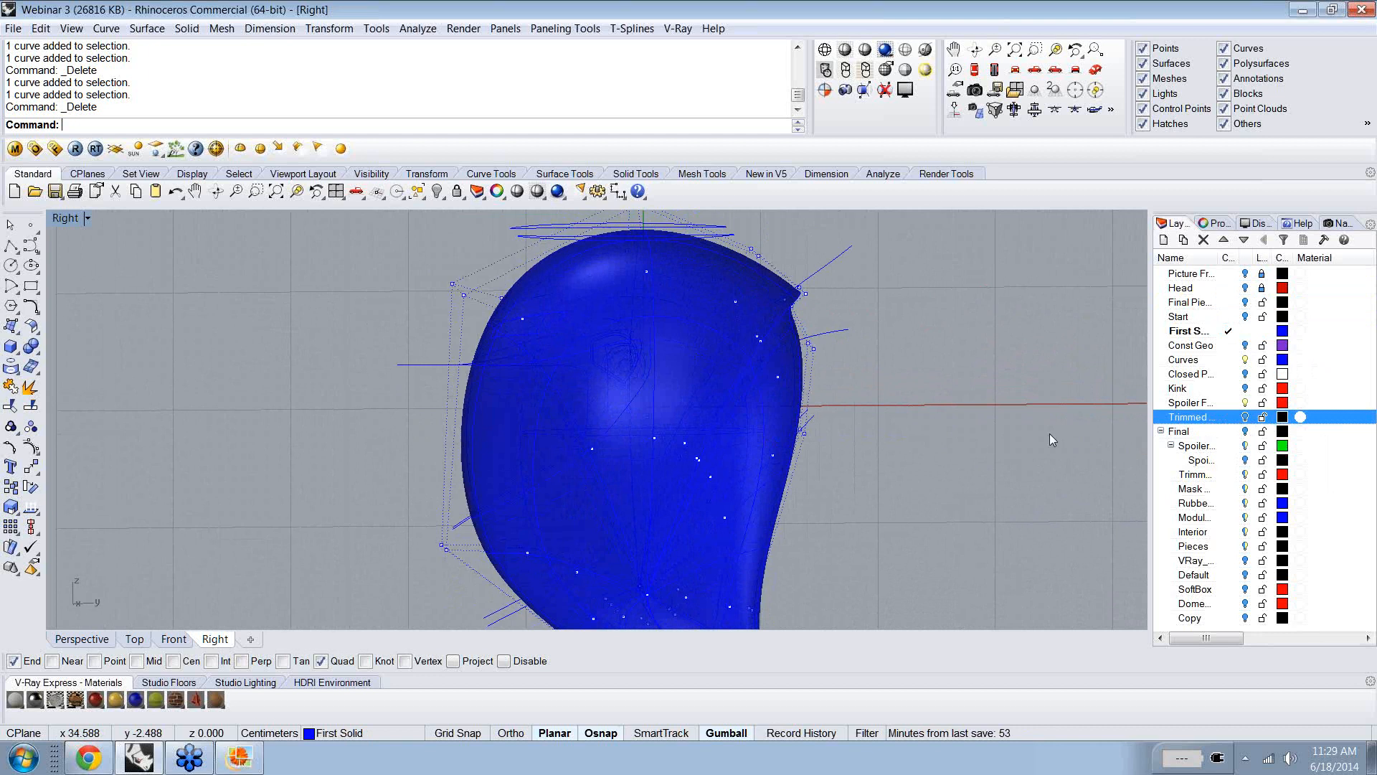
- Make the Trimmed Bottom layer visible and current, and hide the First Solid layer
{"action": "left_click", "coordinate": [1231, 418]}
{"action": "left_click", "coordinate": [1243, 332]}
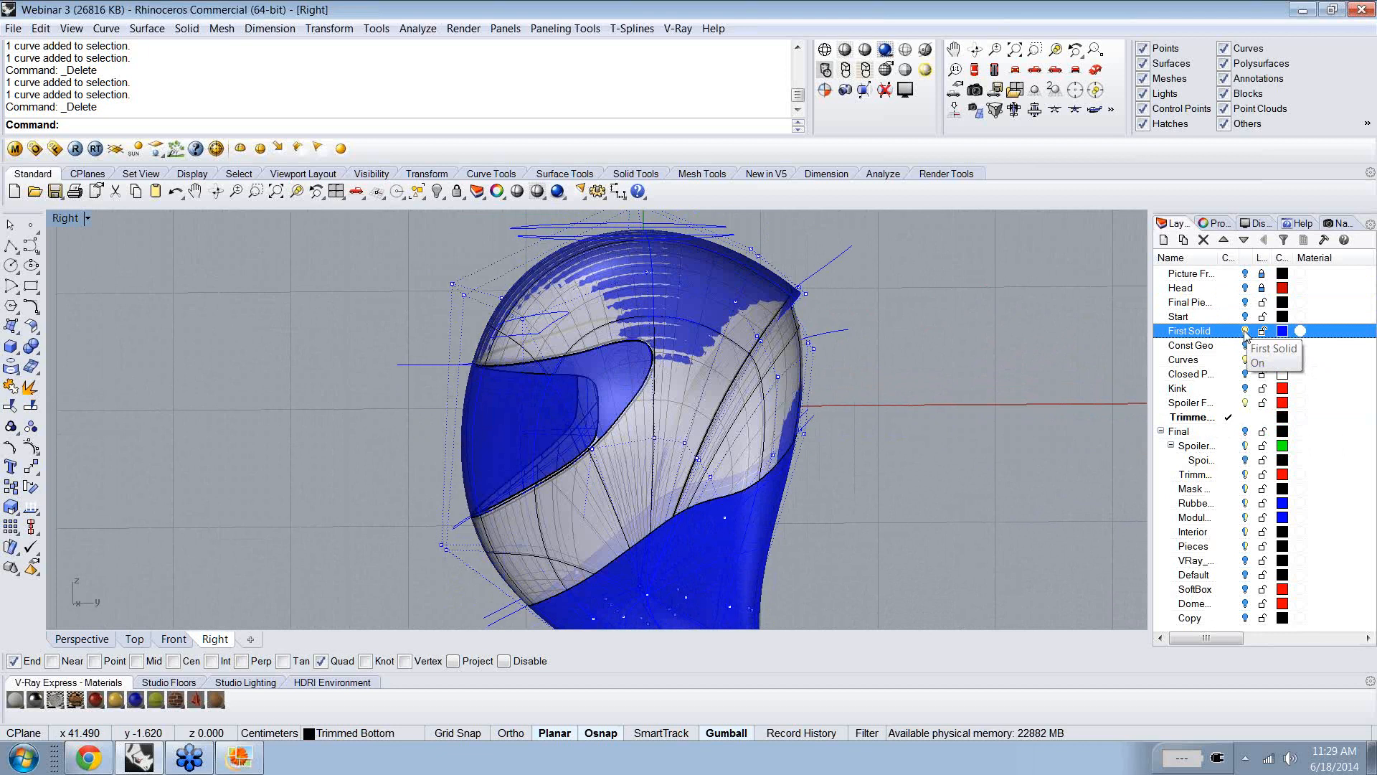
{"action": "left_click", "coordinate": [1245, 332]}
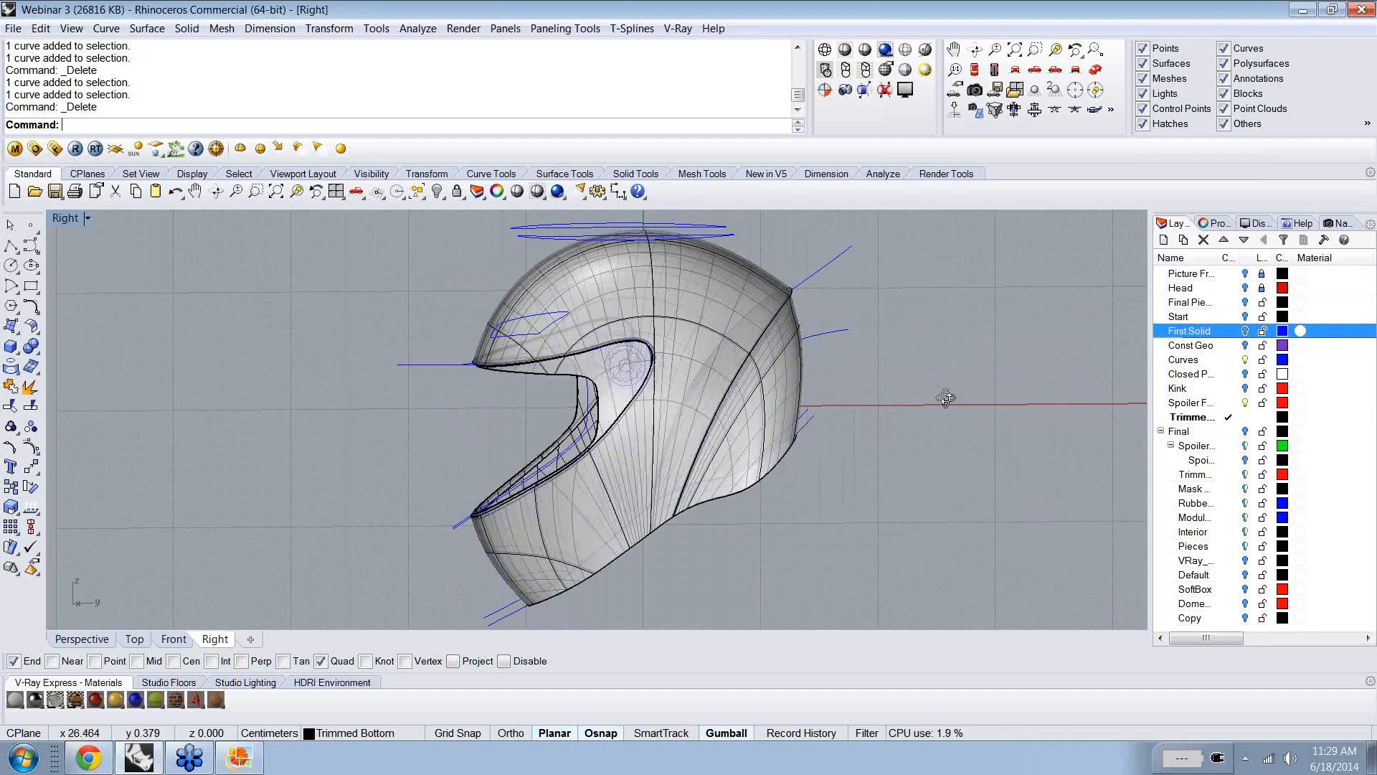
- Examine the trimmed helmet shell from the front, side and underside, including its face and bottom openings
{"action": "right_click_drag", "start_coordinate": [945, 397], "coordinate": [1034, 413], "text": "ctrl+shift"}
{"action": "left_click", "coordinate": [672, 532]}
{"action": "left_click", "coordinate": [801, 486]}
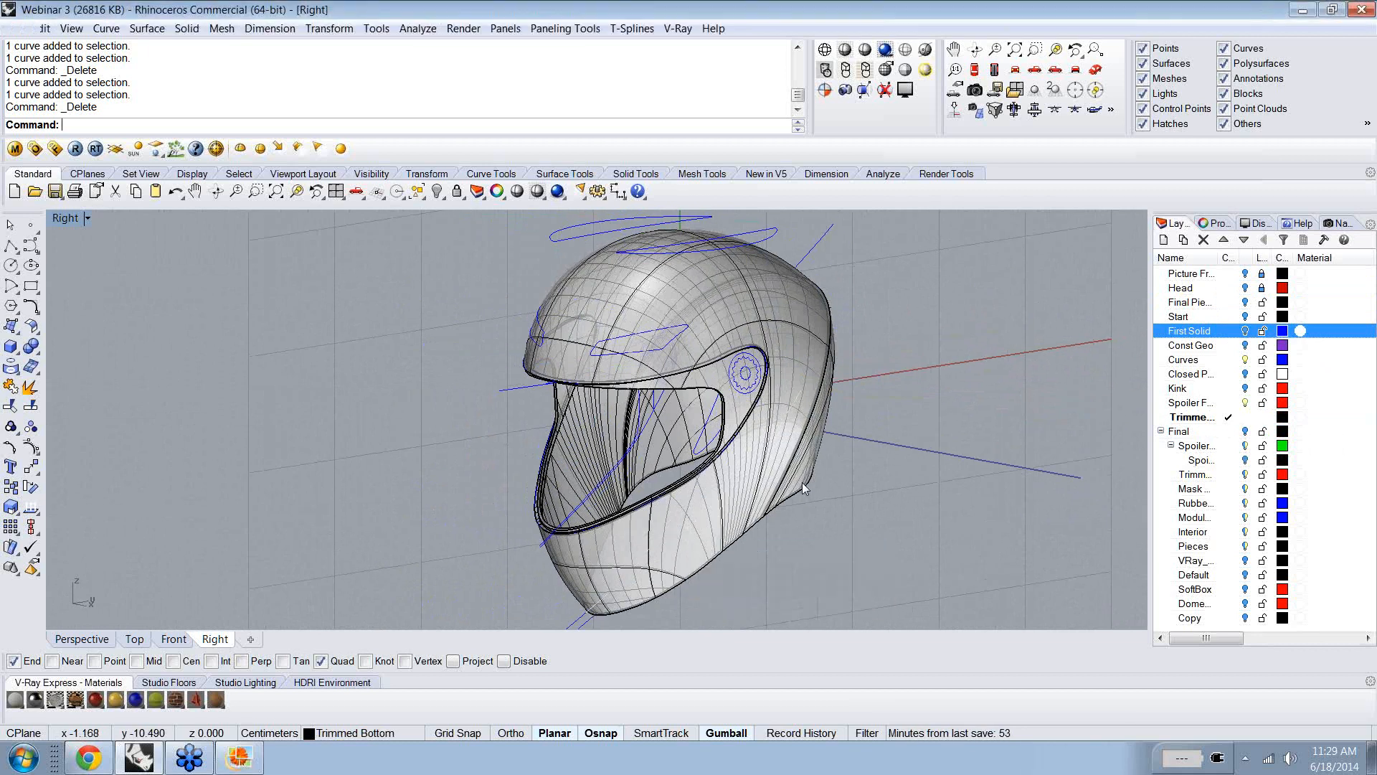
{"action": "left_click", "coordinate": [802, 487]}
{"action": "right_click_drag", "start_coordinate": [805, 505], "coordinate": [739, 431], "text": "ctrl+shift"}
{"action": "left_click", "coordinate": [781, 493]}
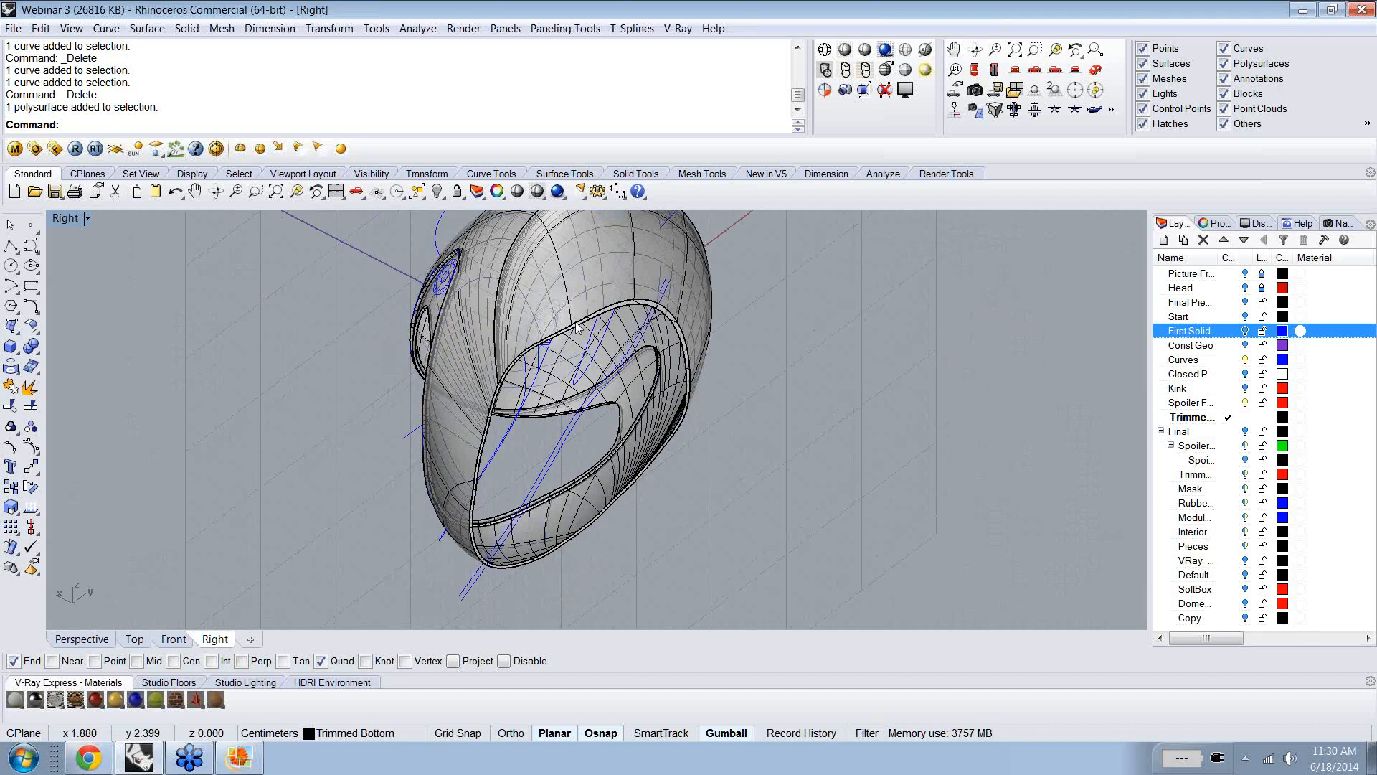
{"action": "right_click_drag", "start_coordinate": [721, 349], "coordinate": [772, 425]}
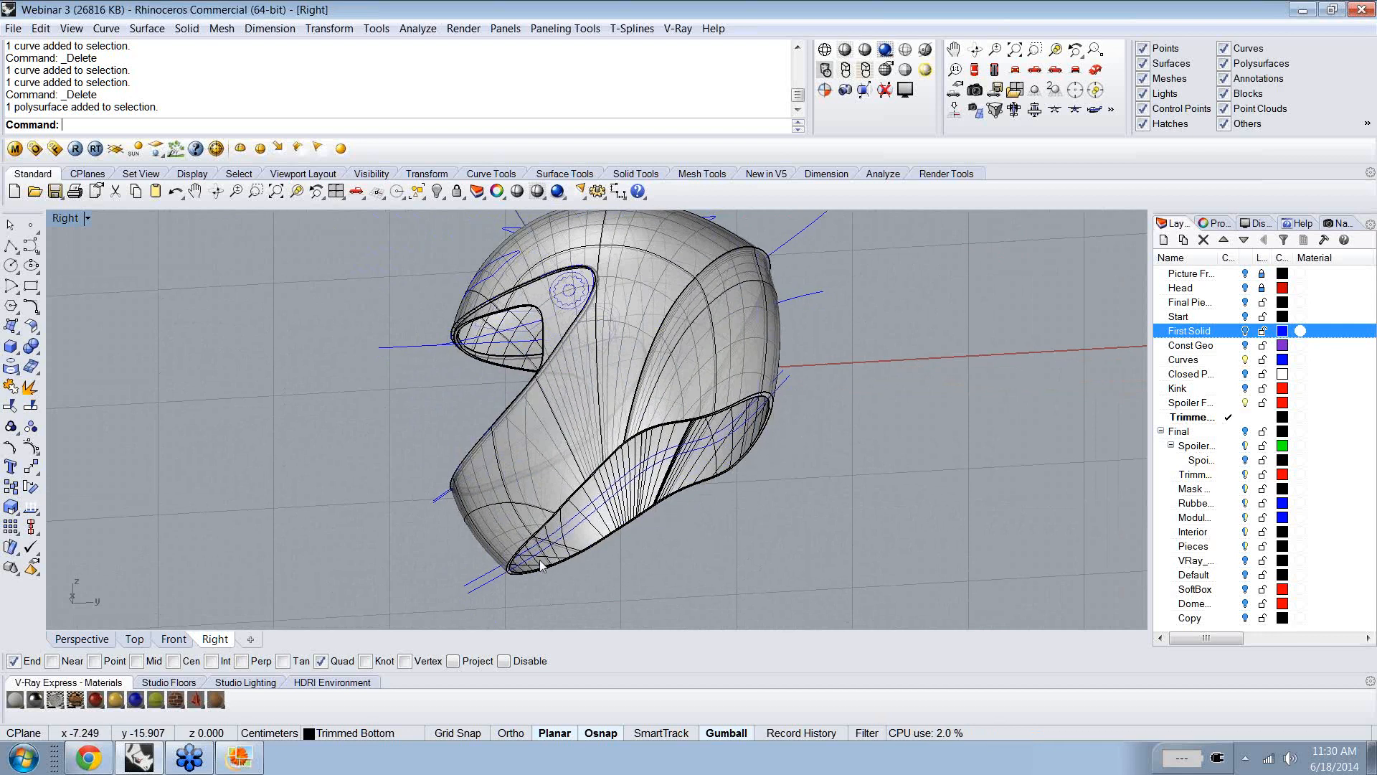
{"action": "right_click_drag", "start_coordinate": [643, 508], "coordinate": [810, 495]}
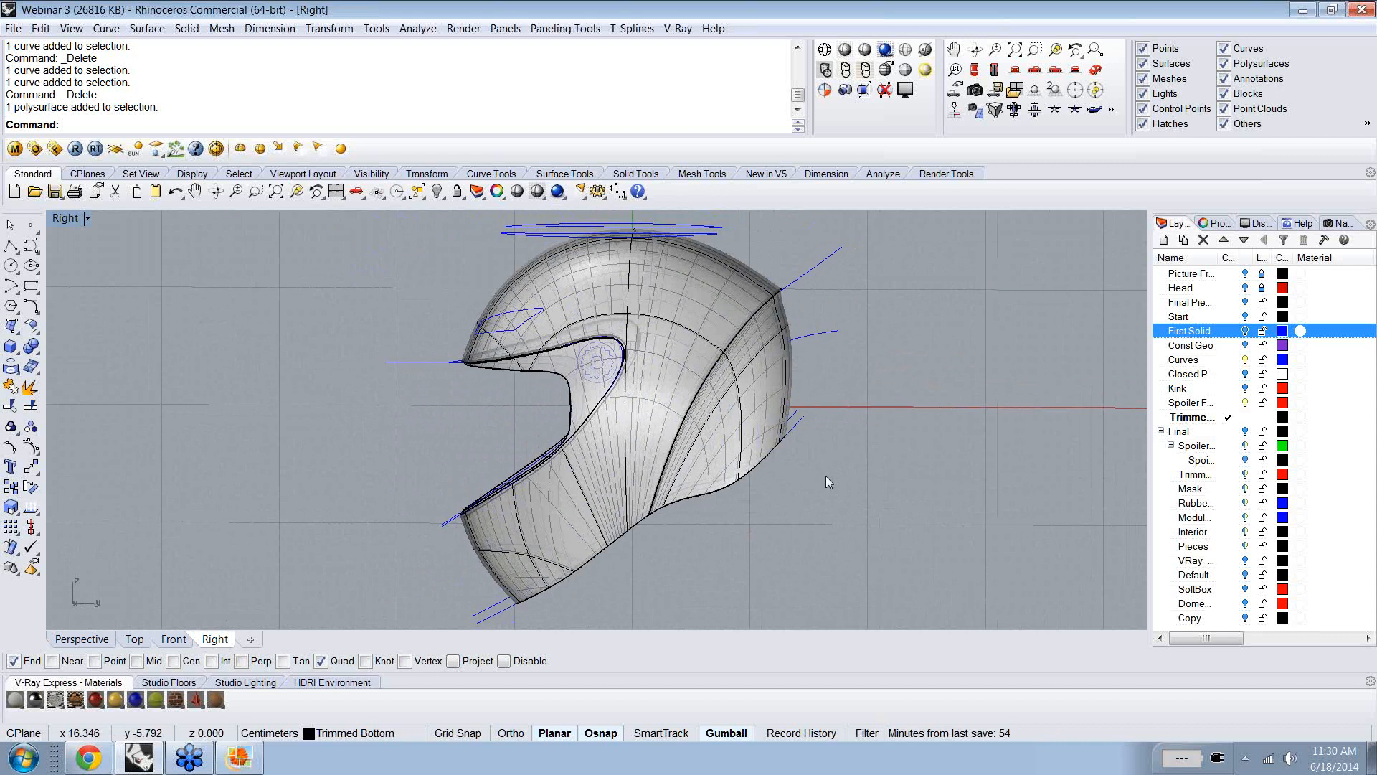
{"action": "right_click_drag", "start_coordinate": [829, 482], "coordinate": [830, 479]}
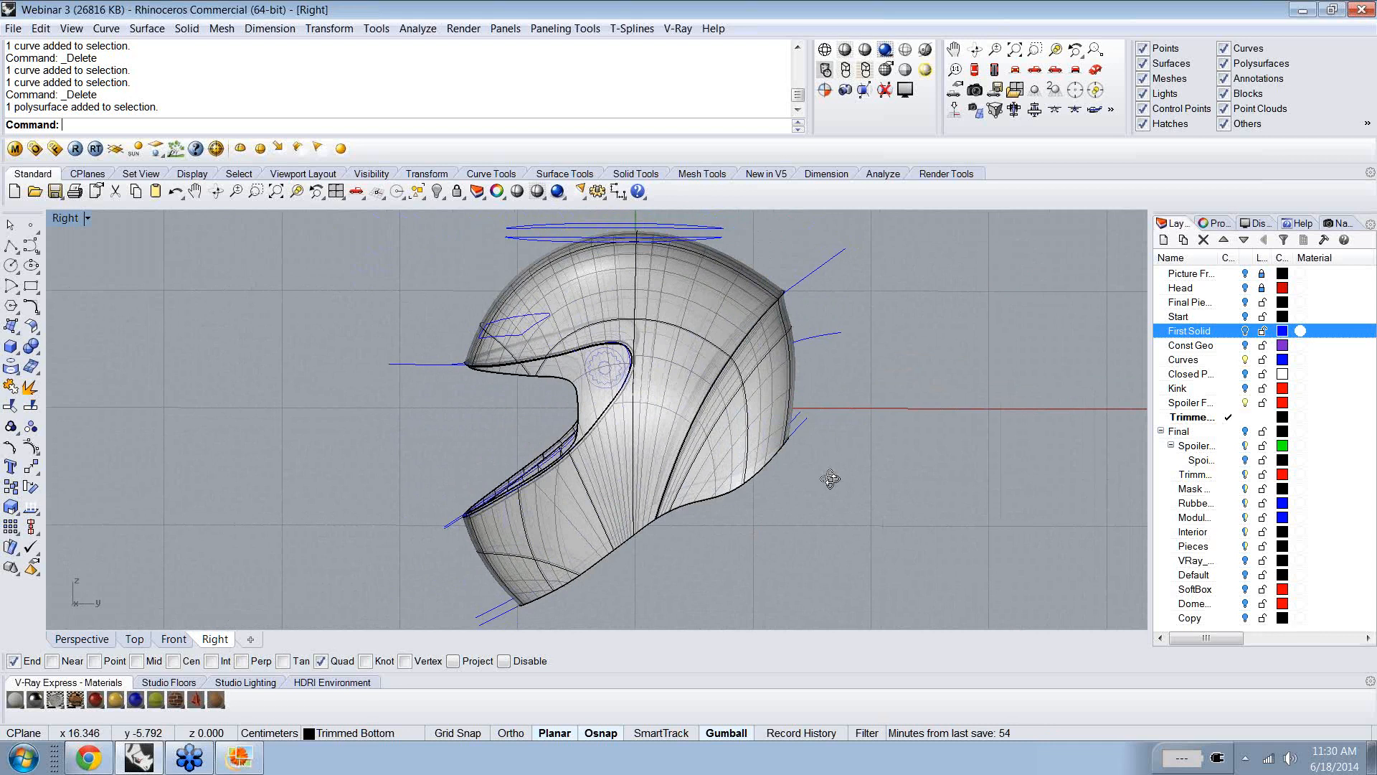
{"action": "right_click_drag", "start_coordinate": [830, 479], "coordinate": [858, 476]}
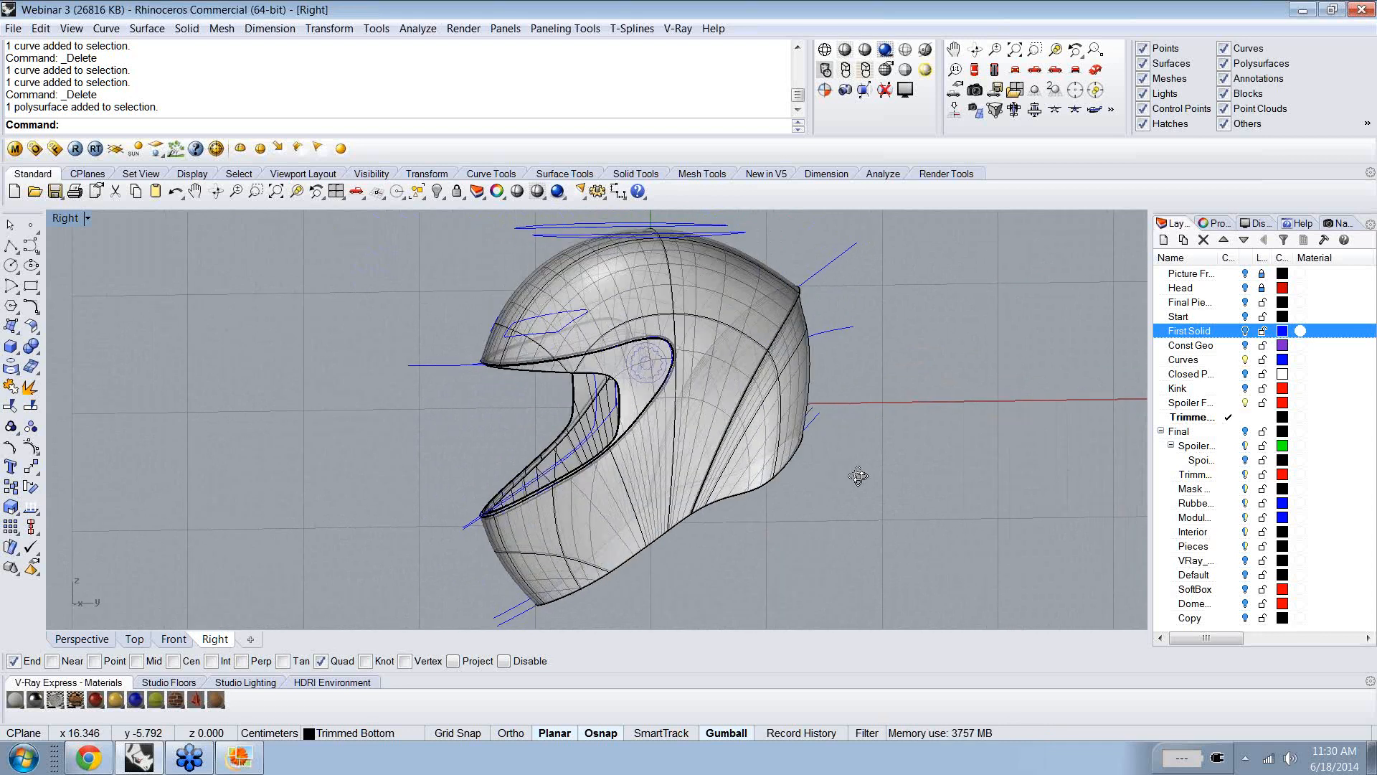
{"action": "right_click_drag", "start_coordinate": [858, 476], "coordinate": [852, 473]}
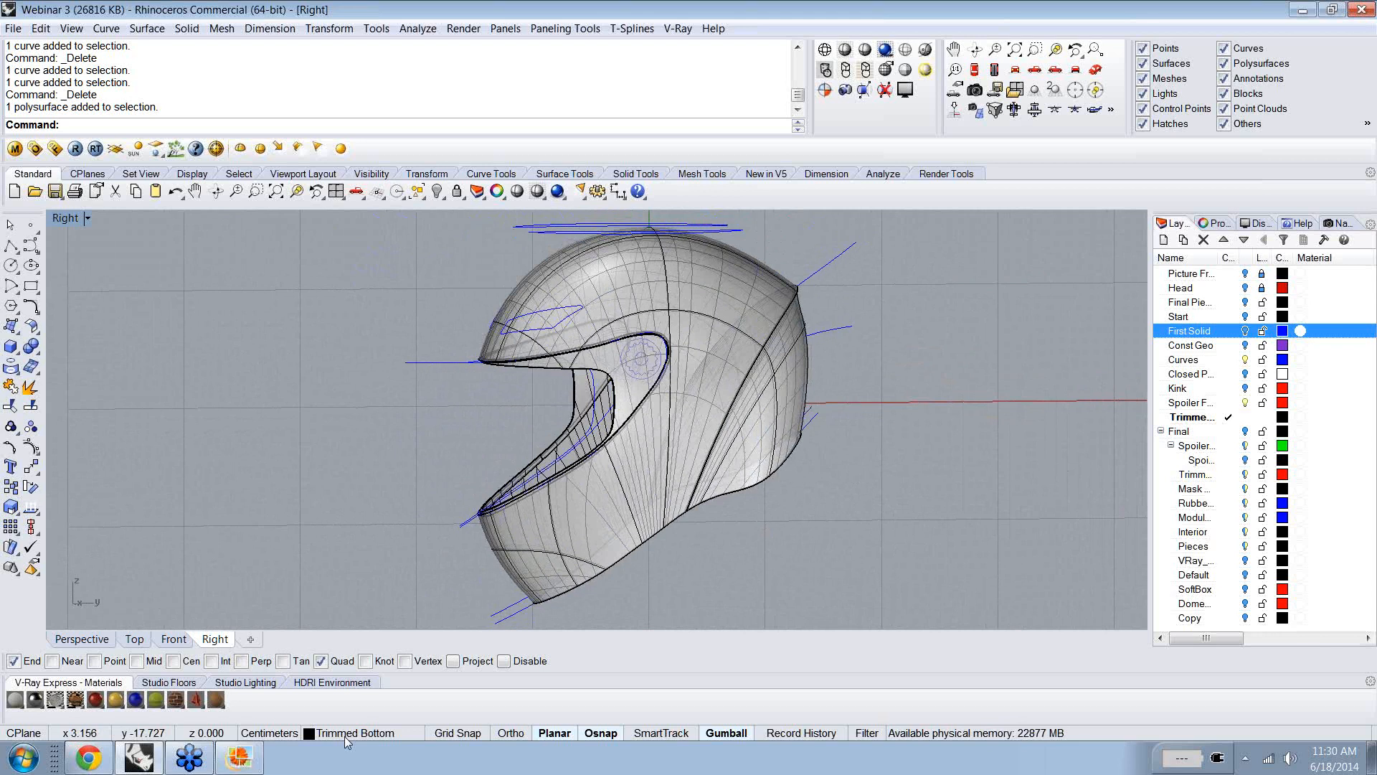
- Try to wire-cut the helmet shell with one of the long crown vent curves in the Top view
{"action": "left_click", "coordinate": [135, 639]}
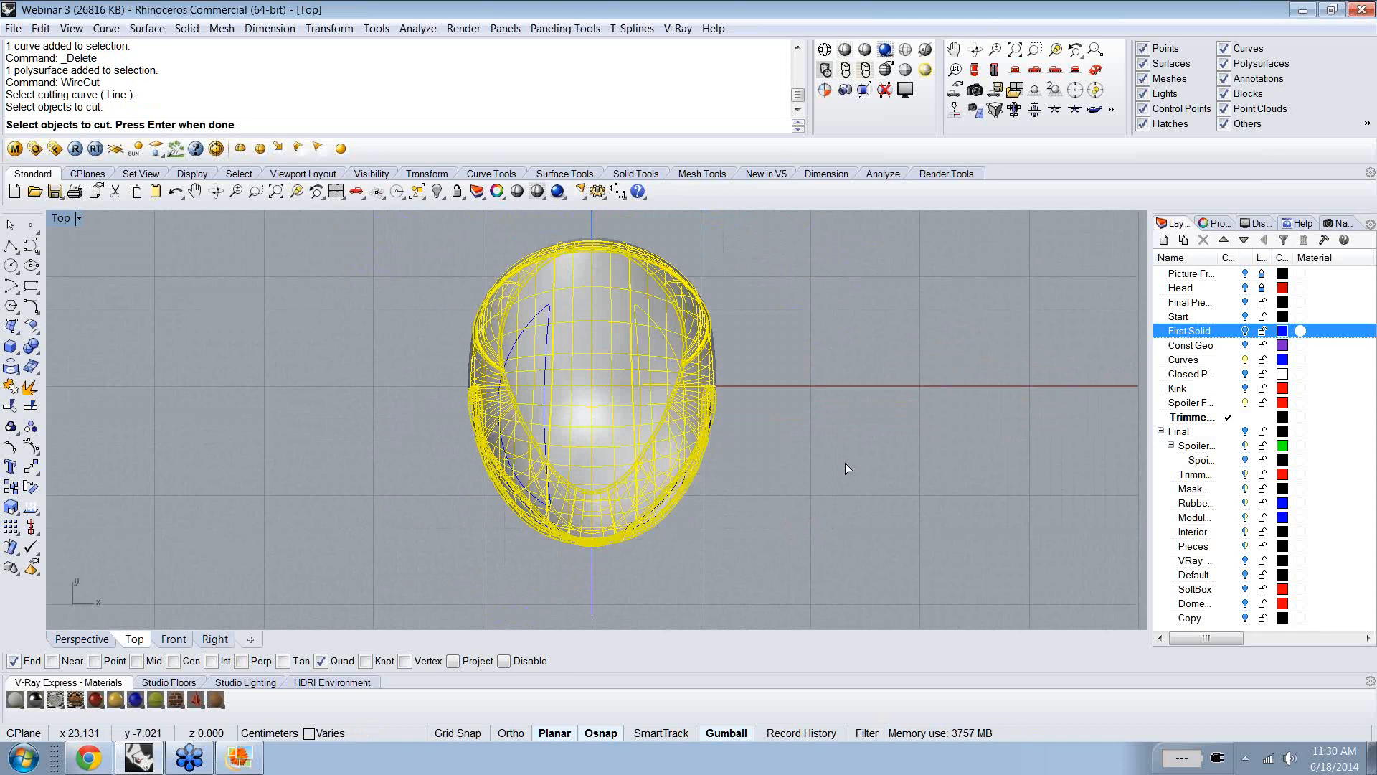
{"action": "key", "text": "Return"}
{"action": "key", "text": "Return"}
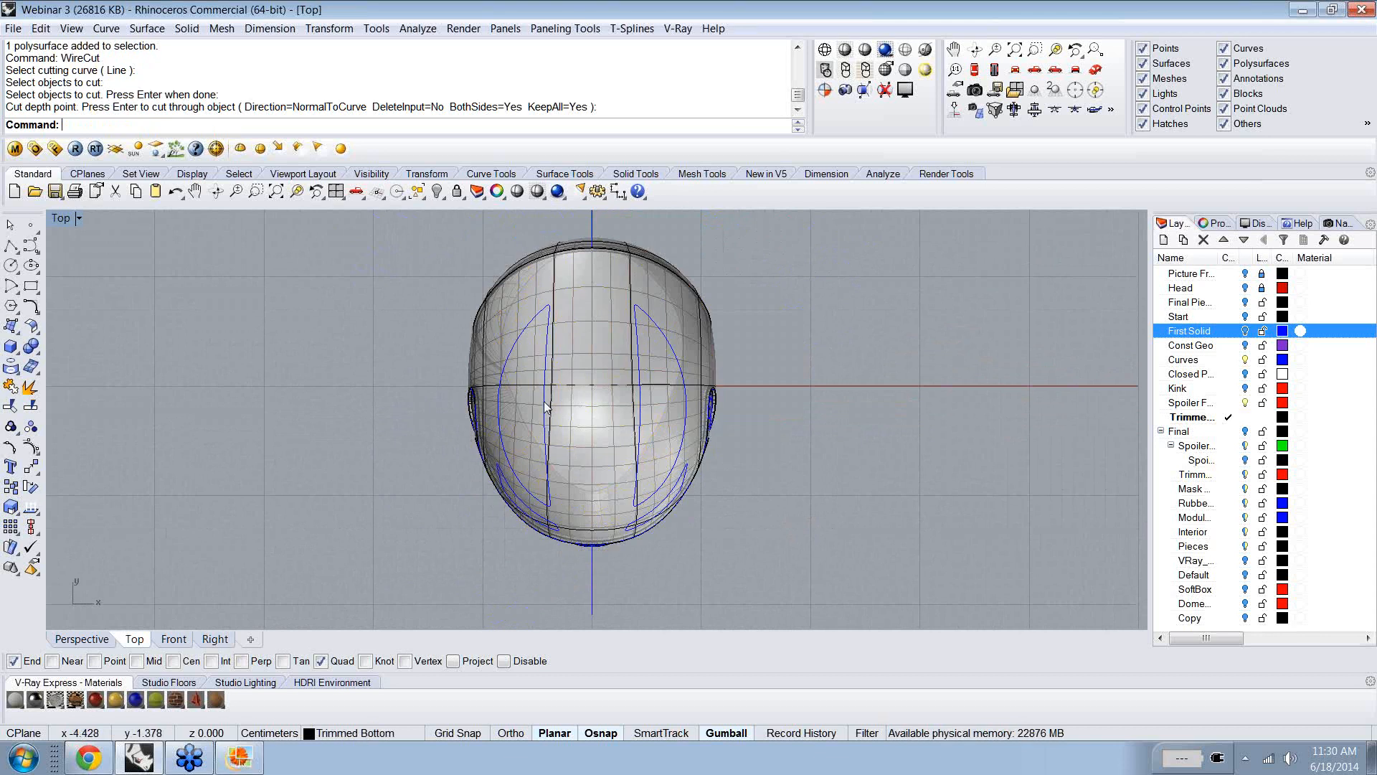
- Turn off the gumball and try to project the two long crown vent curves onto the whole shell in the Top view
{"action": "left_click", "coordinate": [548, 407]}
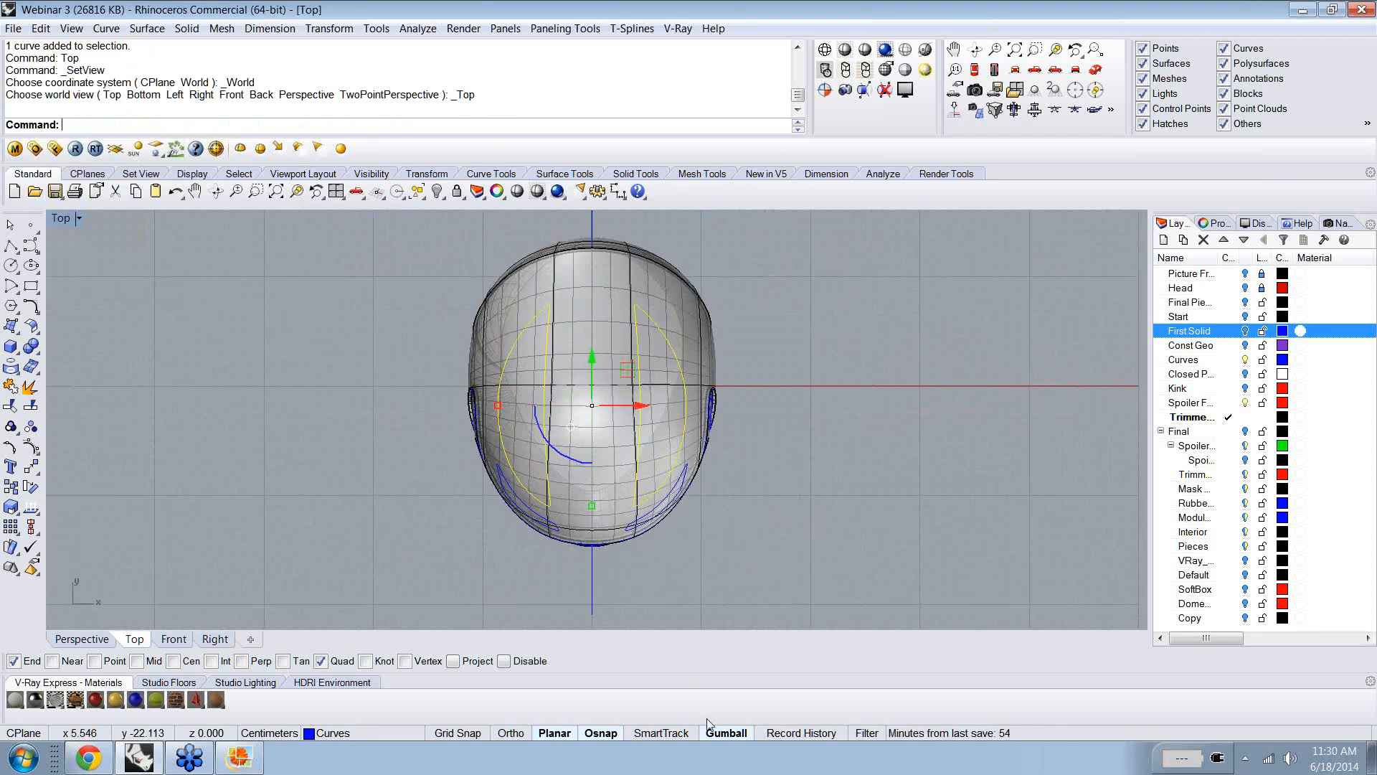
{"action": "left_click", "coordinate": [726, 733]}
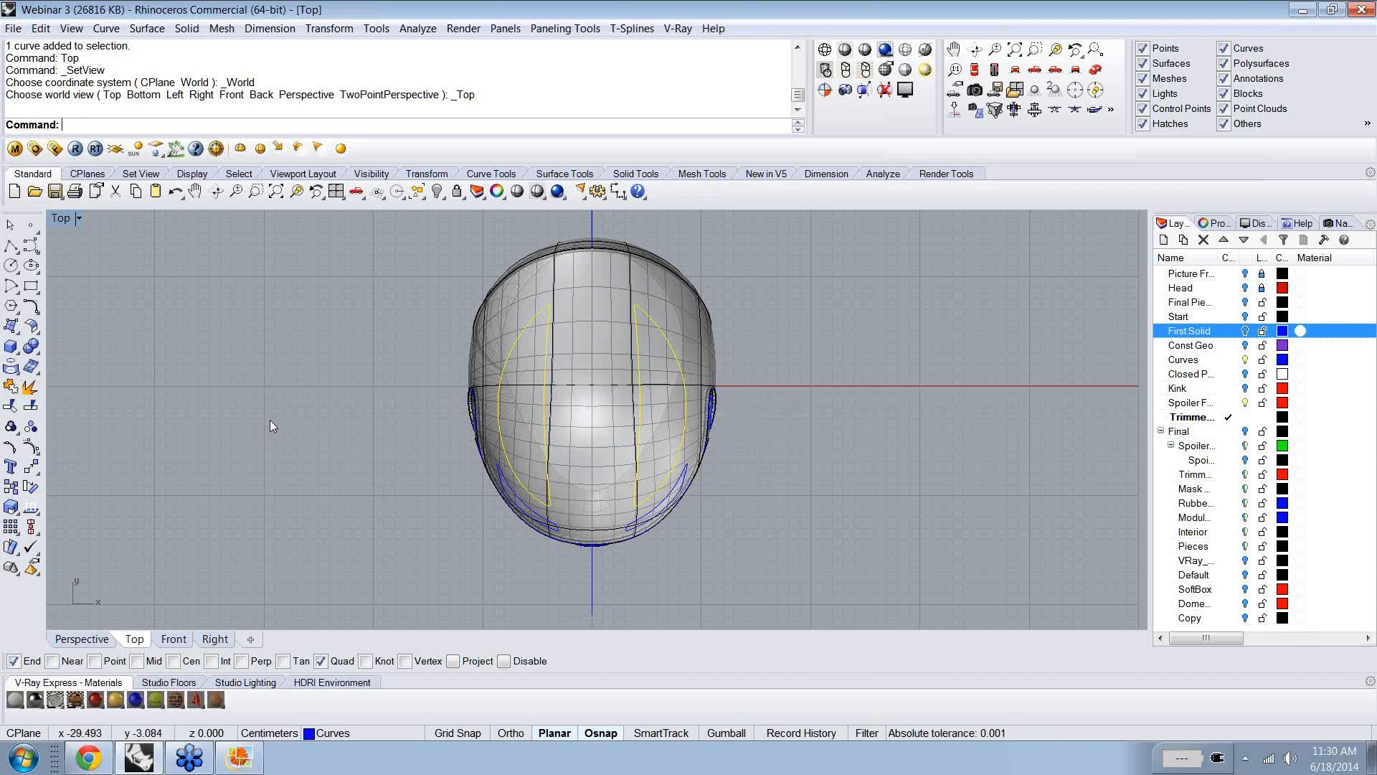
{"action": "left_click", "coordinate": [12, 368]}
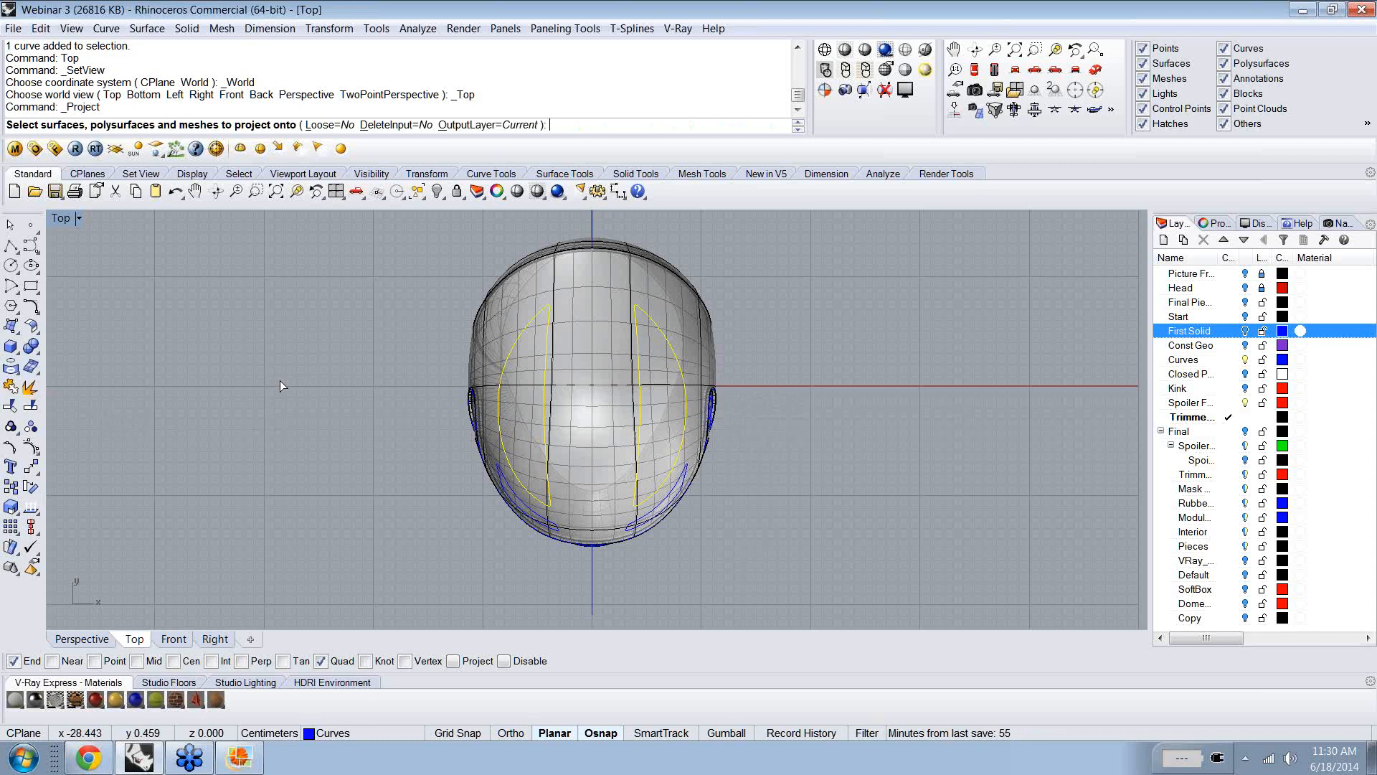
{"action": "left_click", "coordinate": [581, 265]}
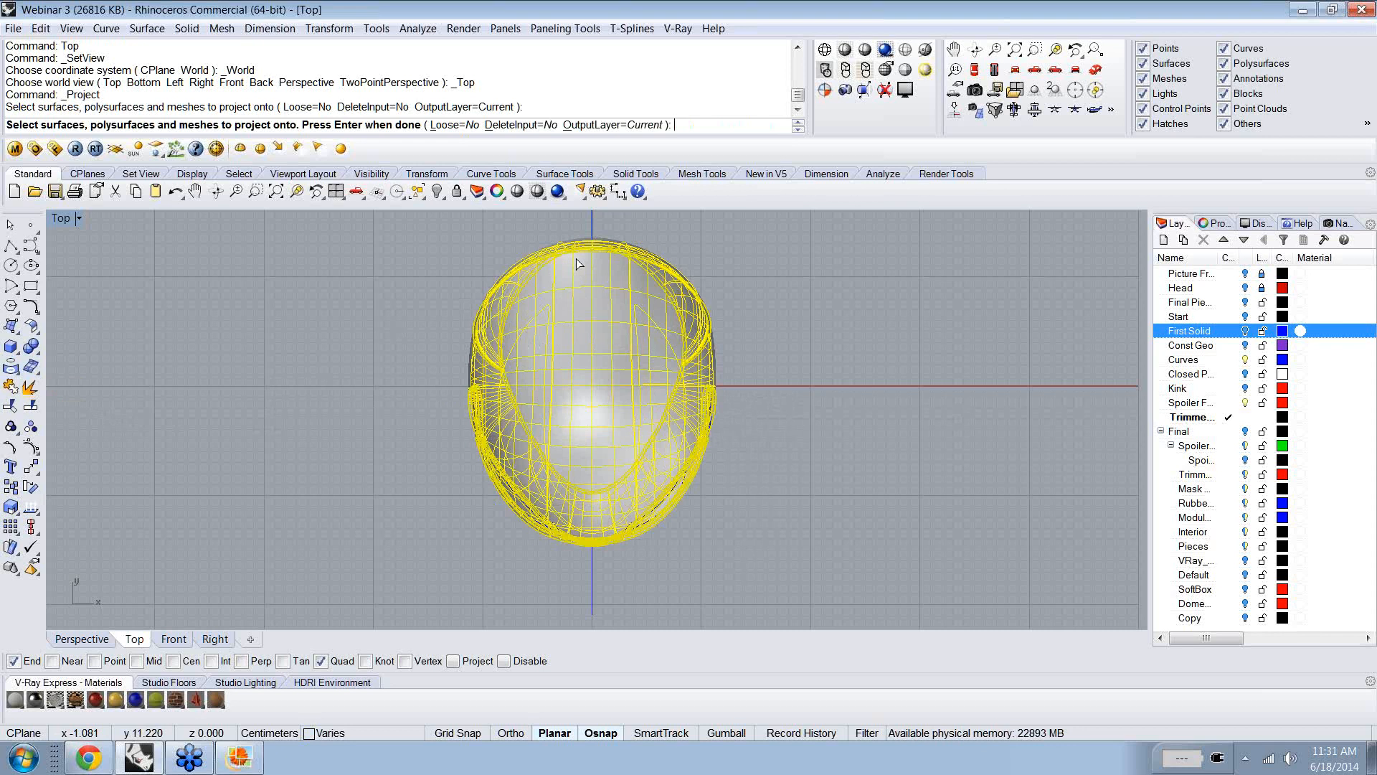
{"action": "key", "text": "Return"}
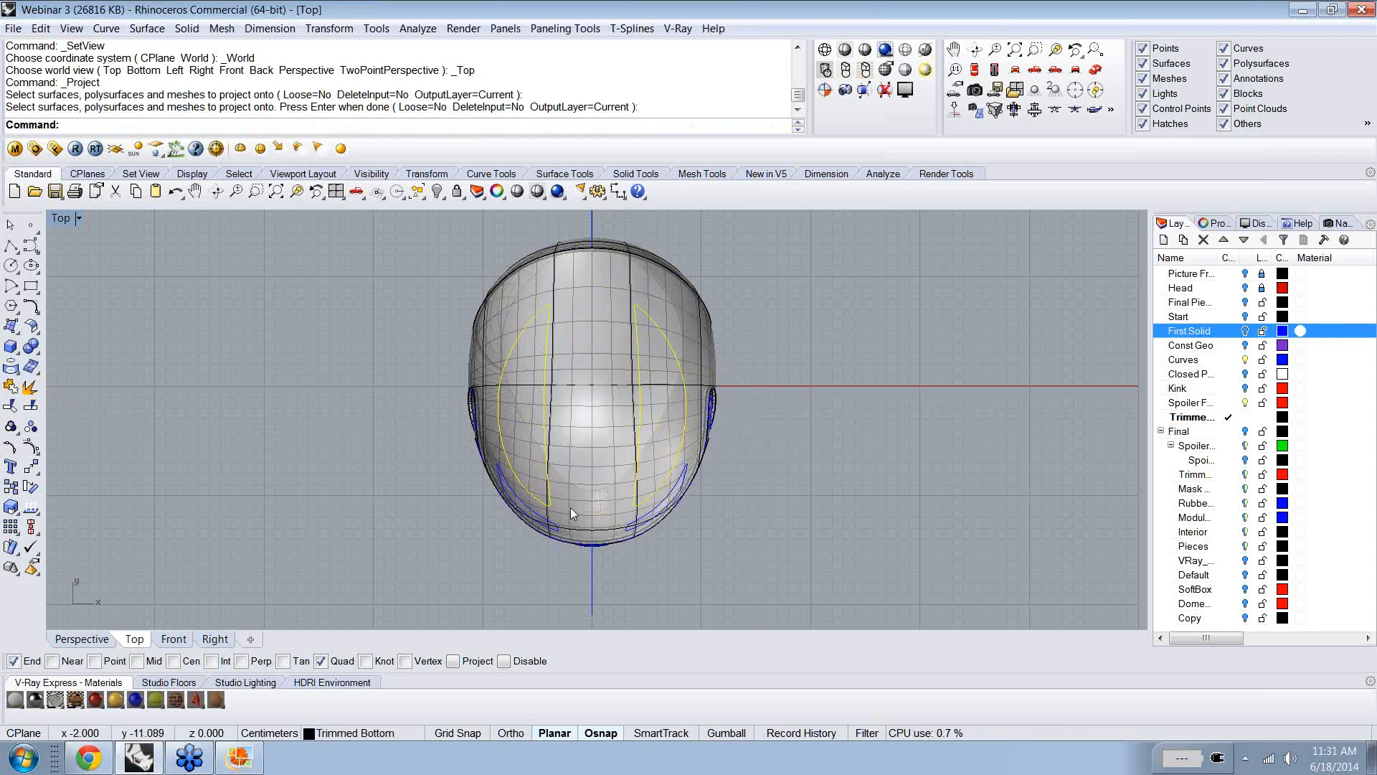
- Extract a copy of the helmet shell's outer surface with ExtractSrf, keeping the copy on the input layer
{"action": "right_click_drag", "start_coordinate": [691, 513], "coordinate": [727, 425], "text": "ctrl+shift"}
{"action": "type", "text": "ExtractSrf"}
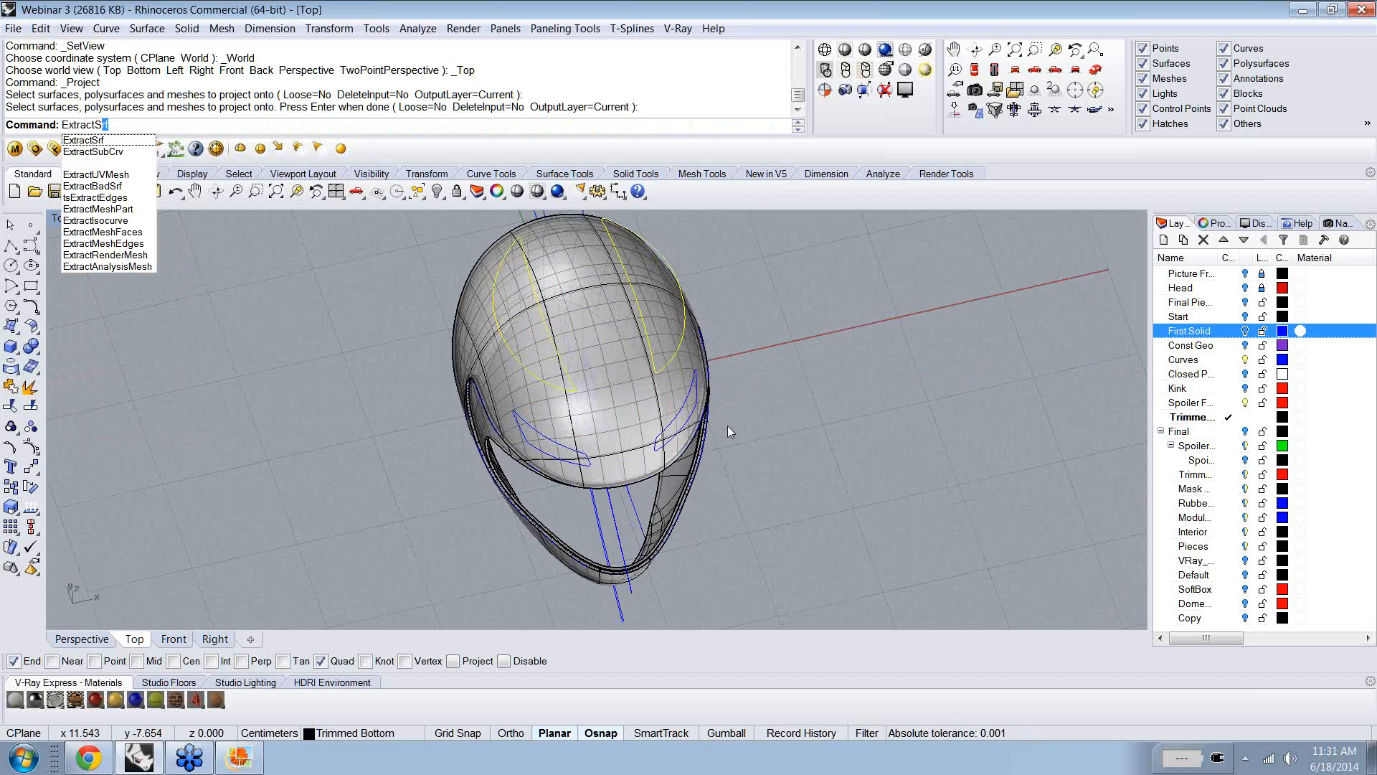
{"action": "key", "text": "Return"}
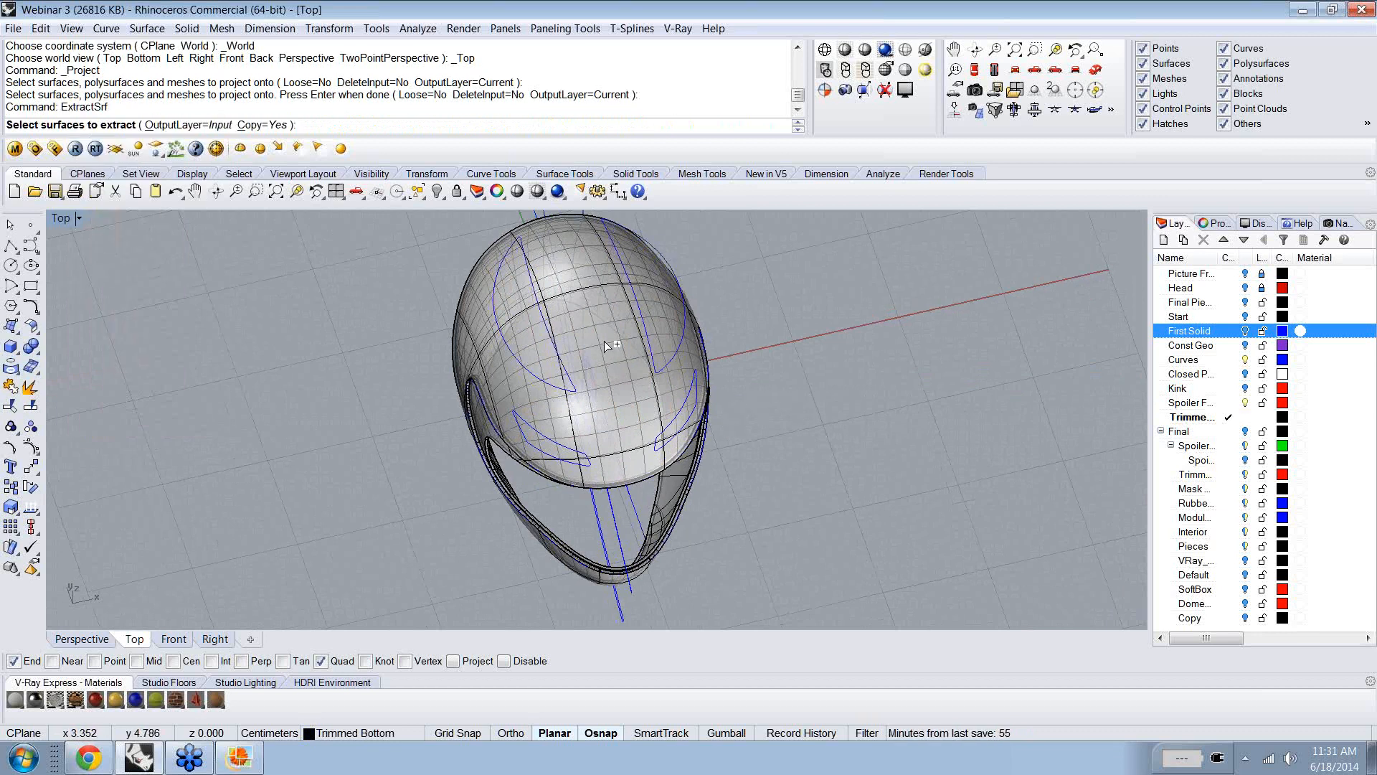
{"action": "right_click_drag", "start_coordinate": [607, 340], "coordinate": [588, 244], "text": "ctrl+shift"}
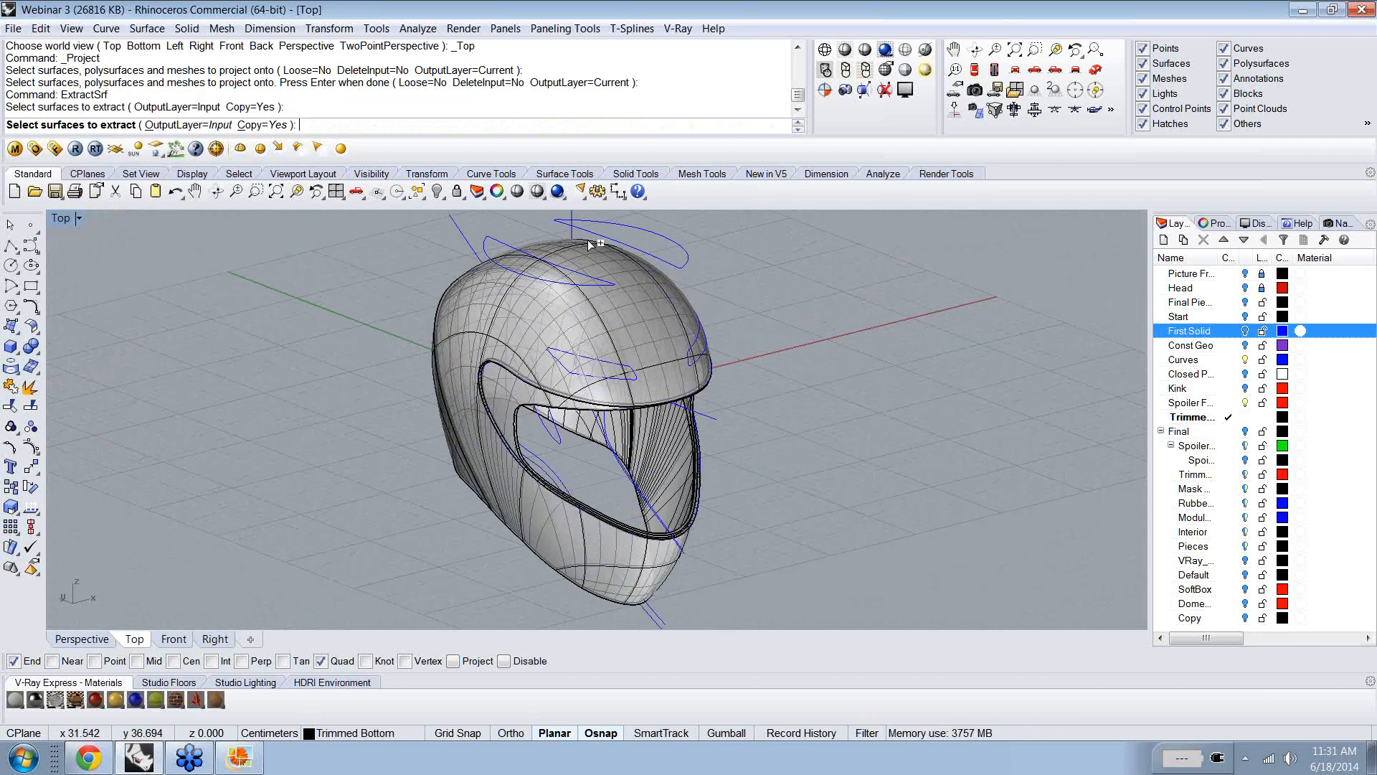
{"action": "left_click", "coordinate": [587, 241]}
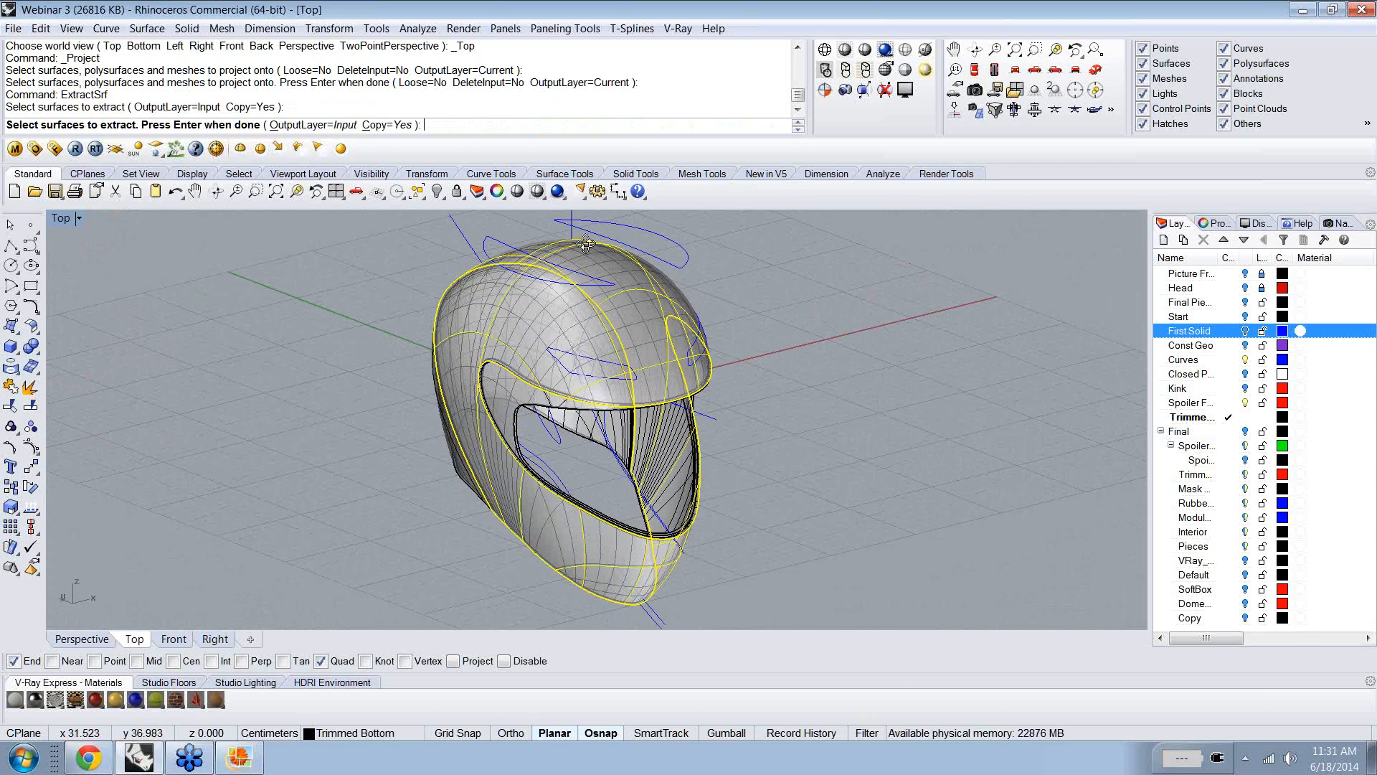
{"action": "right_click_drag", "start_coordinate": [585, 244], "coordinate": [506, 356], "text": "ctrl+shift"}
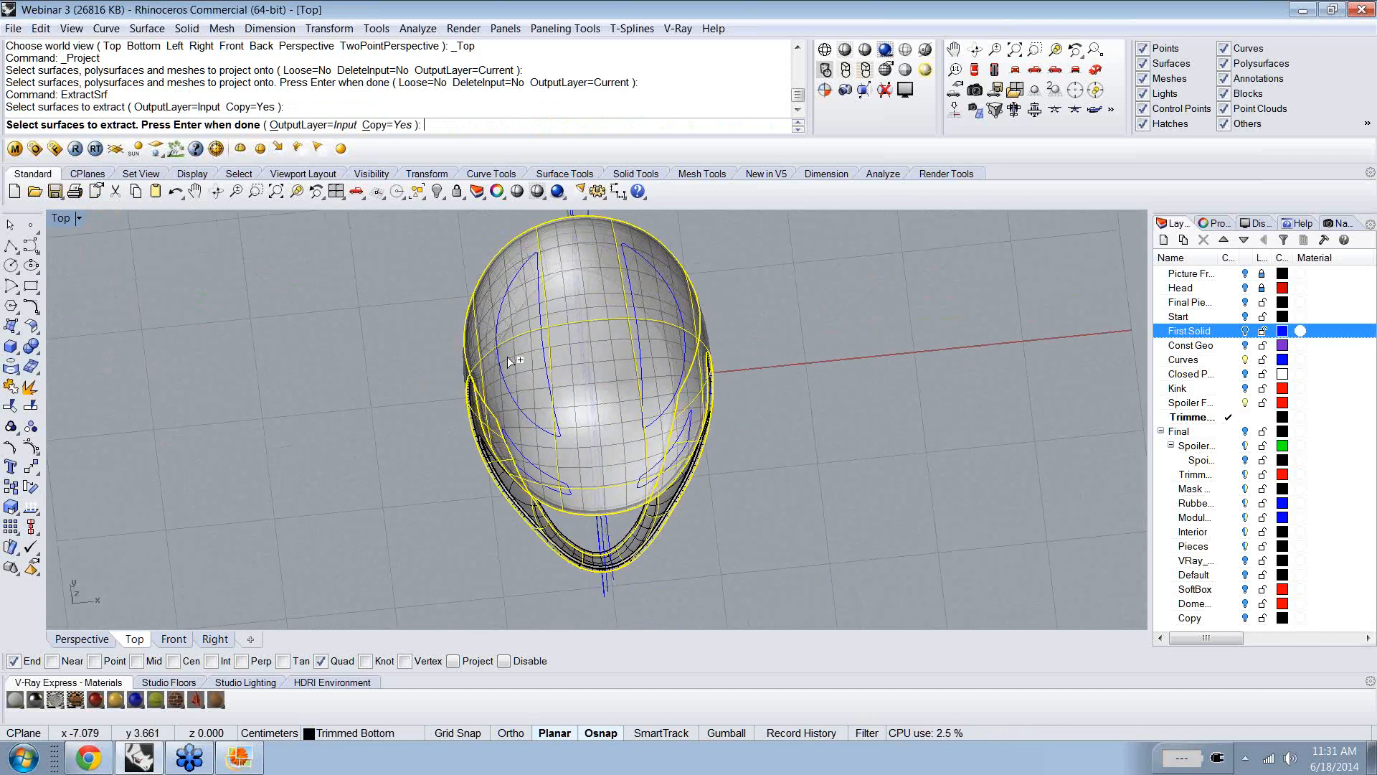
{"action": "key", "text": "Return"}
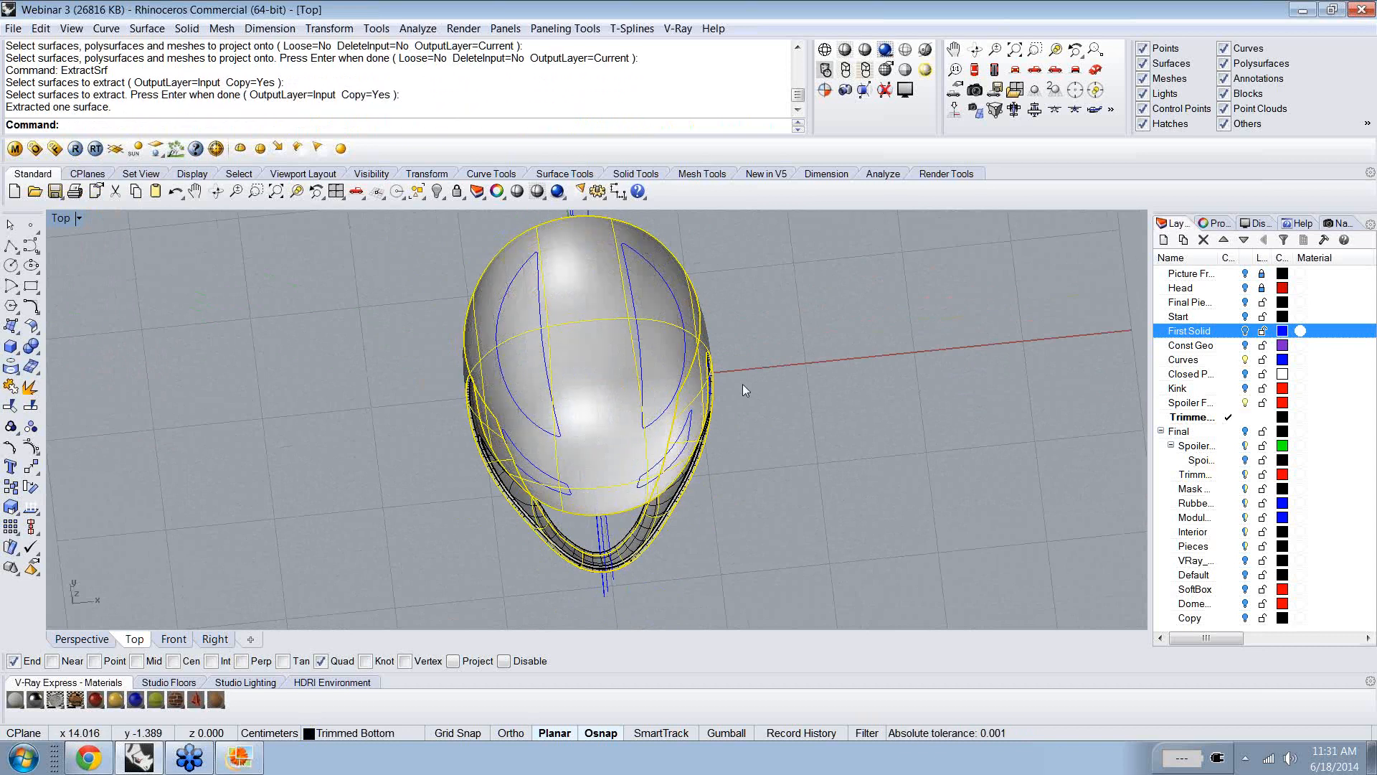
- Deselect the extracted surface and choose the long crown vent curves for projection from a near-top view
{"action": "right_click_drag", "start_coordinate": [768, 394], "coordinate": [716, 479], "text": "ctrl+shift"}
{"action": "left_click", "coordinate": [731, 475]}
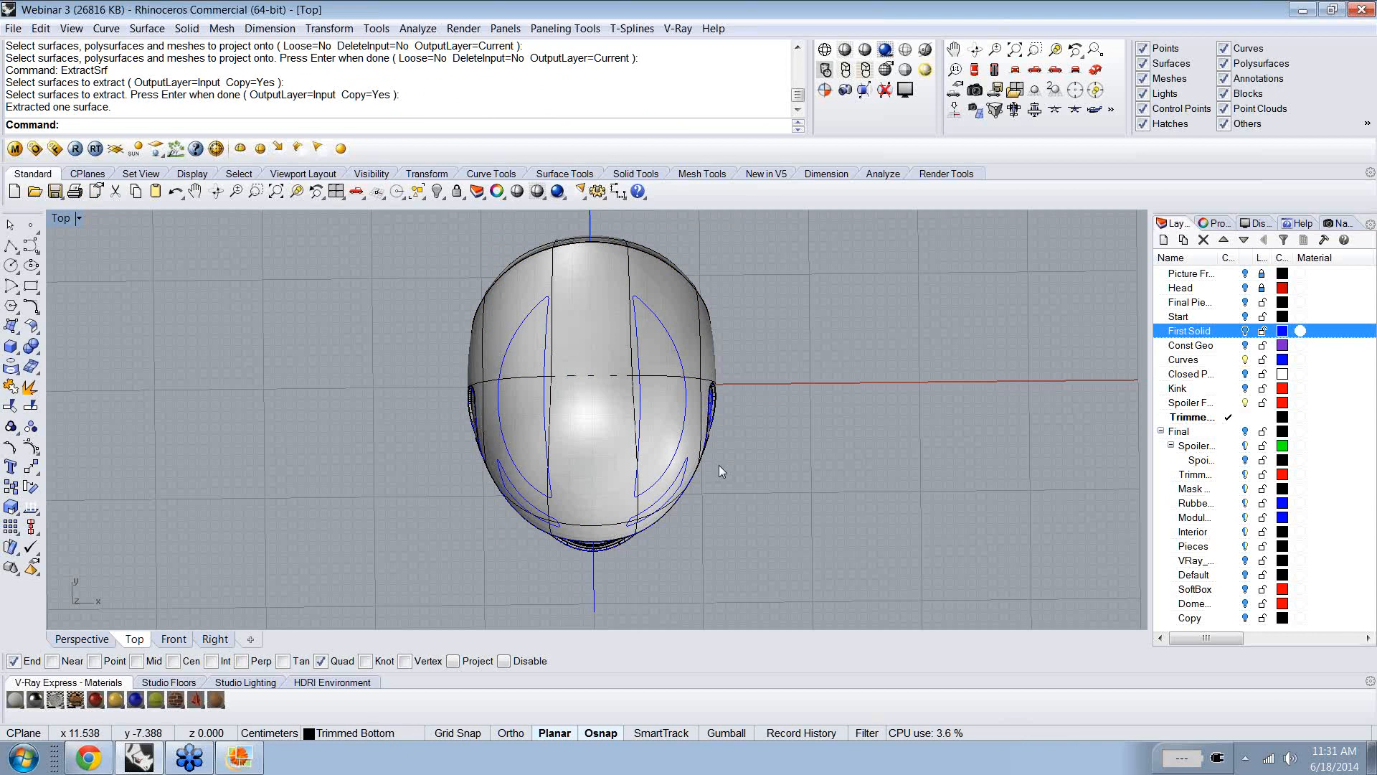
{"action": "type", "text": "Project"}
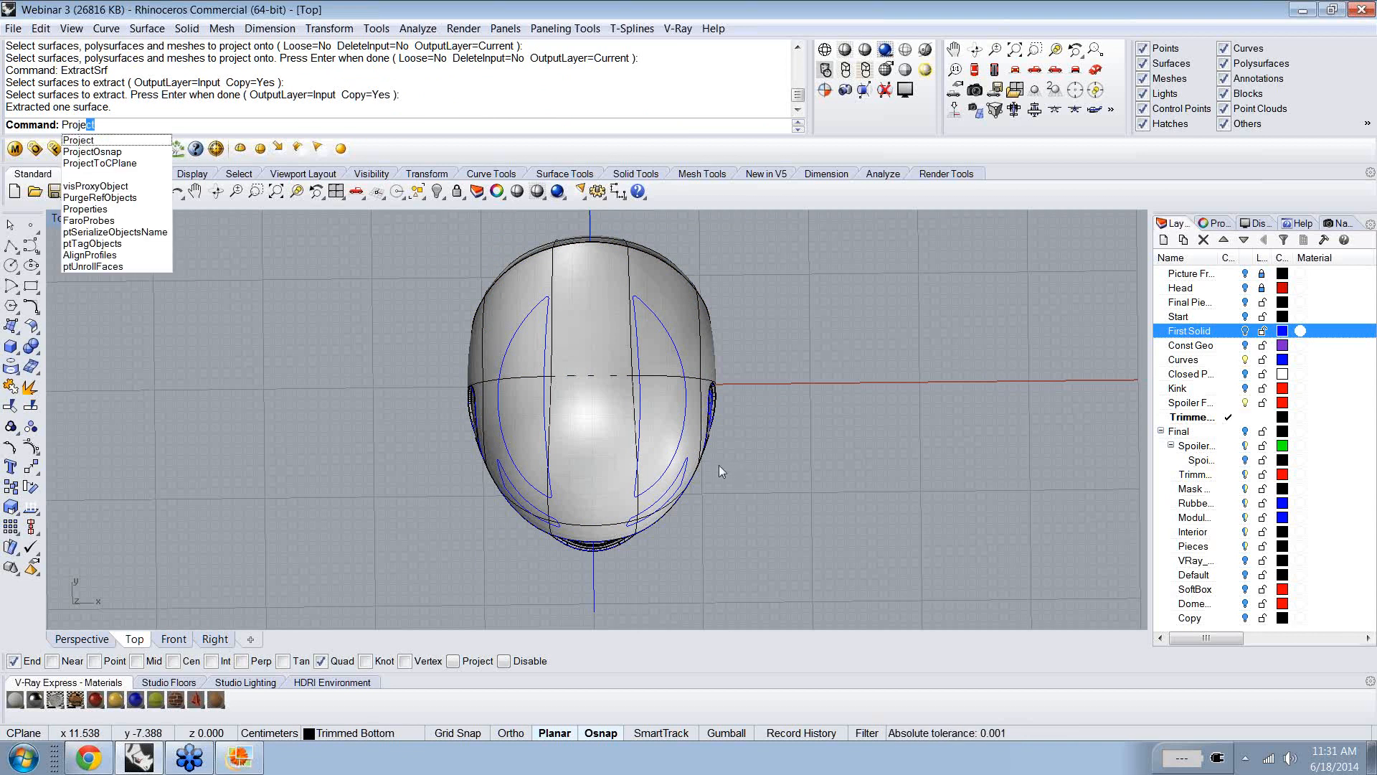
{"action": "key", "text": "Return"}
{"action": "left_click", "coordinate": [687, 388]}
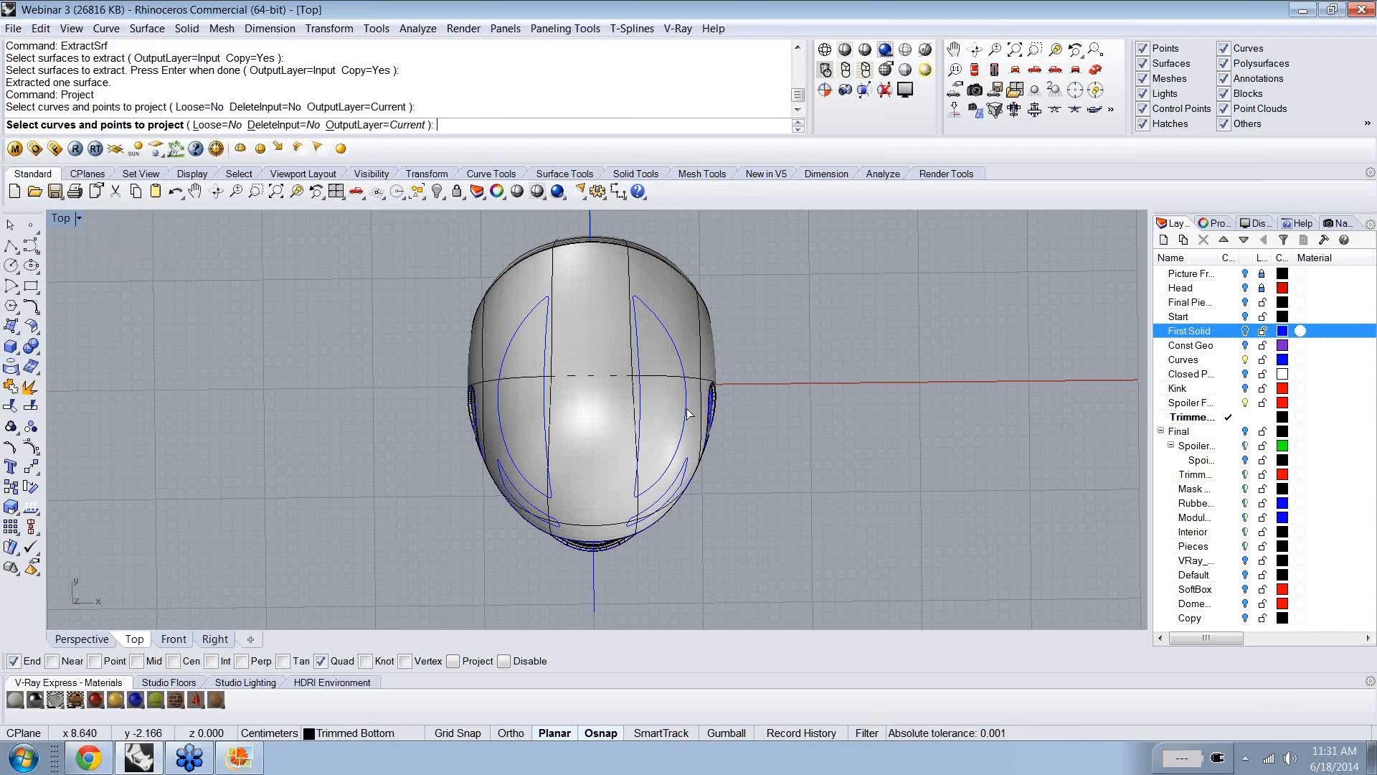
- Project the two long vent curves onto the helmet's extracted outer surface, choosing the surface over the polysurface
{"action": "left_click", "coordinate": [549, 373]}
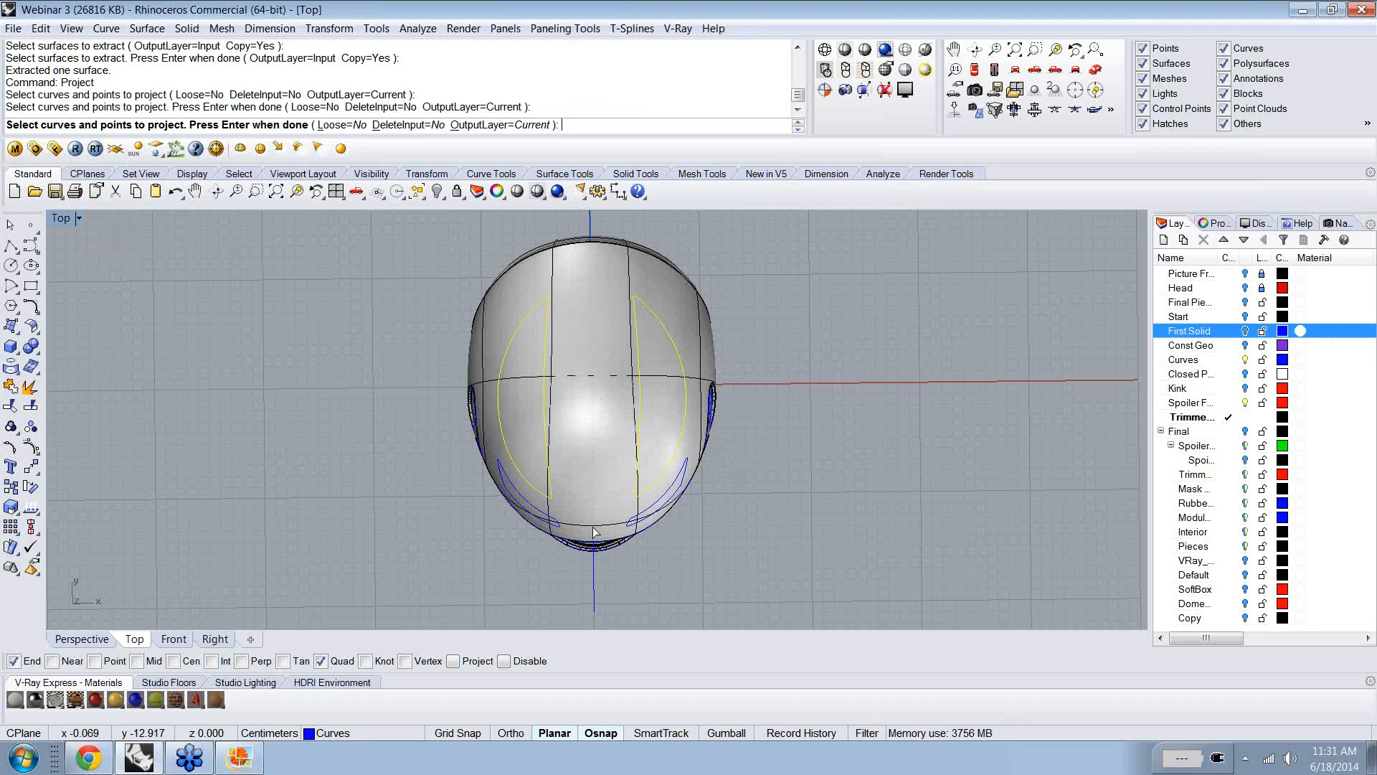
{"action": "key", "text": "Return"}
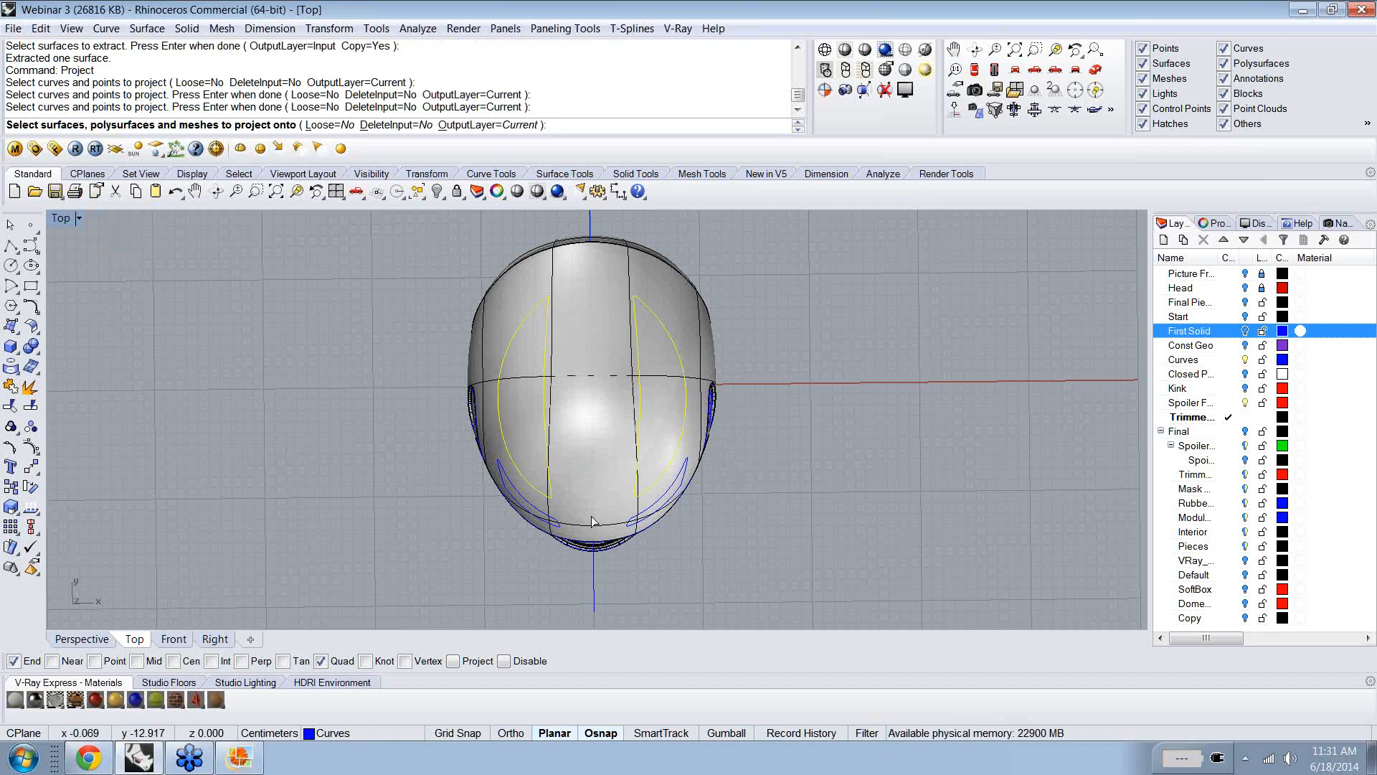
{"action": "left_click", "coordinate": [567, 285]}
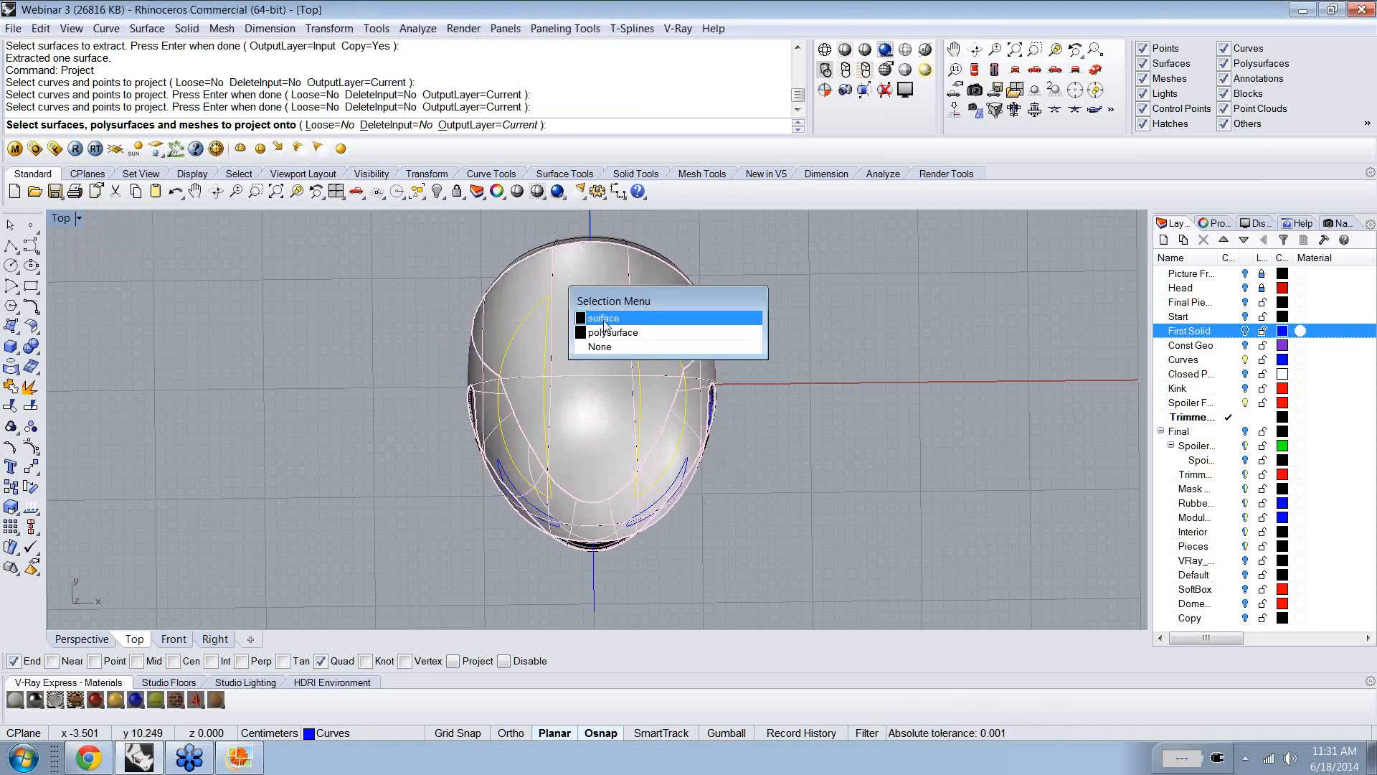
{"action": "left_click", "coordinate": [604, 321]}
{"action": "key", "text": "Return"}
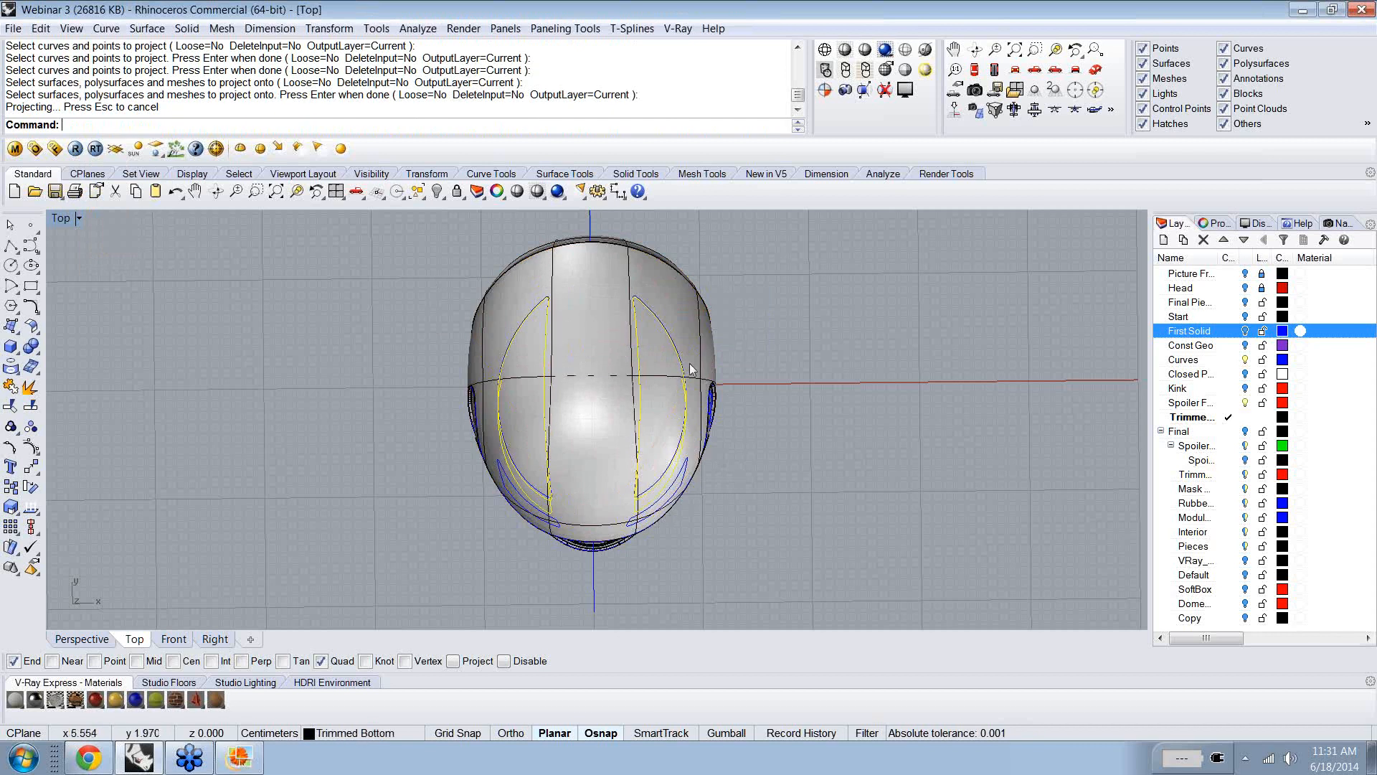
{"action": "right_click_drag", "start_coordinate": [768, 421], "coordinate": [558, 231]}
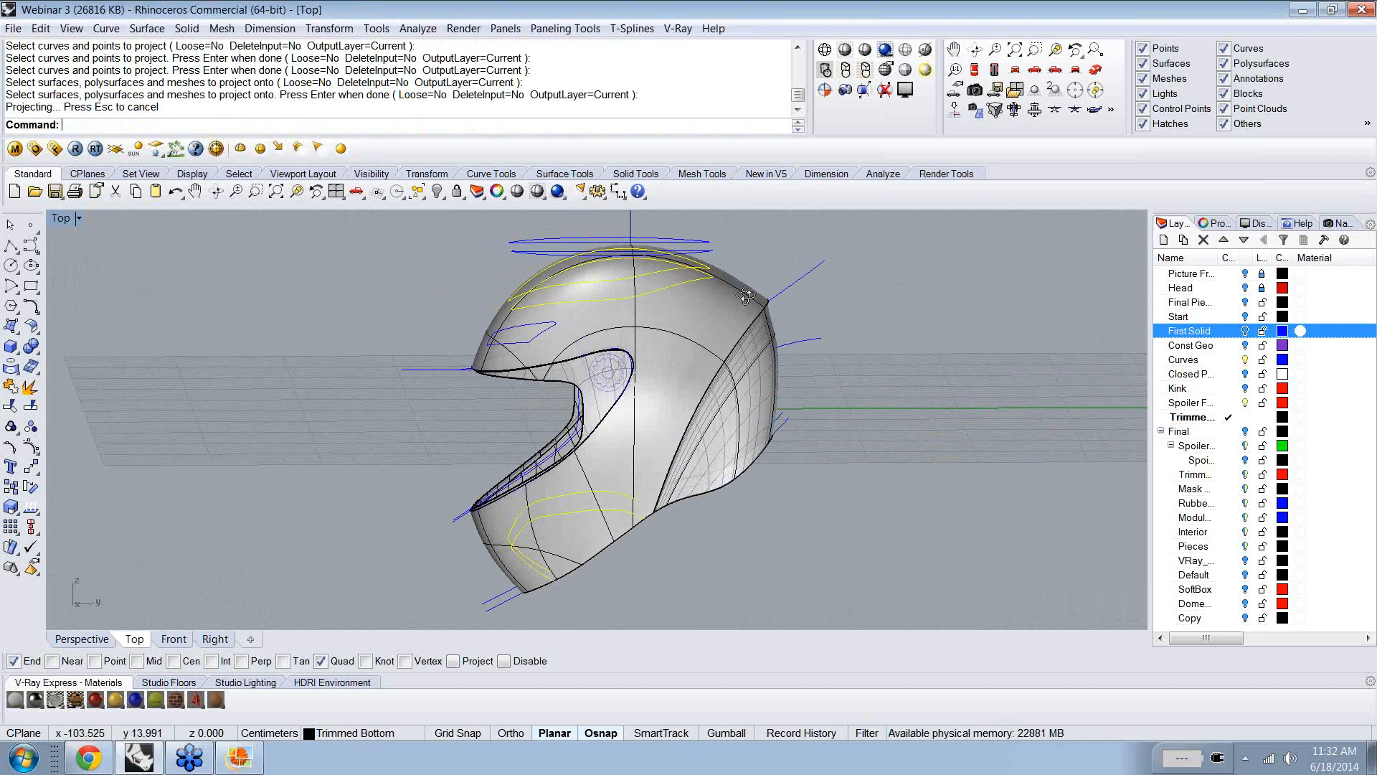
{"action": "right_click_drag", "start_coordinate": [746, 294], "coordinate": [756, 349]}
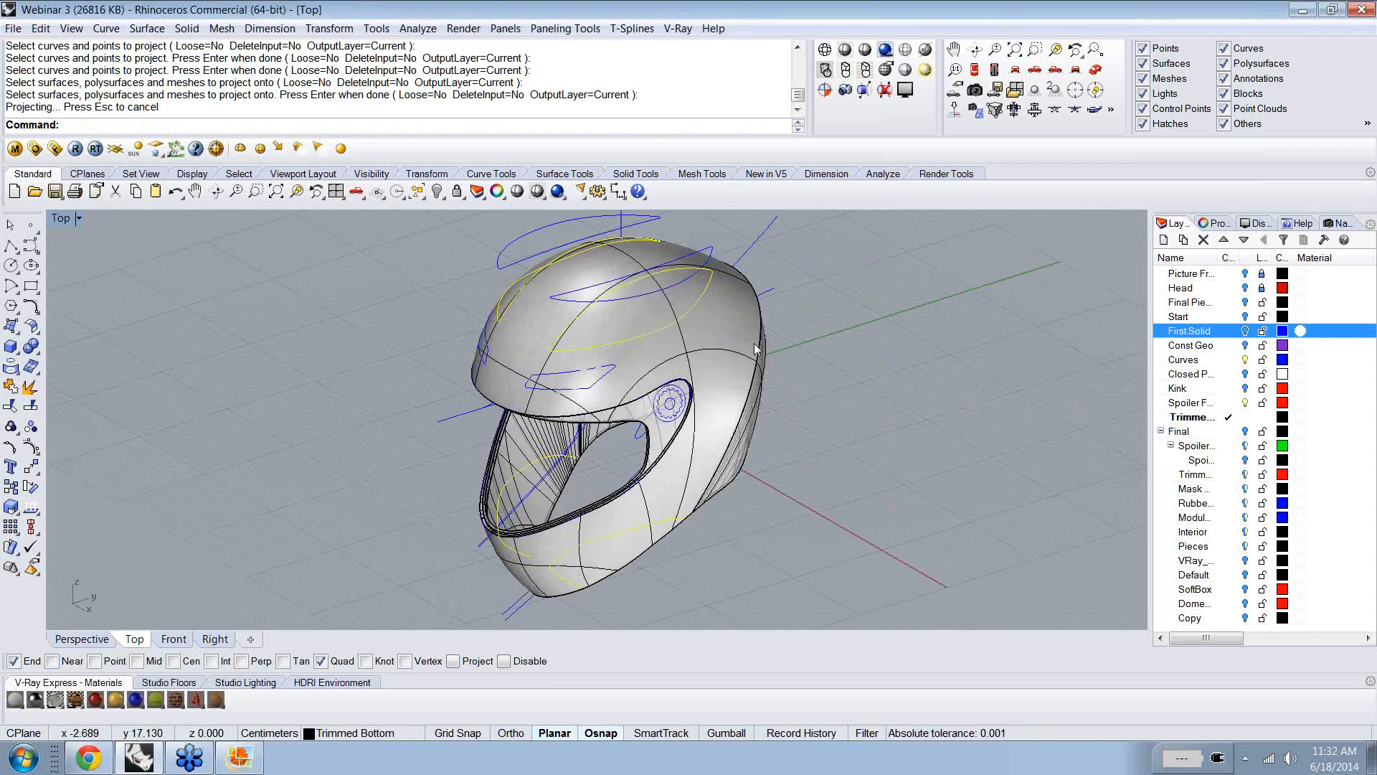
- Delete the extracted copy of the helmet's outer surface, keeping the shell polysurface and the projected curves
{"action": "left_click", "coordinate": [755, 343]}
{"action": "left_click", "coordinate": [835, 343]}
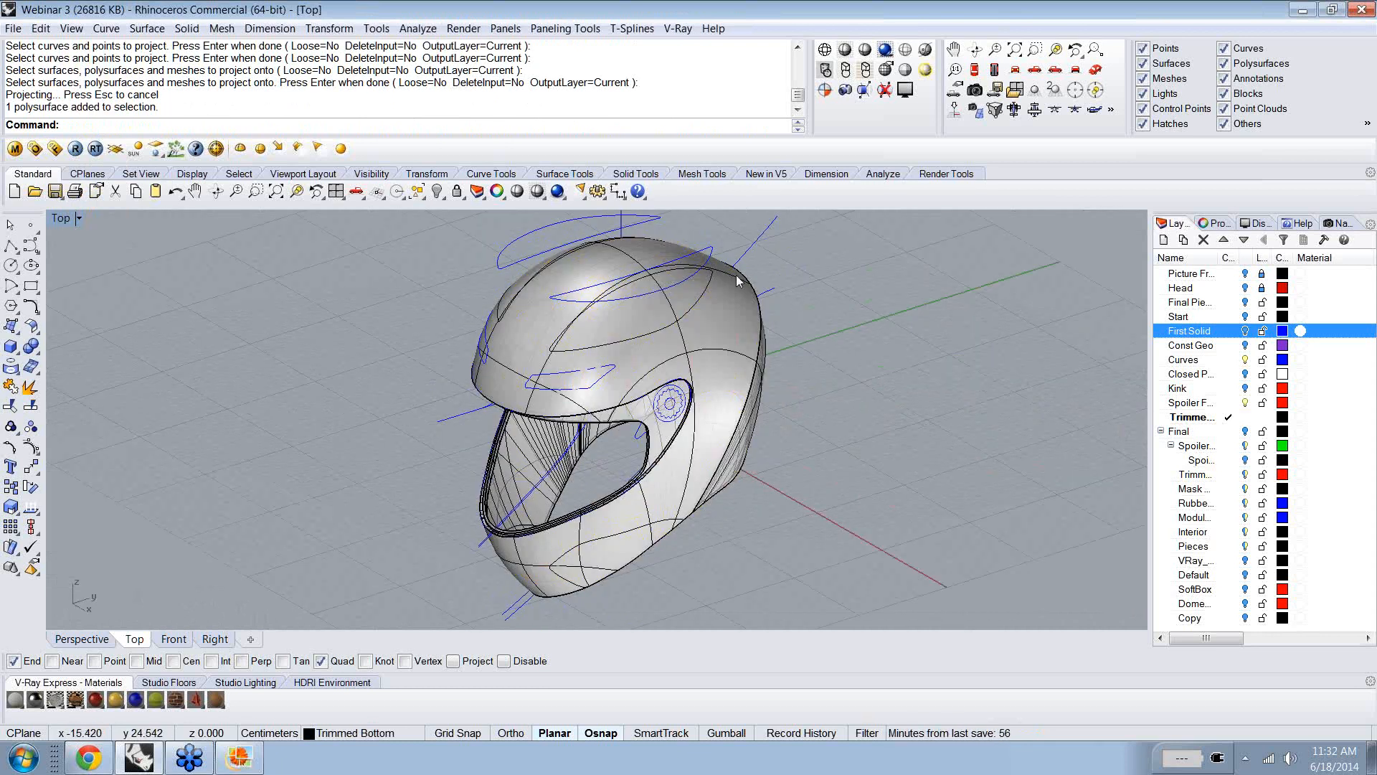
{"action": "left_click", "coordinate": [736, 274]}
{"action": "key", "text": "Escape"}
{"action": "left_click", "coordinate": [736, 275]}
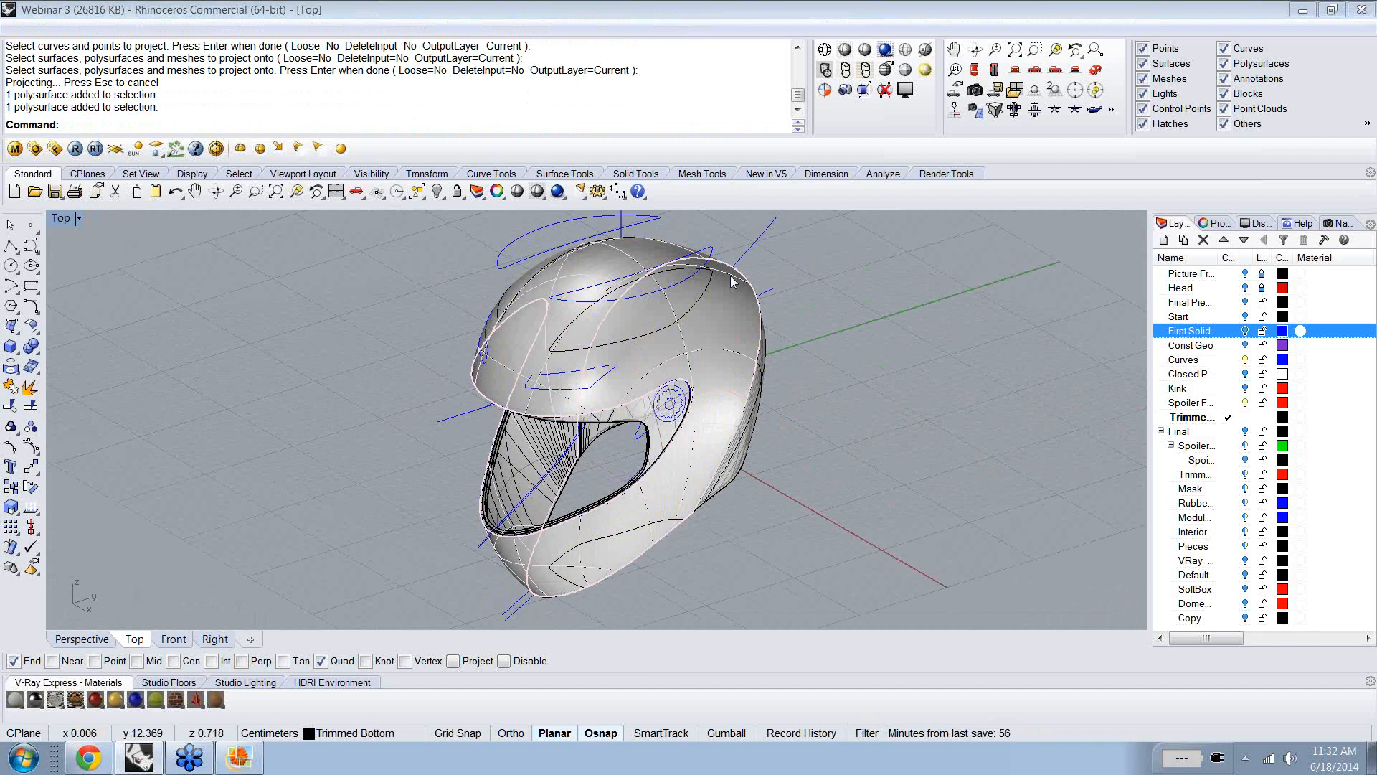
{"action": "left_click", "coordinate": [795, 320]}
{"action": "key", "text": "Delete"}
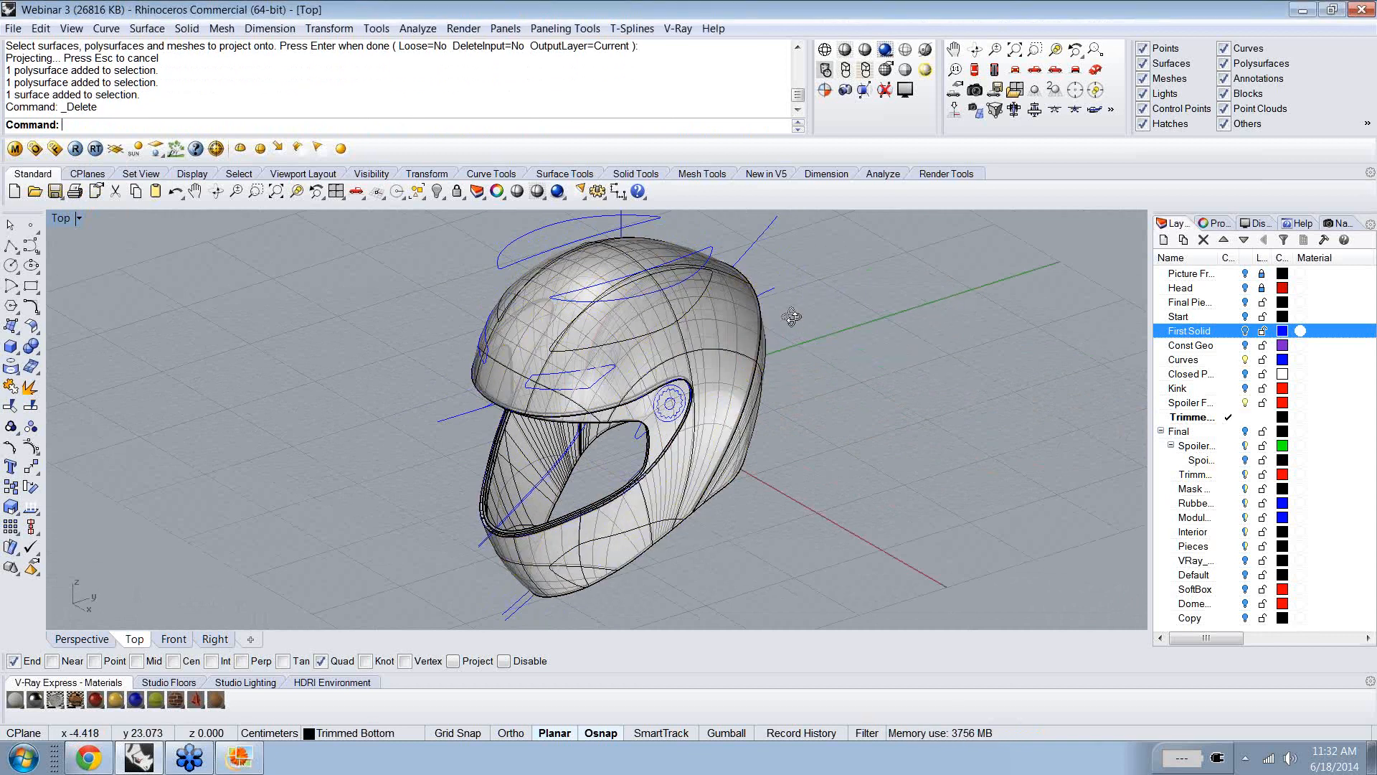
{"action": "right_click_drag", "start_coordinate": [792, 316], "coordinate": [789, 275]}
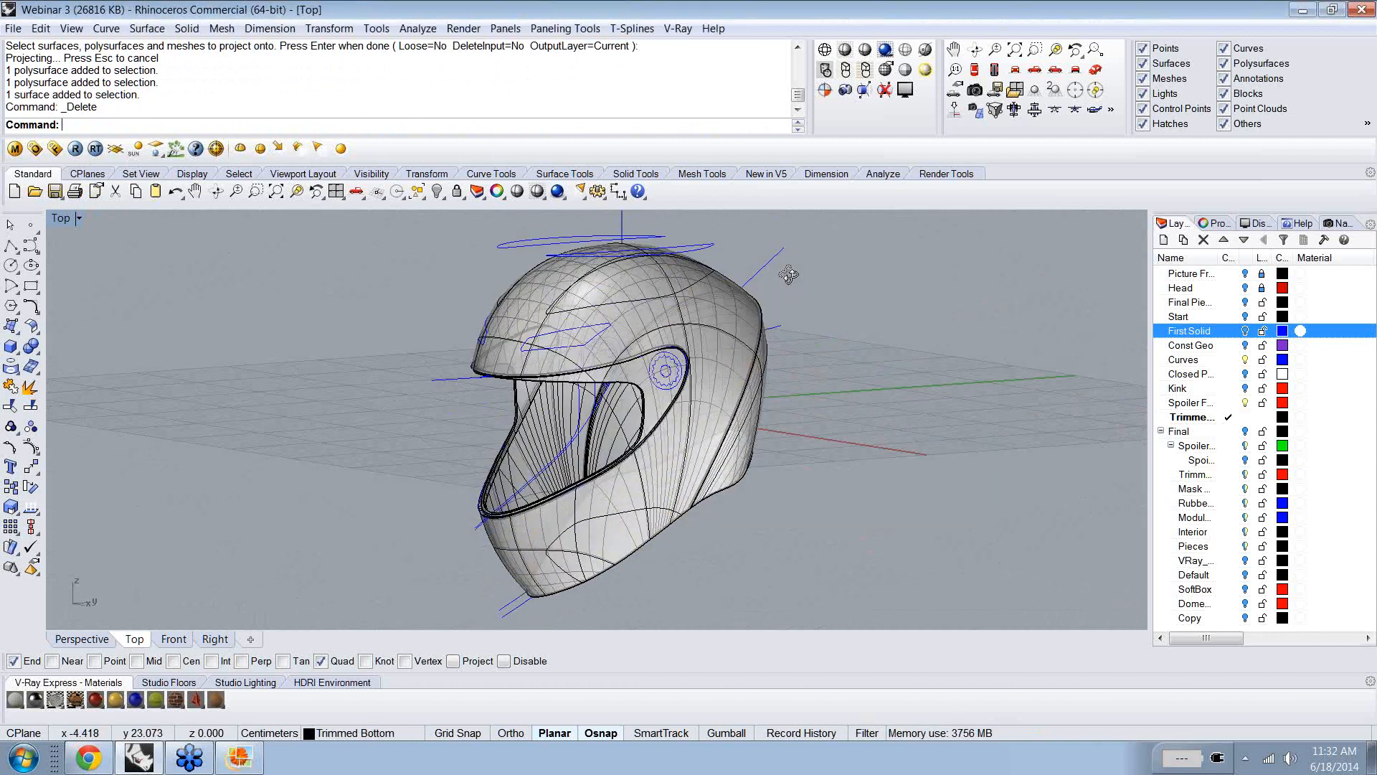
- Hide the two original flat vent curves floating above the helmet
{"action": "key", "text": "Home"}
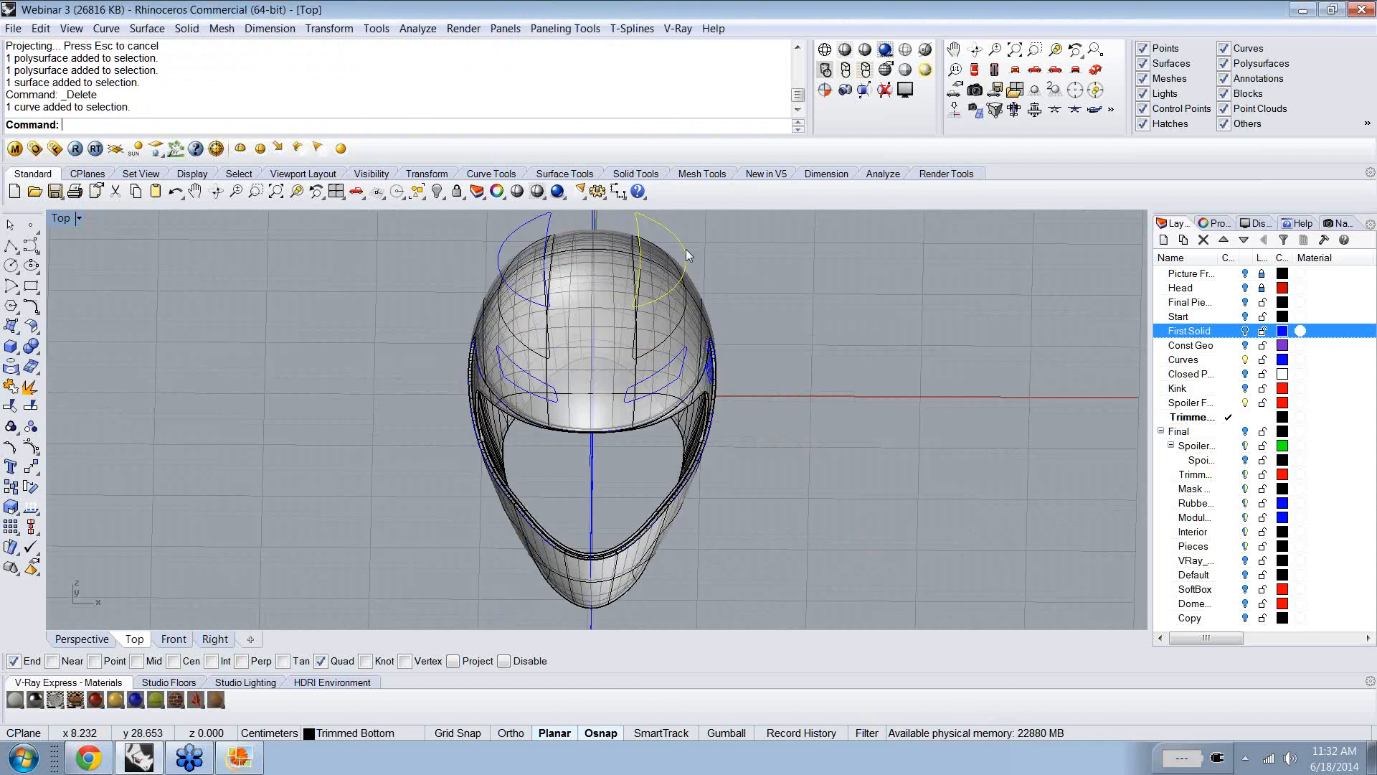
{"action": "left_click", "coordinate": [502, 239]}
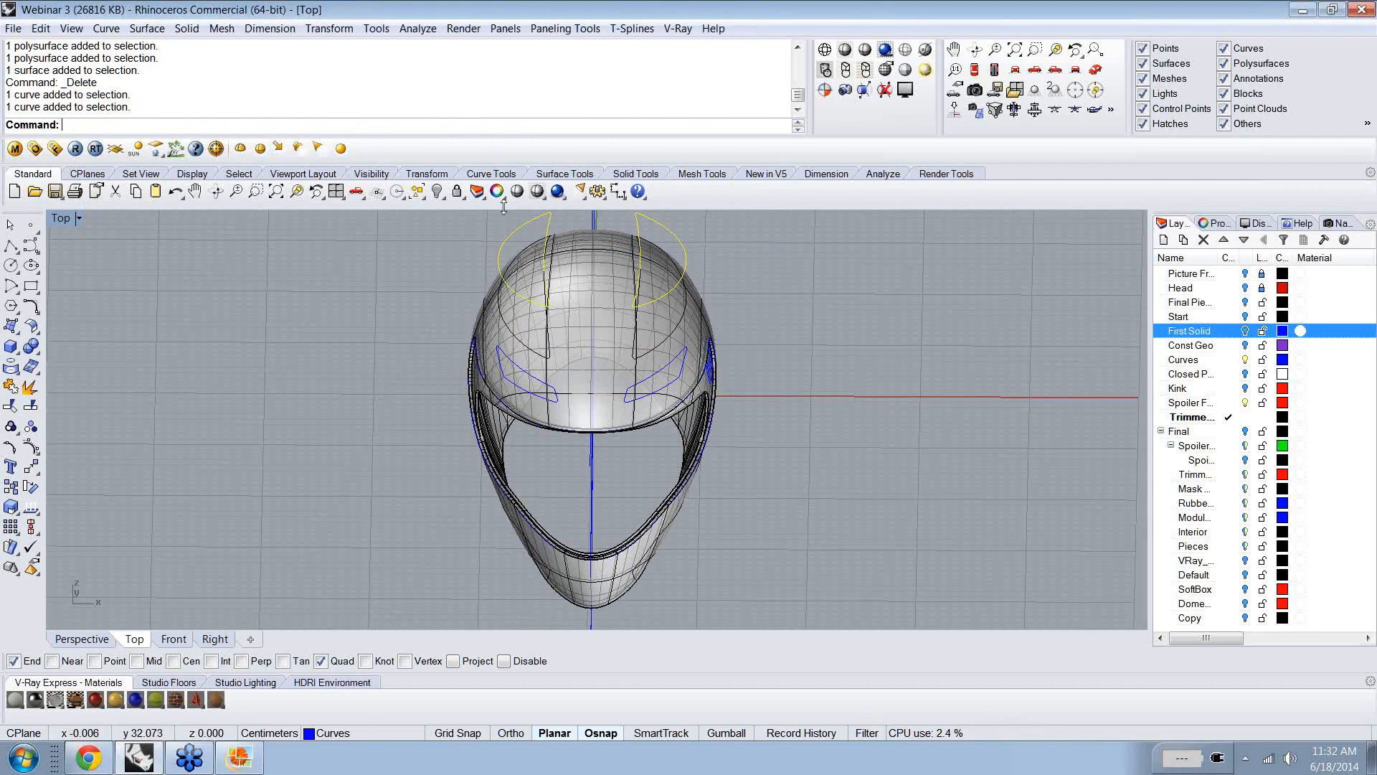
{"action": "left_click", "coordinate": [437, 192]}
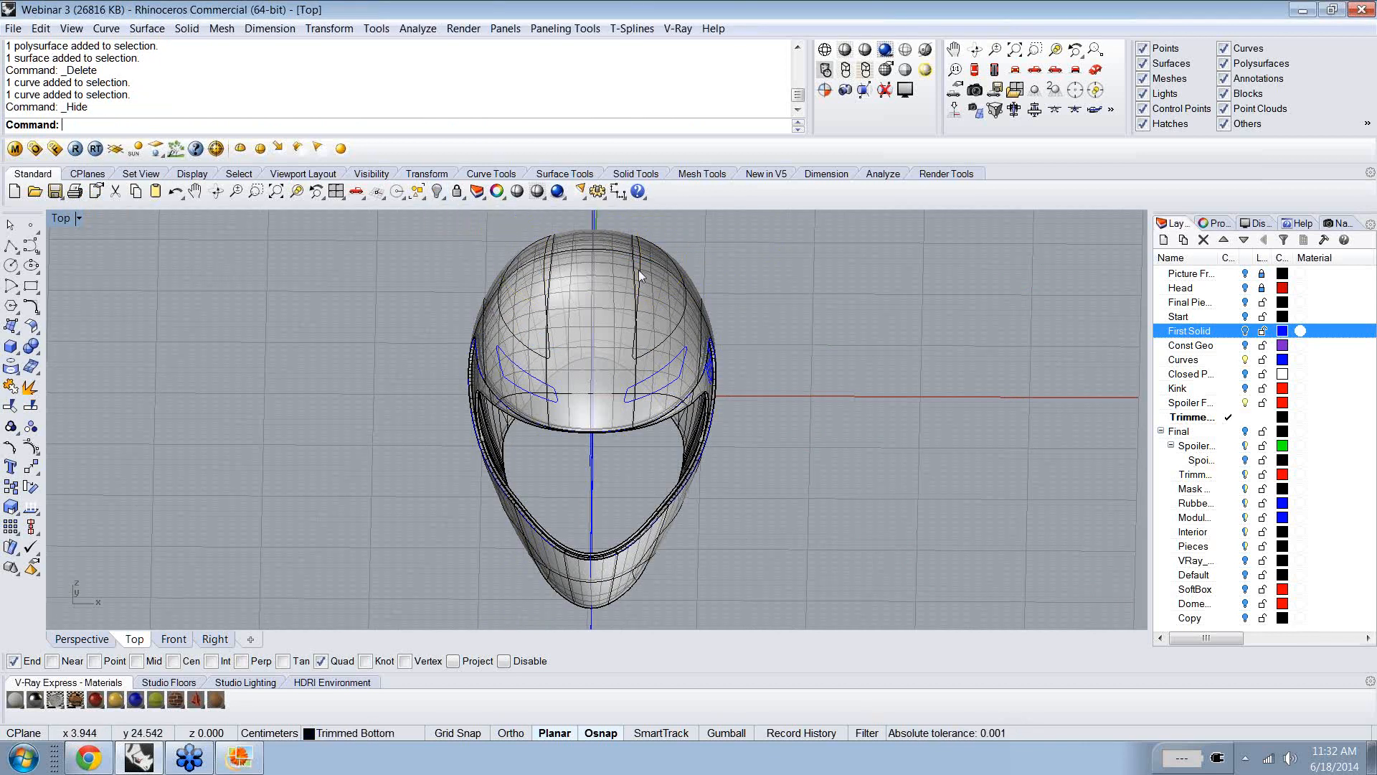
{"action": "right_click_drag", "start_coordinate": [638, 269], "coordinate": [658, 313], "text": "ctrl+shift"}
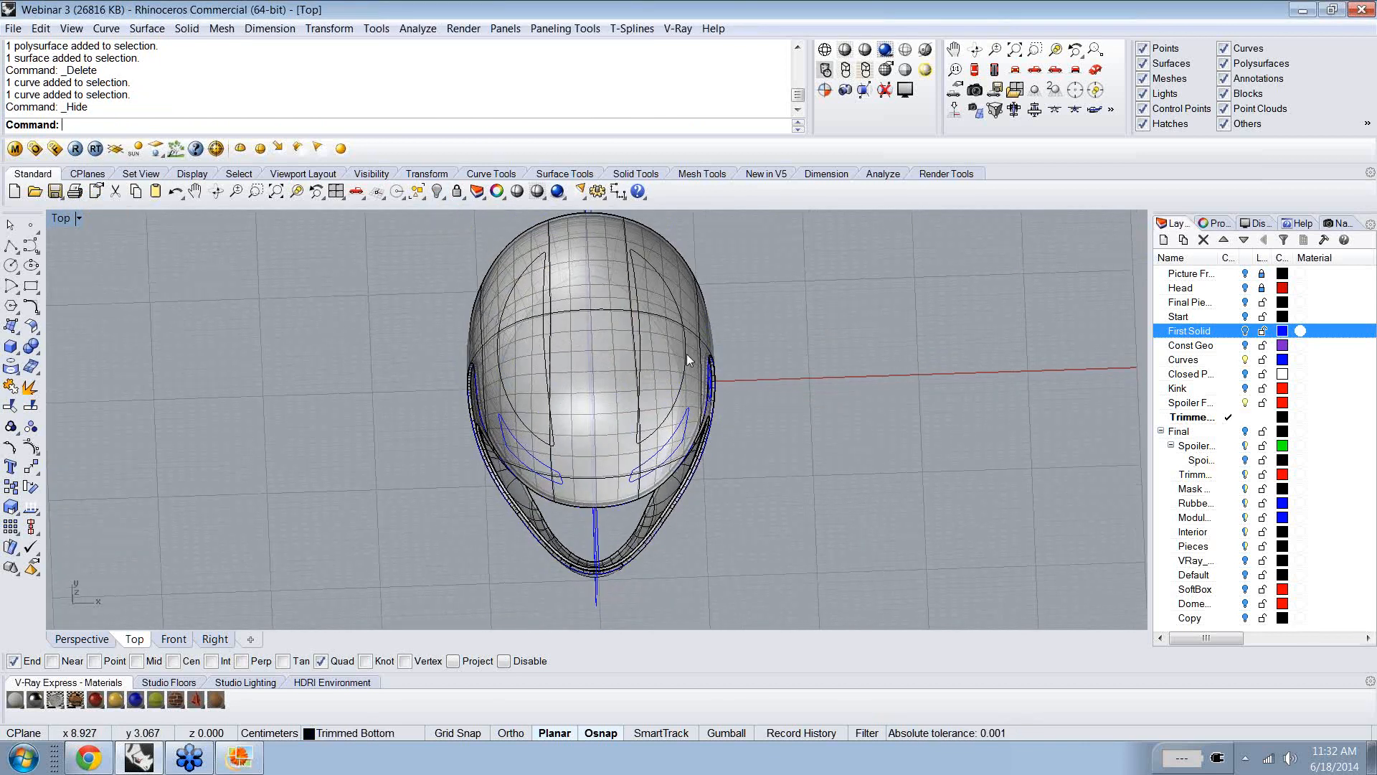
{"action": "left_click", "coordinate": [683, 375]}
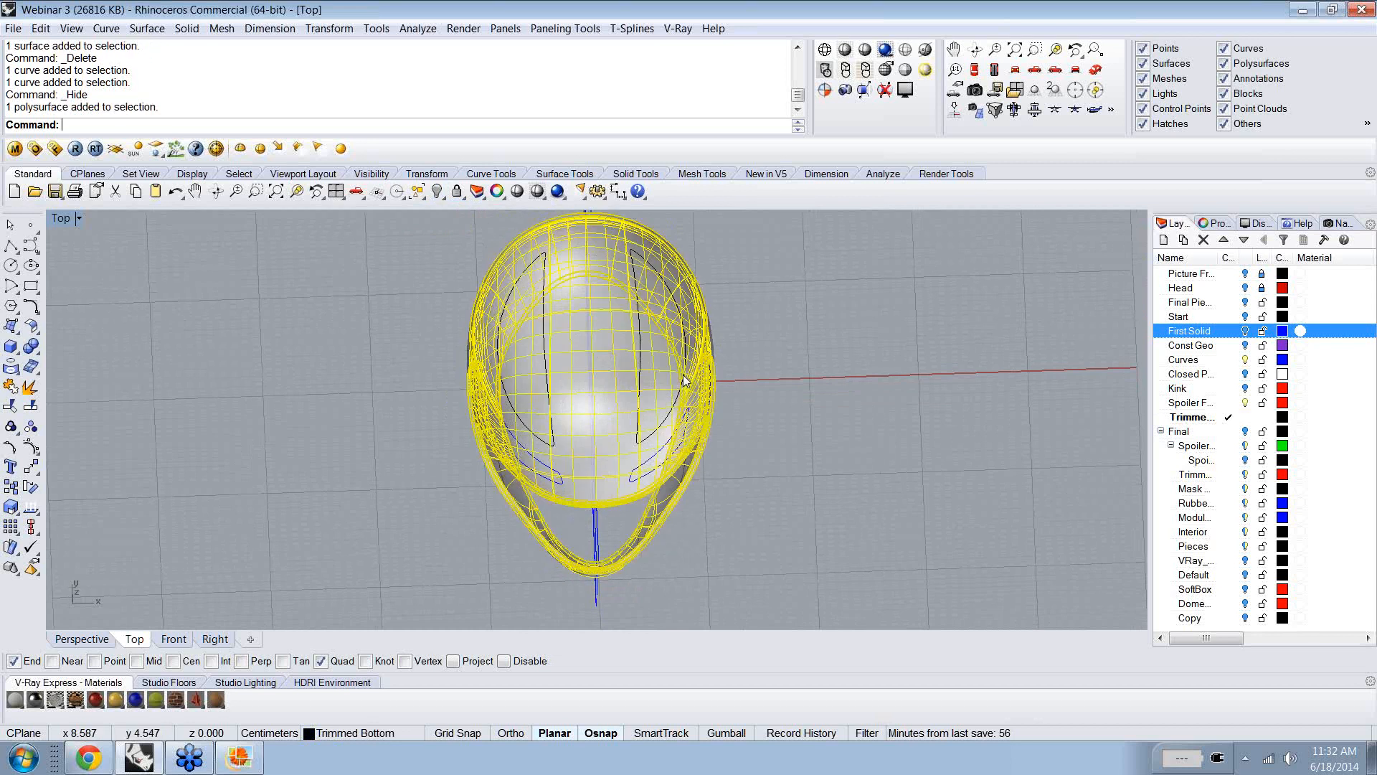
{"action": "key", "text": "Escape"}
{"action": "scroll", "coordinate": [666, 403], "scroll_direction": "up", "scroll_amount": 1}
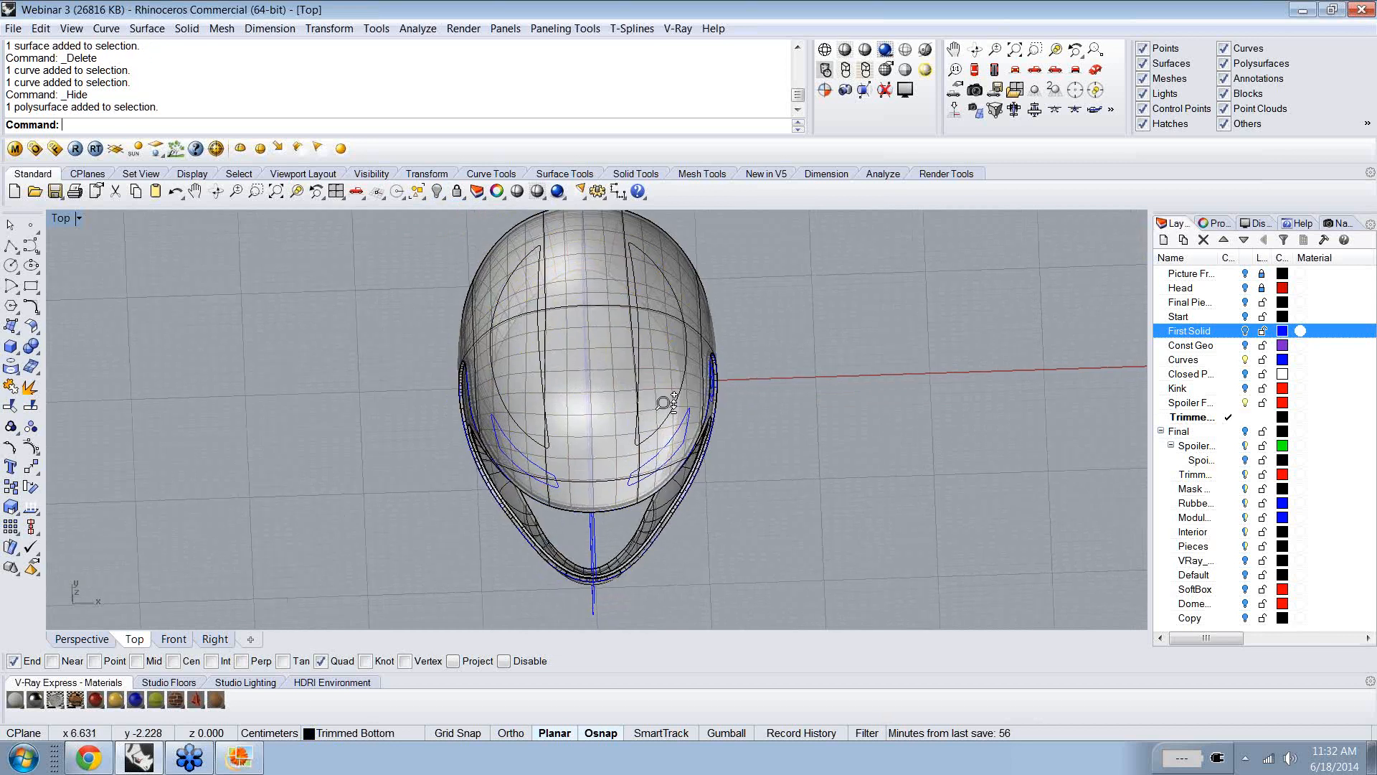
{"action": "scroll", "coordinate": [666, 404], "scroll_direction": "up", "scroll_amount": 3}
{"action": "left_click", "coordinate": [666, 437]}
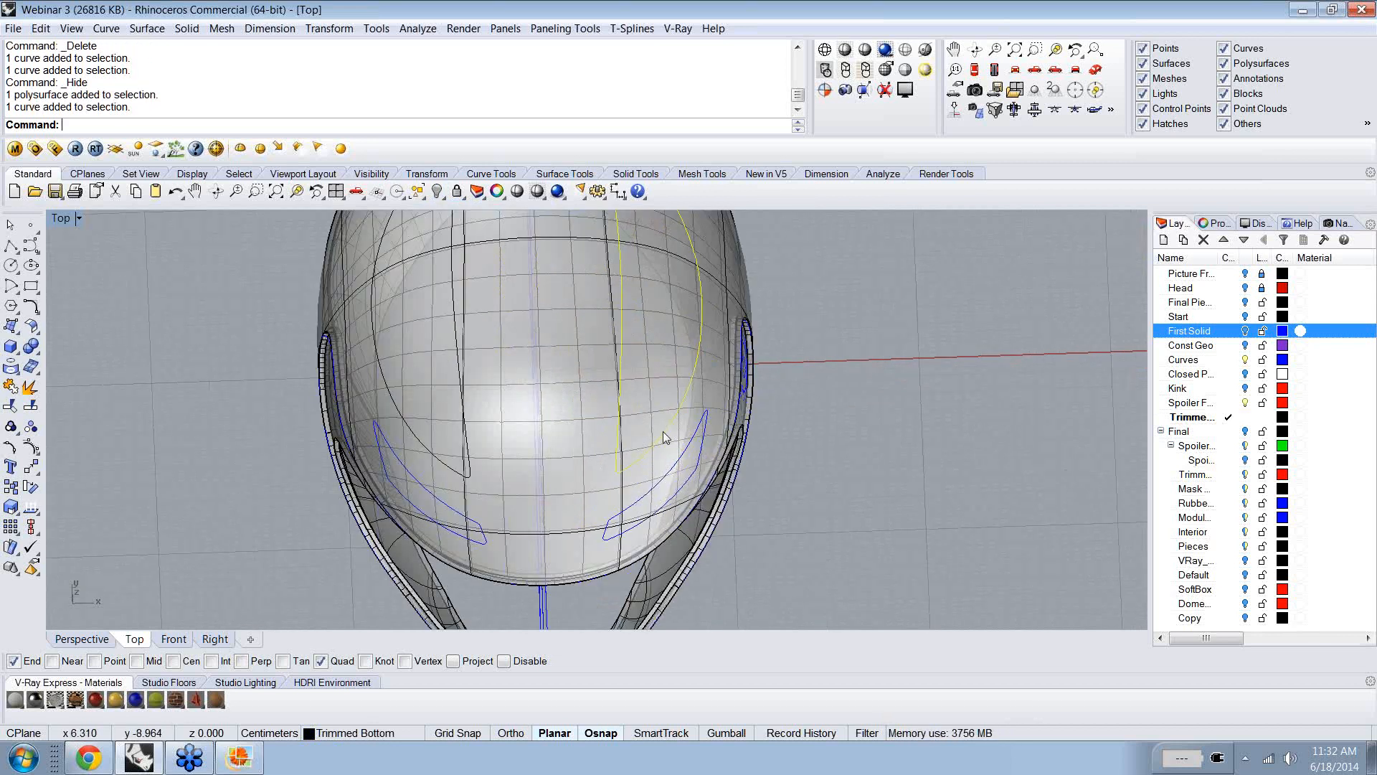
{"action": "left_click", "coordinate": [439, 463]}
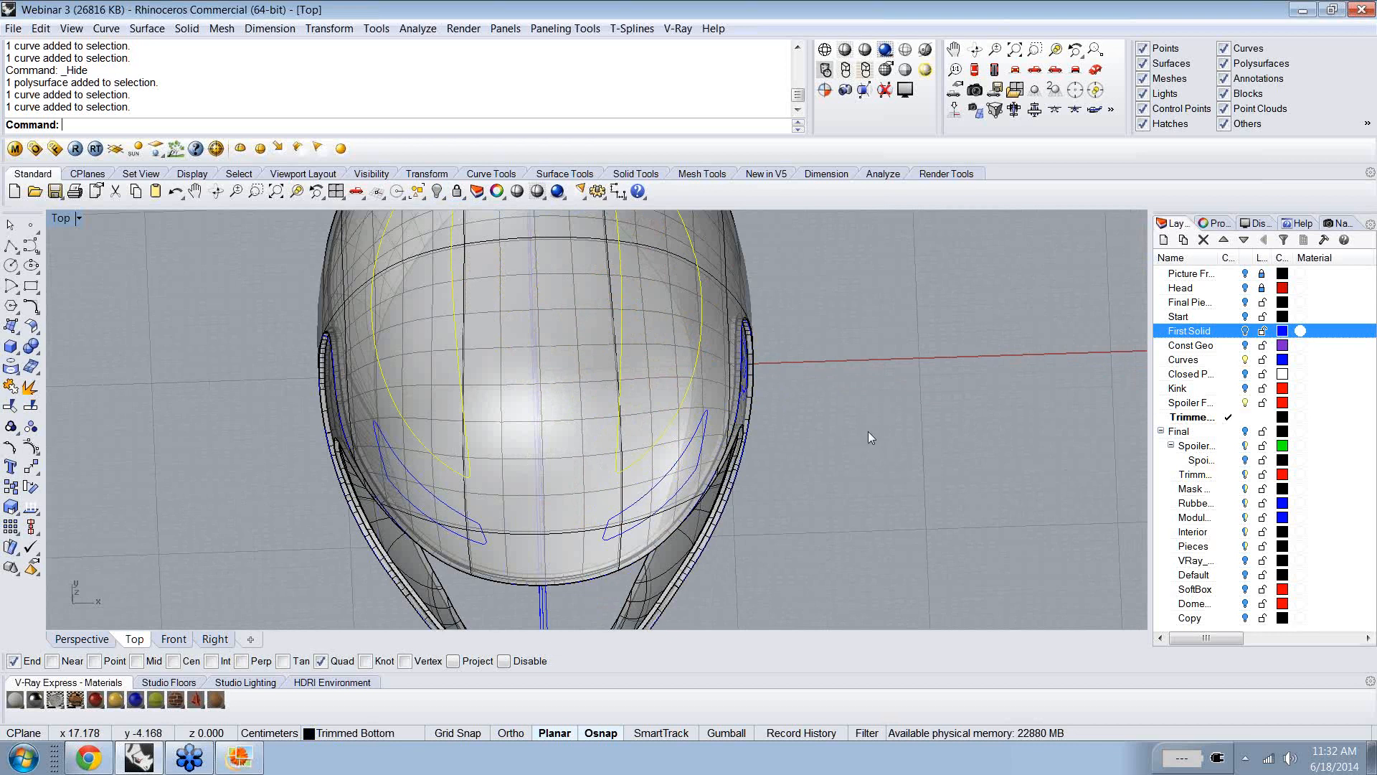
{"action": "type", "text": "Offset"}
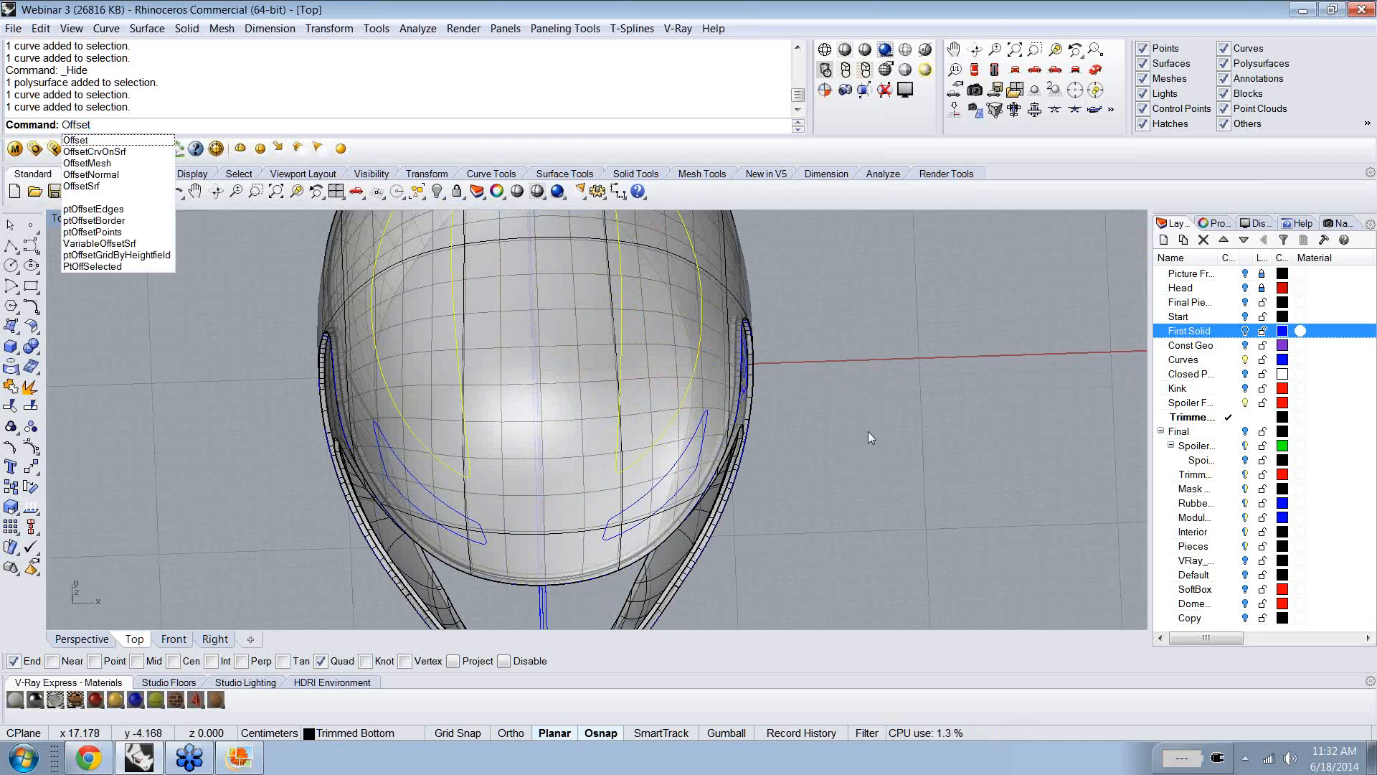
{"action": "type", "text": "S"}
{"action": "key", "text": "BackSpace"}
{"action": "key", "text": "Return"}
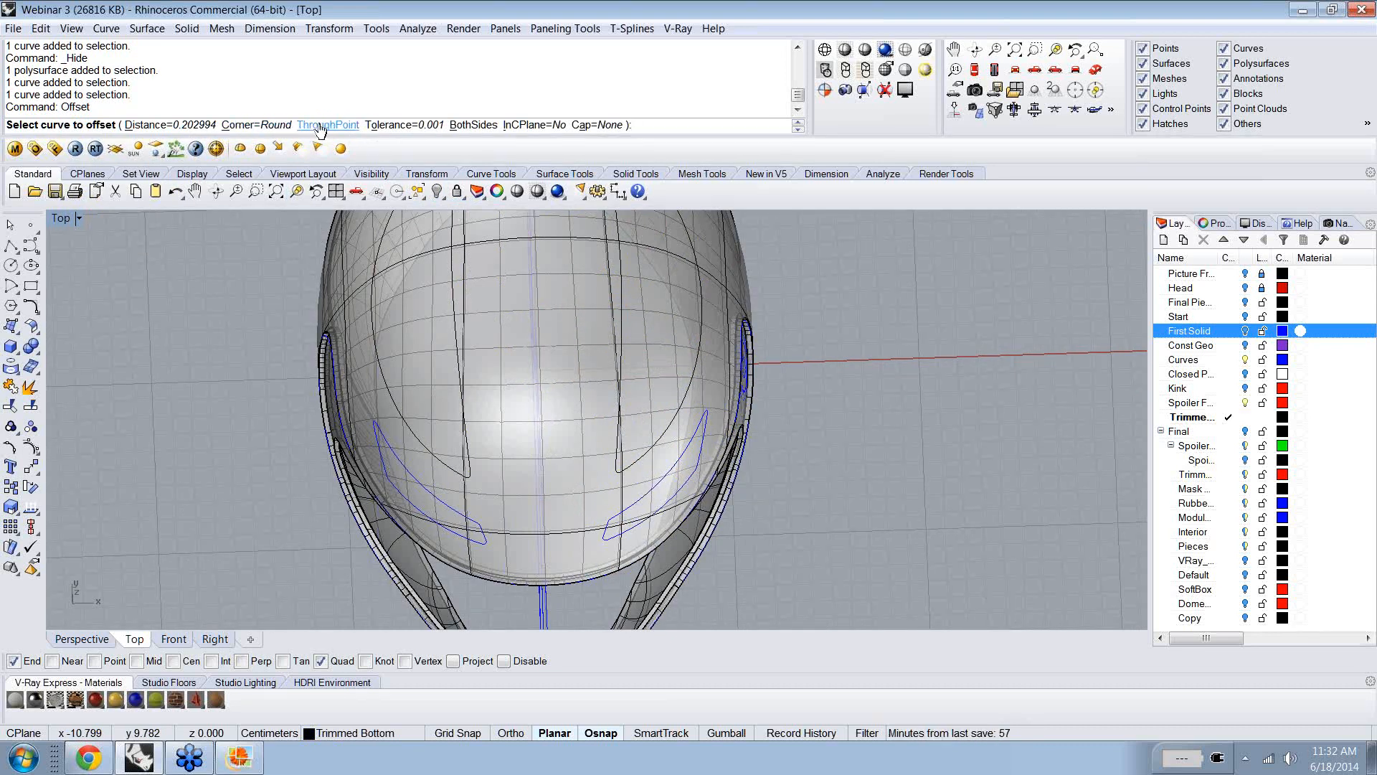
{"action": "type", "text": "t"}
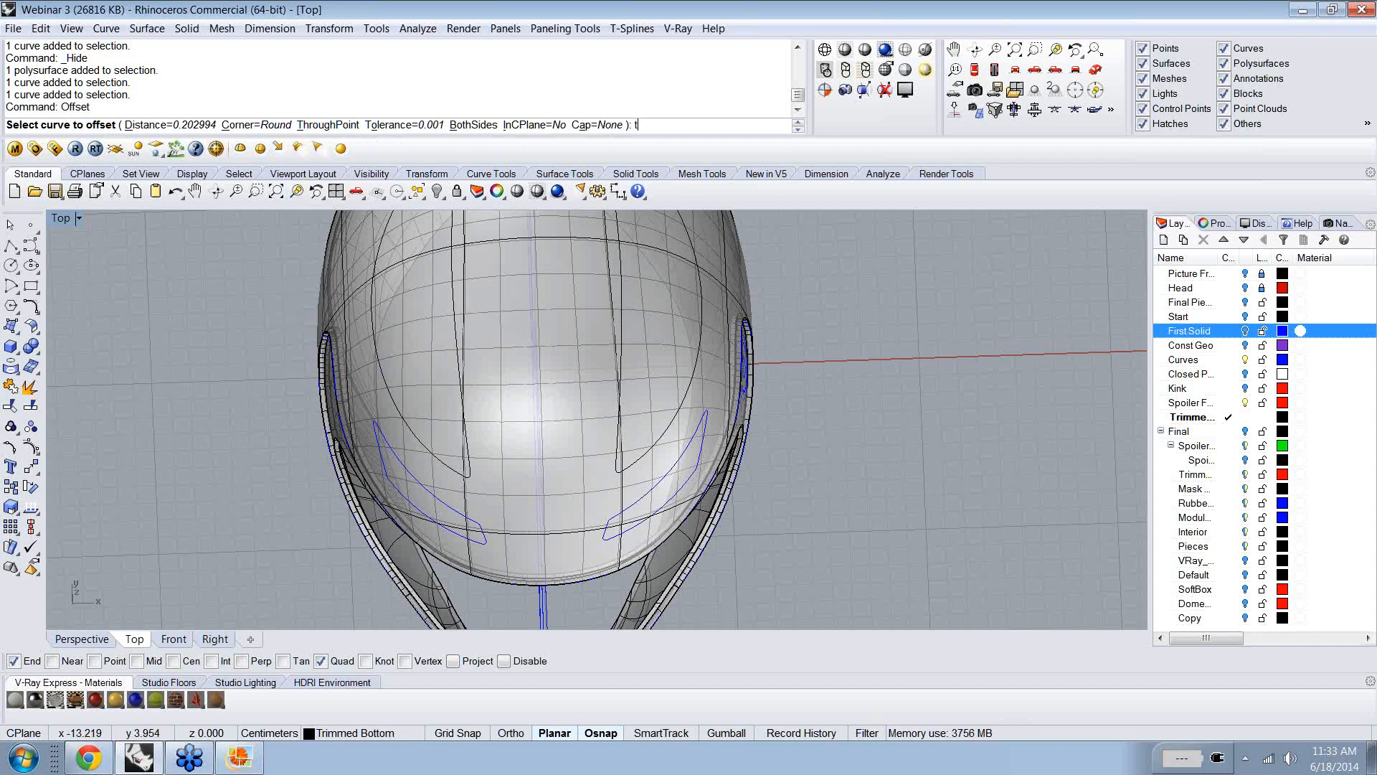
{"action": "key", "text": "Return"}
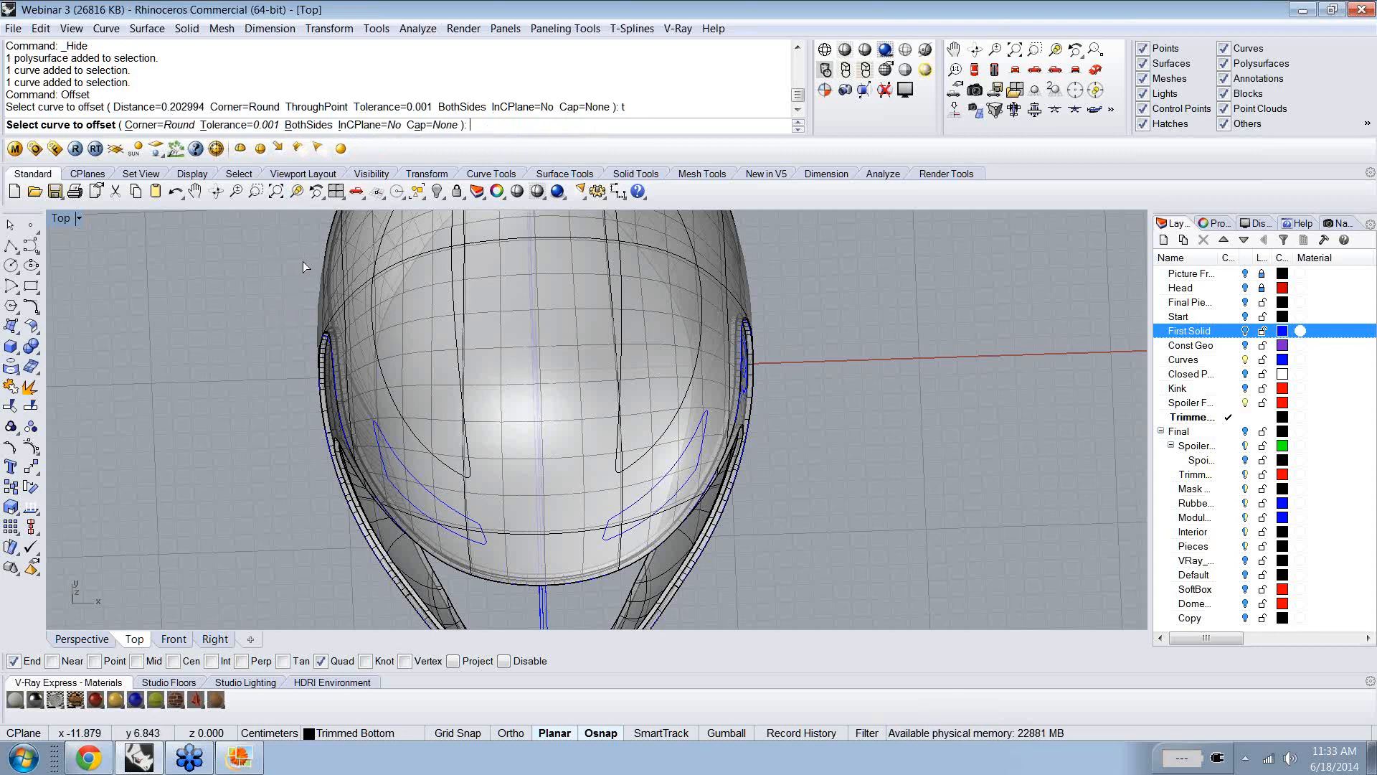
{"action": "left_click", "coordinate": [471, 460]}
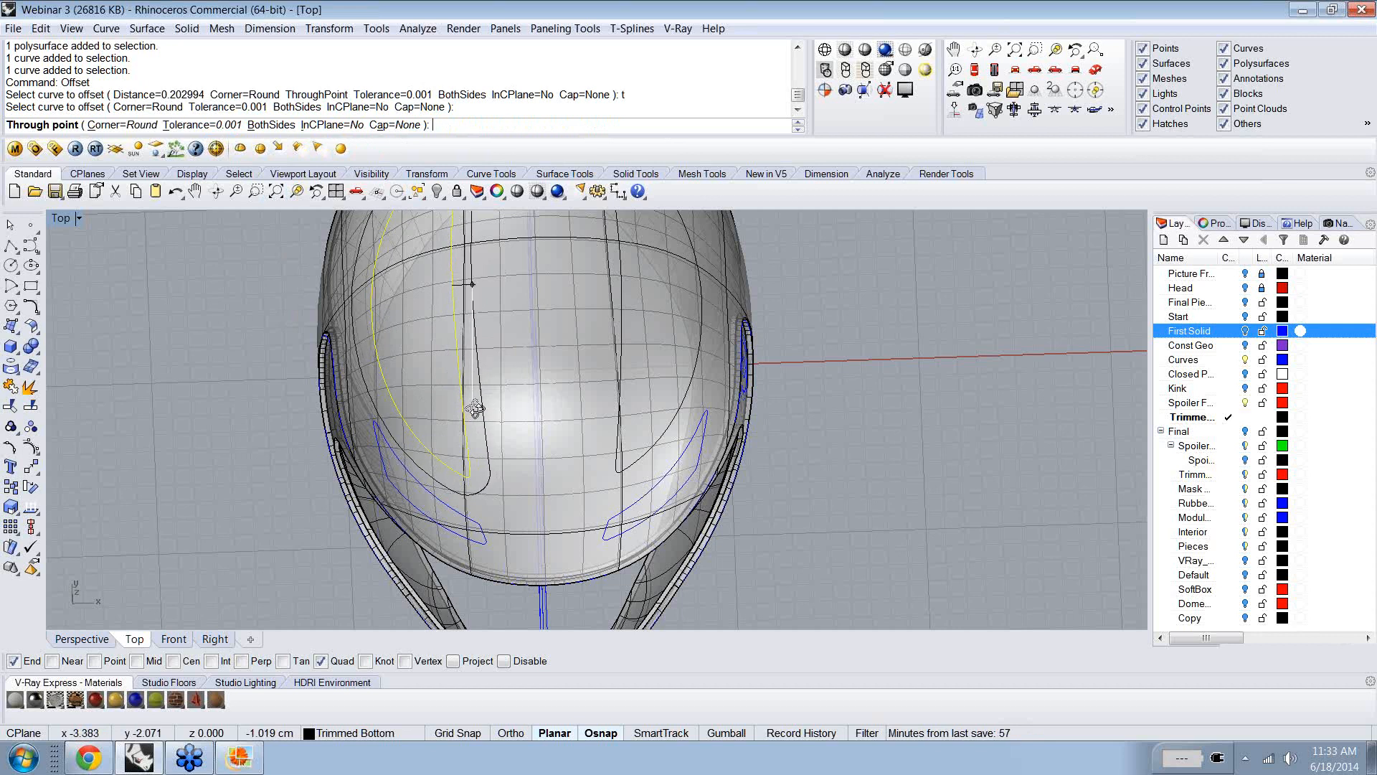
{"action": "right_click_drag", "start_coordinate": [475, 409], "coordinate": [538, 391], "text": "ctrl+shift"}
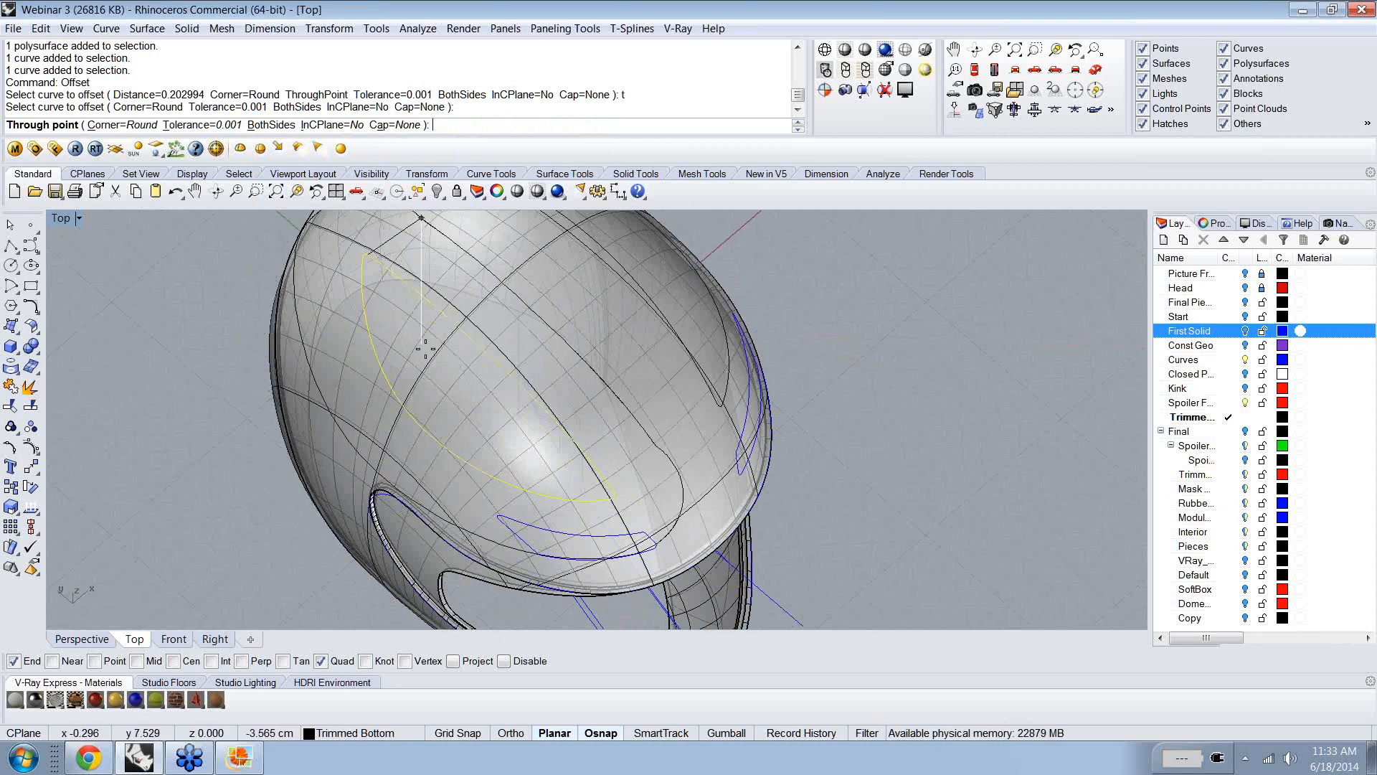
{"action": "right_click_drag", "start_coordinate": [424, 348], "coordinate": [356, 359], "text": "ctrl+shift"}
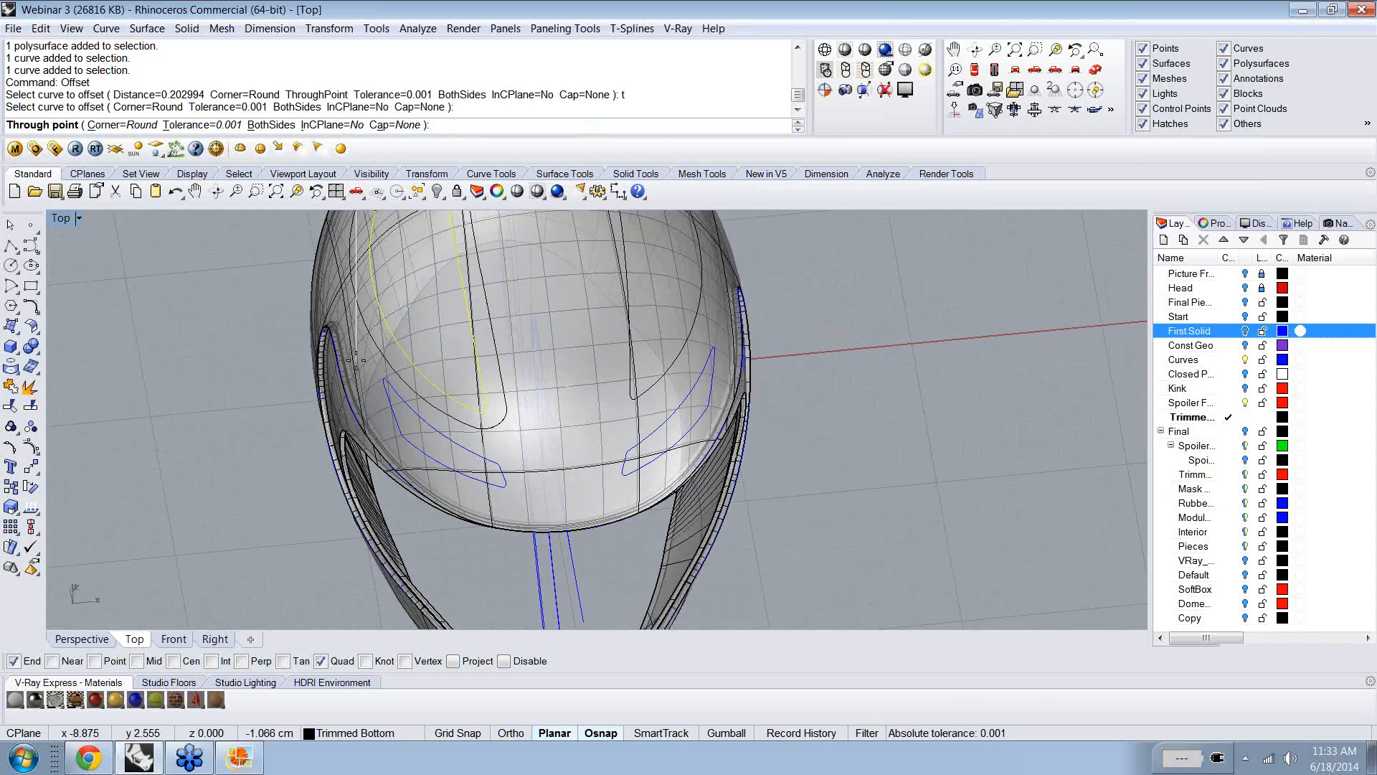
{"action": "key", "text": "Escape"}
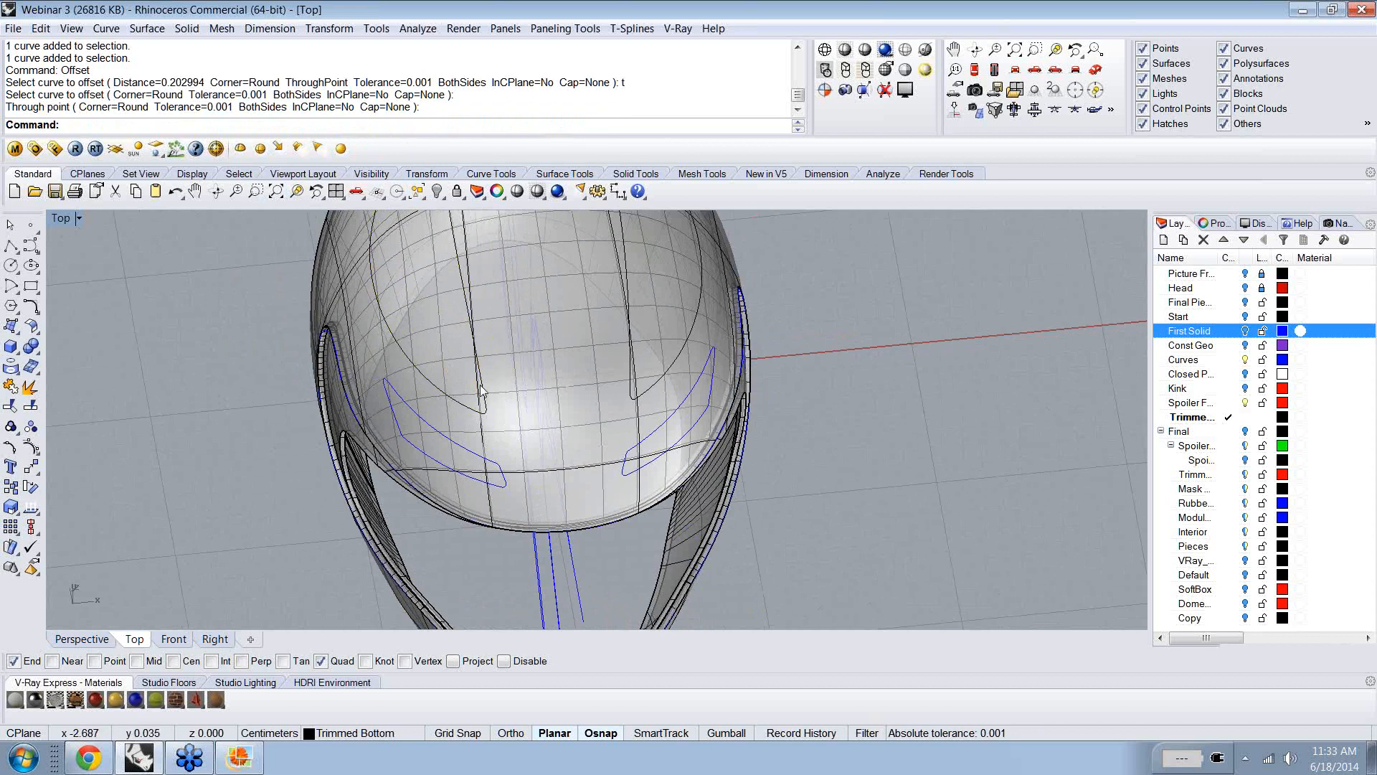
- Split the helmet shell polysurface using the two projected vent curves as cutting objects
{"action": "right_click_drag", "start_coordinate": [473, 387], "coordinate": [742, 230], "text": "ctrl+shift"}
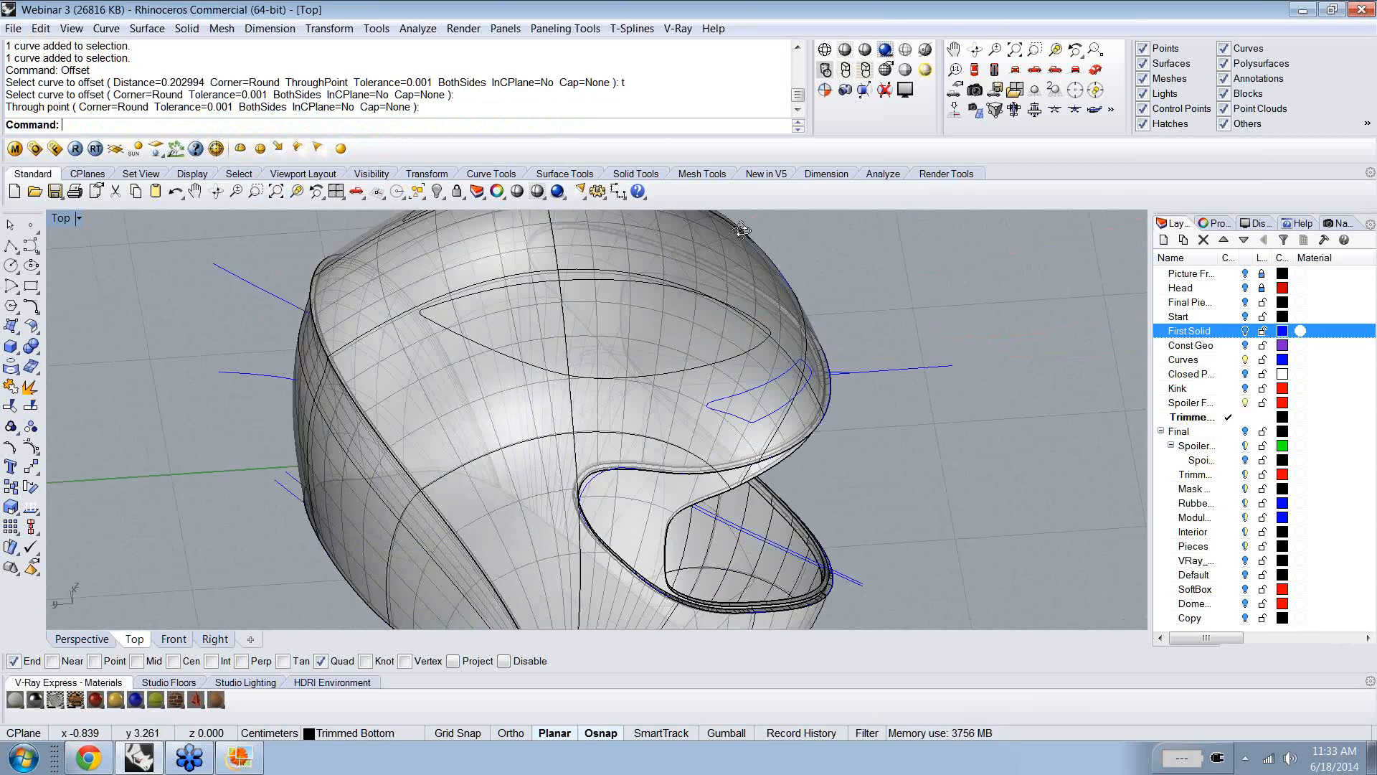
{"action": "key", "text": "Home"}
{"action": "left_click", "coordinate": [31, 405]}
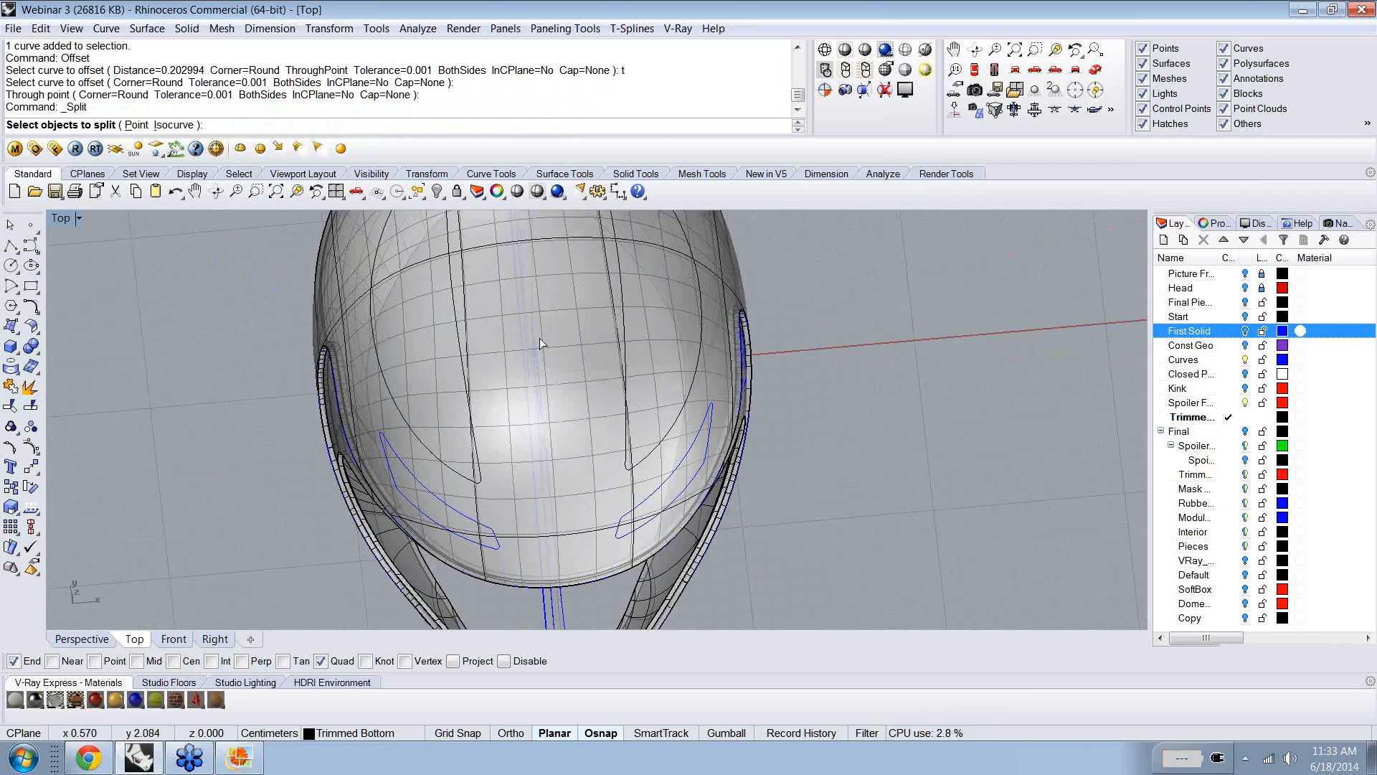
{"action": "left_click", "coordinate": [525, 312]}
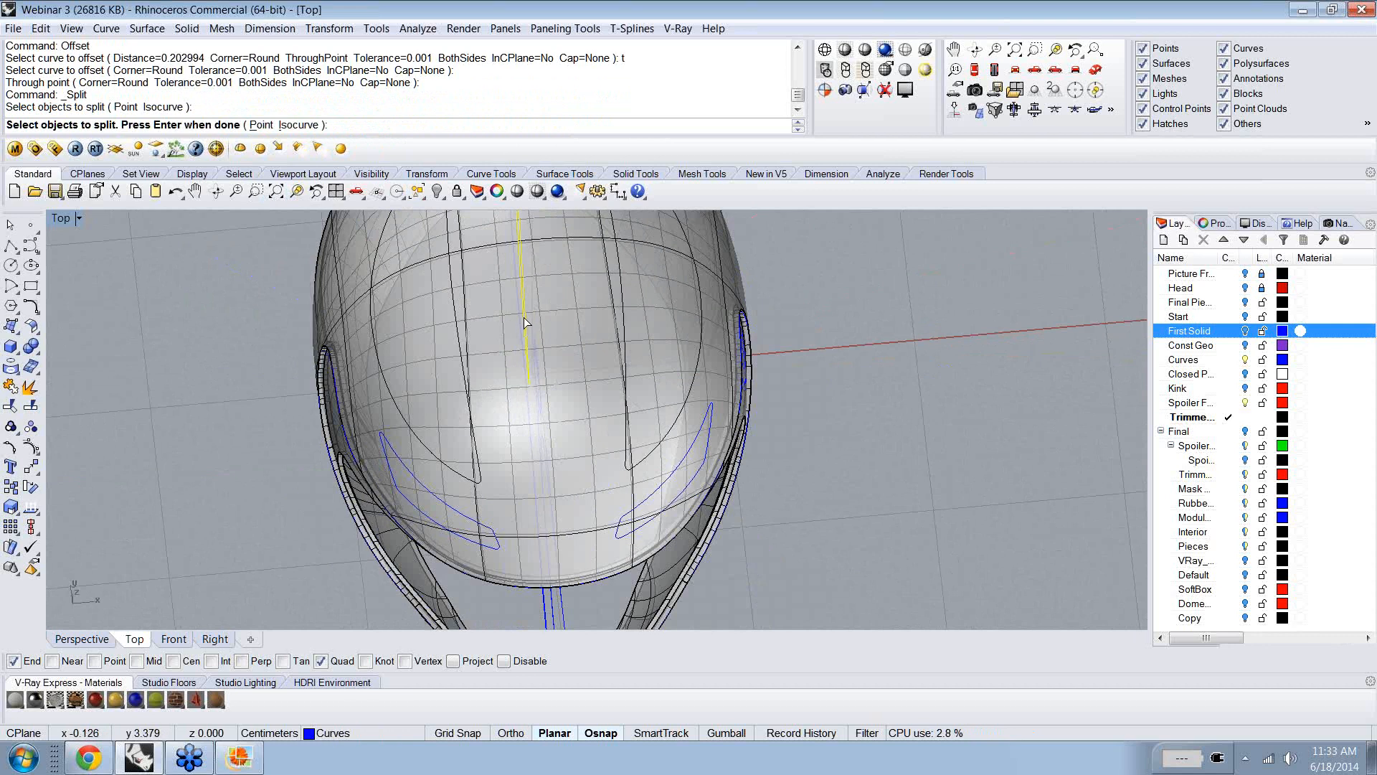
{"action": "left_click", "coordinate": [523, 312], "text": "ctrl"}
{"action": "right_click_drag", "start_coordinate": [477, 317], "coordinate": [492, 241], "text": "ctrl+shift"}
{"action": "left_click", "coordinate": [495, 340]}
{"action": "left_click", "coordinate": [494, 340]}
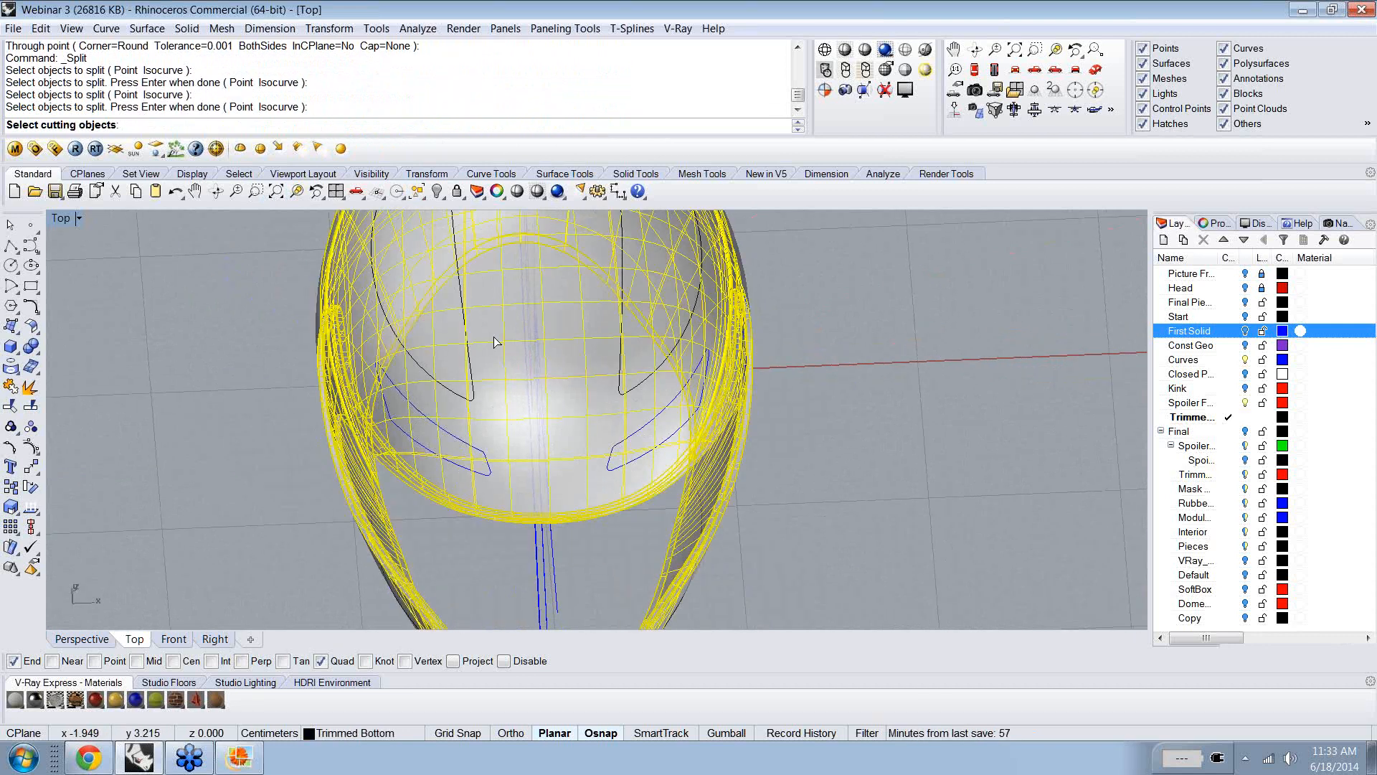
{"action": "right_click", "coordinate": [482, 380]}
{"action": "left_click", "coordinate": [481, 391]}
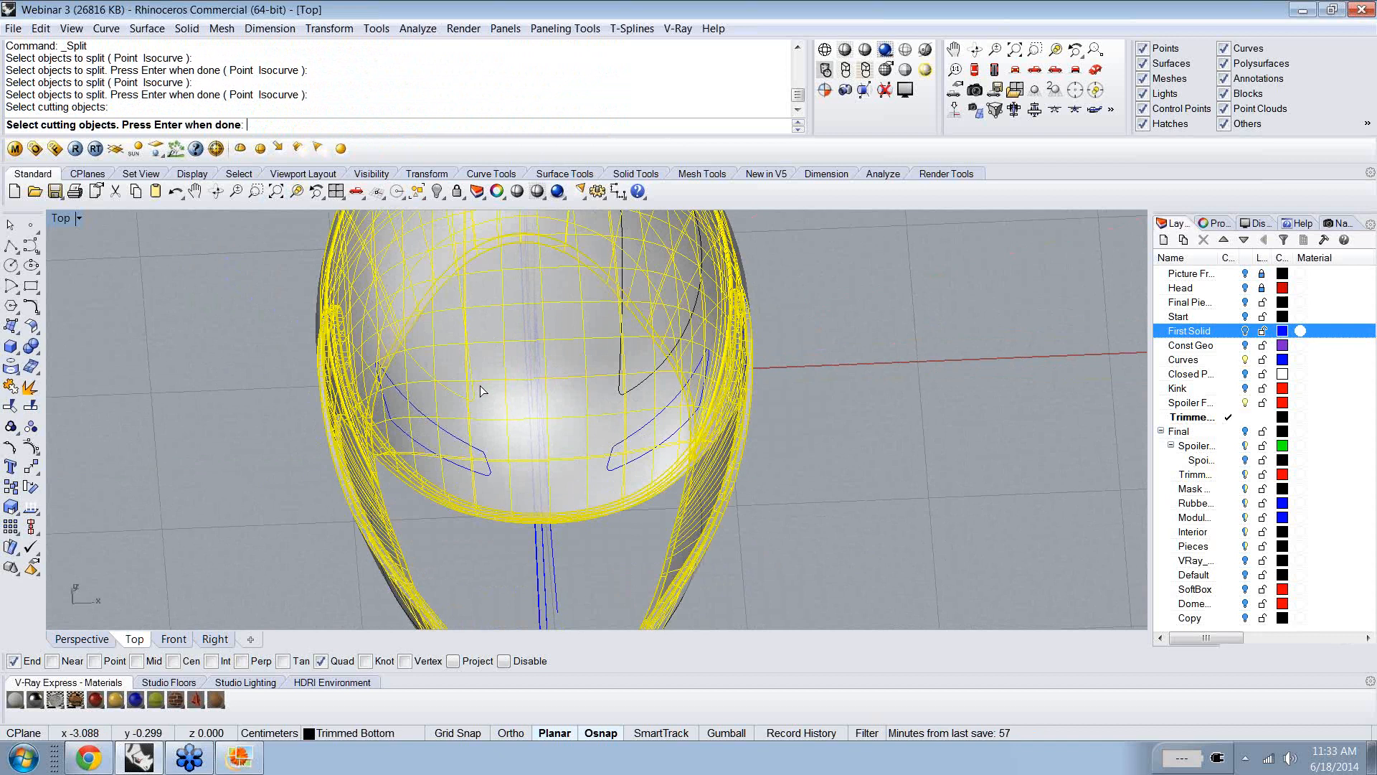
{"action": "left_click", "coordinate": [637, 389]}
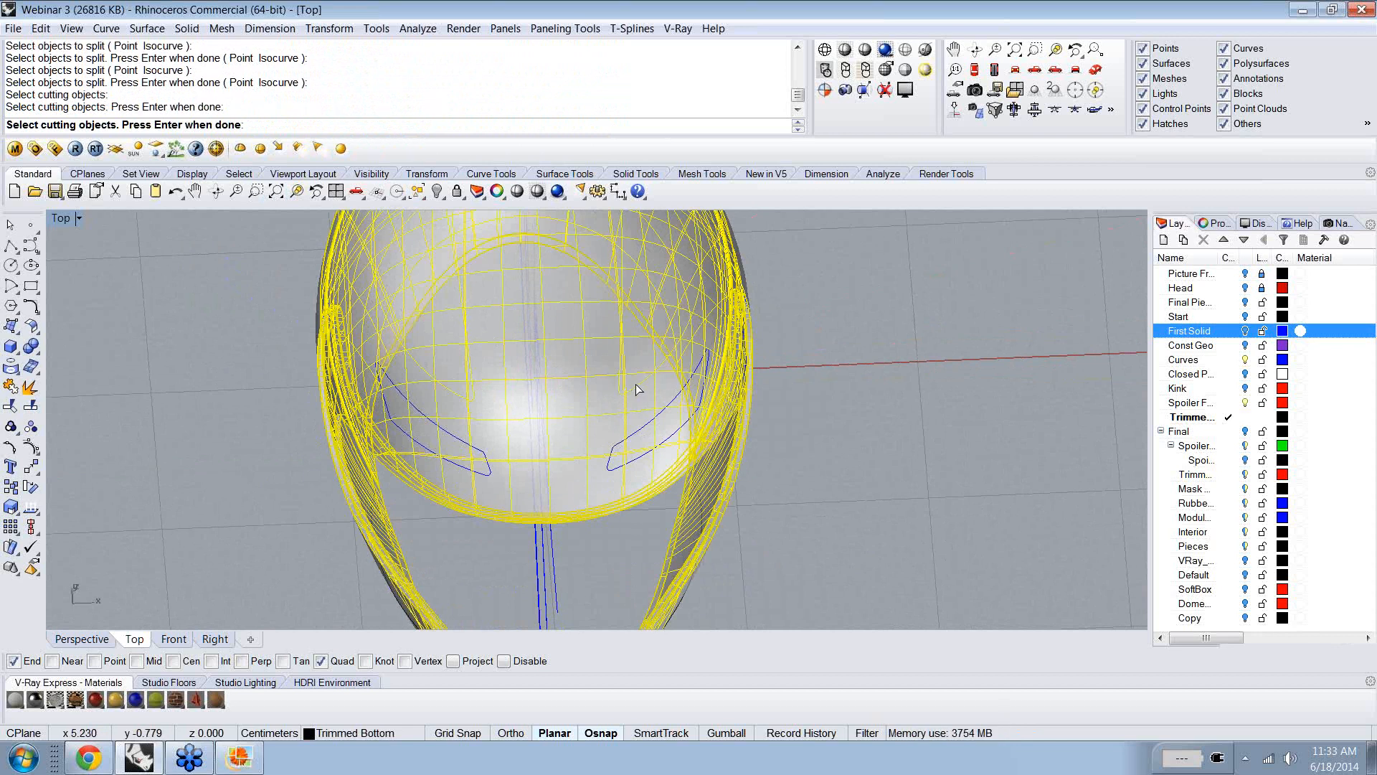
{"action": "right_click", "coordinate": [637, 389]}
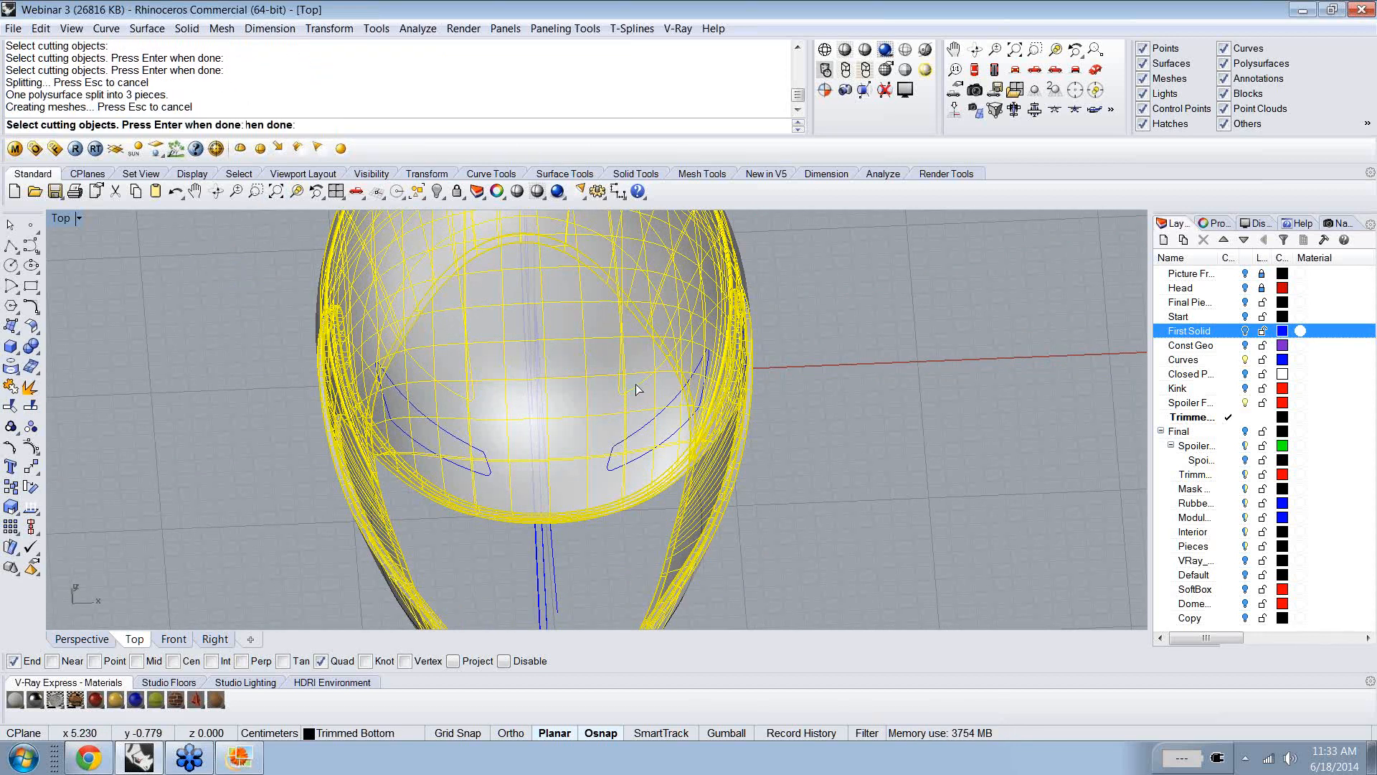
- Select each of the two cut-out vent surfaces on the helmet's crown to check the split pieces
{"action": "right_click_drag", "start_coordinate": [670, 399], "coordinate": [939, 401], "text": "ctrl+shift"}
{"action": "right_click_drag", "start_coordinate": [939, 400], "coordinate": [704, 410]}
{"action": "left_click", "coordinate": [404, 362]}
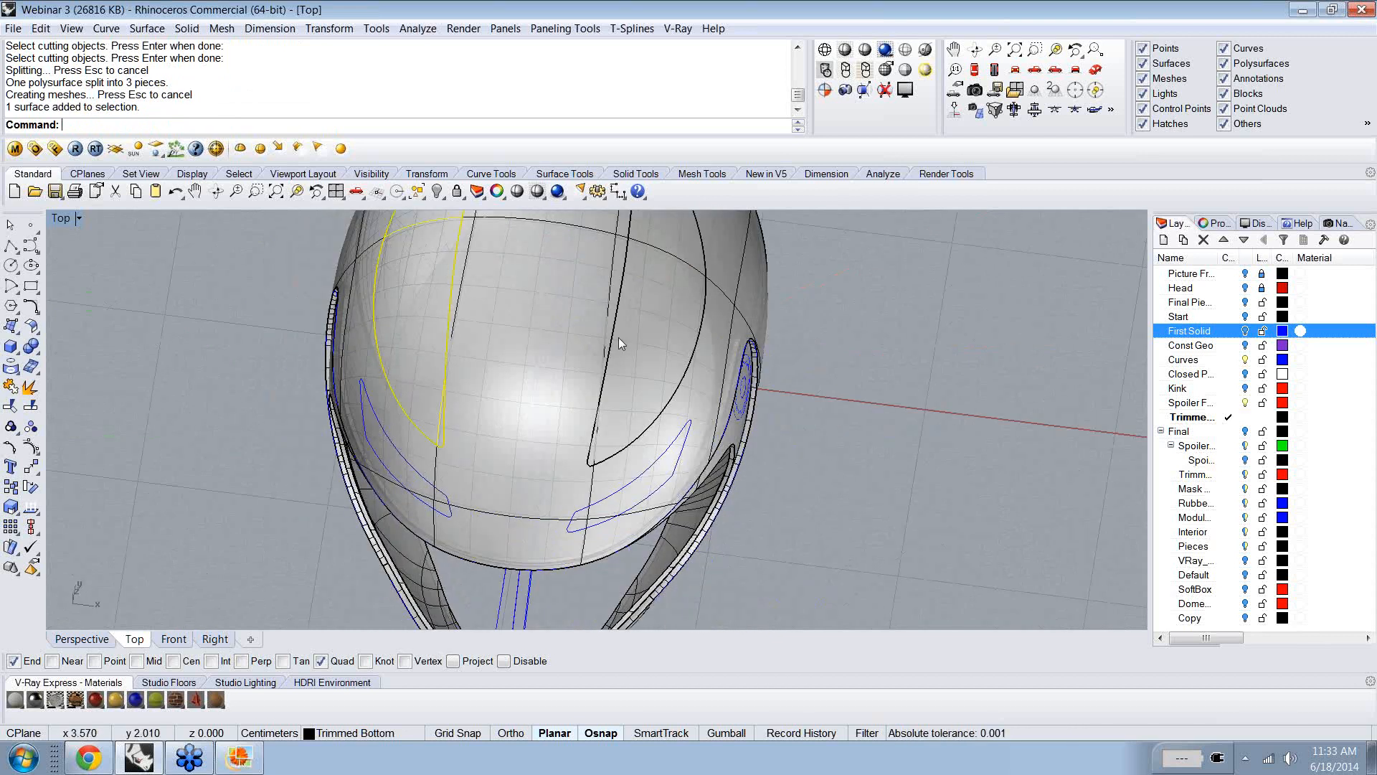
{"action": "left_click", "coordinate": [644, 334]}
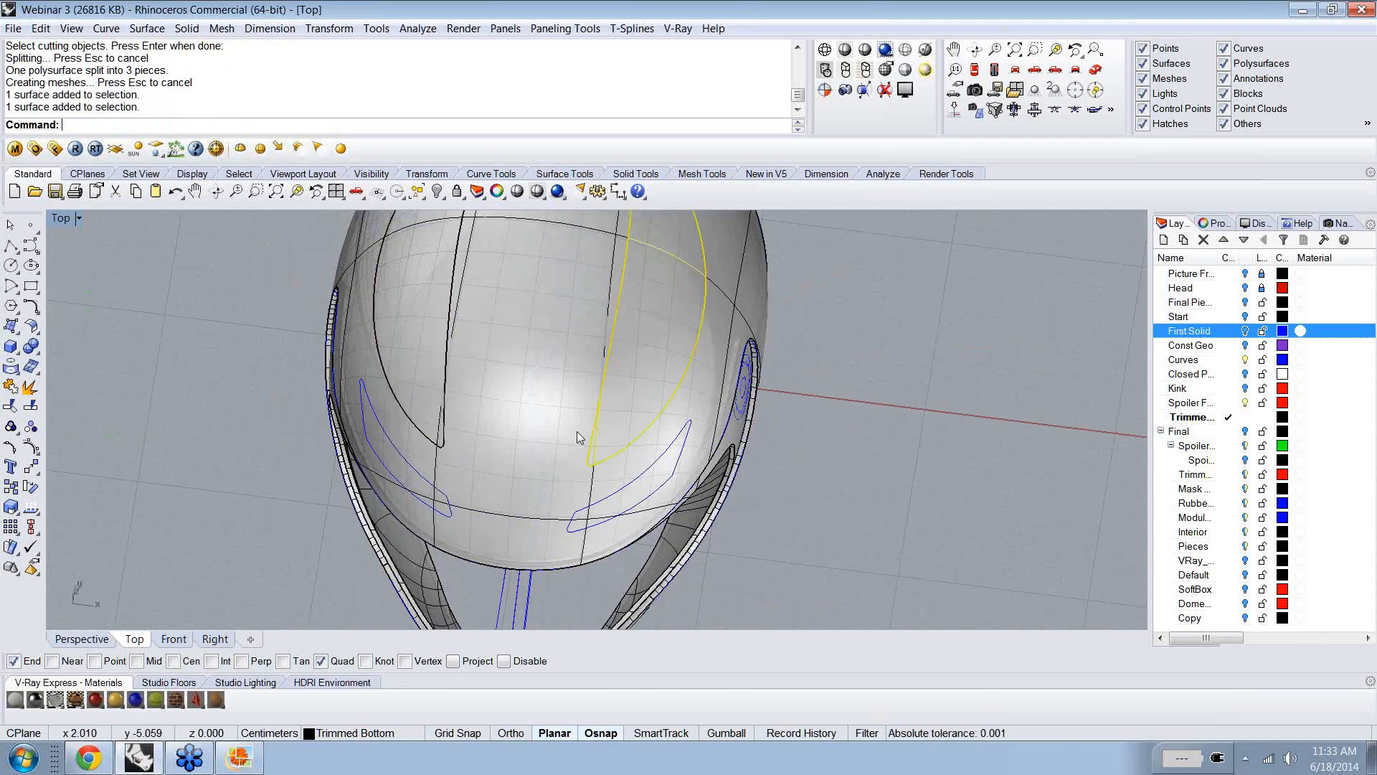
{"action": "right_click_drag", "start_coordinate": [578, 426], "coordinate": [767, 383]}
{"action": "type", "text": "Offse"}
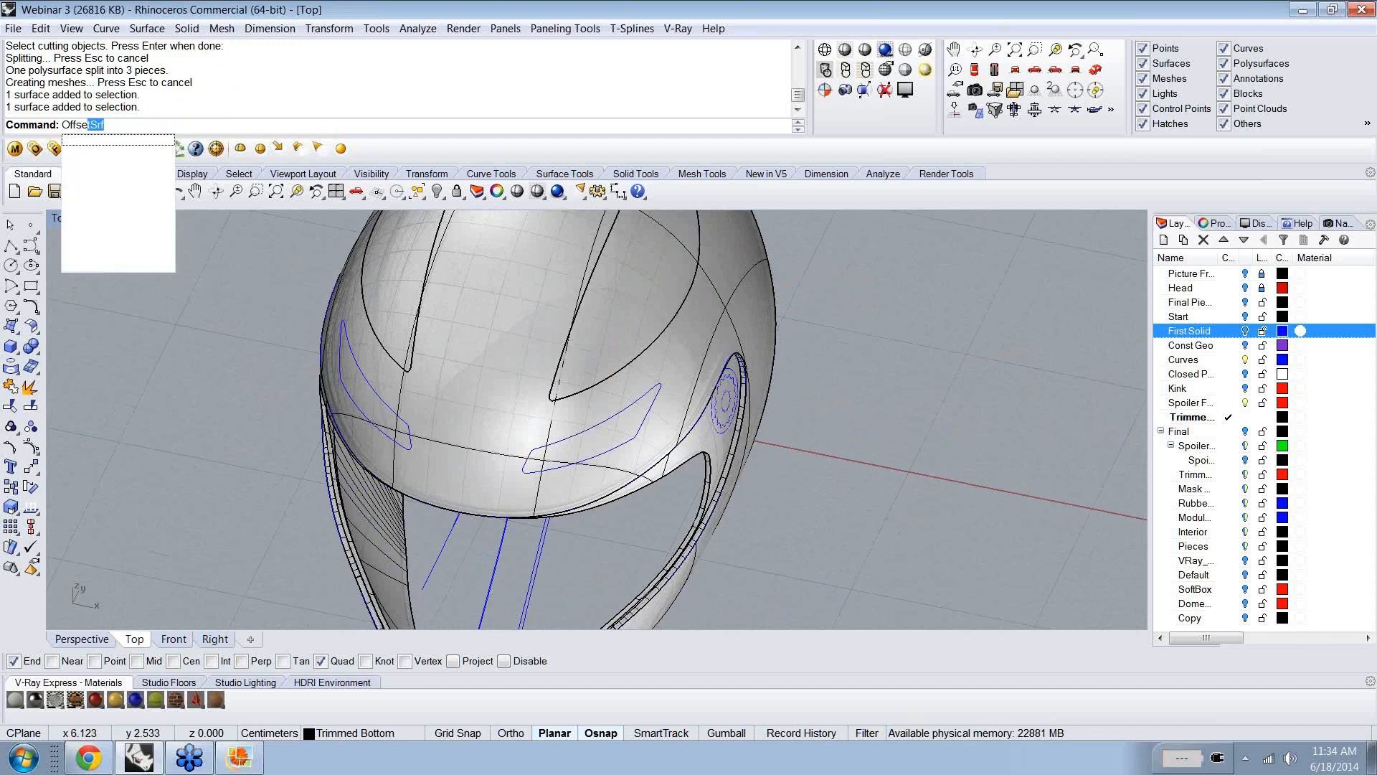
{"action": "type", "text": "tCrvOnSrf"}
{"action": "key", "text": "Return"}
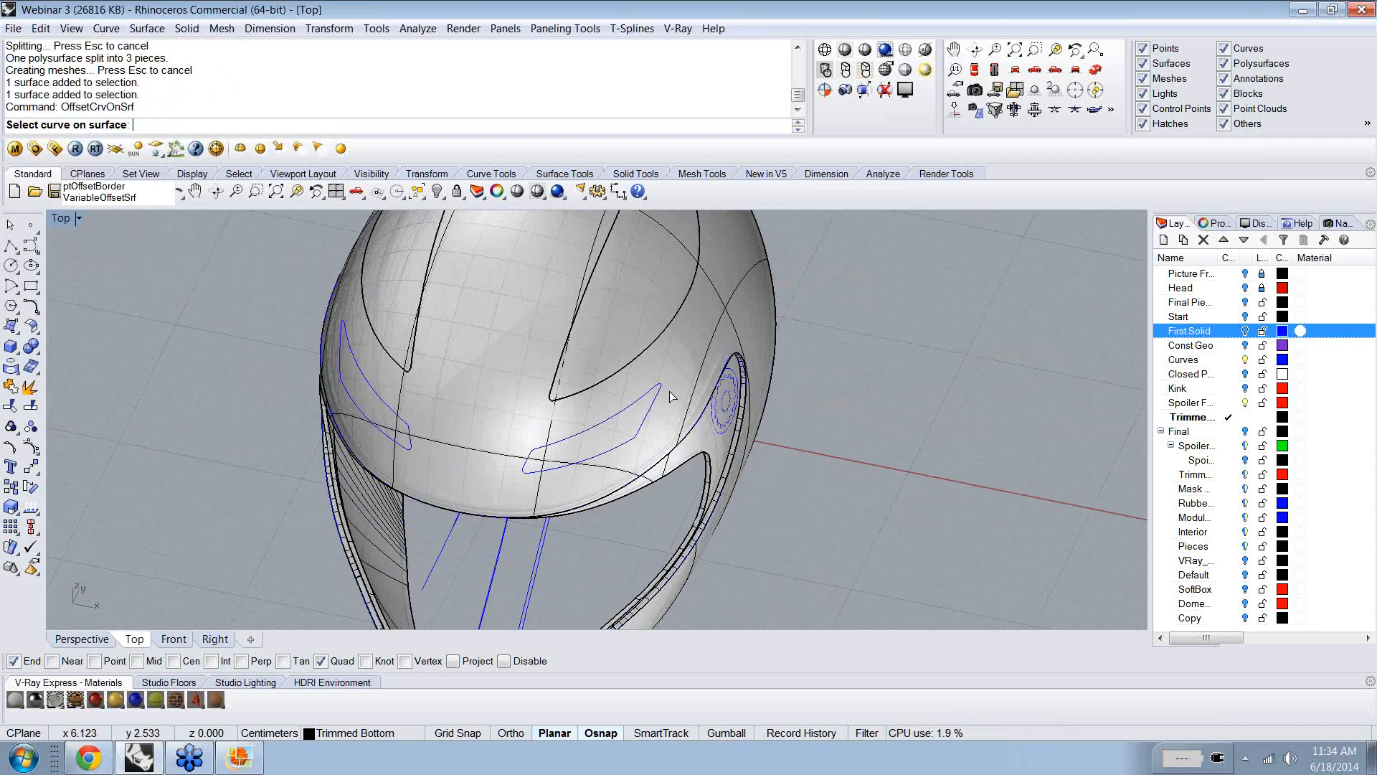
{"action": "left_click", "coordinate": [644, 355]}
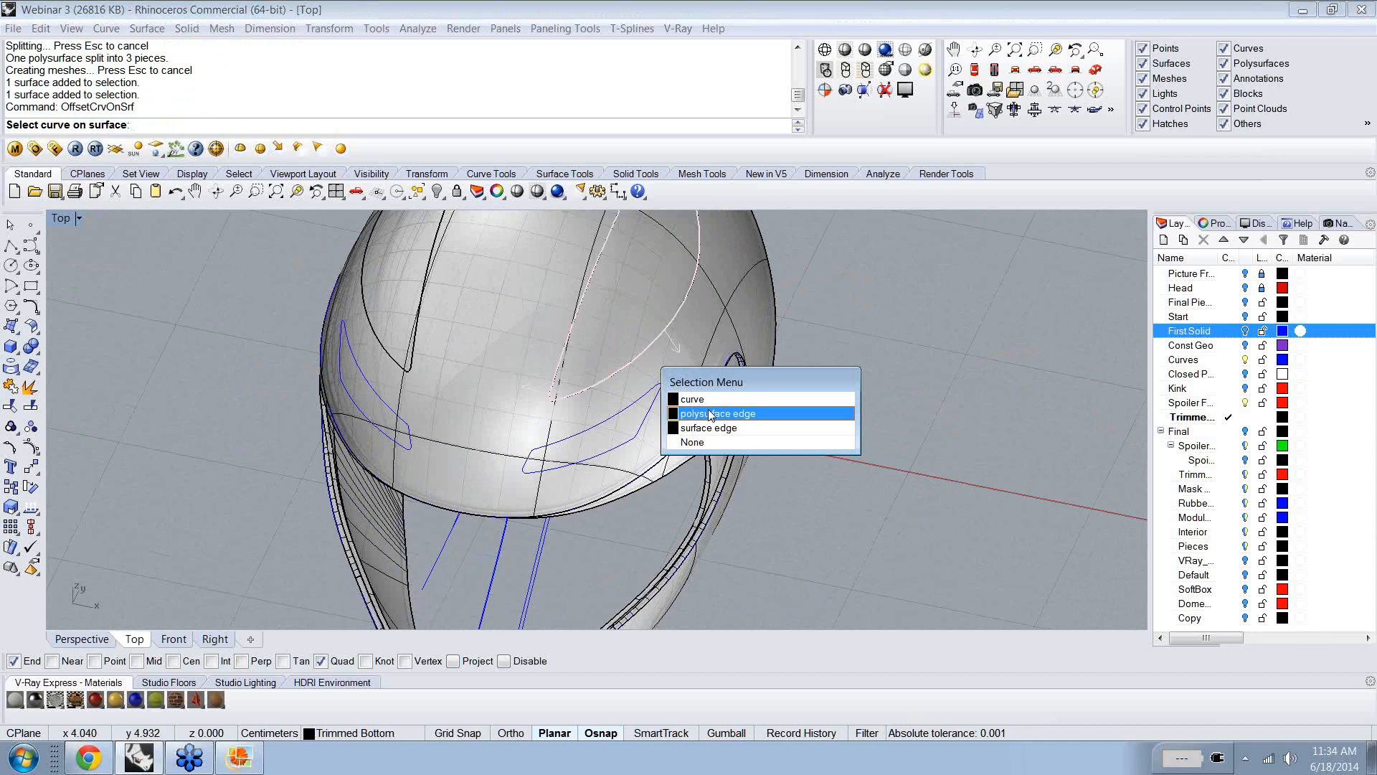
{"action": "left_click", "coordinate": [710, 414]}
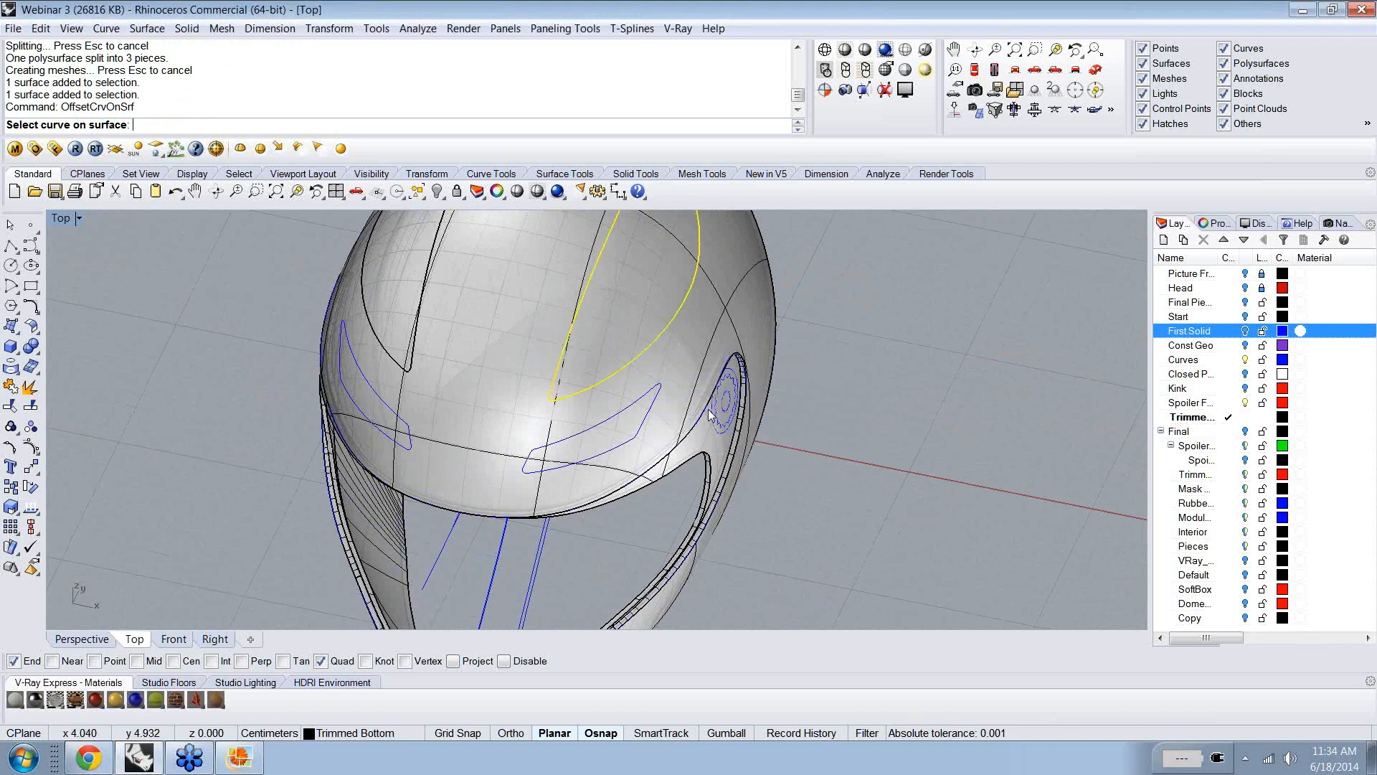
{"action": "key", "text": "Return"}
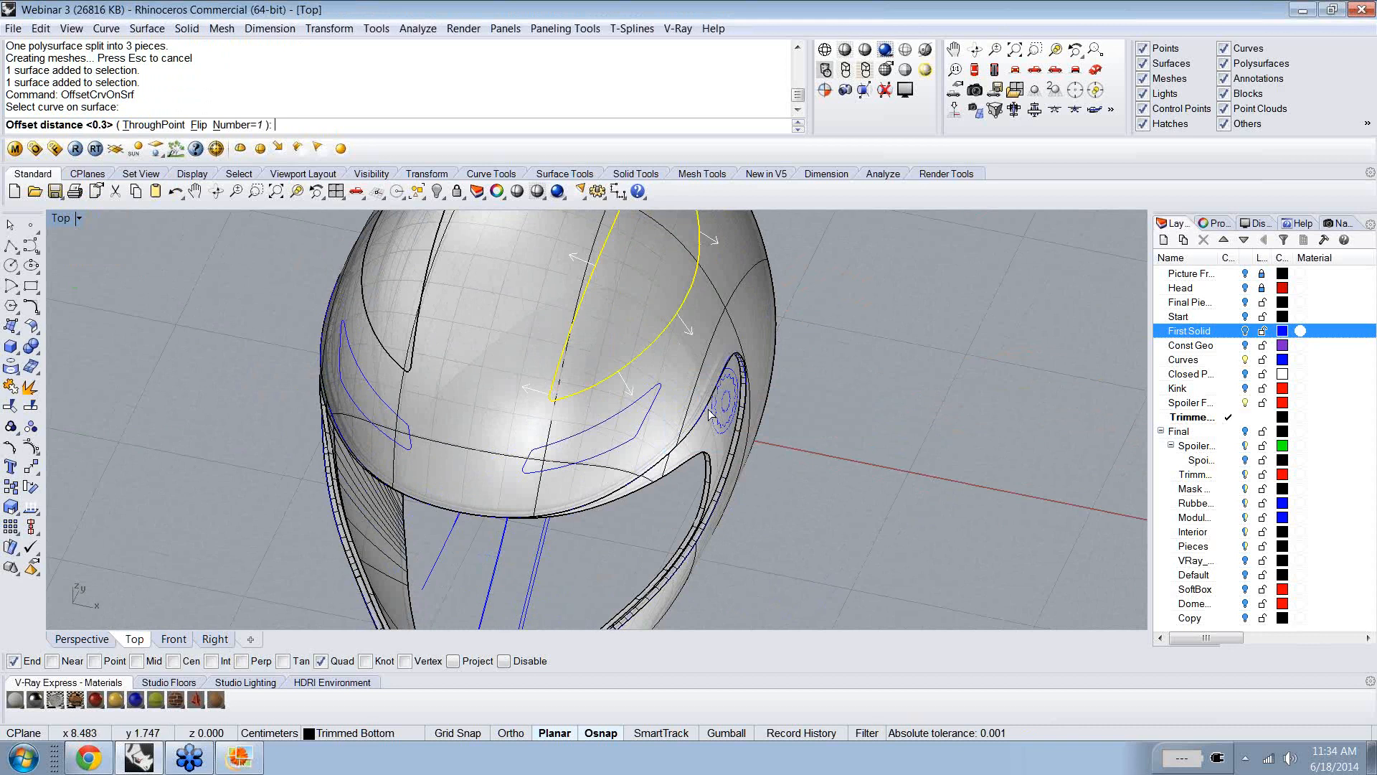
{"action": "right_click_drag", "start_coordinate": [710, 414], "coordinate": [691, 389]}
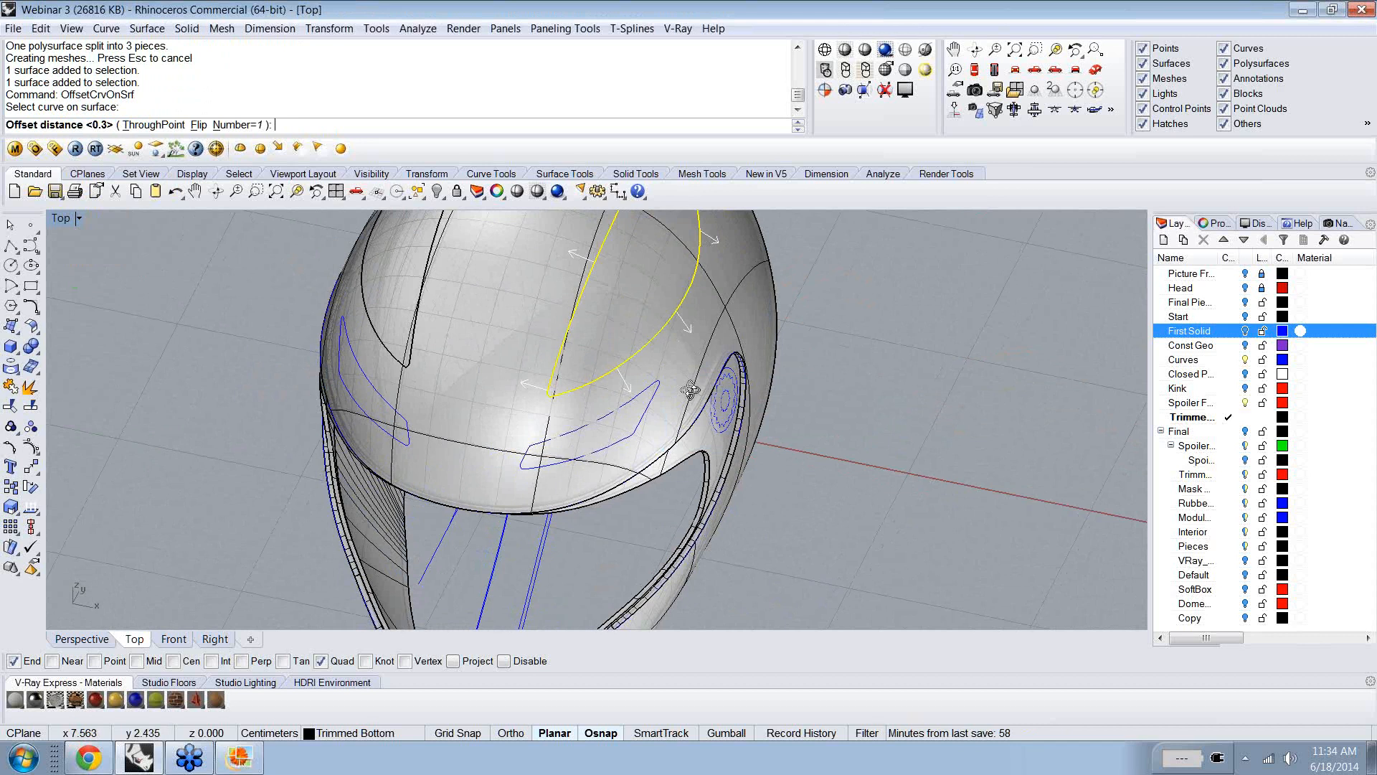
{"action": "right_click_drag", "start_coordinate": [690, 389], "coordinate": [107, 132]}
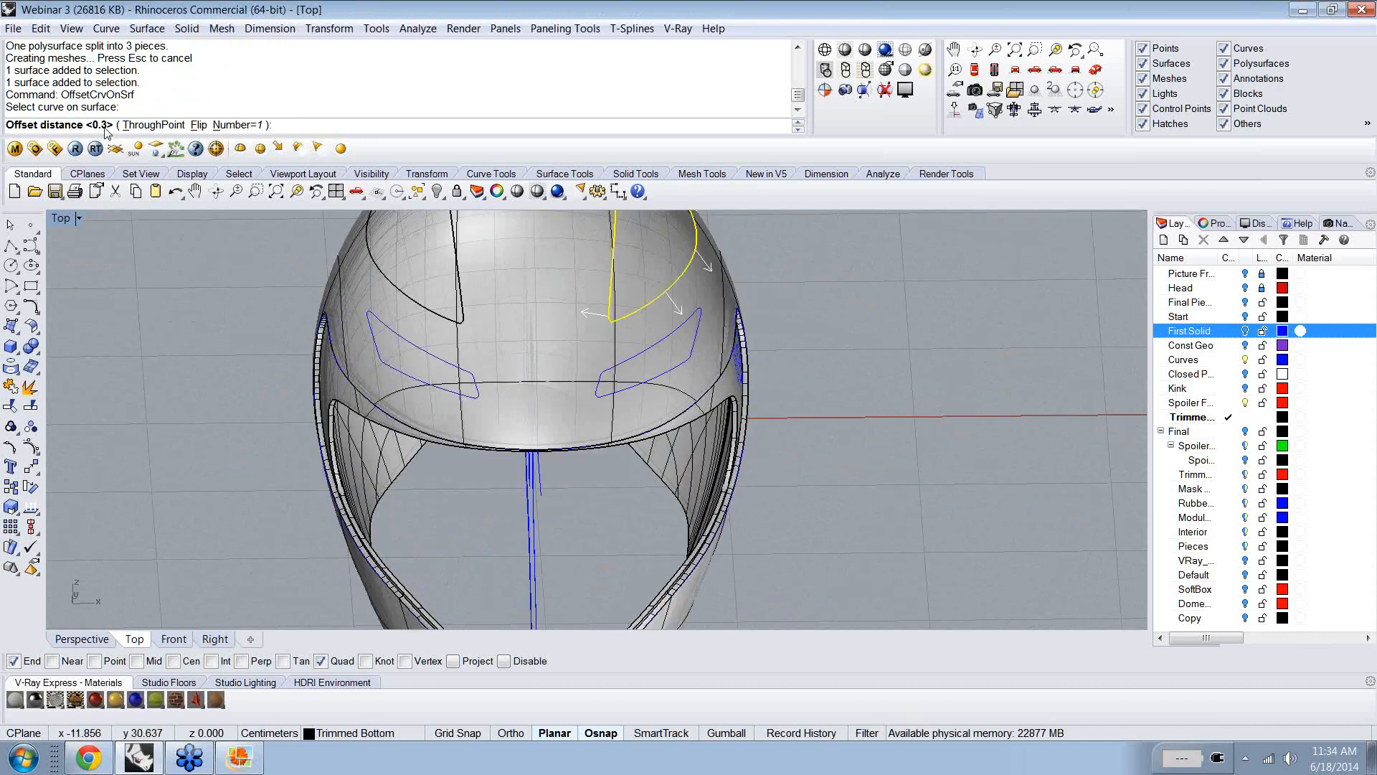
{"action": "left_click", "coordinate": [153, 125]}
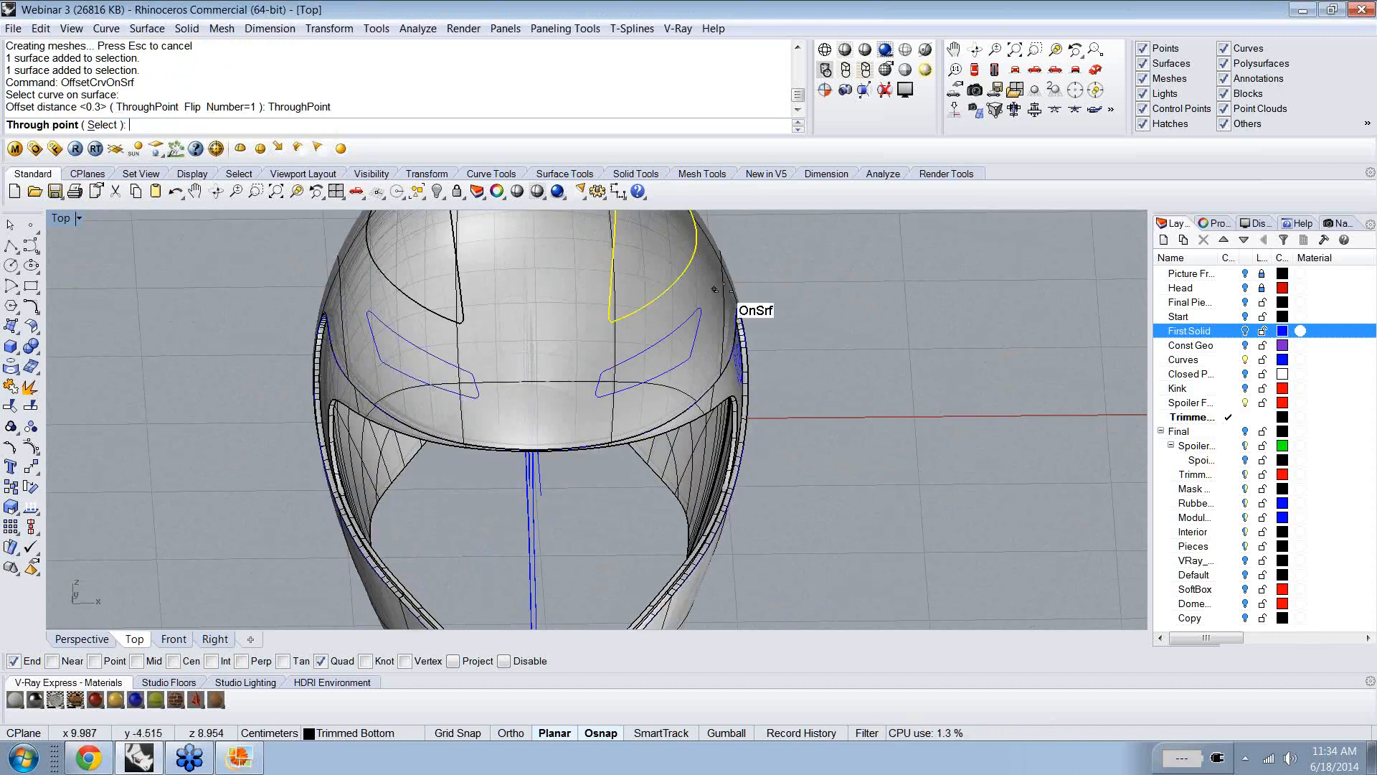
{"action": "left_click", "coordinate": [104, 126]}
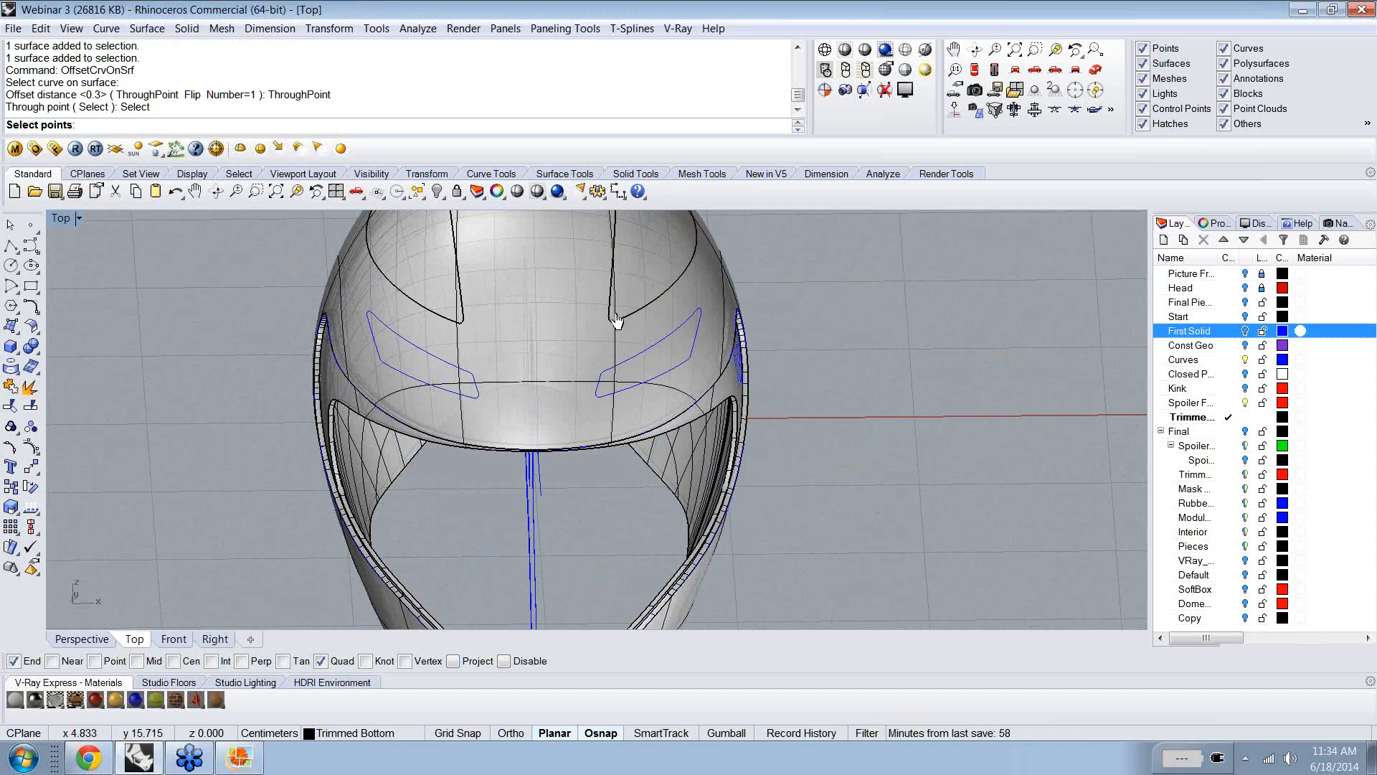
{"action": "right_click", "coordinate": [375, 261]}
- Offset the right-hand vent cut-out's edge outward along the helmet shell by 0.3 cm using OffsetCrvOnSrf
{"action": "right_click", "coordinate": [445, 274]}
{"action": "left_click", "coordinate": [624, 324]}
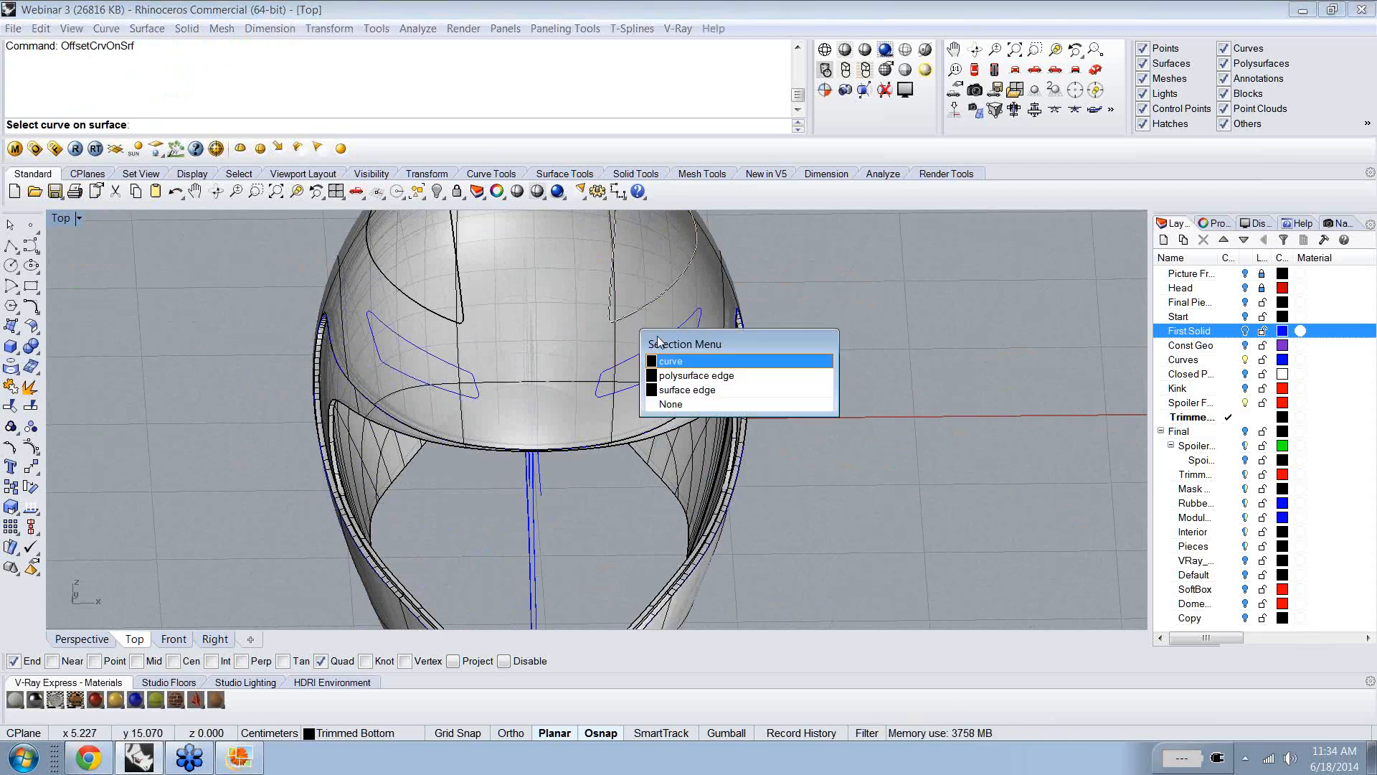
{"action": "left_click", "coordinate": [671, 371]}
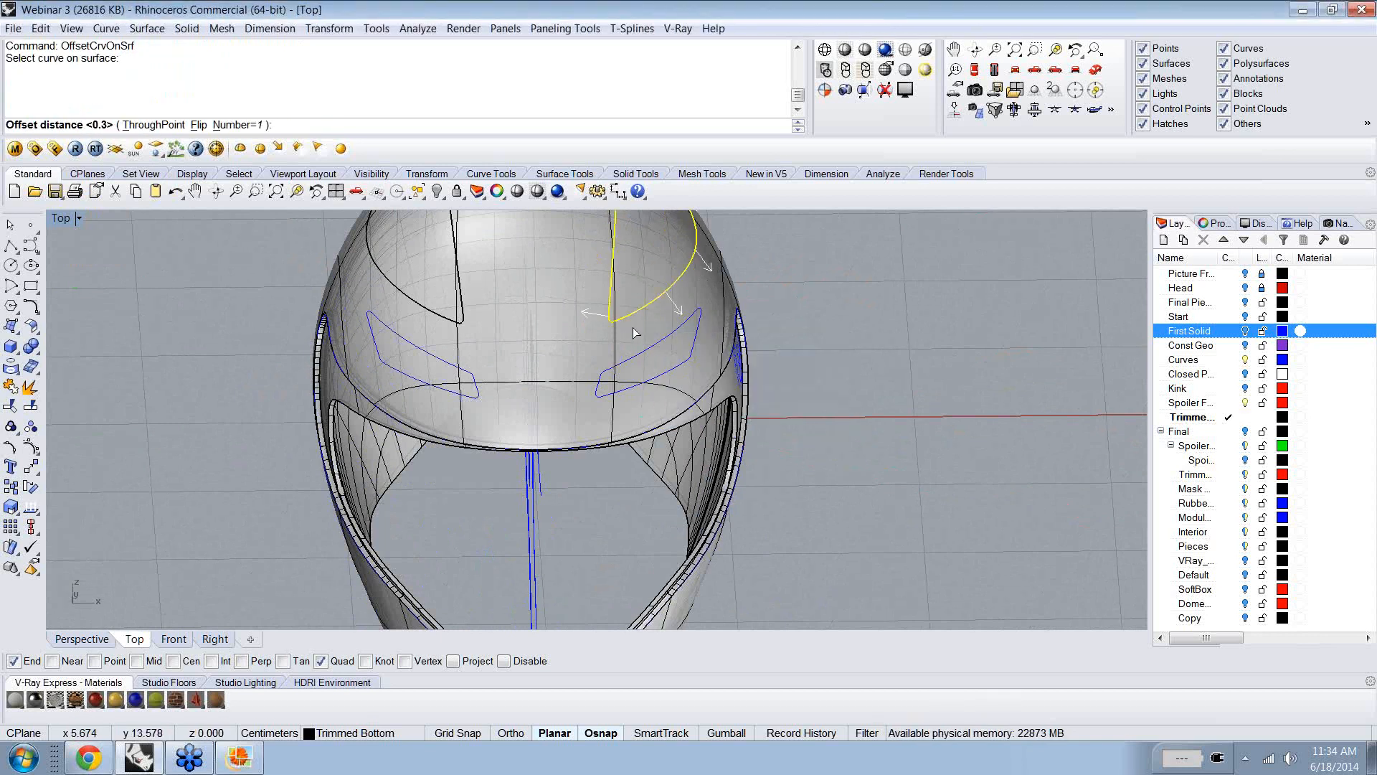
{"action": "right_click", "coordinate": [633, 327]}
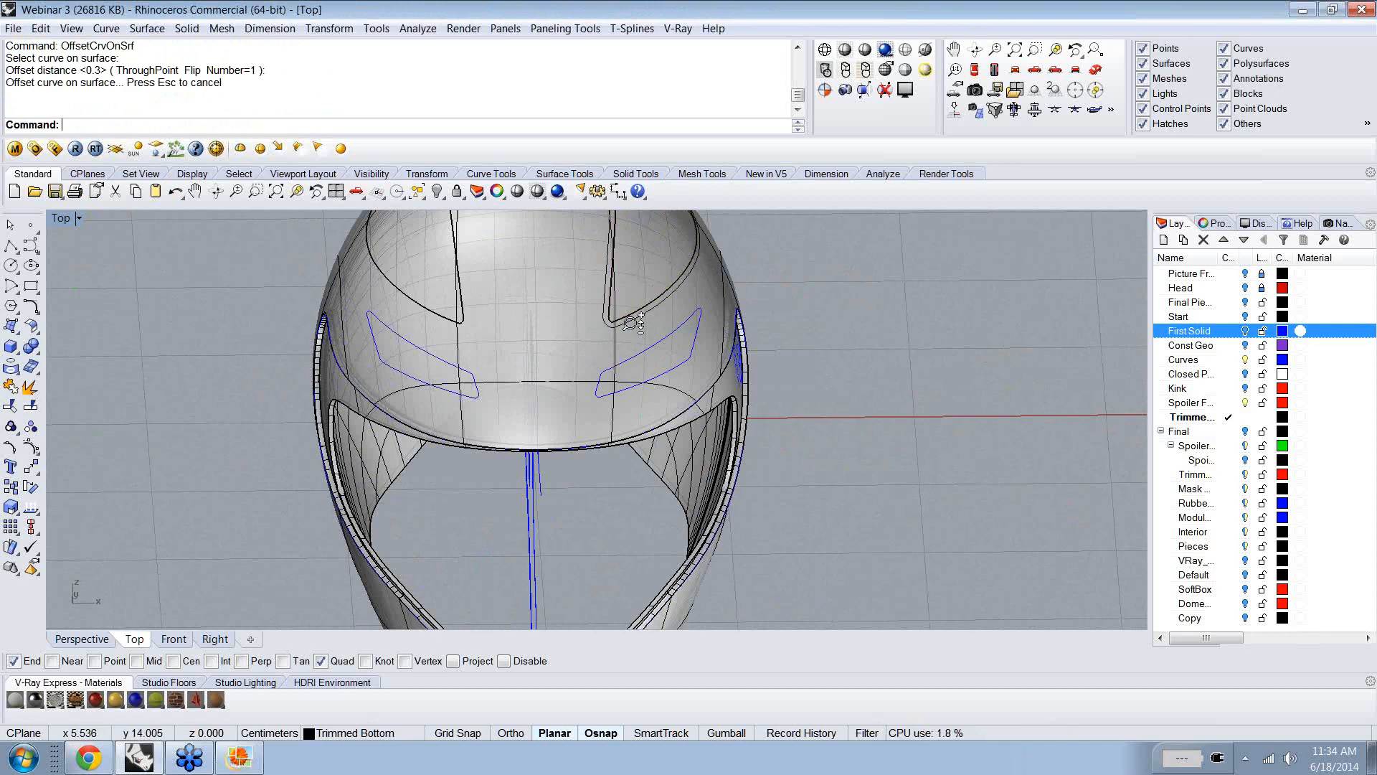
- Delete the 0.3 cm offset curve around the right-hand vent cut-out
{"action": "scroll", "coordinate": [633, 324], "scroll_direction": "up", "scroll_amount": 1}
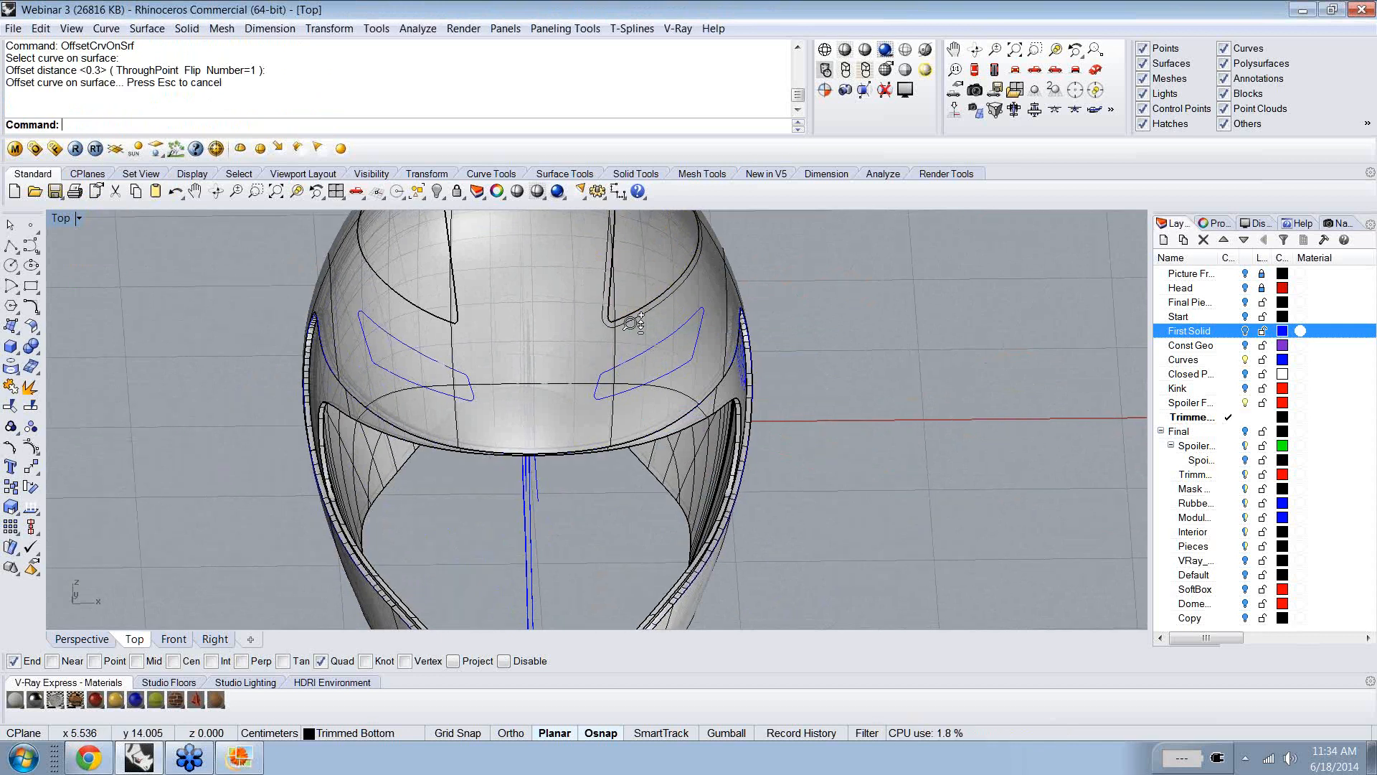
{"action": "scroll", "coordinate": [633, 324], "scroll_direction": "up", "scroll_amount": 2}
{"action": "left_click", "coordinate": [644, 312]}
{"action": "key", "text": "Return"}
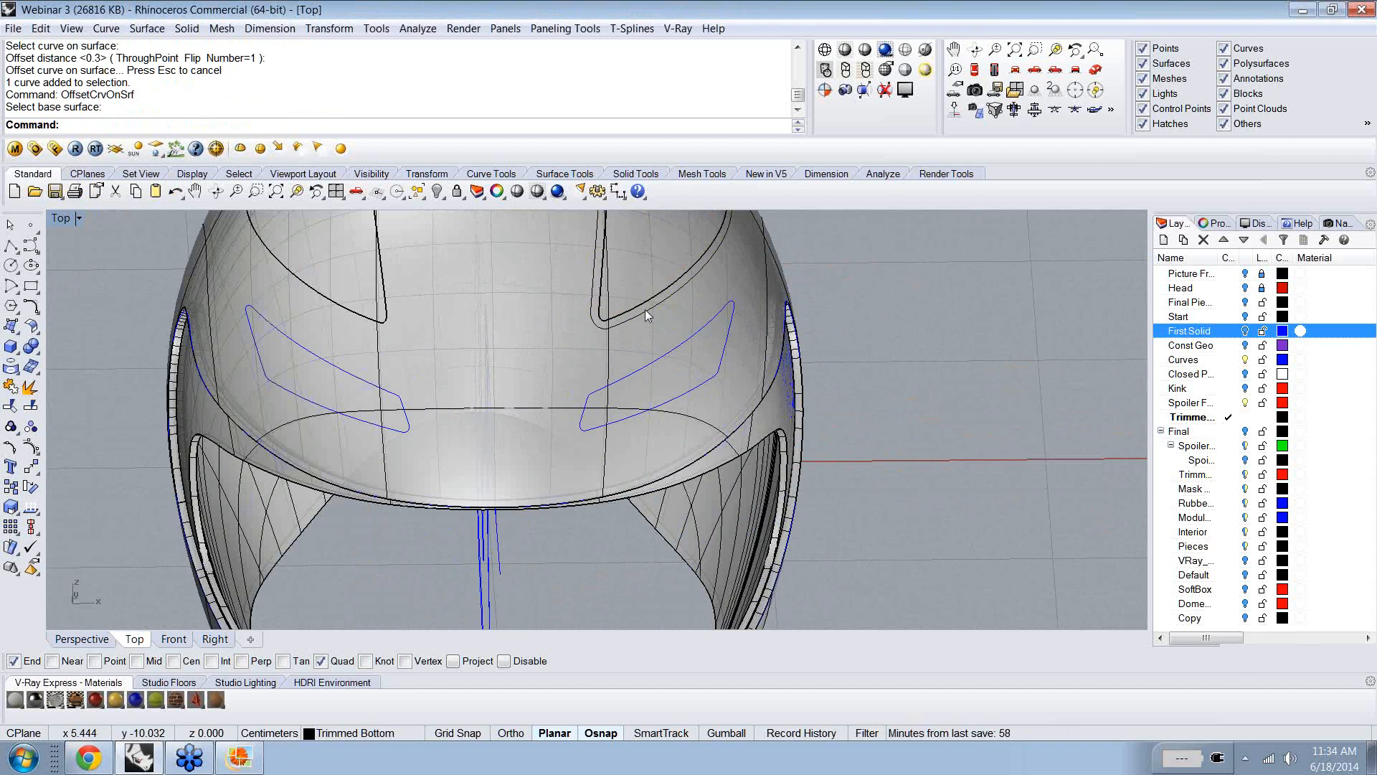
{"action": "key", "text": "Escape"}
{"action": "key", "text": "Delete"}
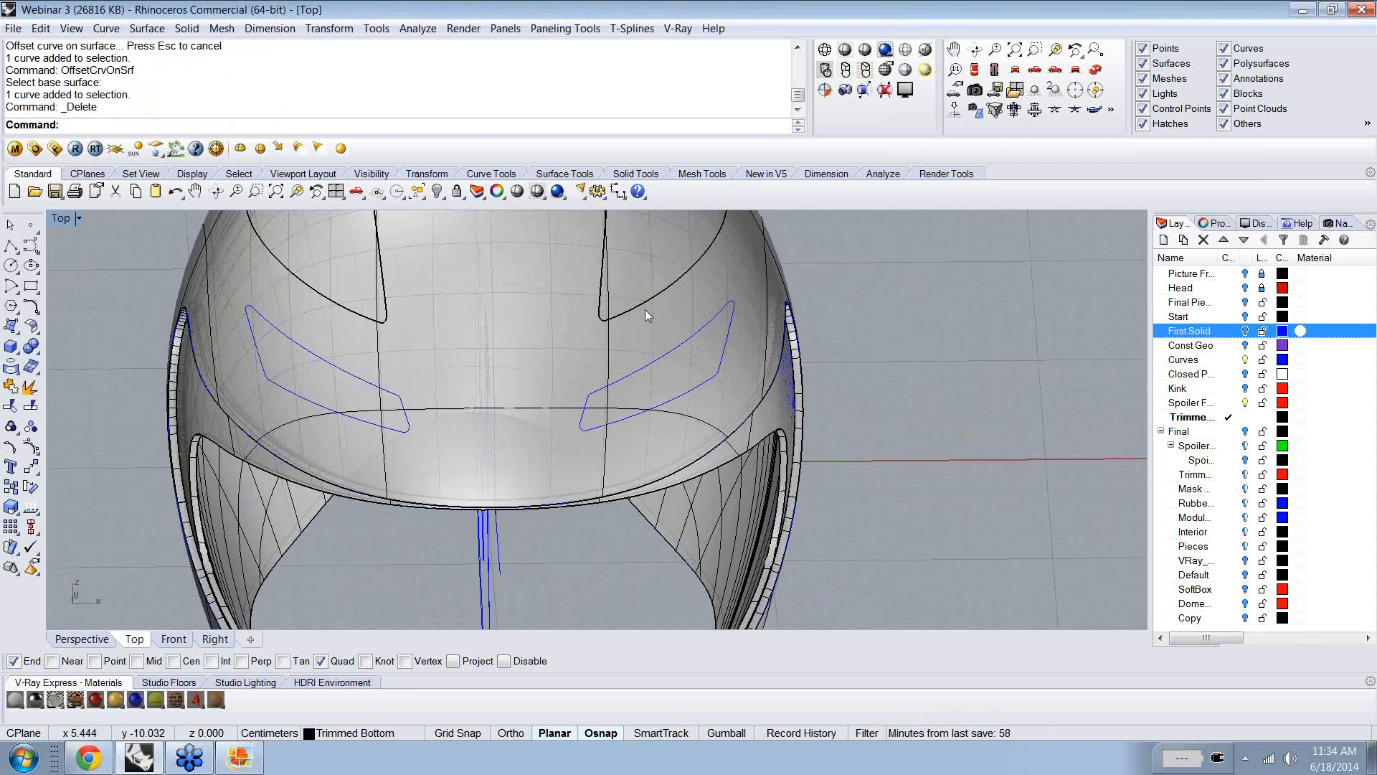
- Offset the shell polysurface's edge at the right-hand vent outward along the surface by 1 cm using OffsetCrvOnSrf
{"action": "type", "text": "Offset"}
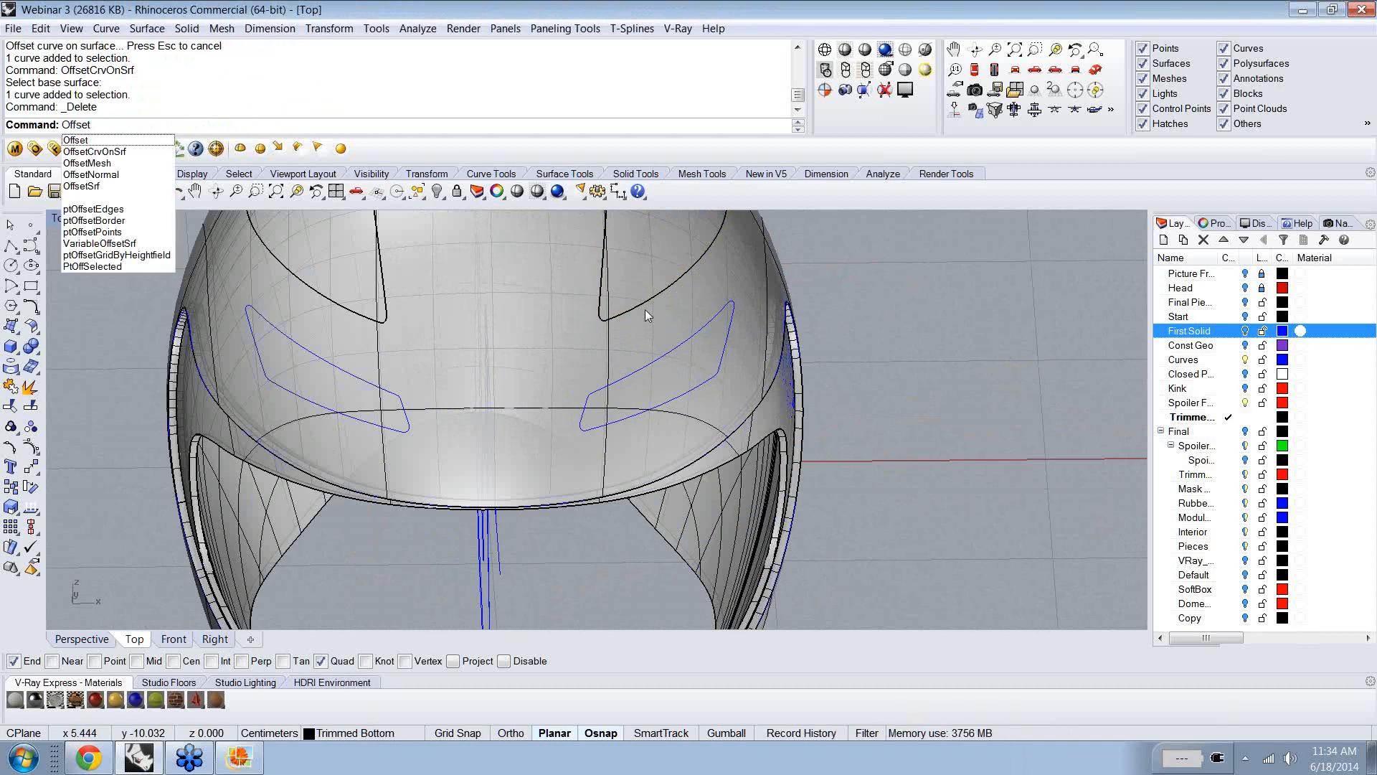
{"action": "key", "text": "Down"}
{"action": "key", "text": "Return"}
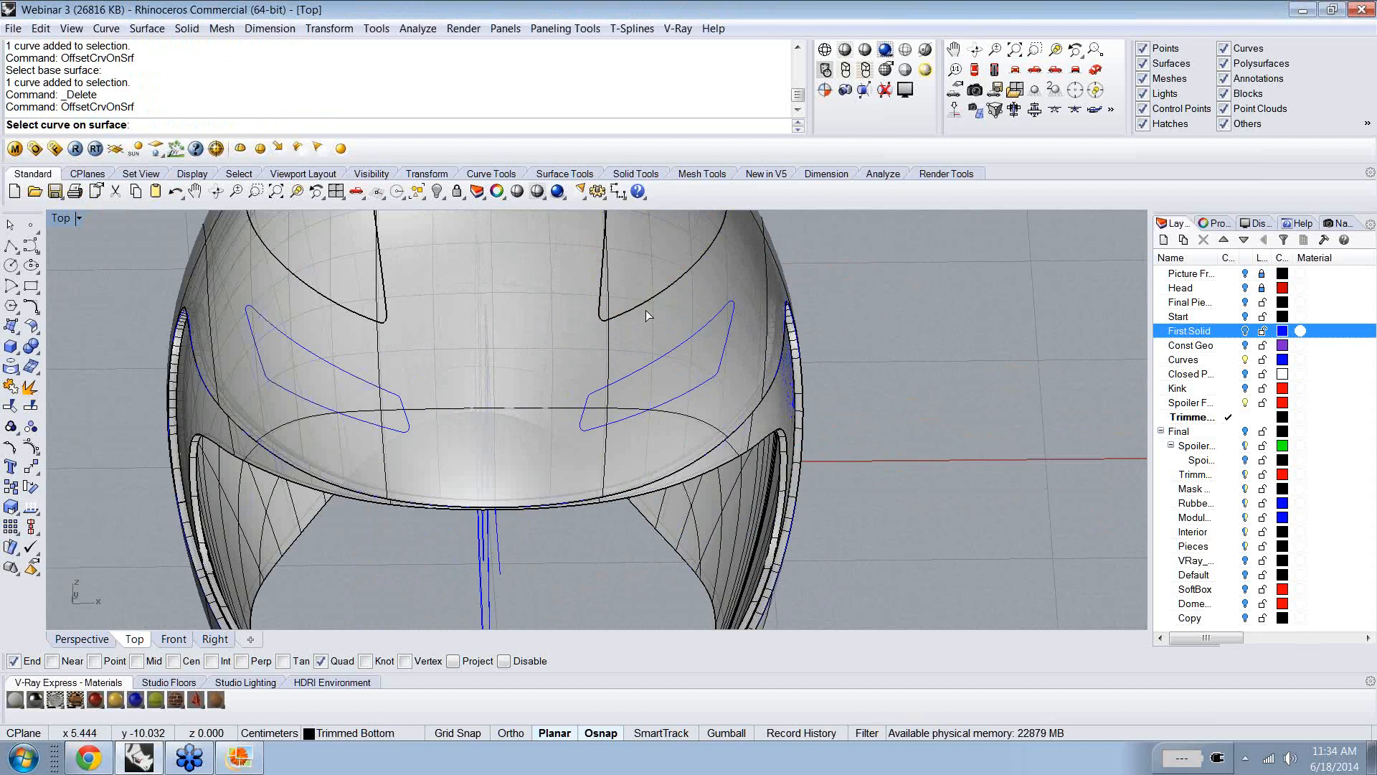
{"action": "left_click", "coordinate": [644, 309]}
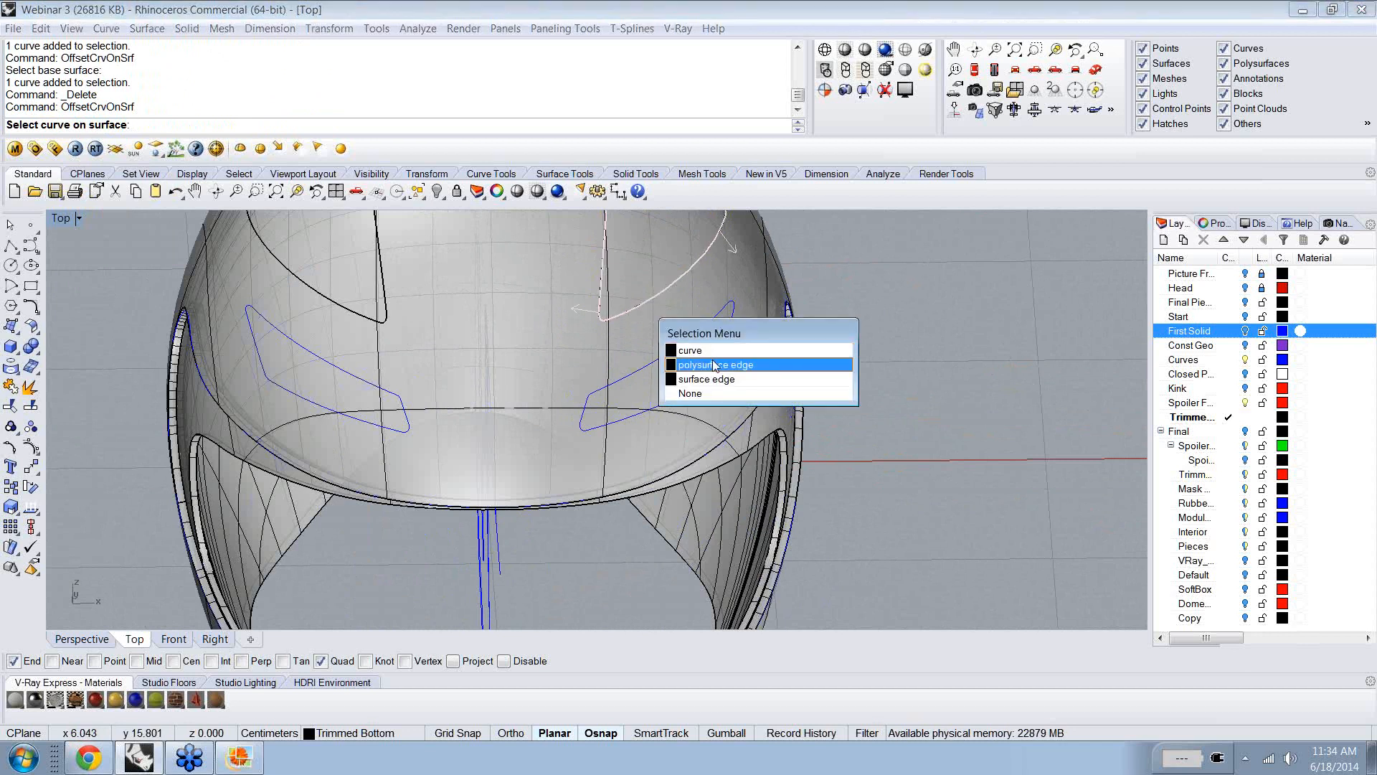
{"action": "left_click", "coordinate": [713, 362]}
{"action": "type", "text": "1"}
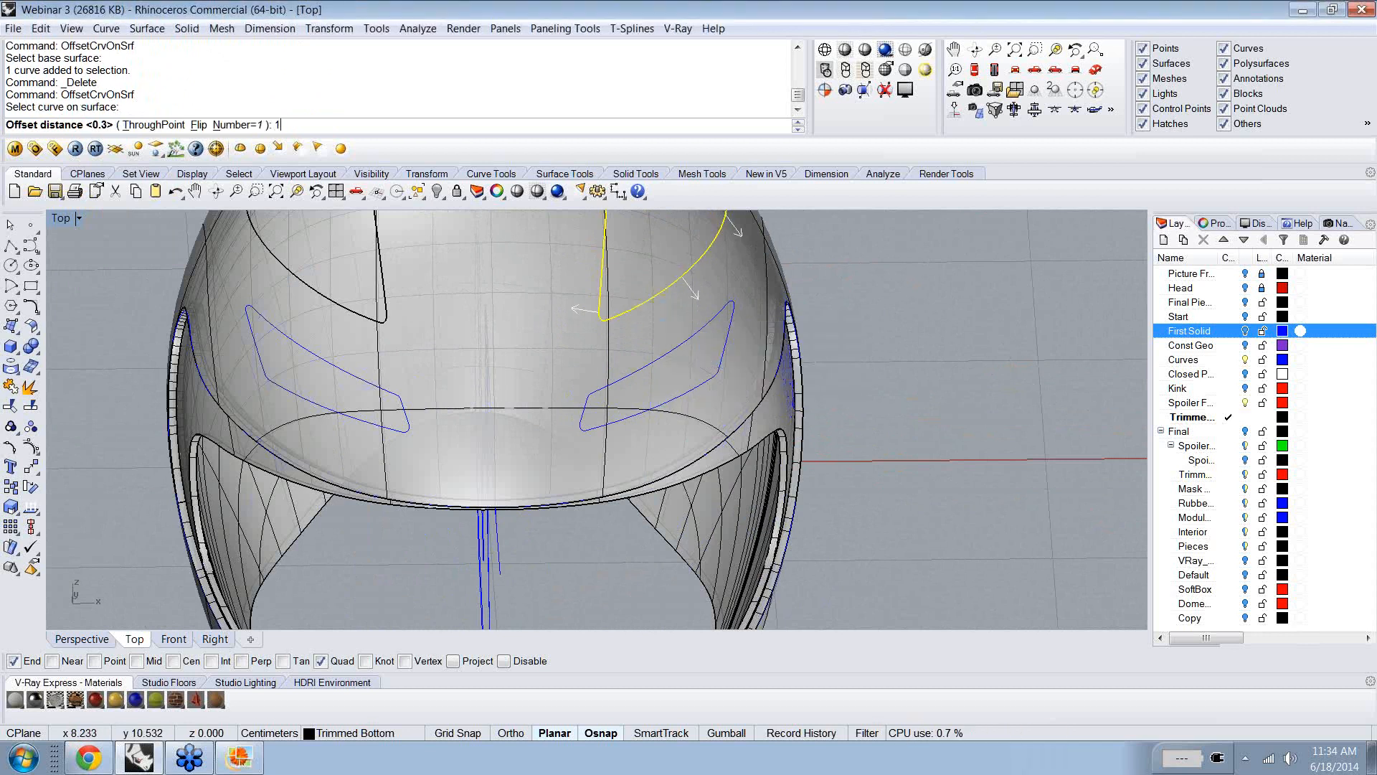
{"action": "key", "text": "Return"}
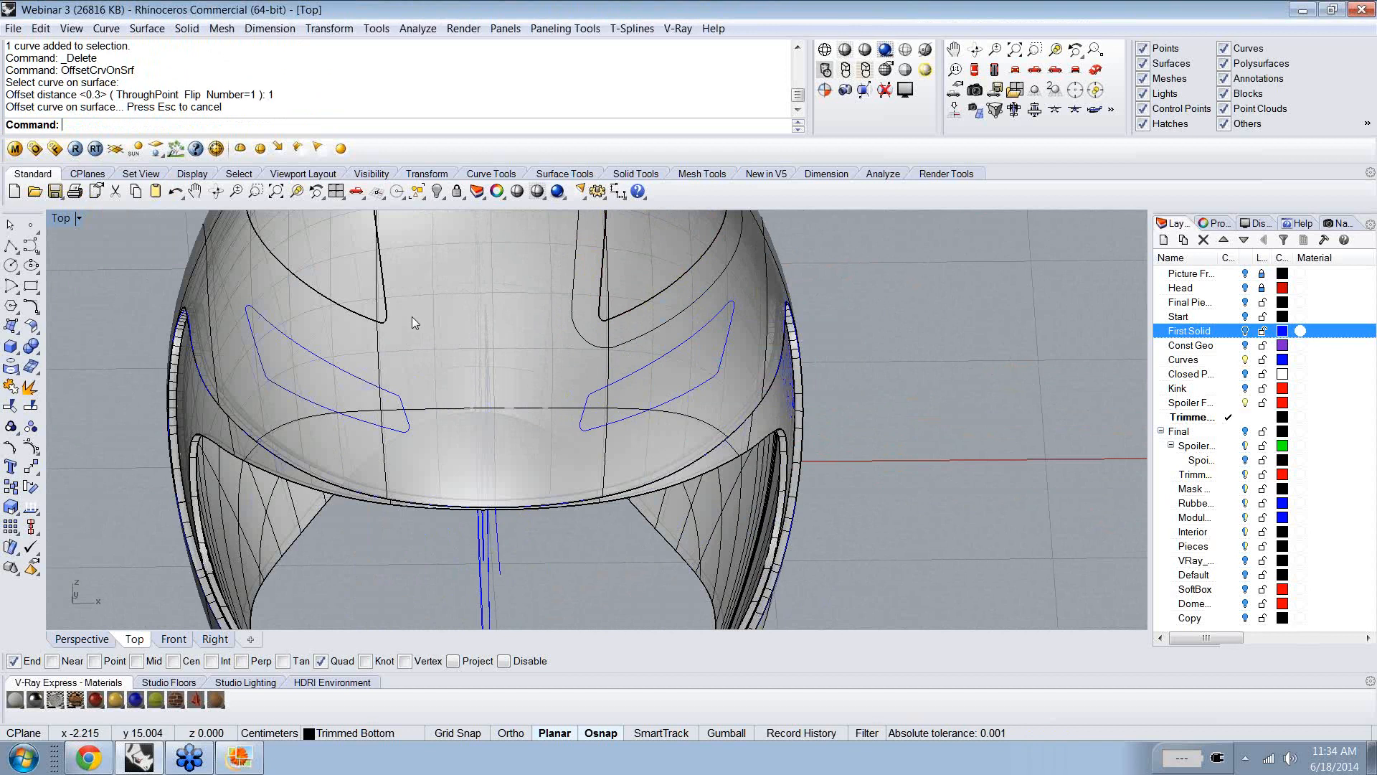
- Offset the left-hand vent cut-out's edge outward along the helmet shell by the same 1 cm distance
{"action": "left_click", "coordinate": [393, 318]}
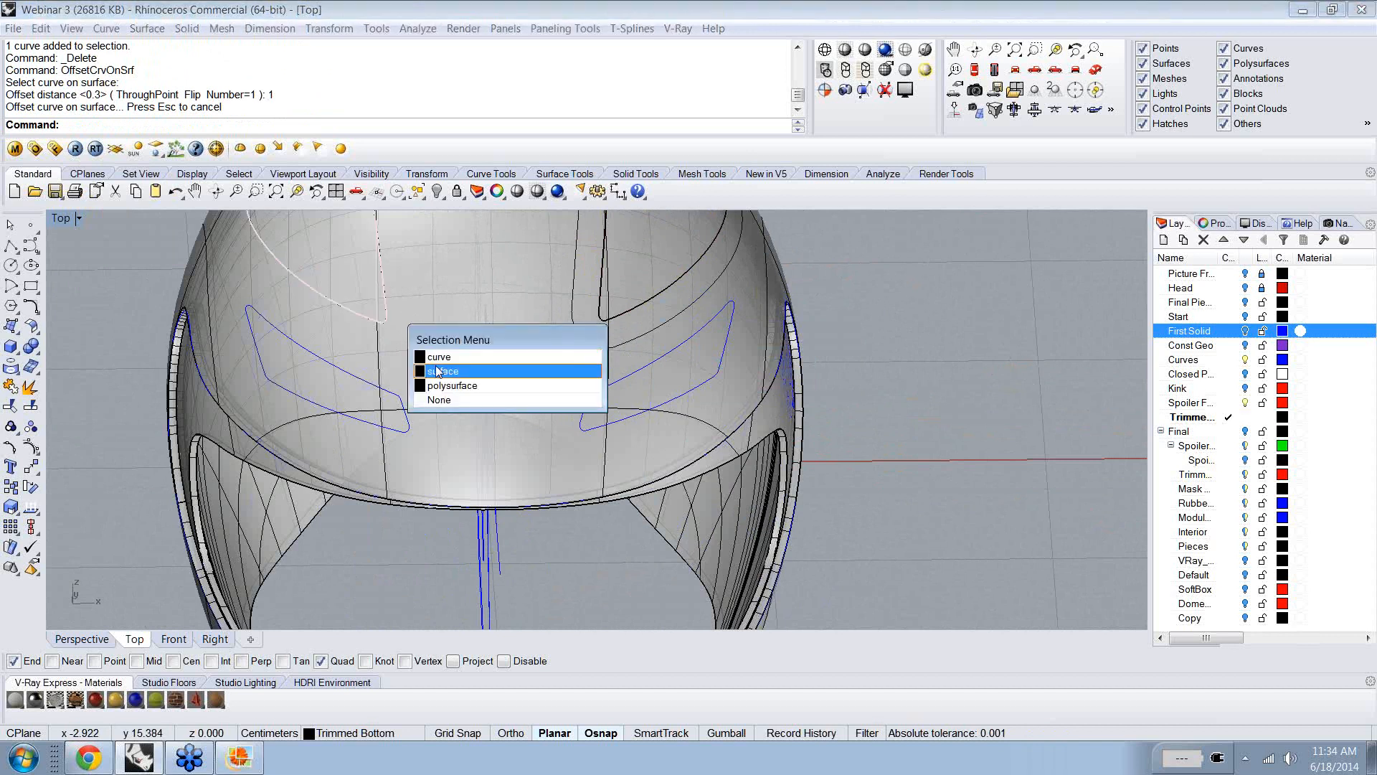
{"action": "left_click", "coordinate": [135, 244]}
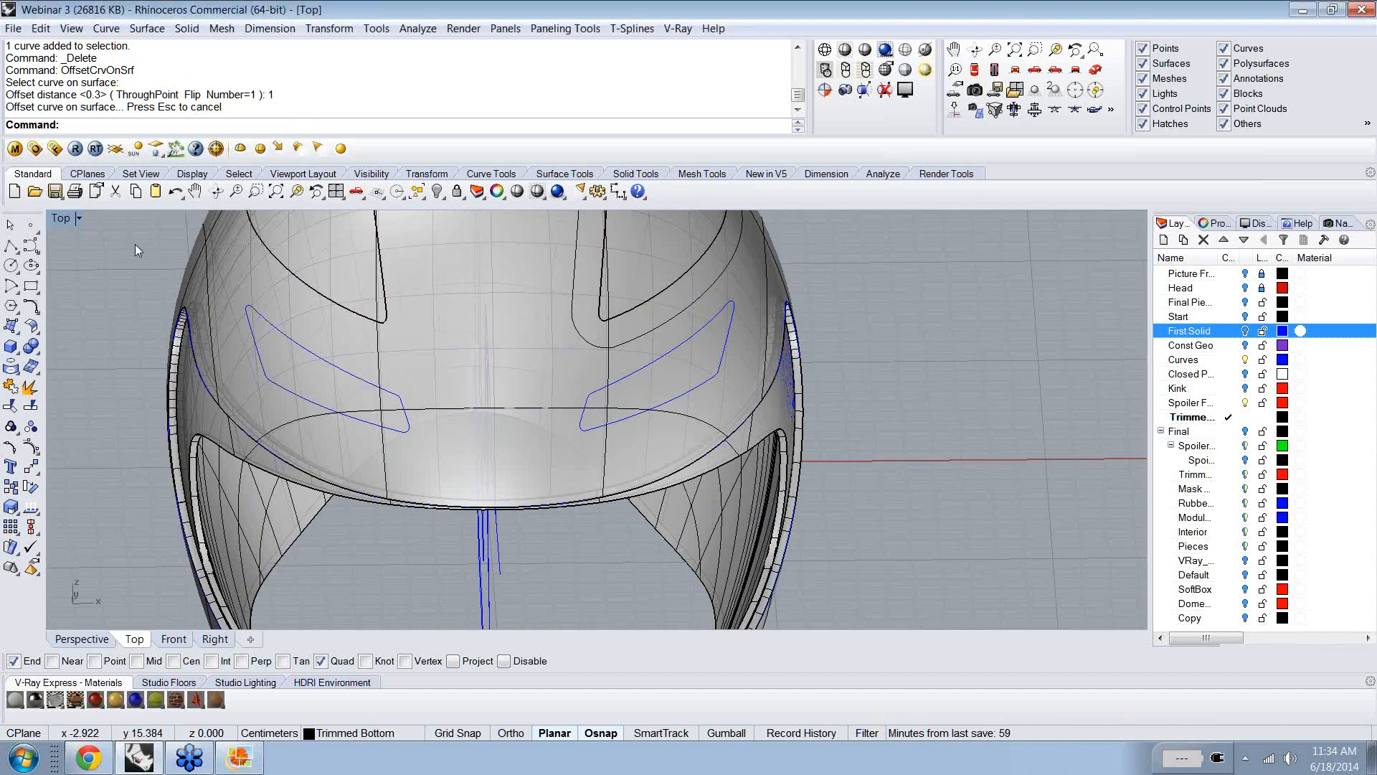
{"action": "right_click", "coordinate": [135, 245]}
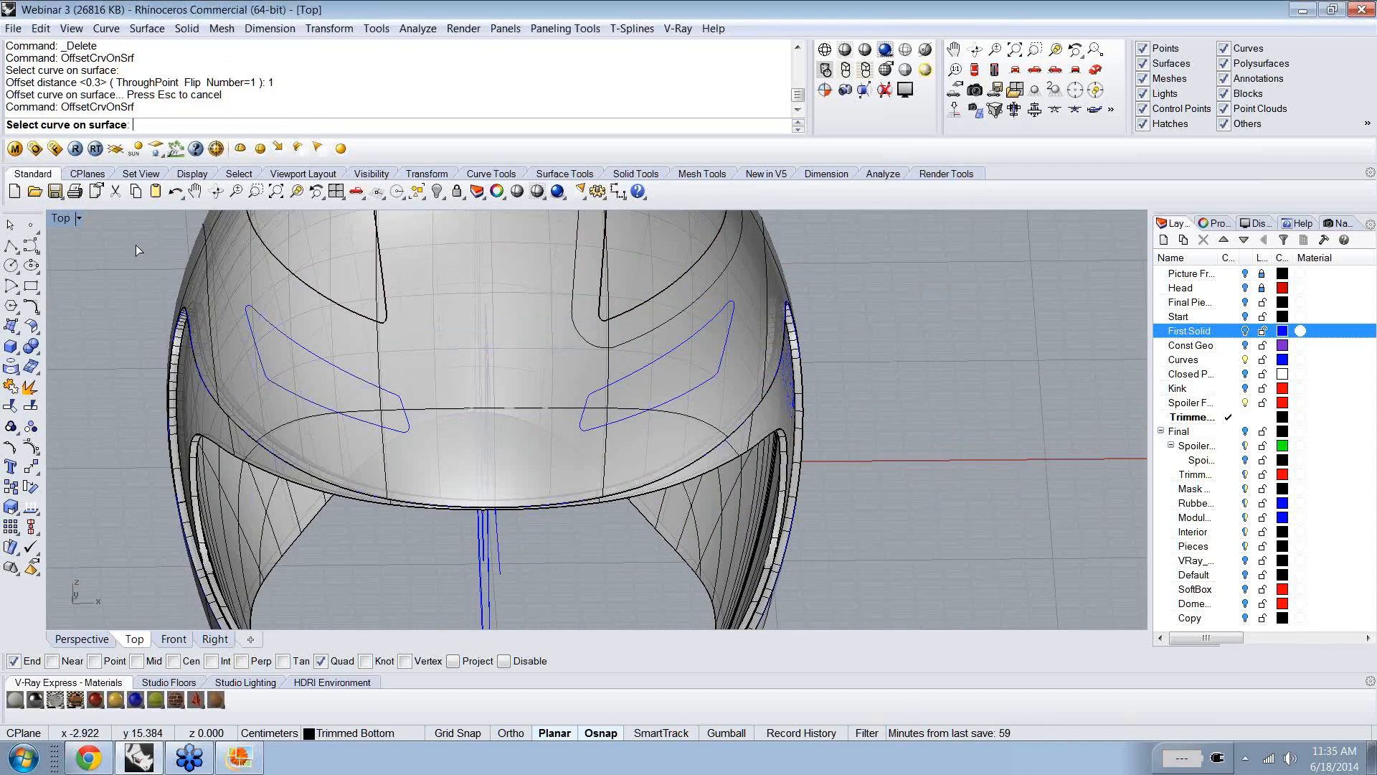
{"action": "left_click", "coordinate": [325, 302]}
{"action": "left_click", "coordinate": [384, 355]}
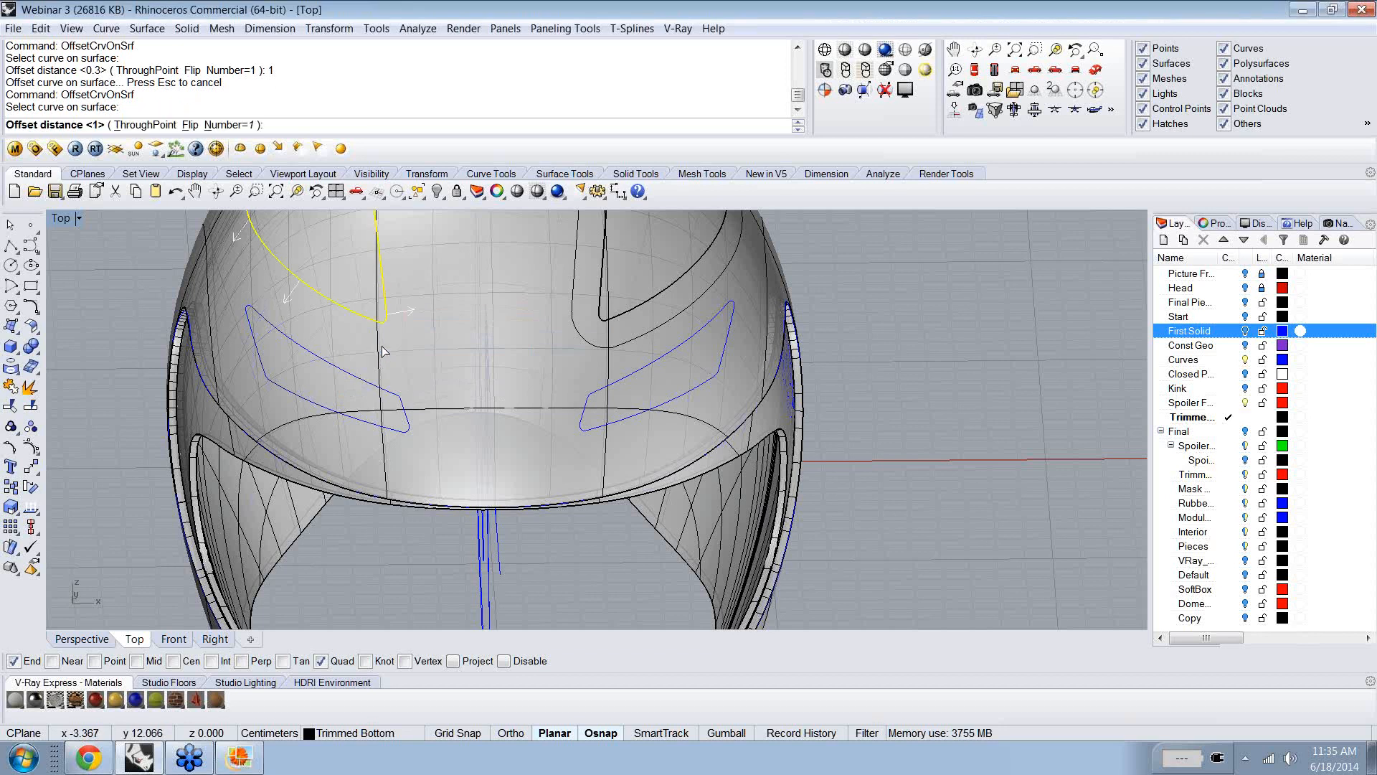
{"action": "right_click", "coordinate": [382, 347]}
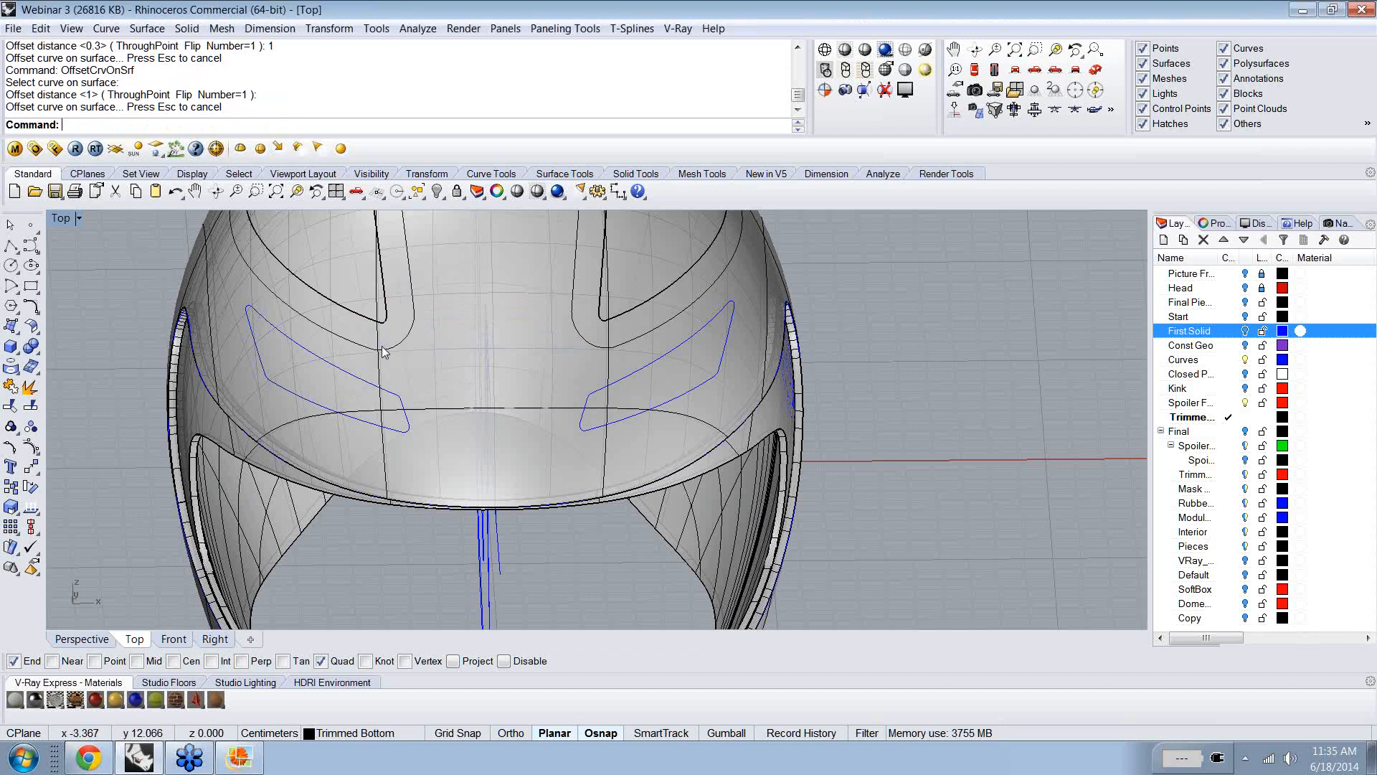
- Trim away the shell bands around both vent pieces, using the two 1 cm offset curves as cutting objects
{"action": "left_click", "coordinate": [383, 351]}
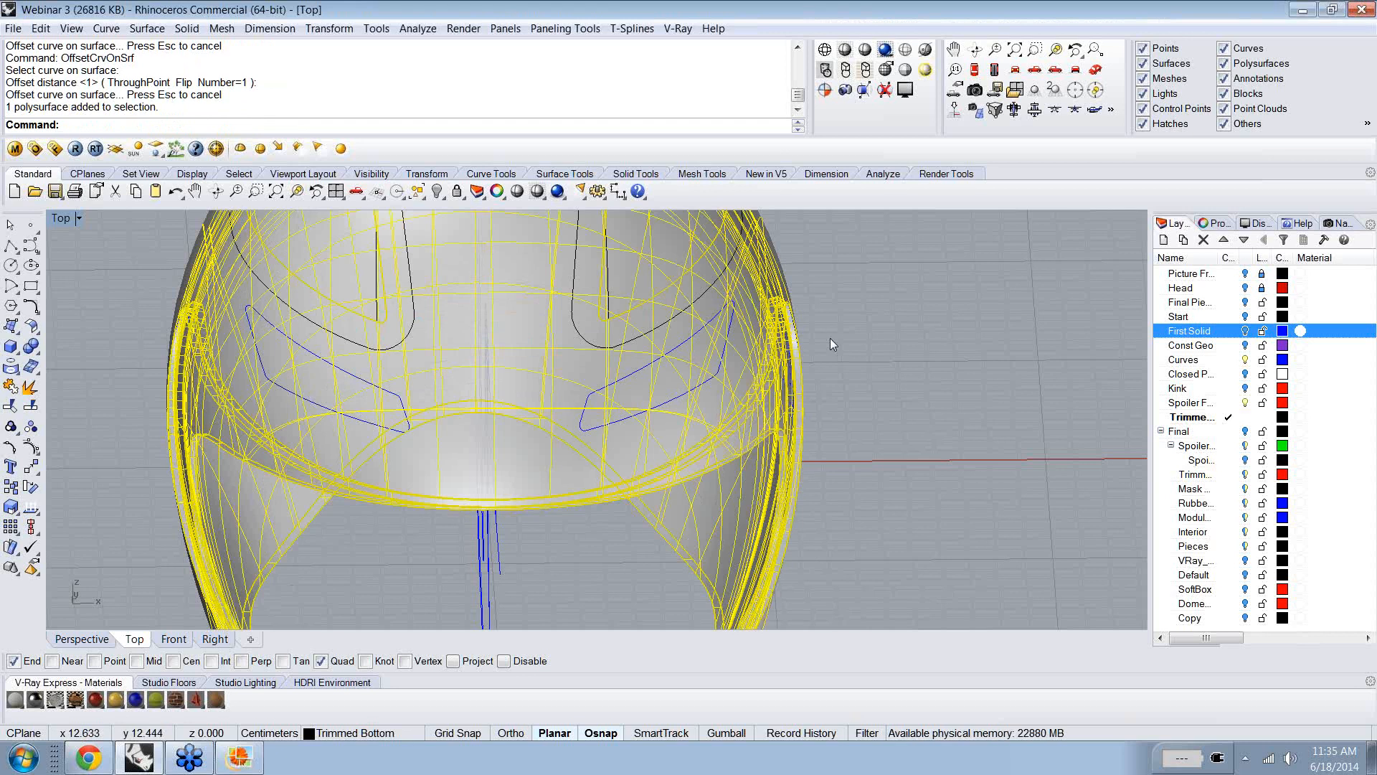
{"action": "left_click", "coordinate": [829, 338]}
{"action": "left_click", "coordinate": [709, 288]}
{"action": "left_click", "coordinate": [393, 346]}
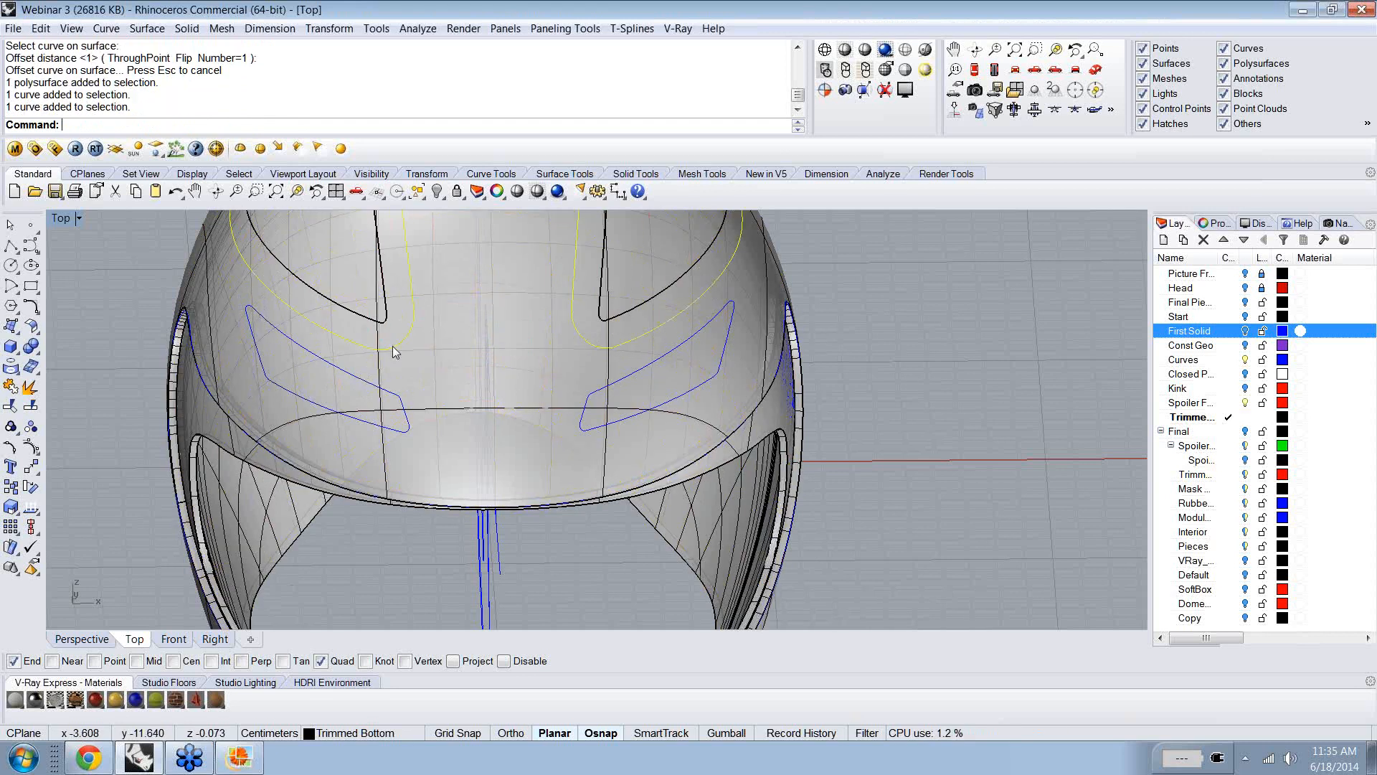
{"action": "type", "text": "trim"}
{"action": "key", "text": "Return"}
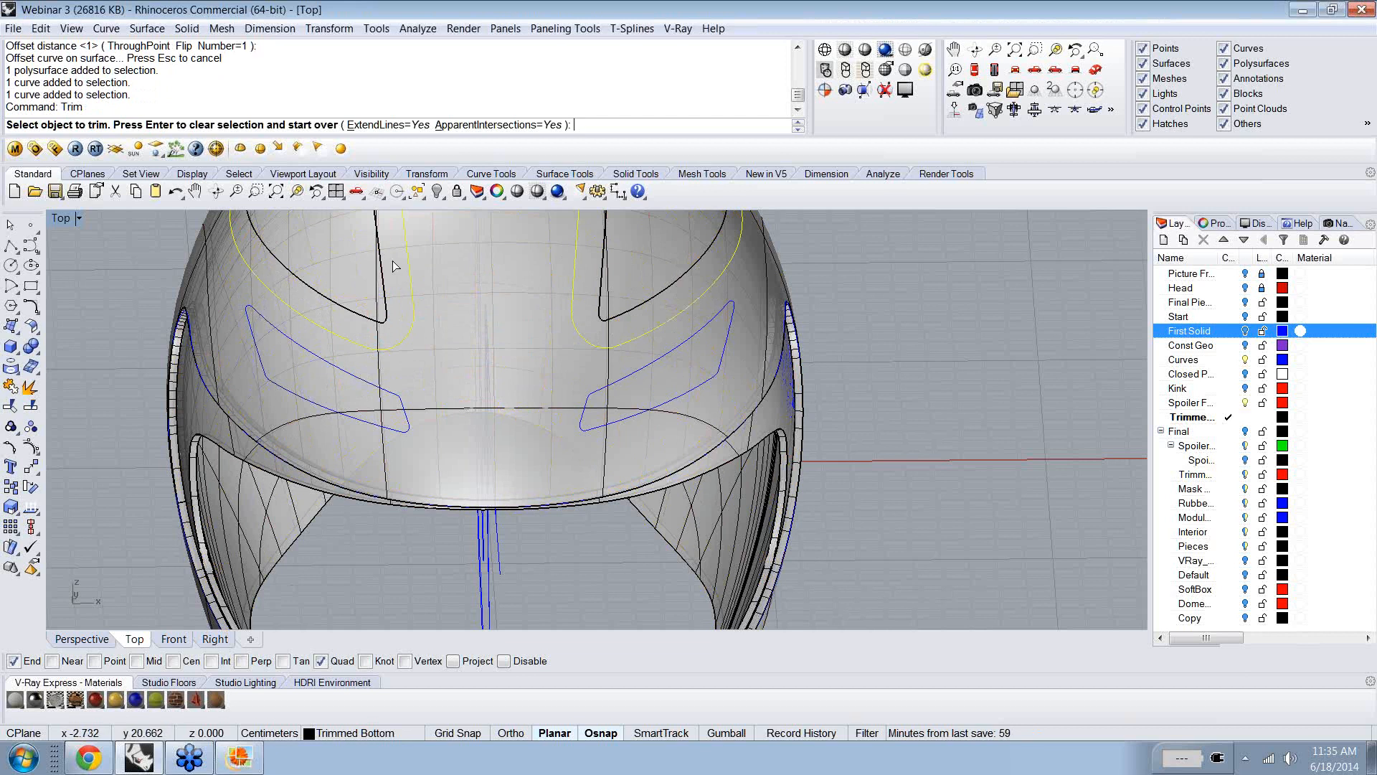
{"action": "right_click_drag", "start_coordinate": [400, 259], "coordinate": [568, 370], "text": "shift"}
{"action": "right_click_drag", "start_coordinate": [569, 369], "coordinate": [617, 320]}
{"action": "right_click_drag", "start_coordinate": [480, 290], "coordinate": [590, 294]}
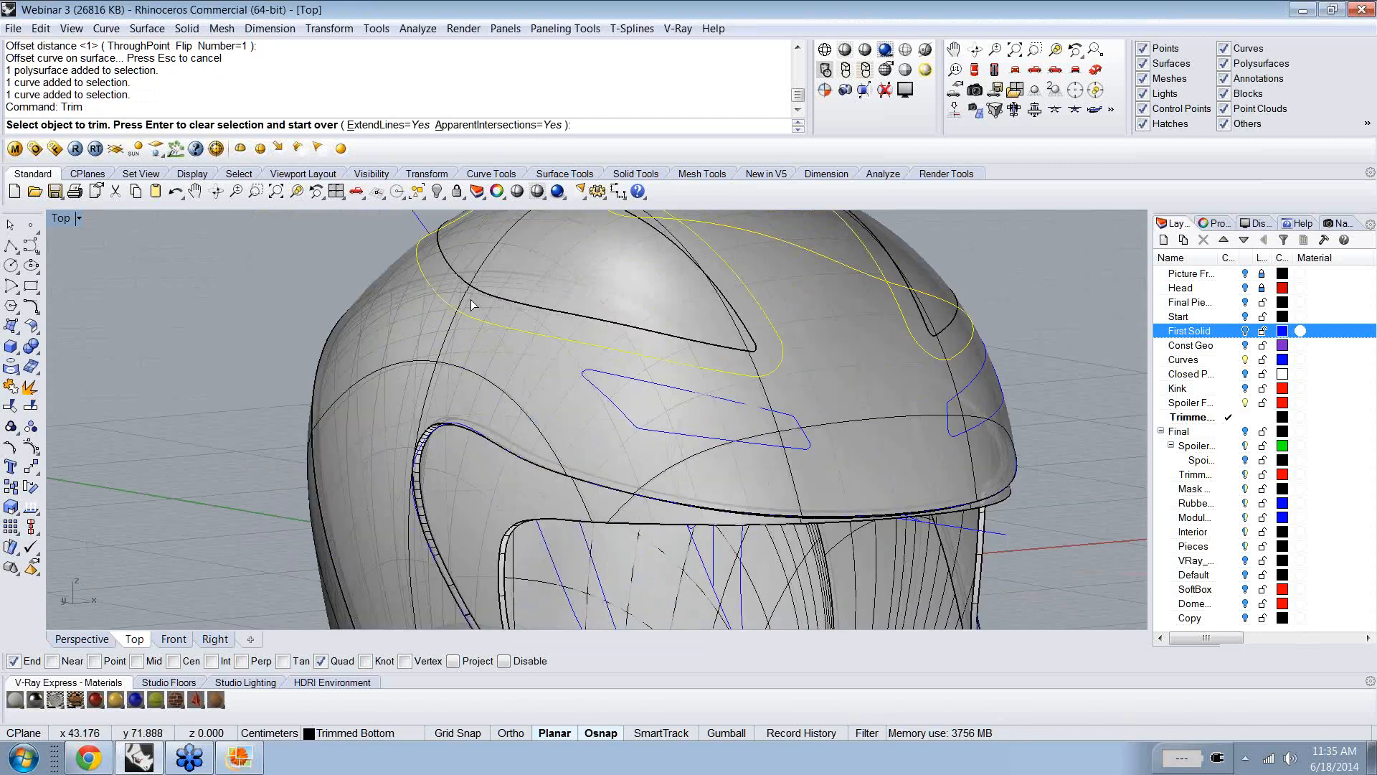
{"action": "left_click", "coordinate": [462, 298]}
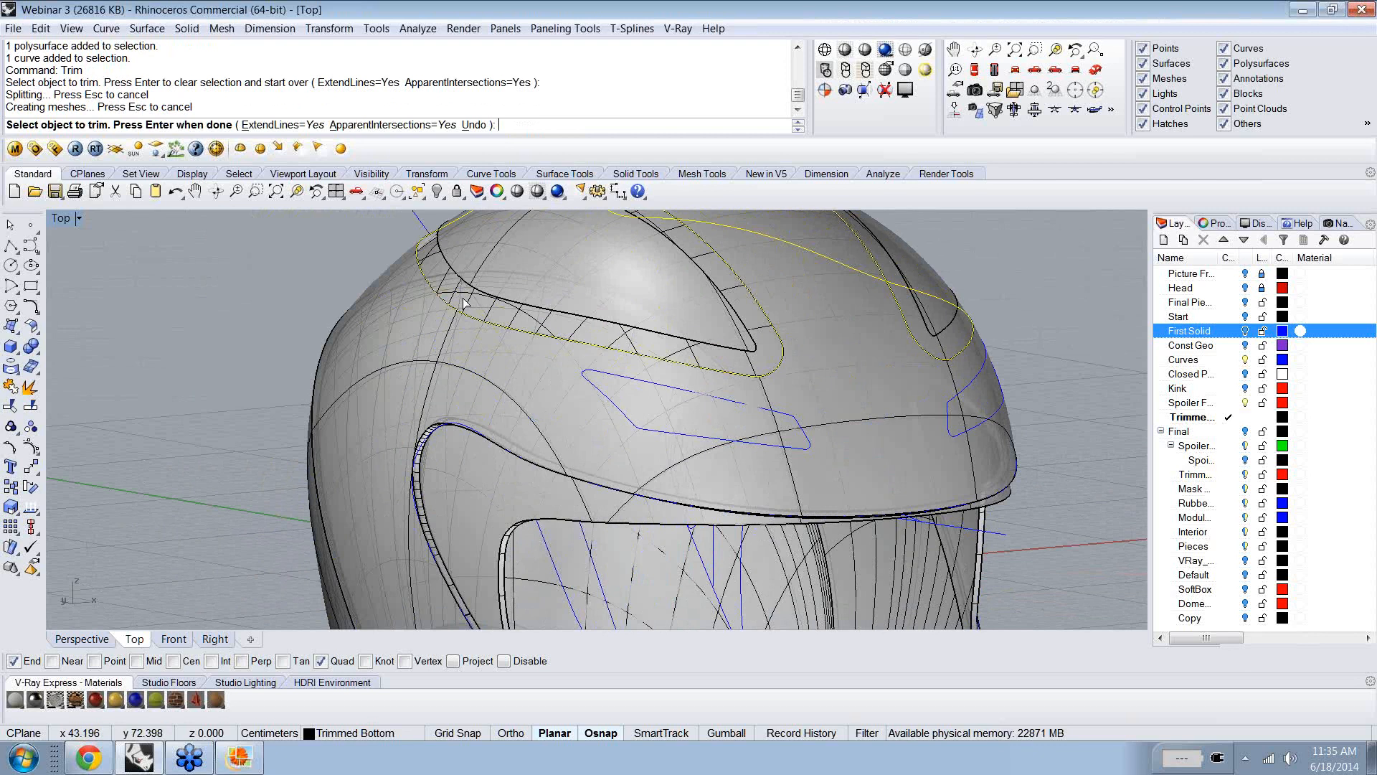
{"action": "right_click_drag", "start_coordinate": [463, 298], "coordinate": [891, 303]}
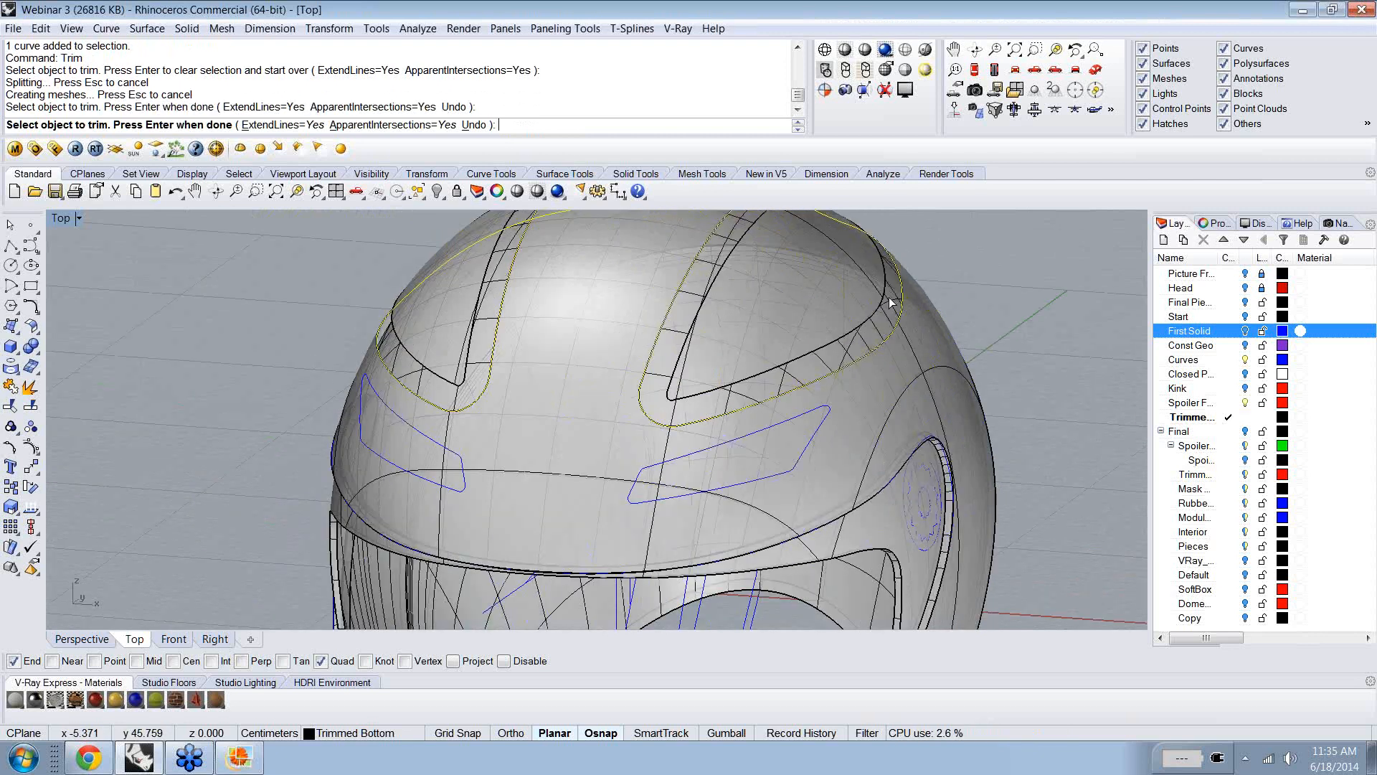
{"action": "key", "text": "Return"}
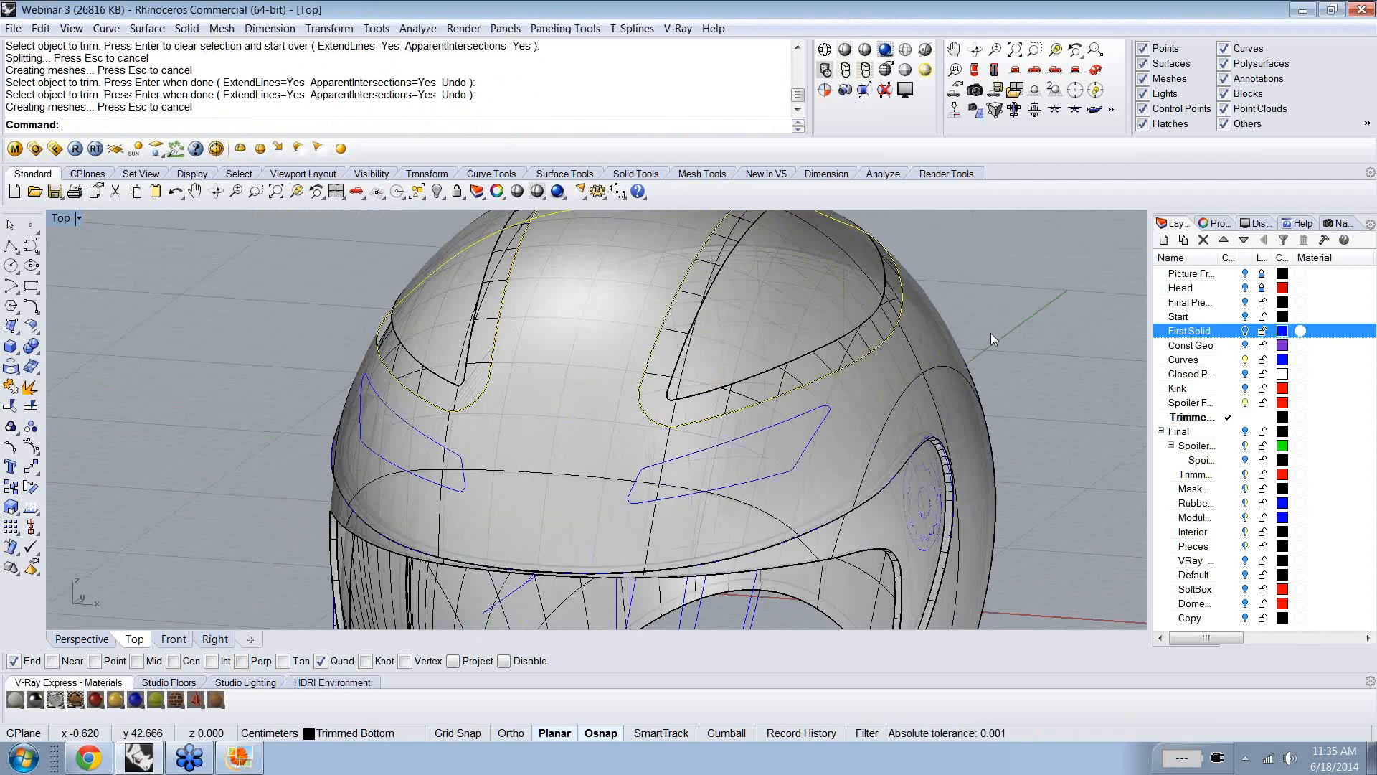
- Select both separated vent surfaces on the crown and set the viewport to the world Front view
{"action": "right_click_drag", "start_coordinate": [987, 333], "coordinate": [811, 336]}
{"action": "left_click", "coordinate": [725, 310]}
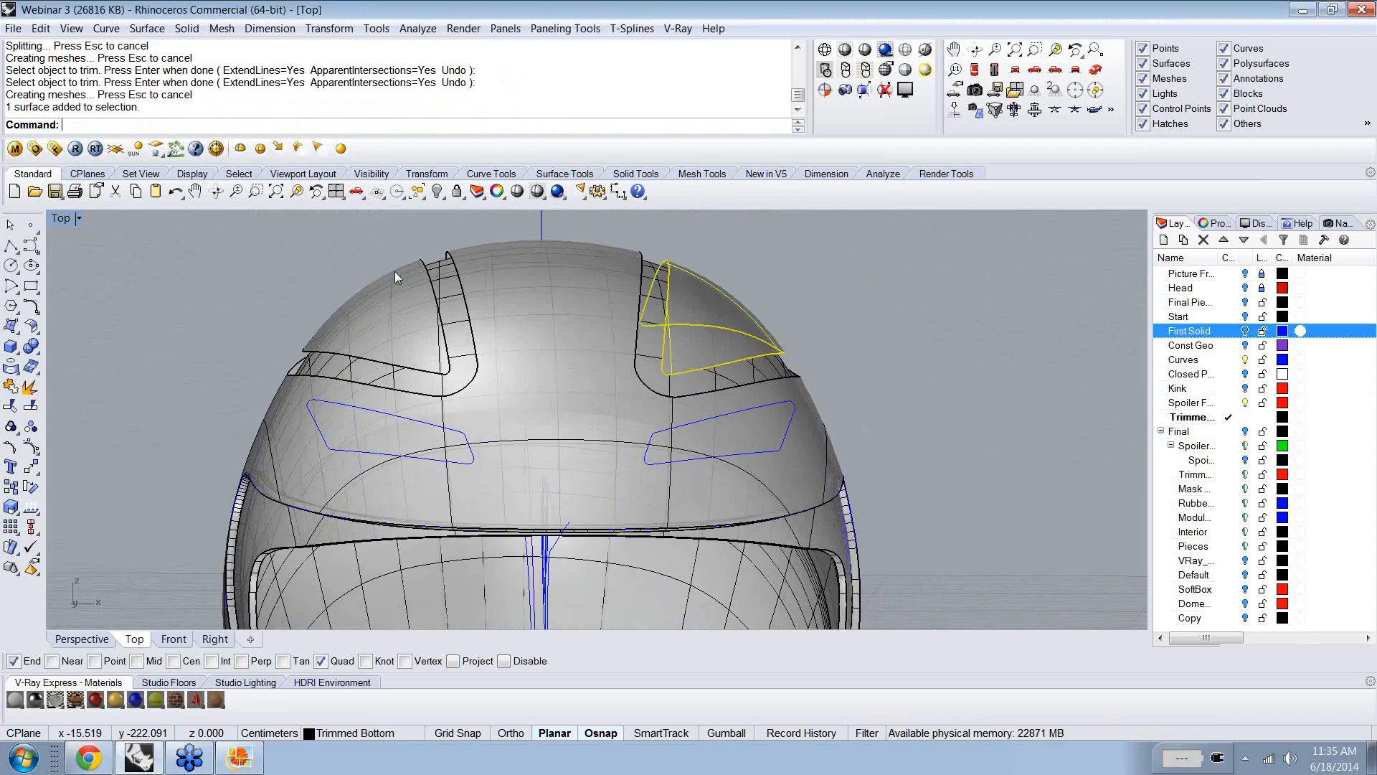
{"action": "left_click", "coordinate": [173, 638]}
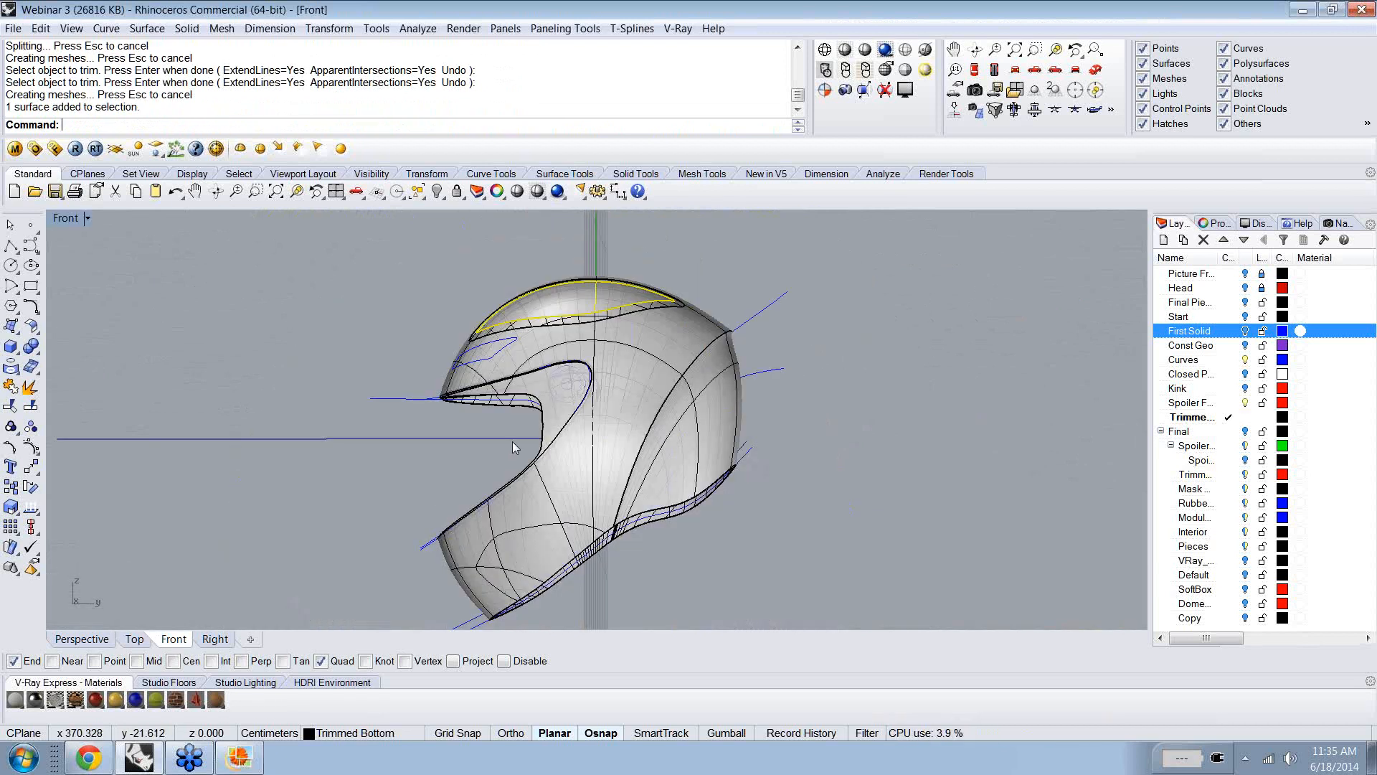
{"action": "type", "text": "Front"}
{"action": "key", "text": "Return"}
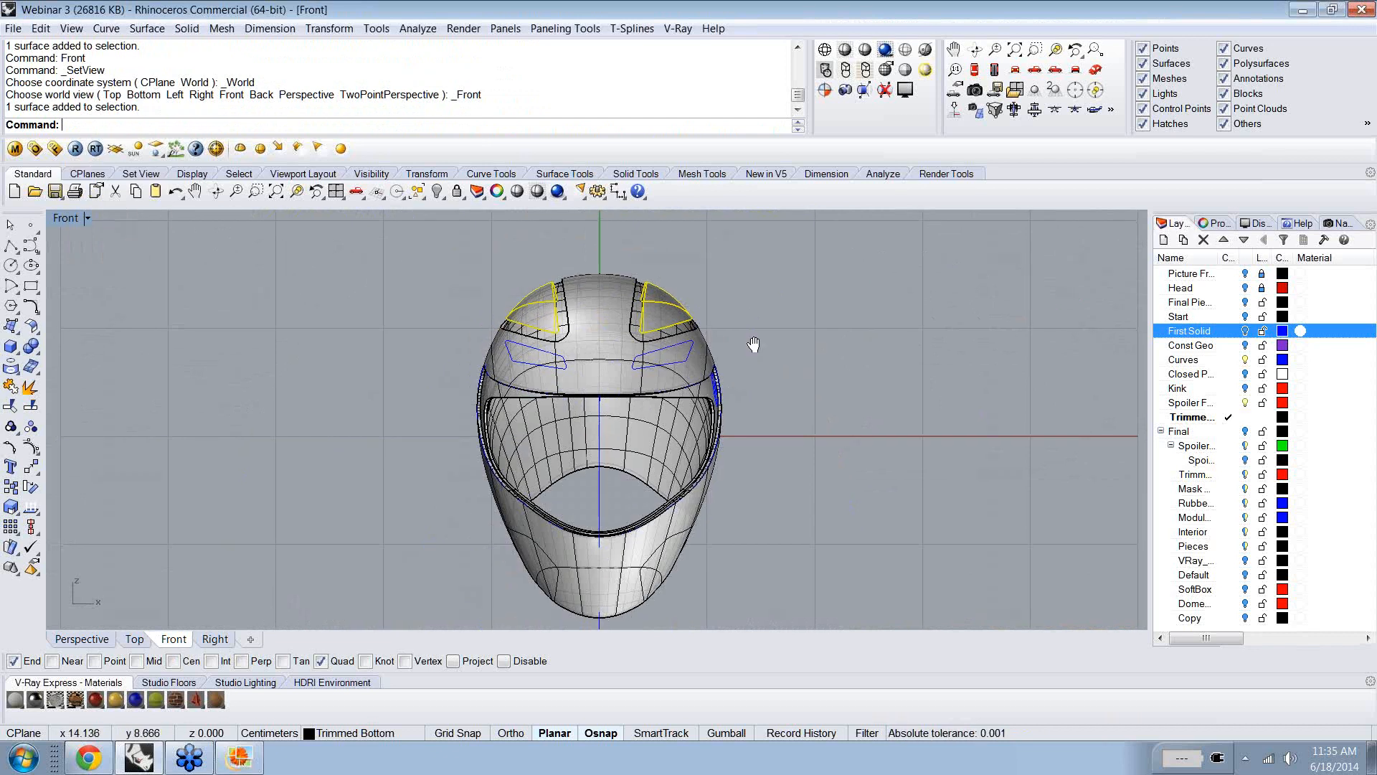
- Try offsetting both vent surfaces 0.4 cm to both sides as solids with OffsetSrf, and undo the offset
{"action": "scroll", "coordinate": [769, 316], "scroll_direction": "up", "scroll_amount": 3}
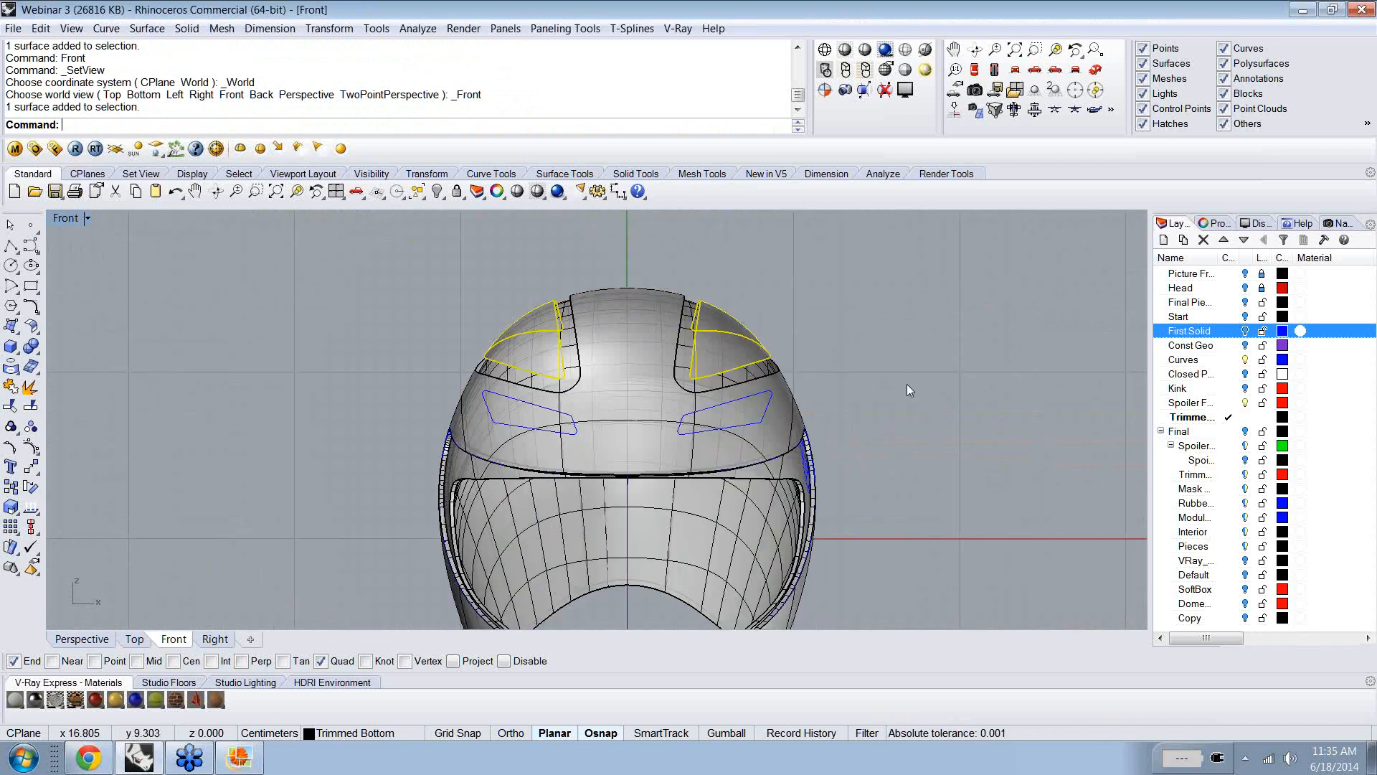
{"action": "type", "text": "OffsetSrf"}
{"action": "key", "text": "Return"}
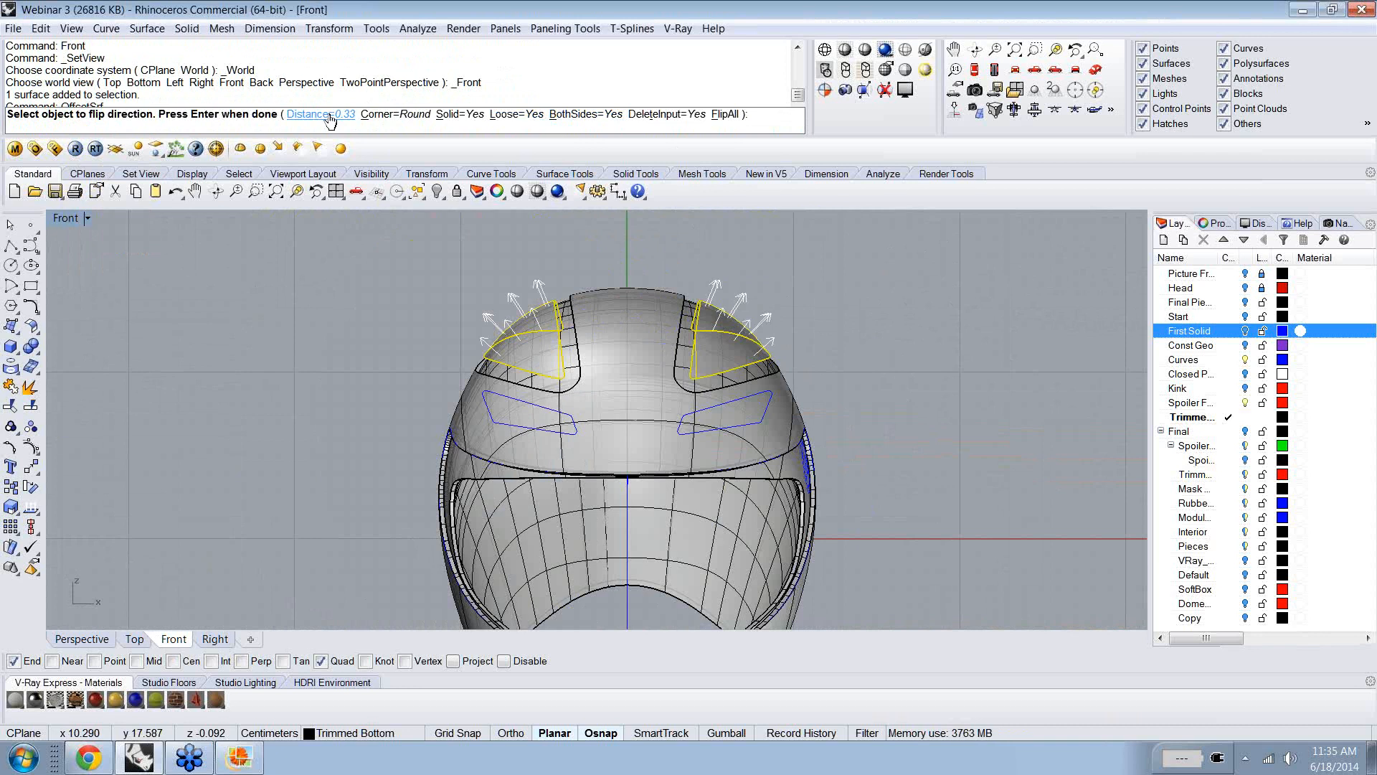
{"action": "left_click", "coordinate": [324, 114]}
{"action": "type", "text": ".4"}
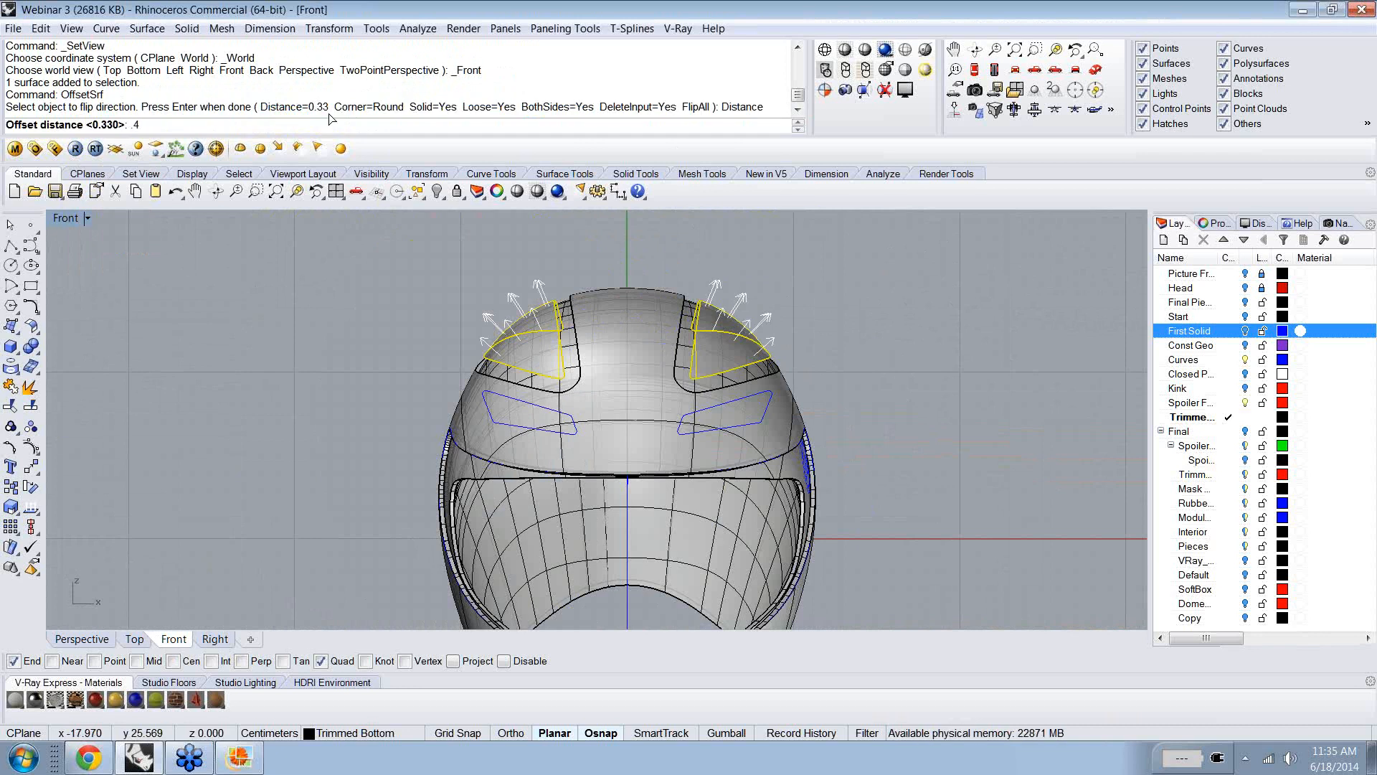
{"action": "key", "text": "Return"}
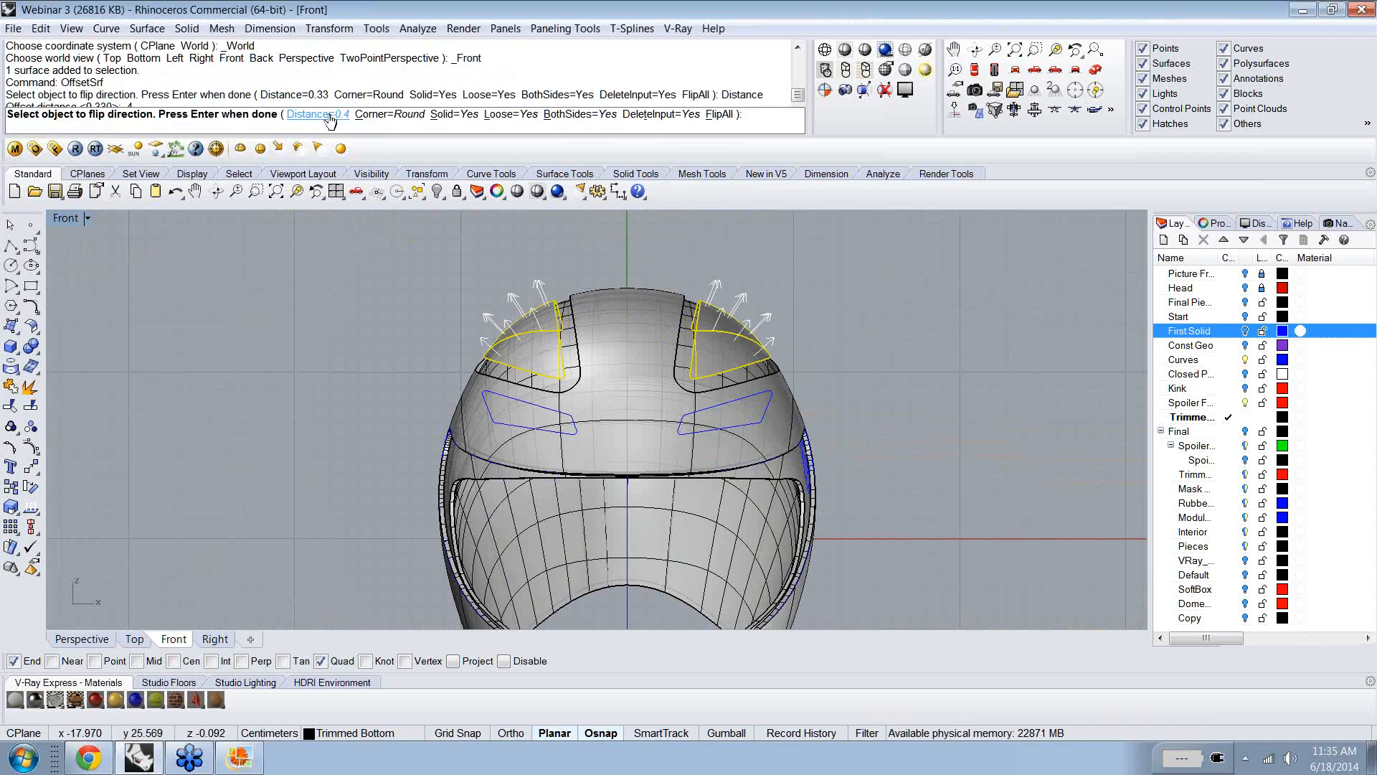
{"action": "key", "text": "Return"}
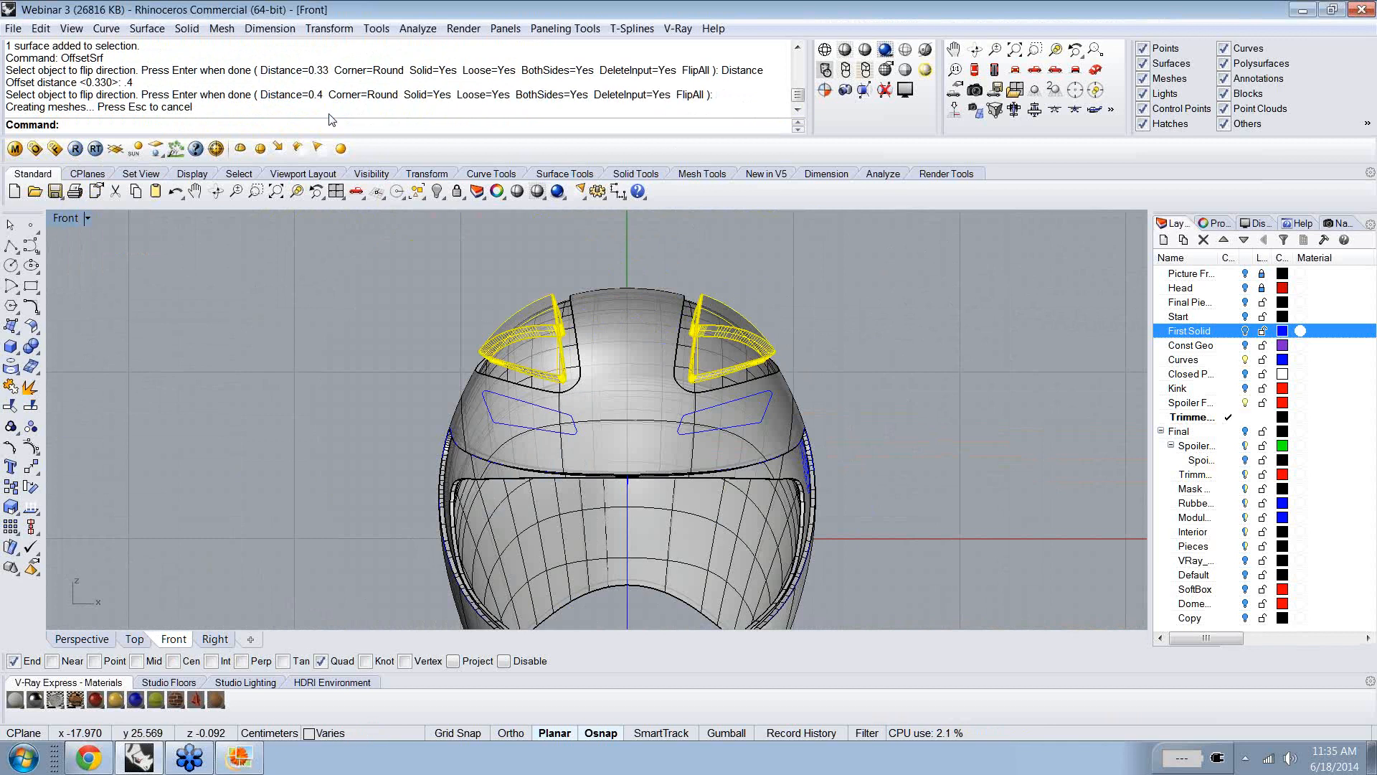
{"action": "key", "text": "ctrl+z"}
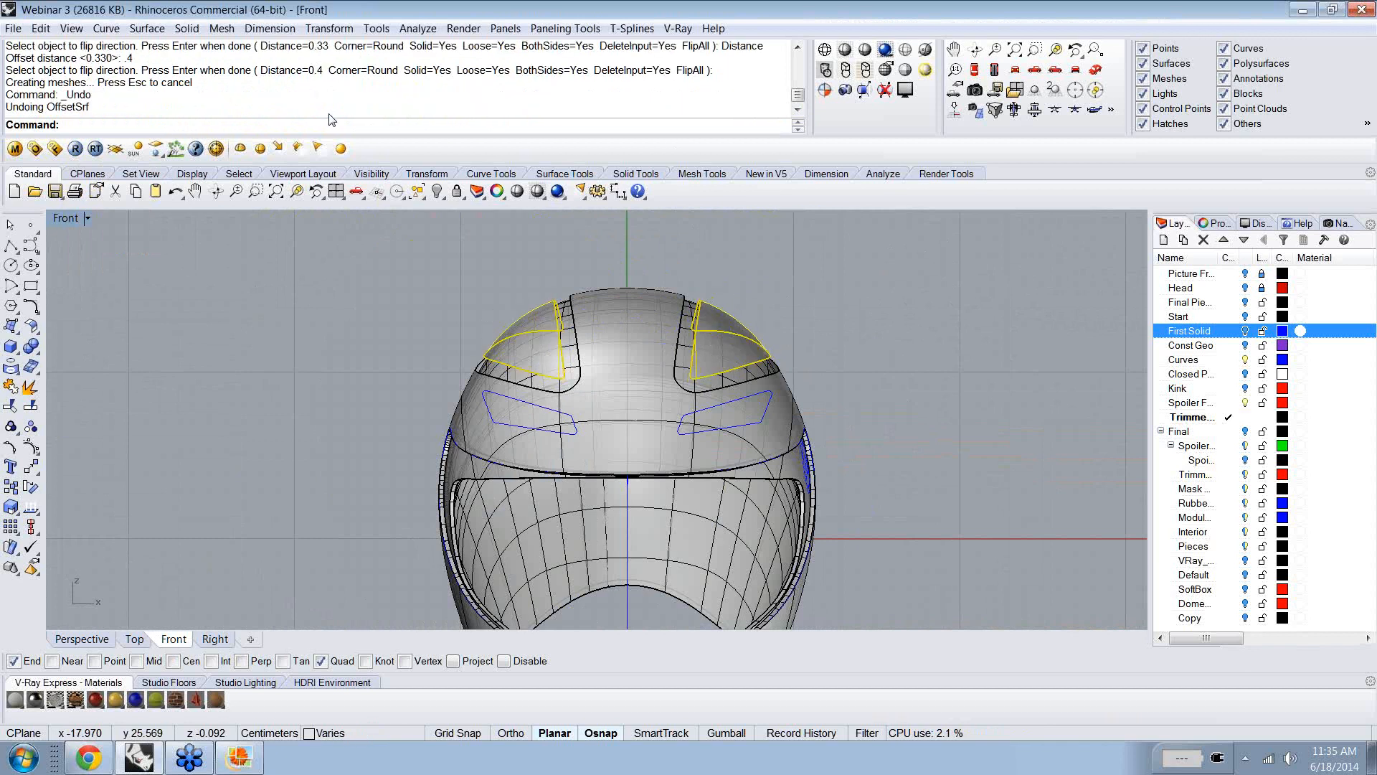
- Offset both vent surfaces 0.4 cm to both sides with OffsetSrf, setting DeleteInput and Solid to No
{"action": "key", "text": "Return"}
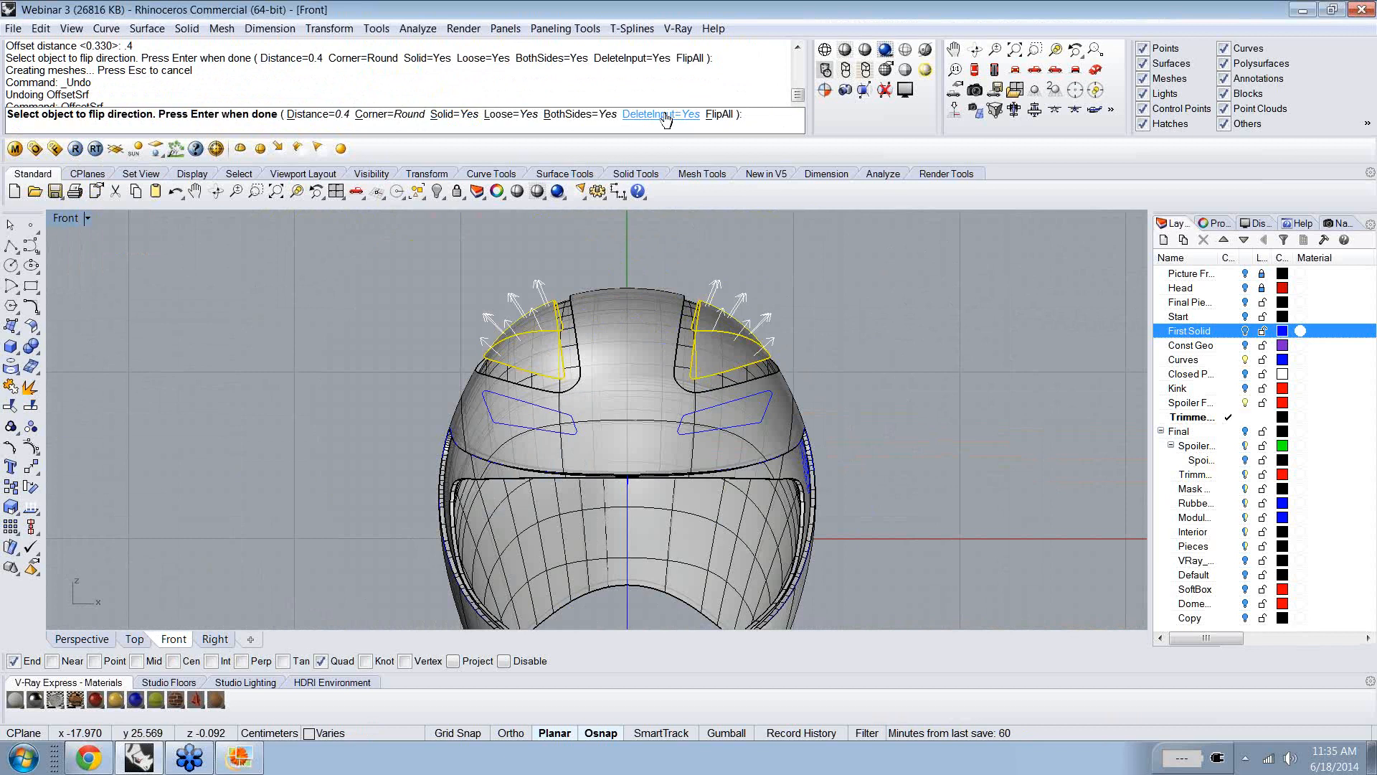
{"action": "left_click", "coordinate": [667, 115]}
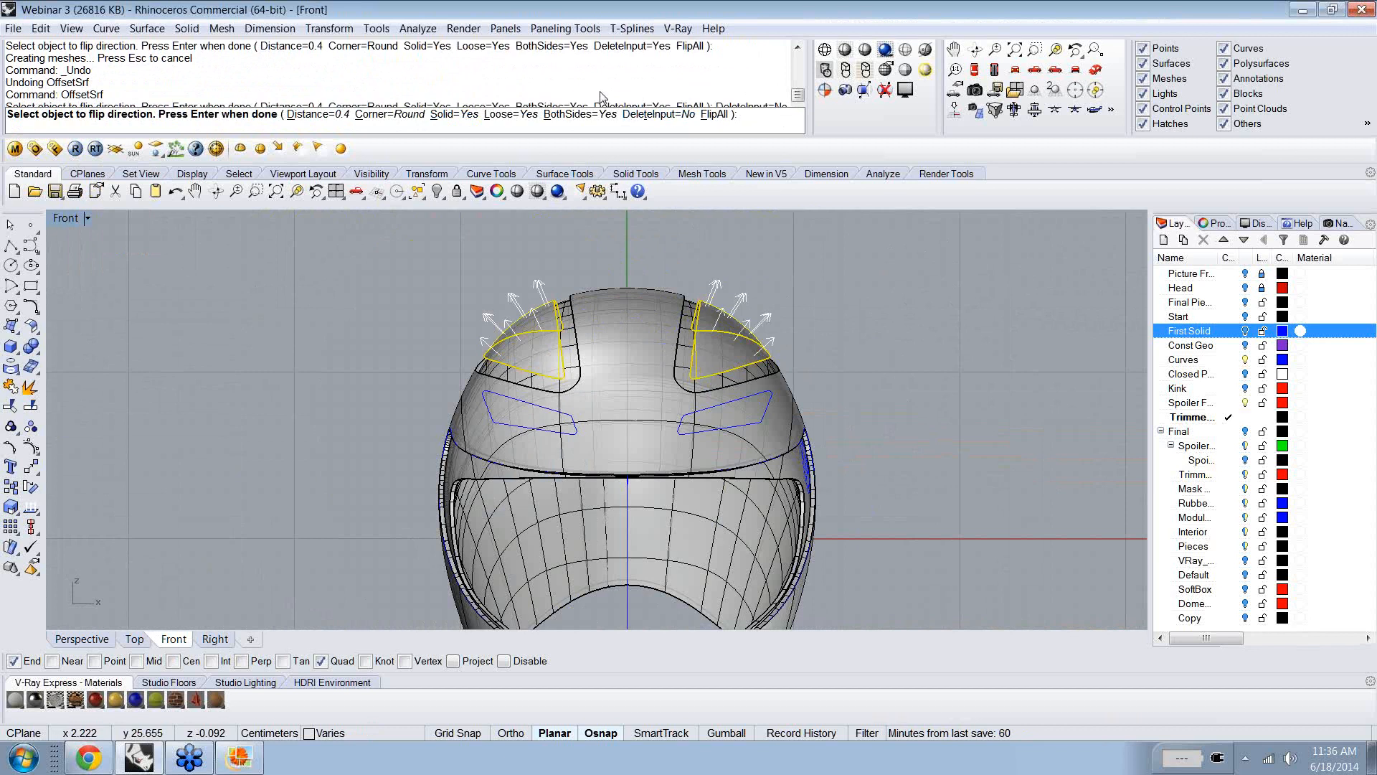
{"action": "left_click", "coordinate": [443, 114]}
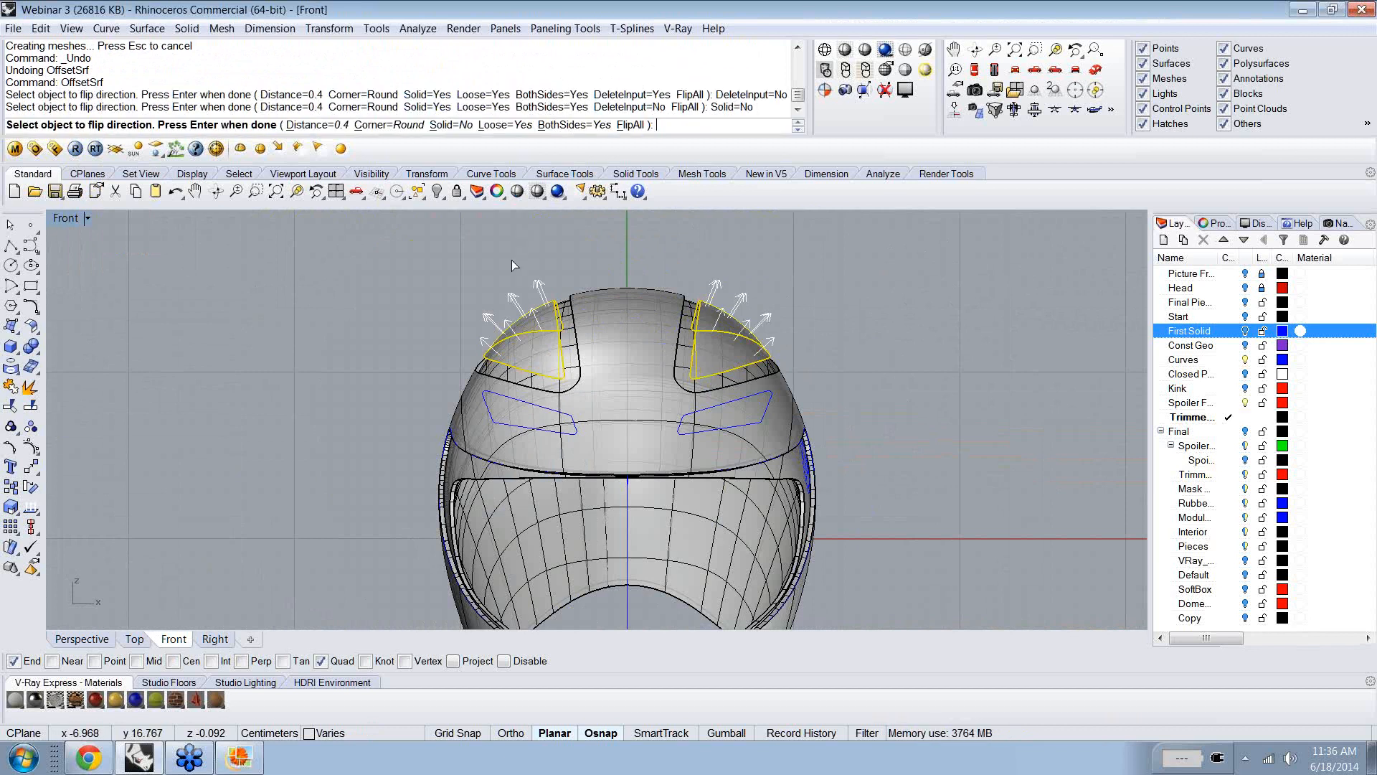
{"action": "key", "text": "Return"}
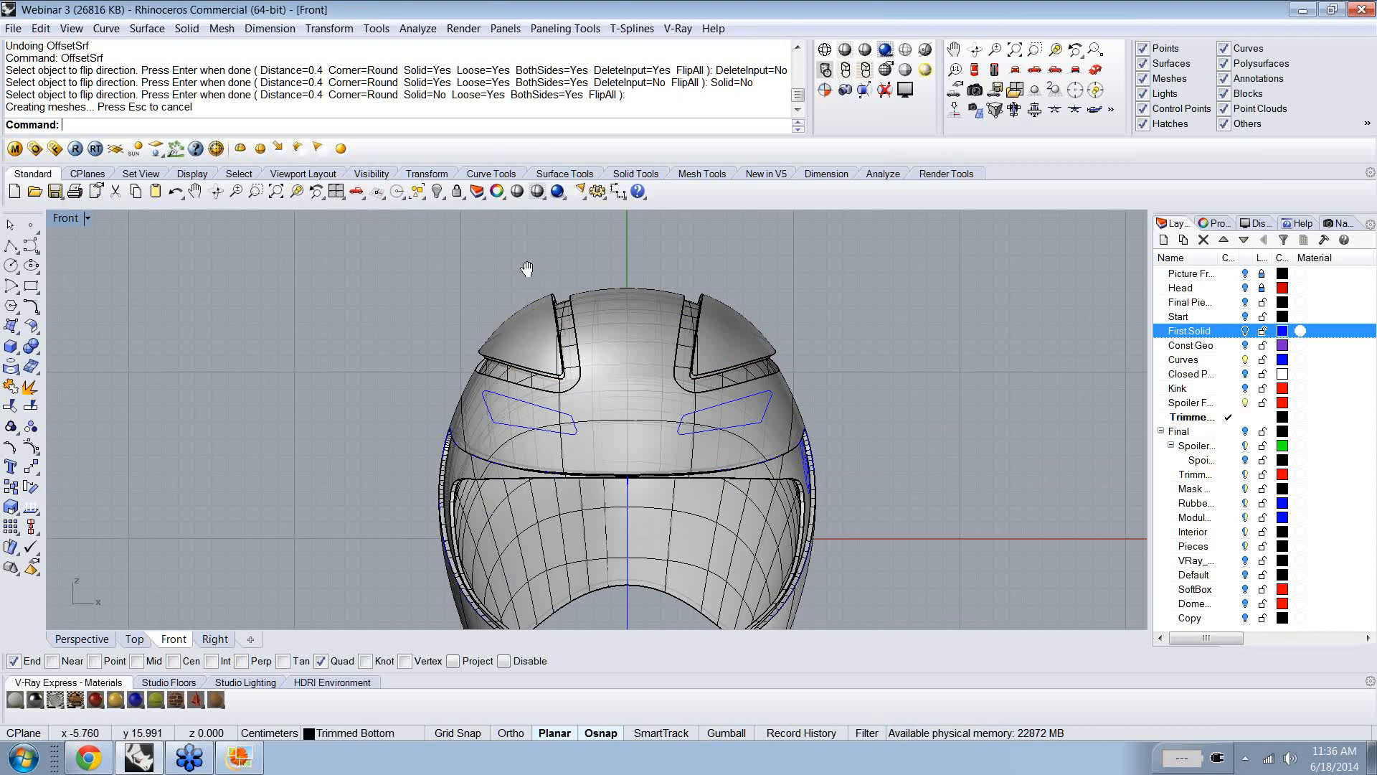
- Examine how the offset vent surfaces sit against the helmet crown from the front and from the right side
{"action": "mouse_move", "coordinate": [527, 269]}
{"action": "right_mouse_down"}
{"action": "mouse_move", "coordinate": [512, 267]}
{"action": "mouse_move", "coordinate": [522, 263]}
{"action": "right_mouse_up"}
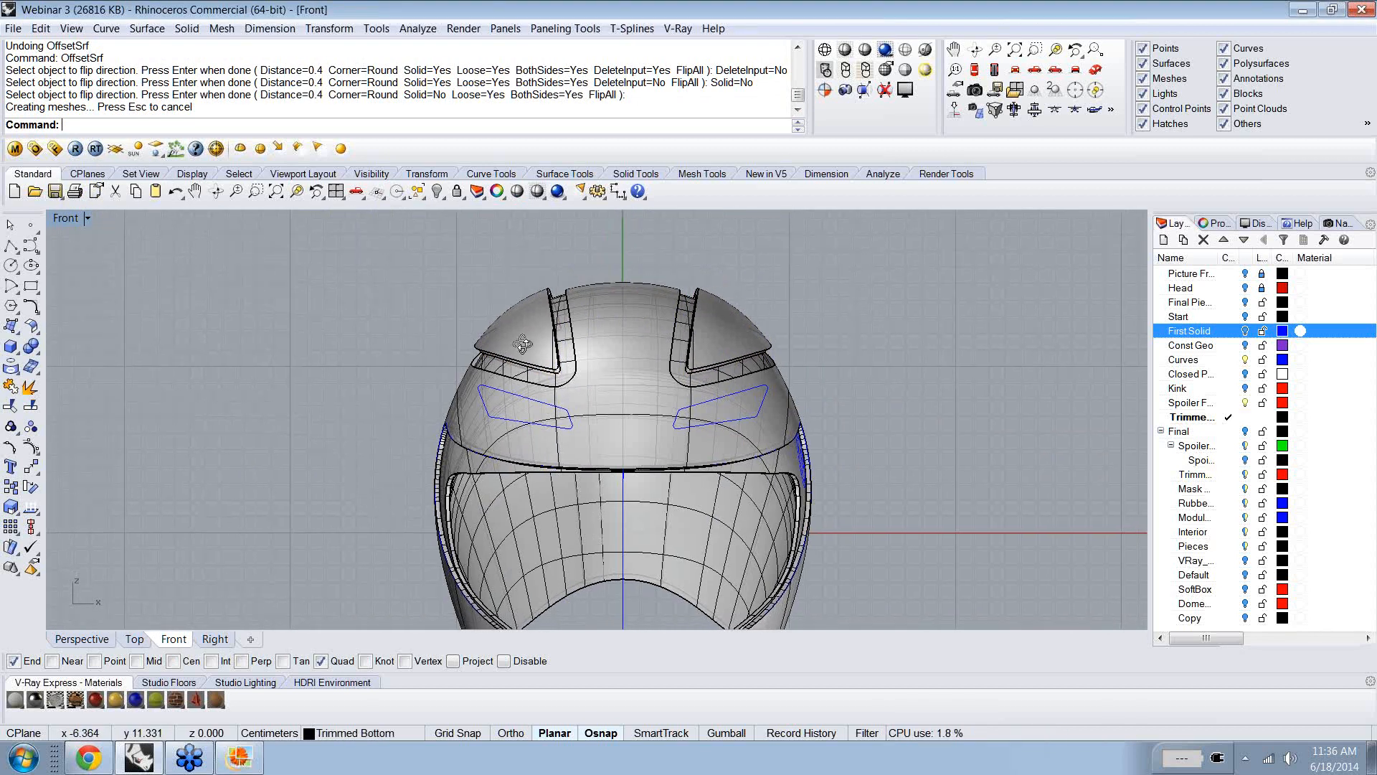
{"action": "right_click_drag", "start_coordinate": [523, 345], "coordinate": [463, 323], "text": "ctrl+shift"}
{"action": "left_click", "coordinate": [241, 761]}
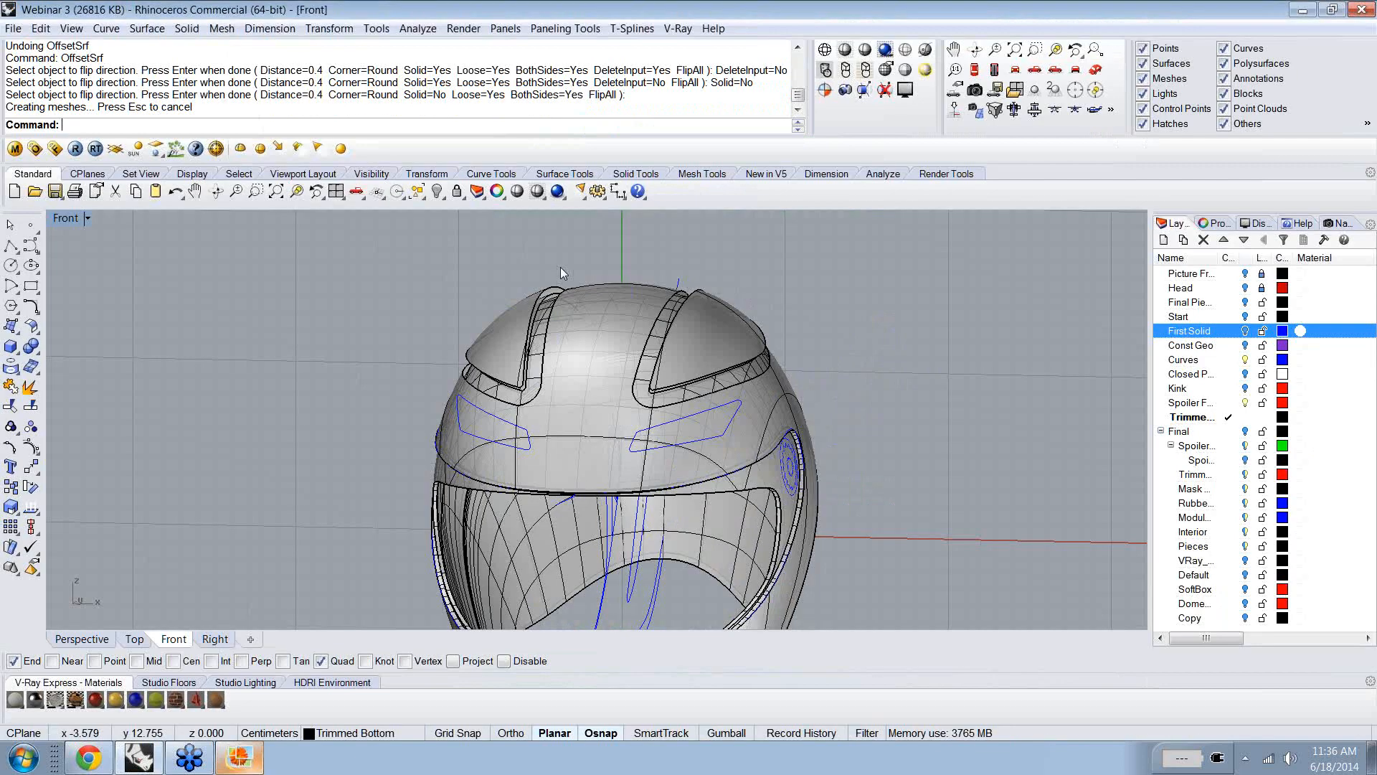
{"action": "right_click_drag", "start_coordinate": [652, 227], "coordinate": [563, 318]}
{"action": "scroll", "coordinate": [565, 320], "scroll_direction": "up", "scroll_amount": 6}
{"action": "right_click_drag", "start_coordinate": [587, 270], "coordinate": [664, 419]}
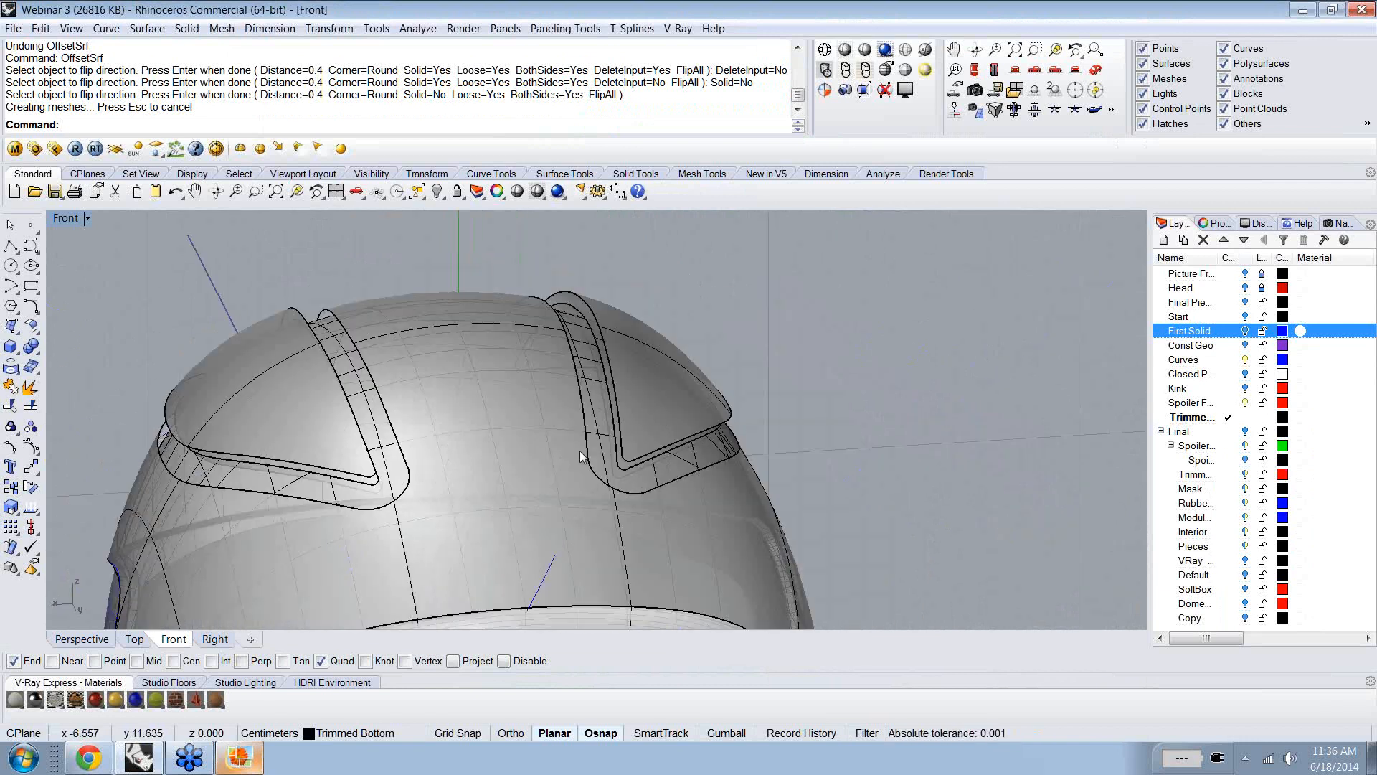
{"action": "left_click", "coordinate": [214, 639]}
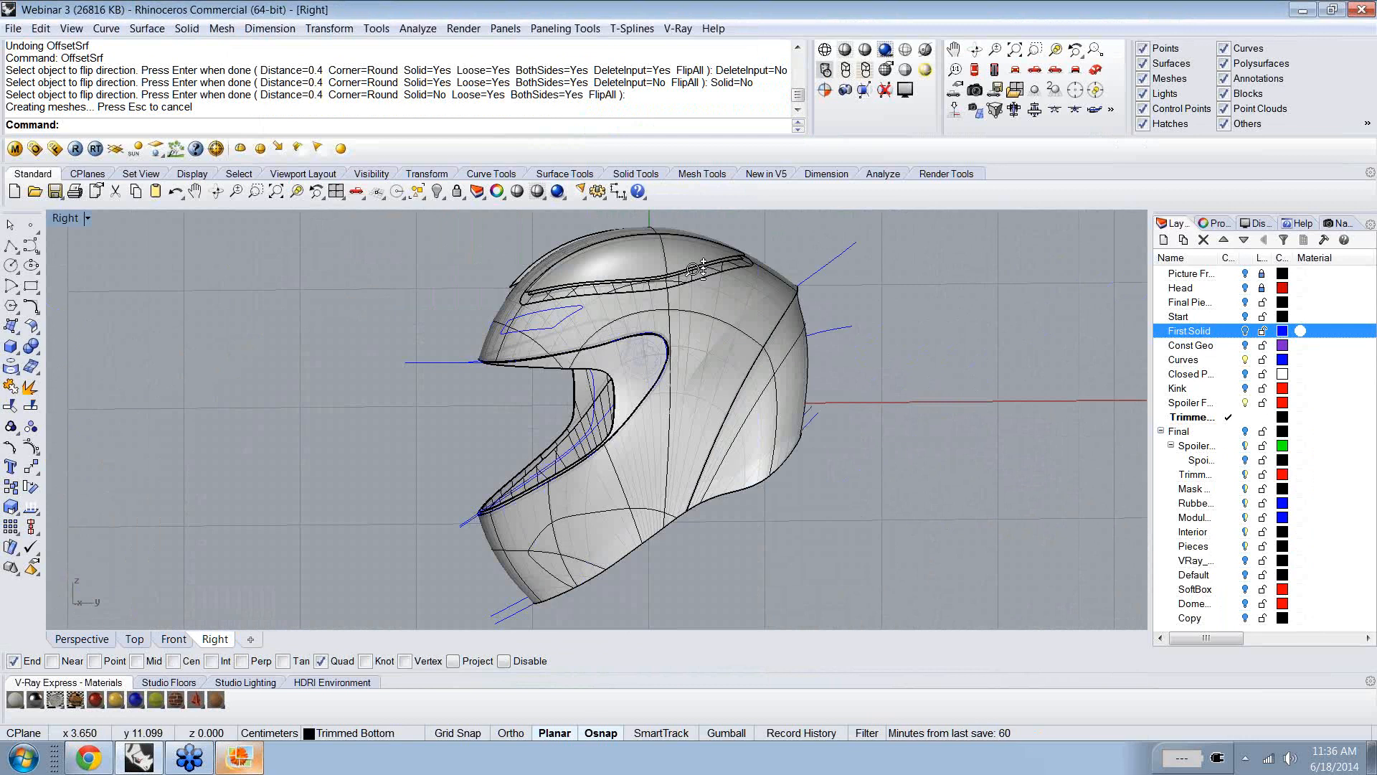
{"action": "scroll", "coordinate": [700, 269], "scroll_direction": "up", "scroll_amount": 1}
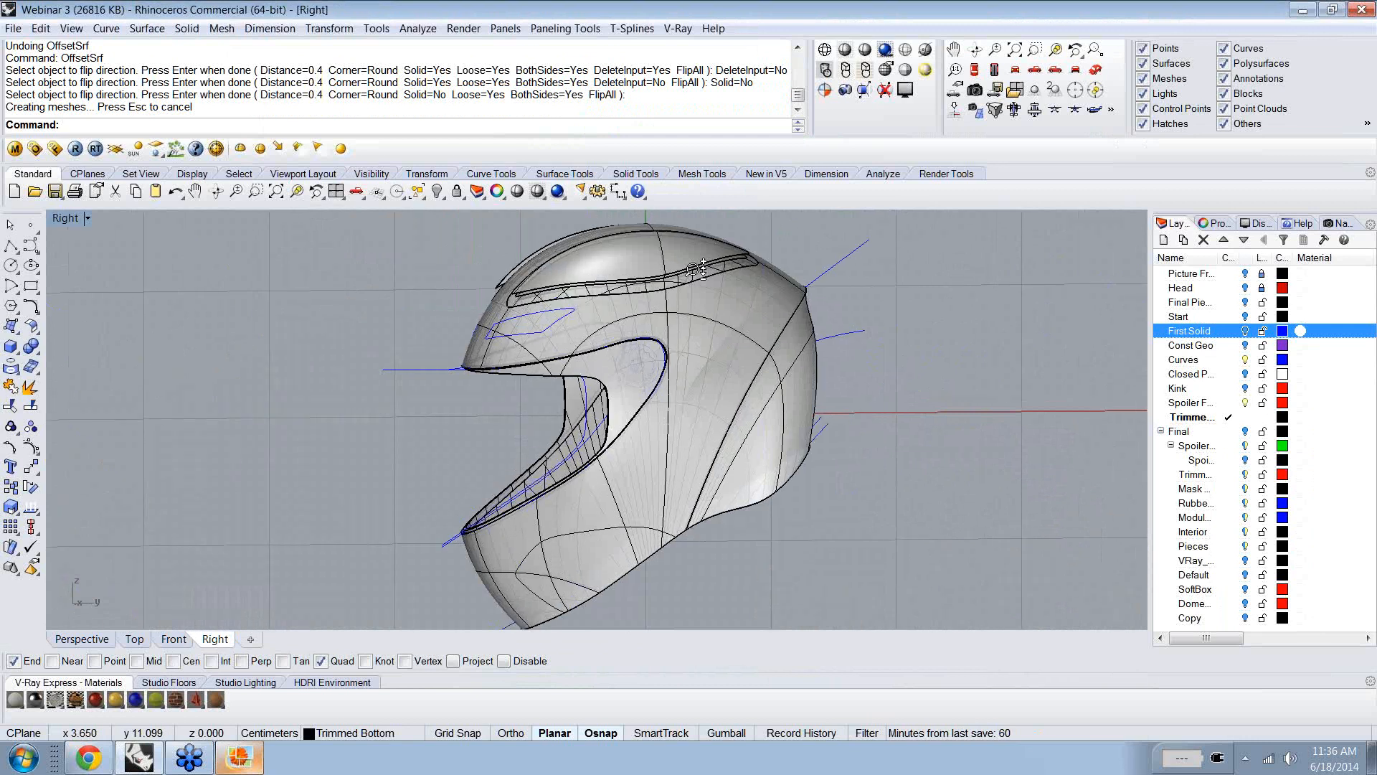
{"action": "scroll", "coordinate": [699, 269], "scroll_direction": "up", "scroll_amount": 8}
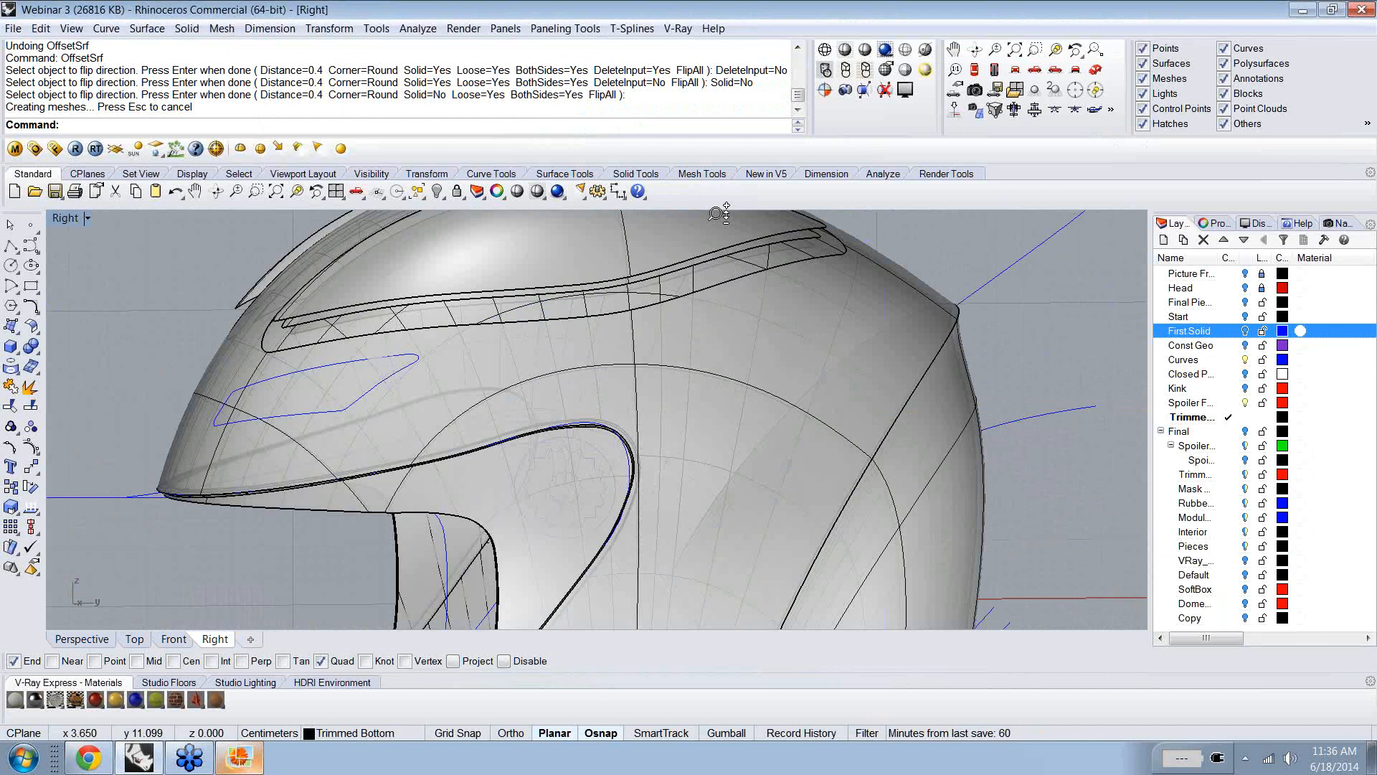
- Bend the rear half of the left-hand vent's outer offset surface slightly toward the shell, with the spine running from mid-vent to the rear tip
{"action": "right_click_drag", "start_coordinate": [718, 214], "coordinate": [835, 305], "text": "ctrl+shift"}
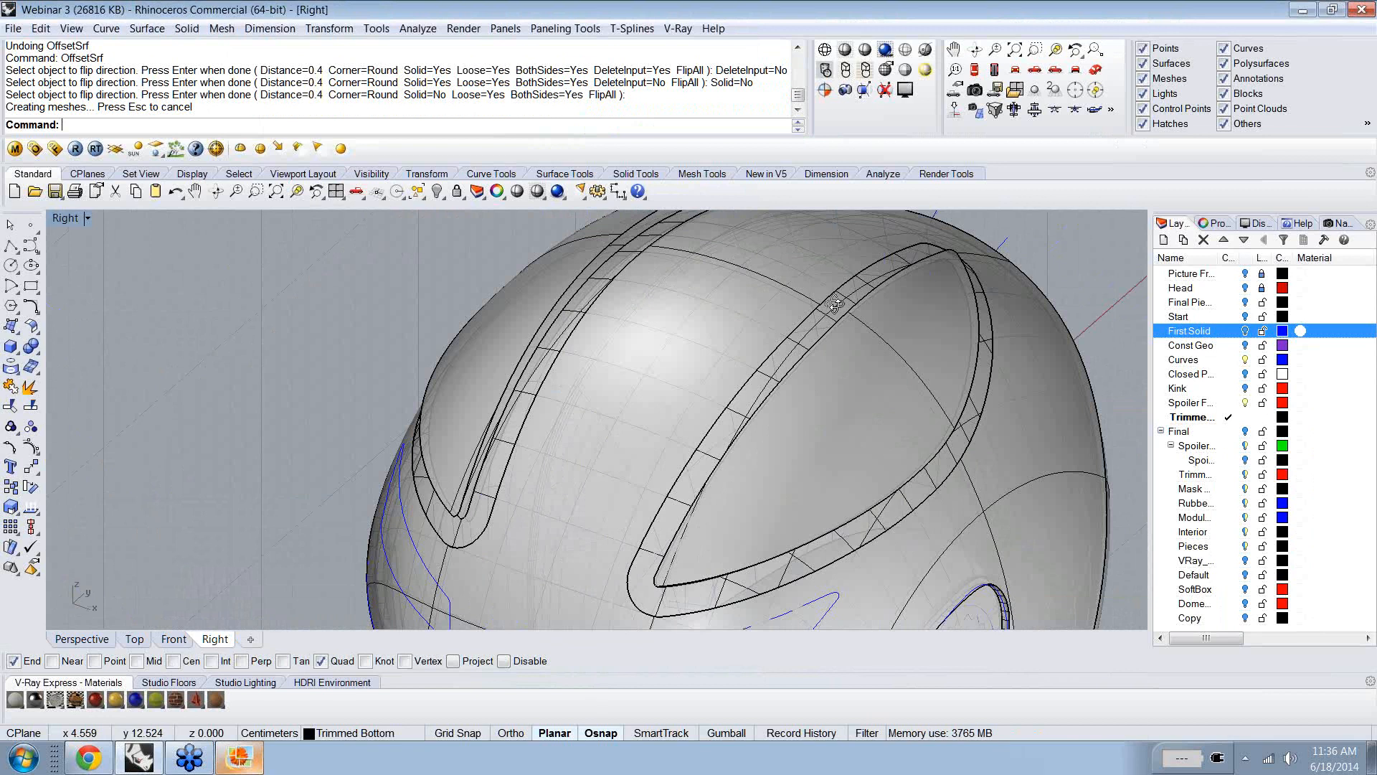
{"action": "right_click_drag", "start_coordinate": [835, 305], "coordinate": [673, 312], "text": "ctrl+shift"}
{"action": "type", "text": "Bend"}
{"action": "key", "text": "Return"}
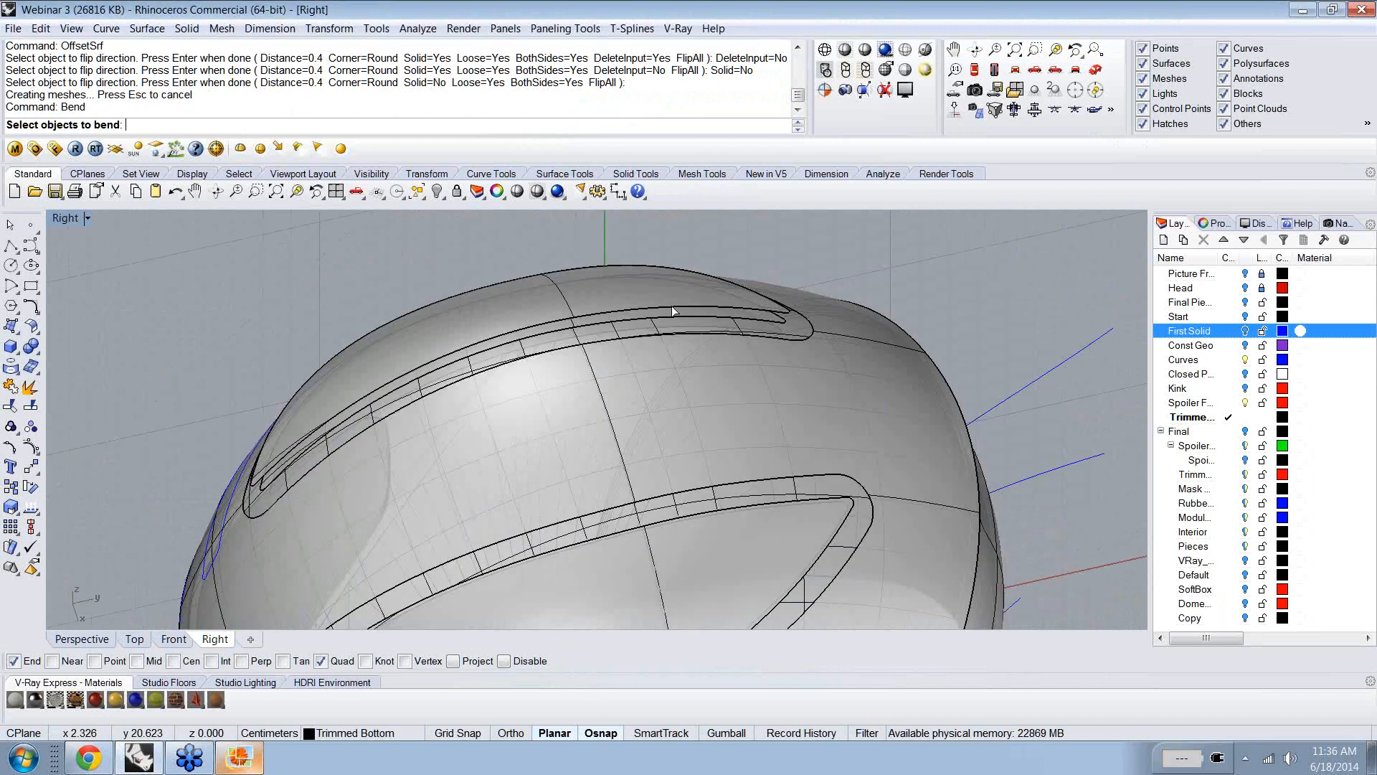
{"action": "left_click", "coordinate": [673, 311]}
{"action": "key", "text": "Return"}
{"action": "left_click", "coordinate": [524, 328]}
{"action": "left_click", "coordinate": [787, 312]}
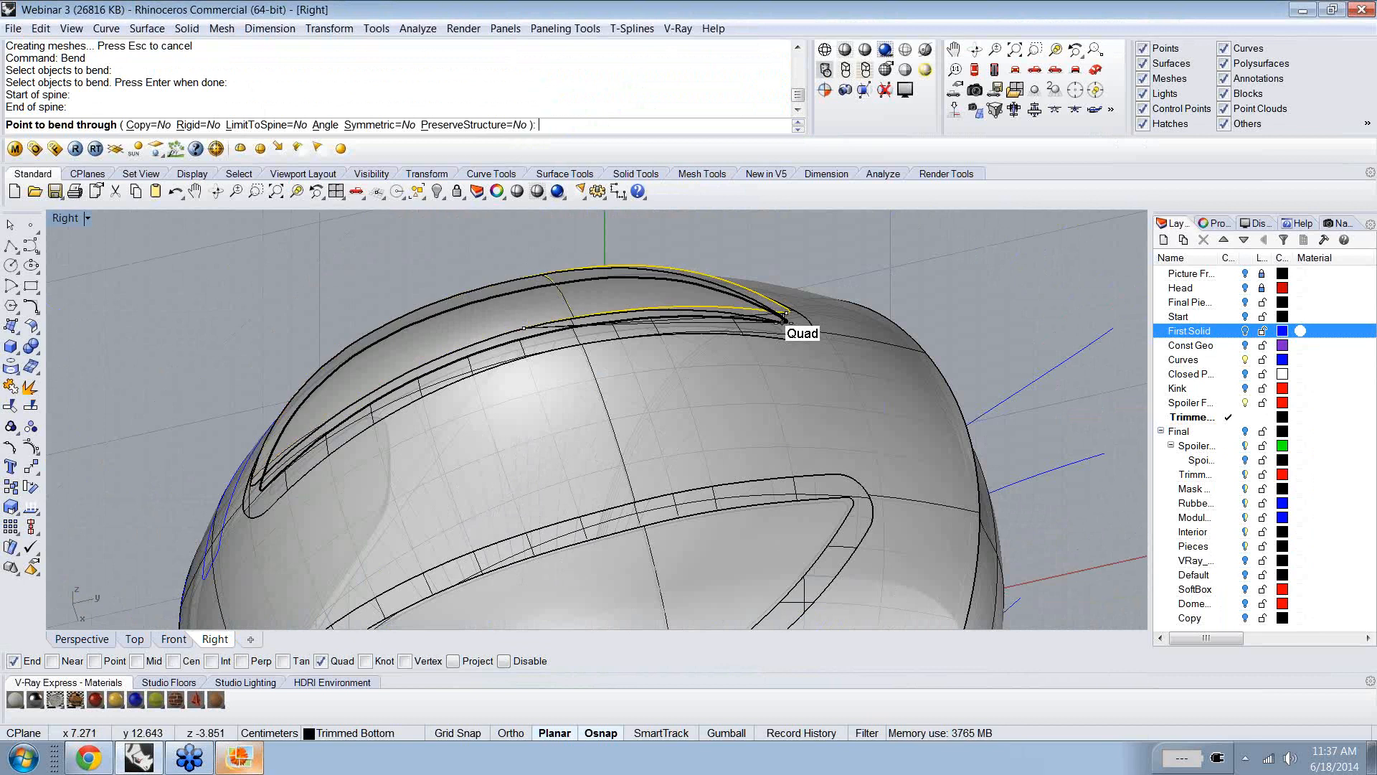
{"action": "left_click", "coordinate": [785, 316]}
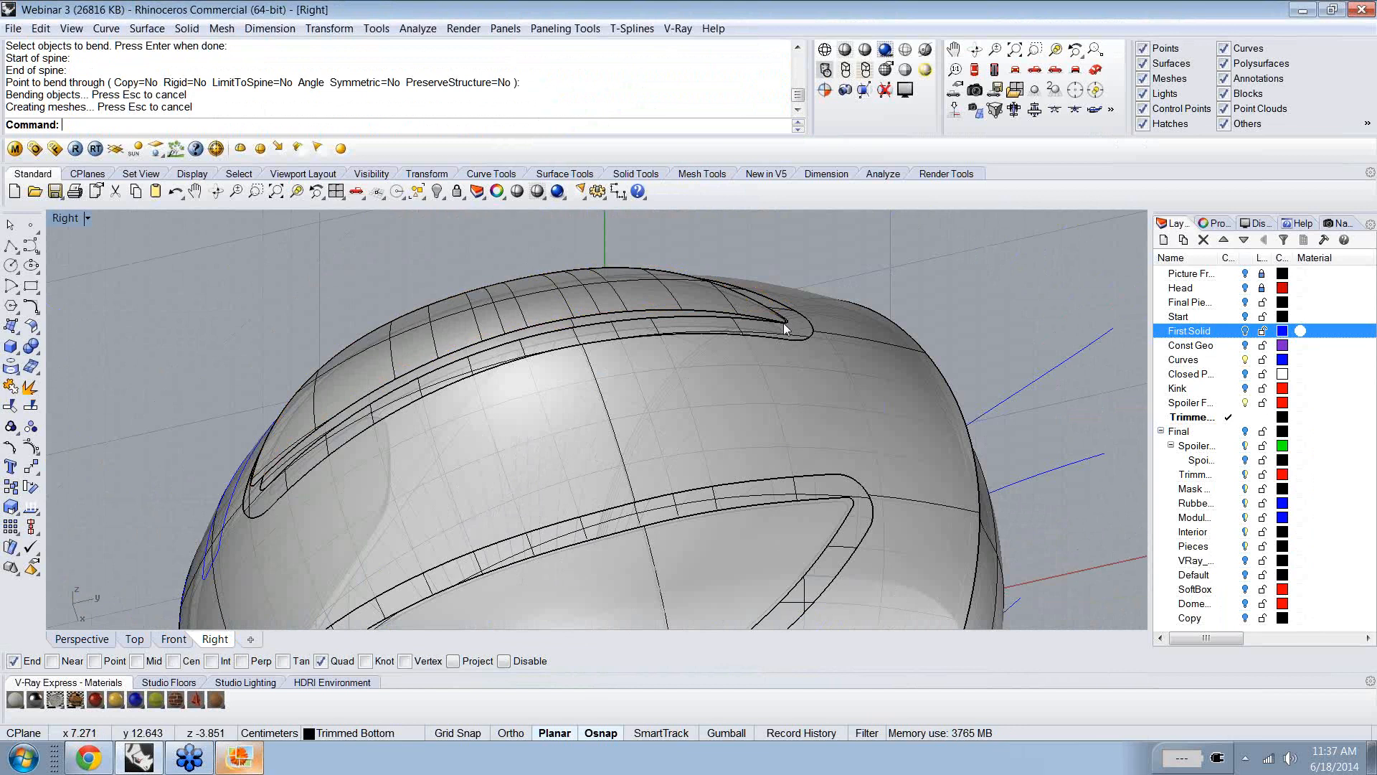
- Bend the front half of the same outer vent surface slightly toward the shell, with the spine ending at the front tip
{"action": "right_click_drag", "start_coordinate": [784, 329], "coordinate": [649, 289]}
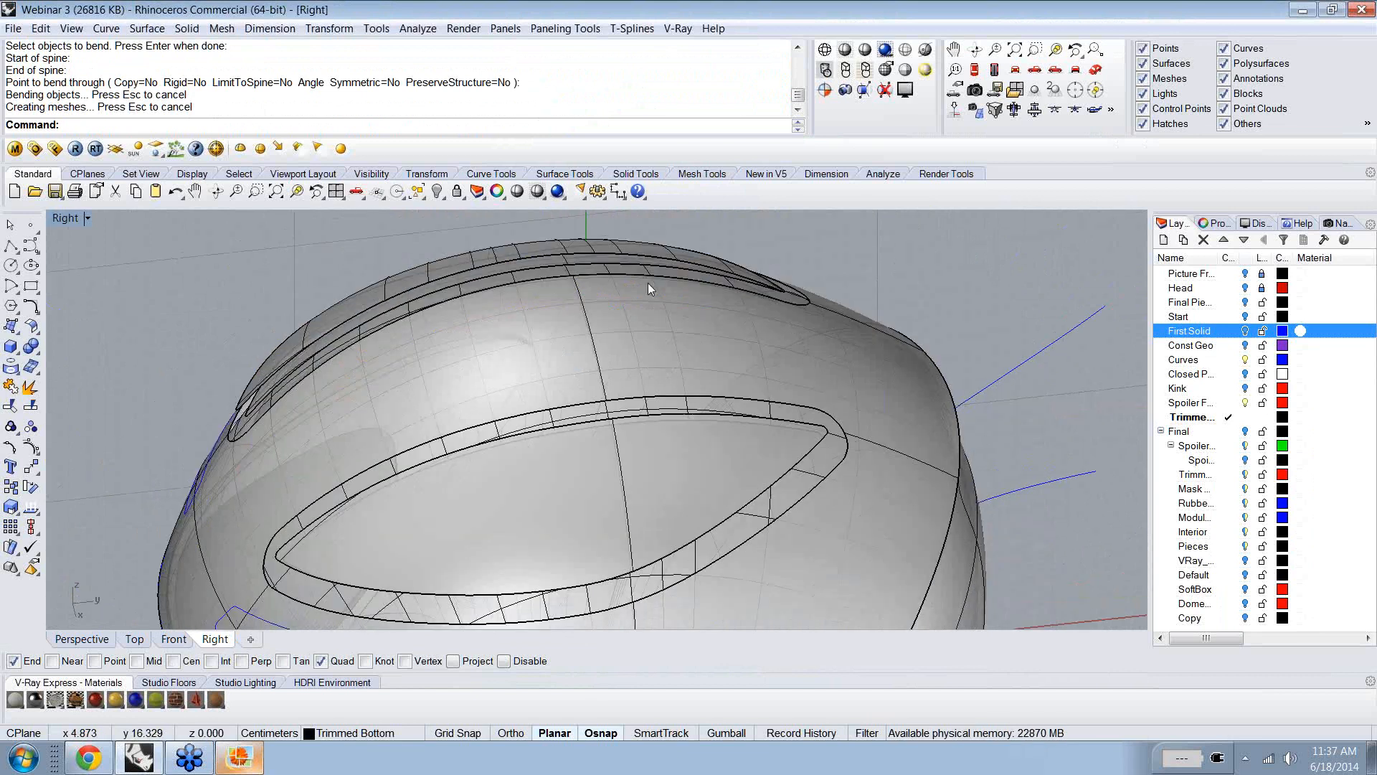
{"action": "right_click", "coordinate": [648, 282]}
{"action": "left_click", "coordinate": [624, 255]}
{"action": "right_click", "coordinate": [624, 255]}
{"action": "left_click", "coordinate": [554, 256]}
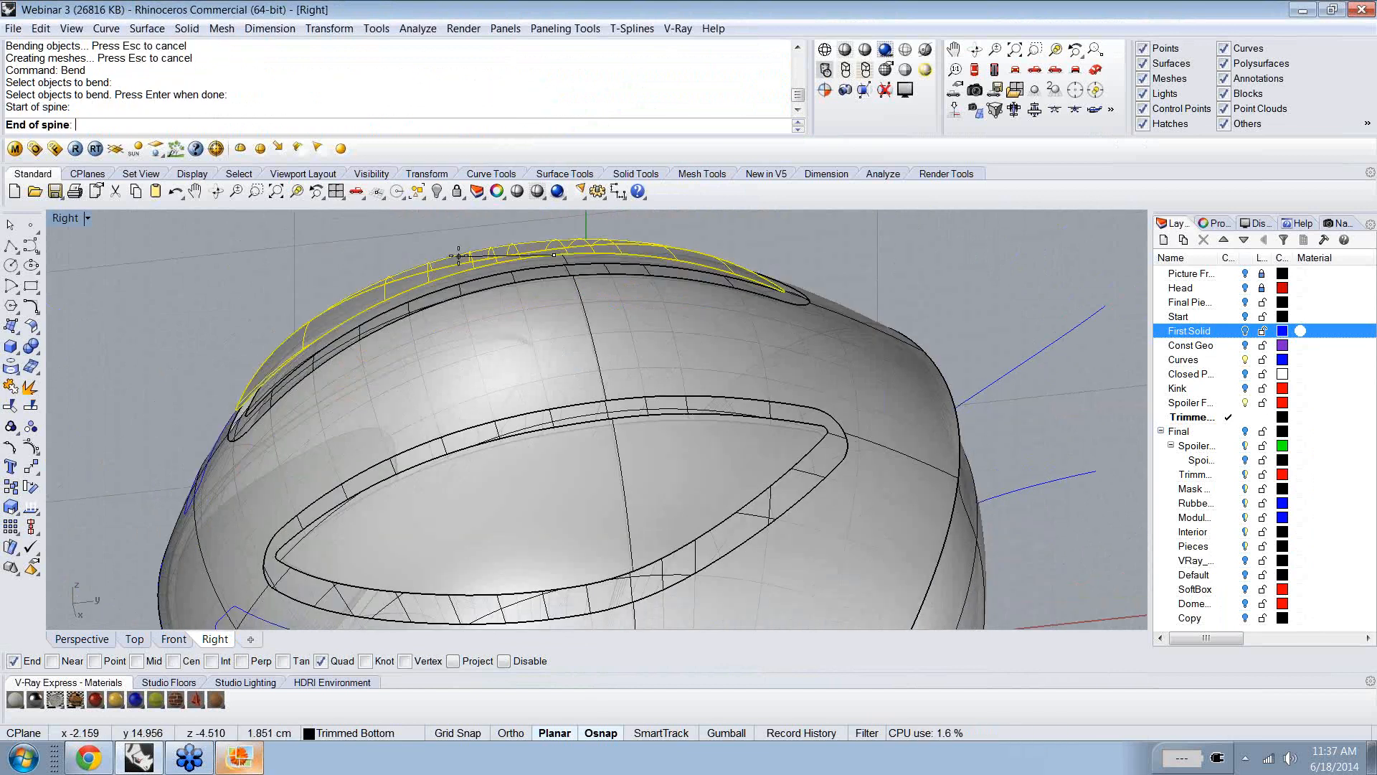
{"action": "left_click", "coordinate": [239, 406]}
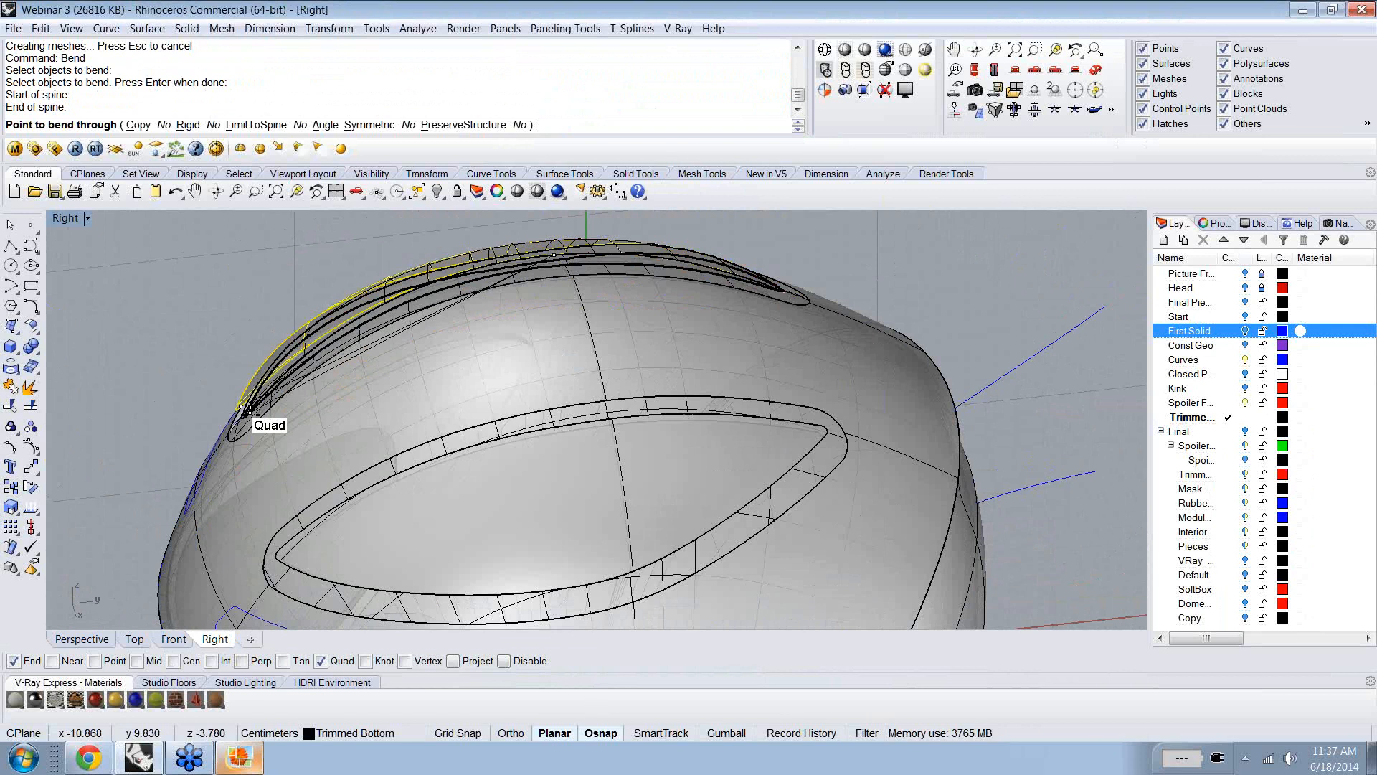
{"action": "left_click", "coordinate": [244, 409]}
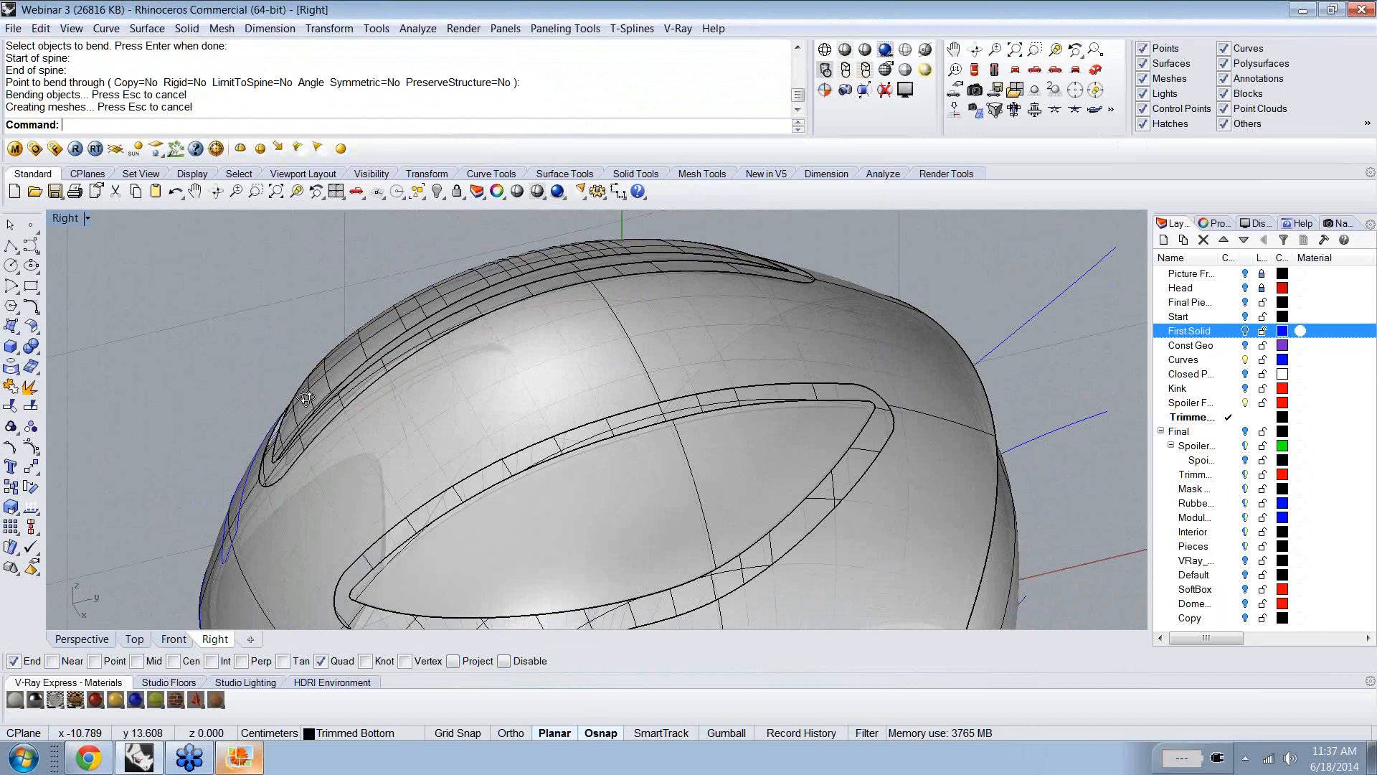
- Delete the unbent outer offset surface of the right-hand vent
{"action": "right_click_drag", "start_coordinate": [306, 396], "coordinate": [495, 347], "text": "ctrl+shift"}
{"action": "left_click", "coordinate": [560, 264]}
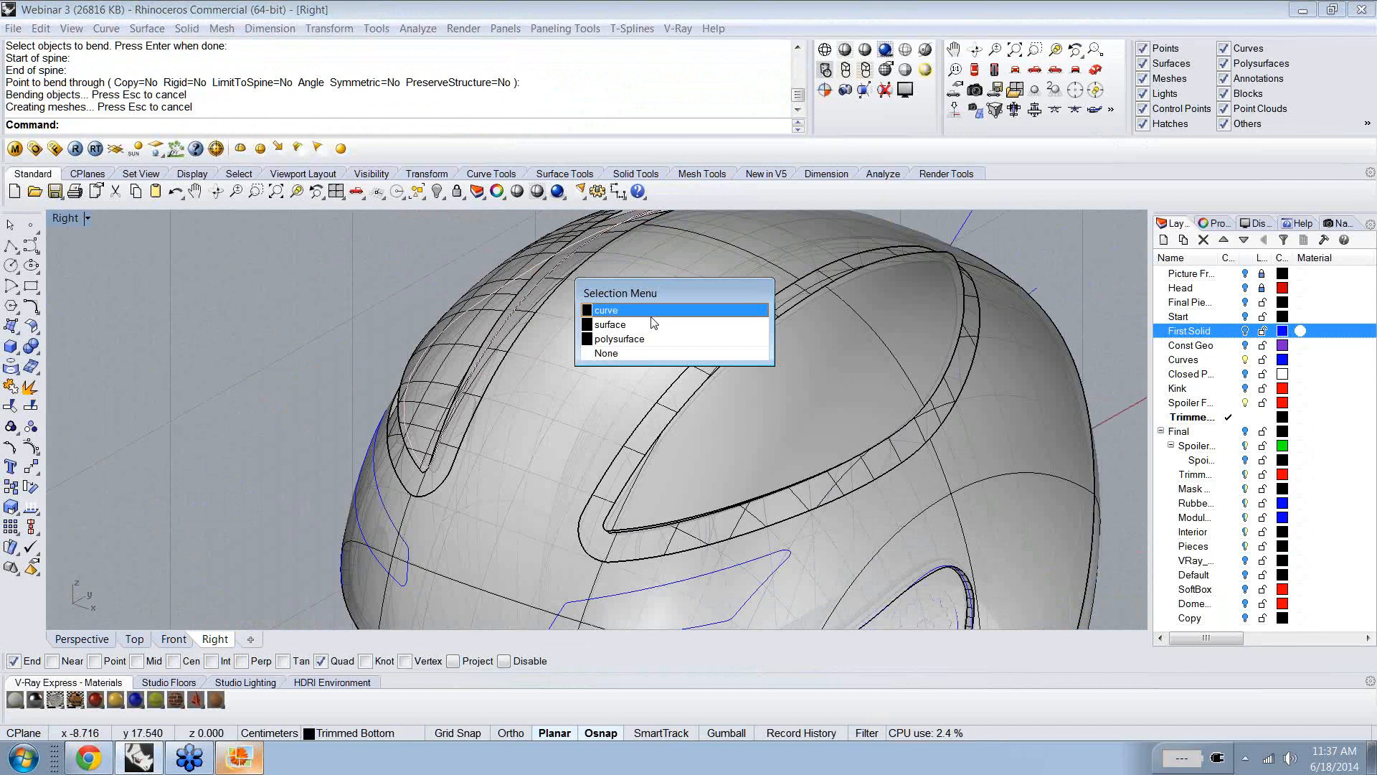
{"action": "left_click", "coordinate": [652, 315]}
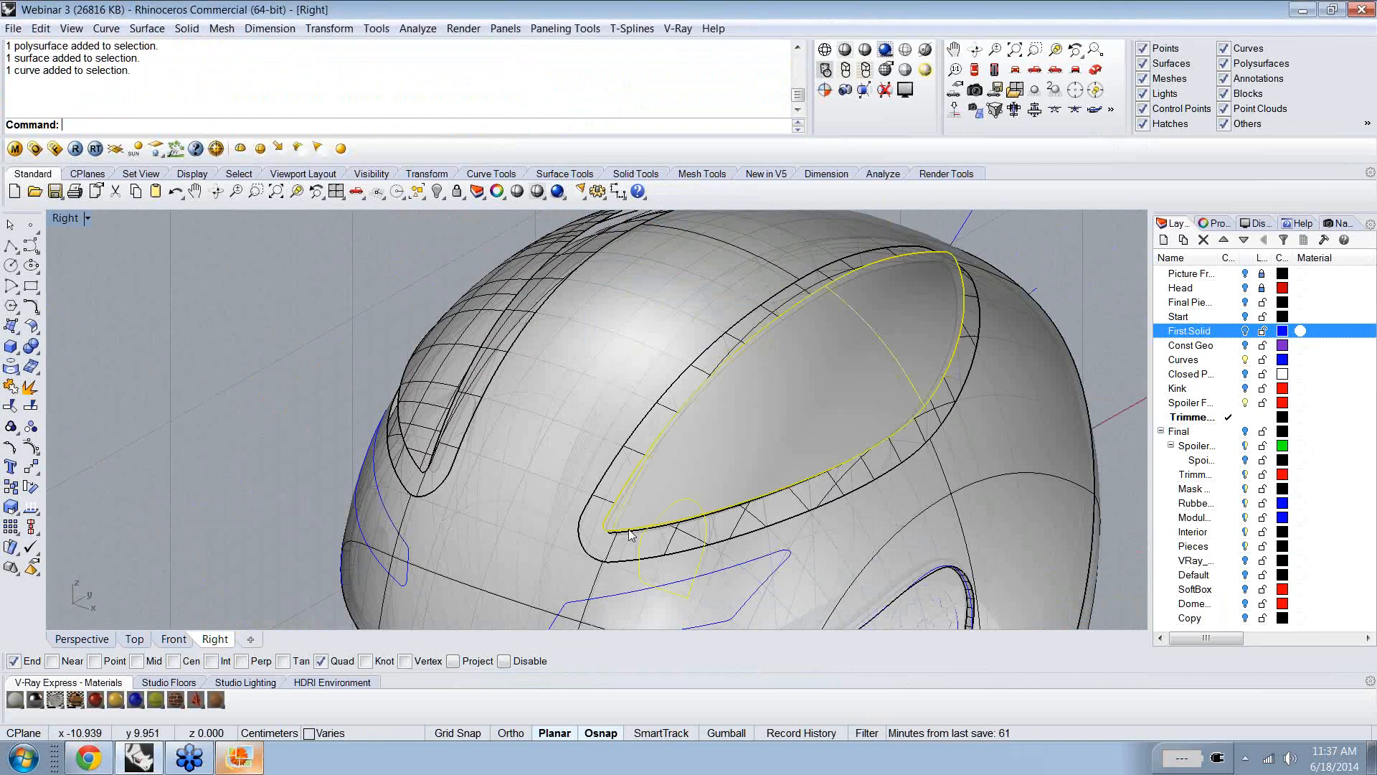
{"action": "key", "text": "Delete"}
- Mirror the bent left-hand vent surface across the Y axis in the world Front view to create the right-hand one
{"action": "type", "text": "Front"}
{"action": "key", "text": "Return"}
{"action": "left_click", "coordinate": [598, 271]}
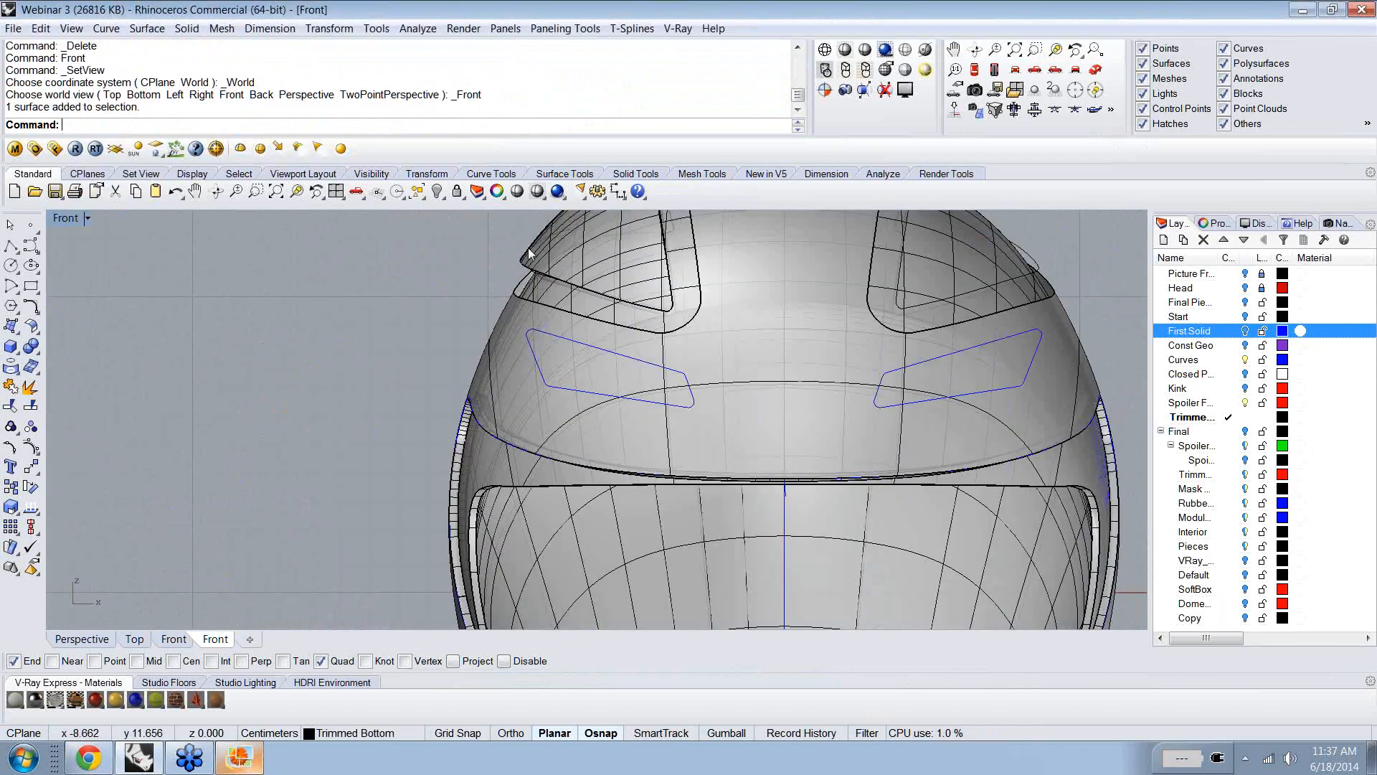
{"action": "right_click_drag", "start_coordinate": [772, 270], "coordinate": [601, 338]}
{"action": "type", "text": "mirror"}
{"action": "key", "text": "Return"}
{"action": "type", "text": "y"}
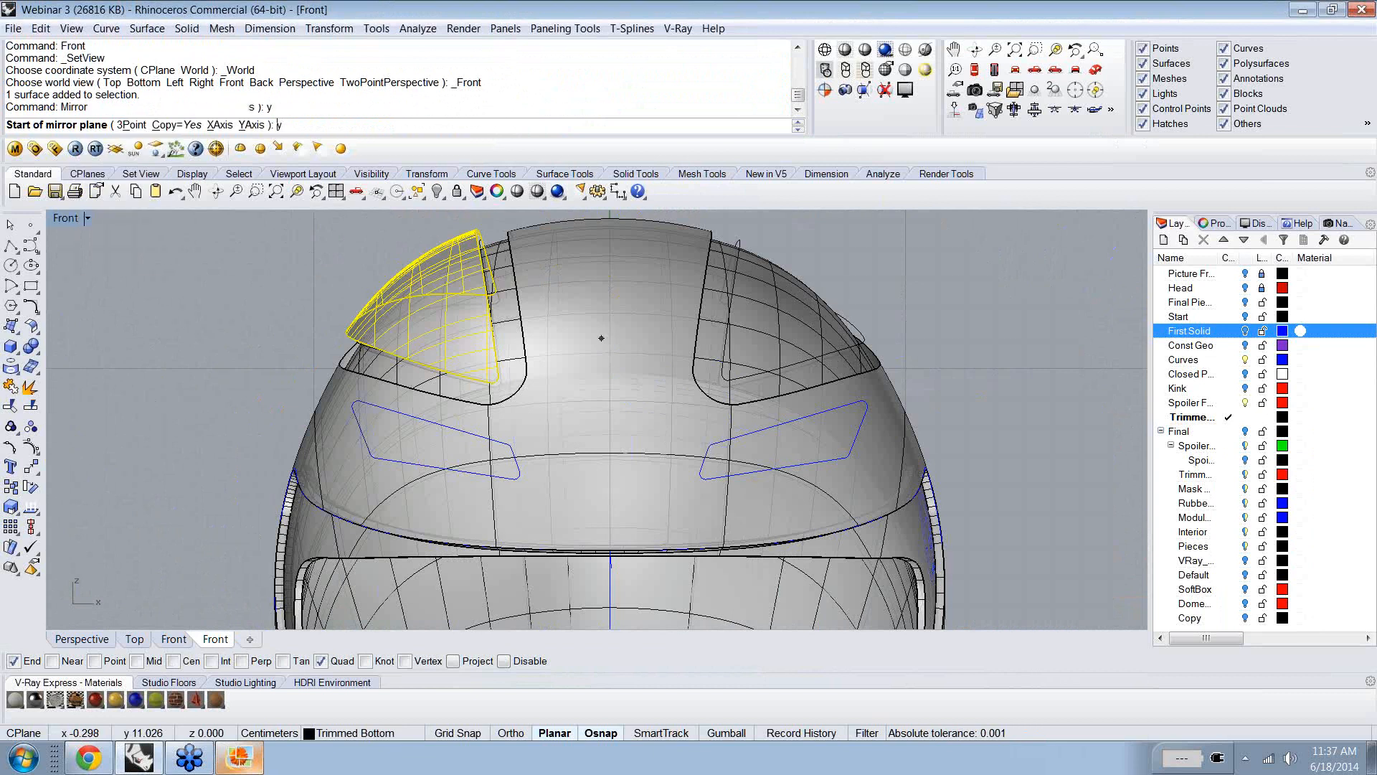
{"action": "key", "text": "Return"}
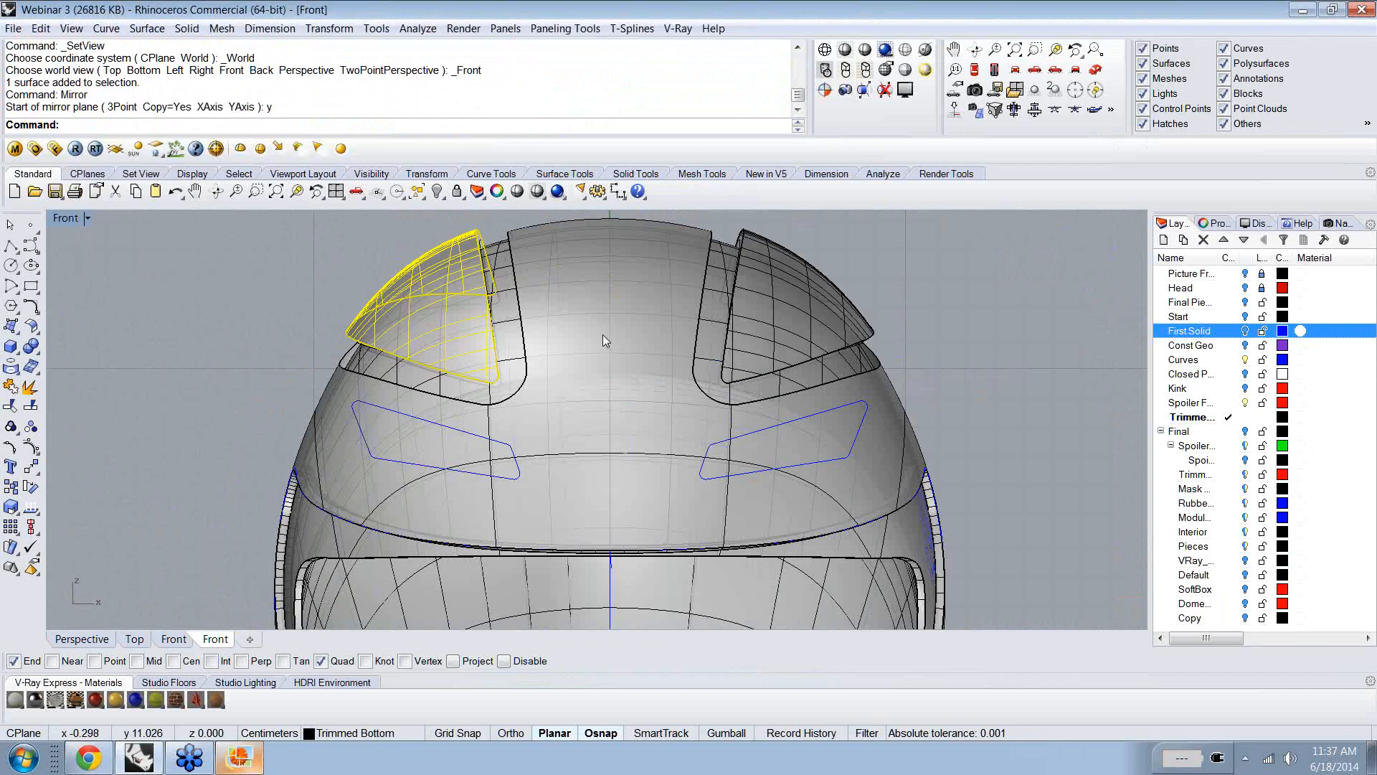
{"action": "left_click", "coordinate": [900, 324]}
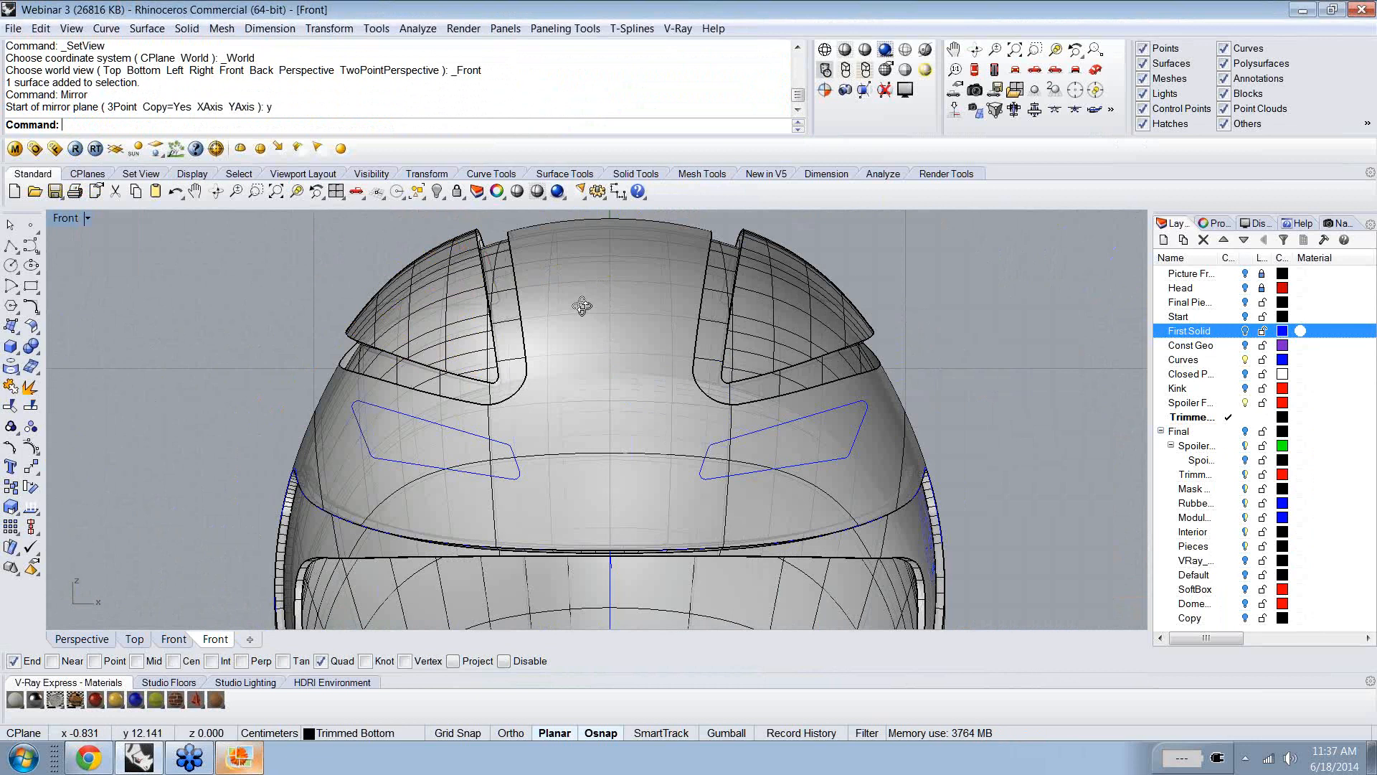
- Start a BlendSrf between the raised left-hand vent surface's edge and the surrounding opening edge in the shell
{"action": "right_click_drag", "start_coordinate": [582, 307], "coordinate": [572, 400], "text": "ctrl+shift"}
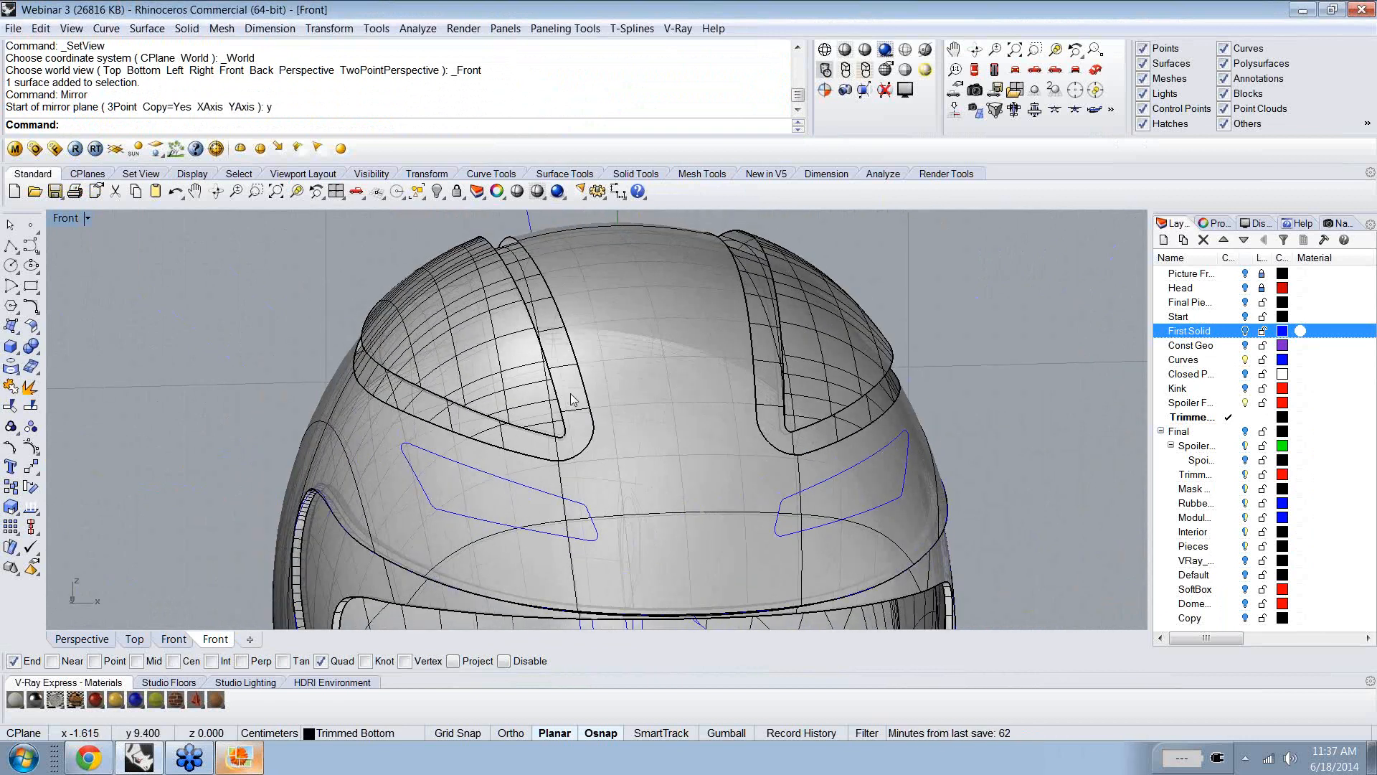
{"action": "right_click_drag", "start_coordinate": [574, 399], "coordinate": [631, 380], "text": "ctrl+shift"}
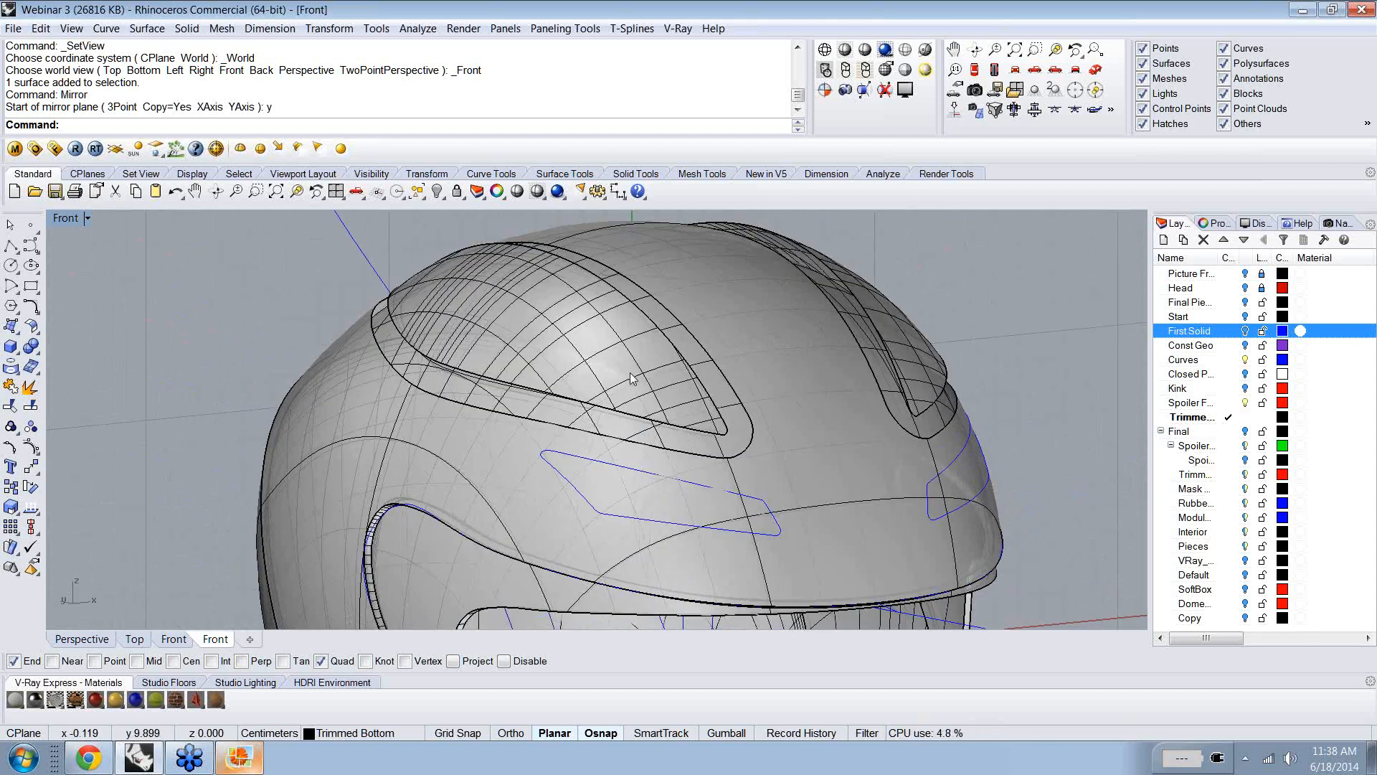
{"action": "type", "text": "BlendSrf"}
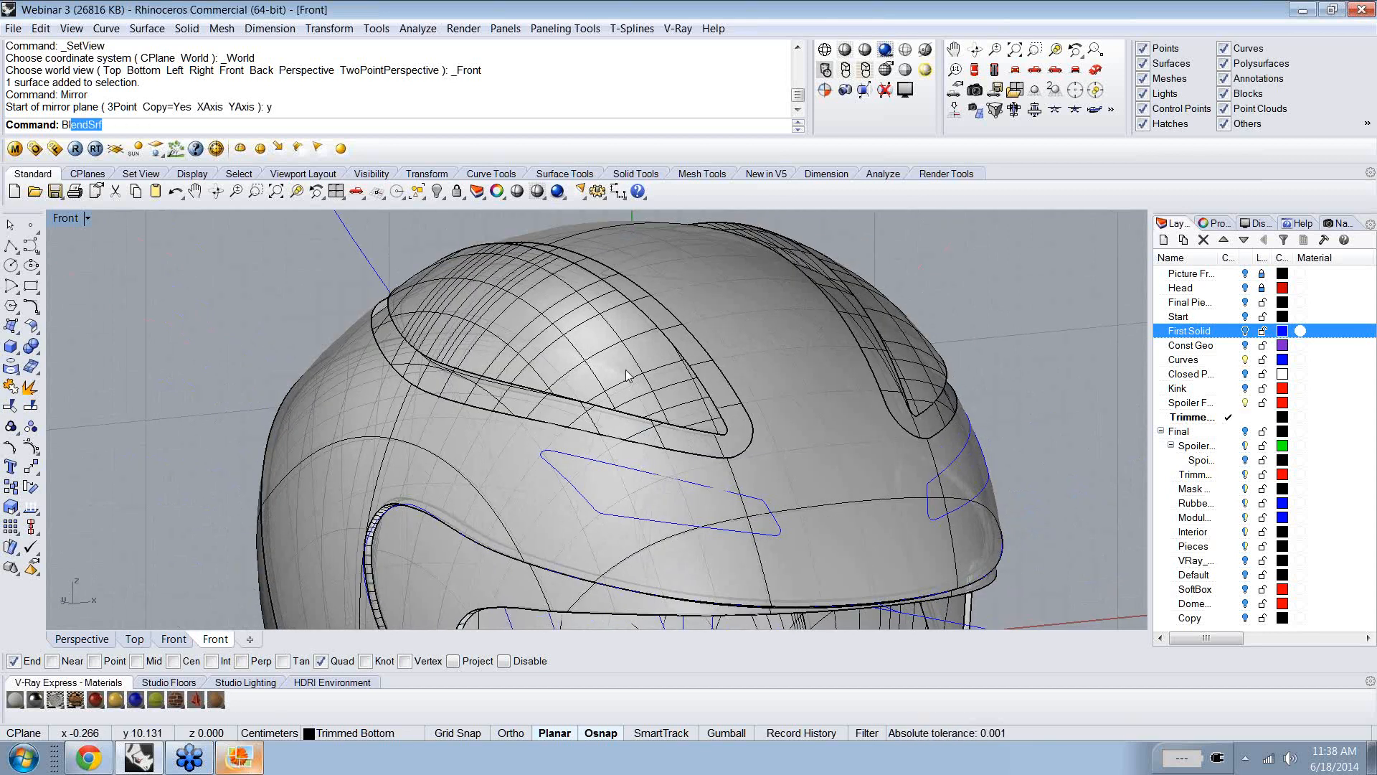
{"action": "key", "text": "Return"}
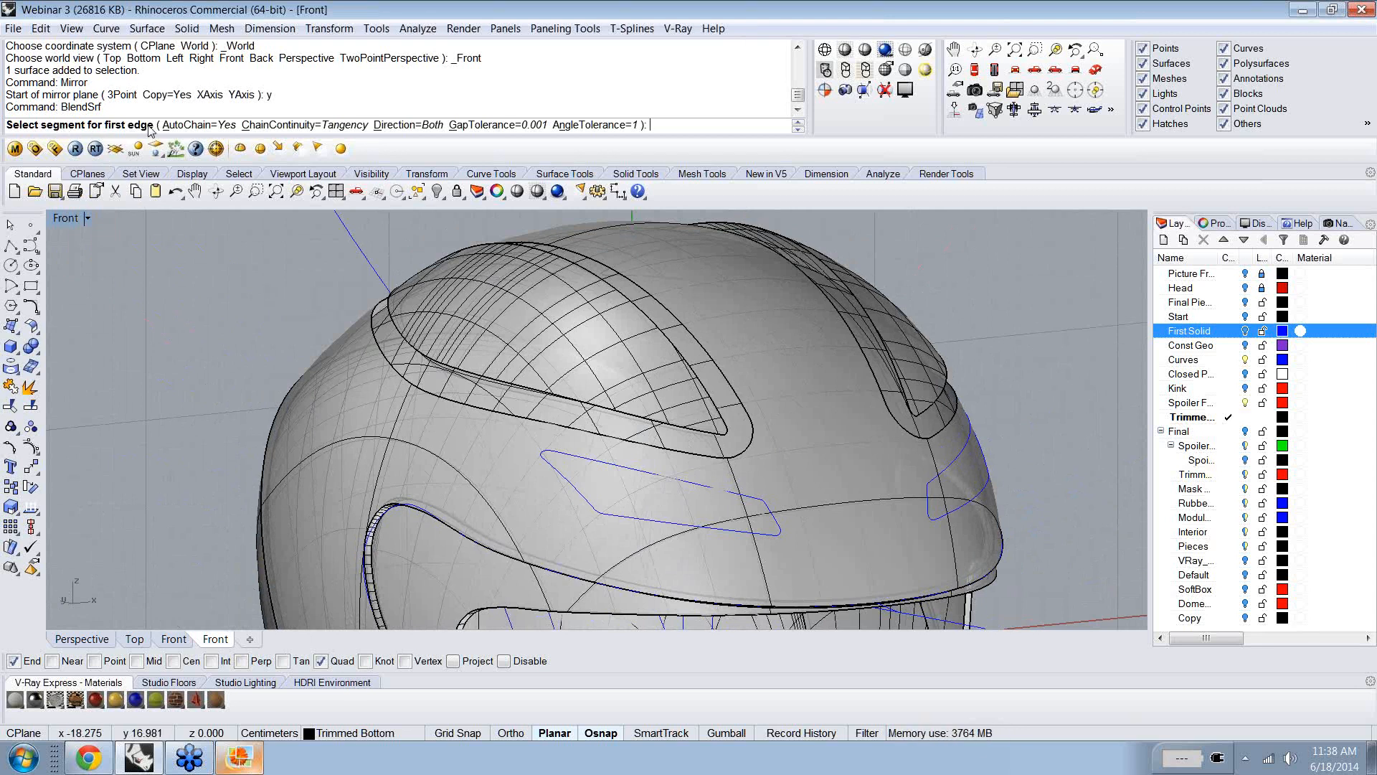
{"action": "left_click", "coordinate": [408, 342]}
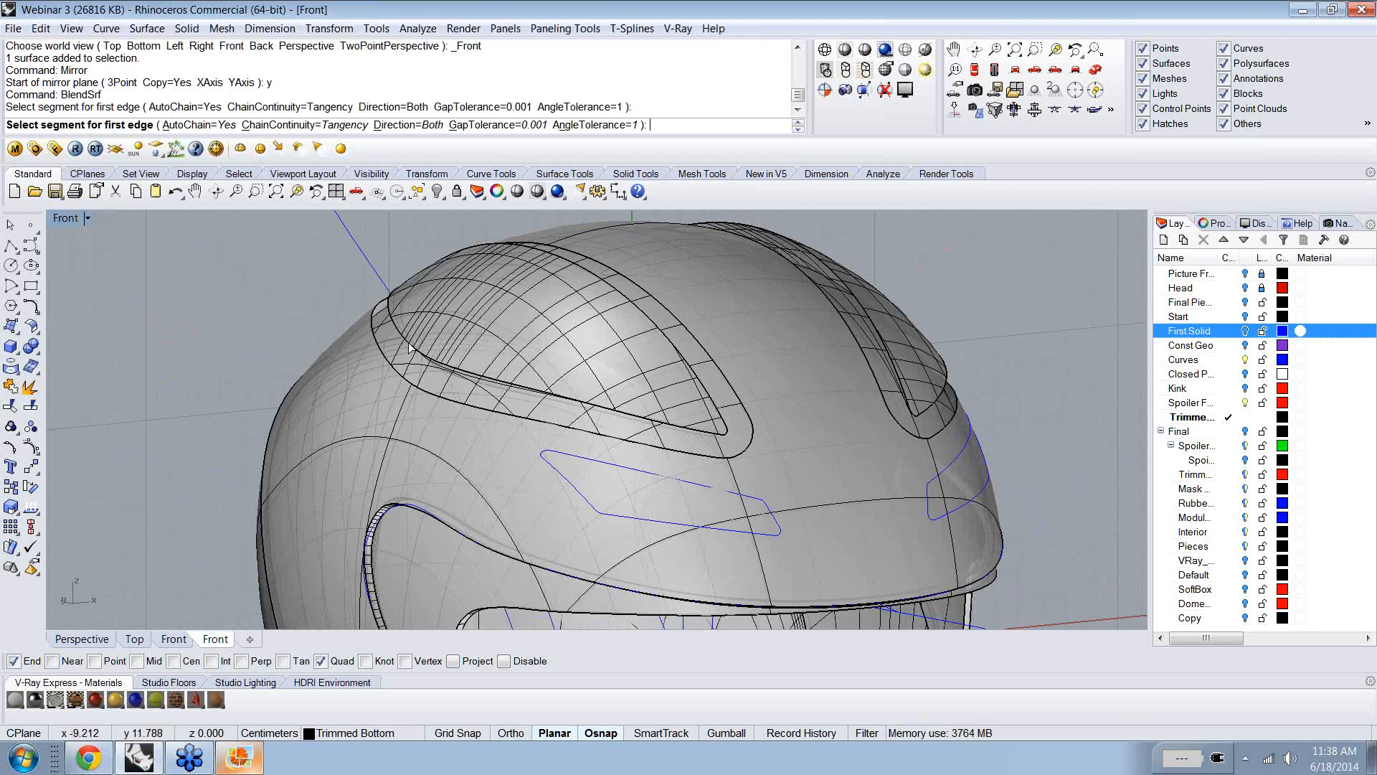
{"action": "left_click", "coordinate": [408, 345]}
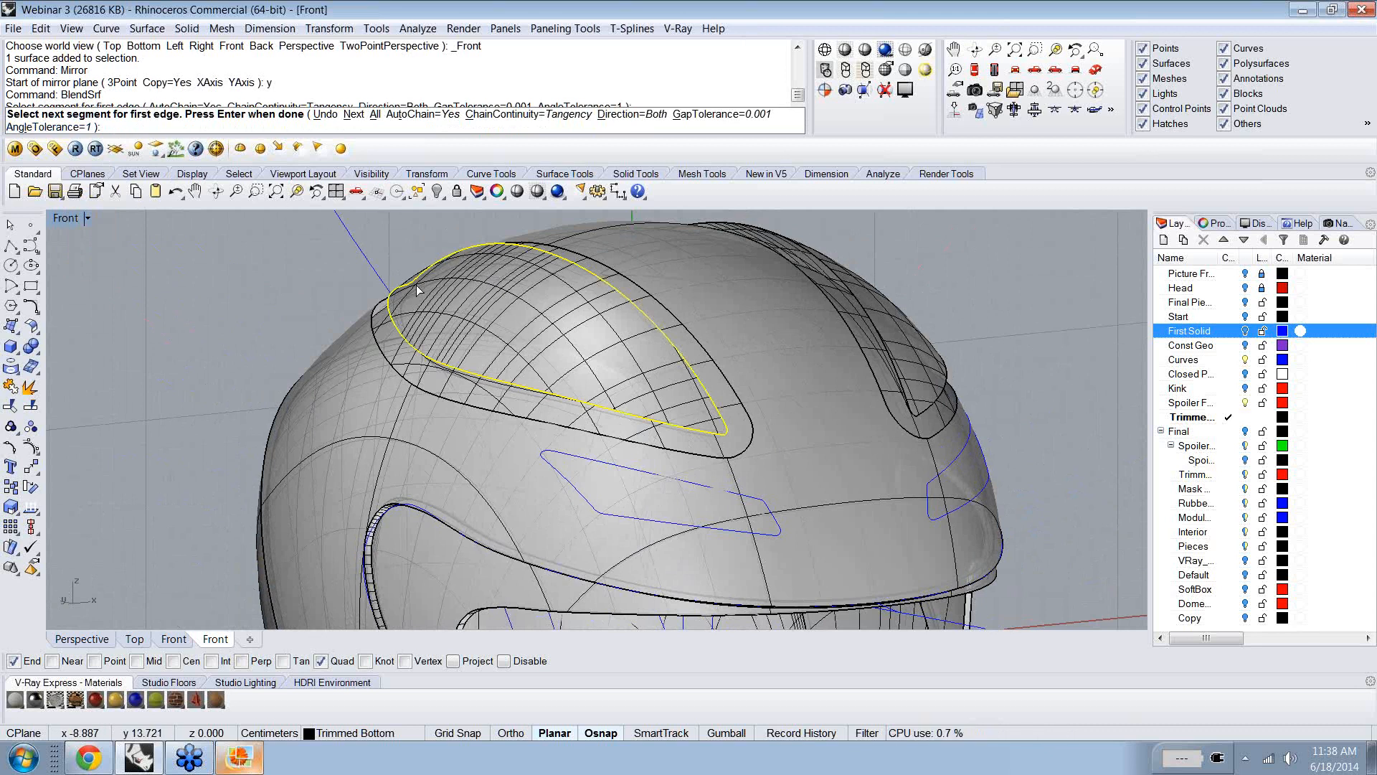
{"action": "right_click_drag", "start_coordinate": [459, 325], "coordinate": [394, 411]}
{"action": "key", "text": "Return"}
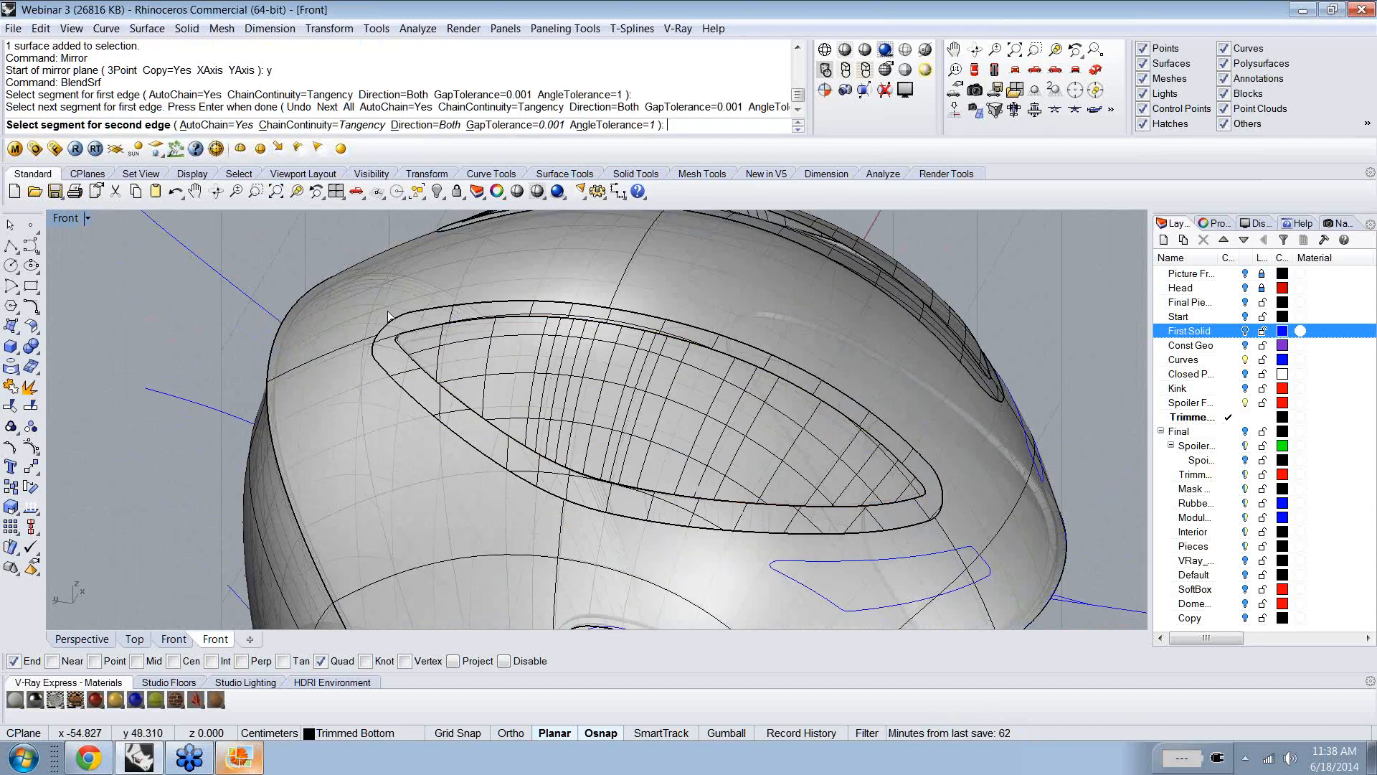
{"action": "left_click", "coordinate": [414, 402]}
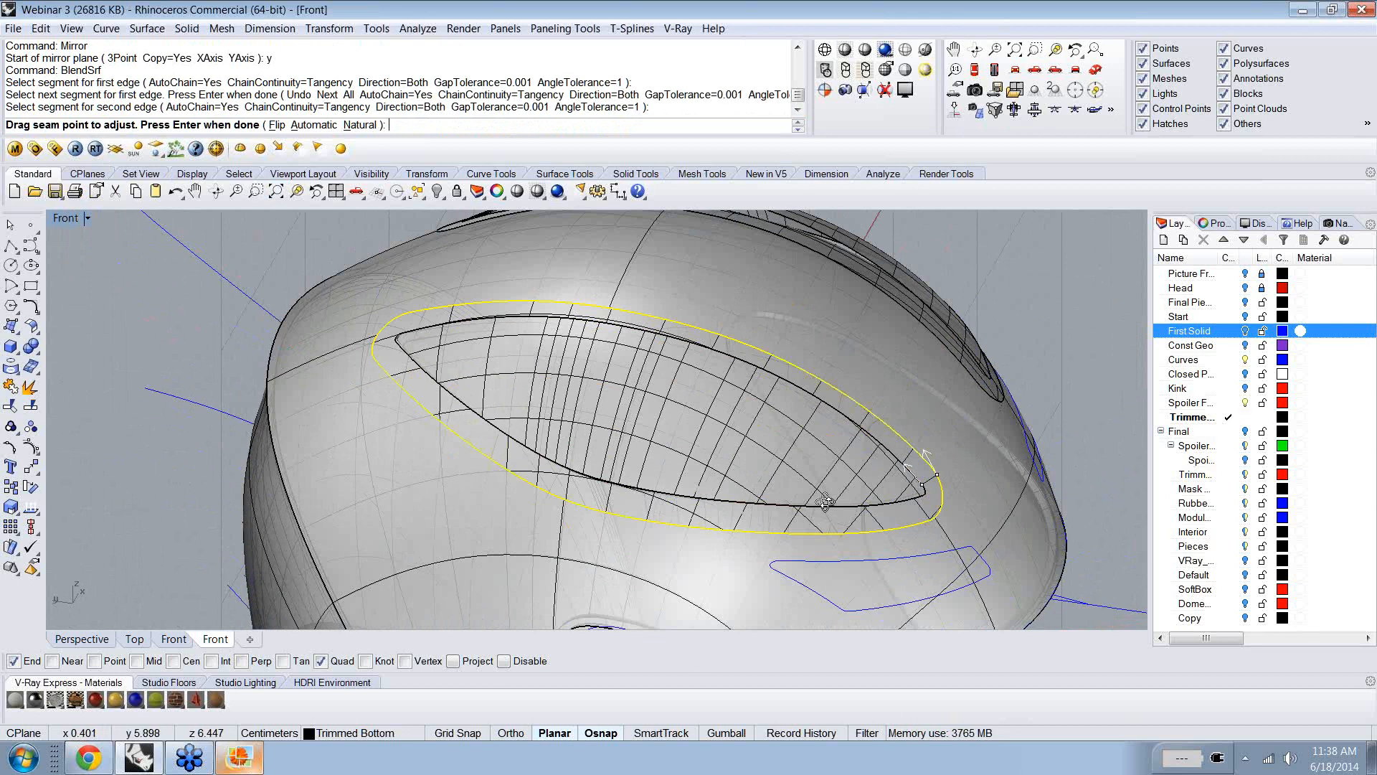
- Check the blend's seam points at the vent's front tip and accept them
{"action": "right_click_drag", "start_coordinate": [825, 502], "coordinate": [712, 457]}
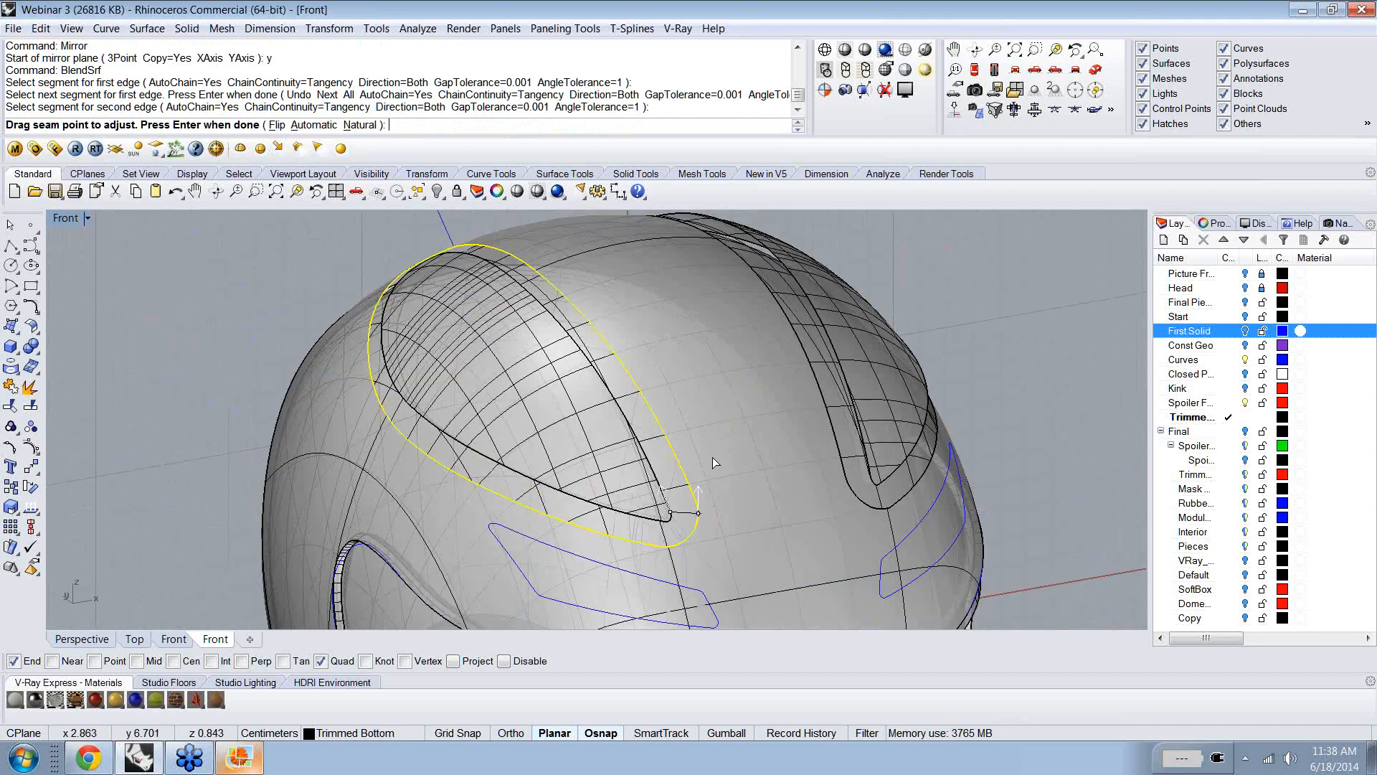
{"action": "left_click", "coordinate": [700, 495]}
{"action": "left_click", "coordinate": [699, 512]}
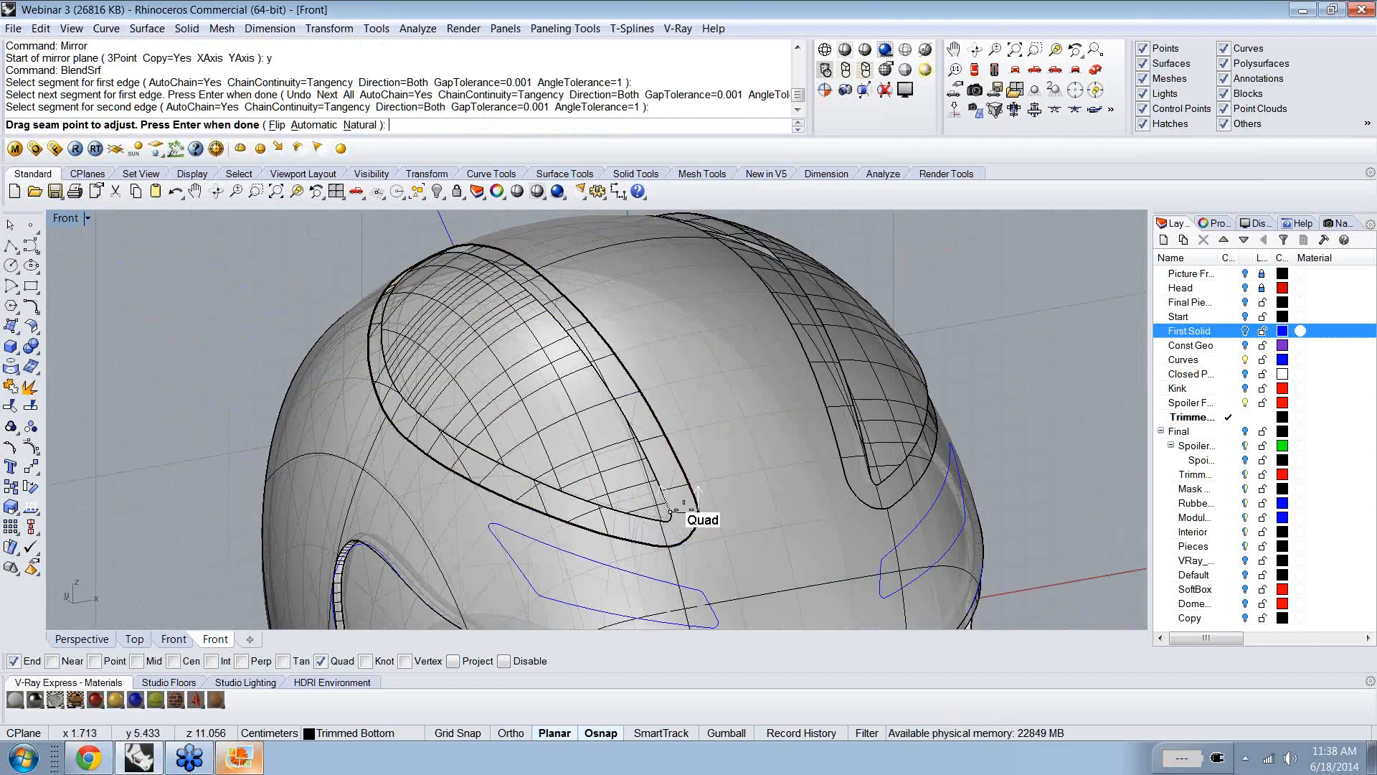
{"action": "left_click", "coordinate": [692, 511]}
{"action": "left_click", "coordinate": [692, 511]}
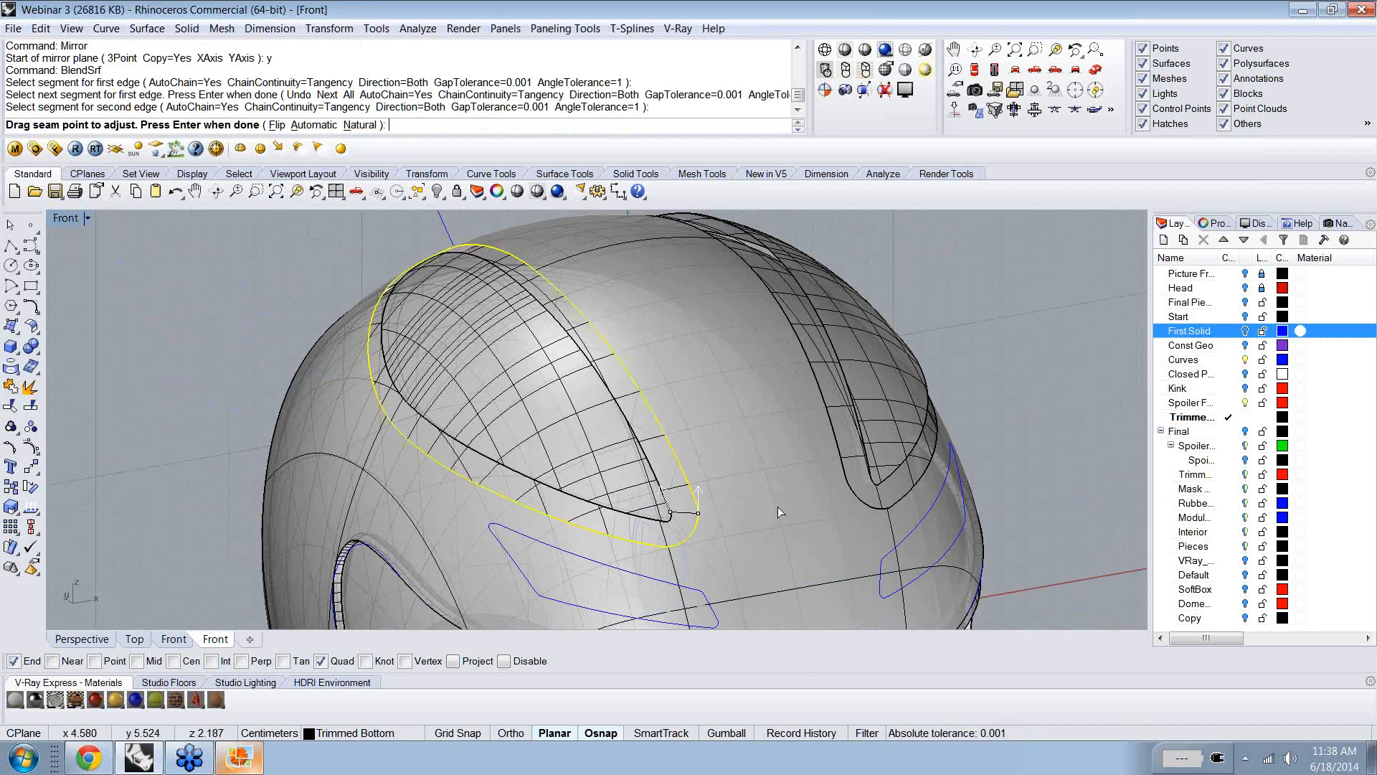
{"action": "key", "text": "Return"}
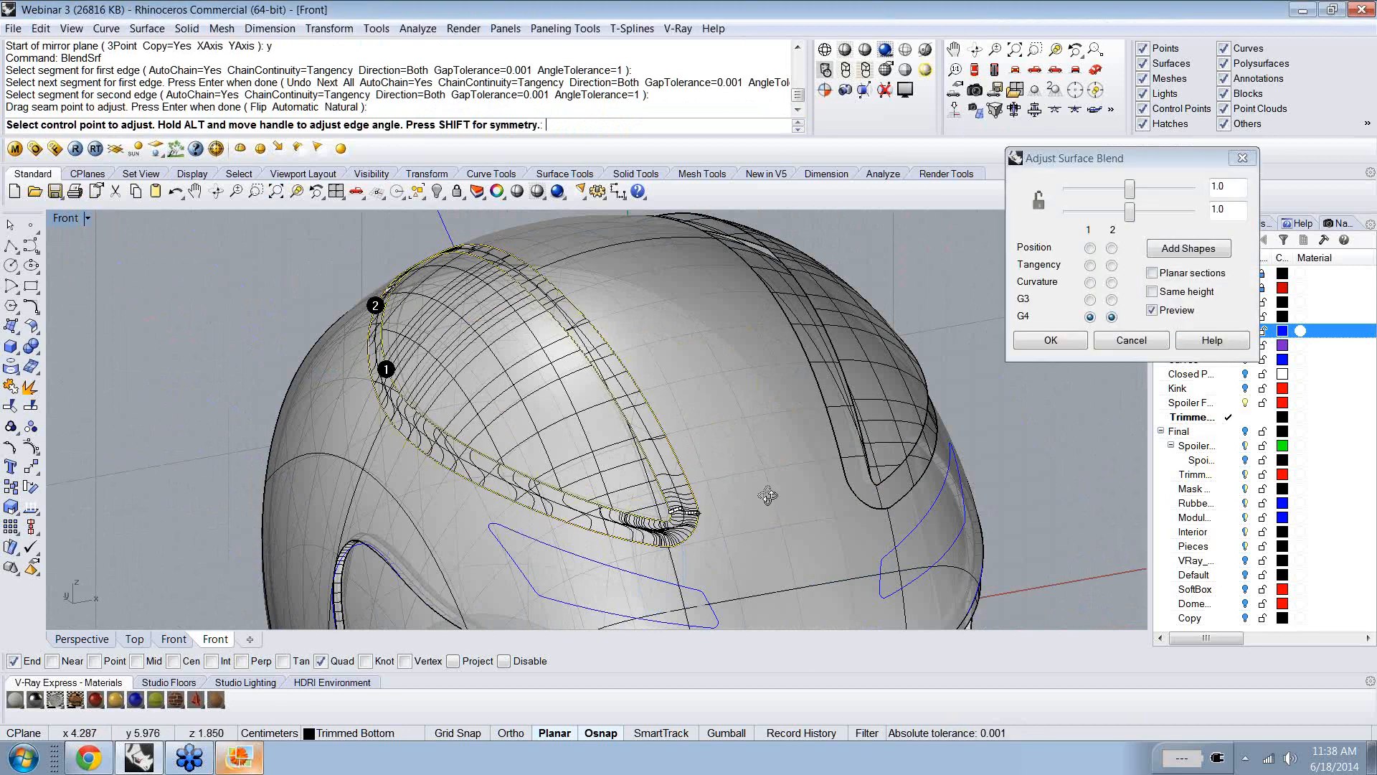
- Switch all viewports to Rendered display and examine the G4 blend preview all around the left-hand vent
{"action": "right_click_drag", "start_coordinate": [768, 495], "coordinate": [881, 430]}
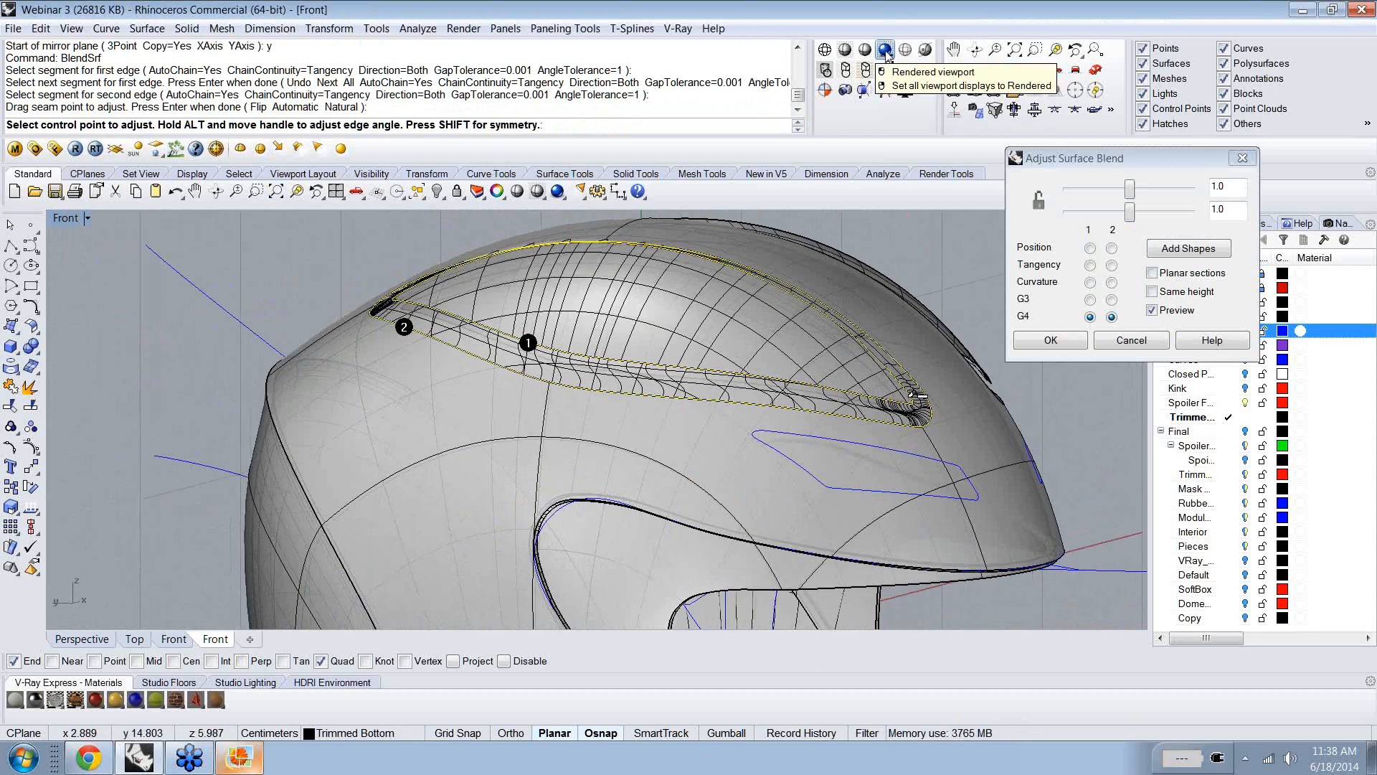
{"action": "left_click", "coordinate": [887, 54]}
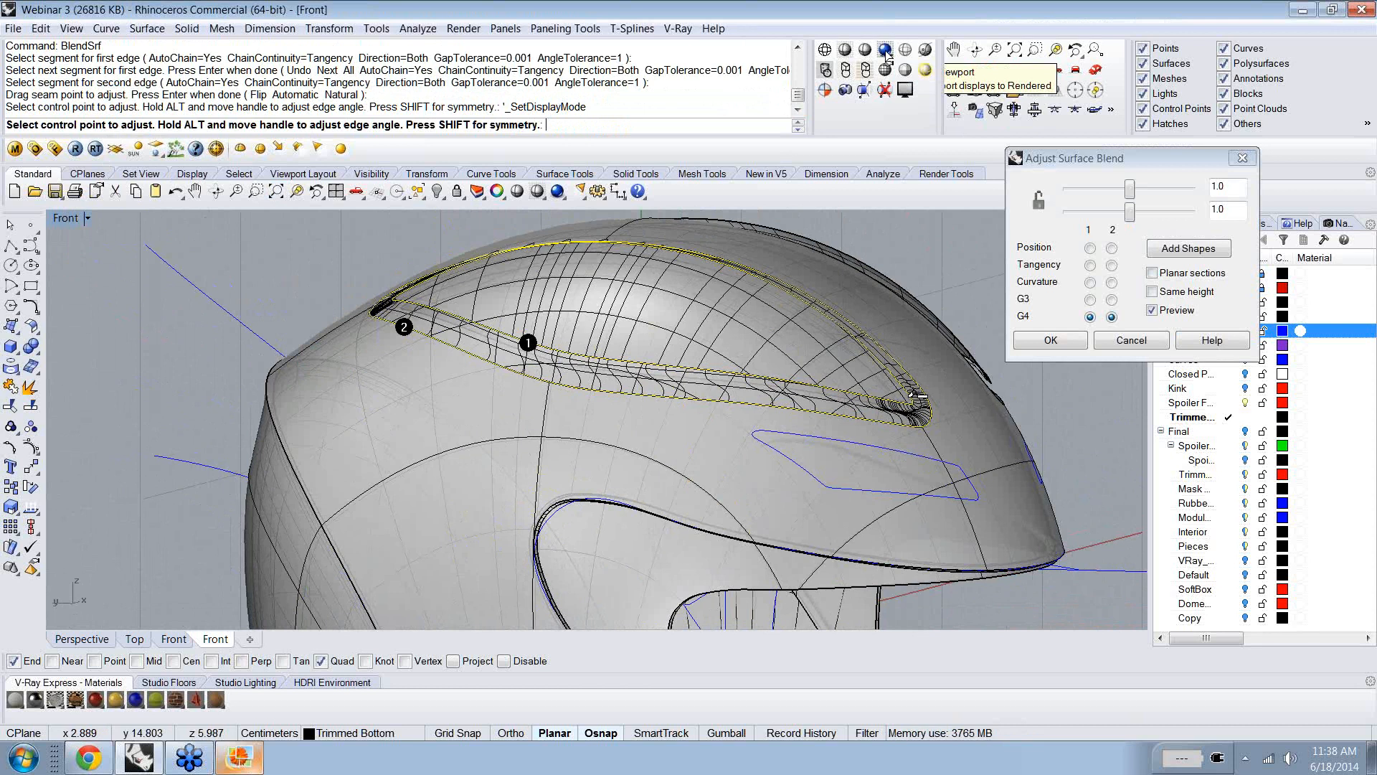
{"action": "right_click_drag", "start_coordinate": [890, 278], "coordinate": [839, 495]}
{"action": "scroll", "coordinate": [736, 478], "scroll_direction": "up", "scroll_amount": 1}
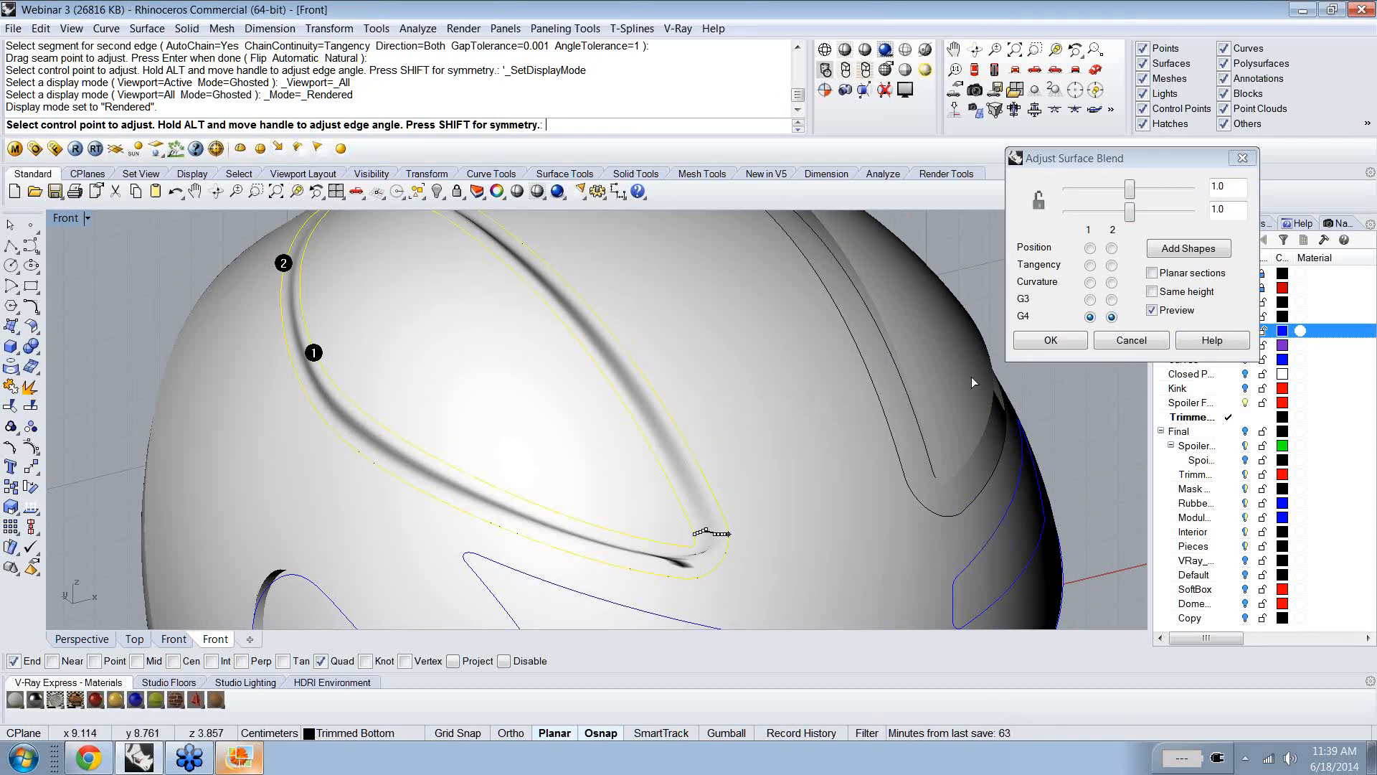
{"action": "left_click", "coordinate": [1189, 250]}
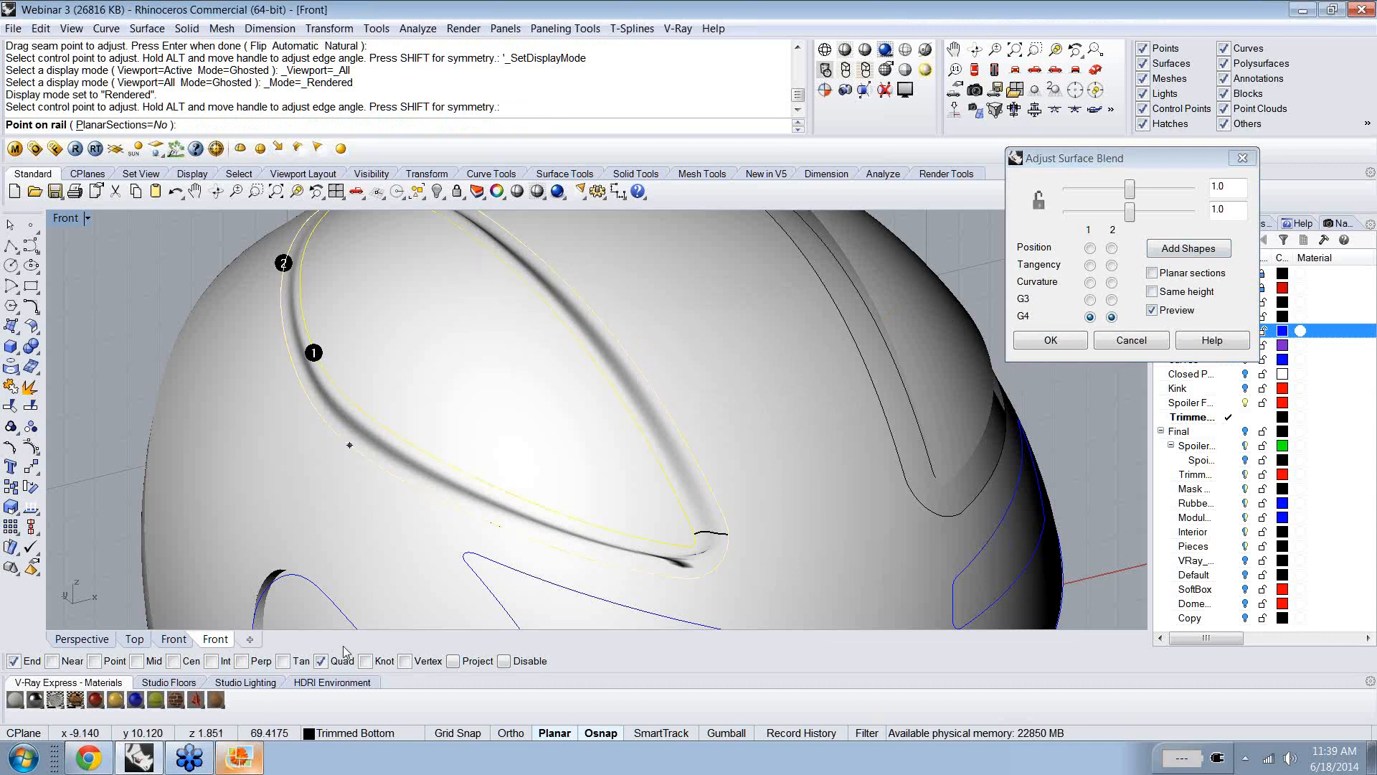
{"action": "right_click", "coordinate": [345, 581]}
{"action": "scroll", "coordinate": [363, 517], "scroll_direction": "down", "scroll_amount": 2}
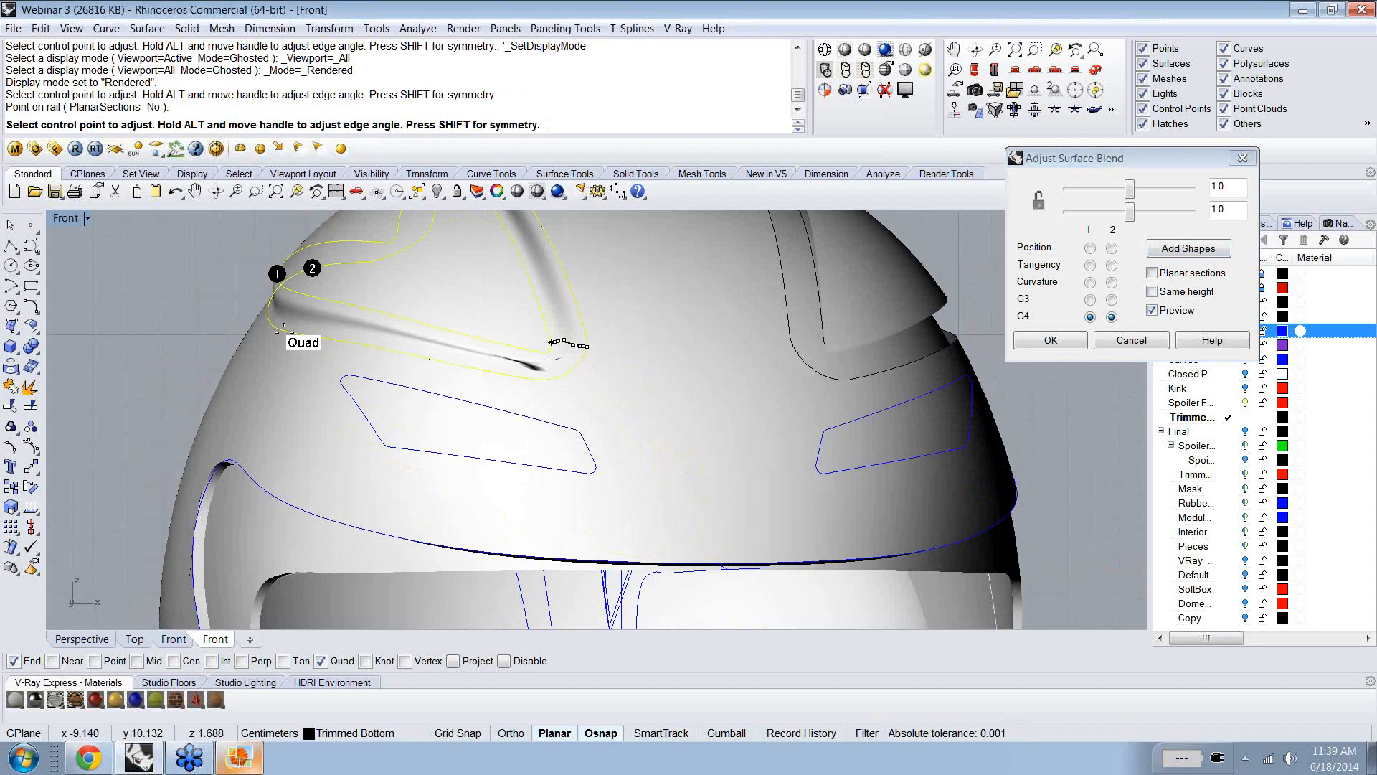
{"action": "scroll", "coordinate": [316, 338], "scroll_direction": "up", "scroll_amount": 1}
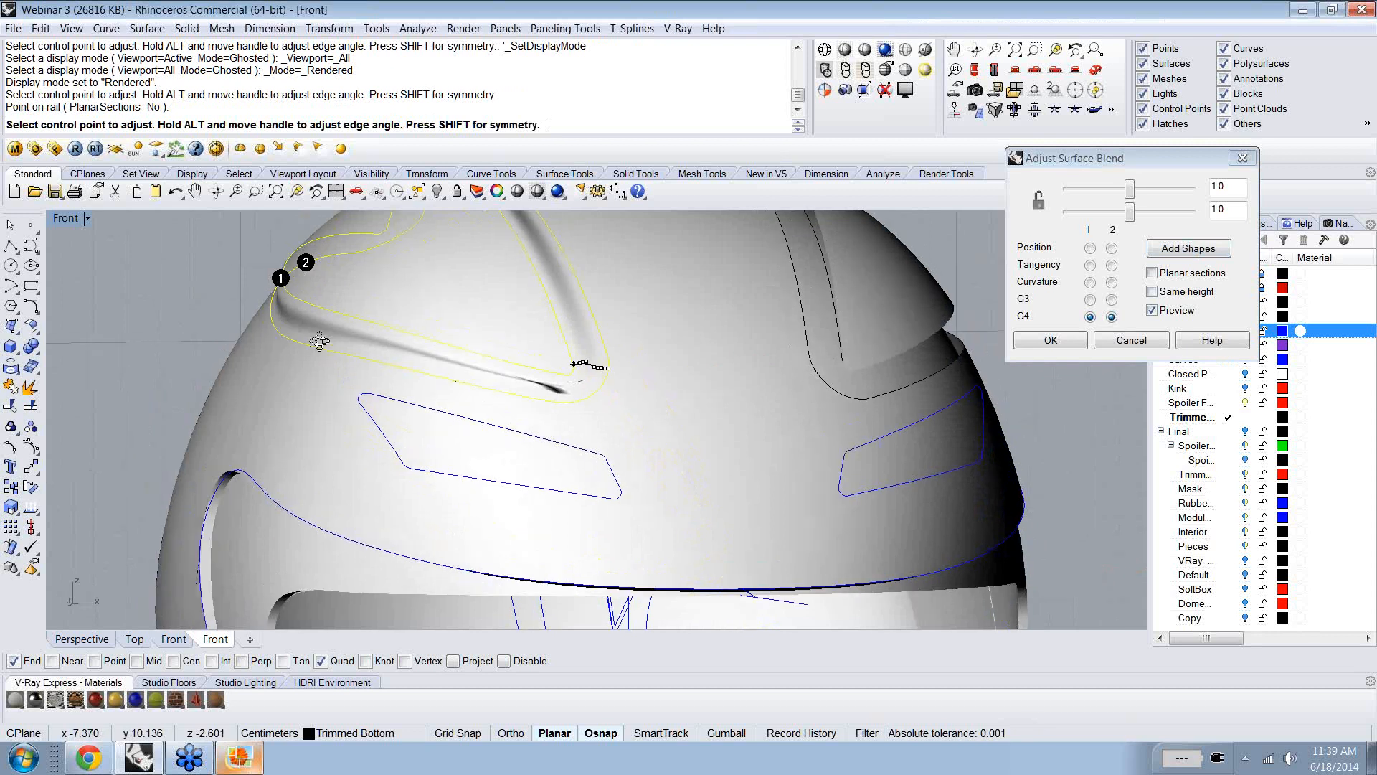
{"action": "scroll", "coordinate": [320, 341], "scroll_direction": "up", "scroll_amount": 5}
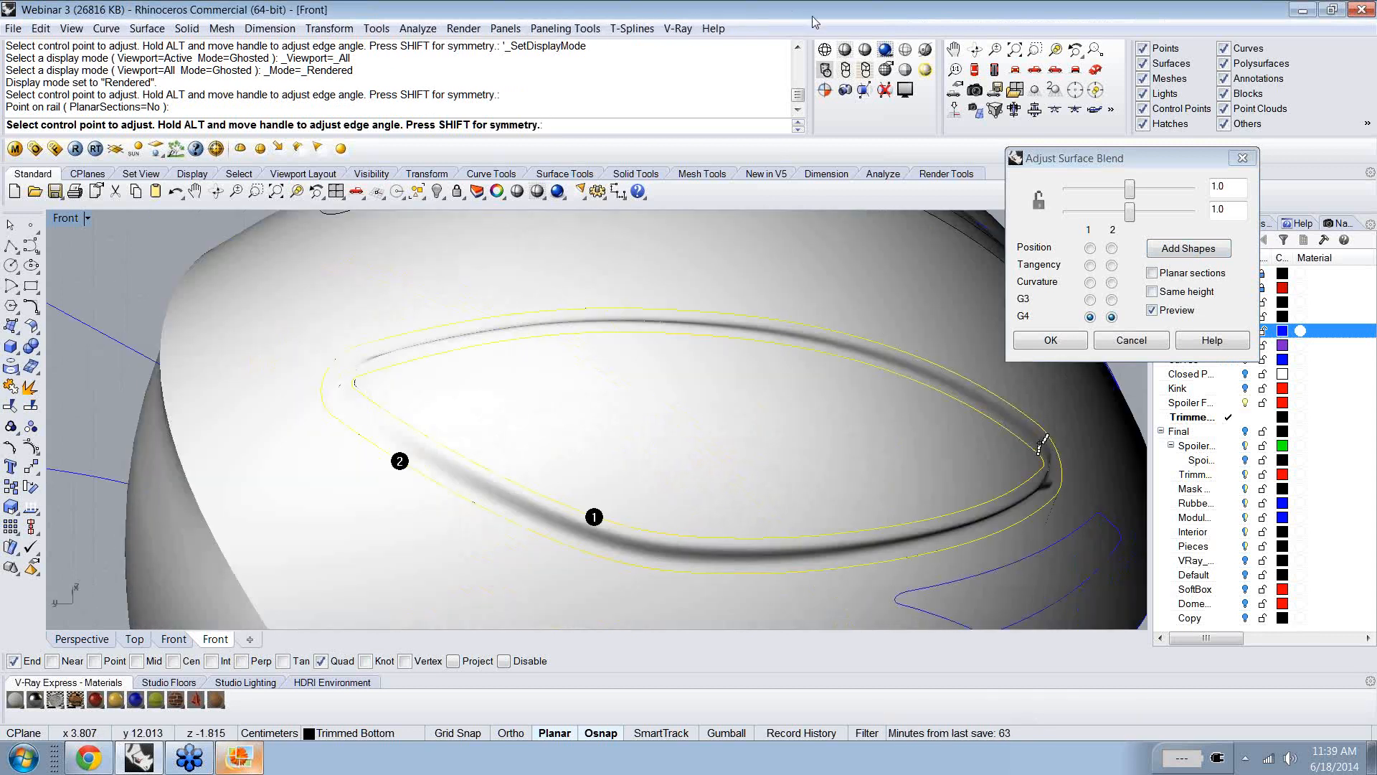
- Switch all viewports to Ghosted display and examine the blend's isocurve flow at the vent's rear and front tips
{"action": "left_click", "coordinate": [906, 50]}
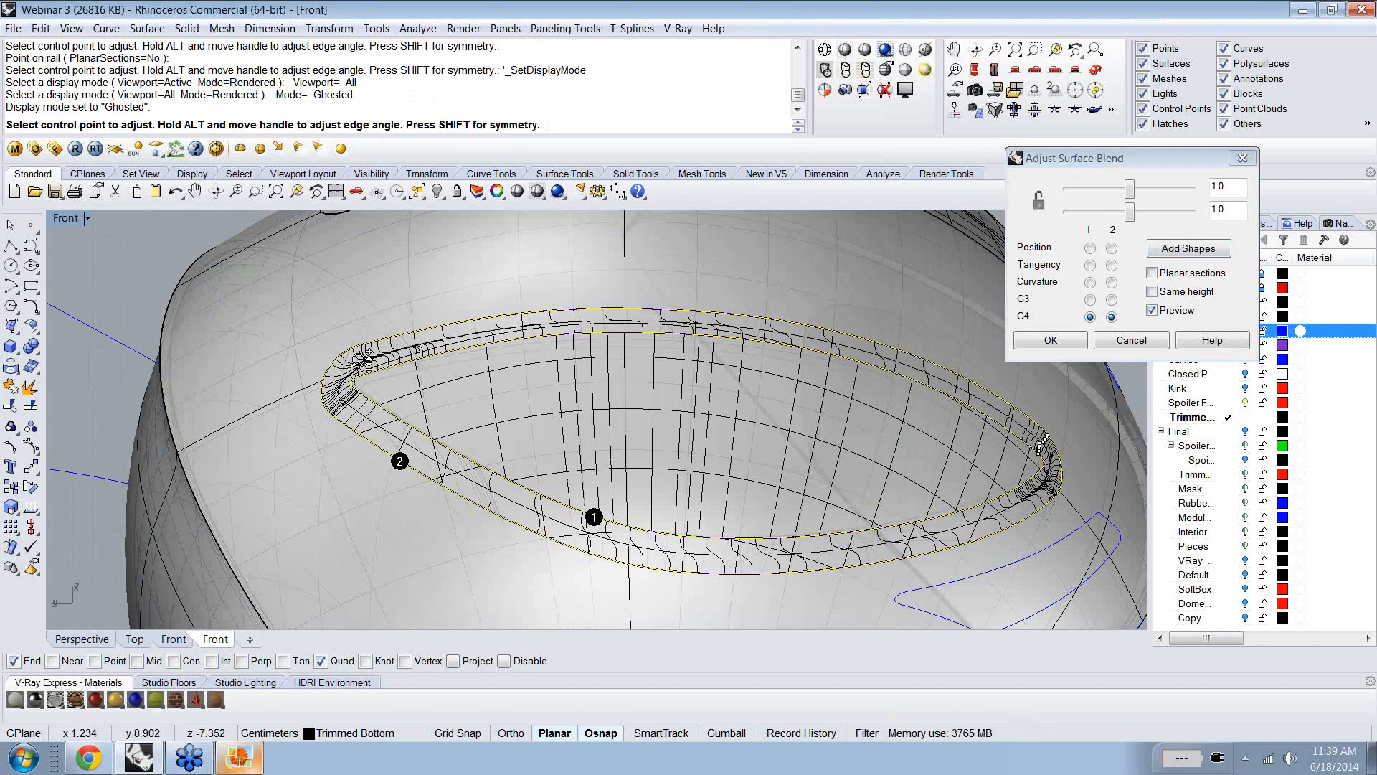
{"action": "scroll", "coordinate": [367, 357], "scroll_direction": "up", "scroll_amount": 5}
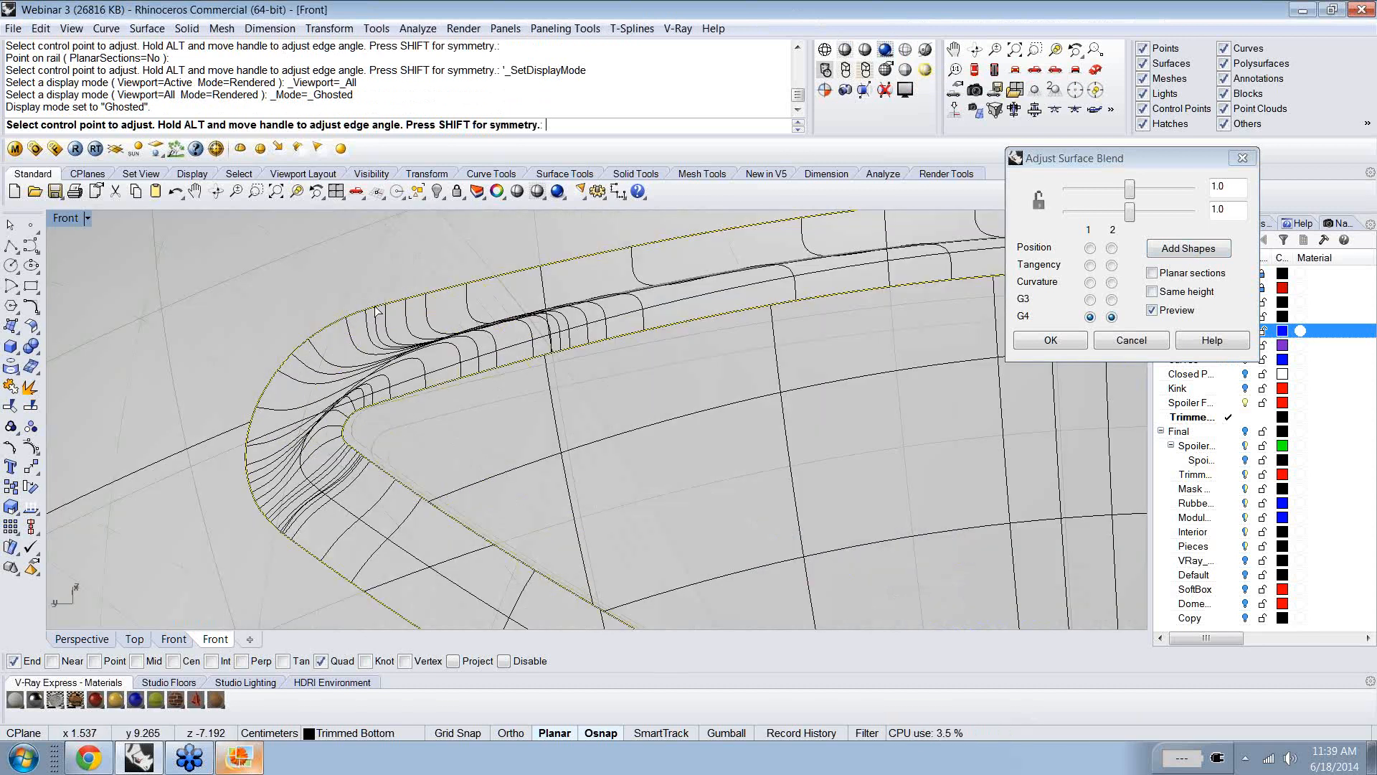
{"action": "right_click_drag", "start_coordinate": [368, 305], "coordinate": [482, 309]}
{"action": "right_click_drag", "start_coordinate": [724, 336], "coordinate": [792, 367], "text": "ctrl"}
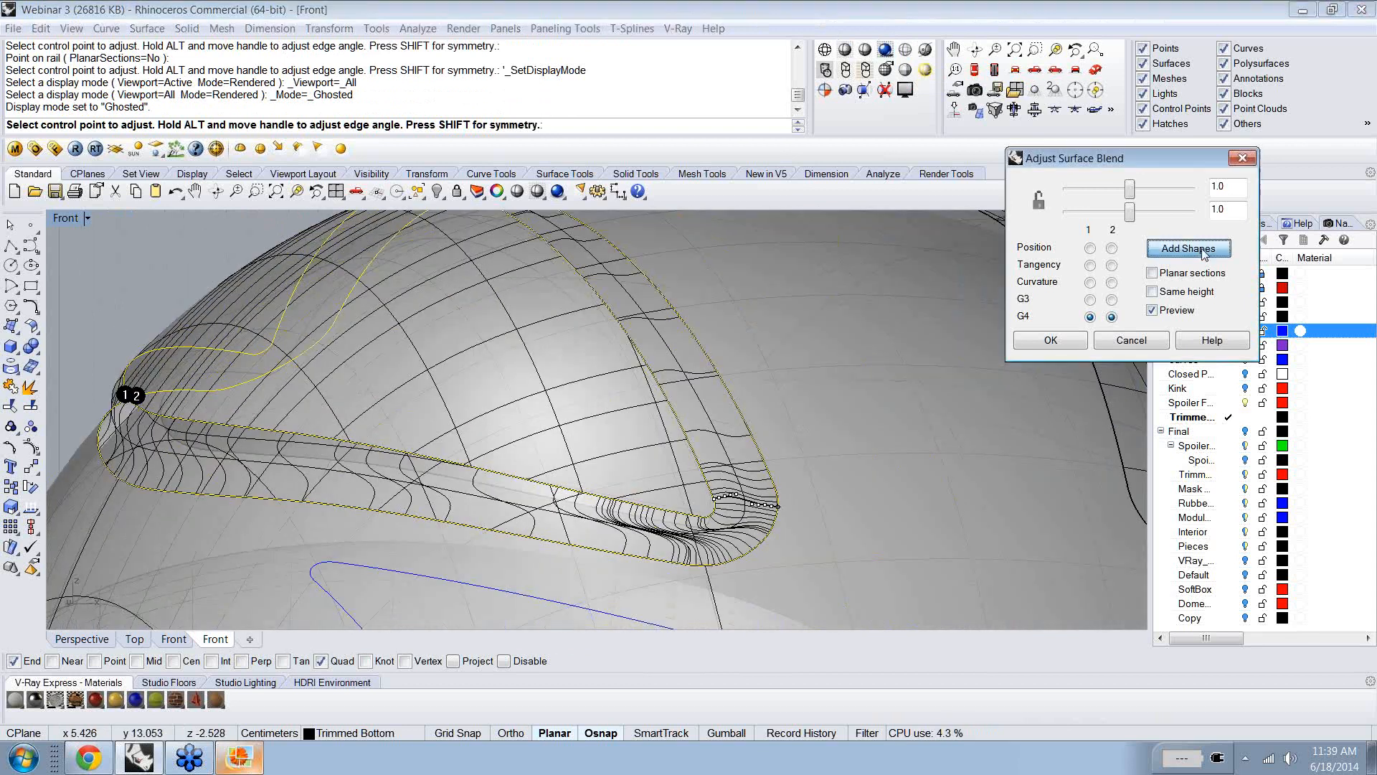
- Add two cross-section shapes to the blend, one on each side of the vent's front tip
{"action": "left_click", "coordinate": [694, 509]}
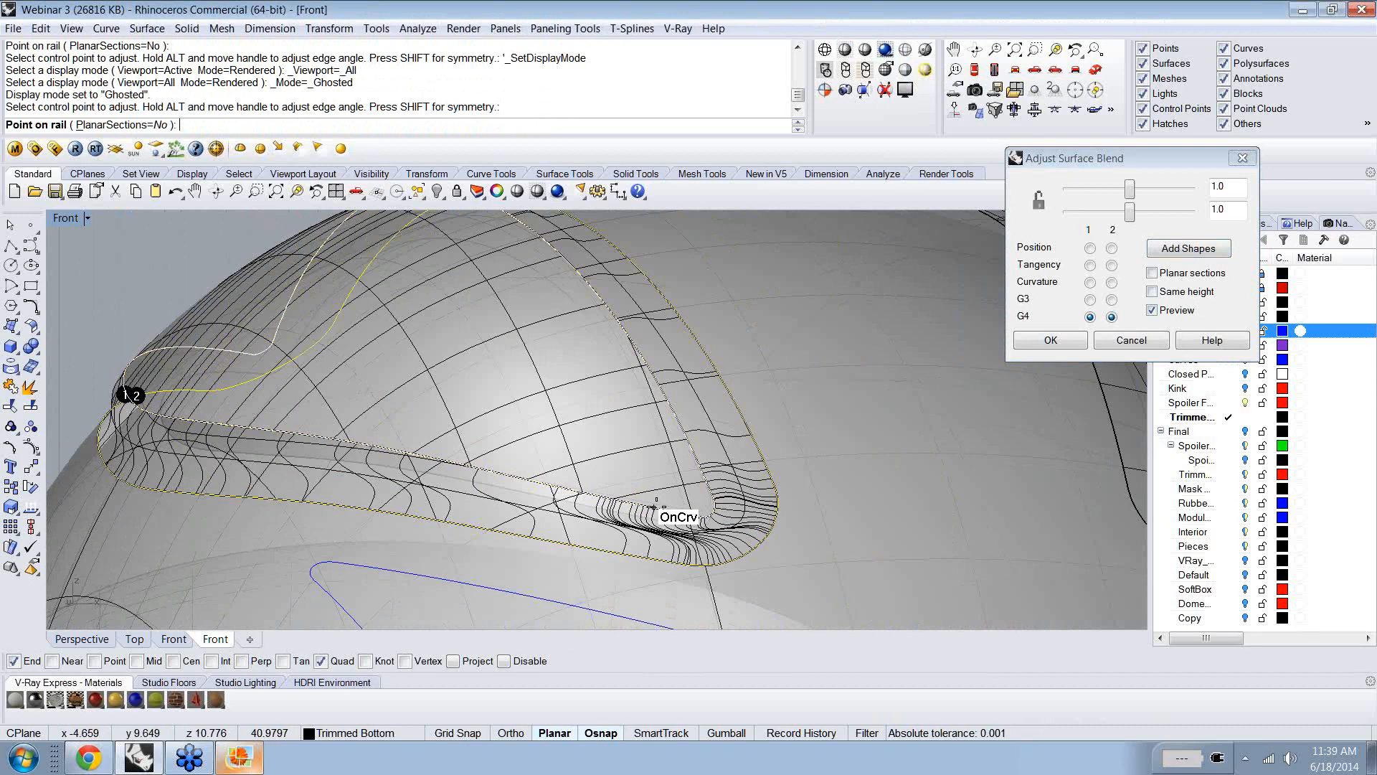
{"action": "left_click", "coordinate": [694, 511]}
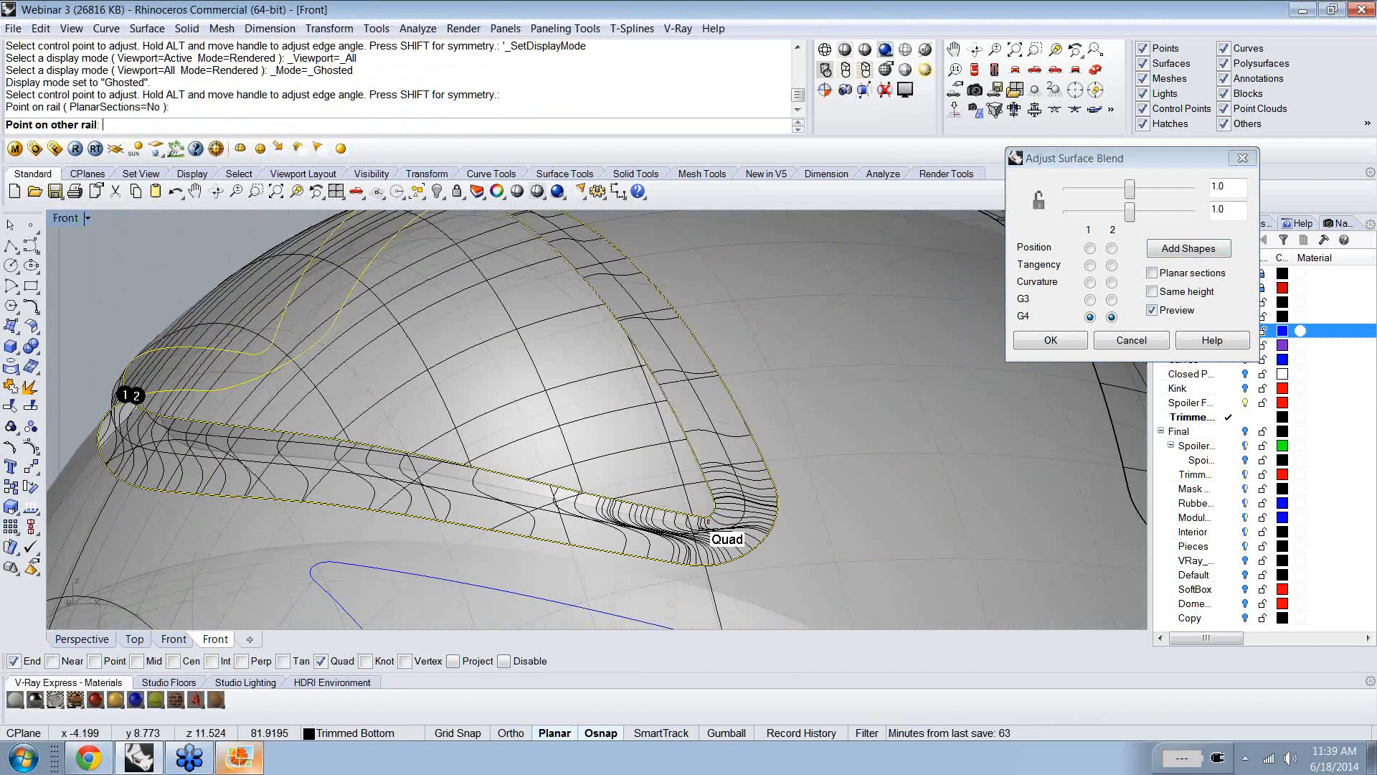
{"action": "left_click", "coordinate": [738, 556]}
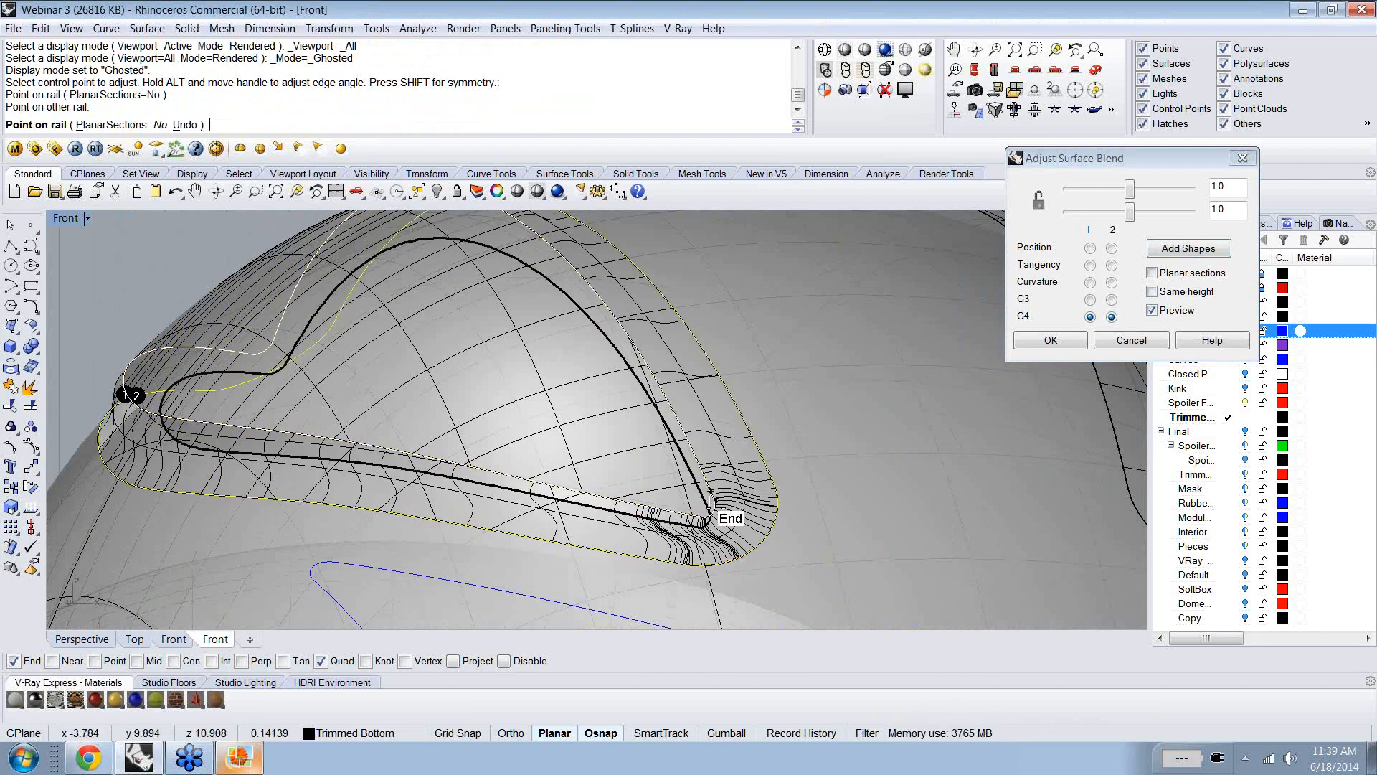
{"action": "left_click", "coordinate": [708, 499]}
{"action": "left_click", "coordinate": [782, 506]}
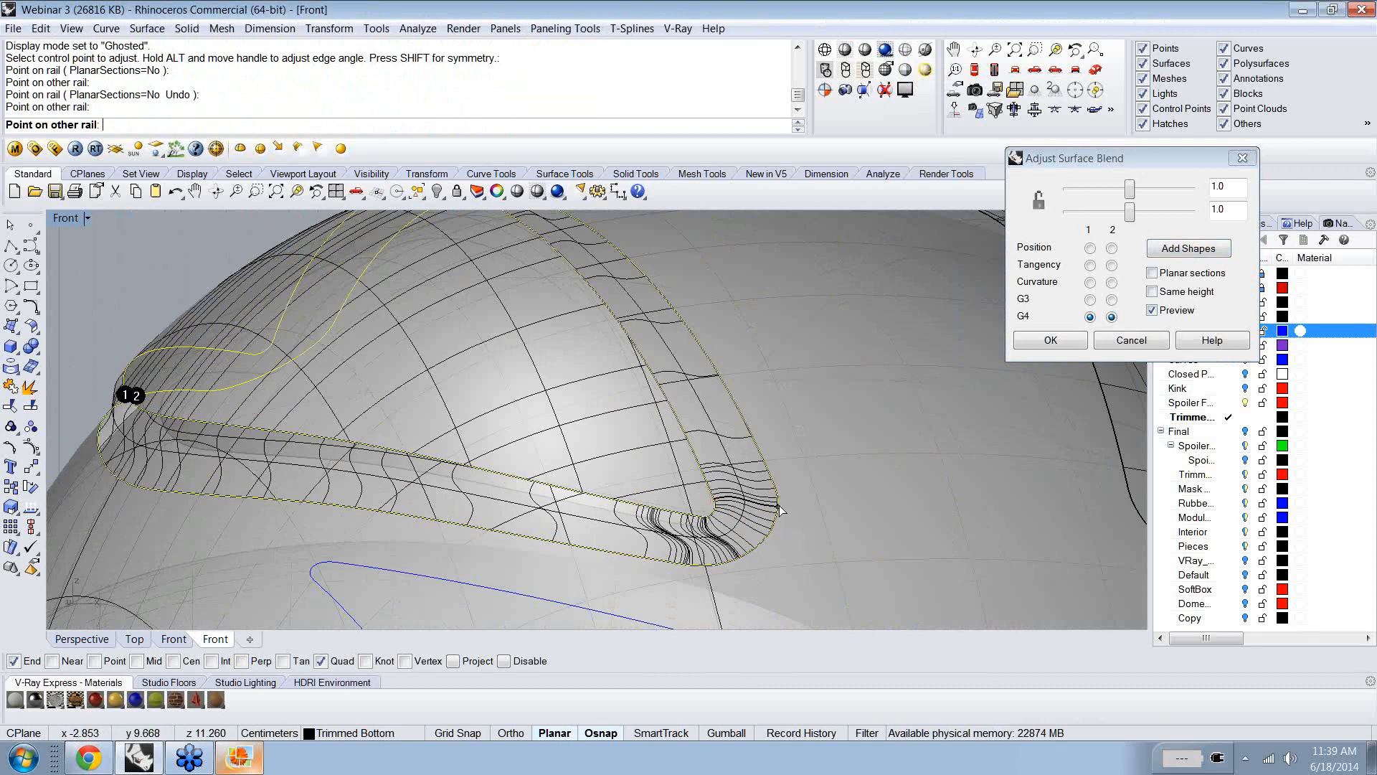
- Add two more cross-section shapes to the blend, one on each side of the vent's rear tip
{"action": "right_click_drag", "start_coordinate": [784, 513], "coordinate": [839, 470]}
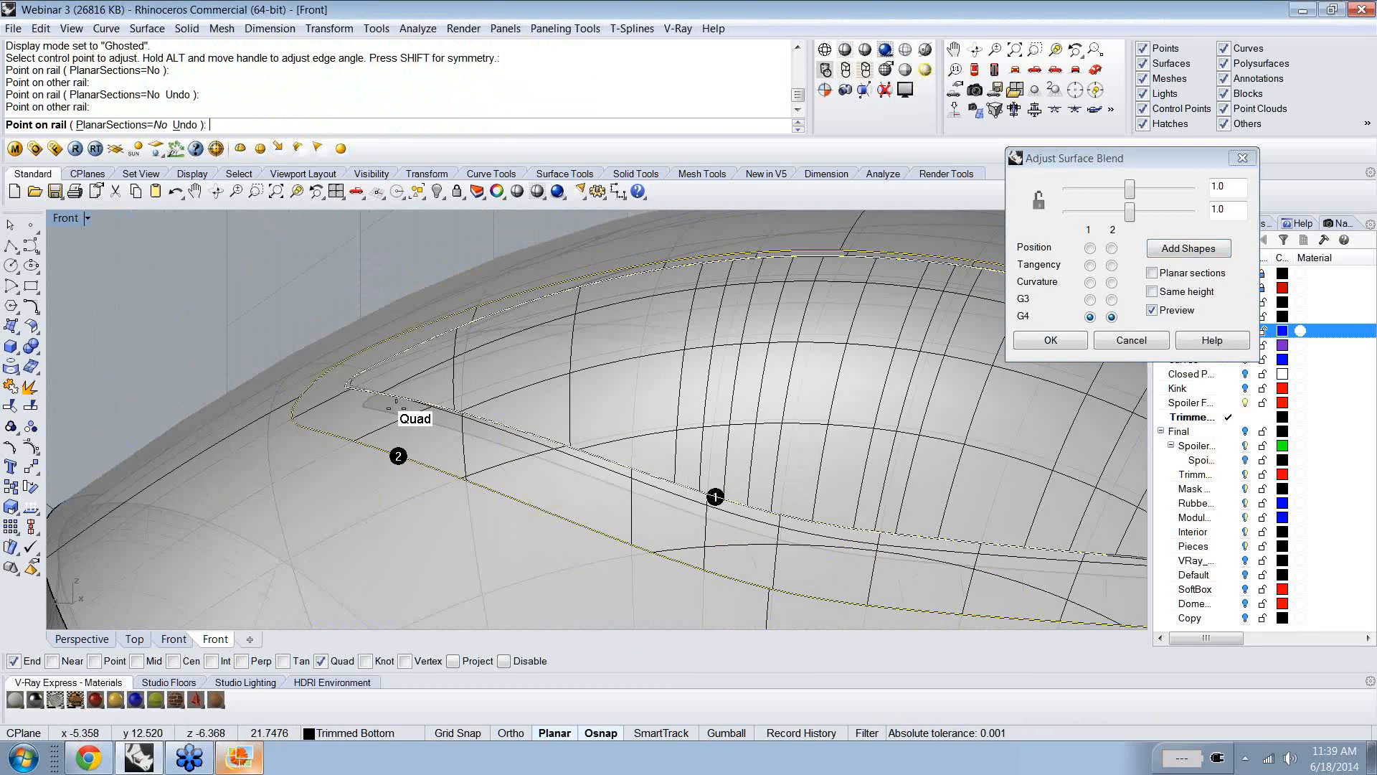
{"action": "left_click", "coordinate": [353, 381]}
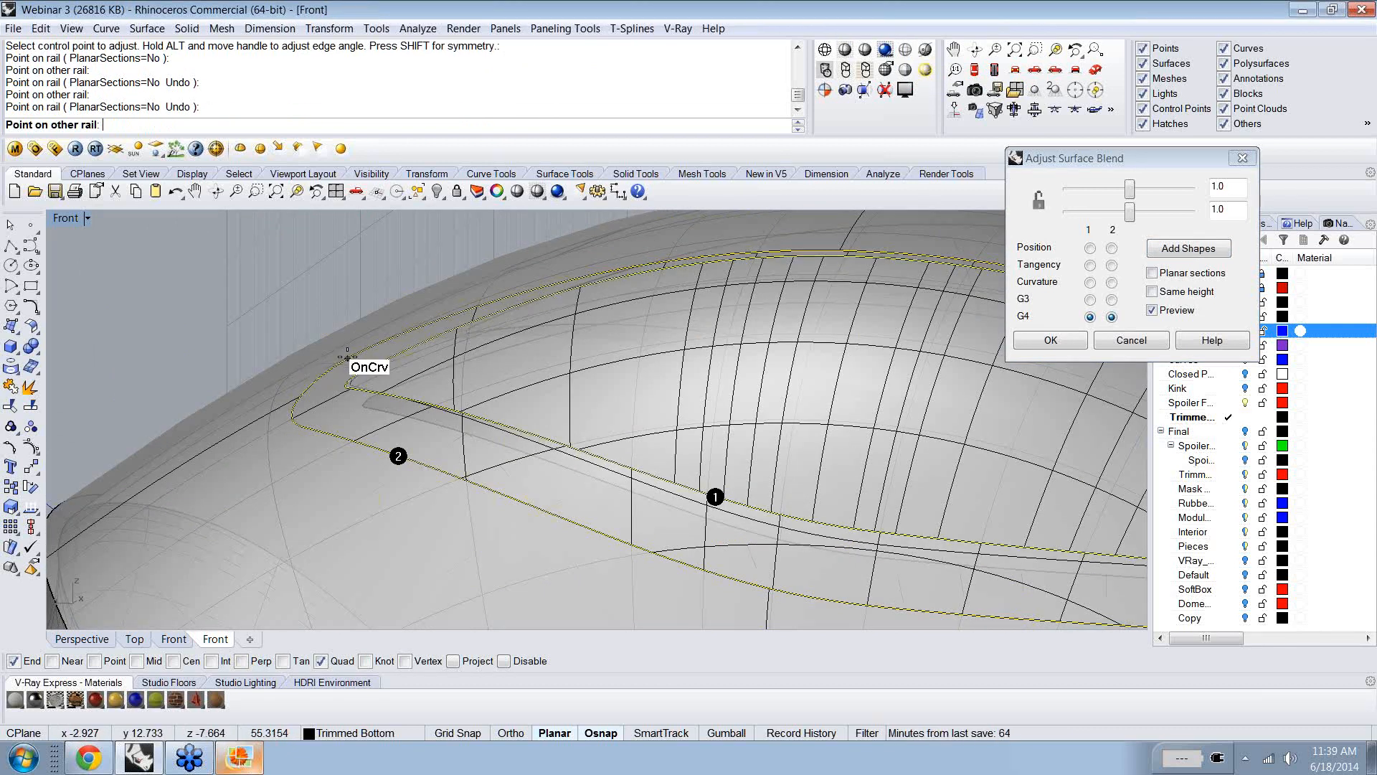
{"action": "right_click_drag", "start_coordinate": [313, 378], "coordinate": [436, 432]}
{"action": "left_click", "coordinate": [507, 429]}
{"action": "left_click", "coordinate": [518, 444]}
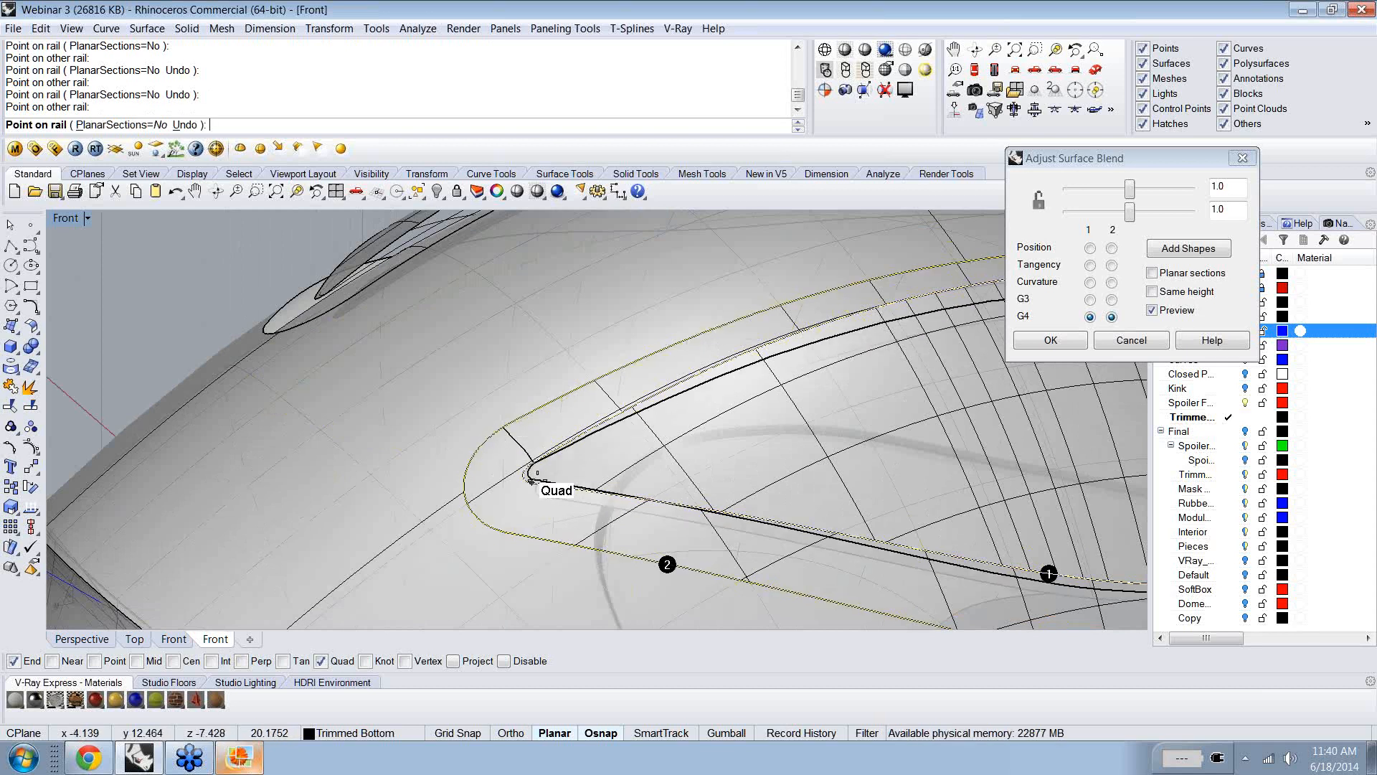
{"action": "left_click", "coordinate": [529, 480]}
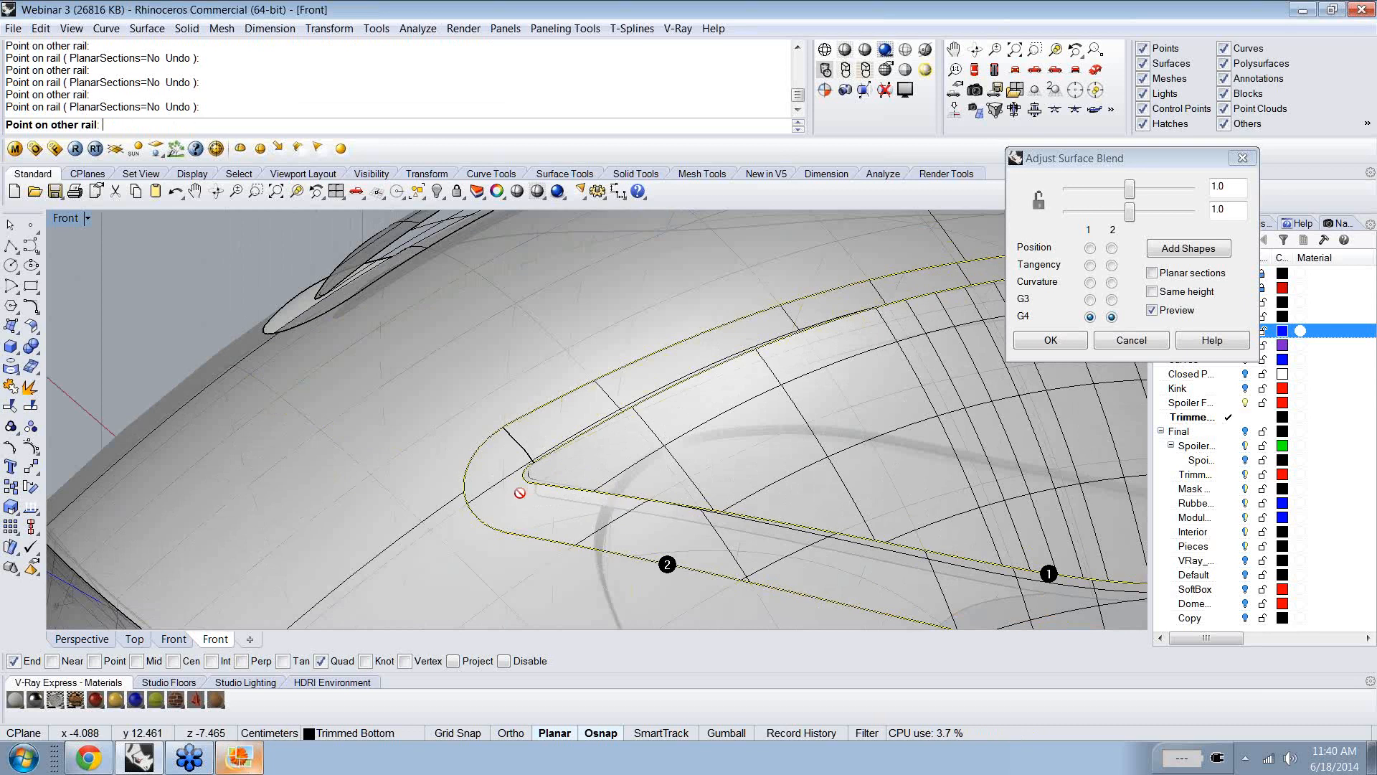
{"action": "left_click", "coordinate": [472, 509]}
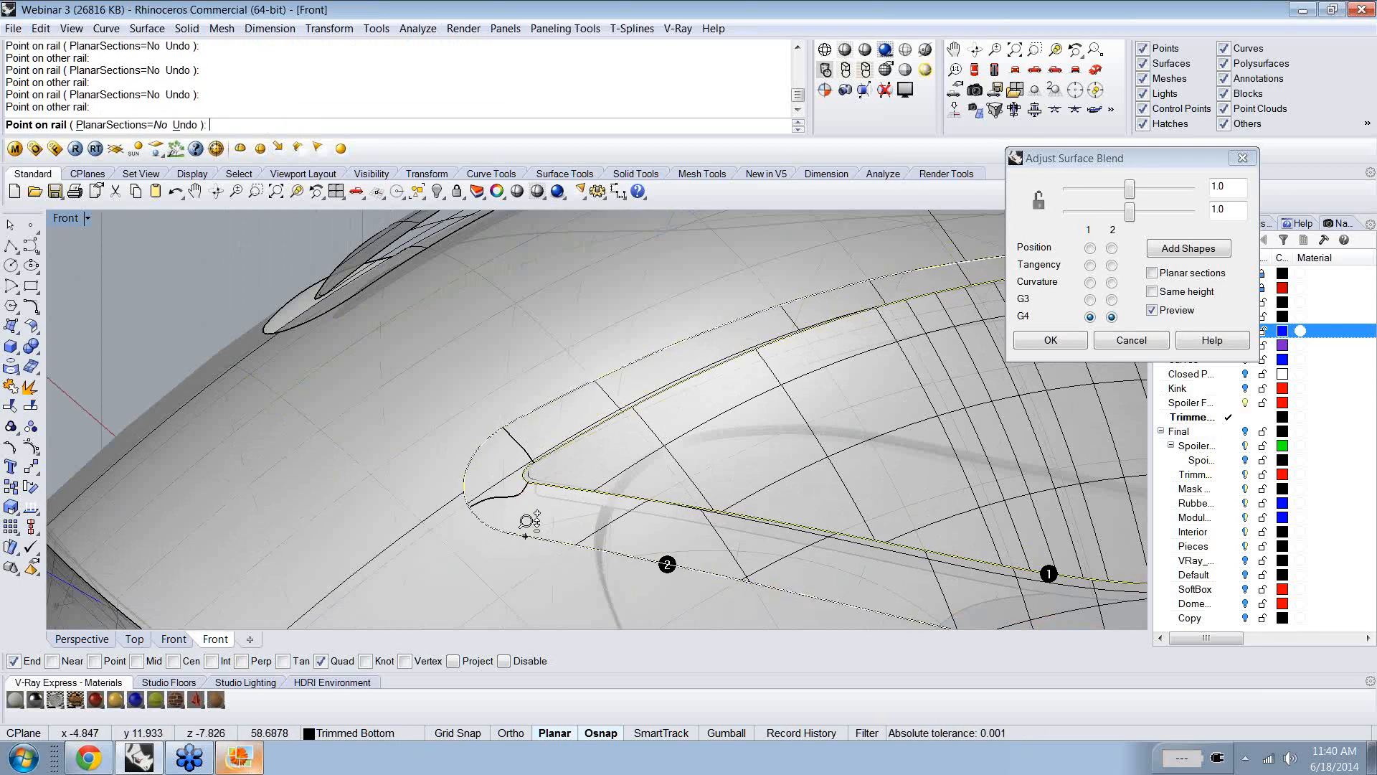
- Preview the blend in Rendered display and try to create it with the added shapes and G4 continuity on both edges
{"action": "scroll", "coordinate": [528, 522], "scroll_direction": "down", "scroll_amount": 3}
{"action": "right_click_drag", "start_coordinate": [512, 524], "coordinate": [302, 499]}
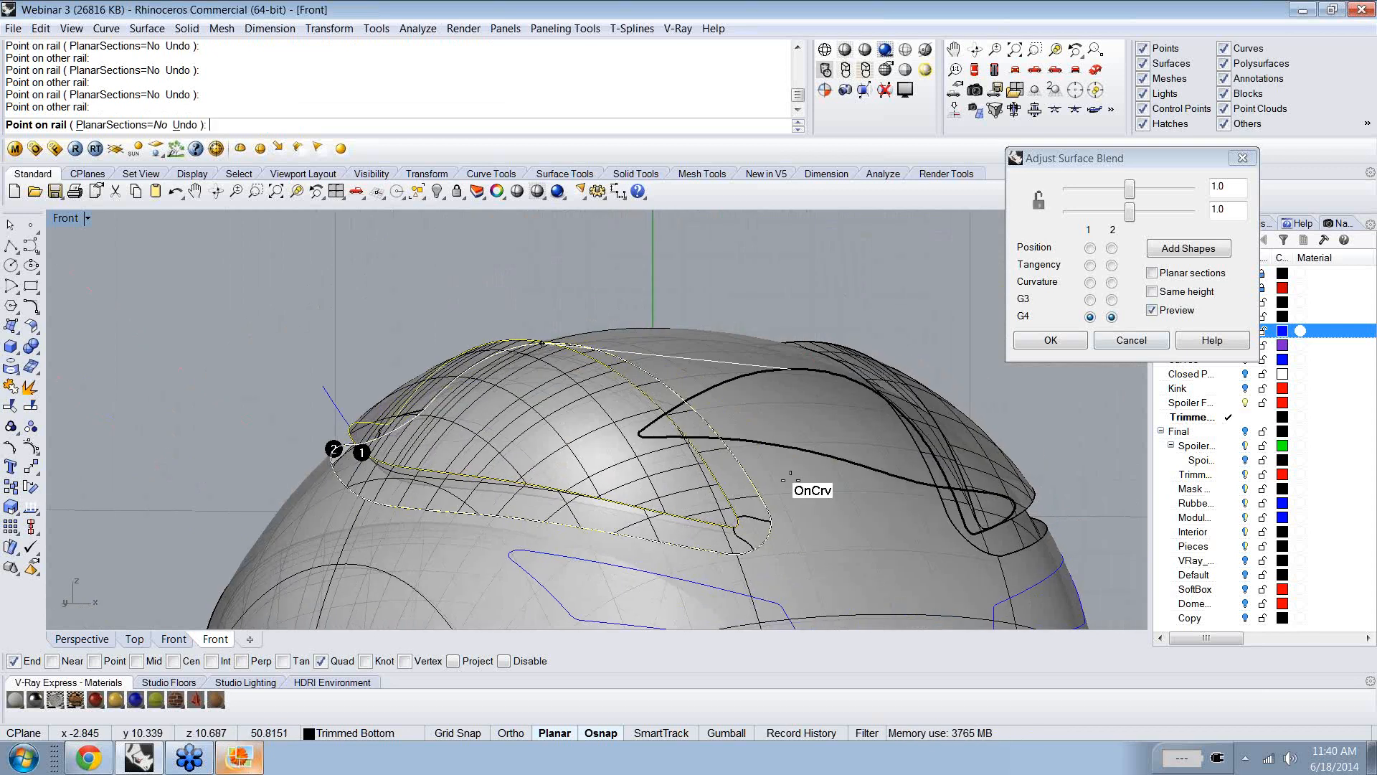
{"action": "right_click", "coordinate": [889, 52]}
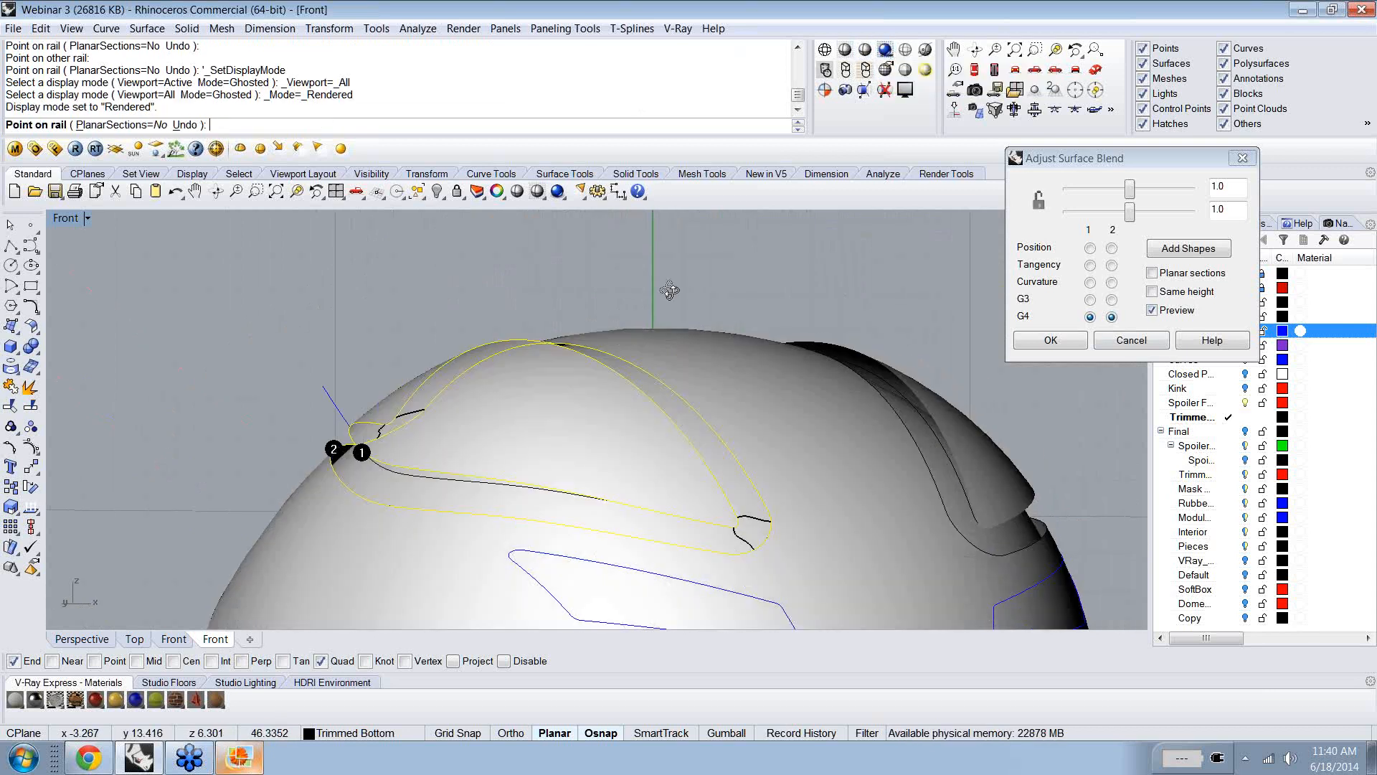
{"action": "right_click_drag", "start_coordinate": [667, 292], "coordinate": [648, 318]}
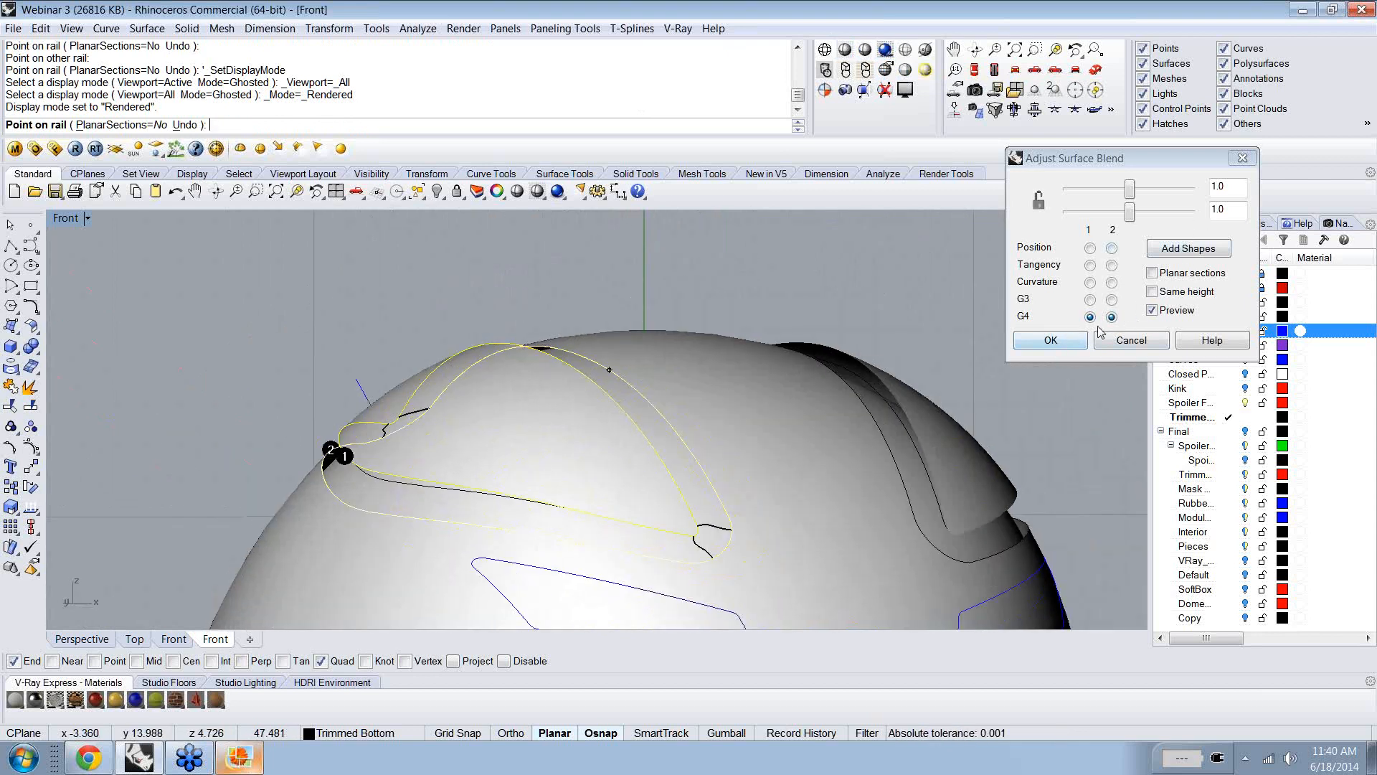
{"action": "left_click", "coordinate": [1048, 347]}
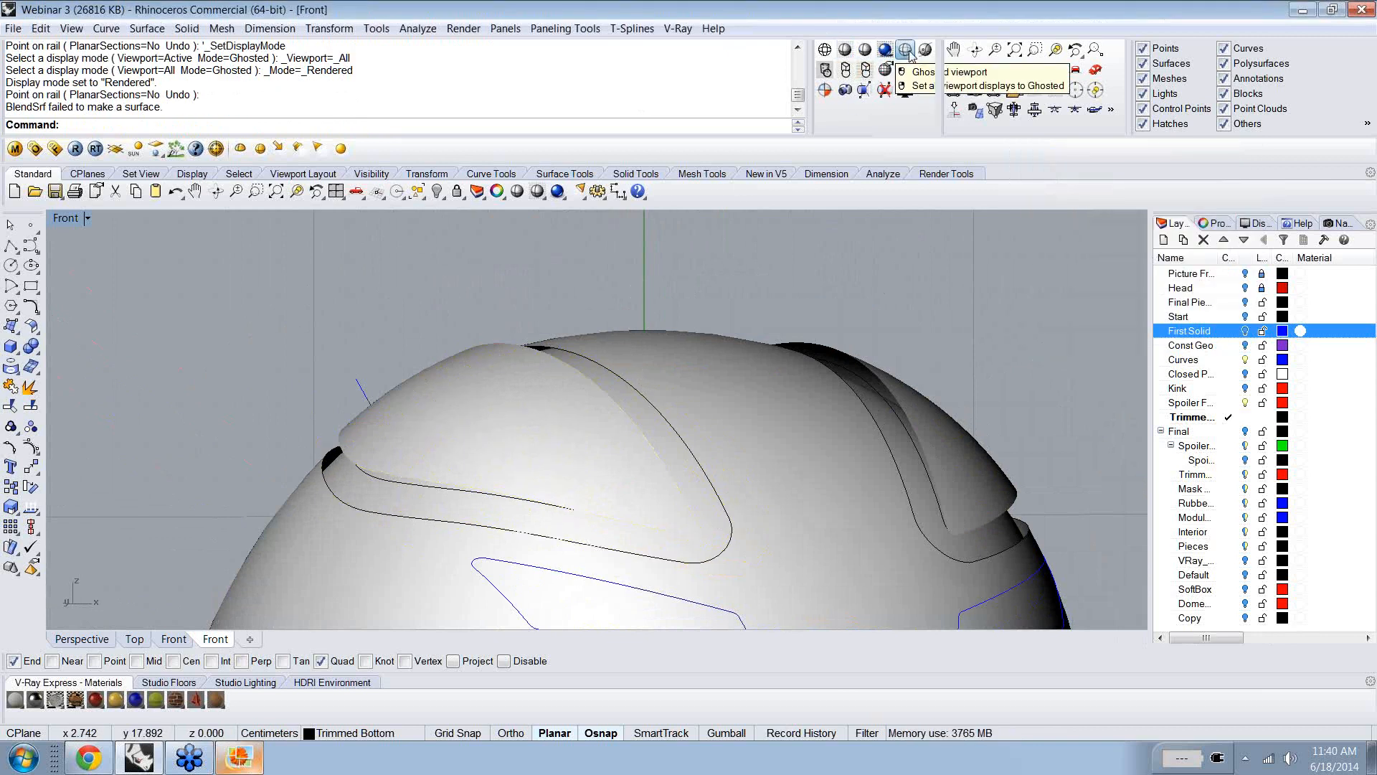
- Return all viewports to Ghosted display and start a new surface blend between the shell opening's edge and the vent's edge
{"action": "left_click", "coordinate": [866, 70]}
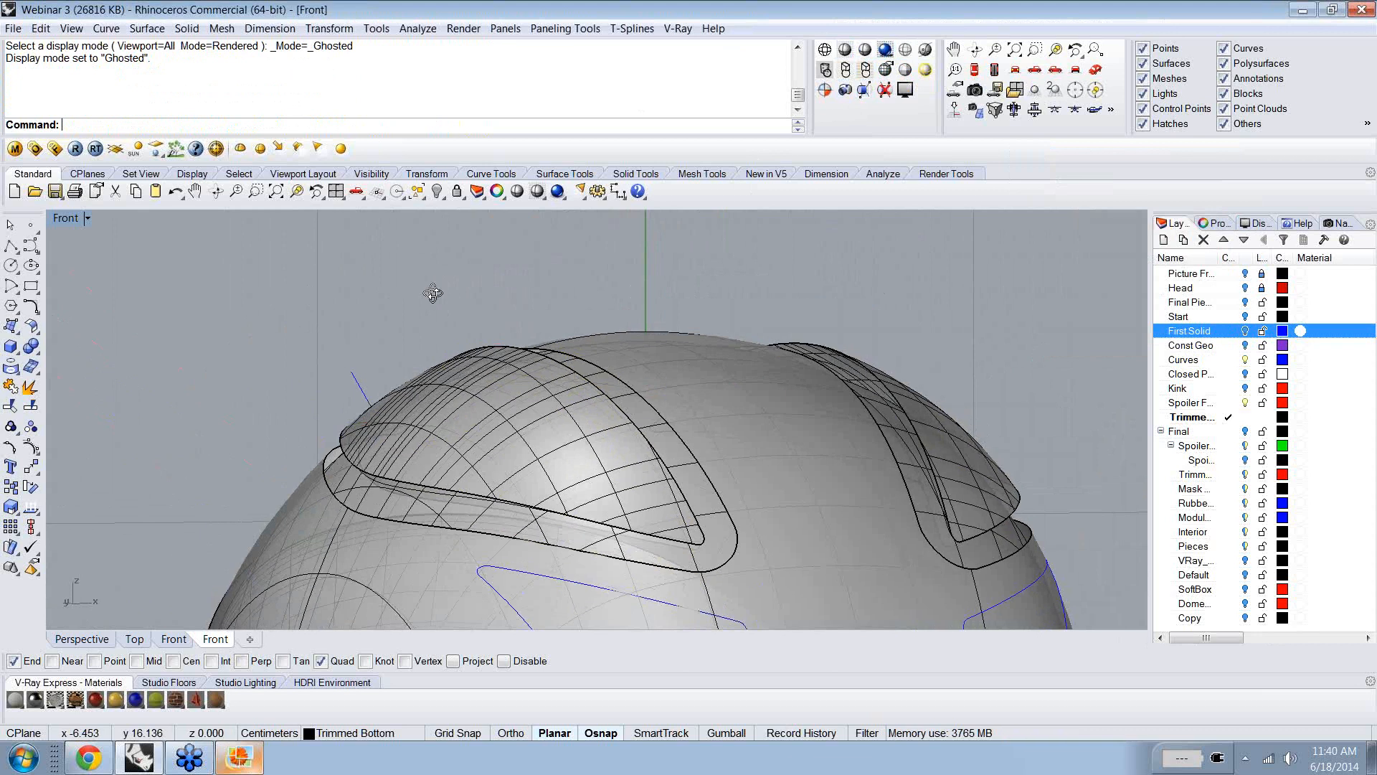
{"action": "right_click_drag", "start_coordinate": [433, 292], "coordinate": [534, 298]}
{"action": "right_click", "coordinate": [532, 298]}
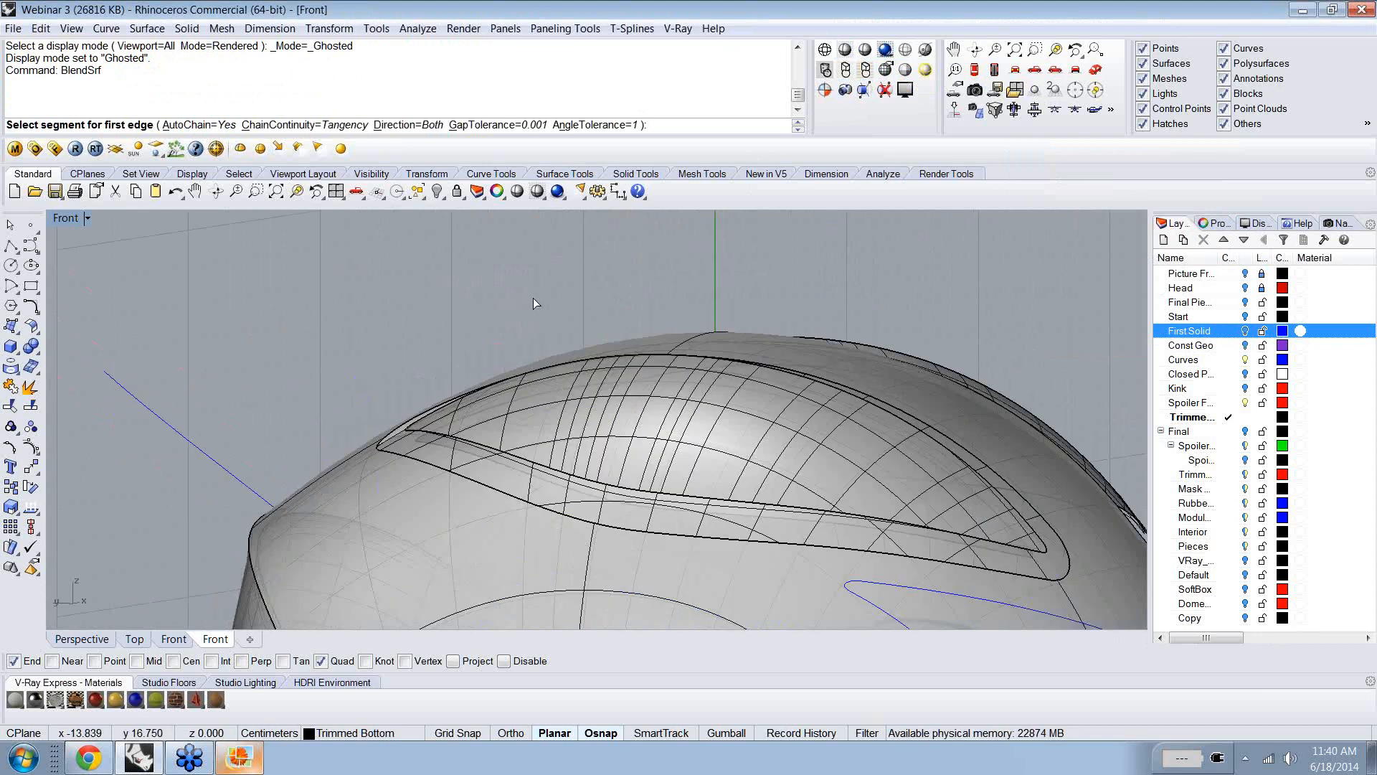
{"action": "left_click", "coordinate": [409, 460]}
{"action": "left_click", "coordinate": [468, 446]}
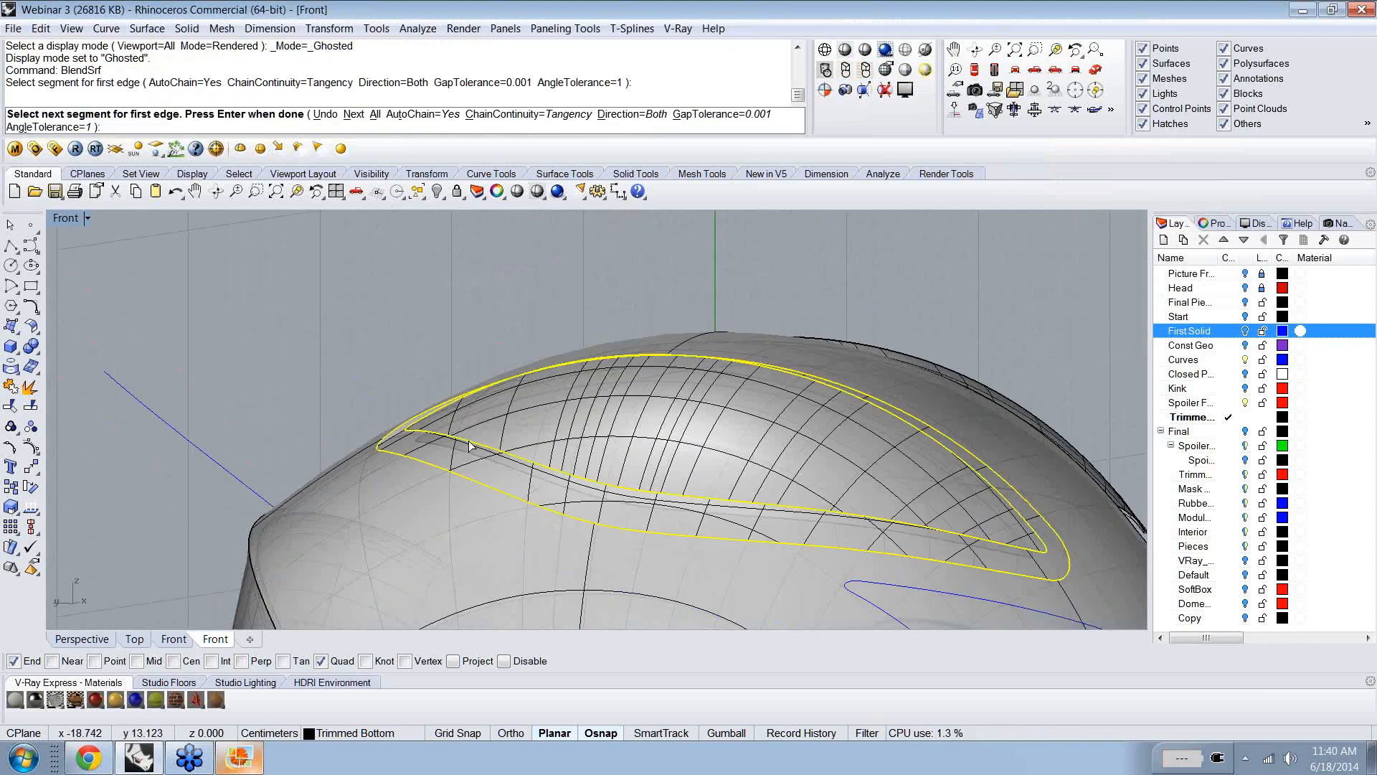
{"action": "key", "text": "Return"}
- In the Top view, add two cross-section shapes perpendicular to the blend's edges, one on each side of the vent's rear tip
{"action": "type", "text": "top"}
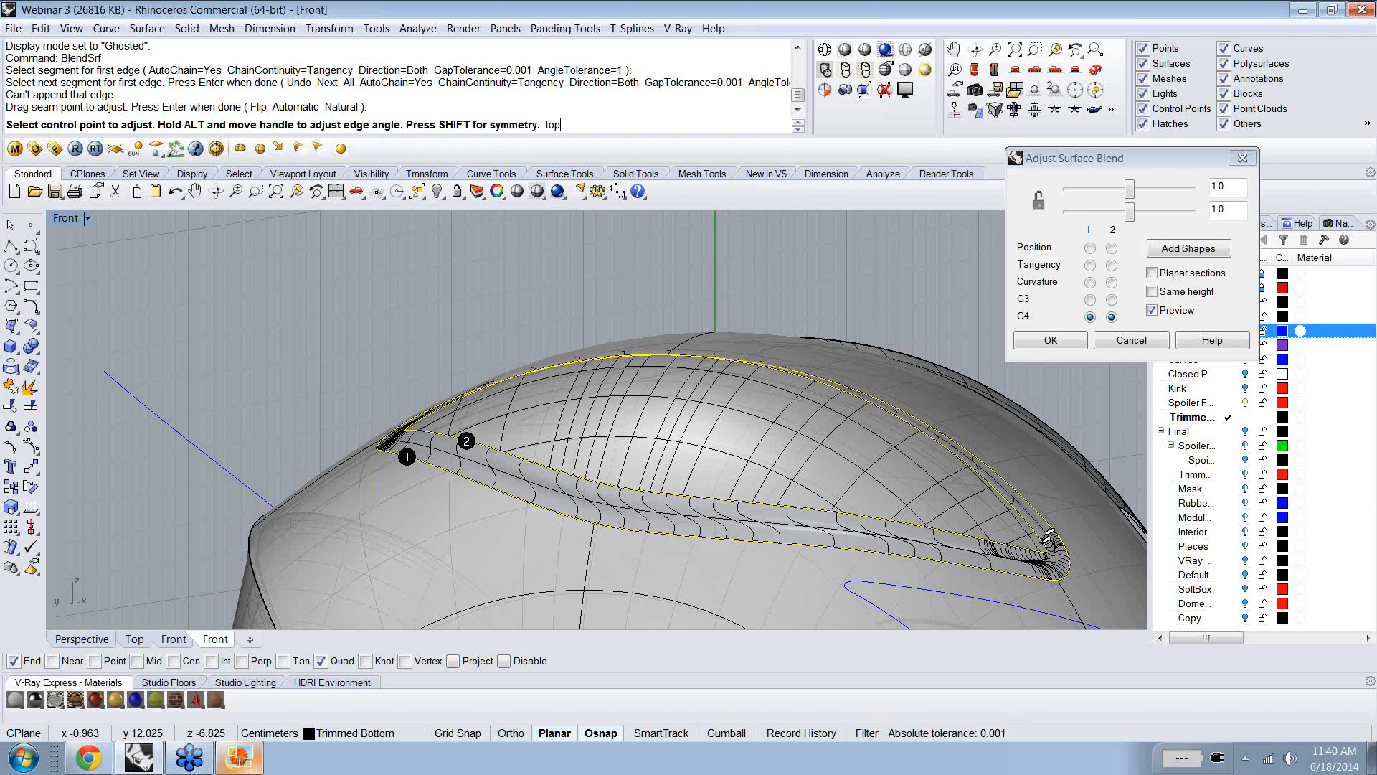
{"action": "key", "text": "Return"}
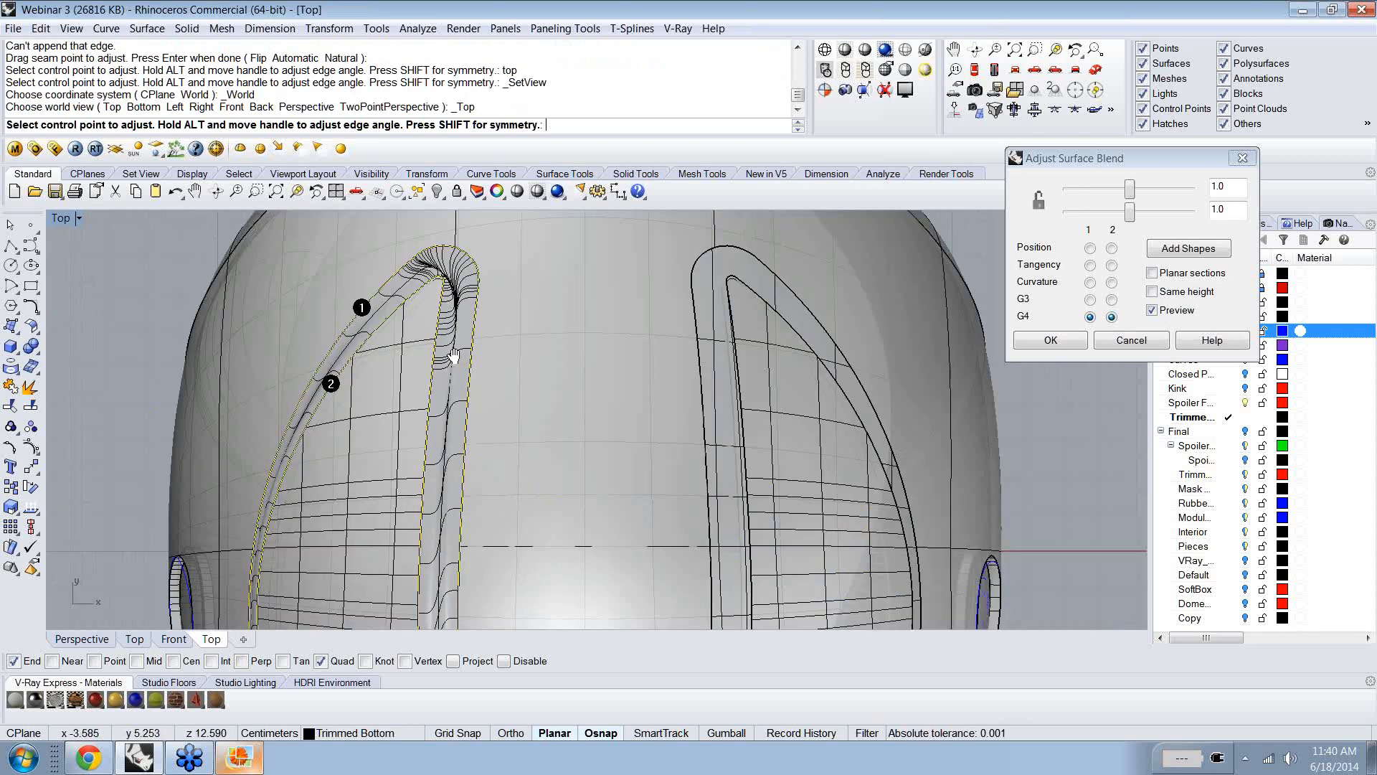
{"action": "right_click_drag", "start_coordinate": [455, 354], "coordinate": [460, 398]}
{"action": "right_click_drag", "start_coordinate": [545, 398], "coordinate": [546, 413]}
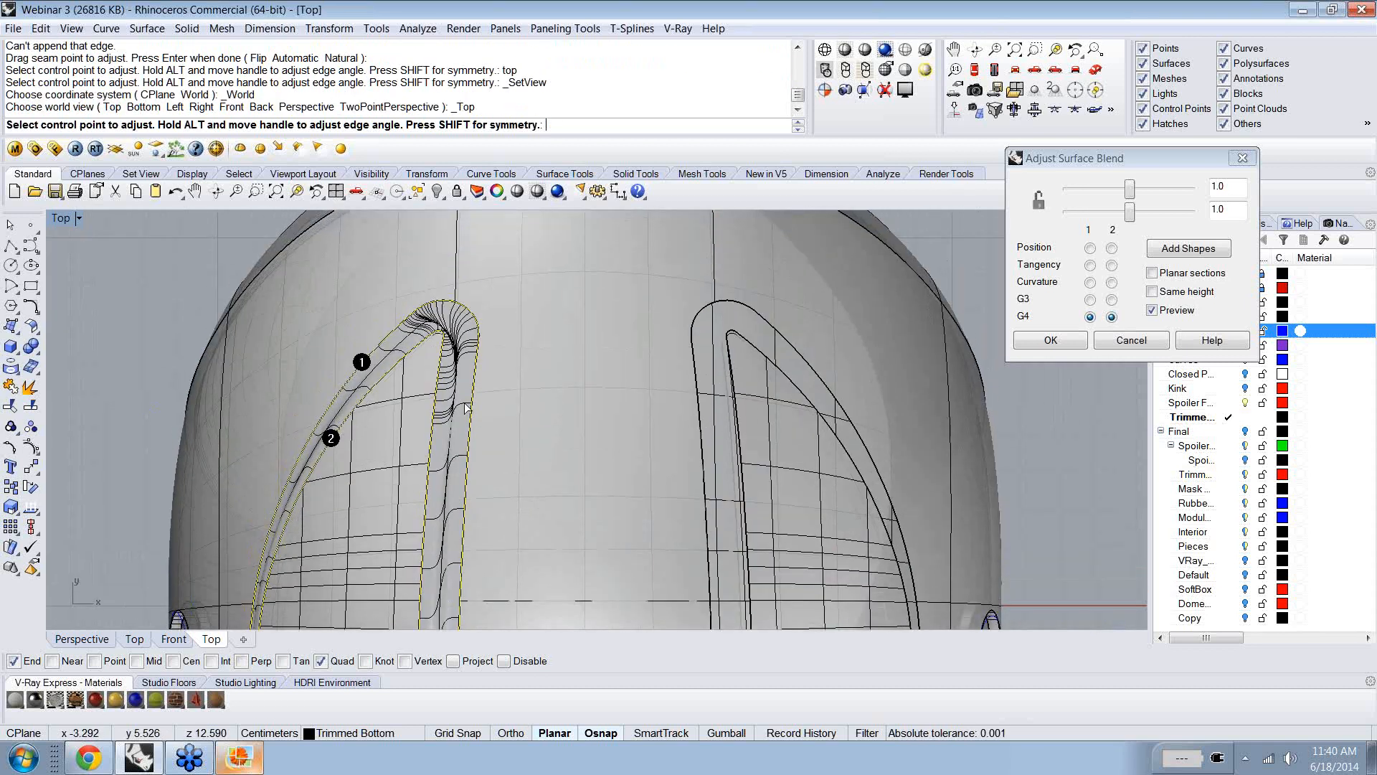
{"action": "scroll", "coordinate": [780, 352], "scroll_direction": "up", "scroll_amount": 6}
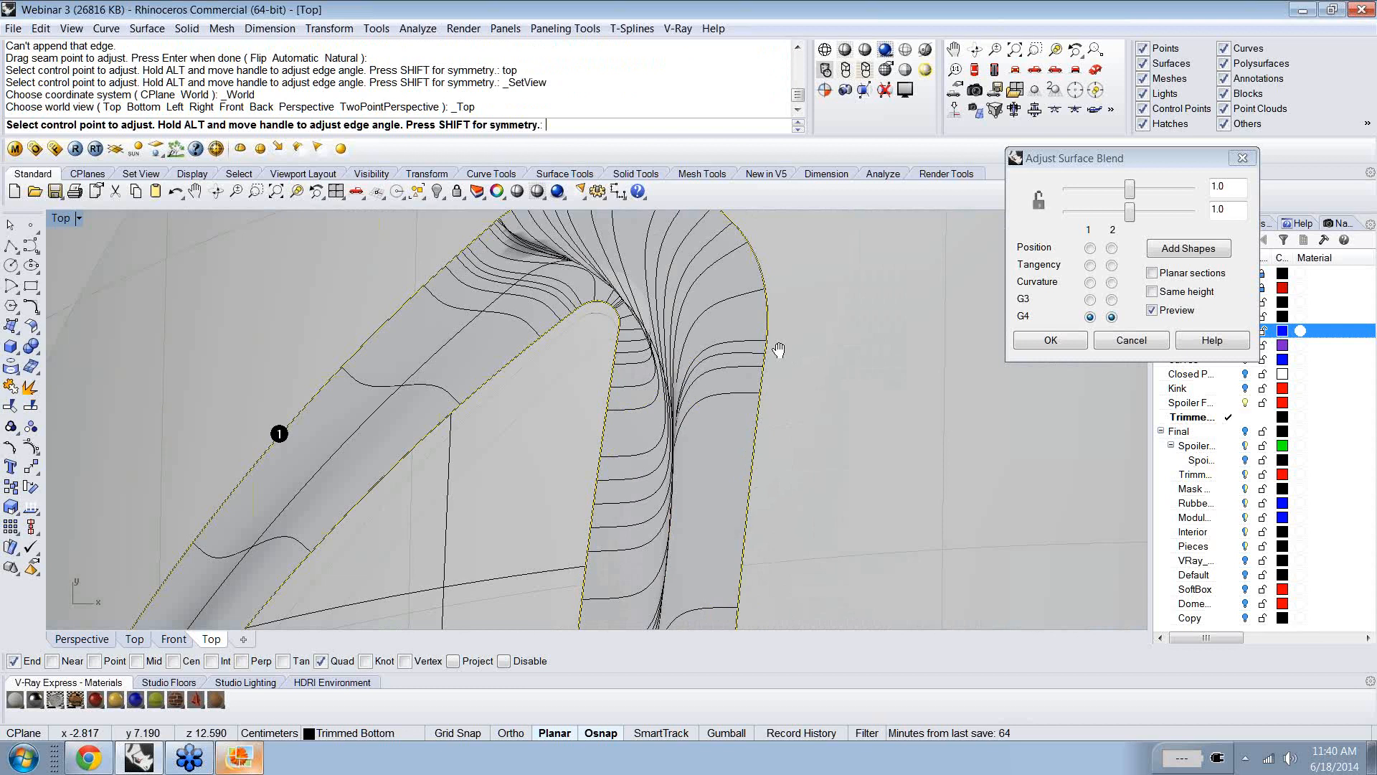
{"action": "scroll", "coordinate": [779, 350], "scroll_direction": "down", "scroll_amount": 3}
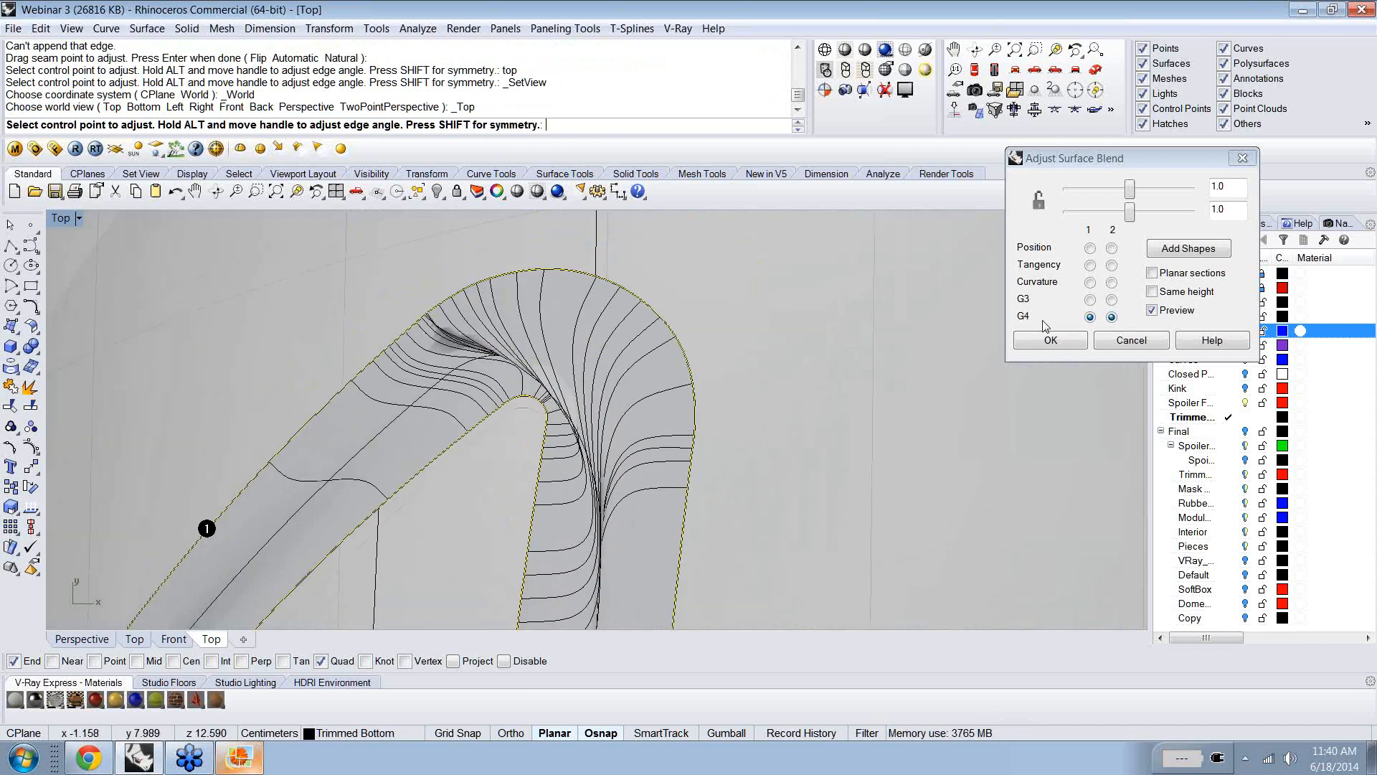
{"action": "left_click", "coordinate": [1187, 249]}
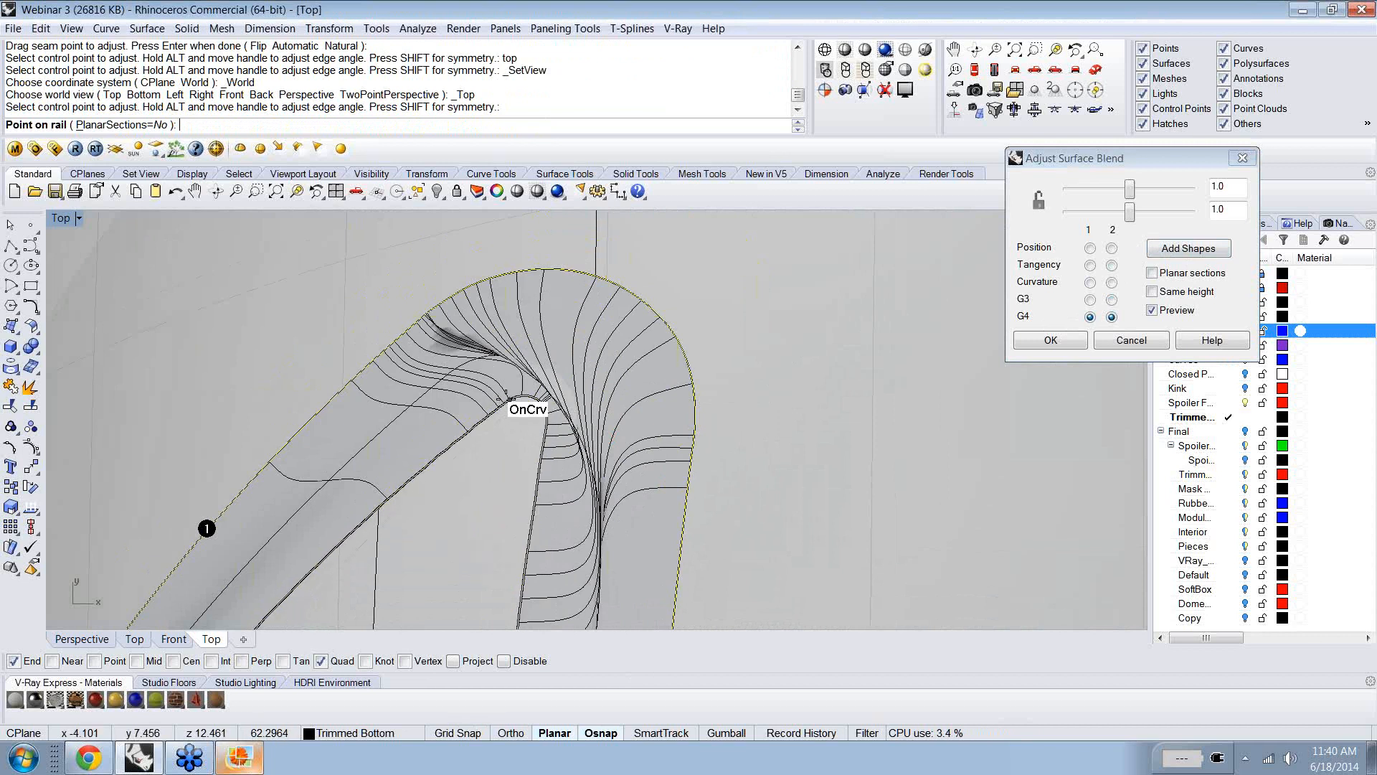
{"action": "left_click", "coordinate": [511, 399]}
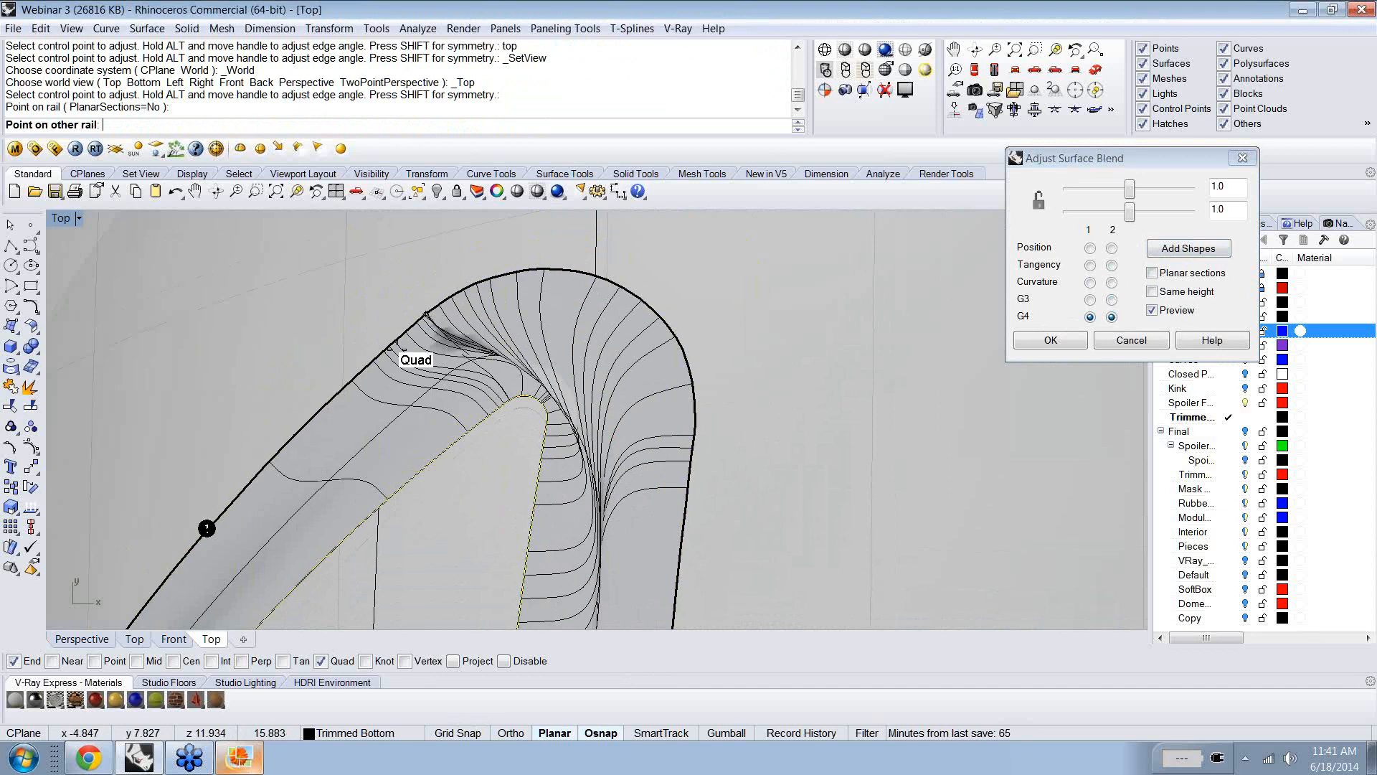
{"action": "left_click", "coordinate": [241, 661]}
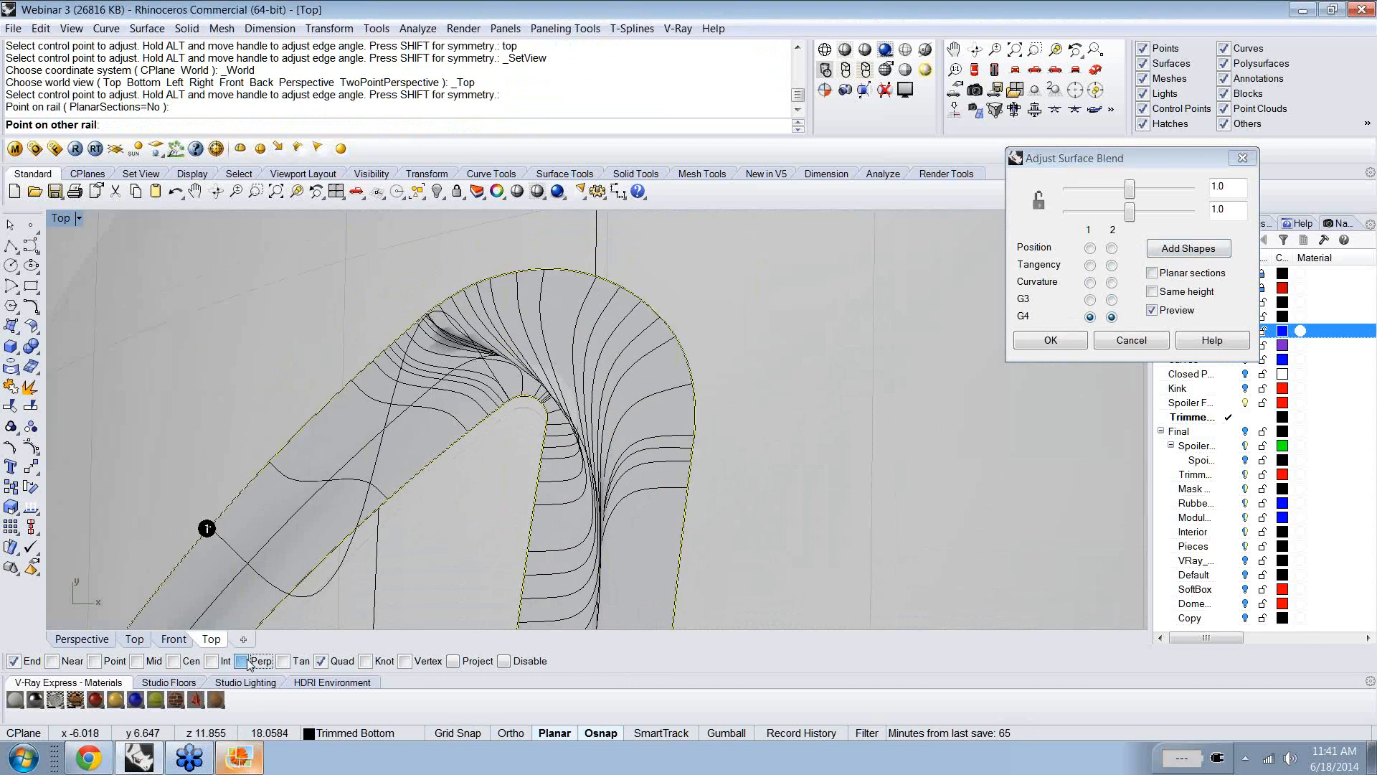
{"action": "left_click", "coordinate": [472, 279]}
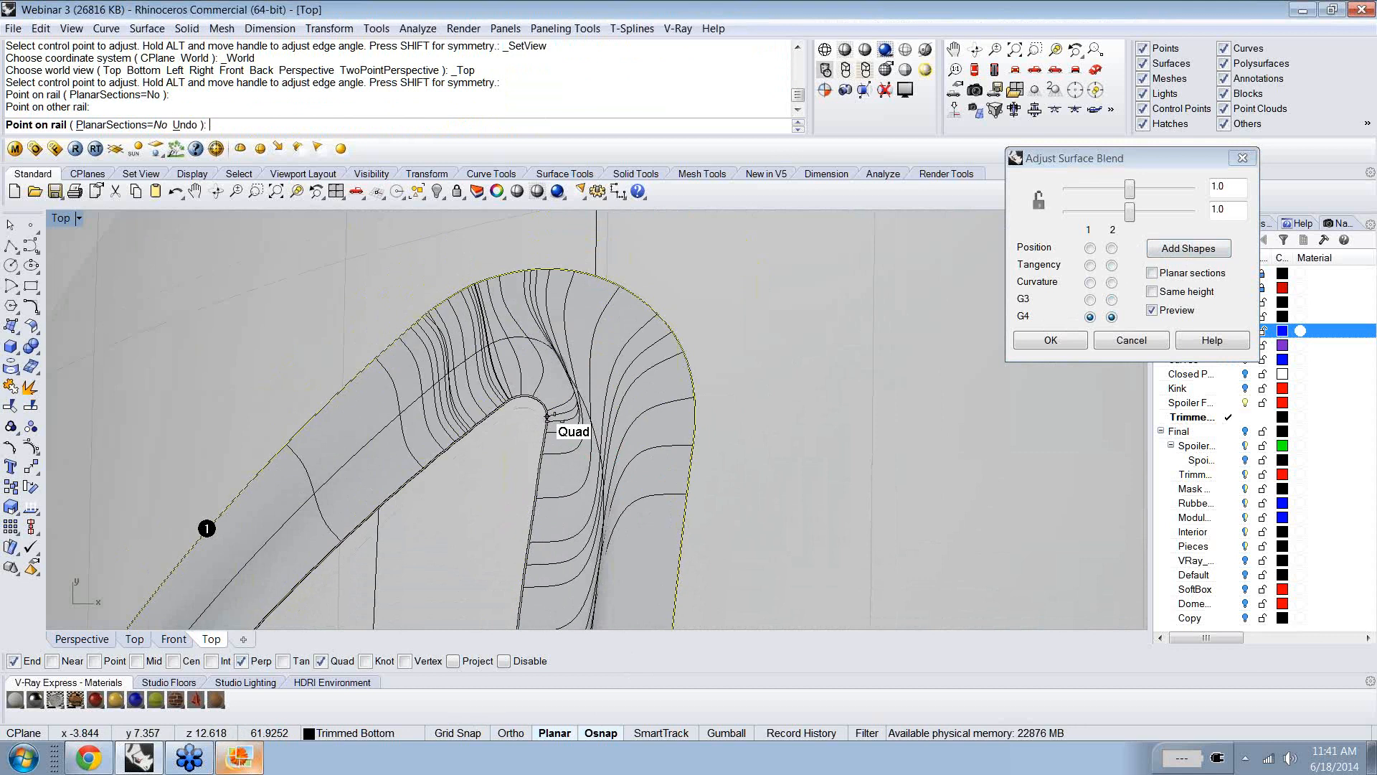
{"action": "left_click", "coordinate": [549, 414]}
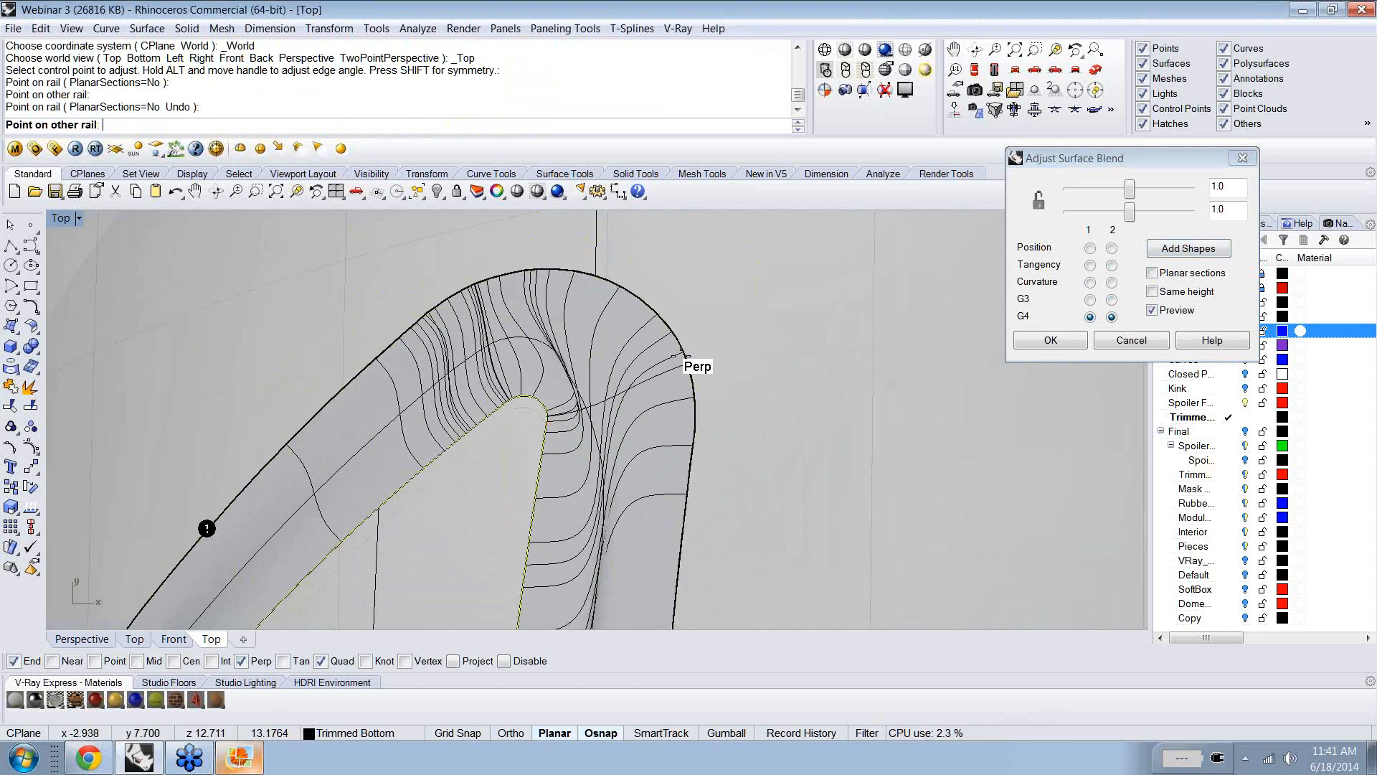
{"action": "left_click", "coordinate": [680, 354]}
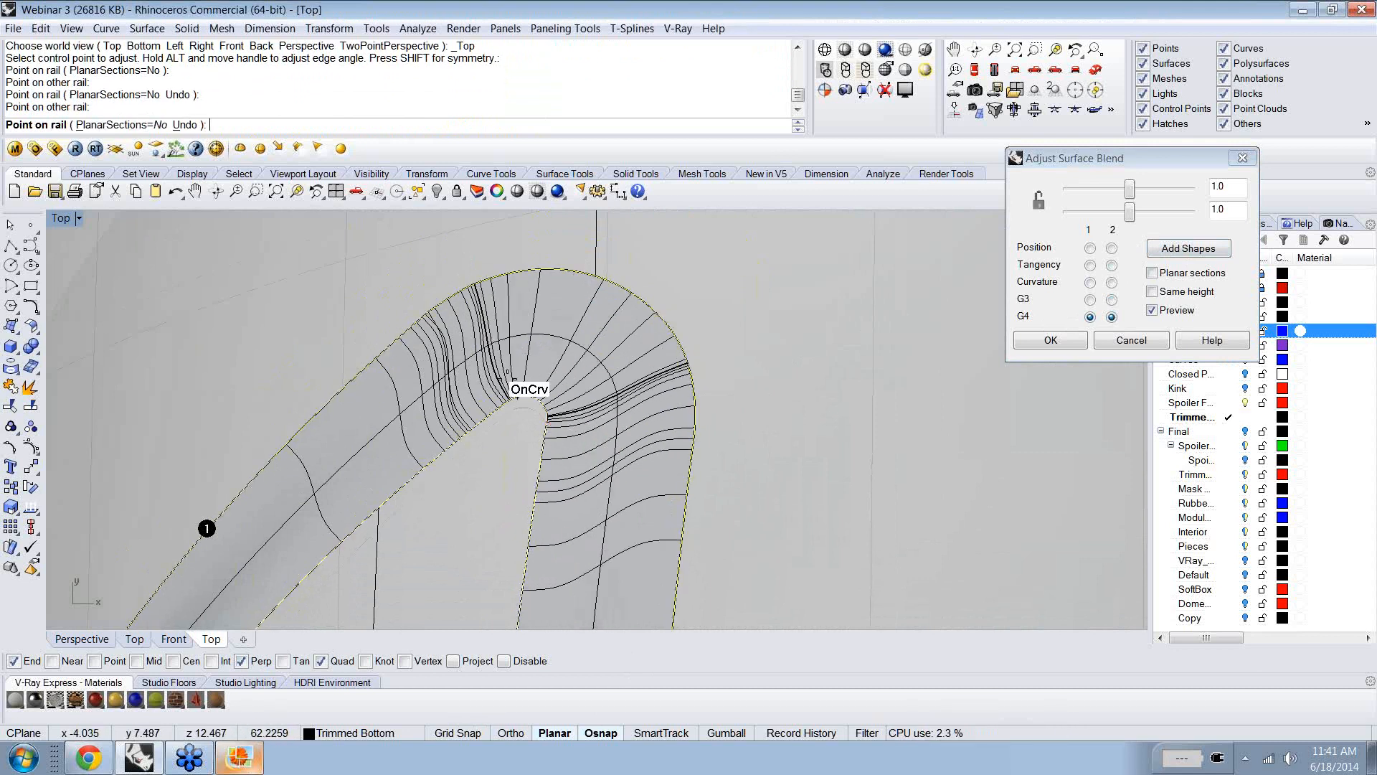
- Exclude curves from selection and add a cross-section shape partway along the blend's long side facing the helmet's centreline
{"action": "scroll", "coordinate": [587, 394], "scroll_direction": "down", "scroll_amount": 1}
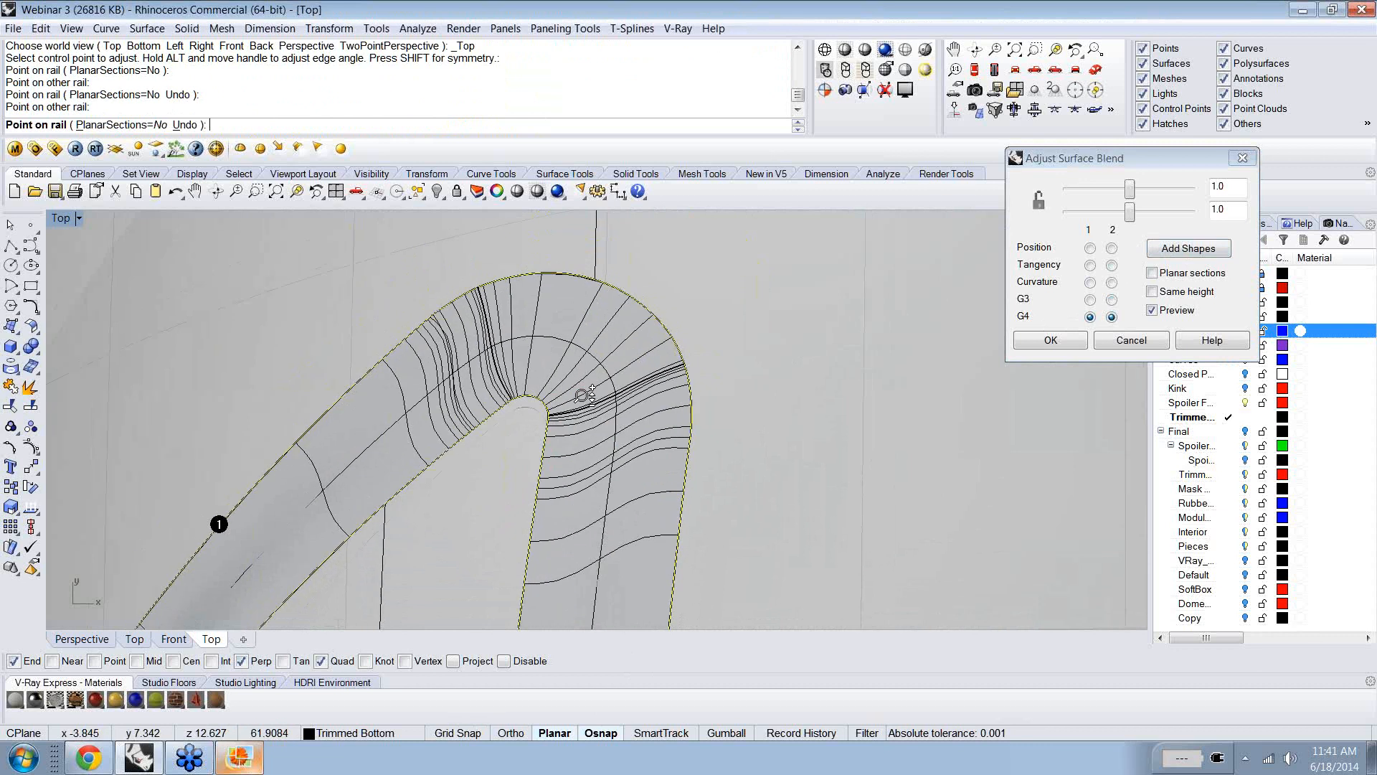
{"action": "scroll", "coordinate": [587, 395], "scroll_direction": "down", "scroll_amount": 4}
{"action": "scroll", "coordinate": [585, 464], "scroll_direction": "down", "scroll_amount": 3}
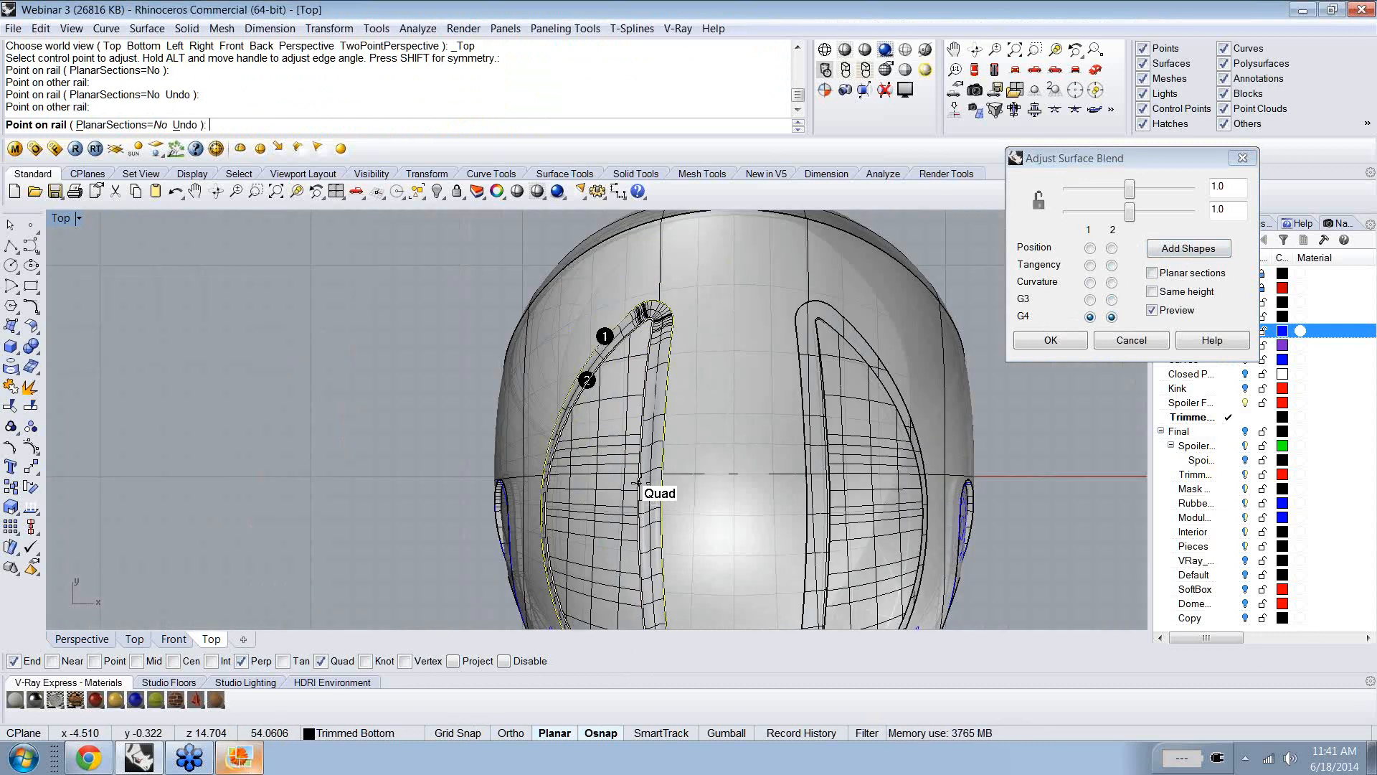
{"action": "right_click_drag", "start_coordinate": [641, 482], "coordinate": [644, 424], "text": "ctrl+shift"}
{"action": "left_click", "coordinate": [1224, 49]}
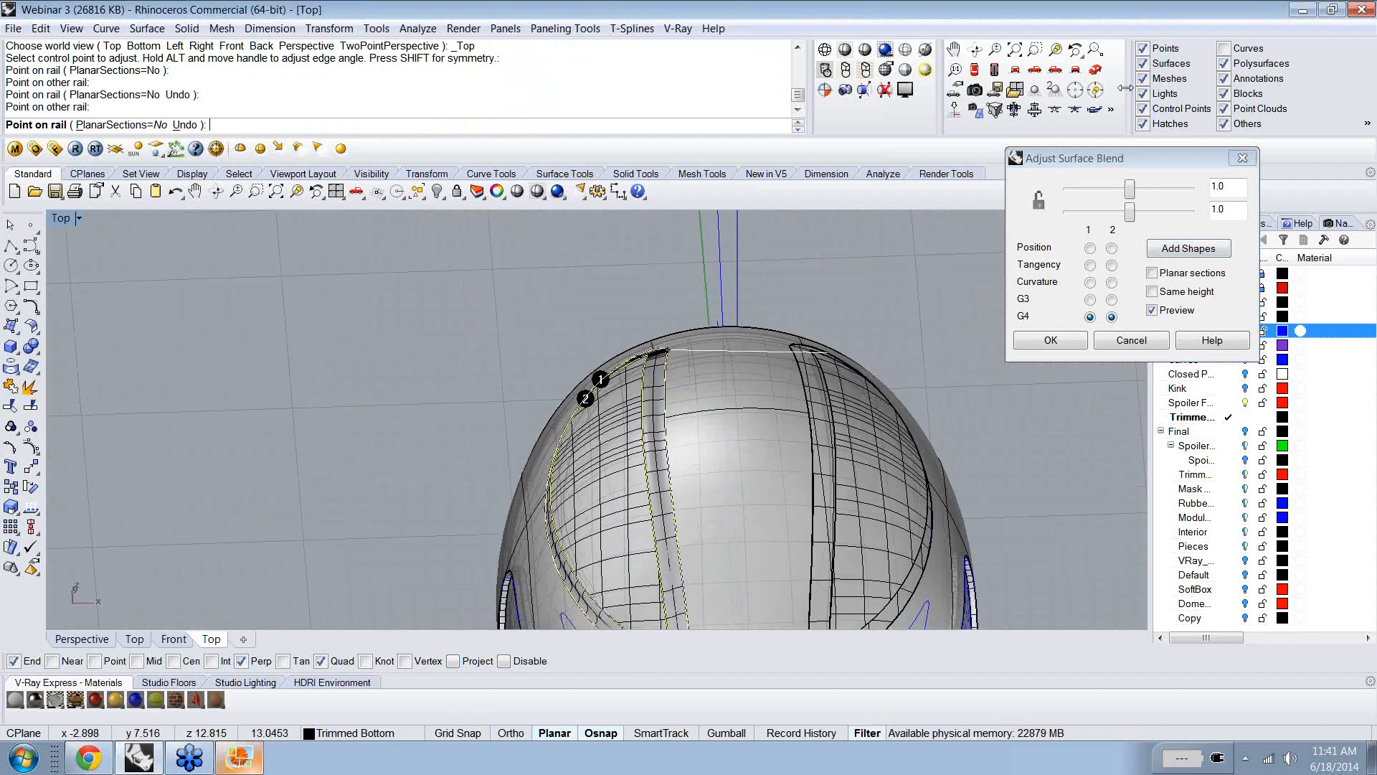
{"action": "left_click", "coordinate": [642, 439]}
{"action": "left_click", "coordinate": [660, 442]}
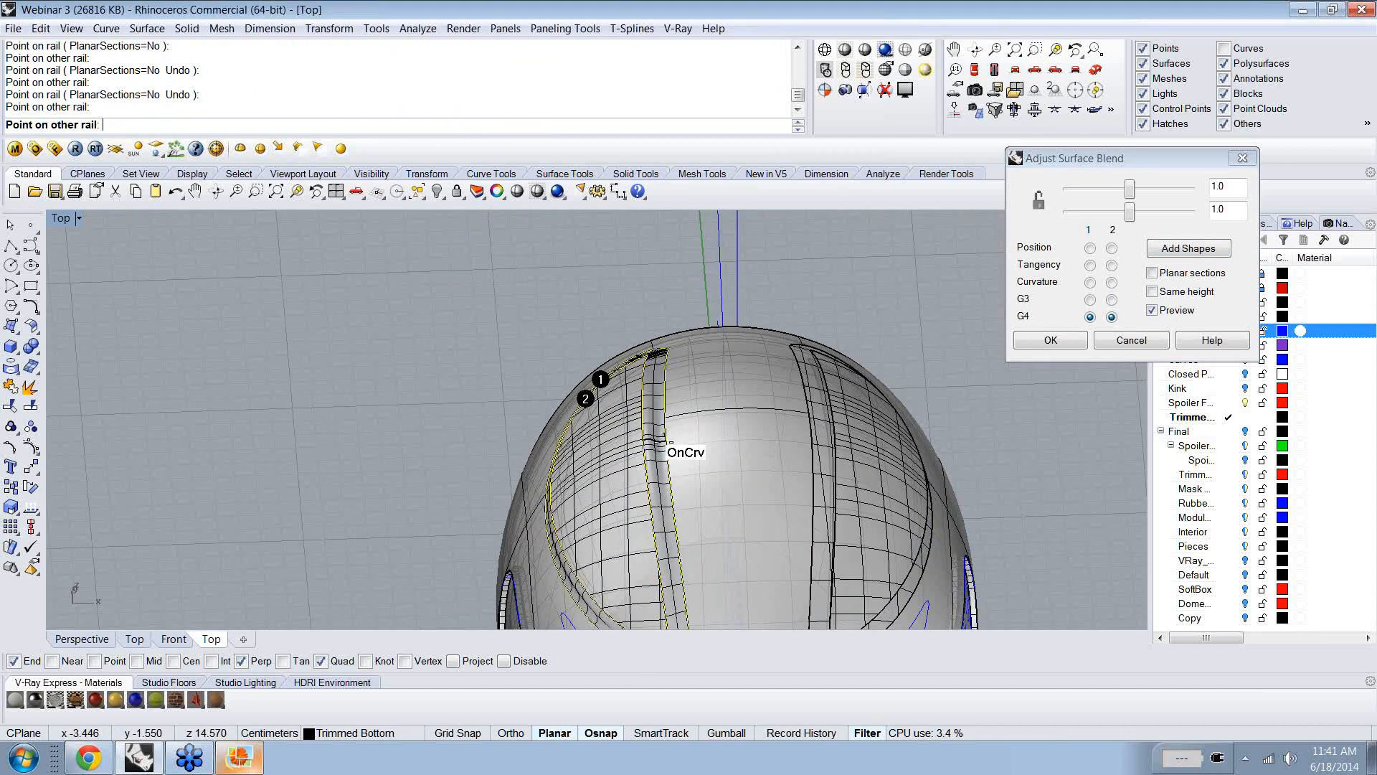
{"action": "left_click", "coordinate": [662, 441]}
- Try to add a perpendicular cross-section shape on the centreline side of the vent's front tip, and undo it
{"action": "scroll", "coordinate": [674, 452], "scroll_direction": "up", "scroll_amount": 5}
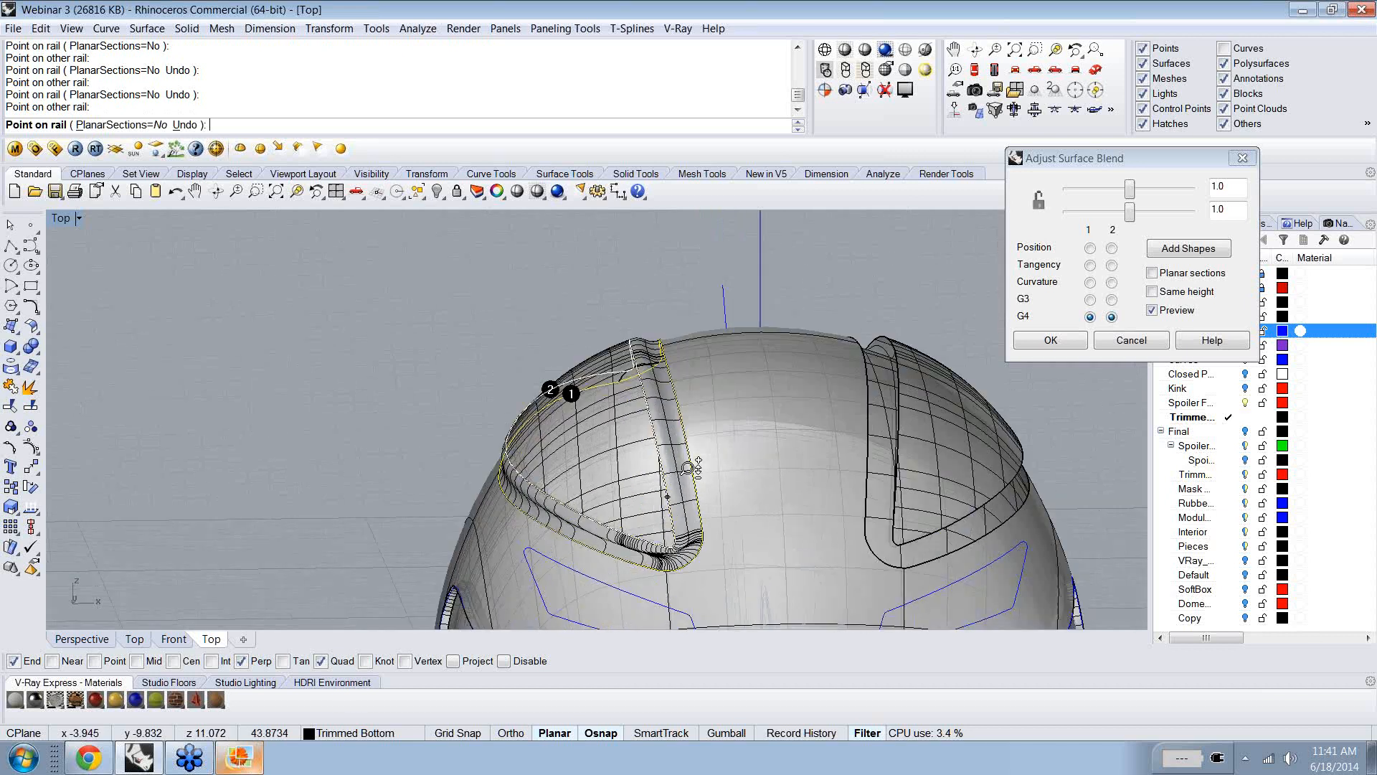
{"action": "scroll", "coordinate": [689, 468], "scroll_direction": "up", "scroll_amount": 3}
{"action": "scroll", "coordinate": [713, 468], "scroll_direction": "down", "scroll_amount": 5}
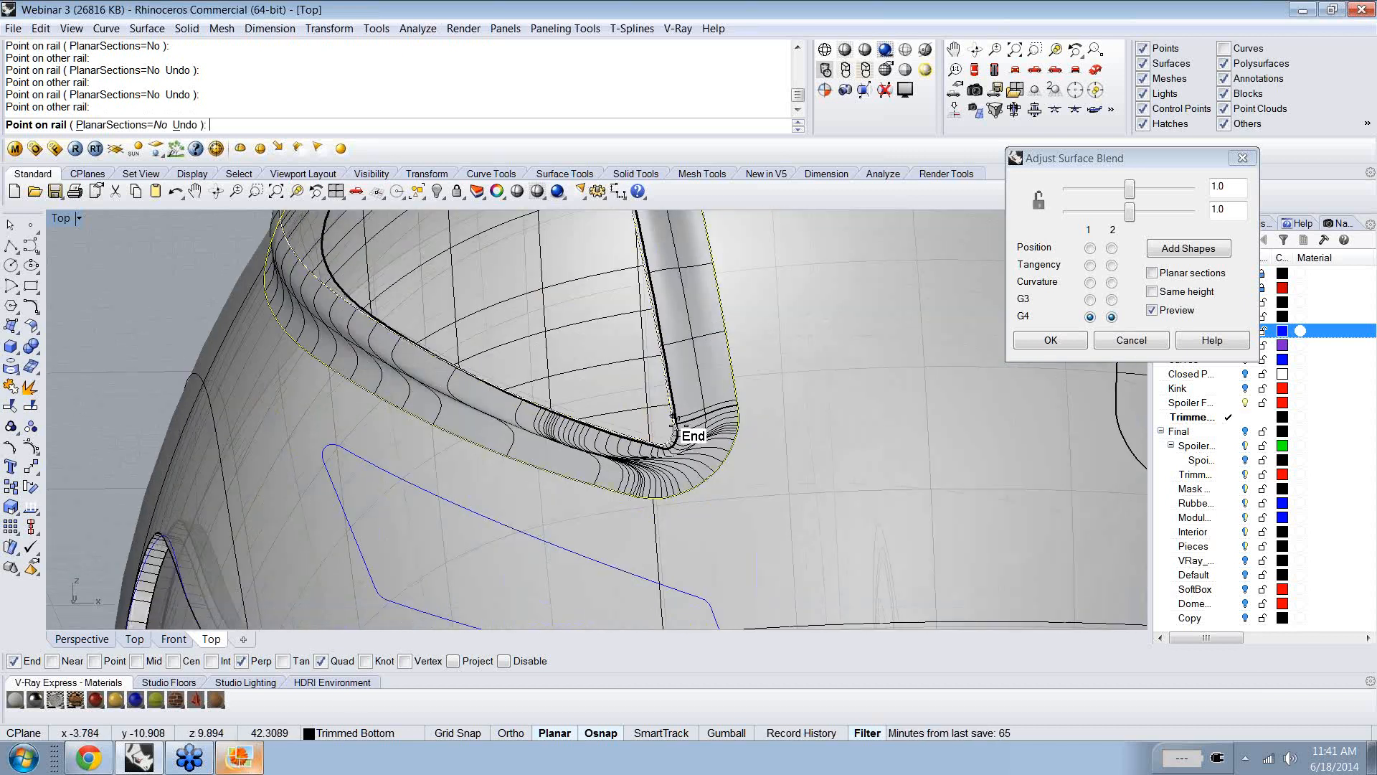
{"action": "left_click", "coordinate": [673, 419]}
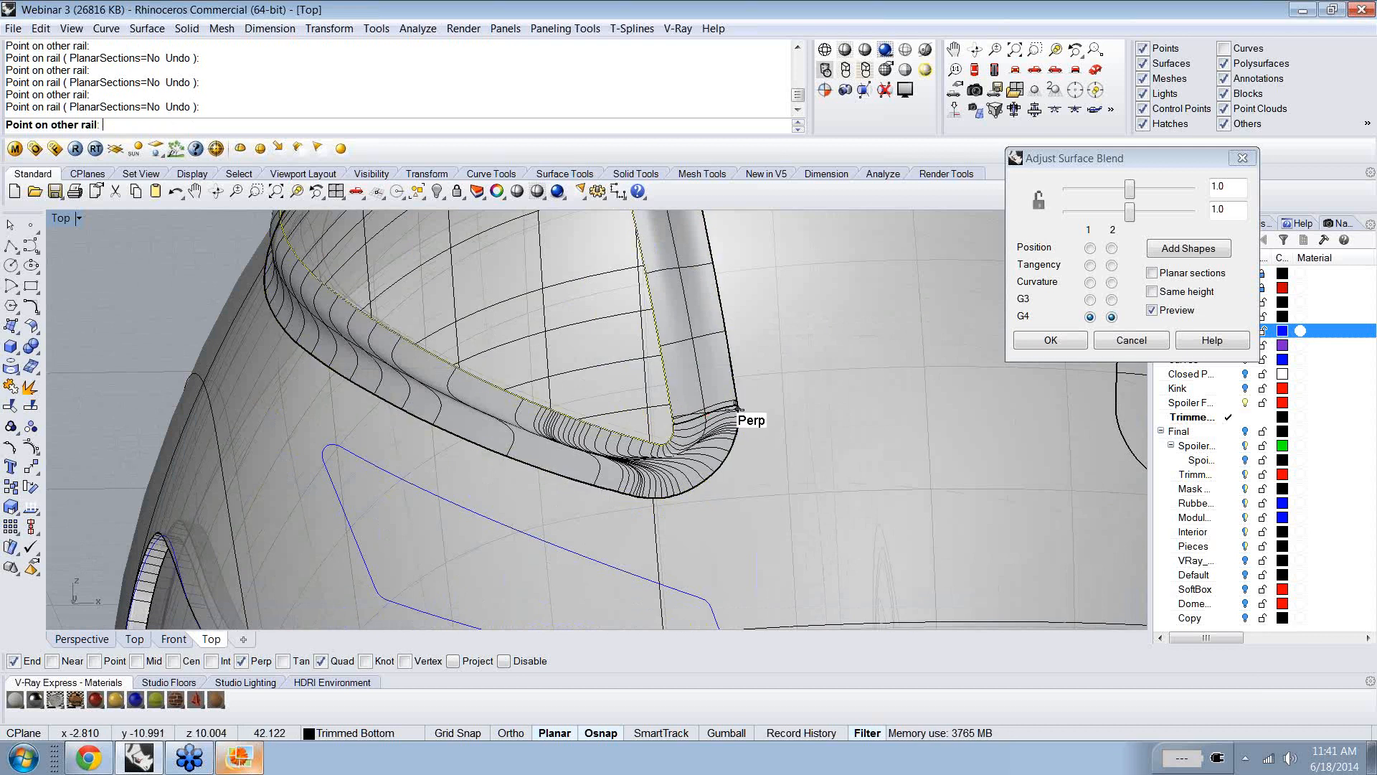
{"action": "left_click", "coordinate": [738, 409]}
{"action": "key", "text": "ctrl+z"}
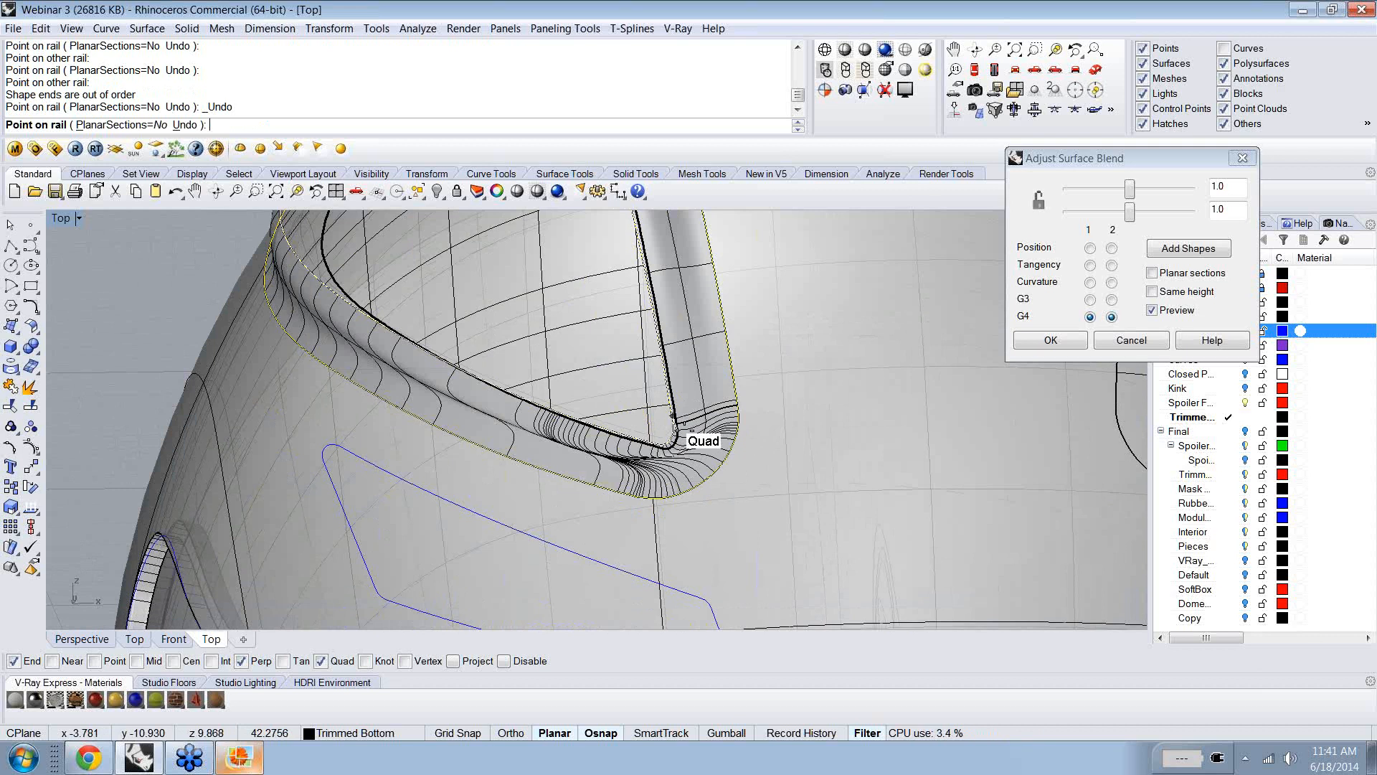
- Add a cross-section shape to the blend on the outer side of the vent's front tip
{"action": "right_click_drag", "start_coordinate": [691, 435], "coordinate": [578, 501]}
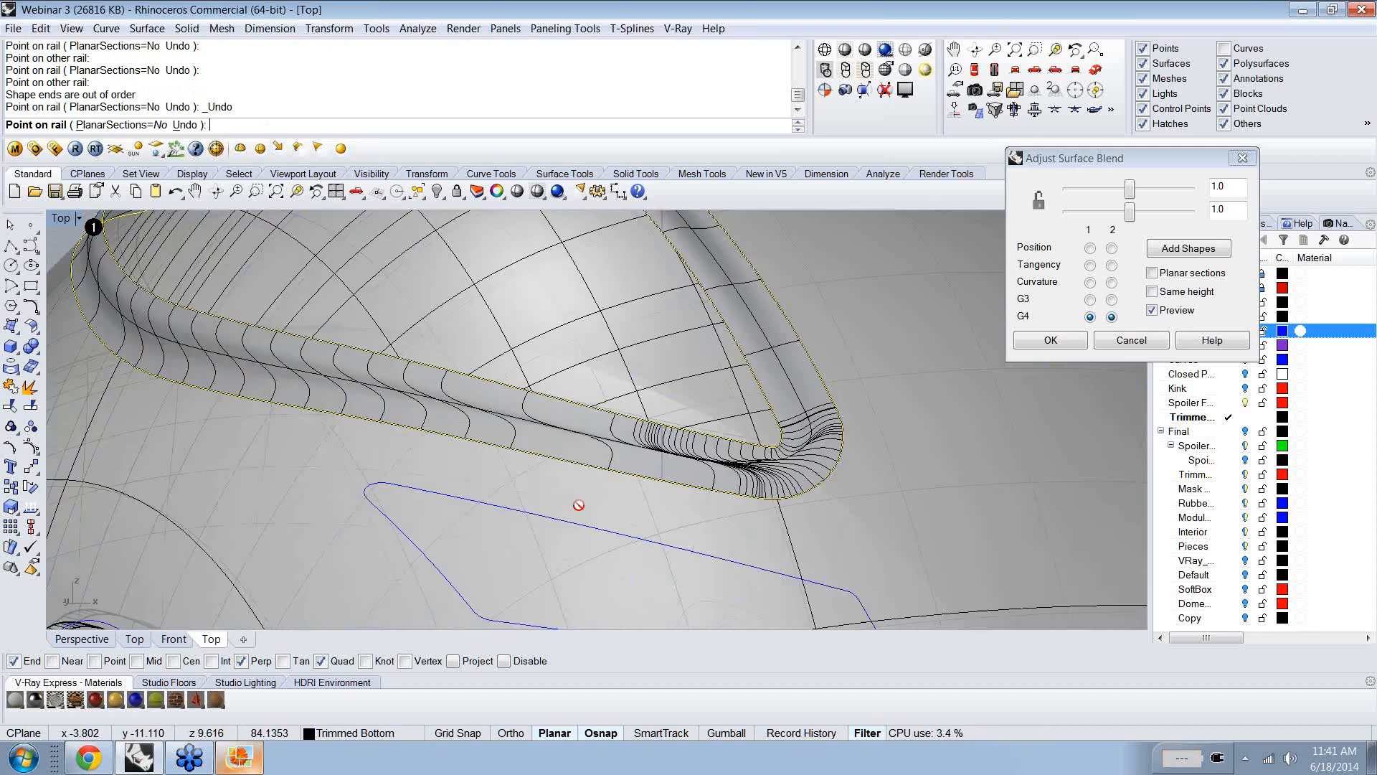
{"action": "left_click", "coordinate": [772, 451]}
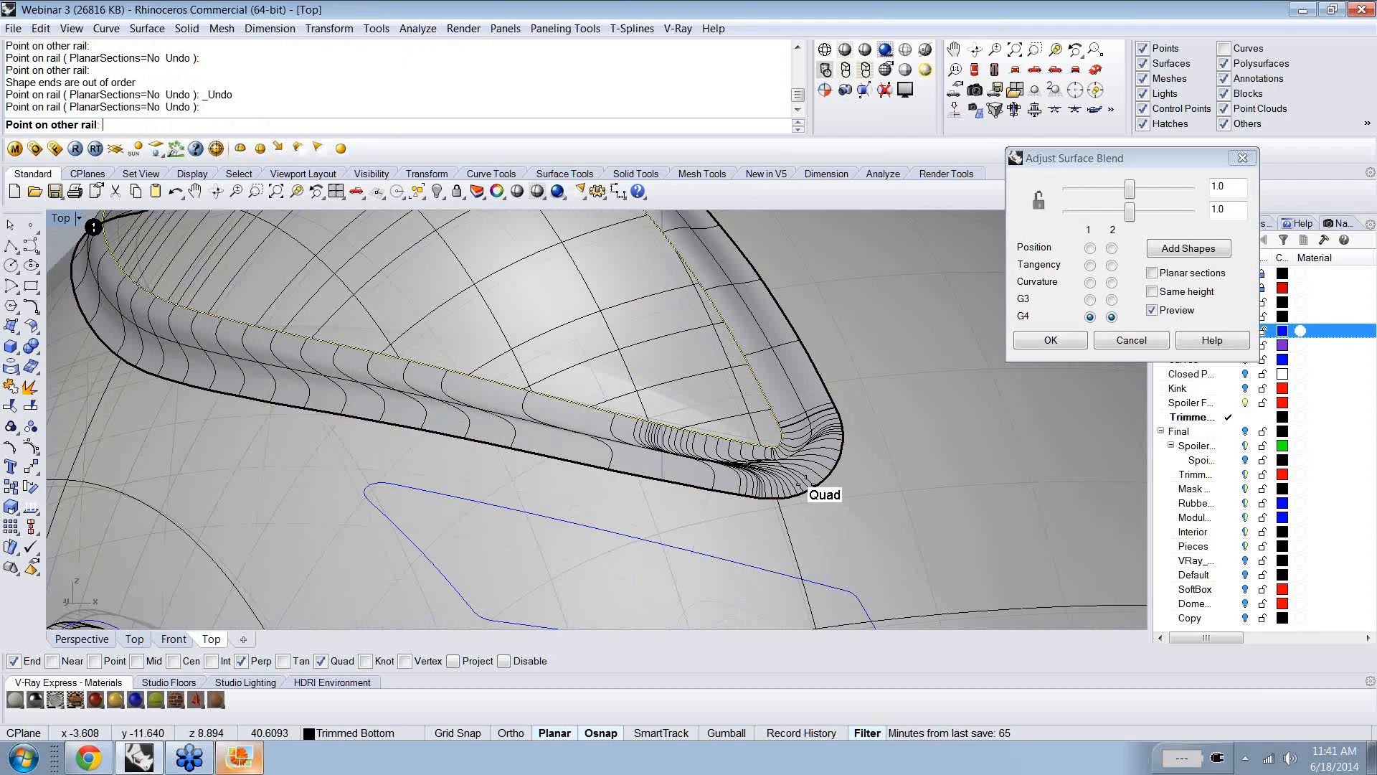
{"action": "left_click", "coordinate": [801, 476]}
{"action": "right_click_drag", "start_coordinate": [803, 489], "coordinate": [674, 476]}
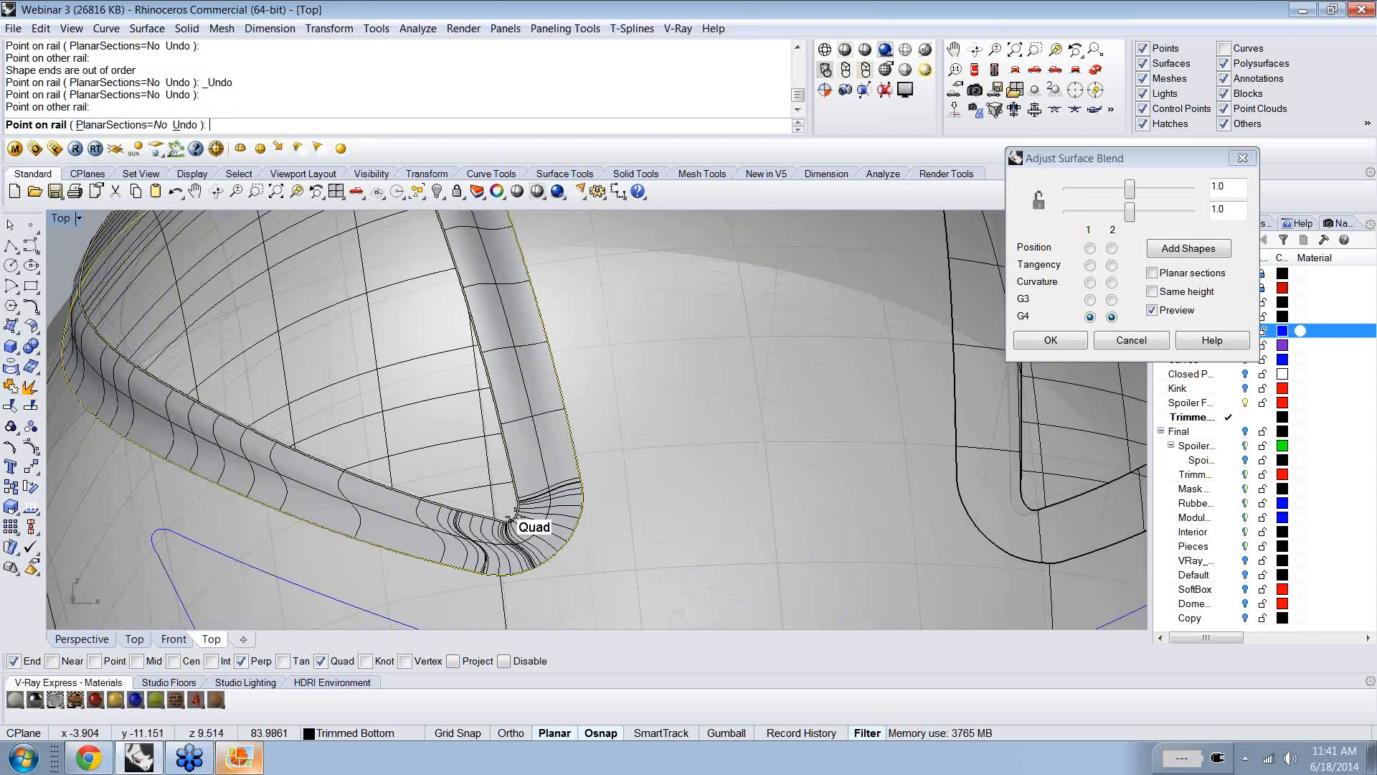
- Try to add another cross-section shape across the front tip's rounded corner, and undo it
{"action": "left_click", "coordinate": [517, 500]}
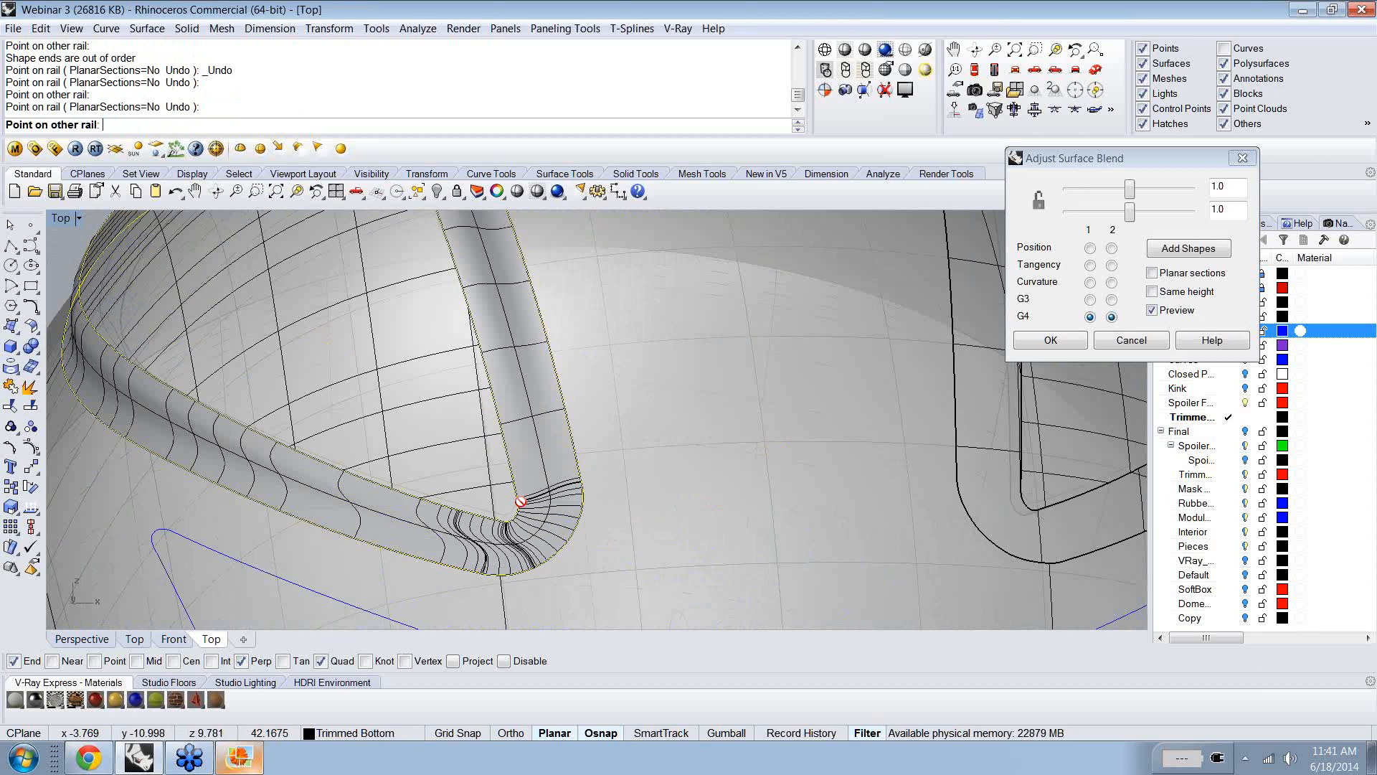
{"action": "left_click", "coordinate": [573, 512]}
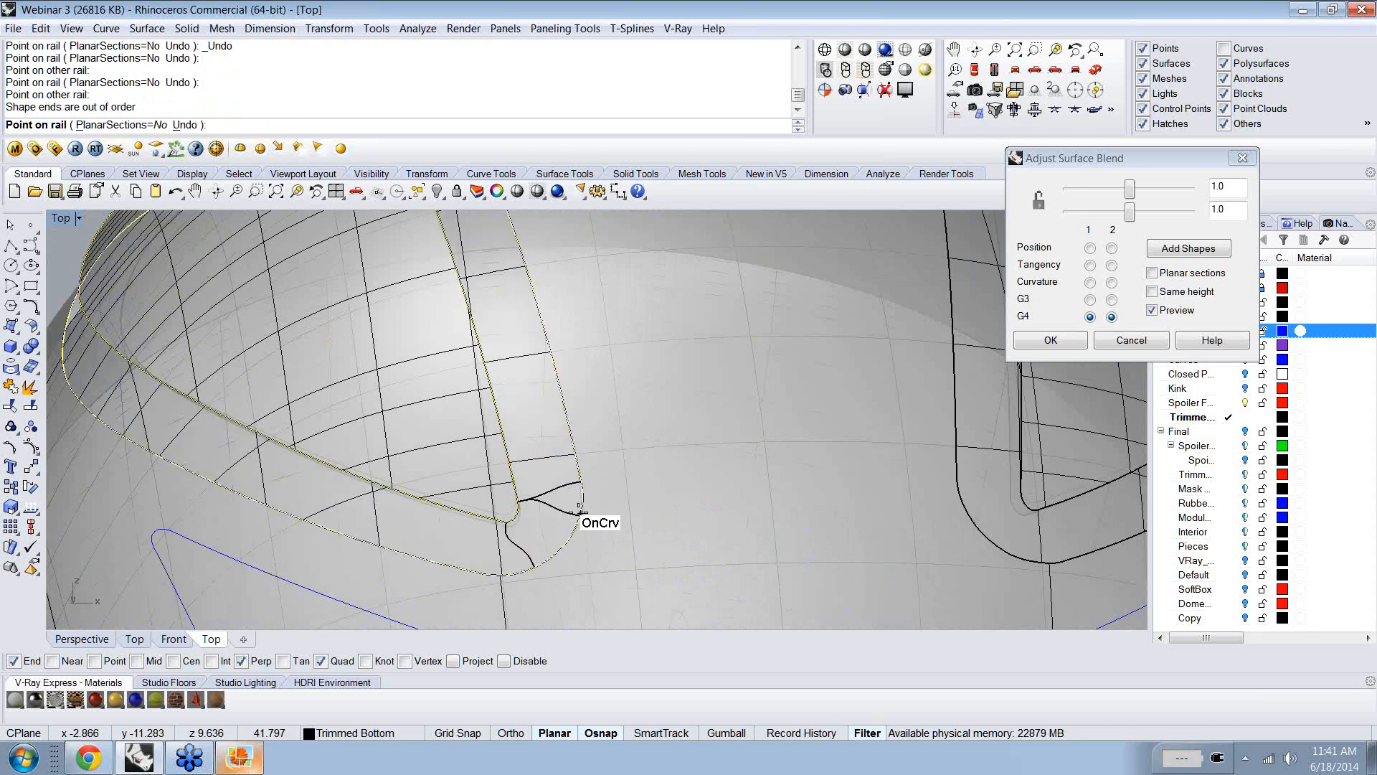
{"action": "key", "text": "ctrl+z"}
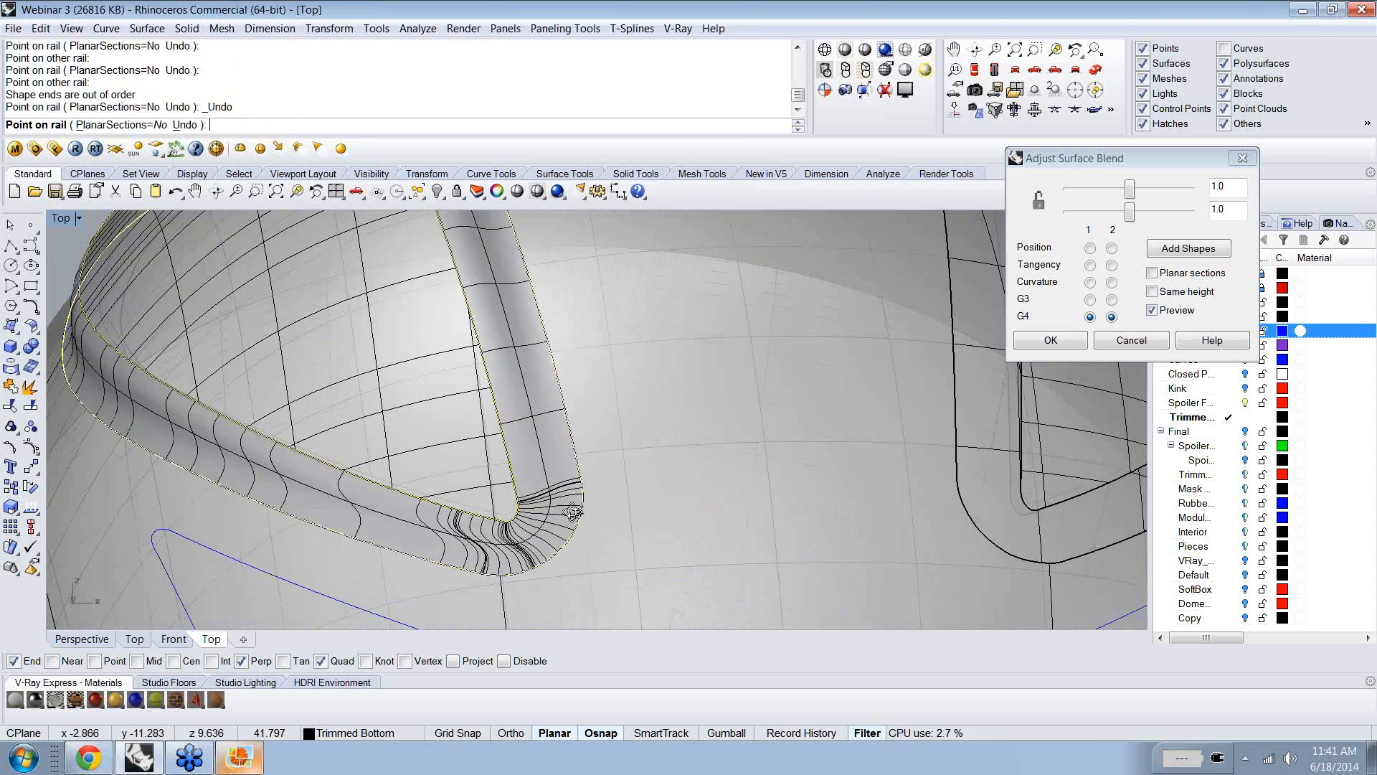
- Add a perpendicular cross-section shape on the blend's centreline side, just behind the vent's front tip
{"action": "right_click_drag", "start_coordinate": [574, 512], "coordinate": [192, 455]}
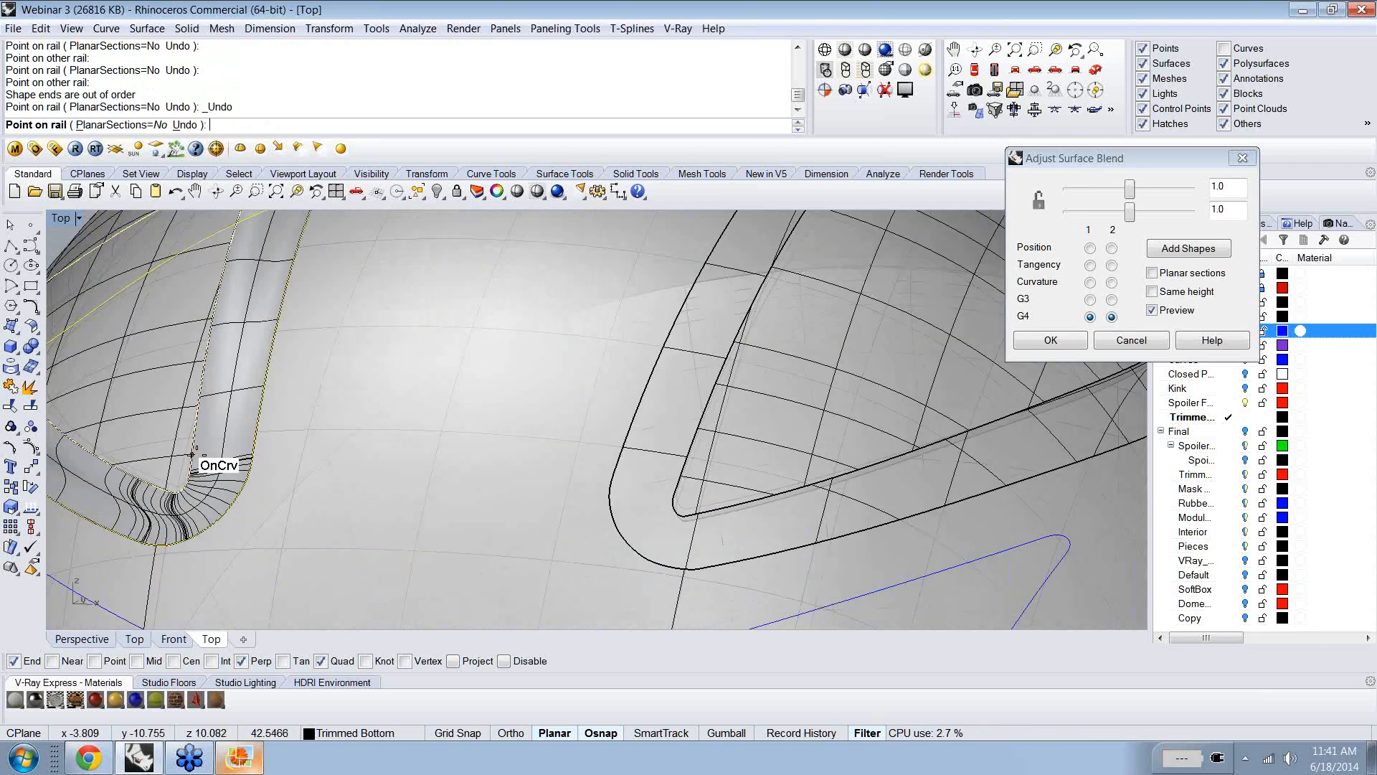
{"action": "left_click", "coordinate": [192, 455]}
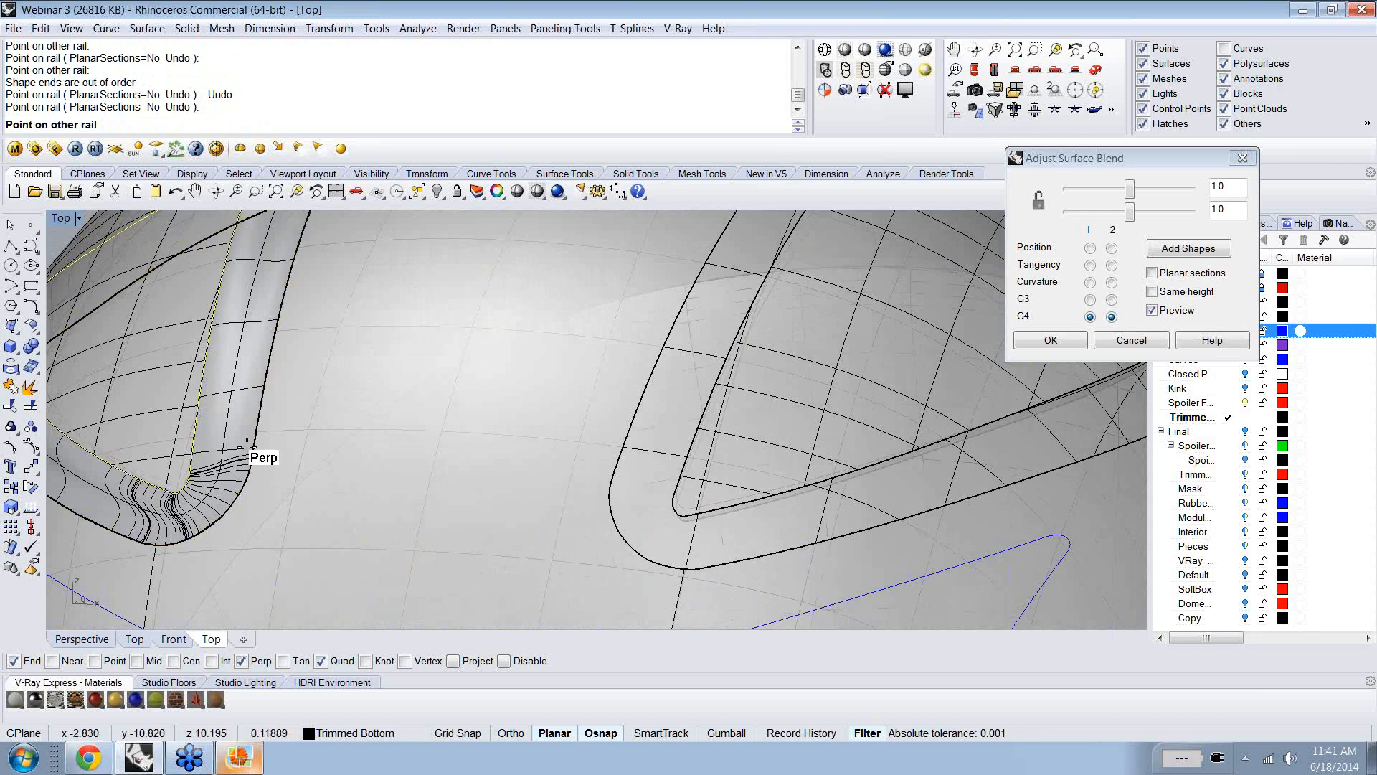
{"action": "left_click", "coordinate": [262, 448]}
{"action": "right_click_drag", "start_coordinate": [262, 447], "coordinate": [507, 505]}
{"action": "right_click", "coordinate": [507, 504]}
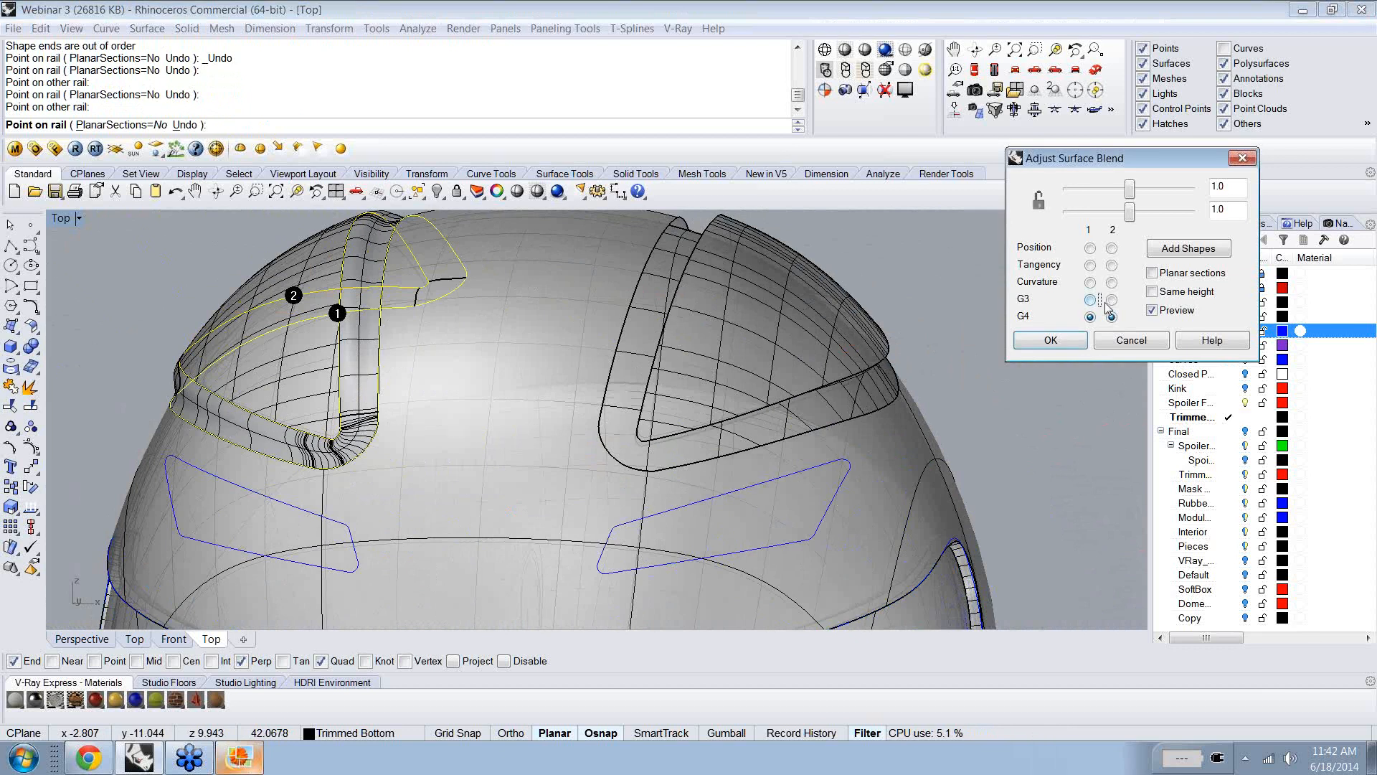
- Set both edges of the blend to G3 continuity and preview it in Rendered display in all viewports
{"action": "left_click", "coordinate": [1092, 300]}
{"action": "left_click", "coordinate": [1111, 300]}
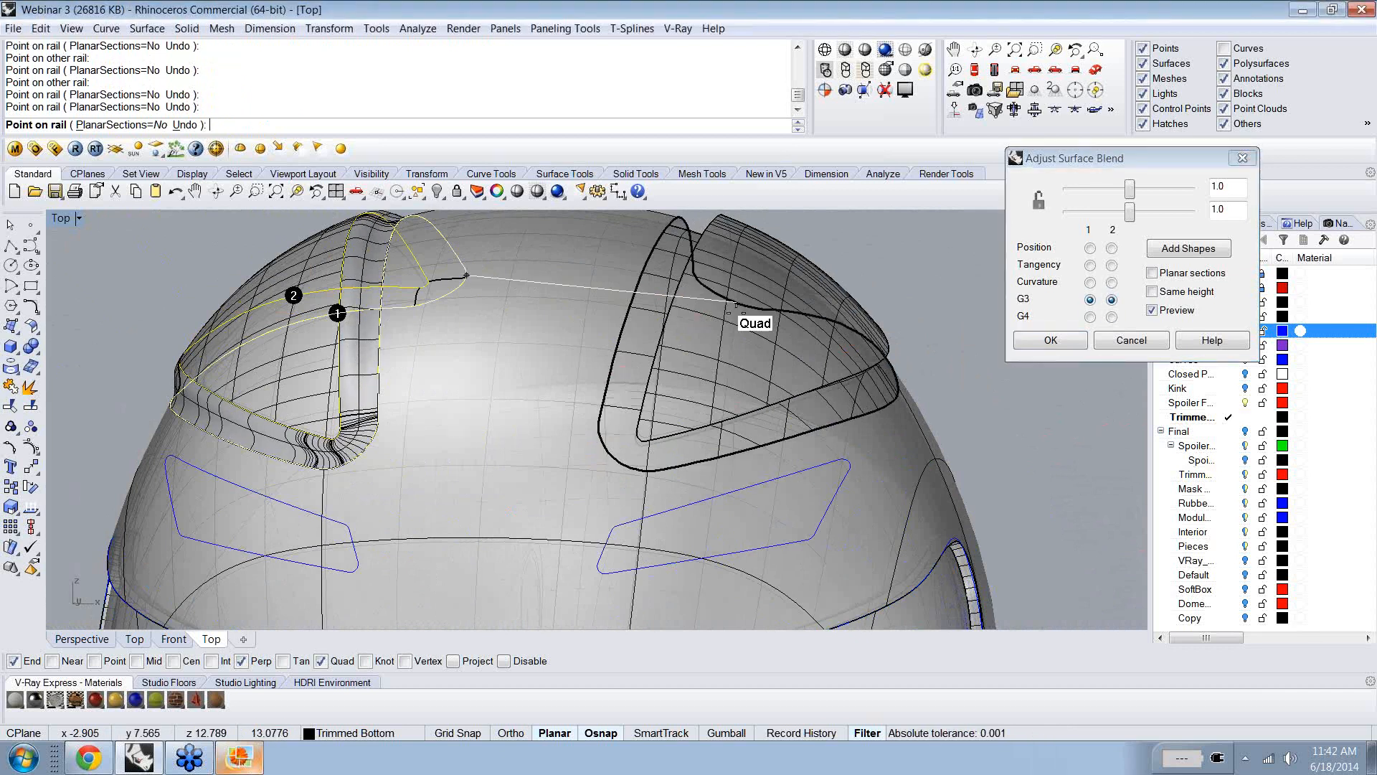
{"action": "right_click_drag", "start_coordinate": [945, 300], "coordinate": [670, 394]}
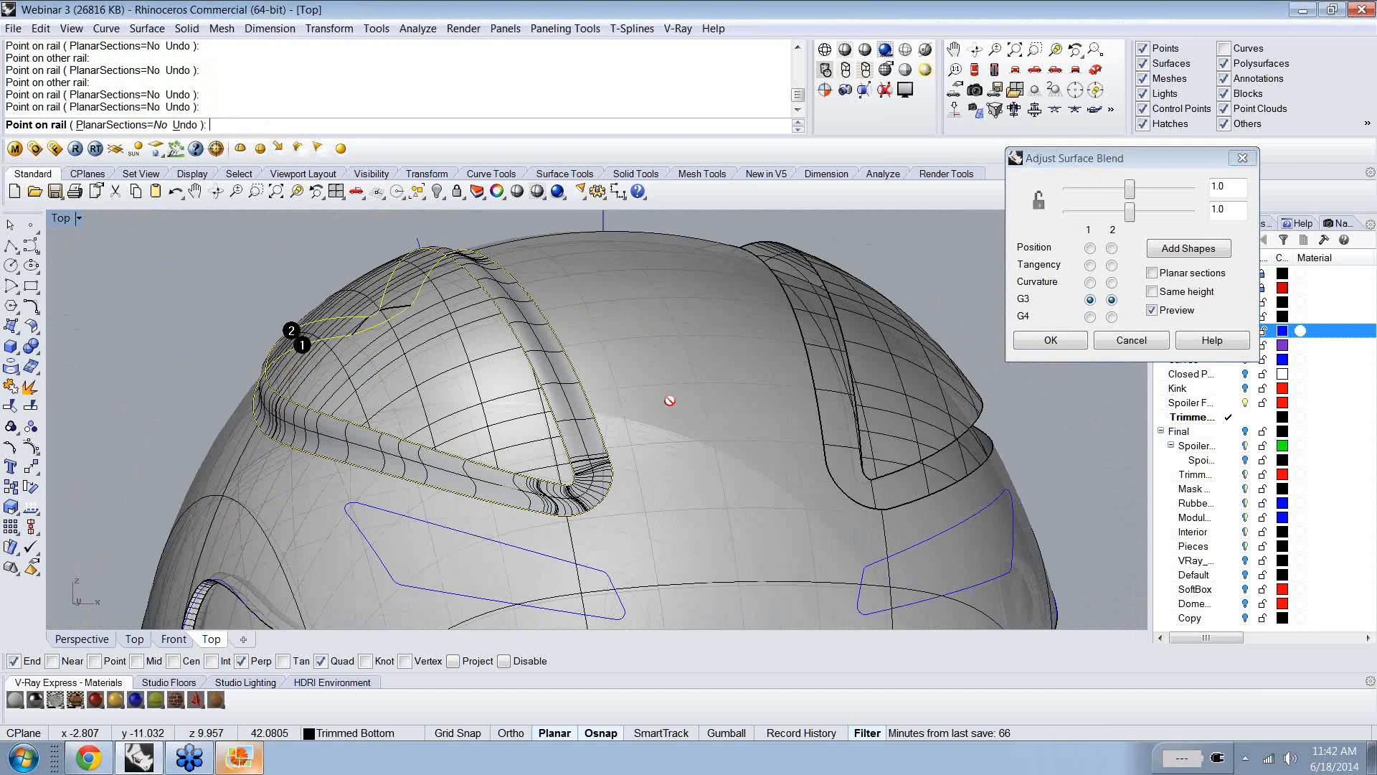
{"action": "right_click", "coordinate": [886, 51]}
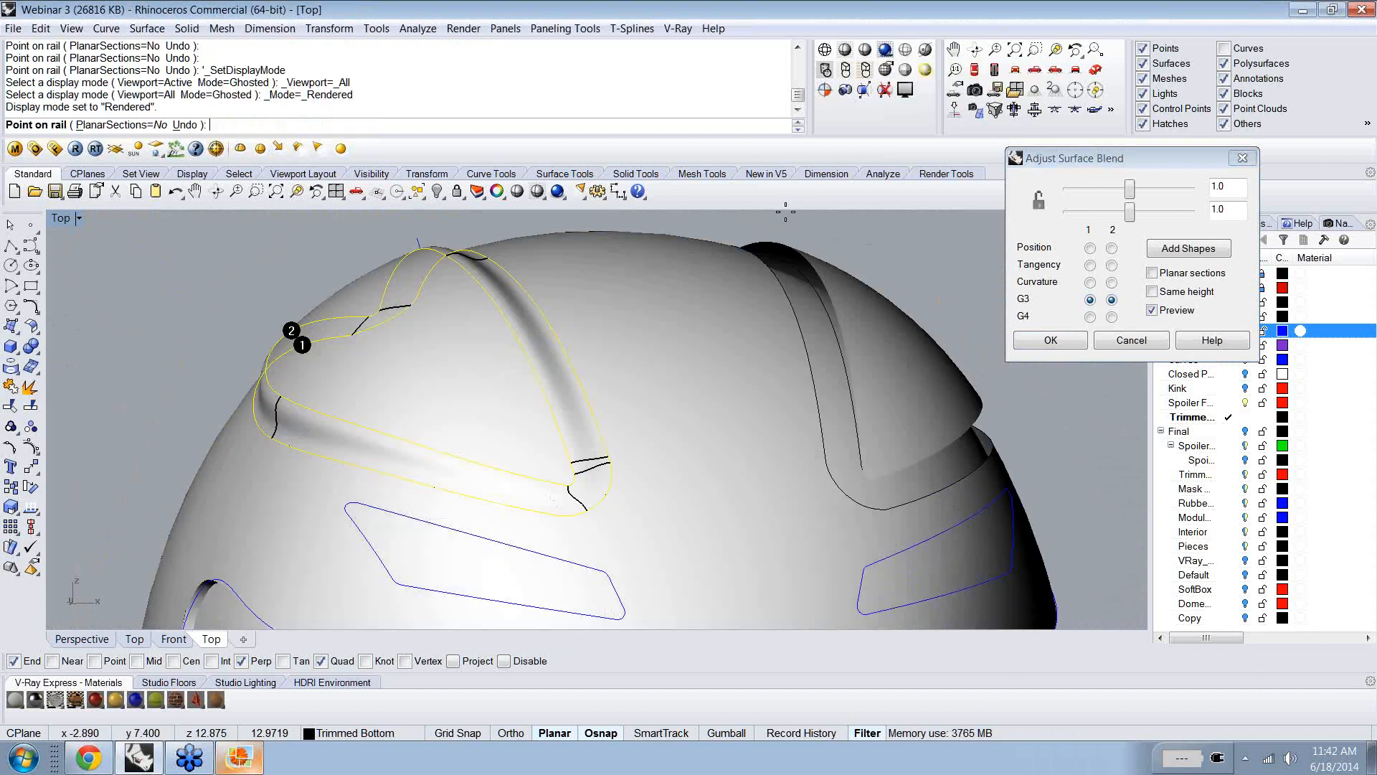
{"action": "right_click_drag", "start_coordinate": [786, 211], "coordinate": [606, 448]}
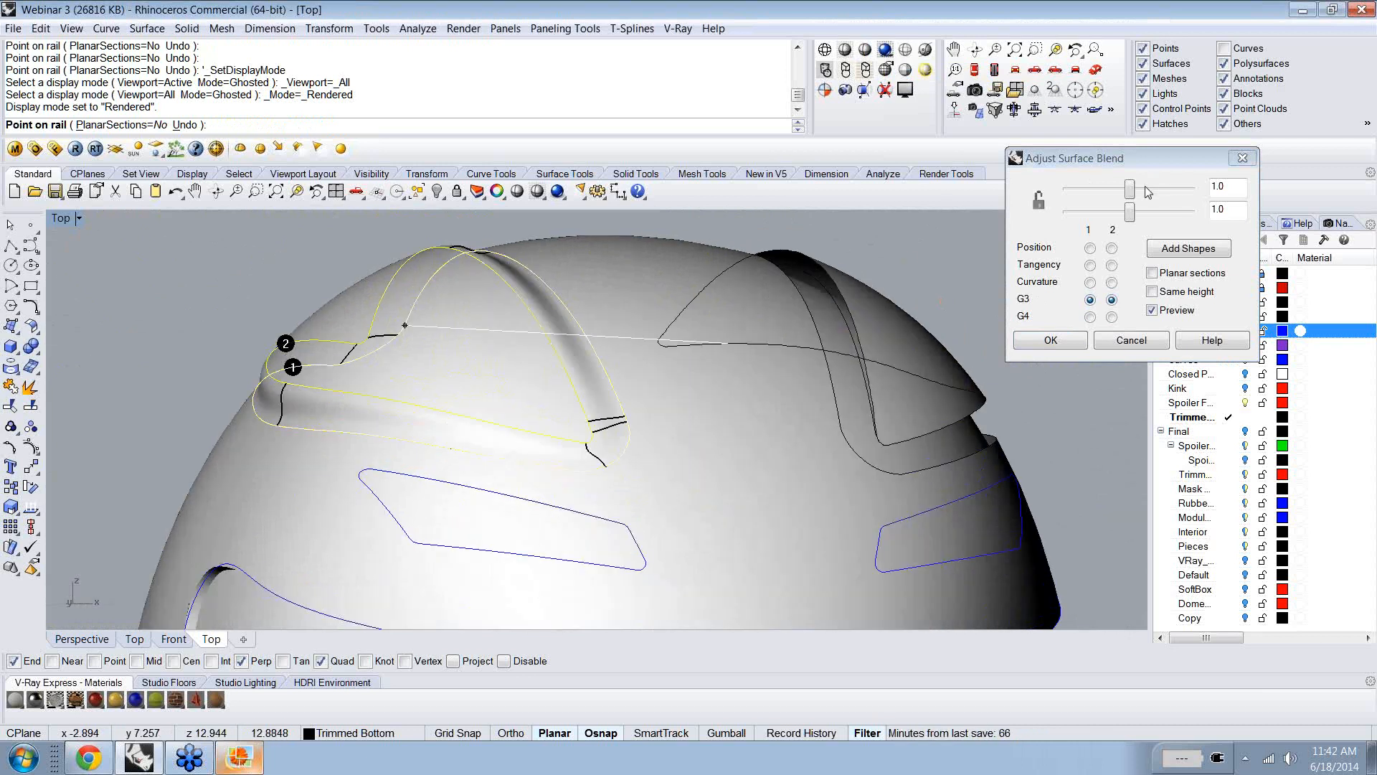
- Set the blend's bulge to 0.514 at edge 1 and 2.639 at edge 2, and check the shape around the vent
{"action": "left_click_drag", "start_coordinate": [1131, 191], "coordinate": [1173, 215]}
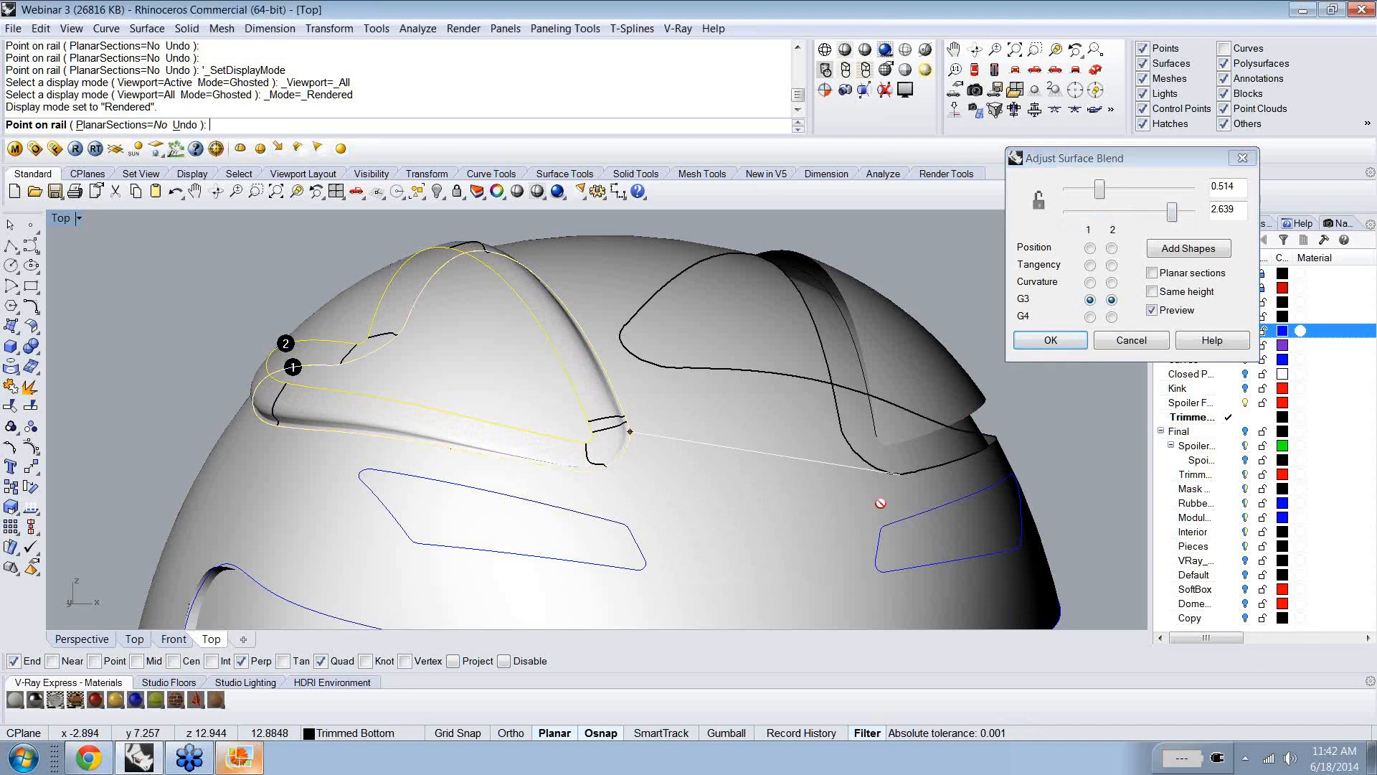
{"action": "right_click_drag", "start_coordinate": [809, 540], "coordinate": [912, 558]}
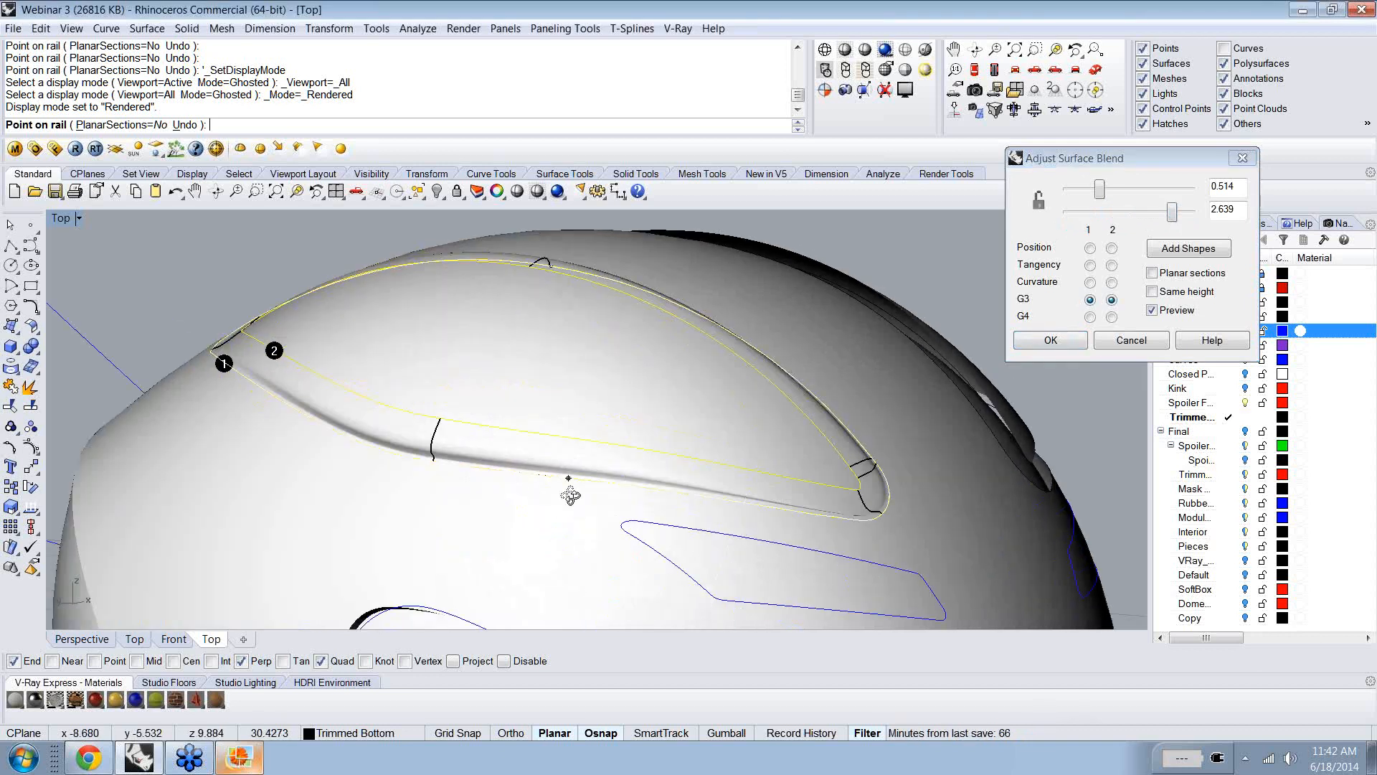
{"action": "right_click_drag", "start_coordinate": [569, 492], "coordinate": [756, 514]}
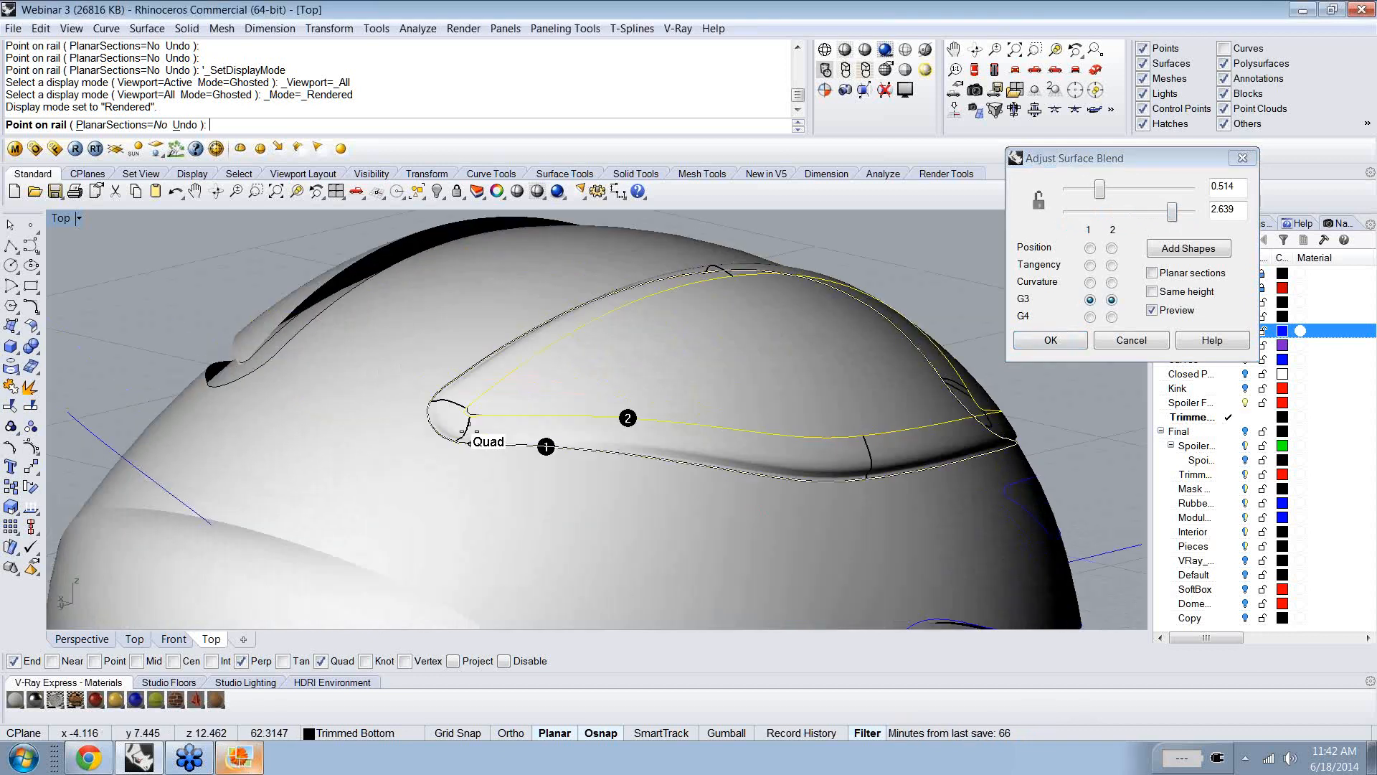
{"action": "right_click_drag", "start_coordinate": [465, 428], "coordinate": [443, 386]}
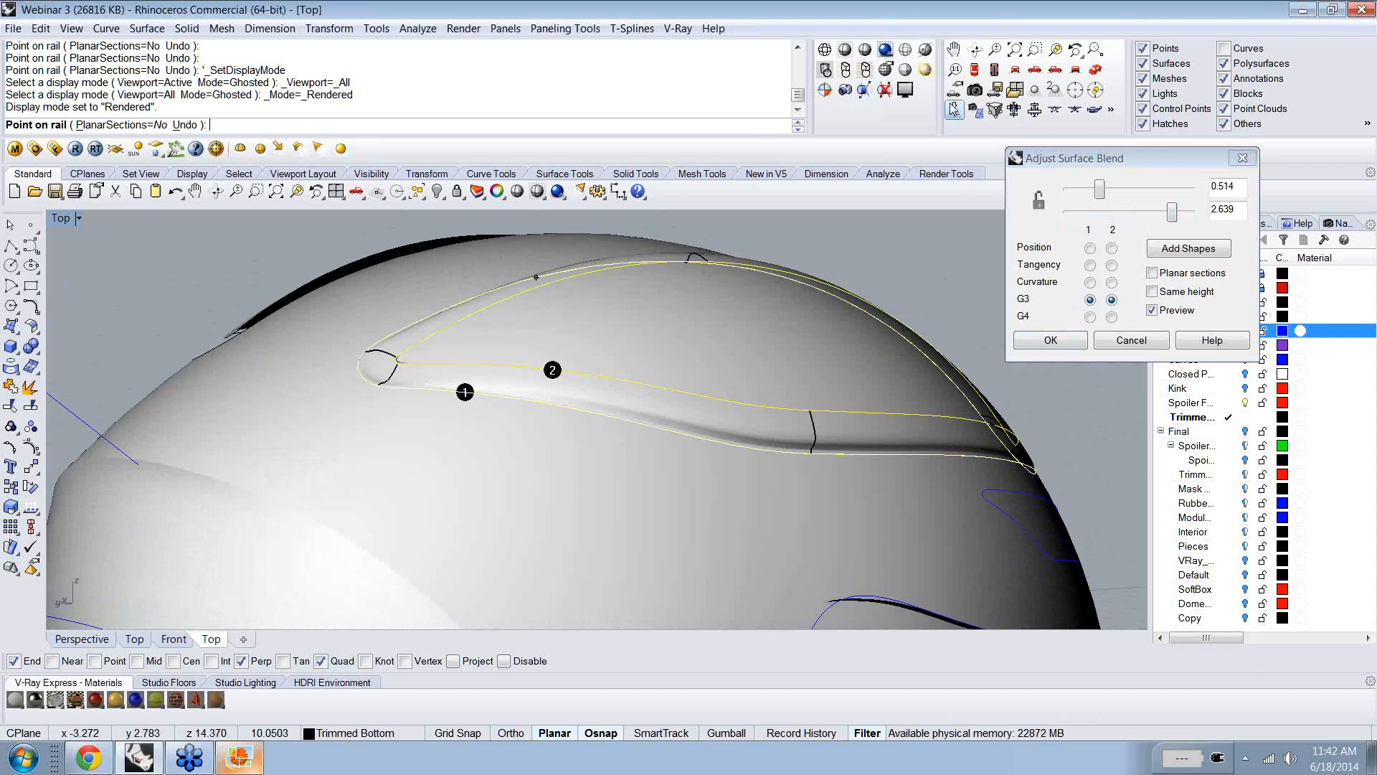
- In Ghosted display, adjust a middle control point of the cross-section beside the vent's front tip and accept the surface blend
{"action": "left_click", "coordinate": [905, 49]}
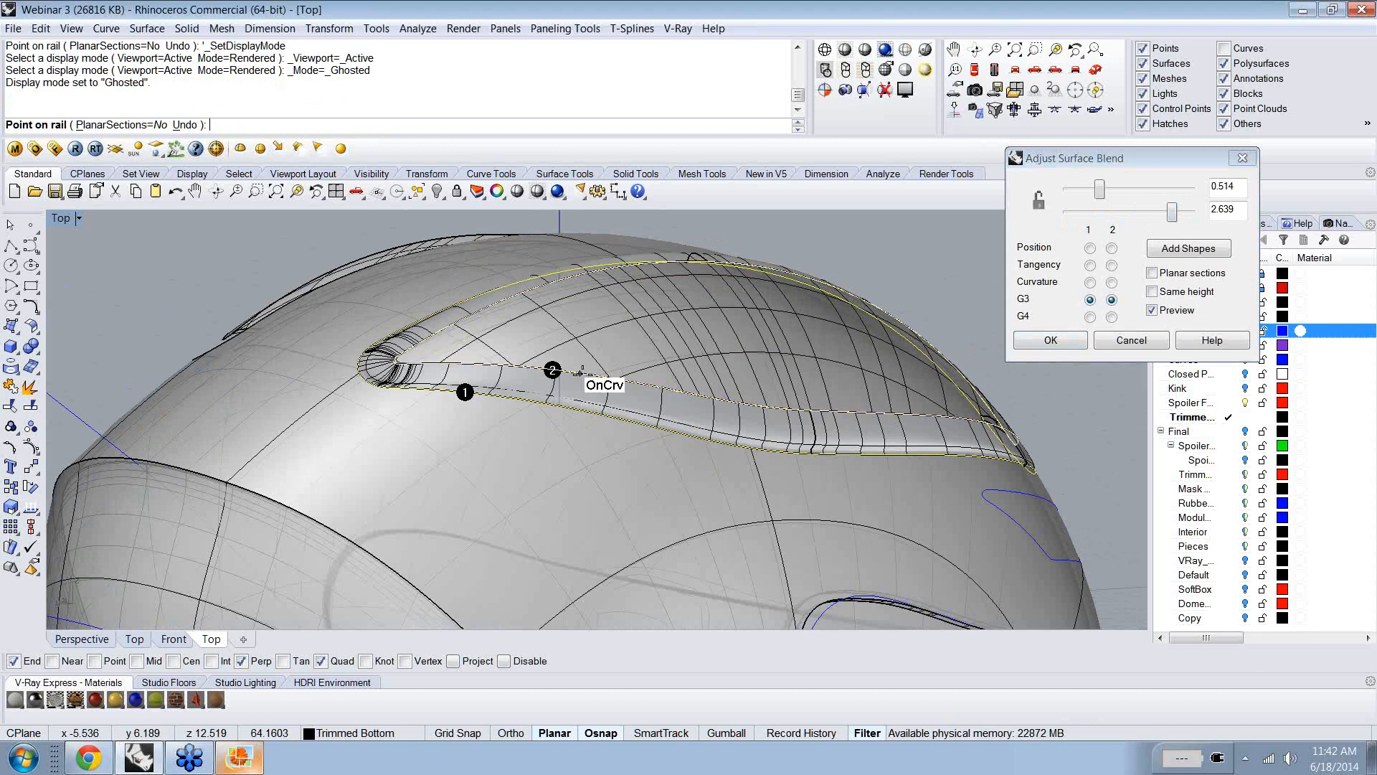
{"action": "right_click_drag", "start_coordinate": [583, 374], "coordinate": [577, 473]}
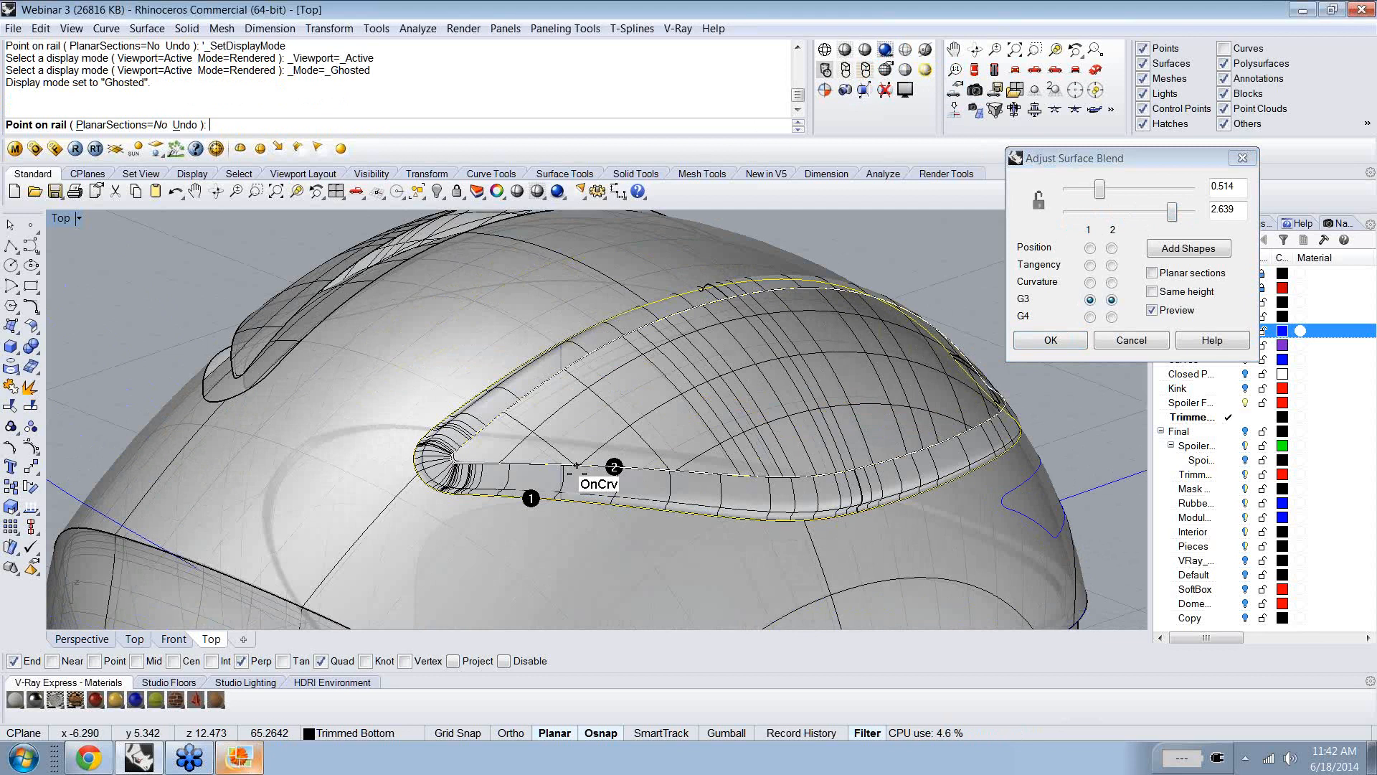
{"action": "left_click", "coordinate": [577, 473]}
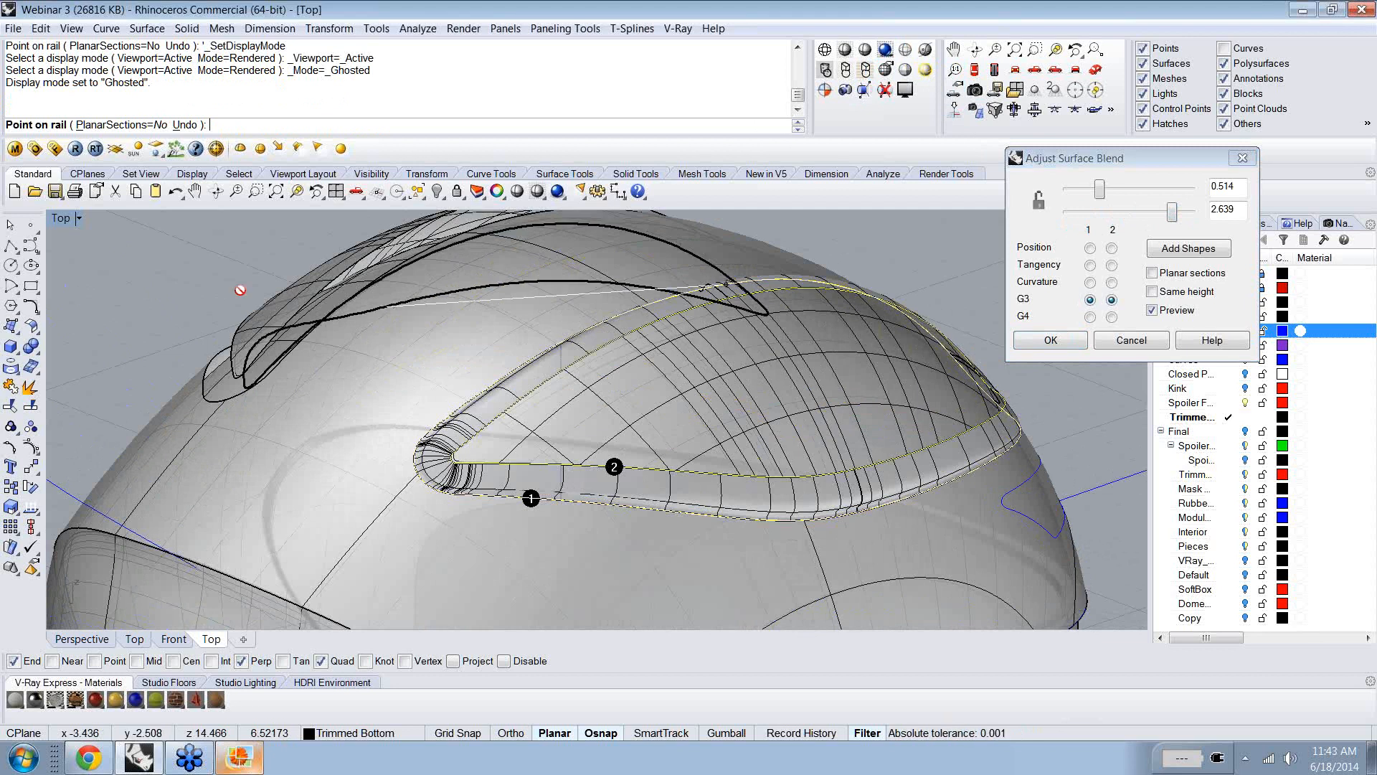
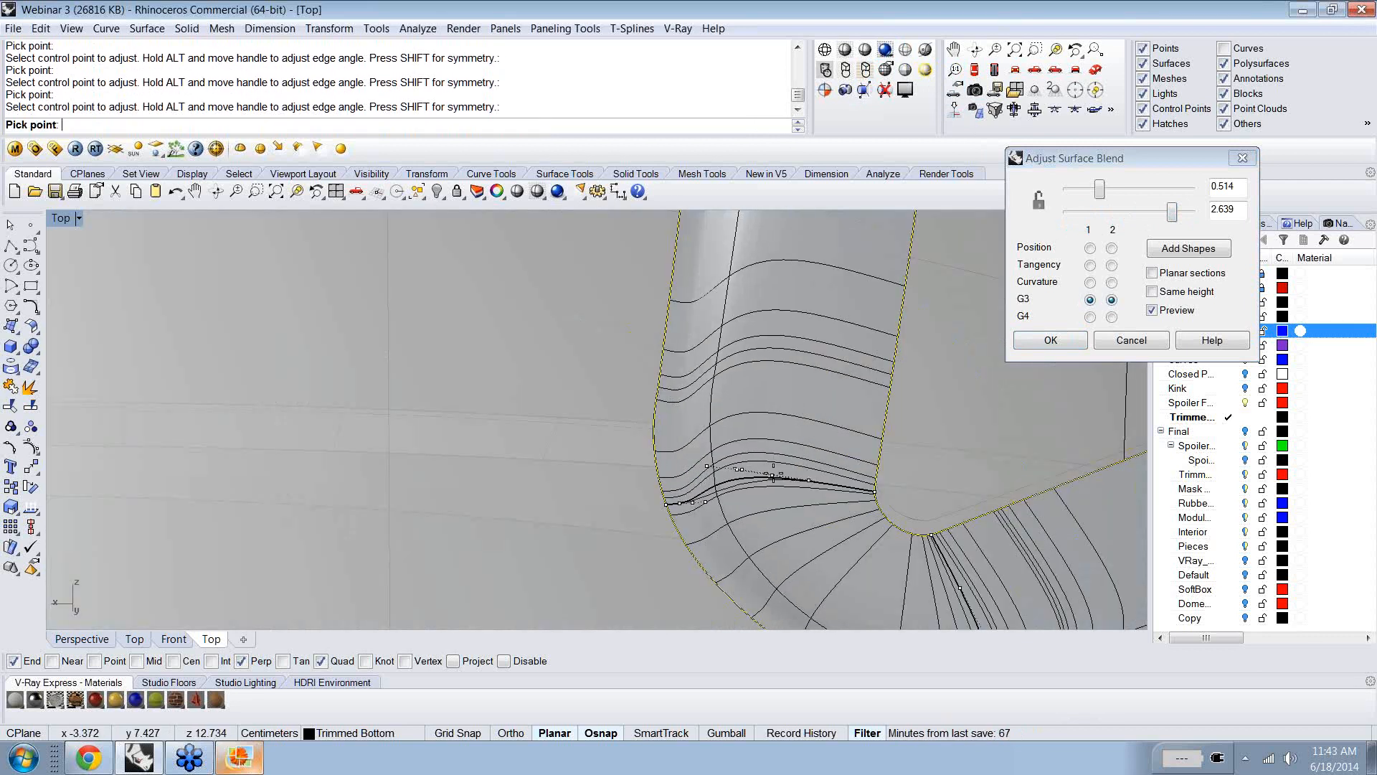
{"action": "left_click", "coordinate": [774, 477]}
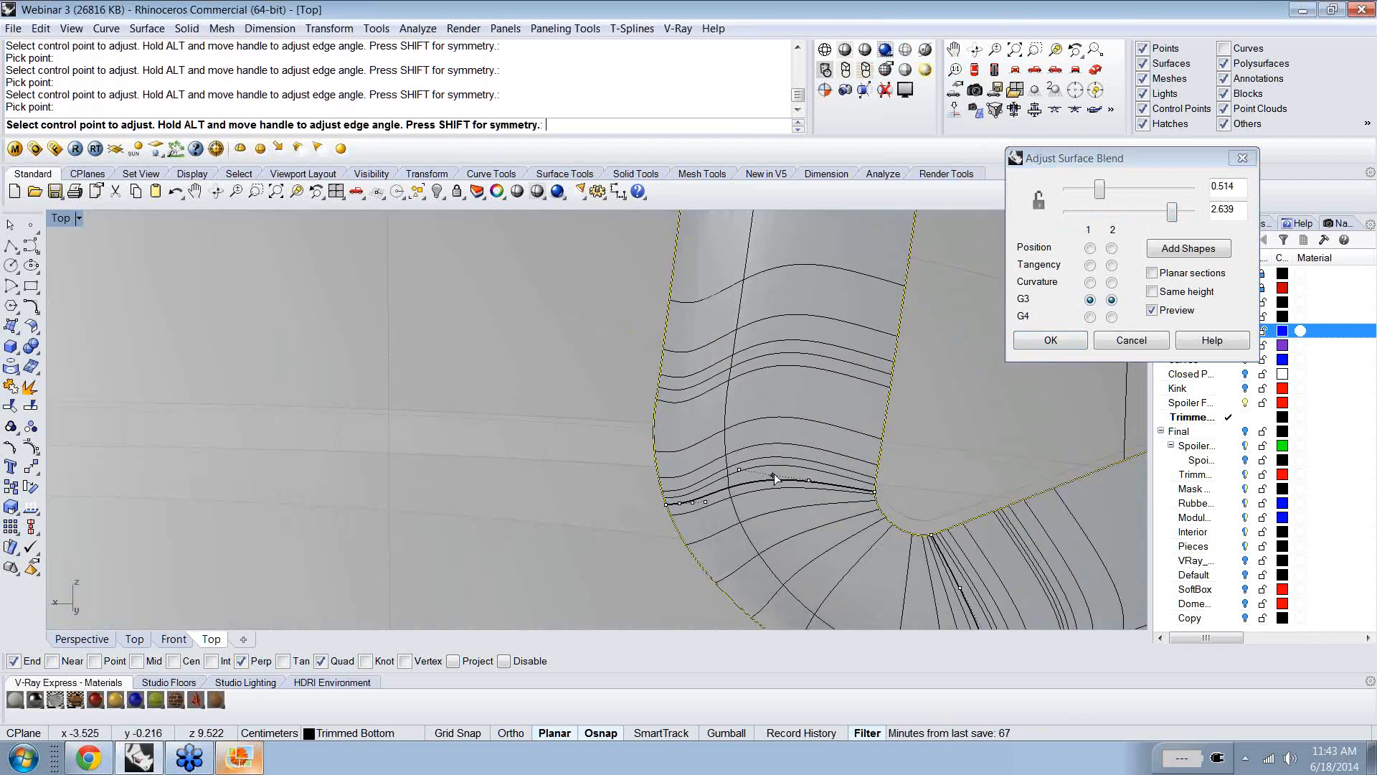
{"action": "scroll", "coordinate": [775, 479], "scroll_direction": "down", "scroll_amount": 2}
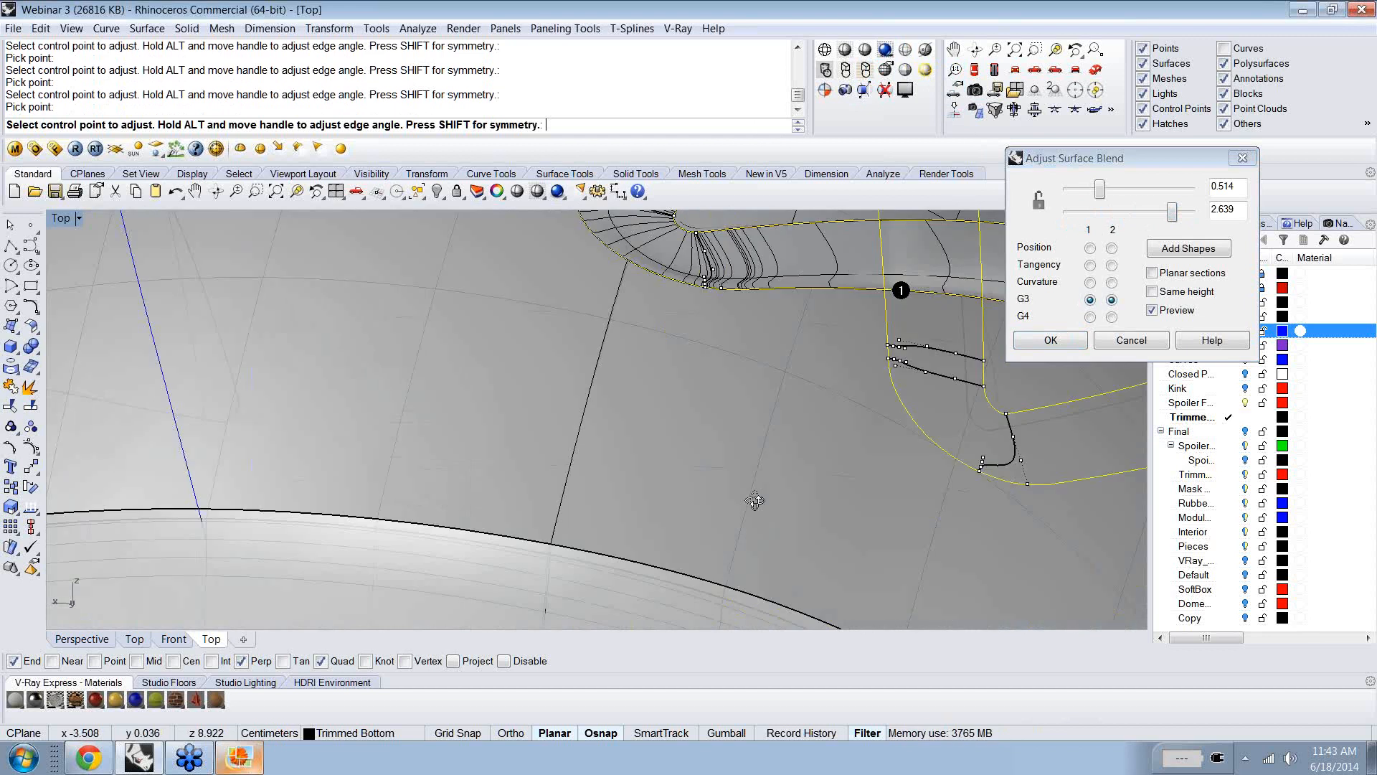
{"action": "right_click_drag", "start_coordinate": [755, 500], "coordinate": [286, 444]}
{"action": "right_click", "coordinate": [346, 458]}
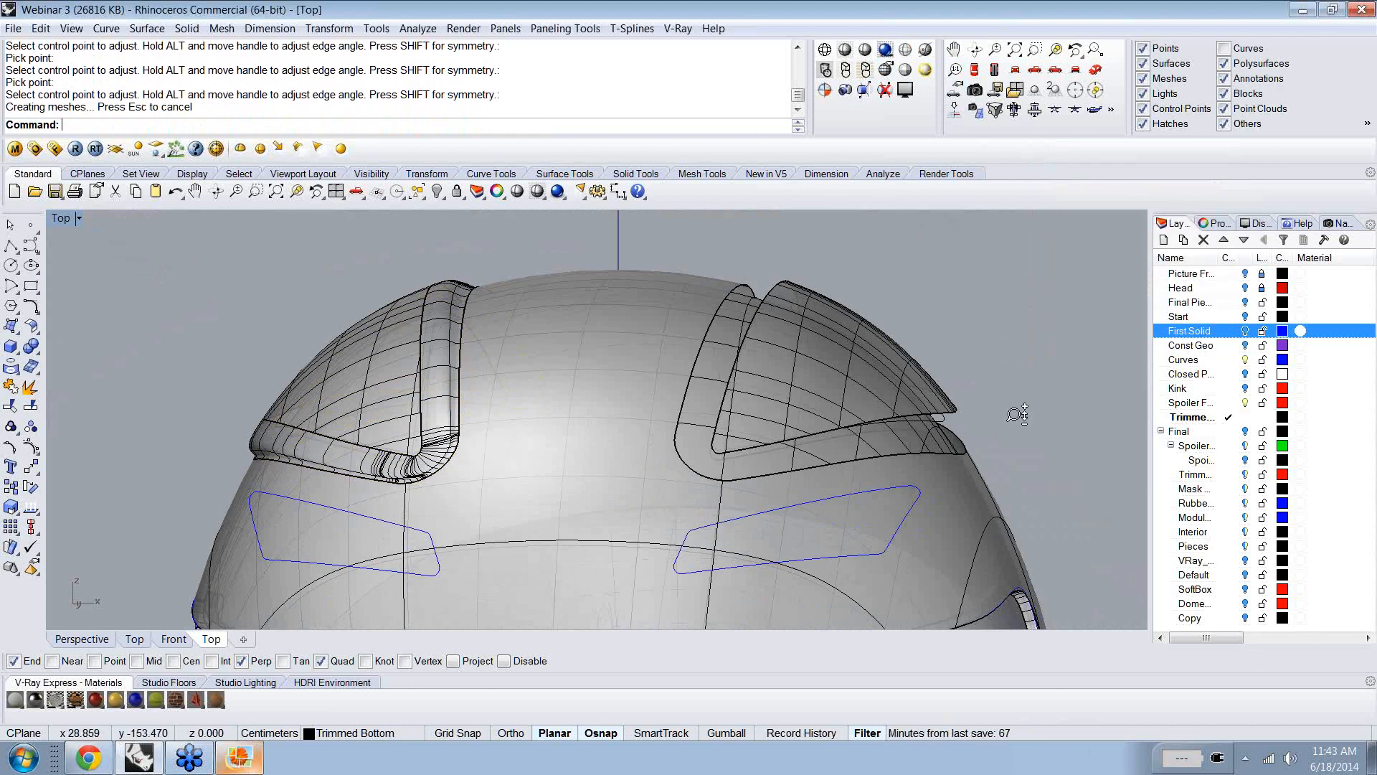
- Select the finished blend surface and examine how it flows around the raised vent from the front and both sides of the helmet
{"action": "scroll", "coordinate": [1015, 414], "scroll_direction": "down", "scroll_amount": 6}
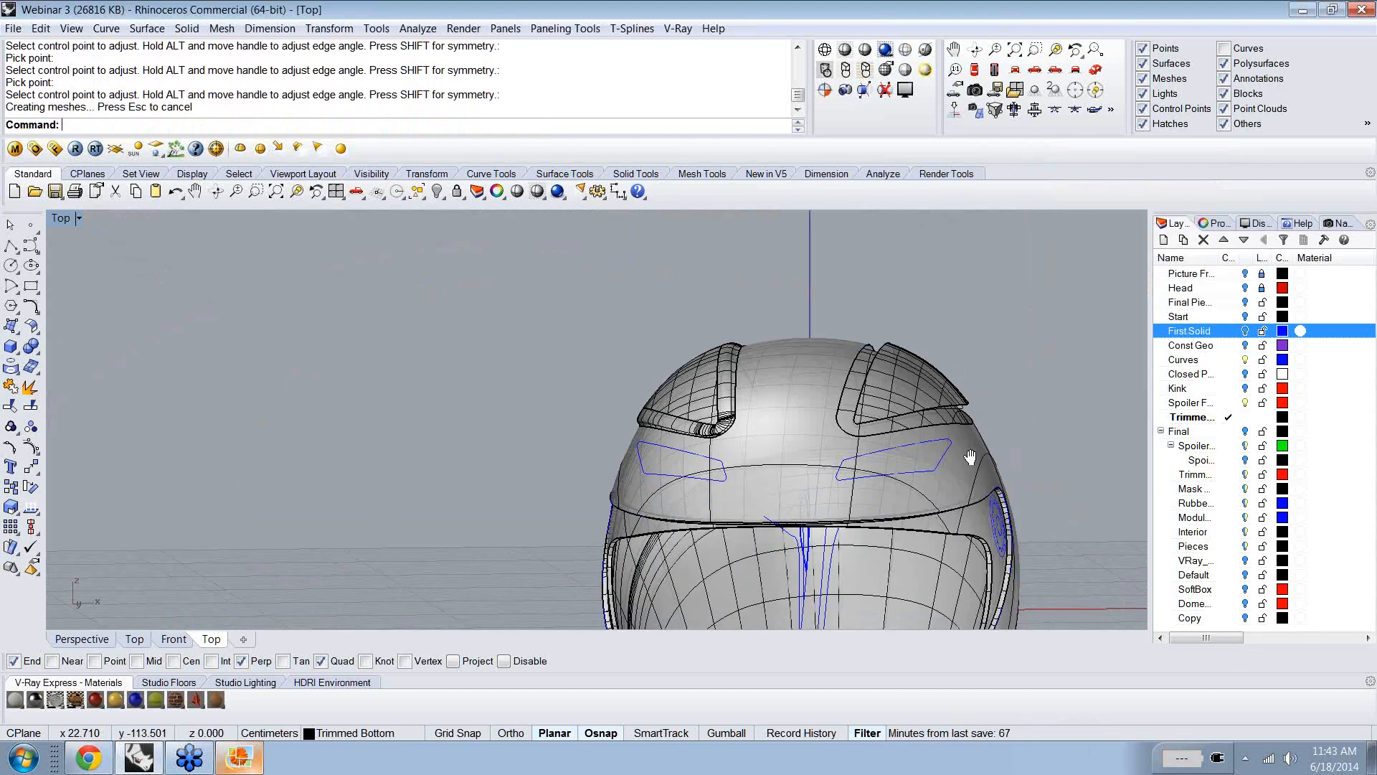
{"action": "right_click_drag", "start_coordinate": [970, 456], "coordinate": [597, 298]}
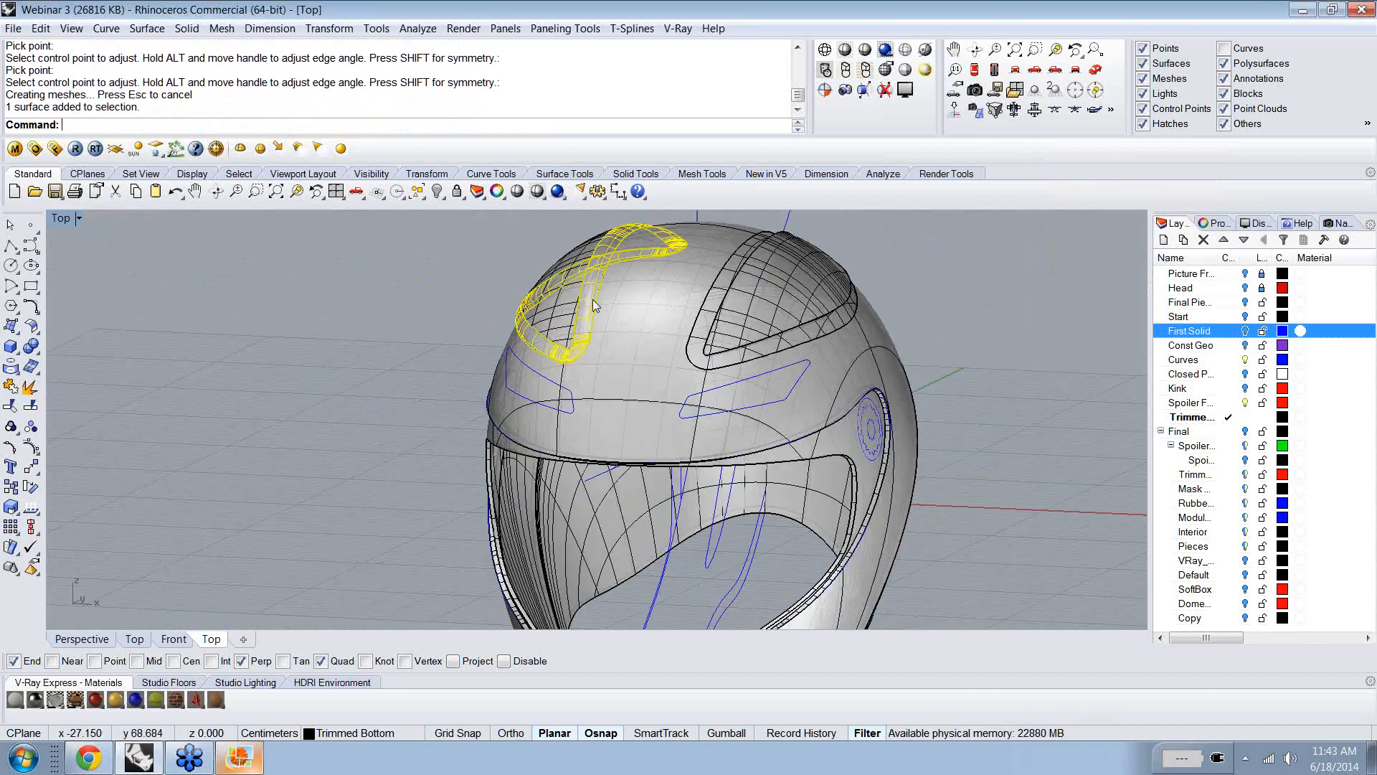
{"action": "left_click", "coordinate": [597, 303]}
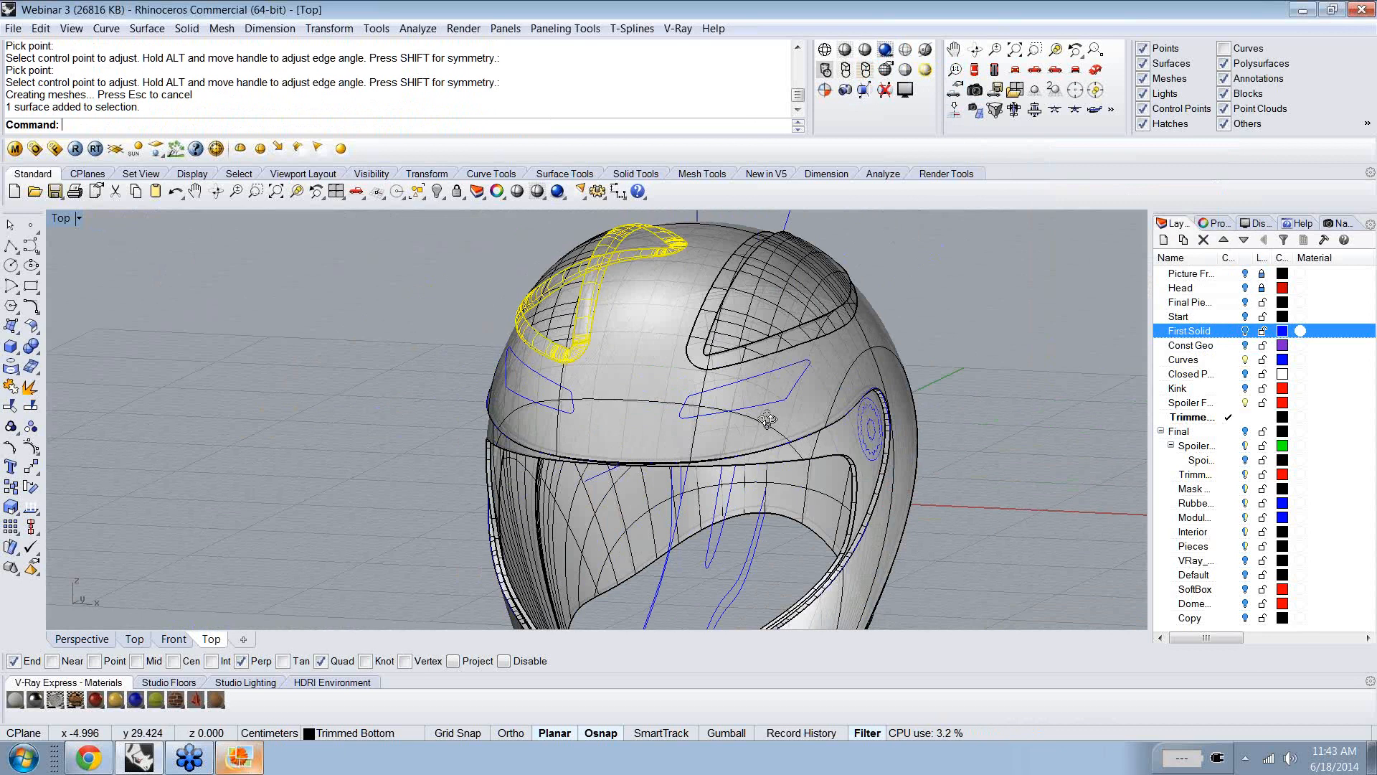
{"action": "right_click_drag", "start_coordinate": [767, 420], "coordinate": [1076, 351]}
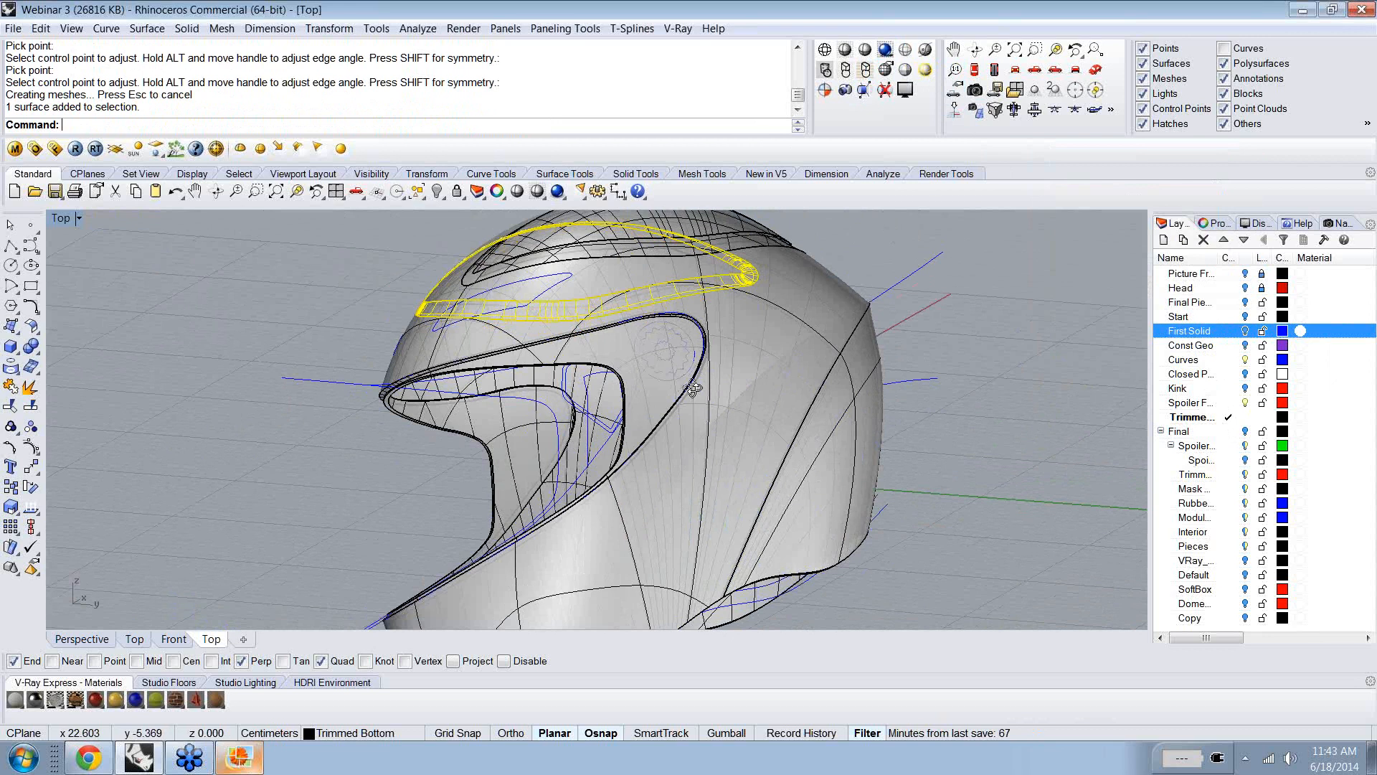
{"action": "right_click_drag", "start_coordinate": [692, 388], "coordinate": [700, 395]}
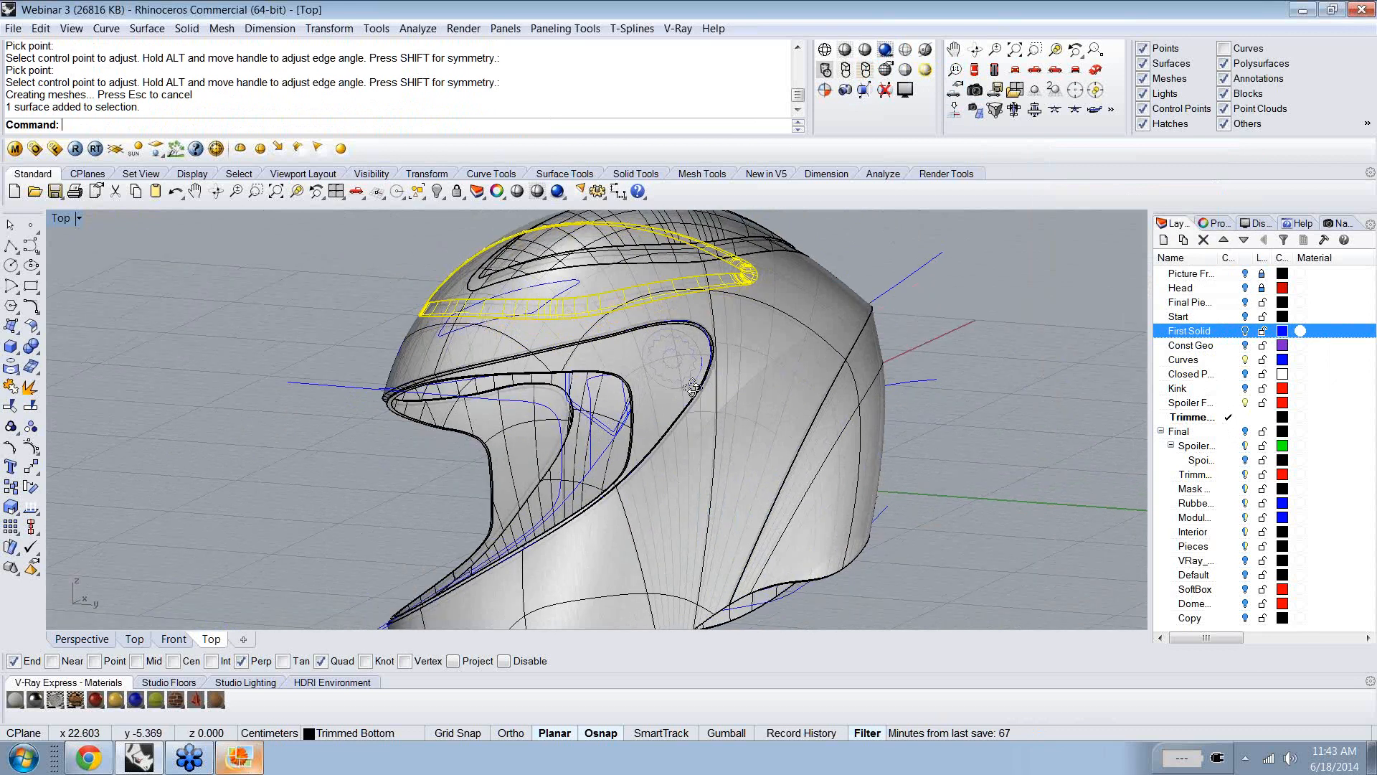
{"action": "right_click_drag", "start_coordinate": [692, 388], "coordinate": [771, 425]}
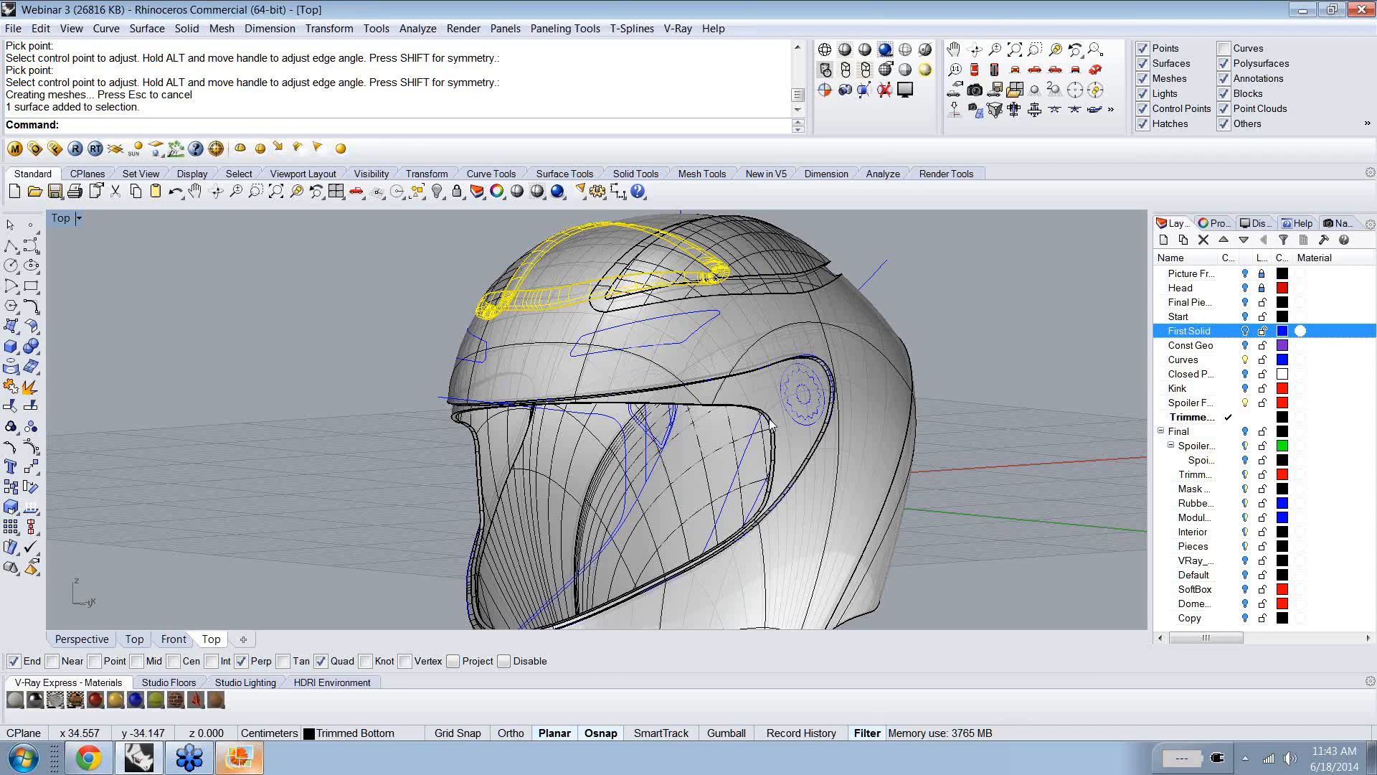
{"action": "right_click_drag", "start_coordinate": [769, 421], "coordinate": [605, 359]}
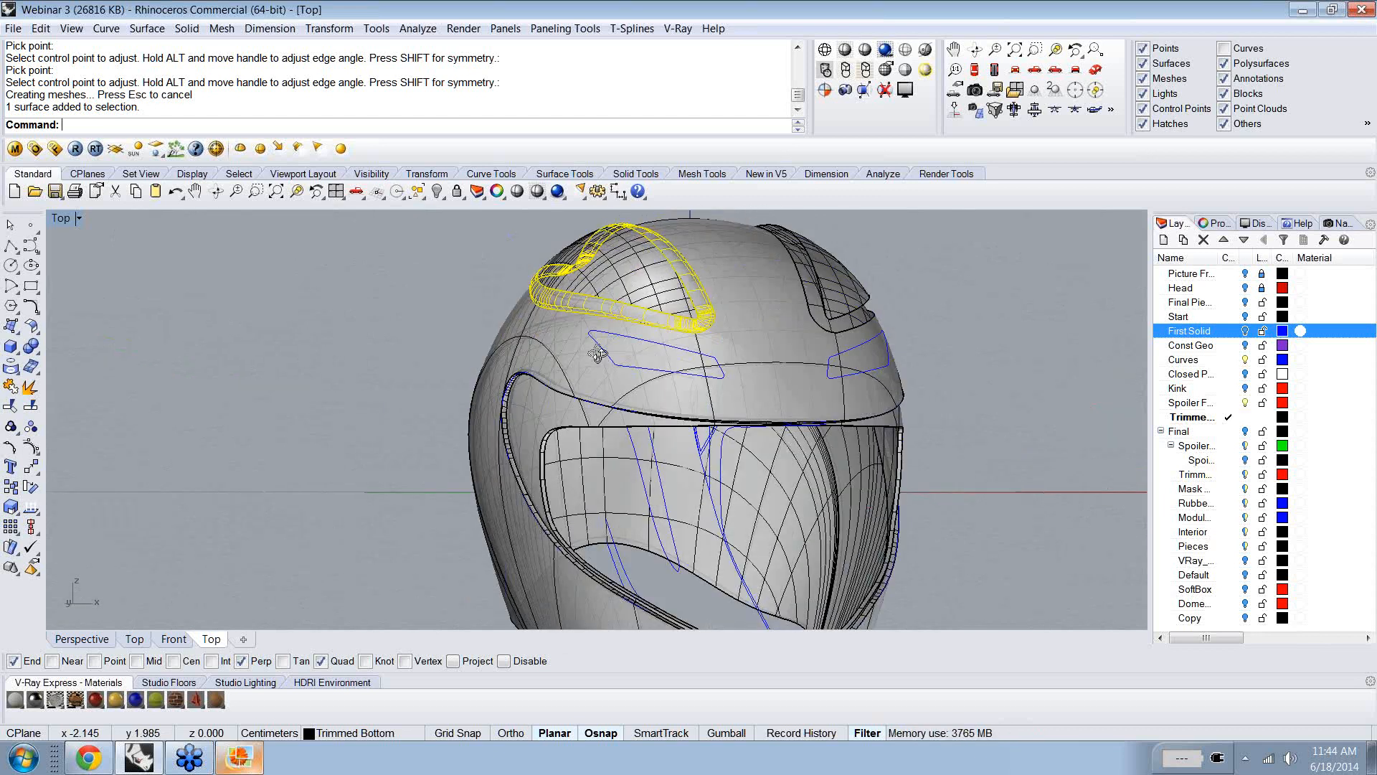
{"action": "right_click_drag", "start_coordinate": [597, 353], "coordinate": [571, 373]}
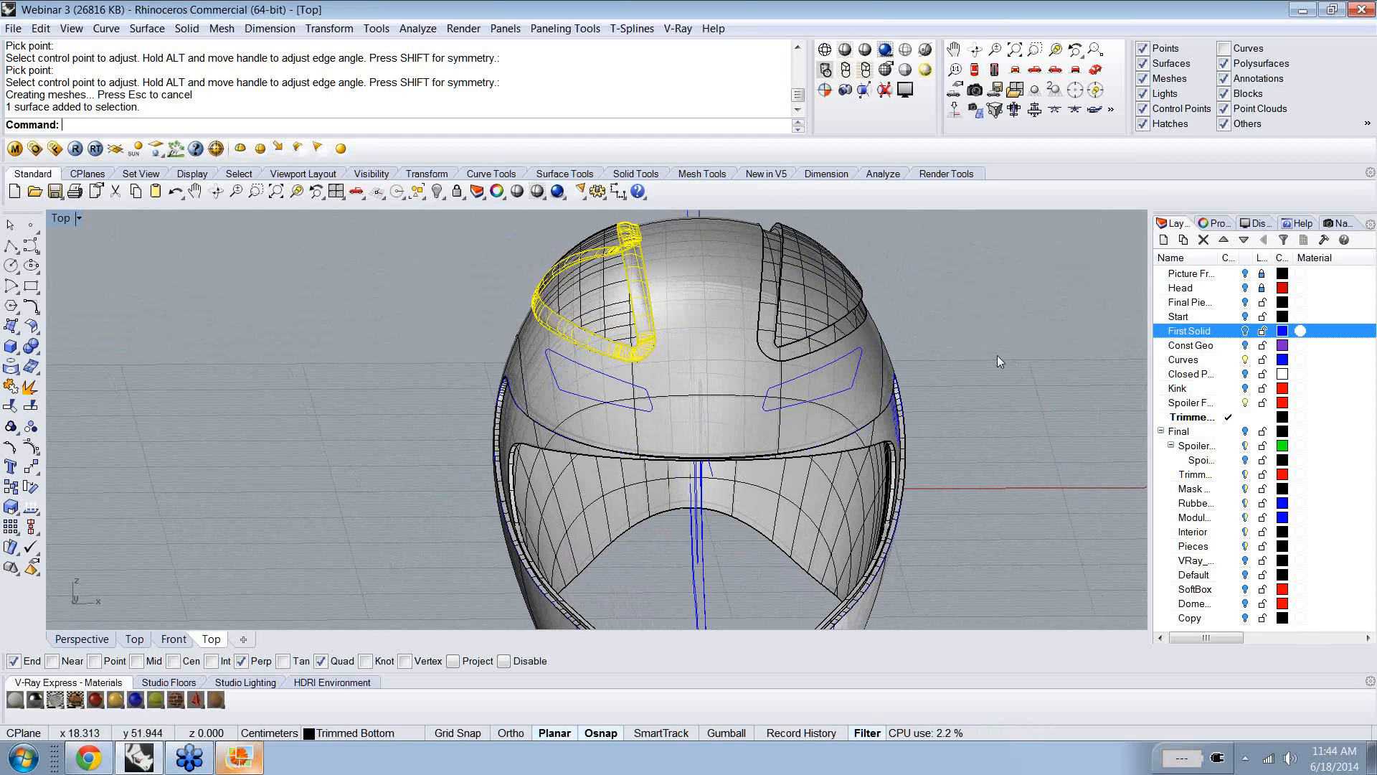
{"action": "right_click_drag", "start_coordinate": [998, 355], "coordinate": [963, 356]}
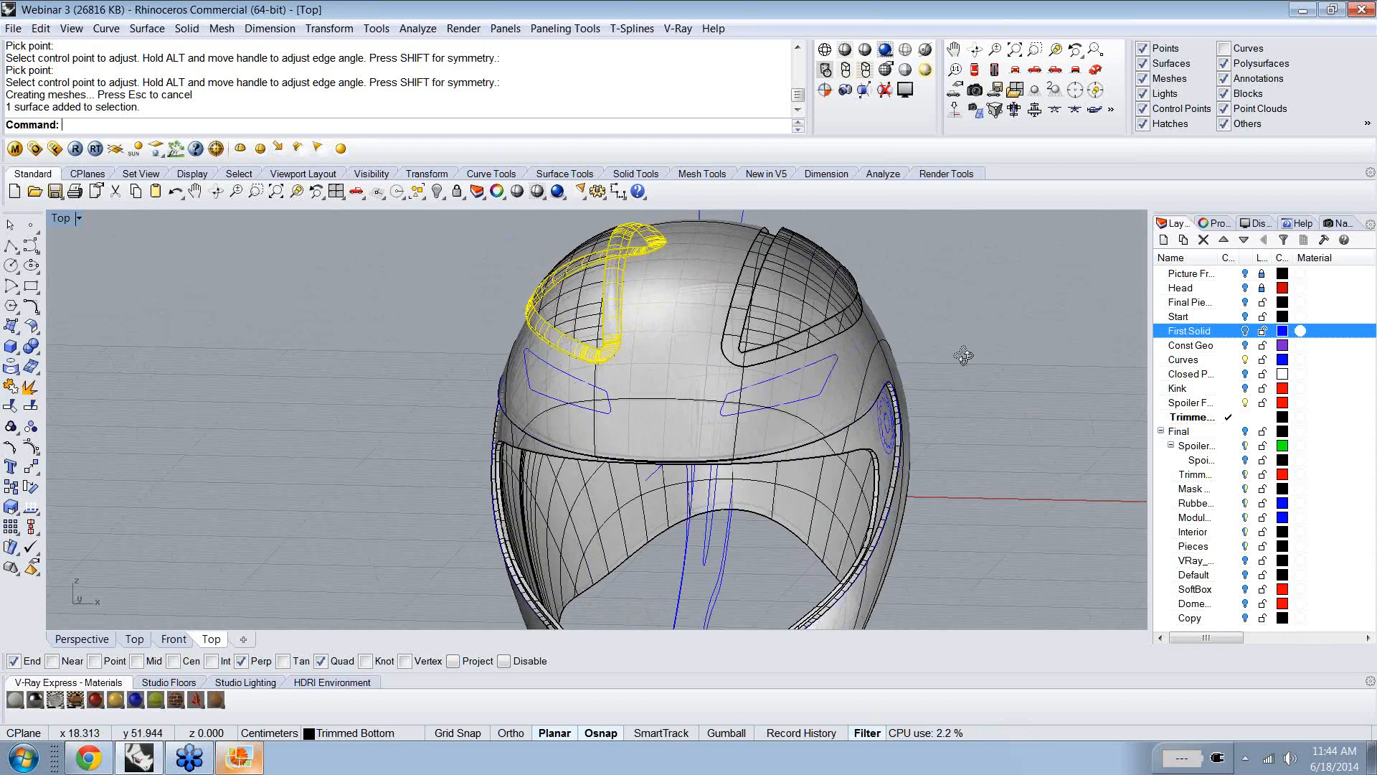
{"action": "right_click_drag", "start_coordinate": [963, 356], "coordinate": [832, 322]}
- Show the Final layer and make it current, and hide the Curves, Spoiler F and Trimmed Bottom layers
{"action": "left_click", "coordinate": [1246, 432]}
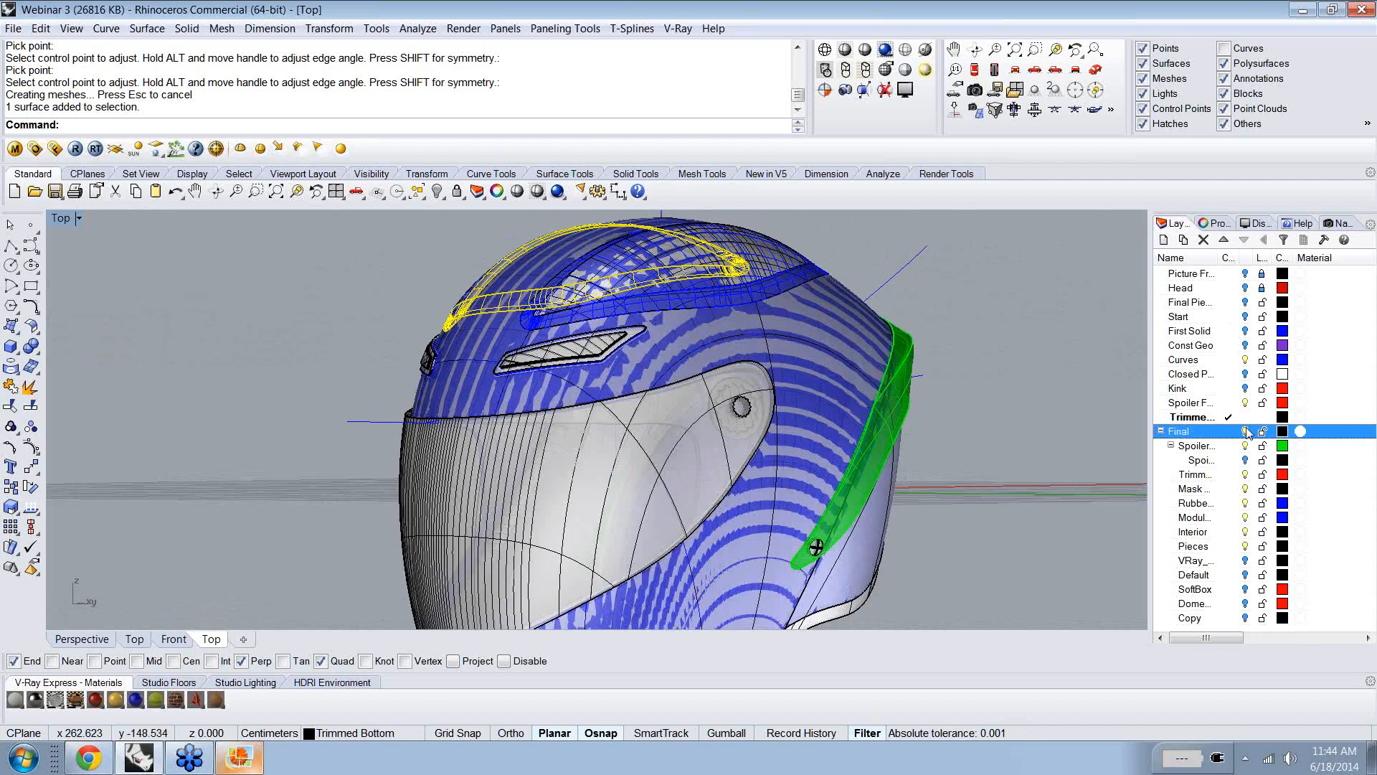
{"action": "left_click", "coordinate": [1246, 360]}
{"action": "left_click", "coordinate": [1245, 403]}
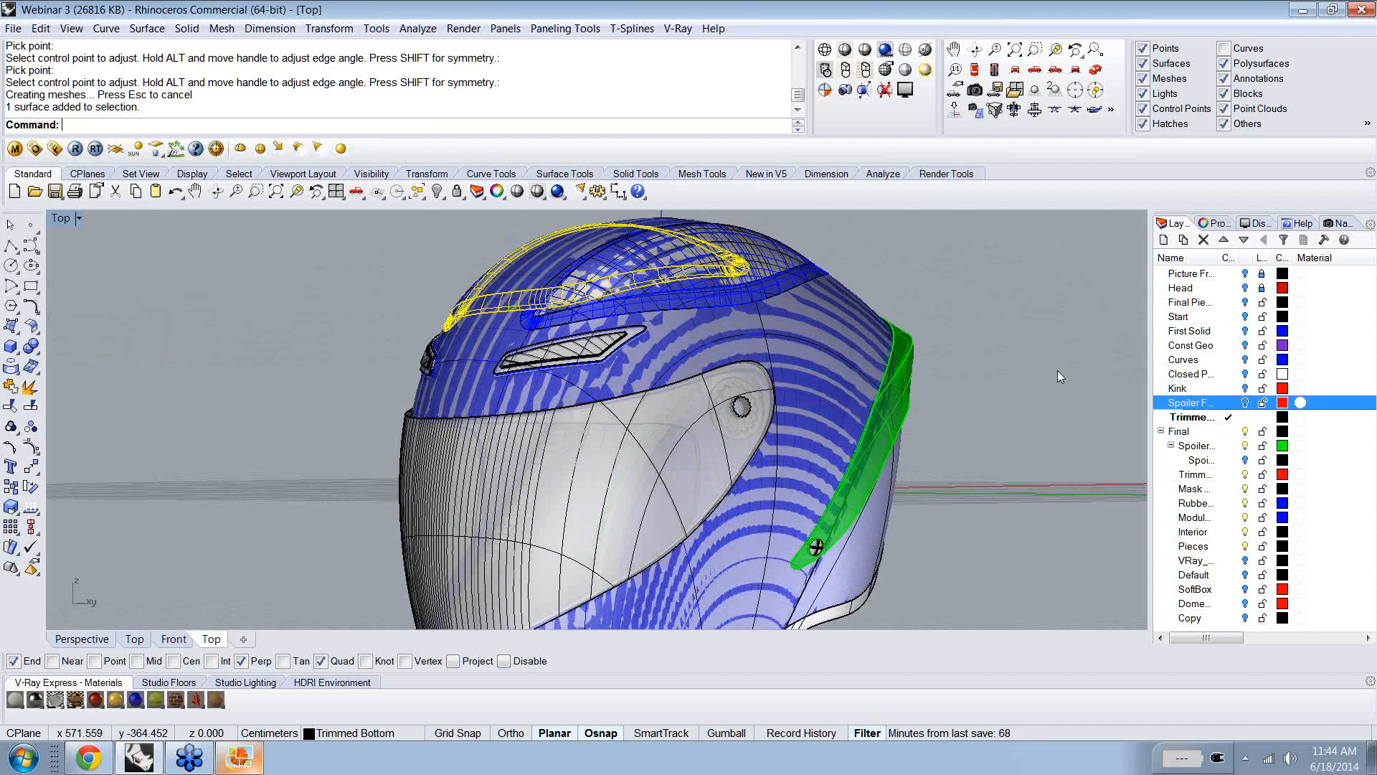
{"action": "right_click_drag", "start_coordinate": [1058, 370], "coordinate": [1040, 430]}
{"action": "left_click", "coordinate": [1229, 431]}
{"action": "left_click", "coordinate": [1246, 416]}
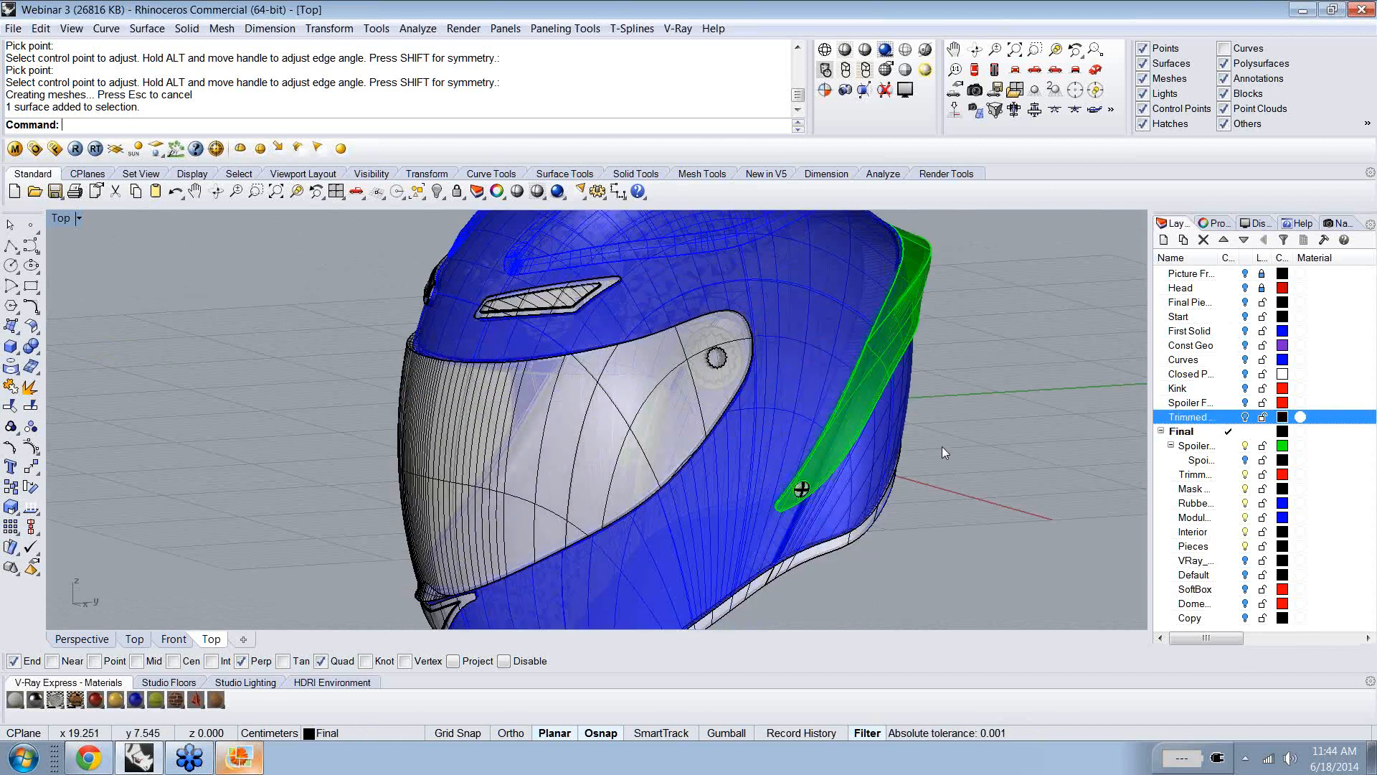
{"action": "scroll", "coordinate": [914, 448], "scroll_direction": "down", "scroll_amount": 5}
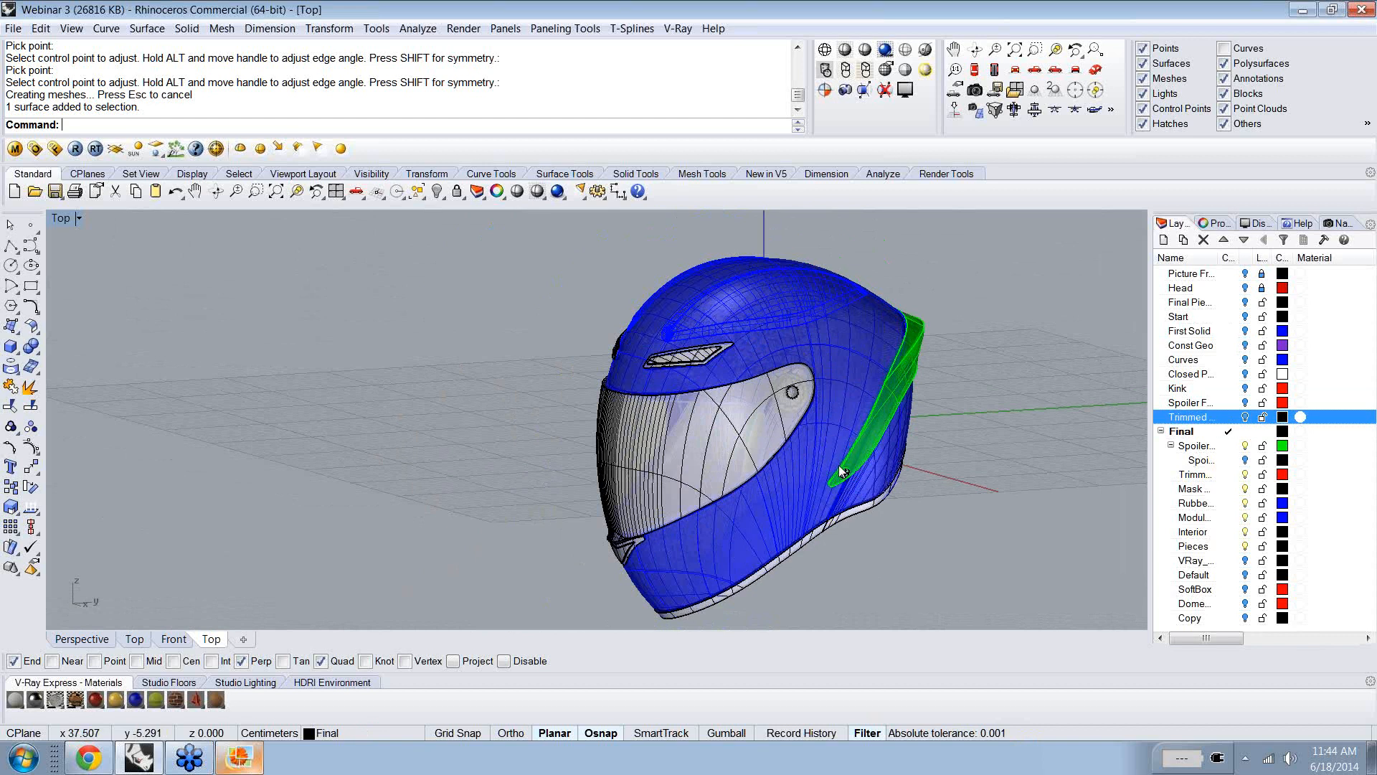
{"action": "right_click_drag", "start_coordinate": [794, 441], "coordinate": [541, 414], "text": "shift"}
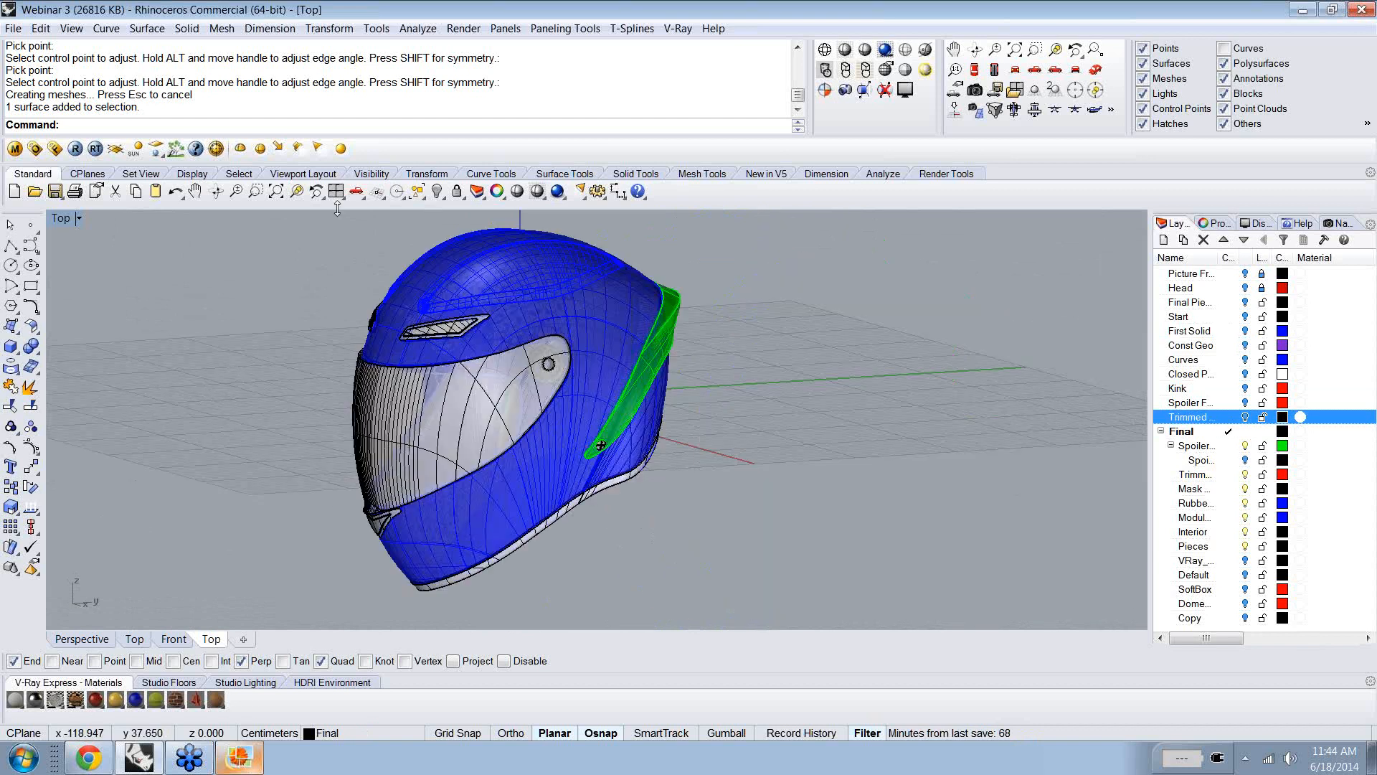
- Restore the four standard viewports, zoom them all to the model's extents, and set them all to Ghosted display
{"action": "left_click", "coordinate": [336, 191]}
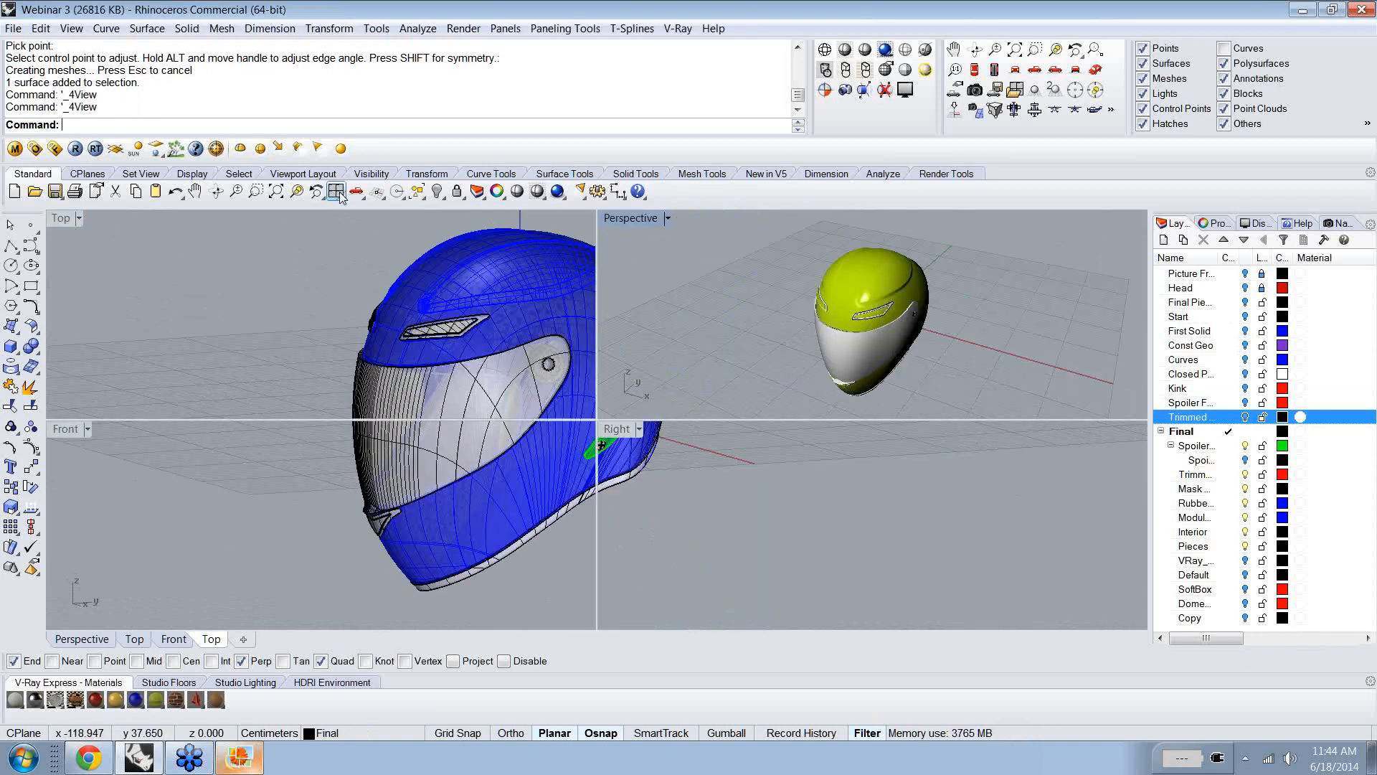
{"action": "type", "text": "ZEA"}
{"action": "key", "text": "Return"}
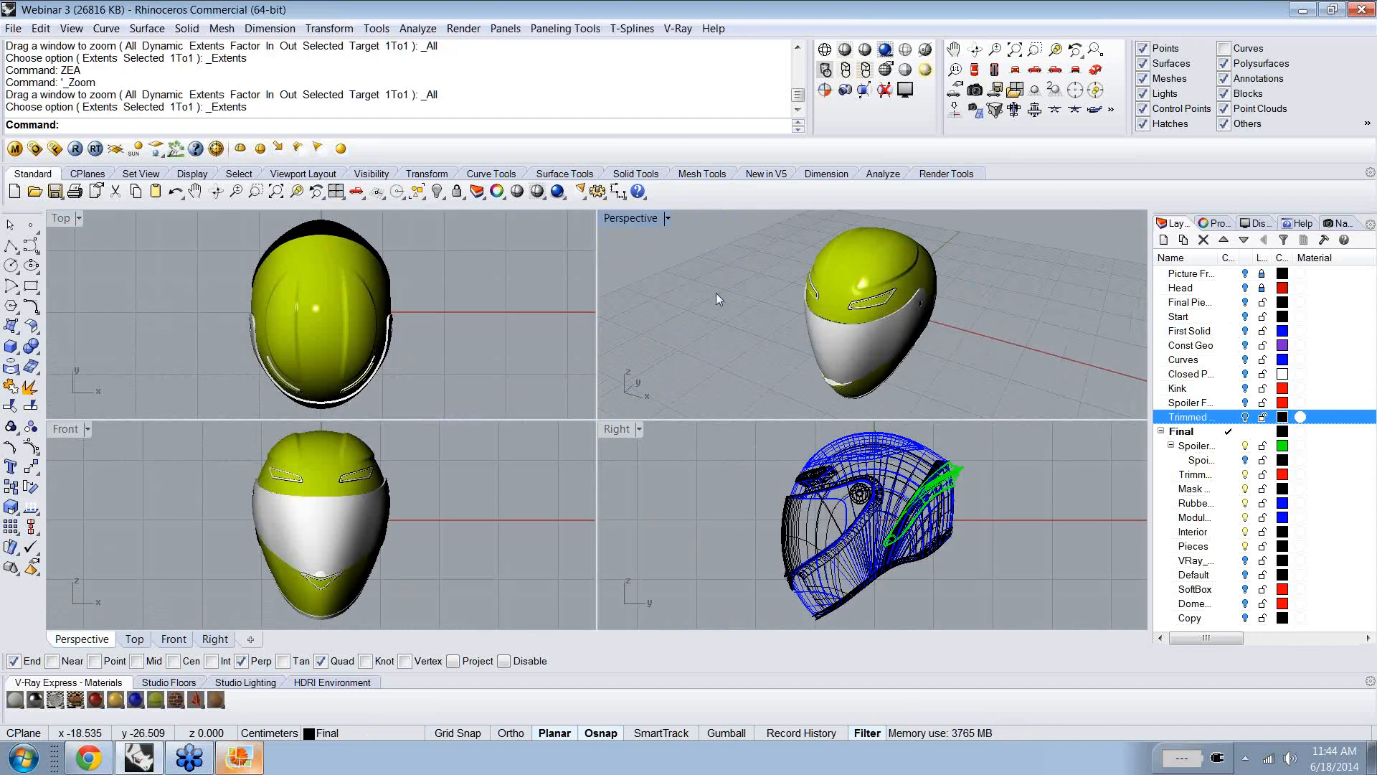
{"action": "left_click", "coordinate": [905, 49]}
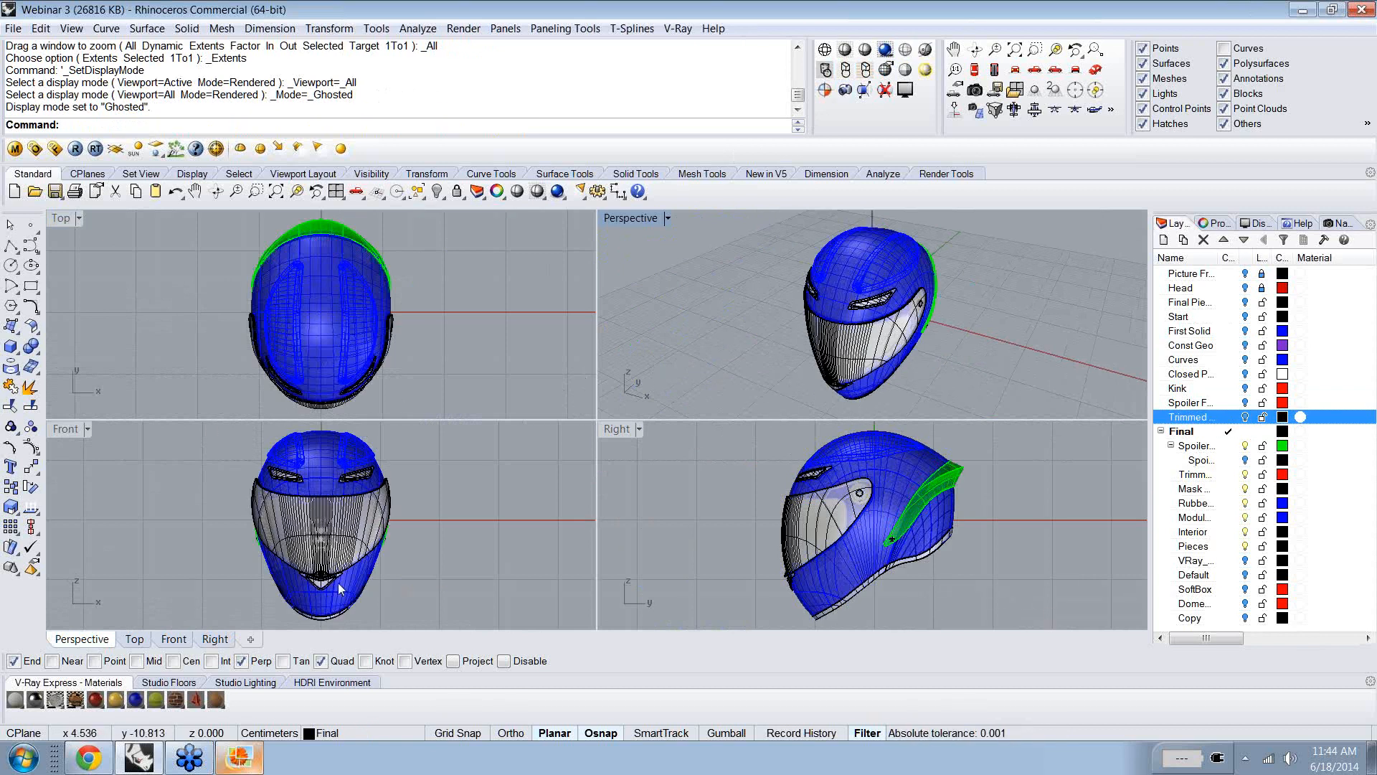
- Maximize the Front viewport and hide the helmet shell surface on the Modulation layer
{"action": "left_click", "coordinate": [58, 435]}
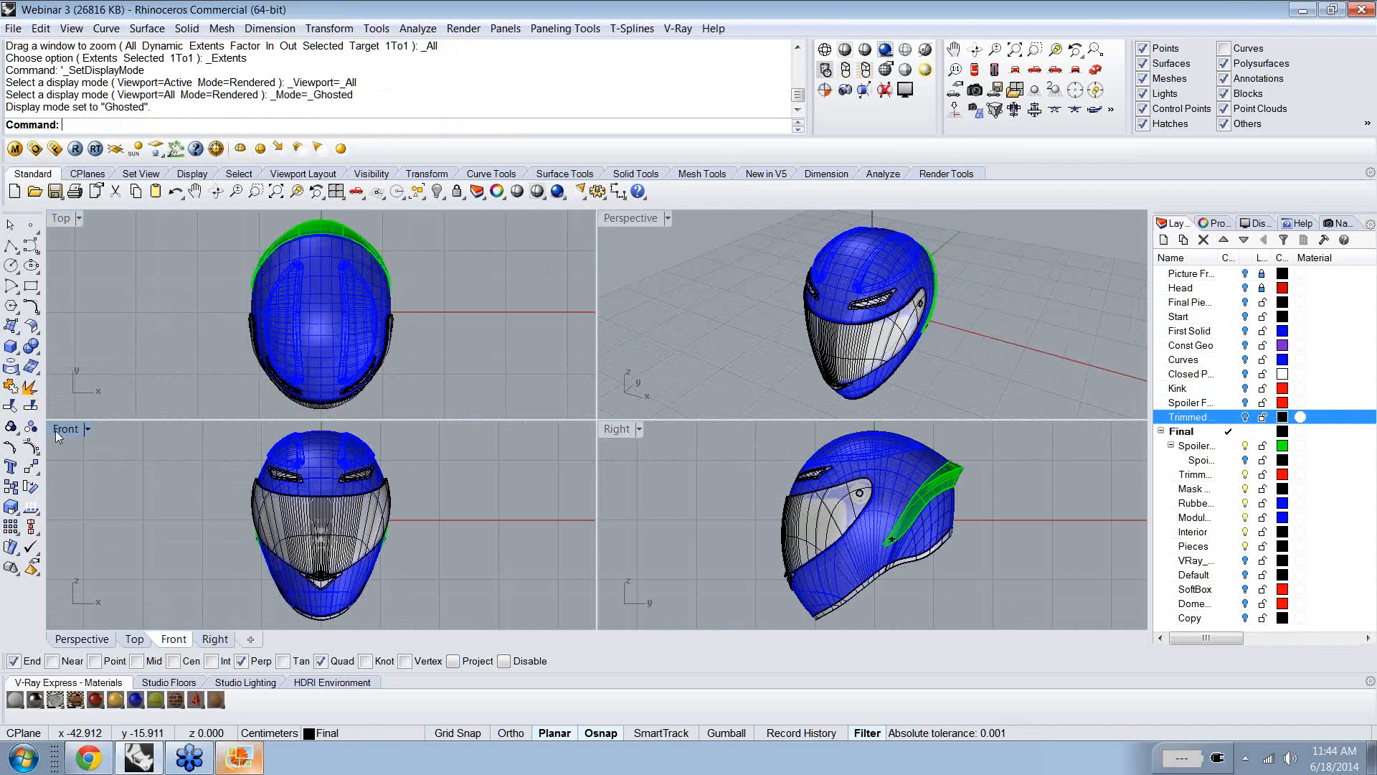
{"action": "double_click", "coordinate": [57, 432]}
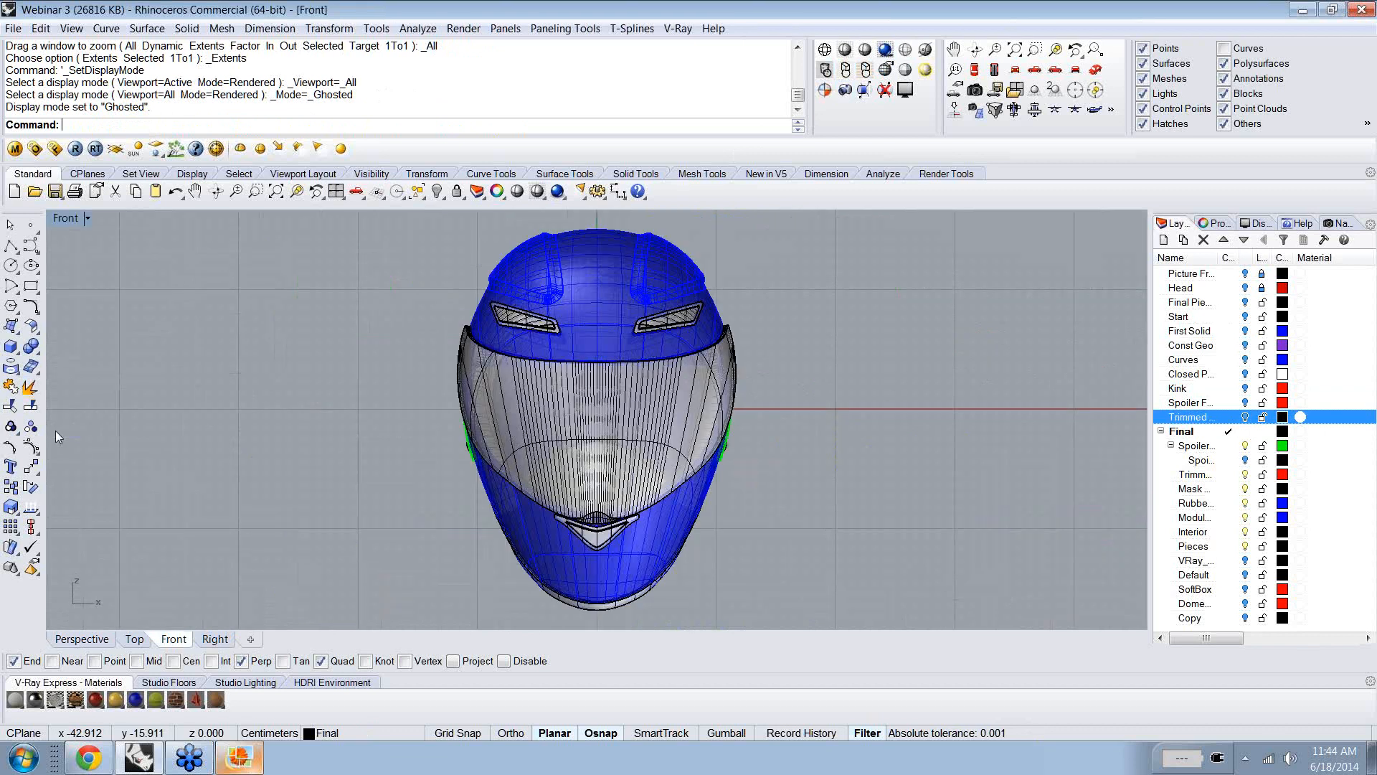
{"action": "right_click_drag", "start_coordinate": [527, 482], "coordinate": [409, 502], "text": "ctrl+shift"}
{"action": "left_click", "coordinate": [527, 481]}
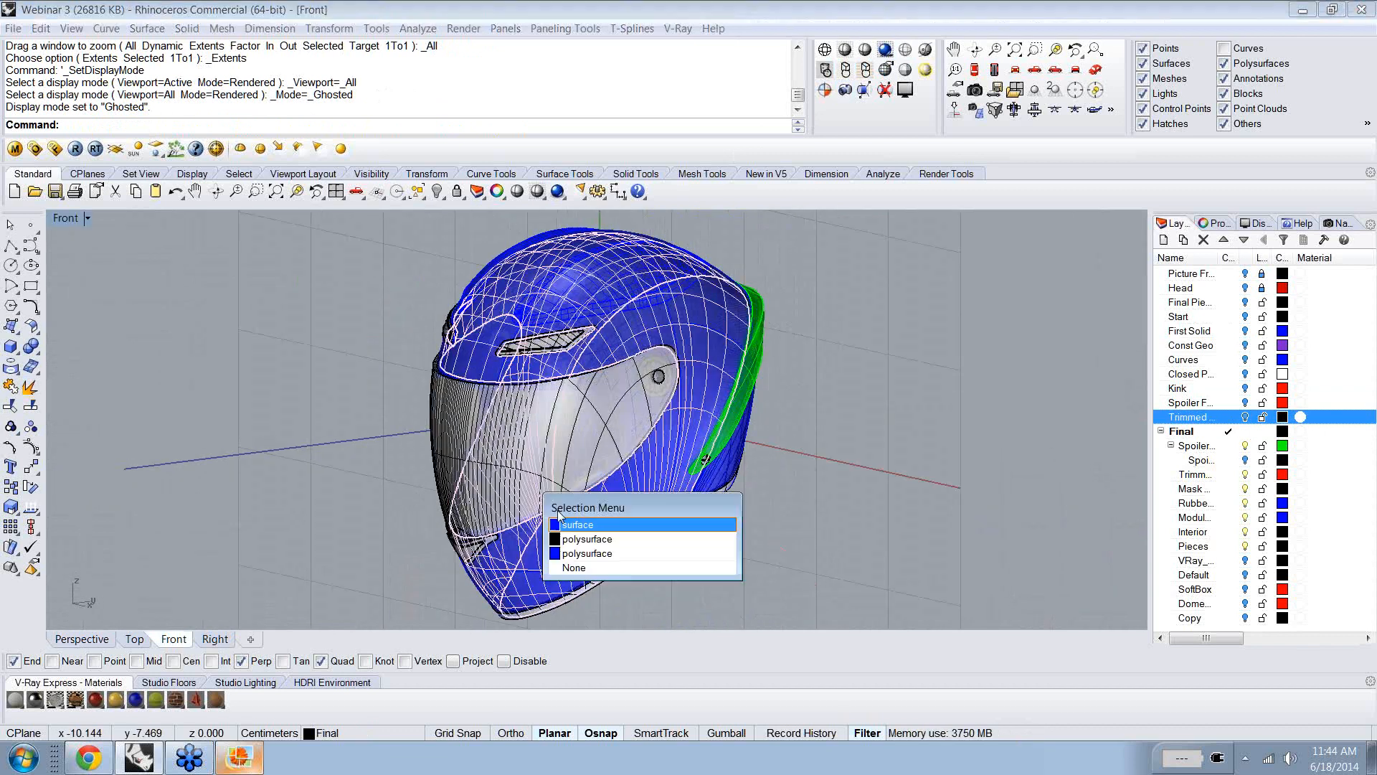
{"action": "left_click", "coordinate": [566, 518]}
{"action": "type", "text": "Hide"}
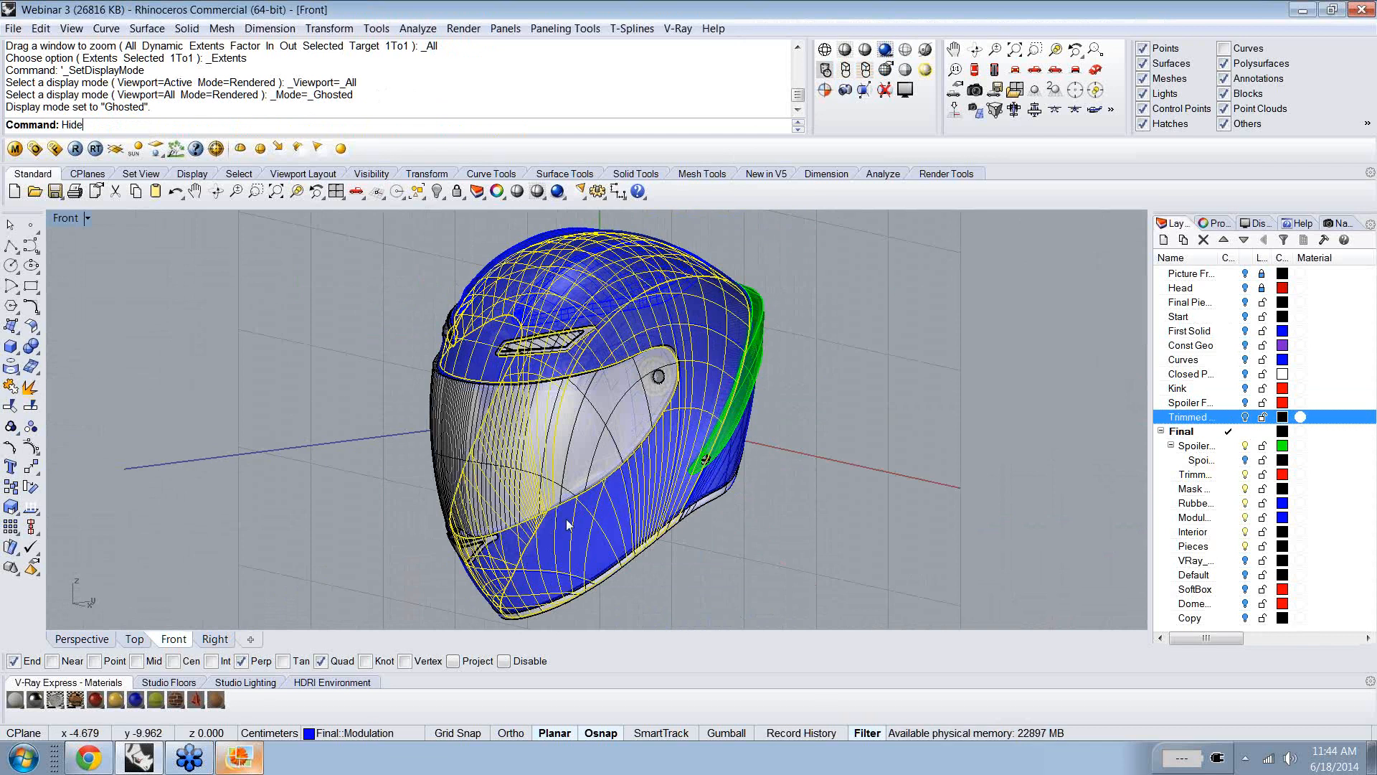
{"action": "key", "text": "Return"}
- Hide the visor polysurface on the Mask and Cutter layer to expose the helmet's face opening and pivot detail
{"action": "left_click", "coordinate": [434, 434]}
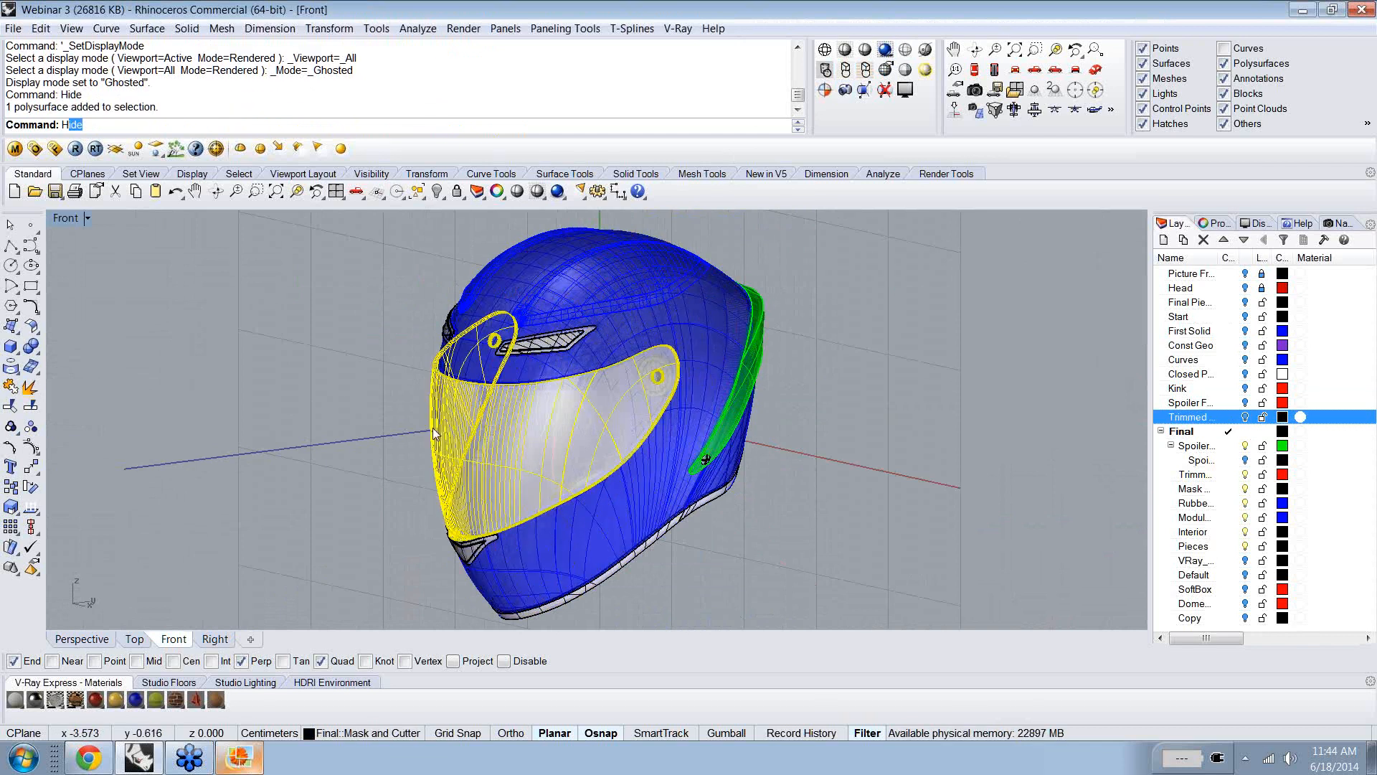
{"action": "key", "text": "Return"}
{"action": "right_click_drag", "start_coordinate": [436, 427], "coordinate": [515, 459]}
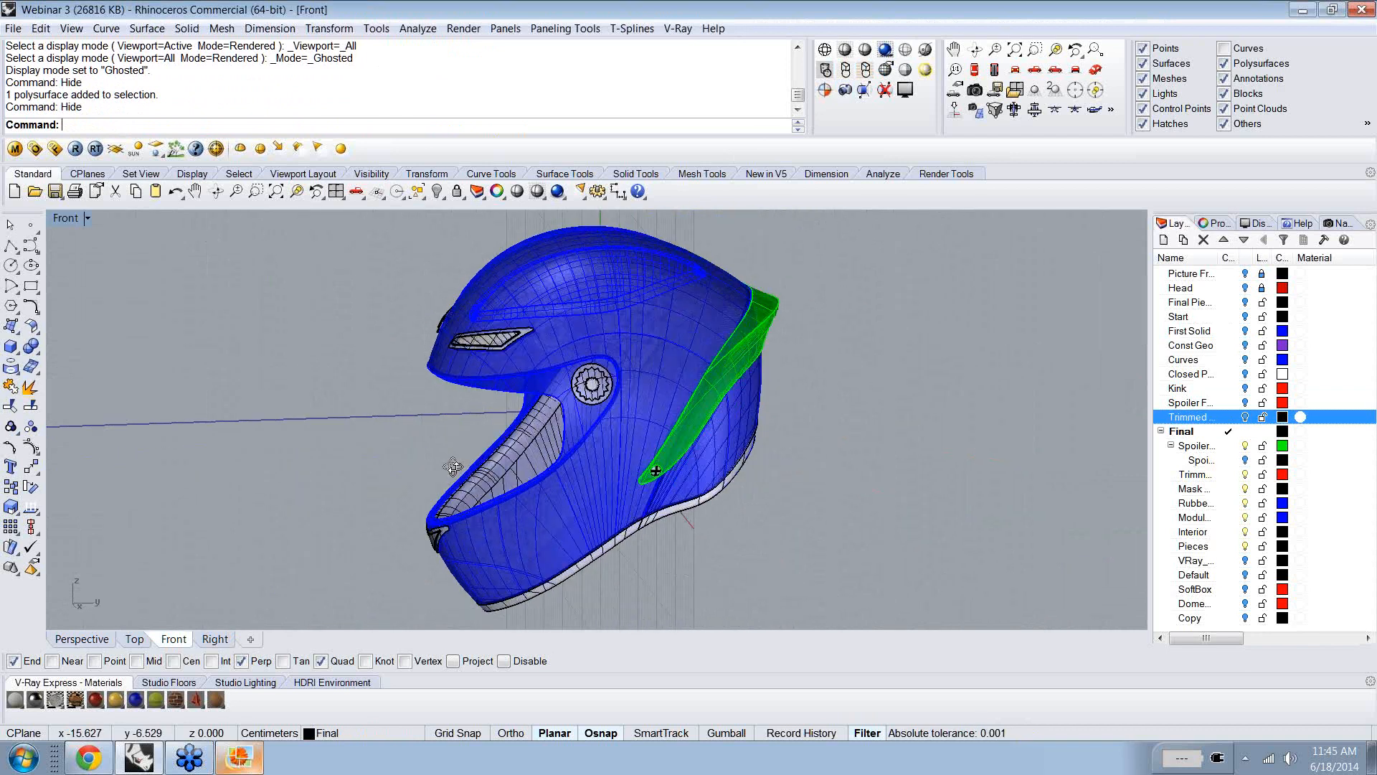
{"action": "scroll", "coordinate": [480, 347], "scroll_direction": "up", "scroll_amount": 1}
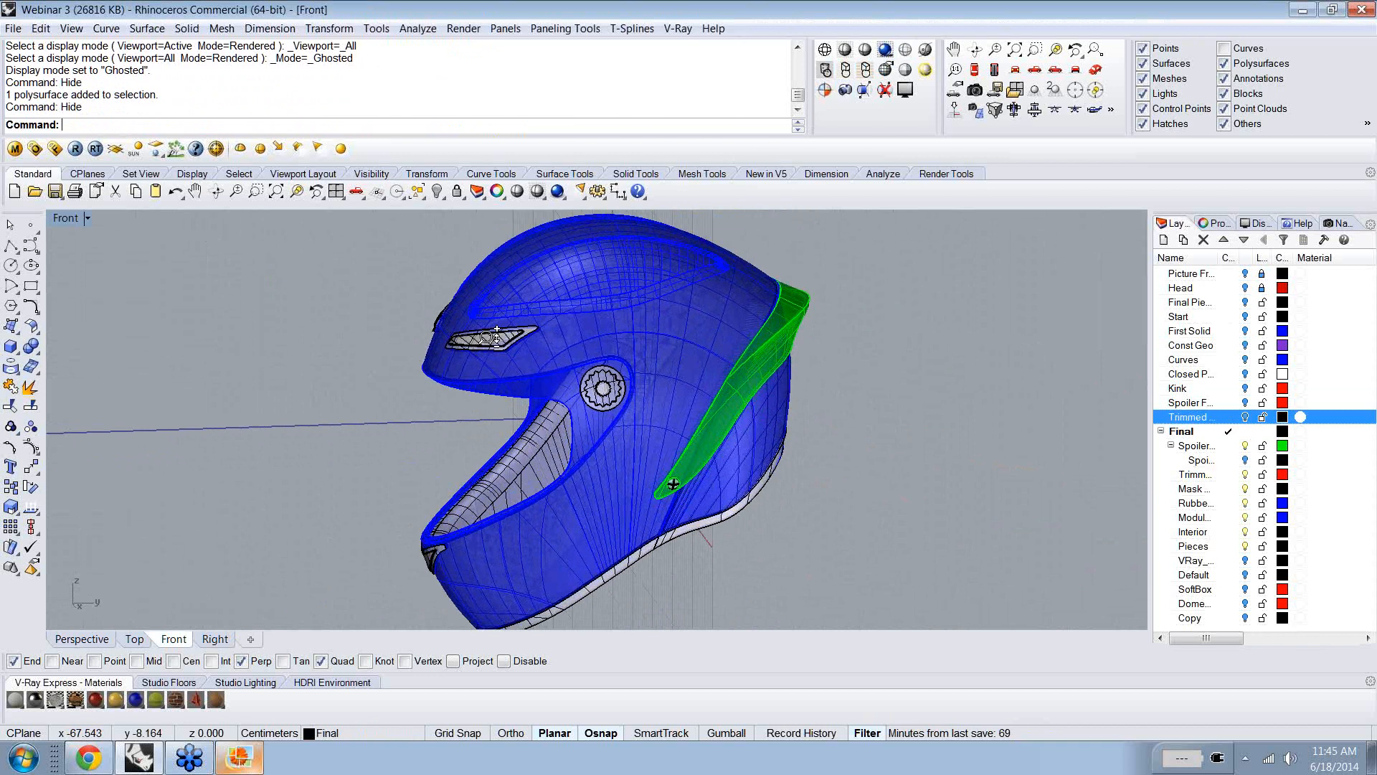
- Examine the forehead vent, the visor pivot detail and the screw at the spoiler's lower end from several angles
{"action": "scroll", "coordinate": [491, 336], "scroll_direction": "up", "scroll_amount": 3}
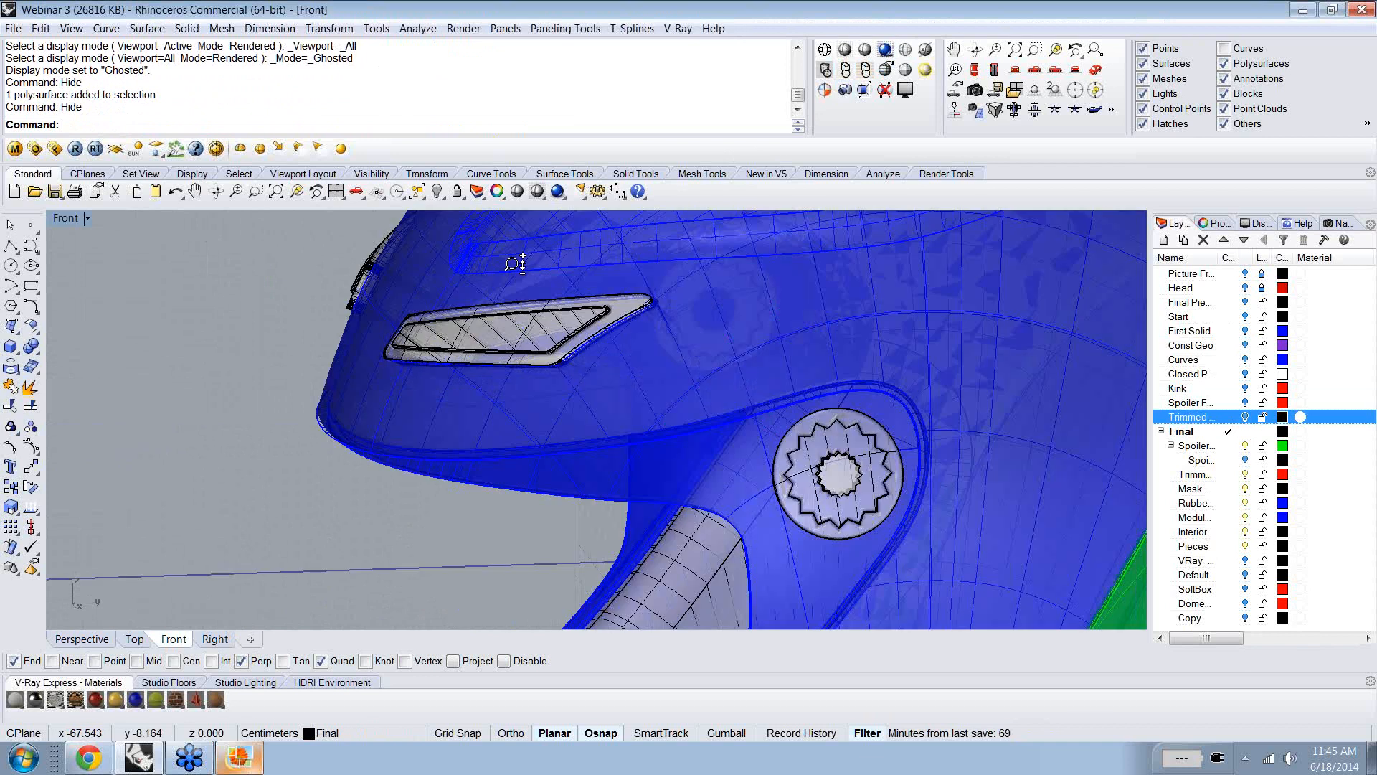
{"action": "scroll", "coordinate": [495, 331], "scroll_direction": "up", "scroll_amount": 1}
{"action": "scroll", "coordinate": [558, 318], "scroll_direction": "up", "scroll_amount": 1}
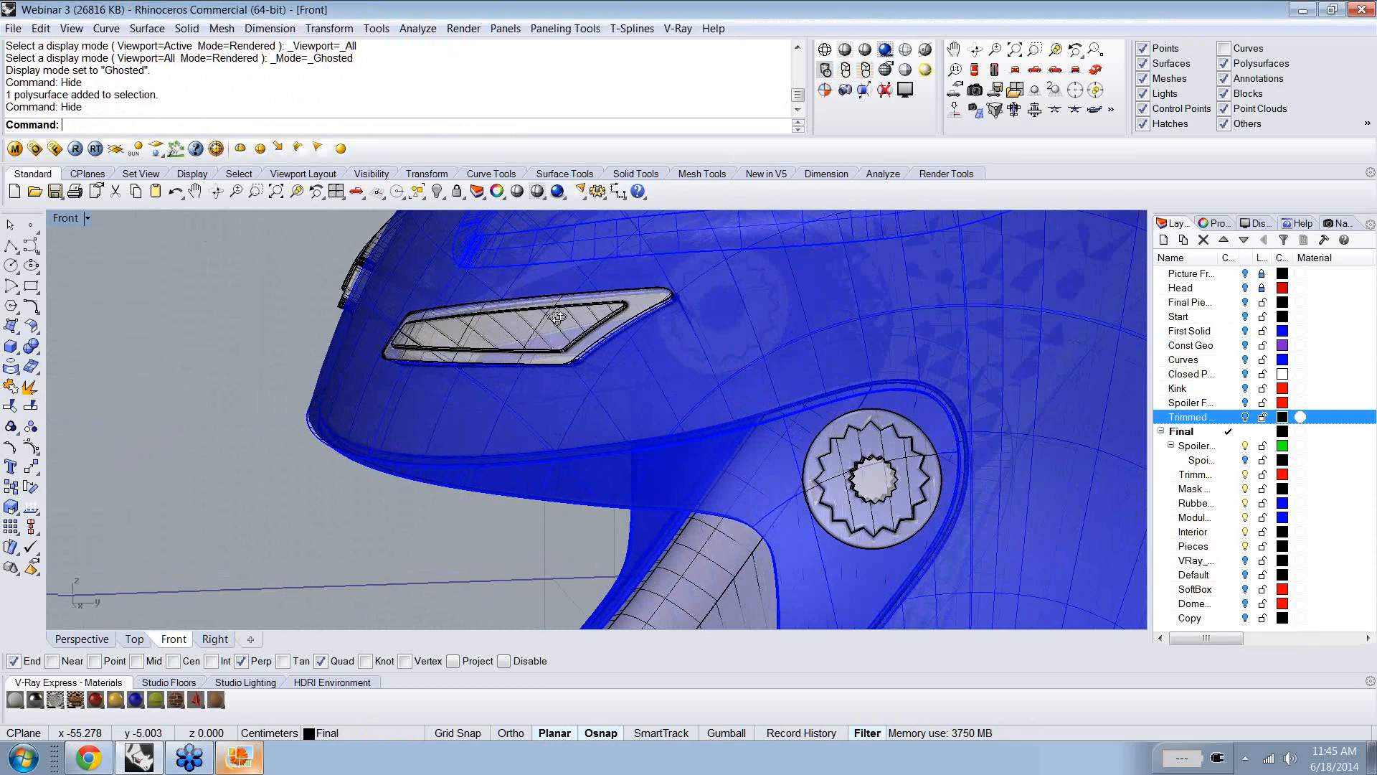
{"action": "right_click_drag", "start_coordinate": [557, 318], "coordinate": [712, 330]}
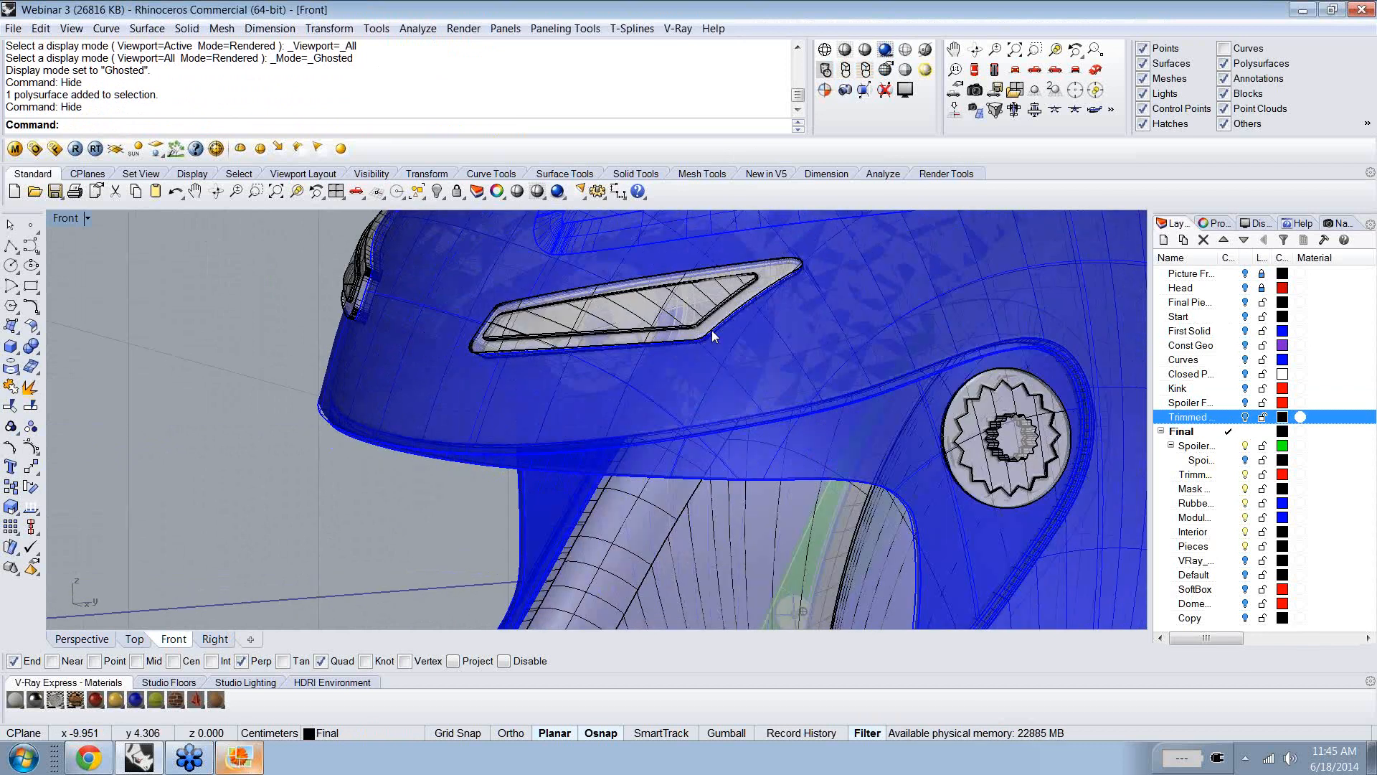
{"action": "scroll", "coordinate": [802, 400], "scroll_direction": "down", "scroll_amount": 10}
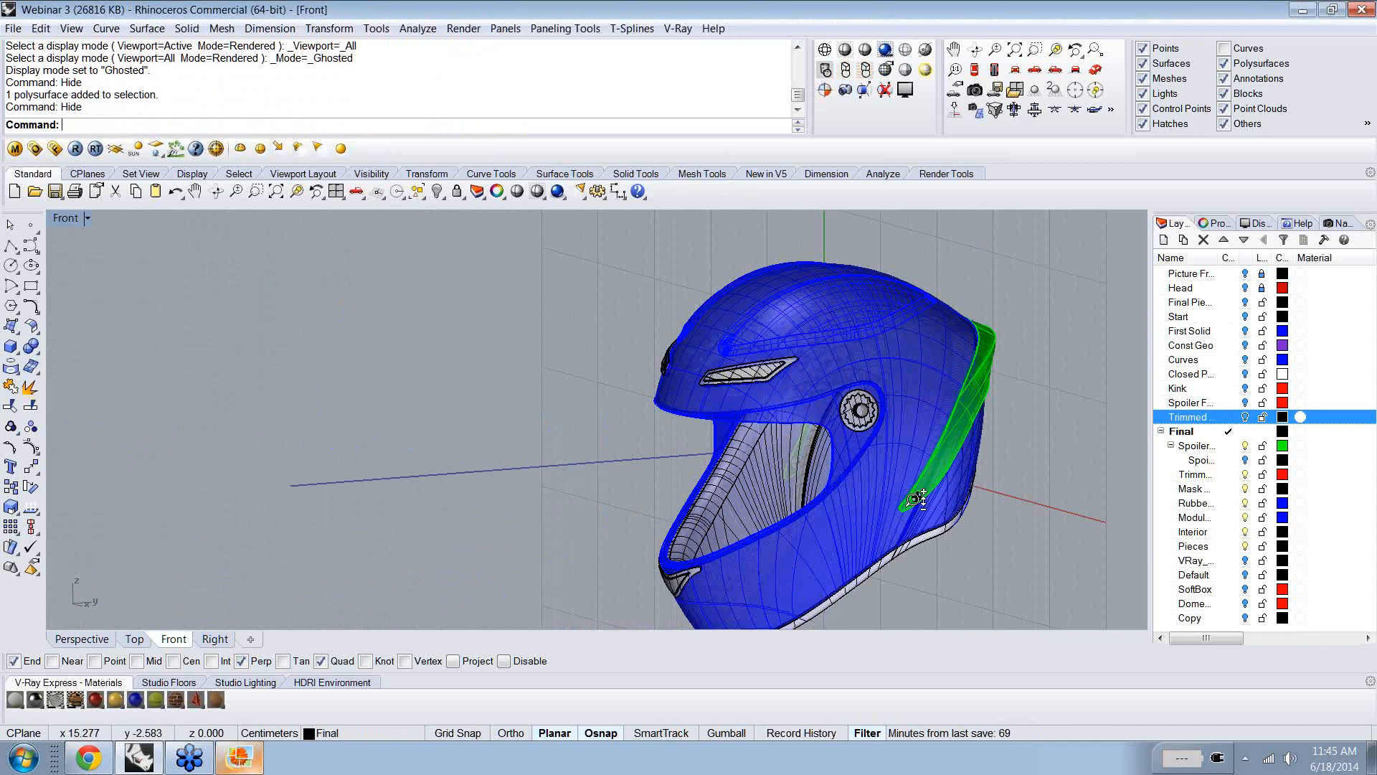
{"action": "scroll", "coordinate": [917, 497], "scroll_direction": "up", "scroll_amount": 3}
{"action": "scroll", "coordinate": [942, 463], "scroll_direction": "up", "scroll_amount": 6}
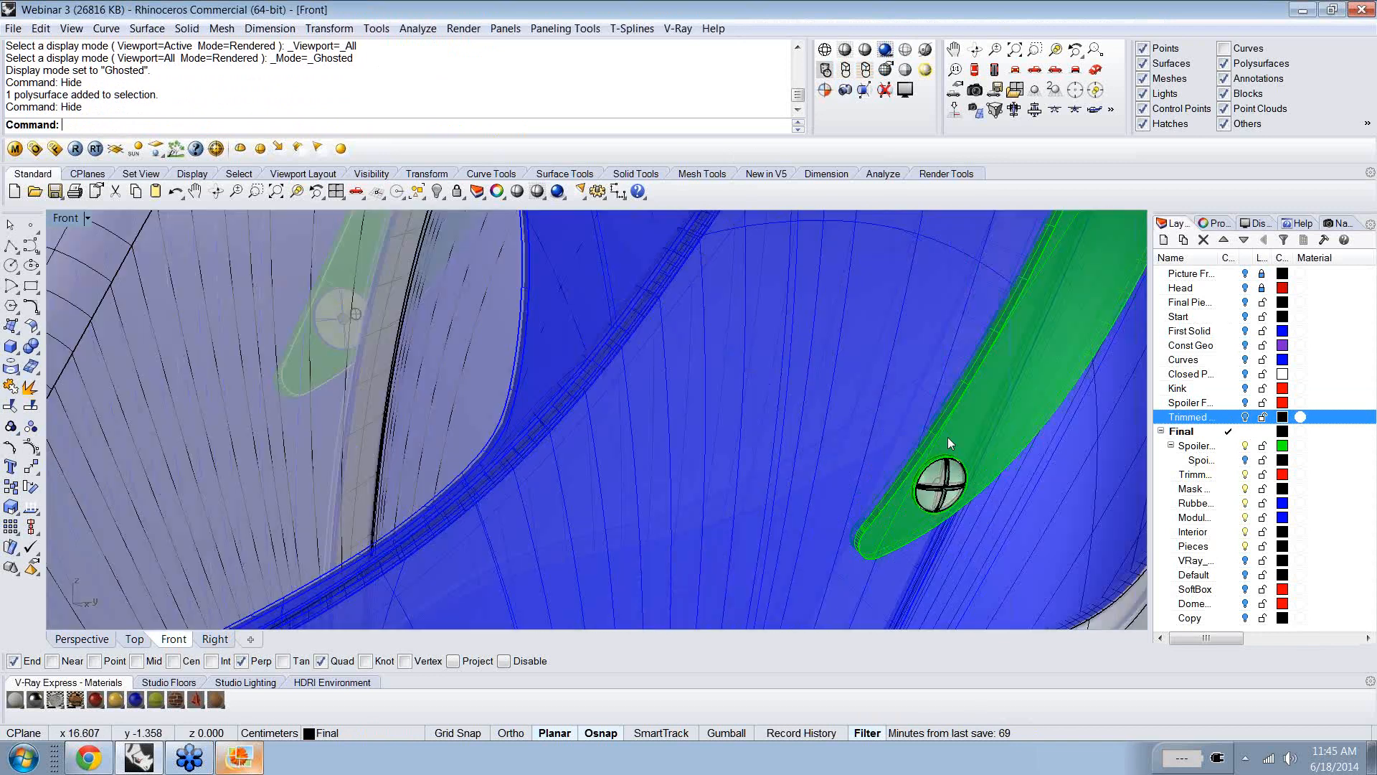
{"action": "right_click_drag", "start_coordinate": [945, 493], "coordinate": [841, 484]}
{"action": "scroll", "coordinate": [861, 502], "scroll_direction": "down", "scroll_amount": 5}
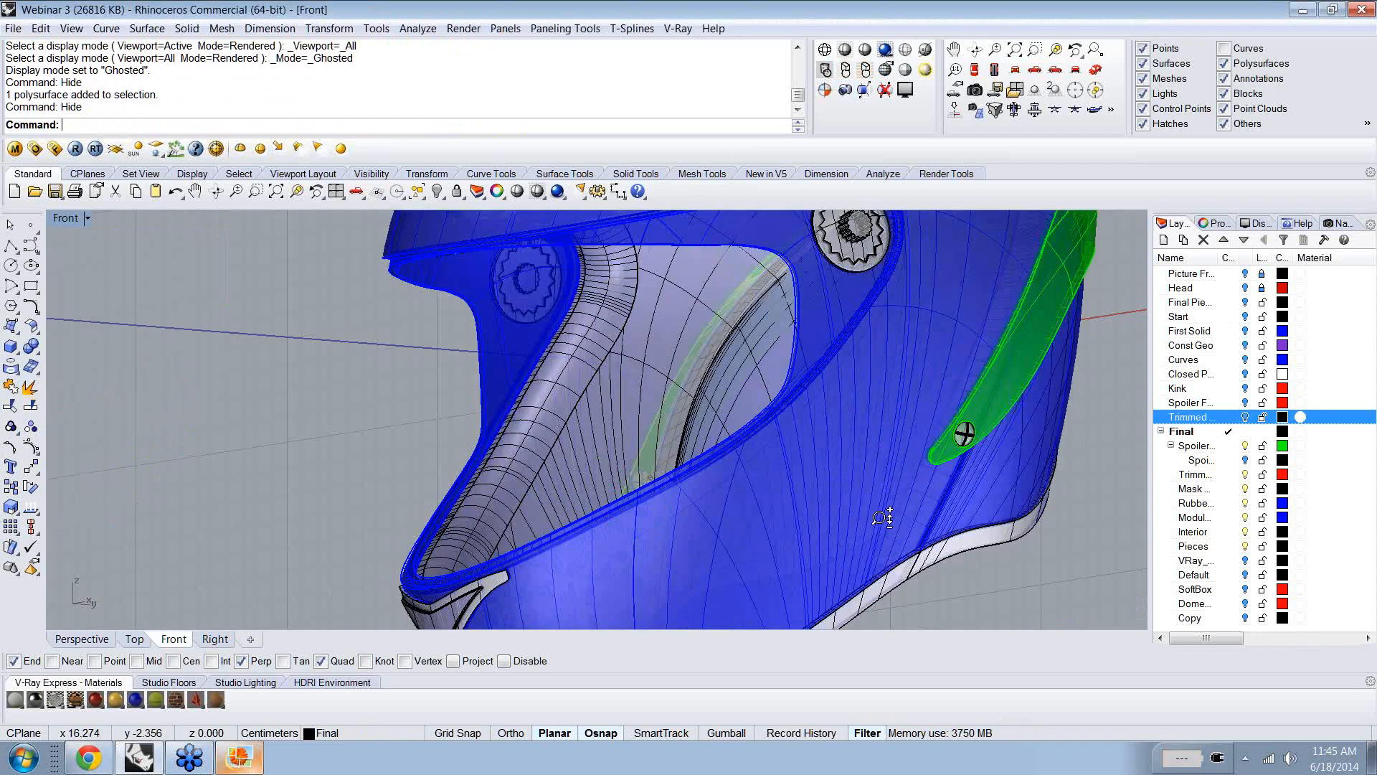
{"action": "scroll", "coordinate": [881, 515], "scroll_direction": "down", "scroll_amount": 3}
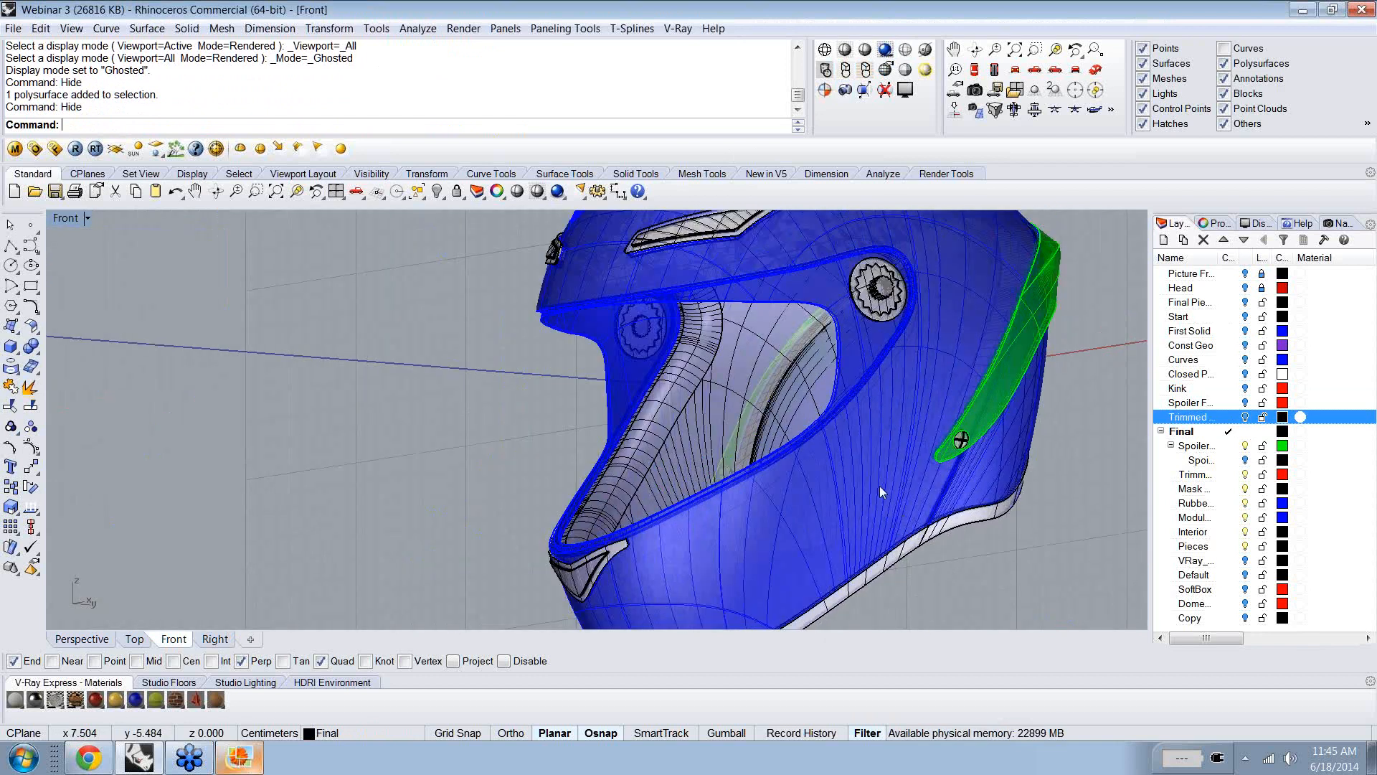
- Undo the hiding of the visor polysurface and switch to the Perspective viewport
{"action": "key", "text": "ctrl+z"}
{"action": "right_click_drag", "start_coordinate": [879, 485], "coordinate": [888, 513]}
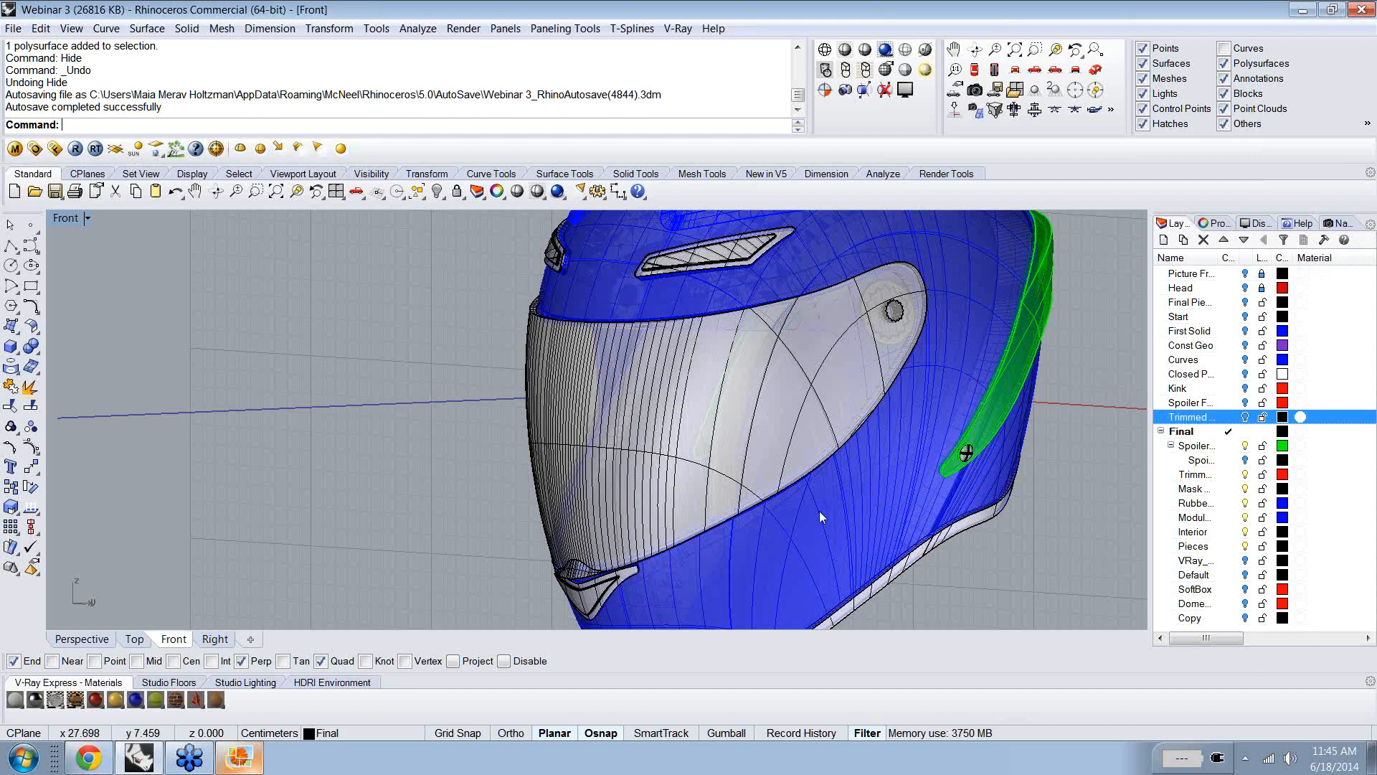
{"action": "left_click", "coordinate": [81, 640]}
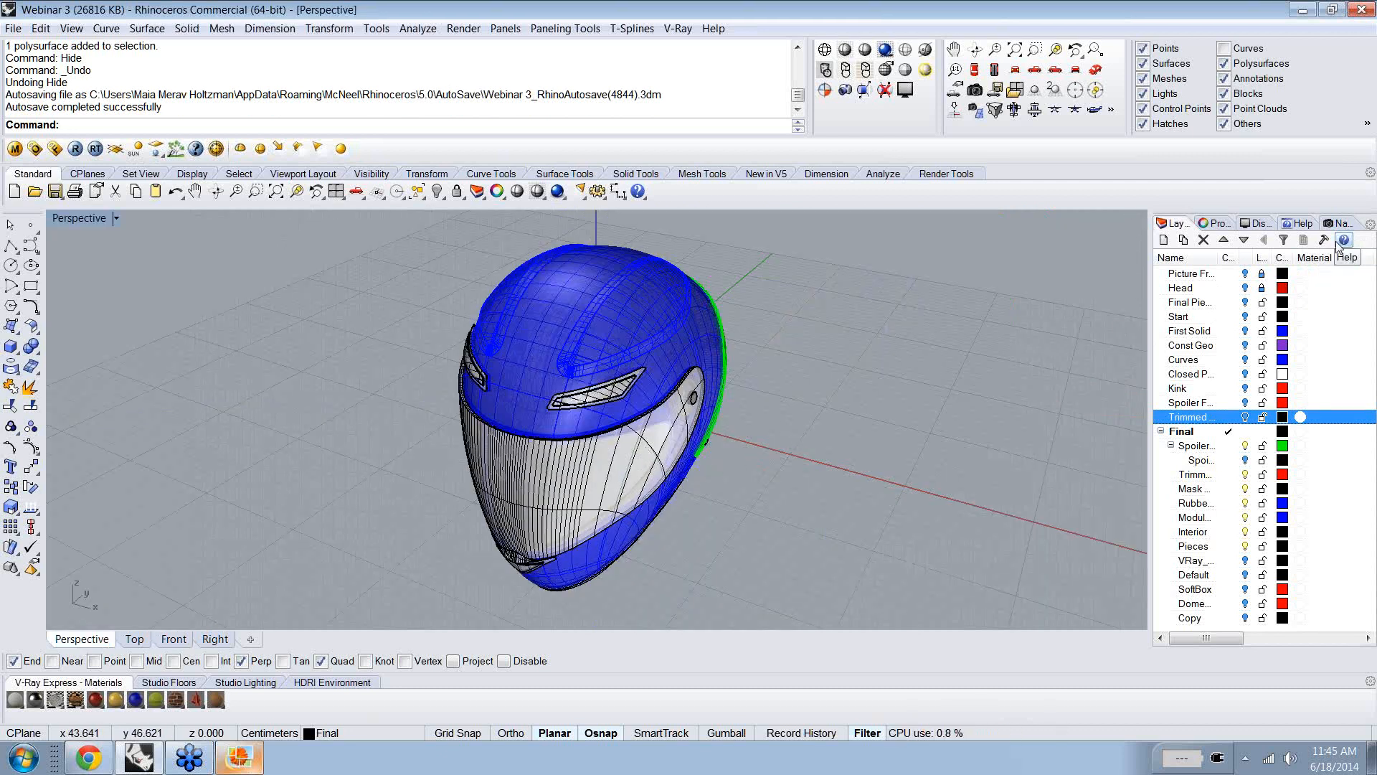
- Orbit to a low front view of the helmet and save it as a named view called Render2
{"action": "left_click", "coordinate": [1348, 223]}
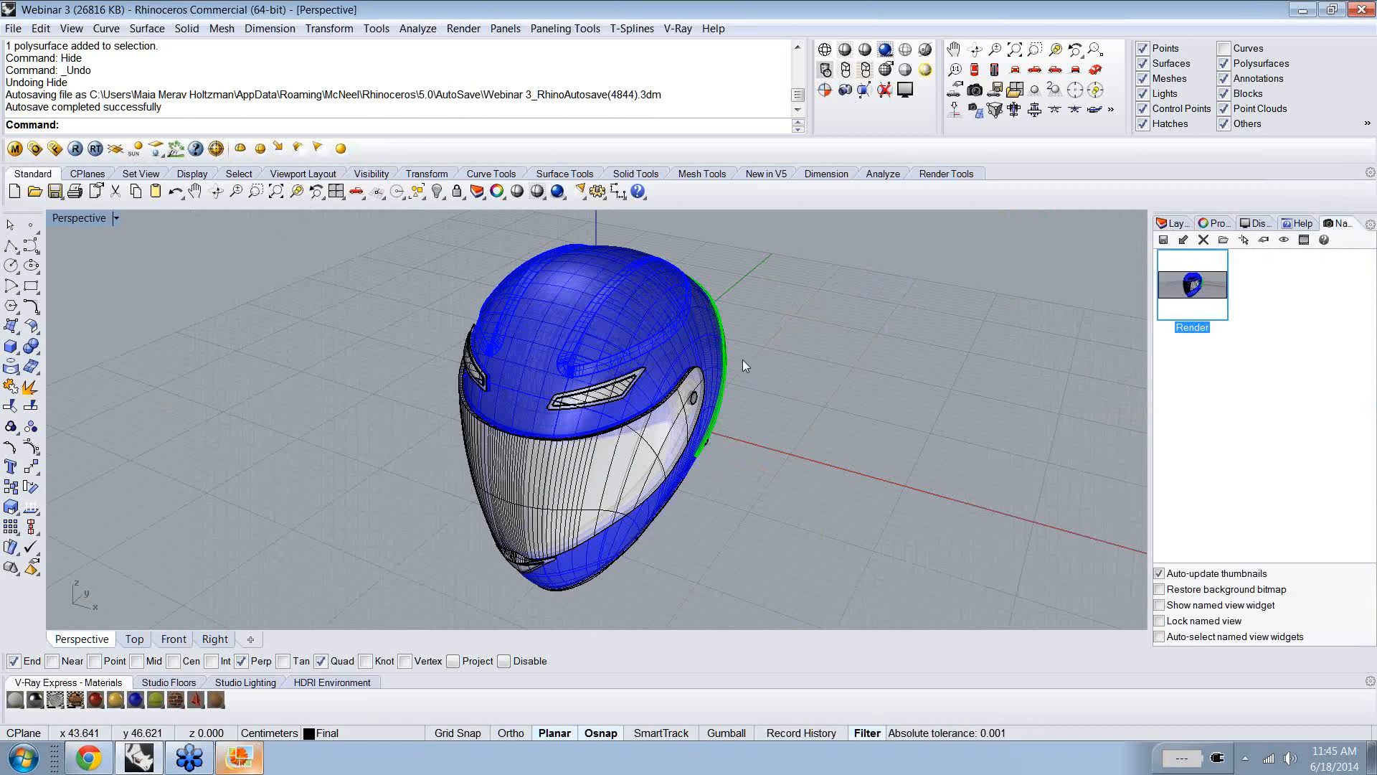
{"action": "right_click_drag", "start_coordinate": [564, 468], "coordinate": [599, 384]}
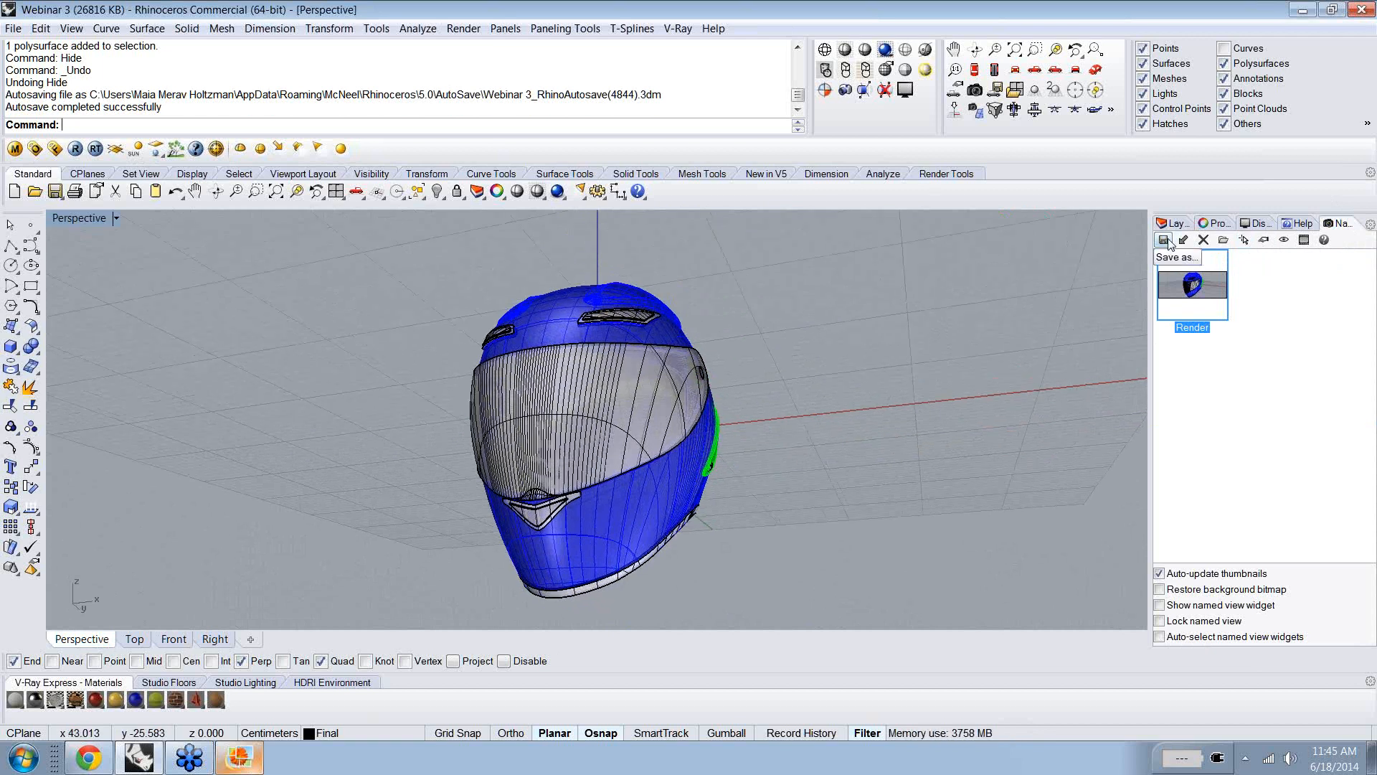
{"action": "left_click", "coordinate": [1165, 241]}
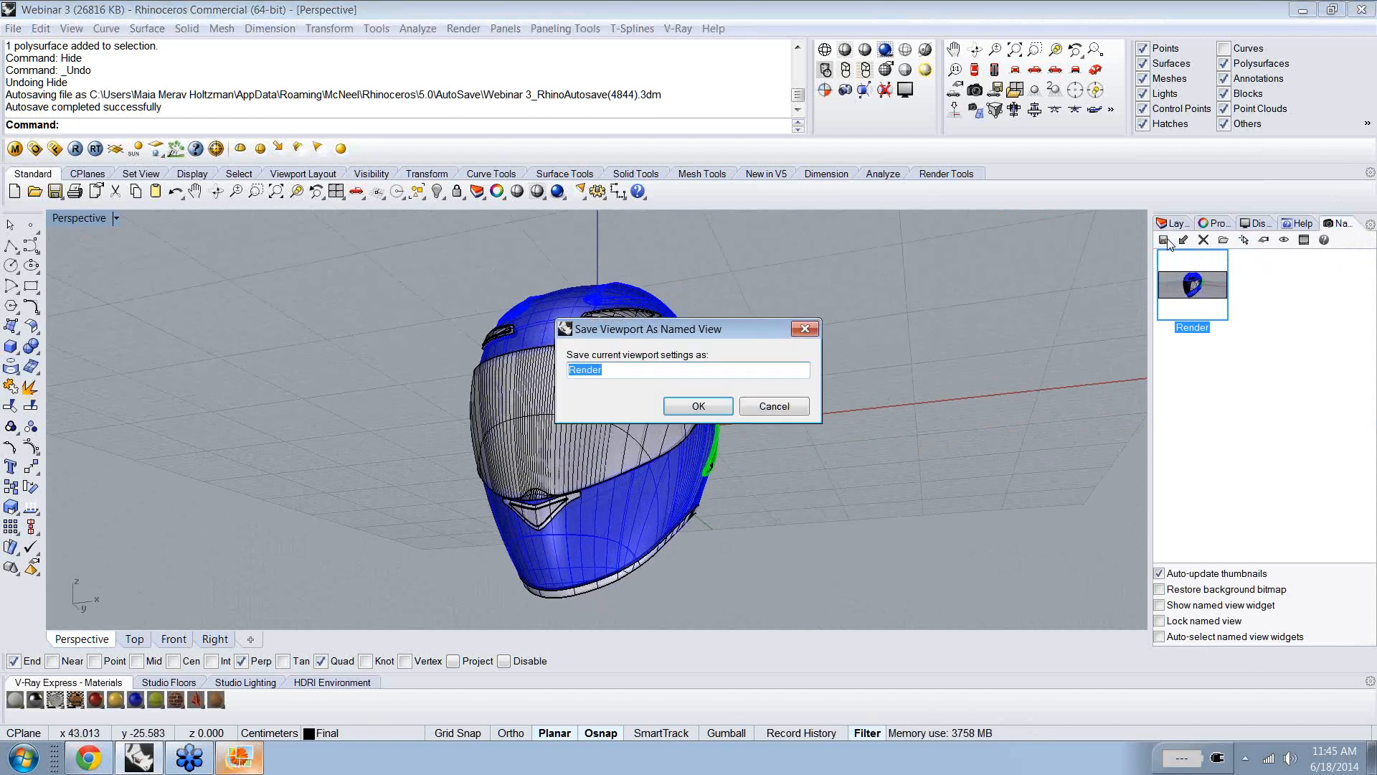
{"action": "left_click", "coordinate": [636, 370]}
{"action": "type", "text": "2"}
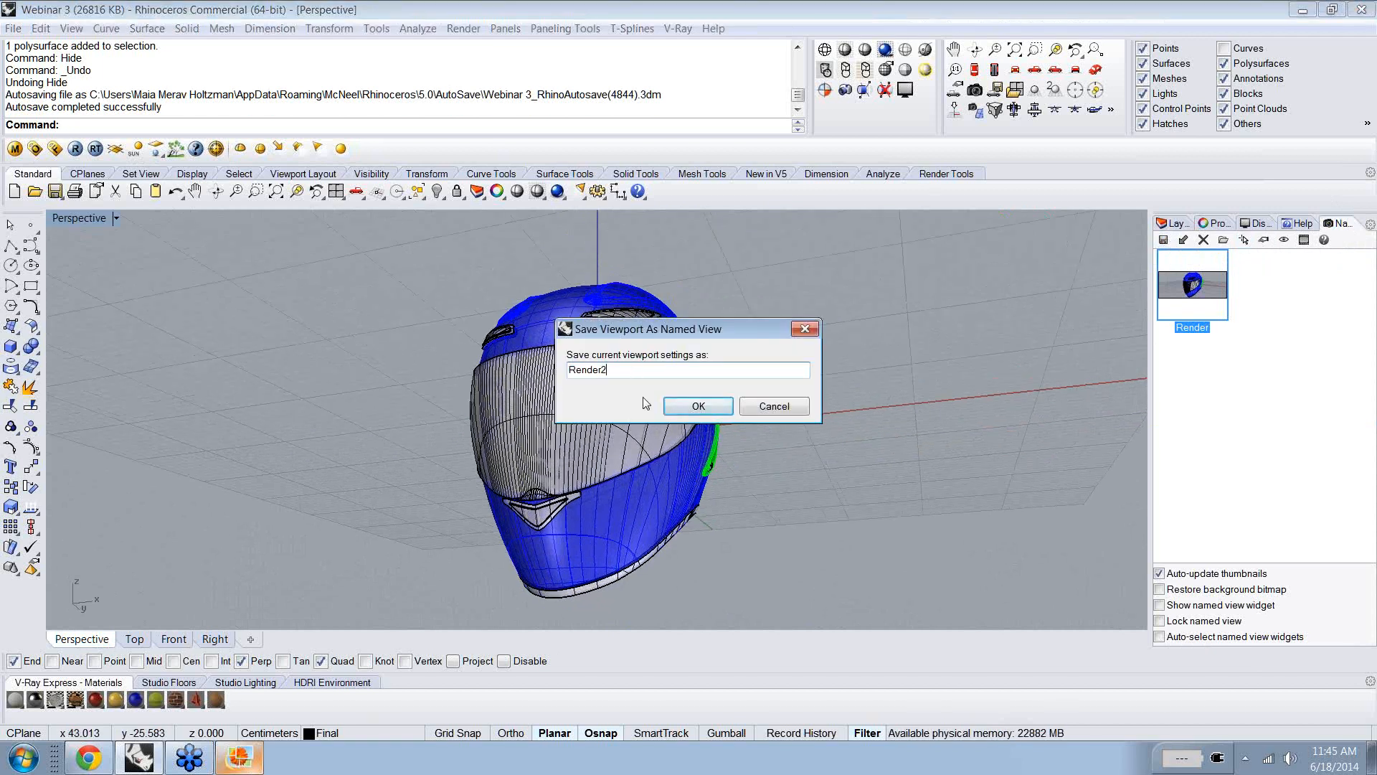
{"action": "left_click", "coordinate": [712, 406]}
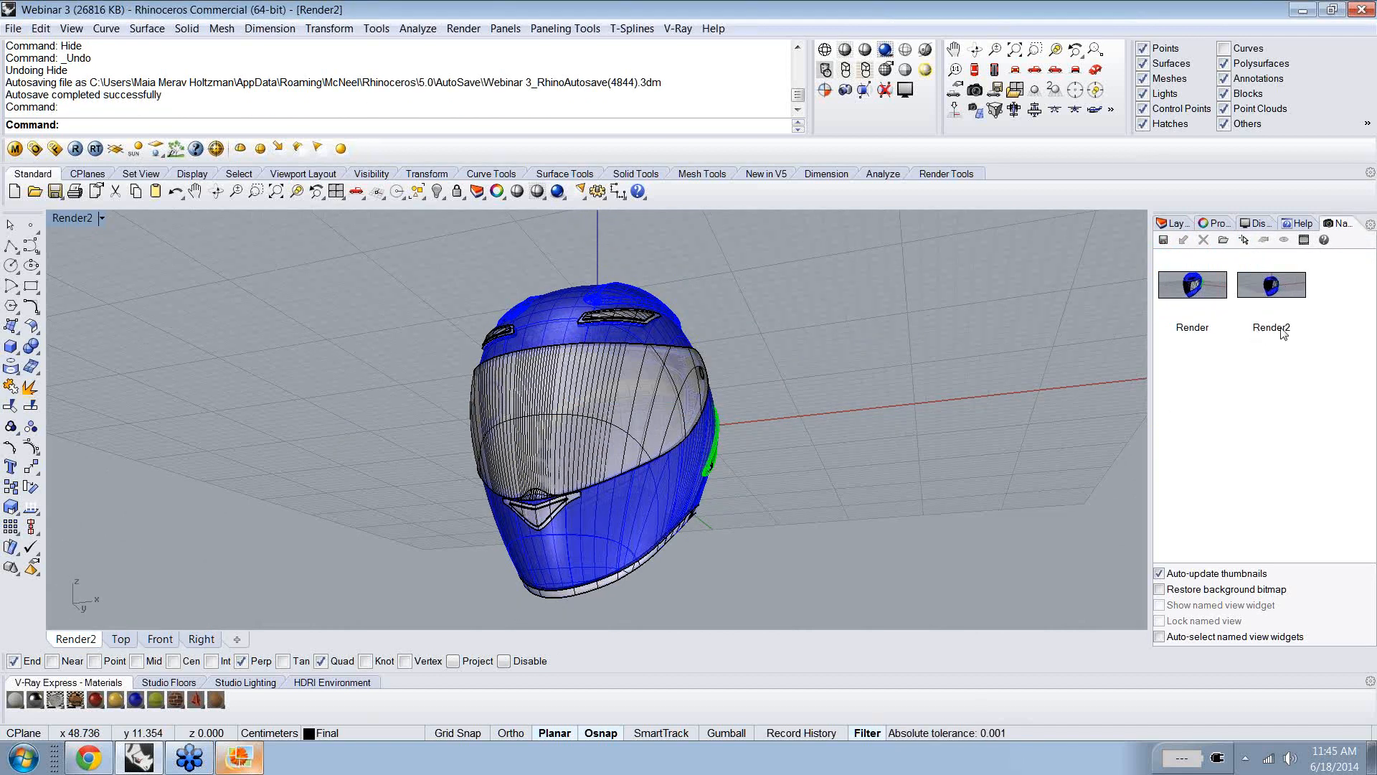
- Restore the Render2 named view after orbiting away from it, and delete it from the named views
{"action": "right_click_drag", "start_coordinate": [924, 323], "coordinate": [825, 431]}
{"action": "double_click", "coordinate": [1298, 292]}
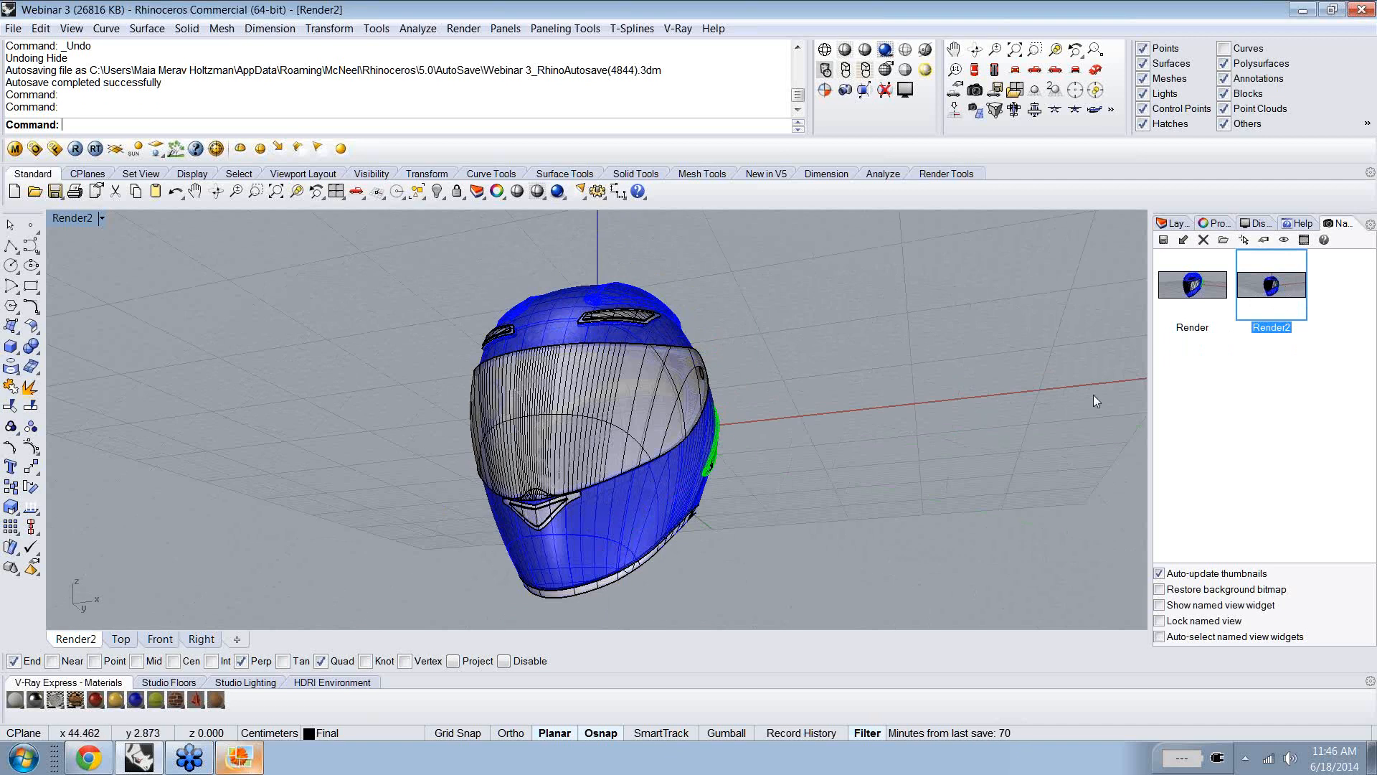
{"action": "left_click", "coordinate": [1204, 245]}
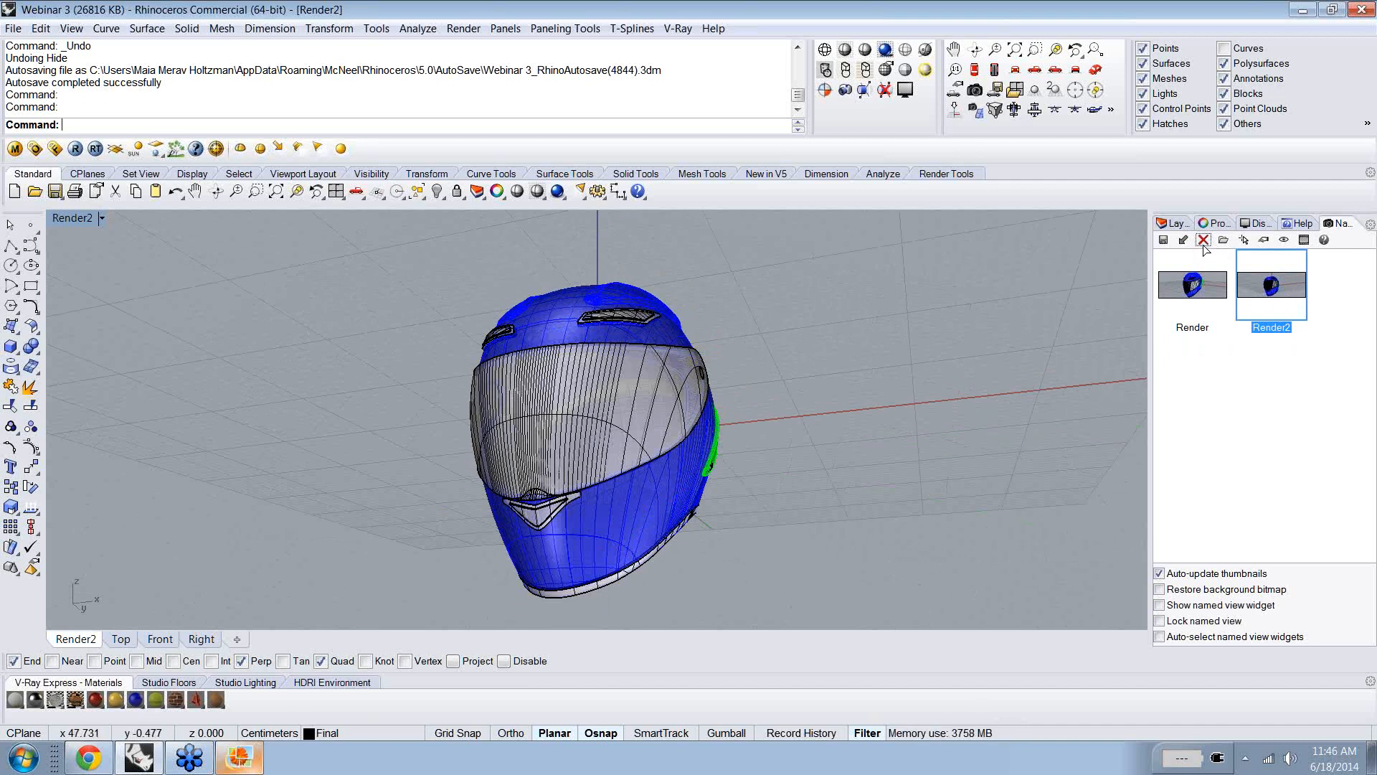
{"action": "left_click", "coordinate": [1204, 245]}
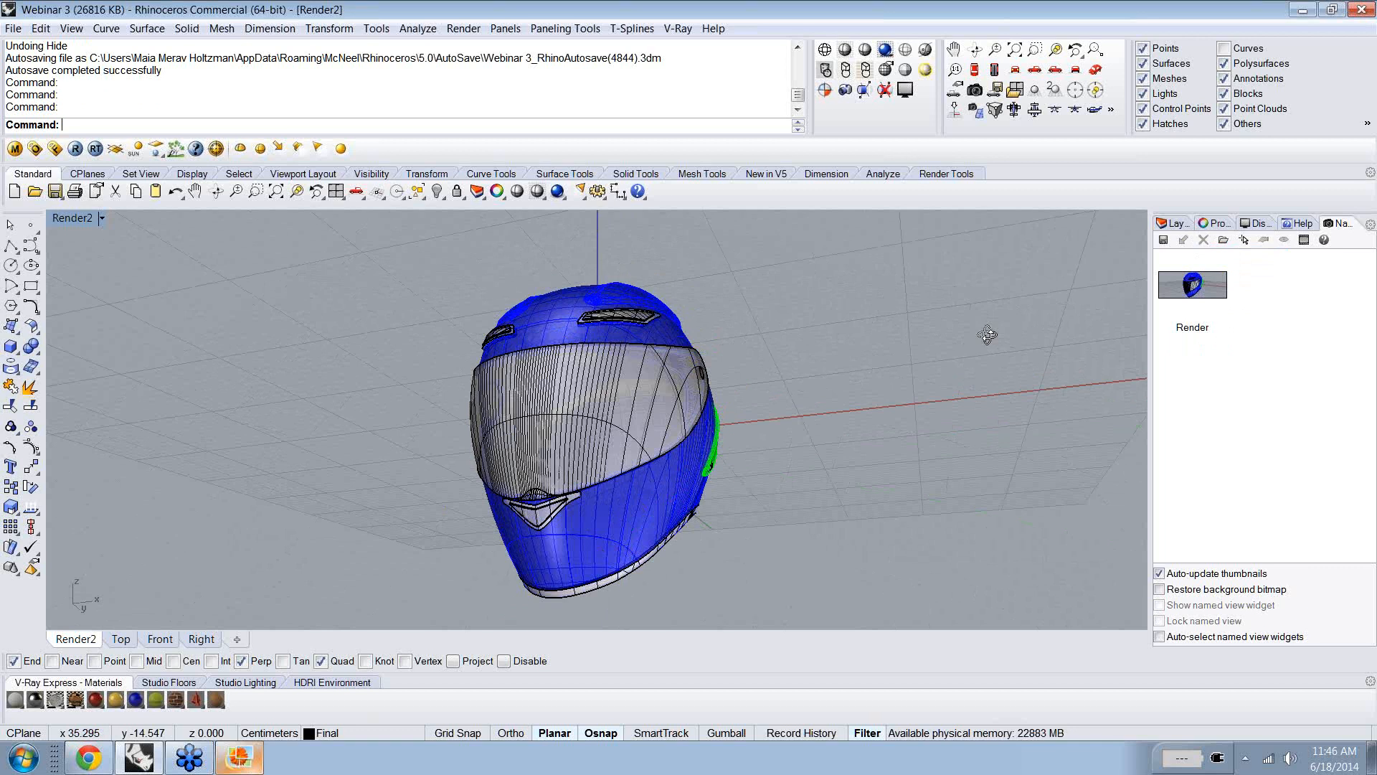
{"action": "right_click_drag", "start_coordinate": [987, 335], "coordinate": [987, 341]}
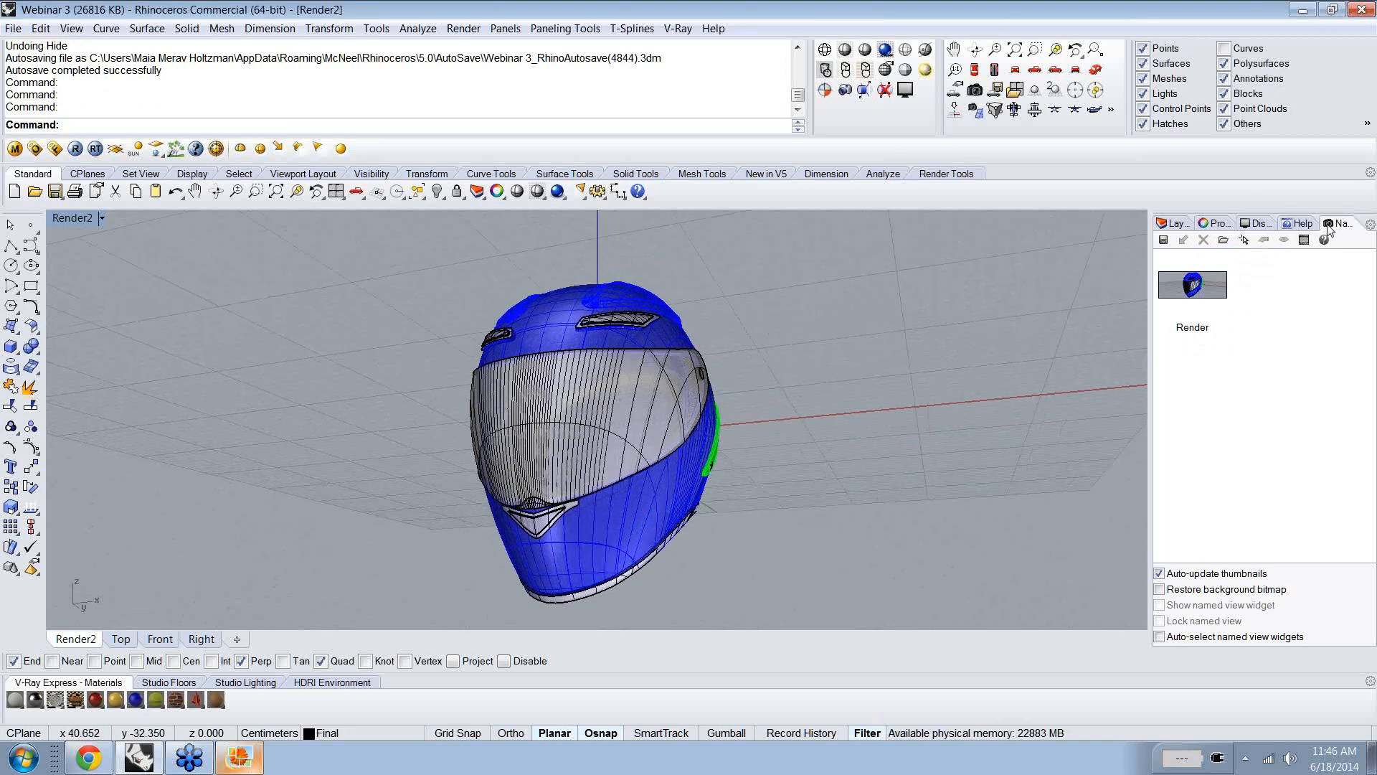
- Check the list of available panels for Named Views, and restore the saved Render view
{"action": "right_click", "coordinate": [1260, 225]}
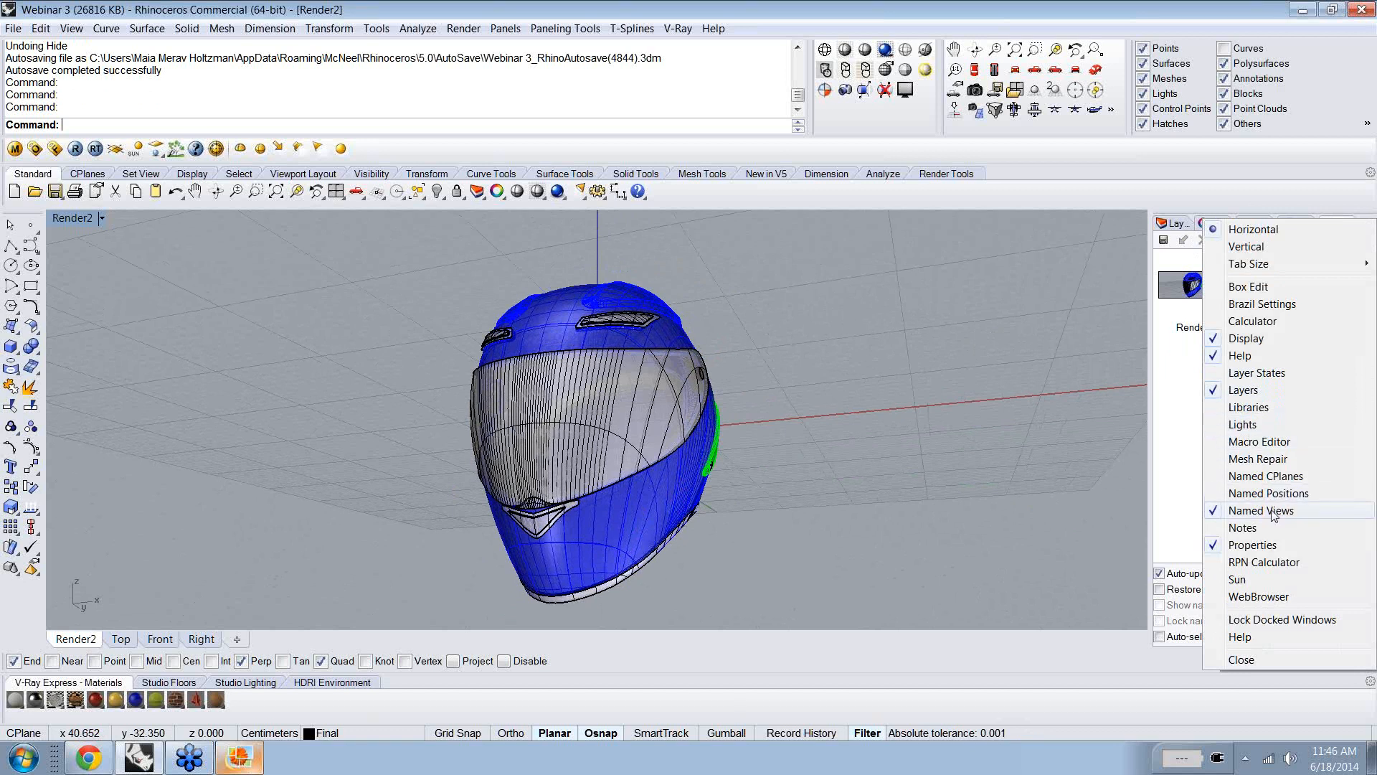
{"action": "left_click", "coordinate": [1095, 451]}
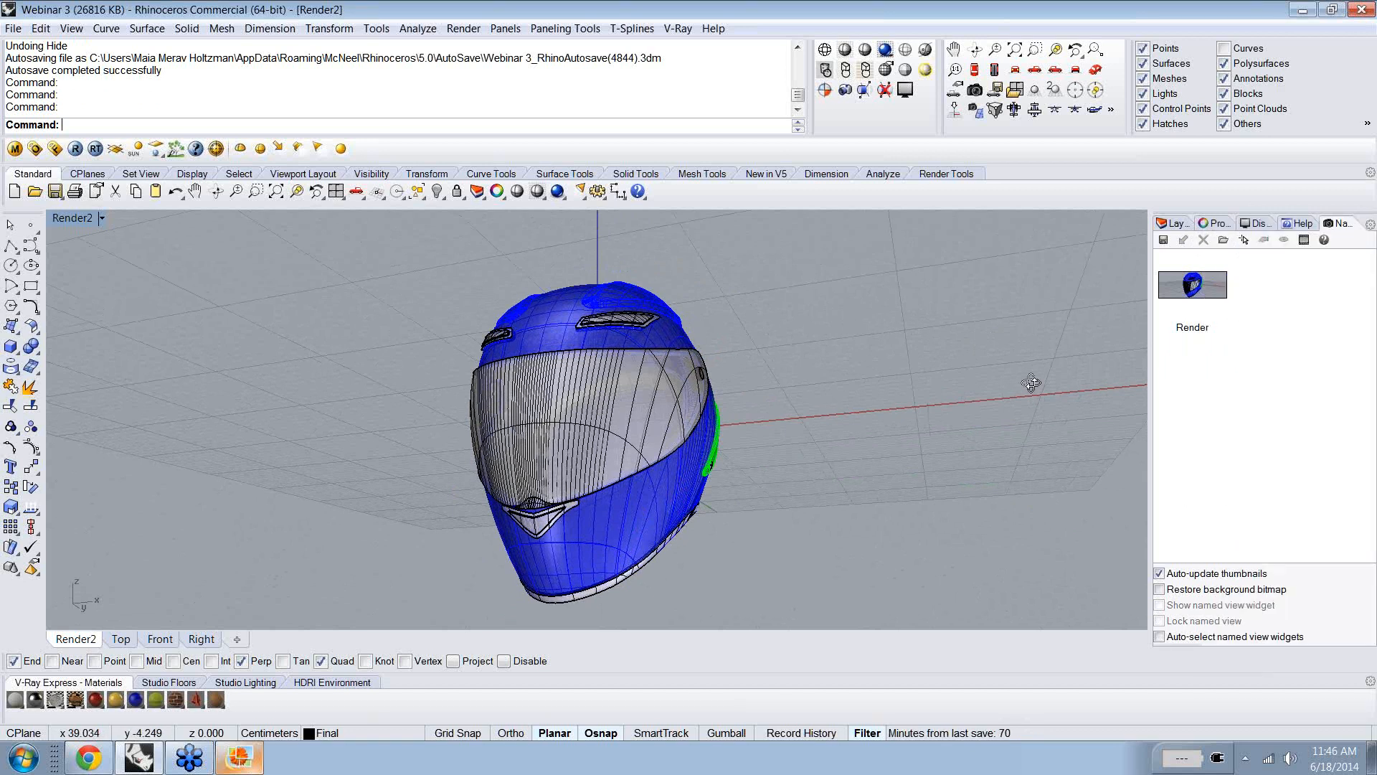
{"action": "right_click_drag", "start_coordinate": [1031, 383], "coordinate": [998, 410]}
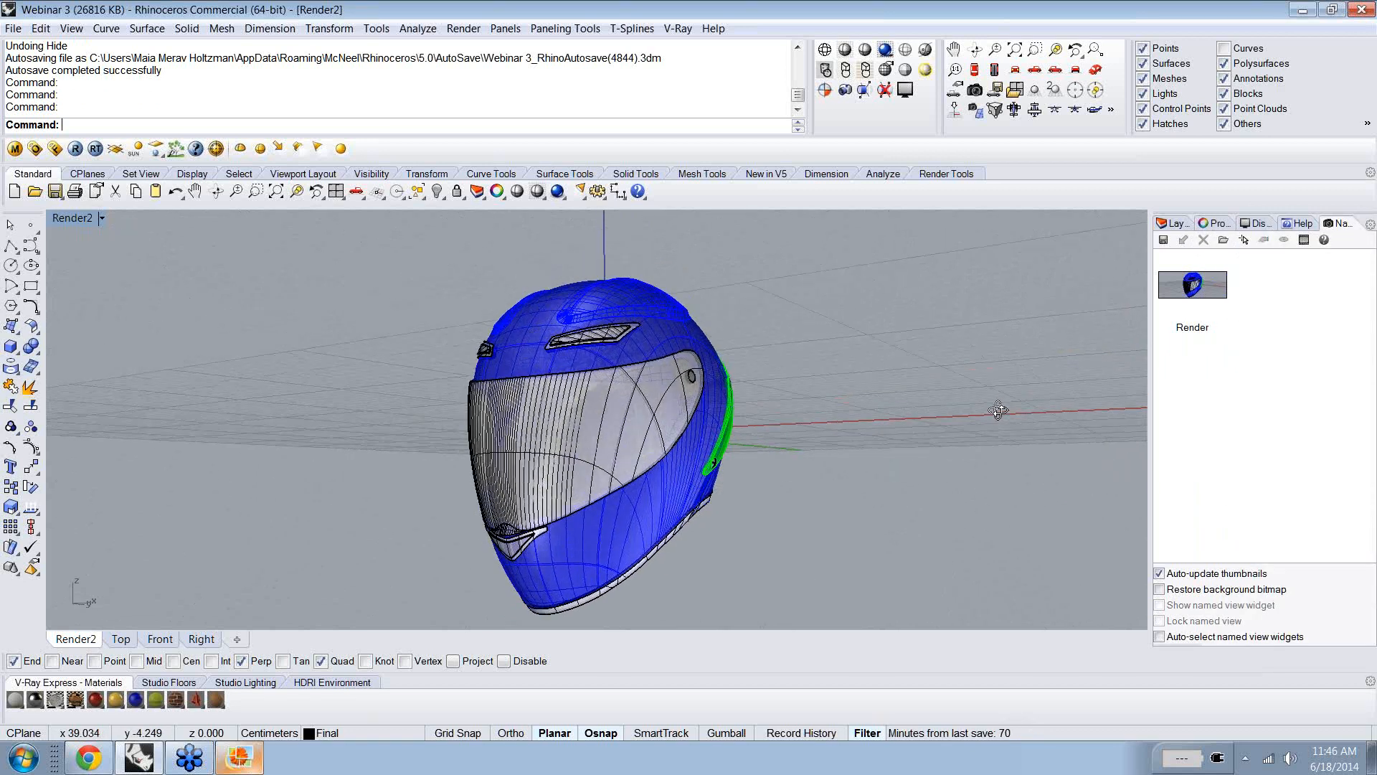
{"action": "double_click", "coordinate": [1192, 285]}
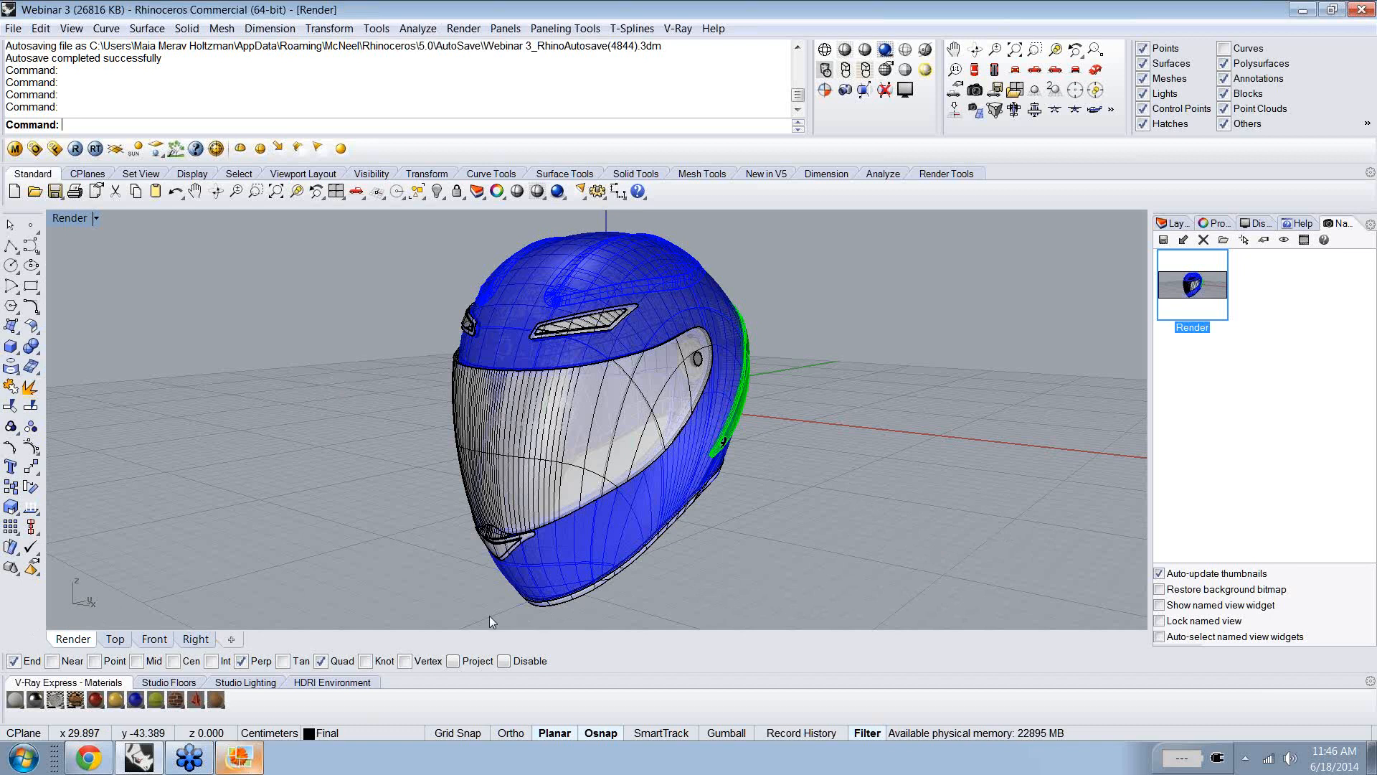
- Switch to Windows Live Photo Gallery to view the Final helmet rendering, and return to Rhinoceros
{"action": "left_click", "coordinate": [252, 765]}
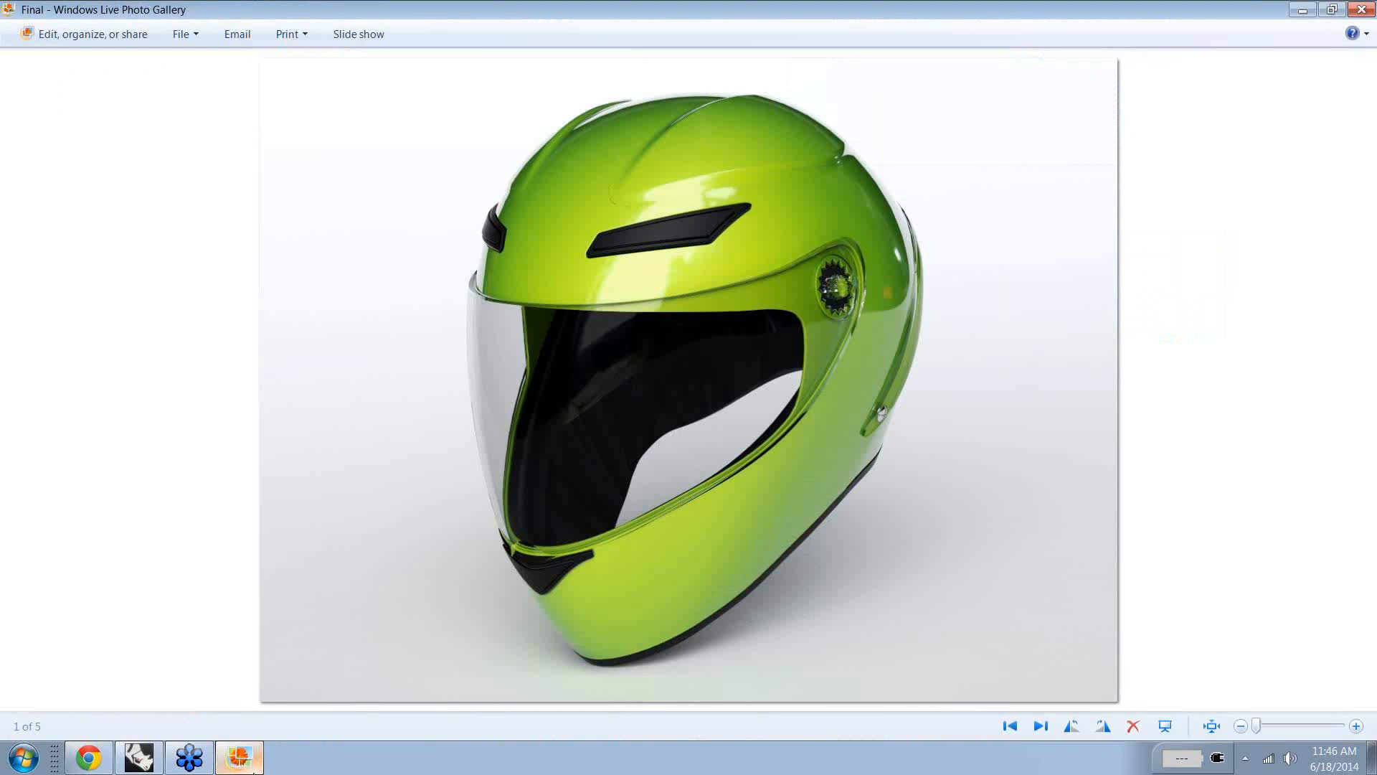
{"action": "left_click", "coordinate": [251, 765]}
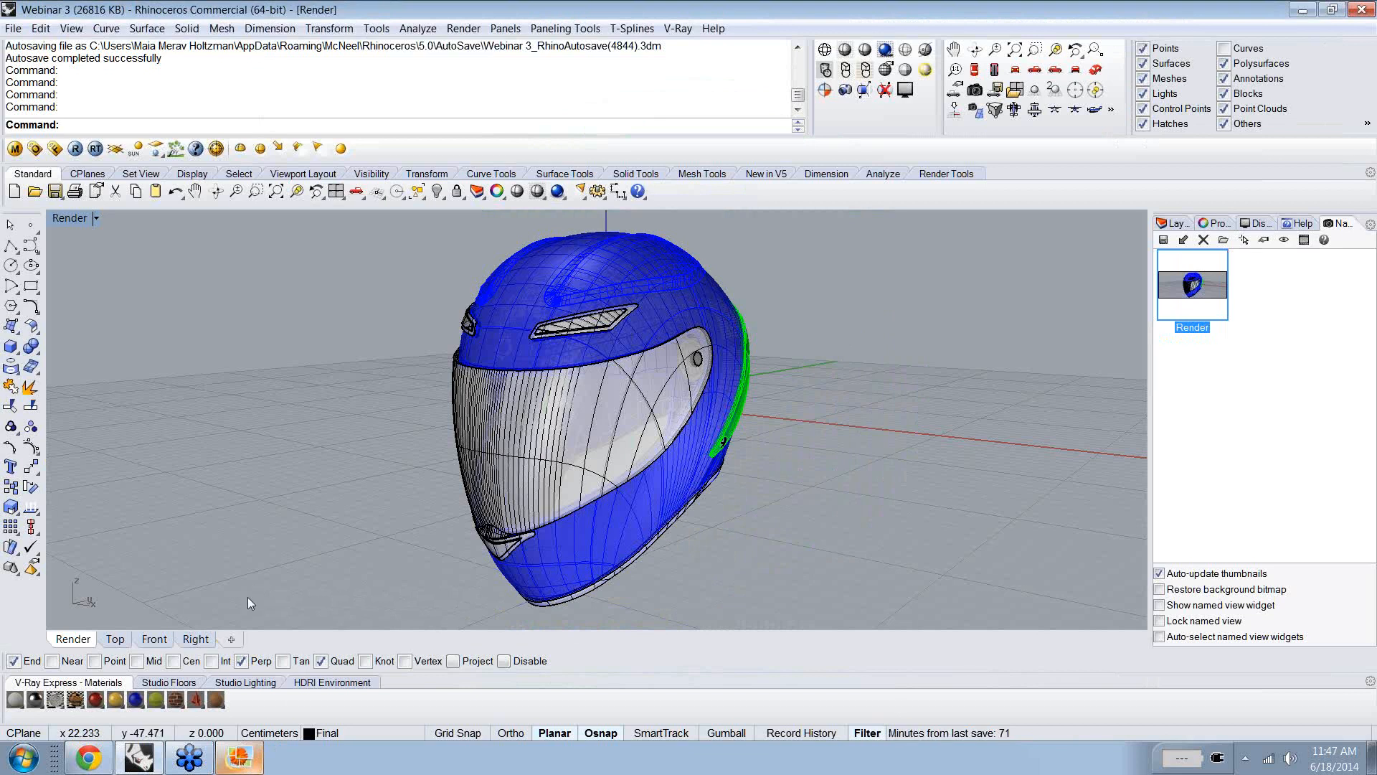
- Review the toolbars contained in the V-Ray_Express file in the toolbar layout options, and close the options
{"action": "left_click_drag", "start_coordinate": [4, 694], "coordinate": [44, 731]}
{"action": "left_click", "coordinate": [375, 27]}
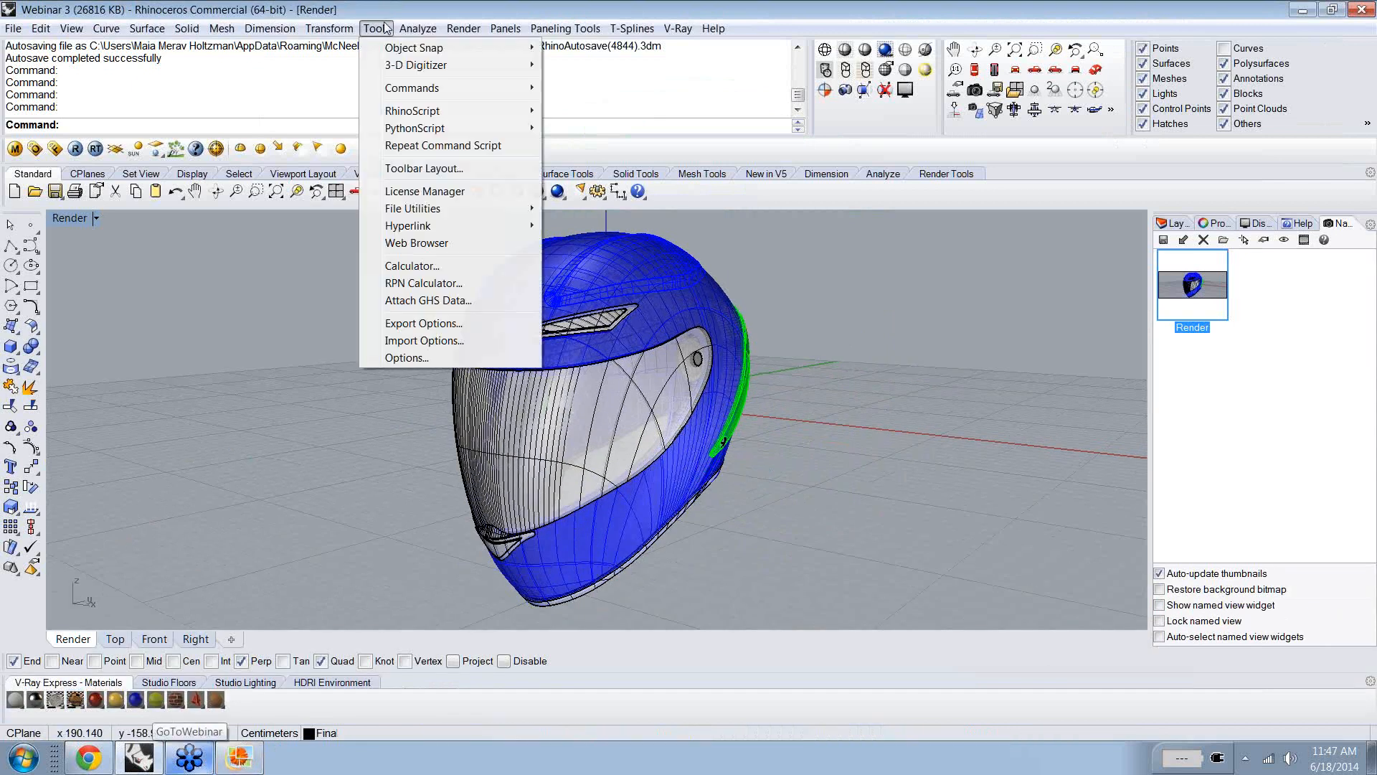
{"action": "left_click", "coordinate": [411, 164]}
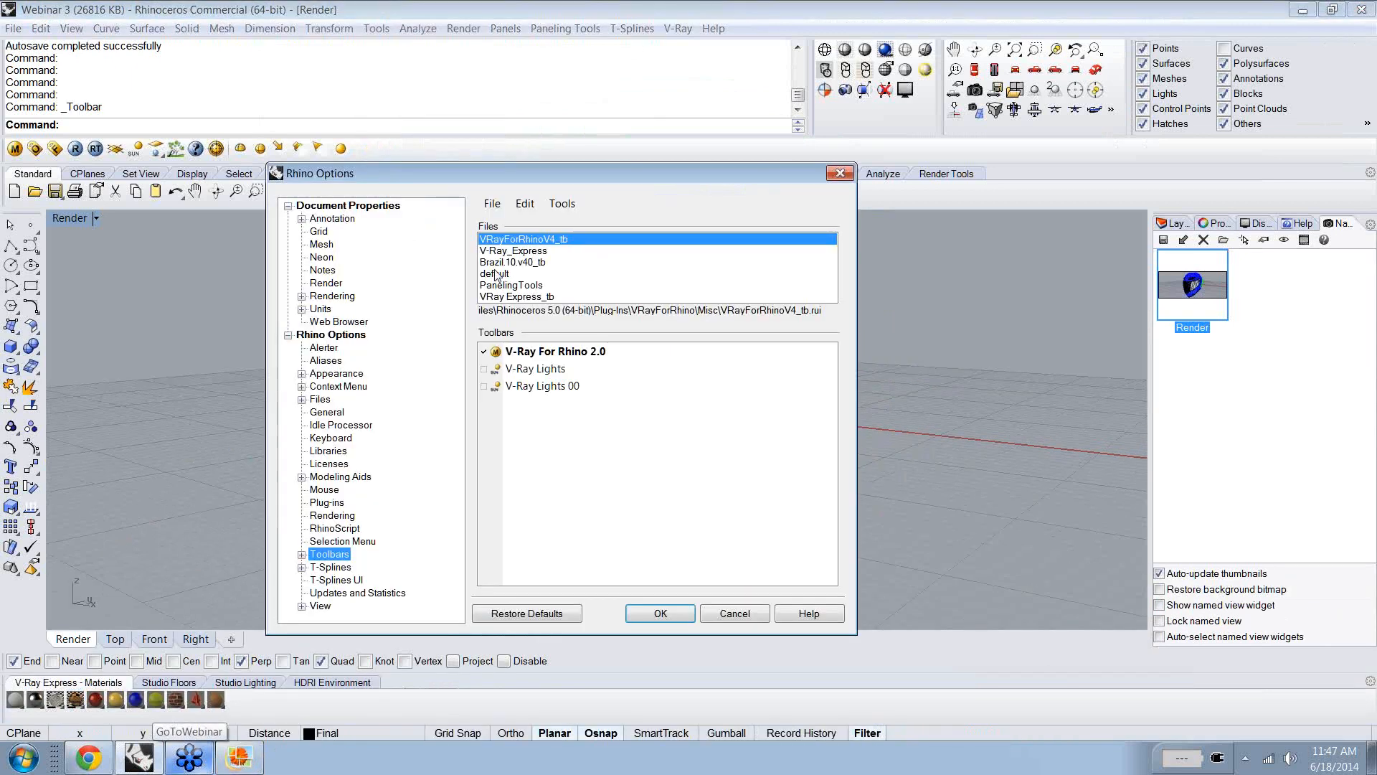
{"action": "left_click", "coordinate": [520, 250]}
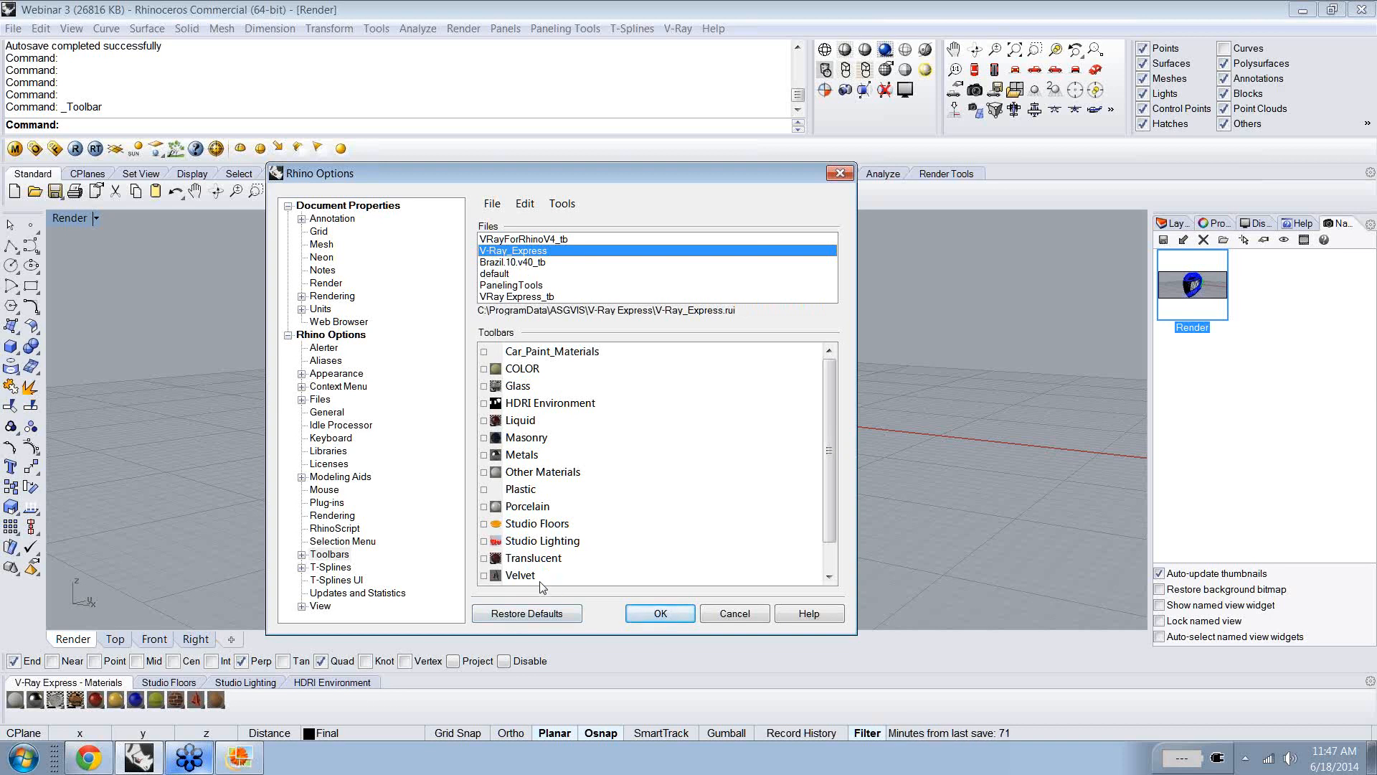
{"action": "left_click", "coordinate": [659, 612]}
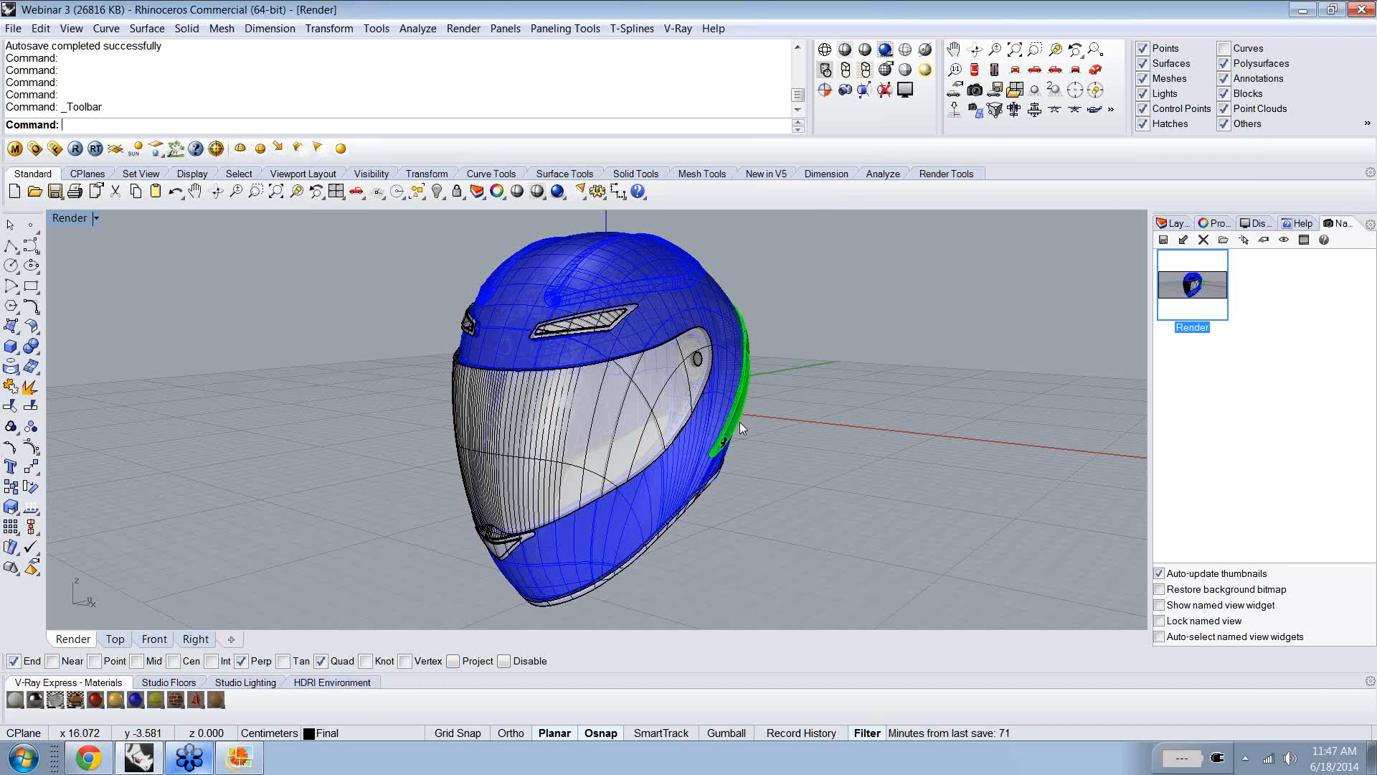
- Load the glossy Moto Green paint material from the V-Ray Express car paint collection with no objects selected
{"action": "mouse_move", "coordinate": [749, 446]}
{"action": "right_mouse_down"}
{"action": "mouse_move", "coordinate": [622, 431]}
{"action": "mouse_move", "coordinate": [630, 410]}
{"action": "mouse_move", "coordinate": [700, 449]}
{"action": "mouse_move", "coordinate": [732, 434]}
{"action": "right_mouse_up"}
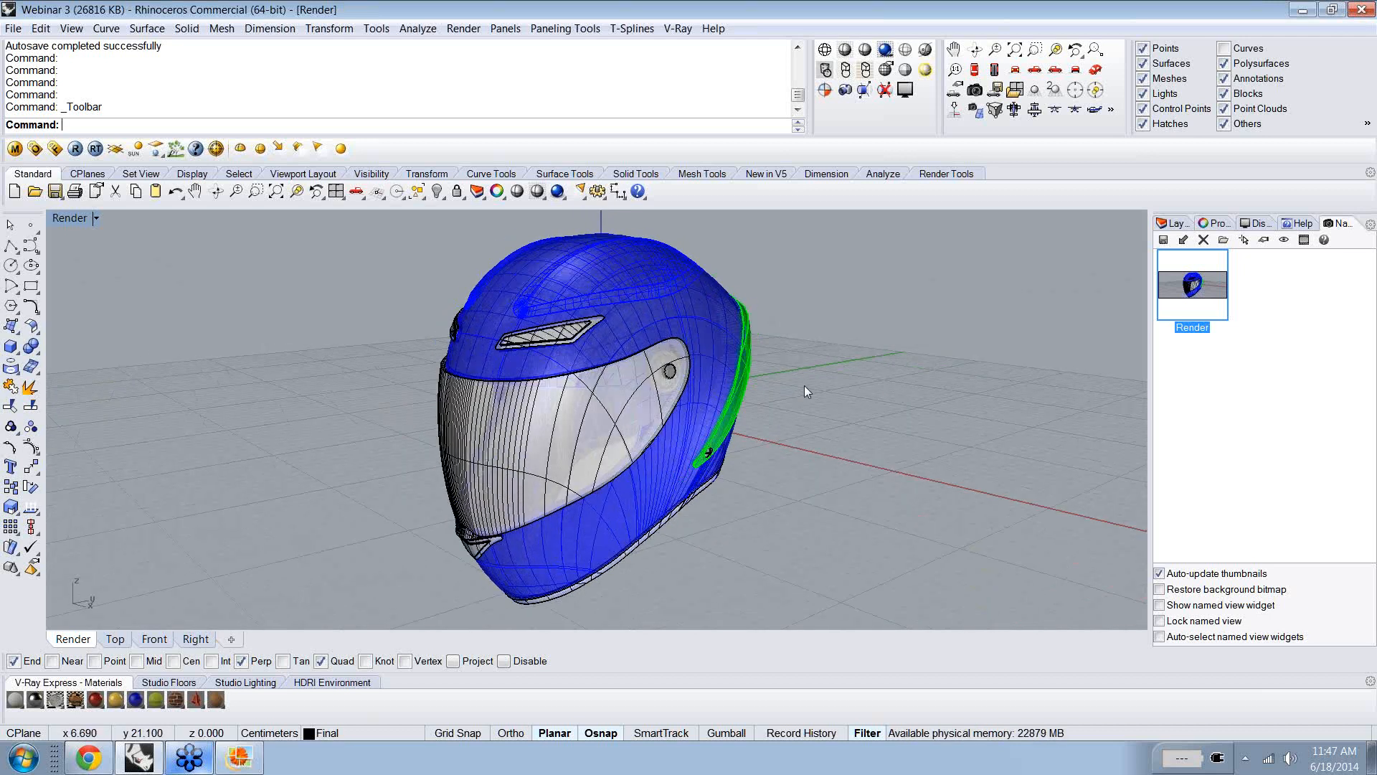
{"action": "left_click", "coordinate": [96, 699]}
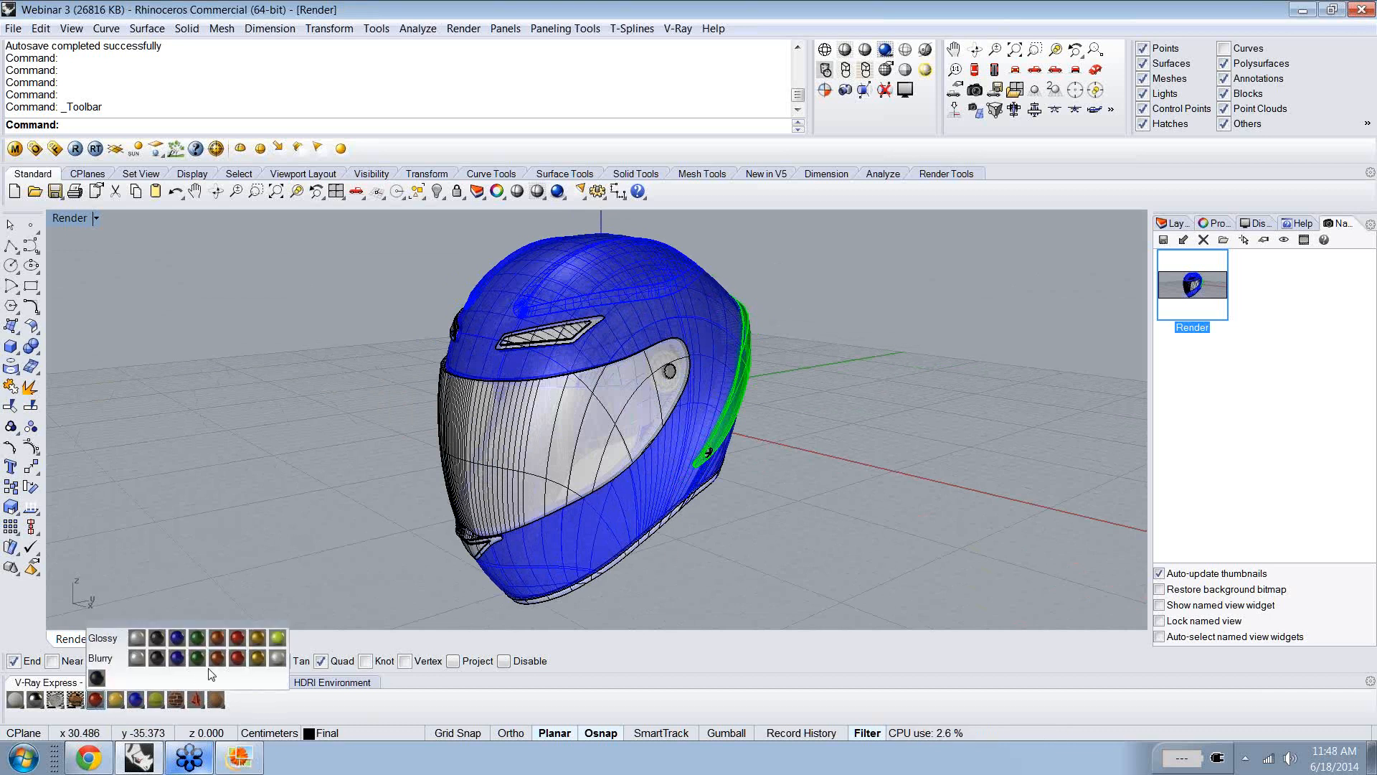
{"action": "left_click", "coordinate": [279, 637]}
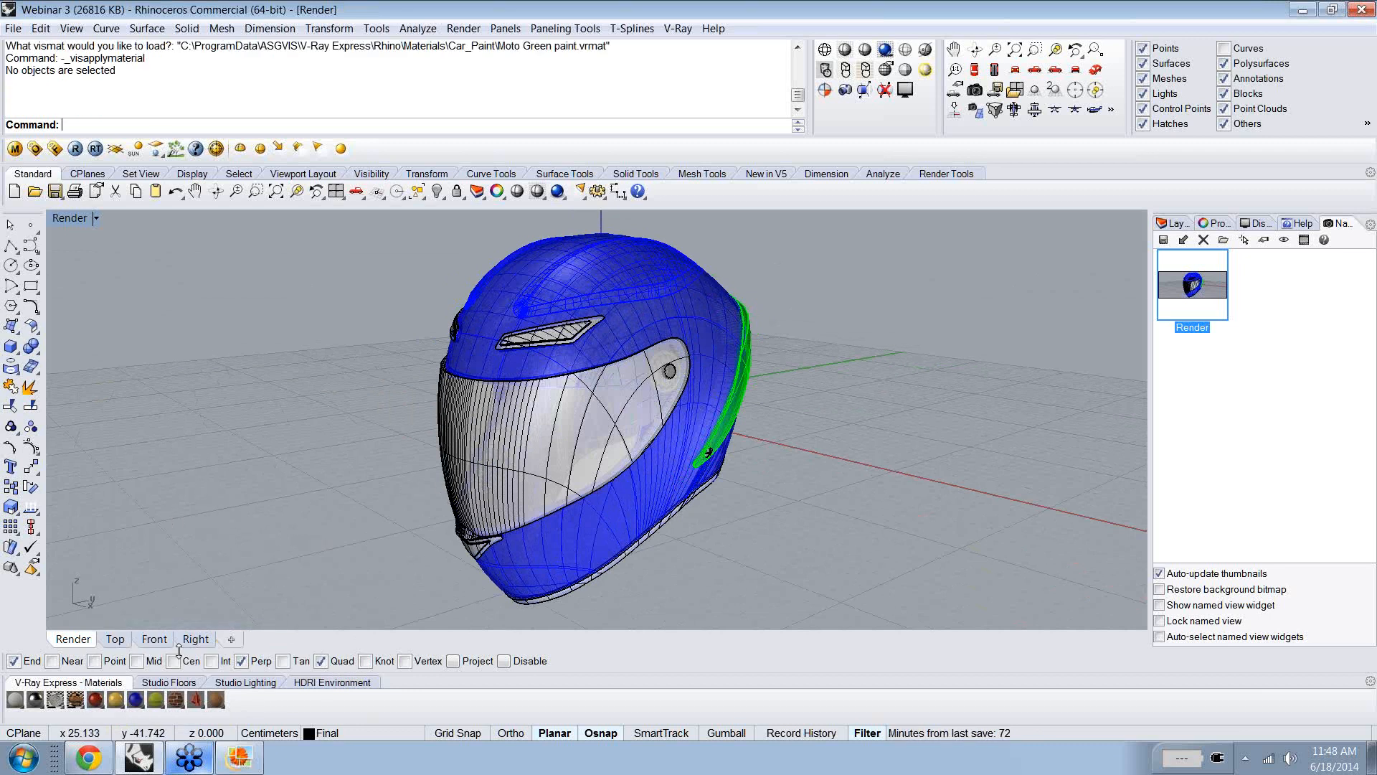
{"action": "left_click", "coordinate": [65, 711]}
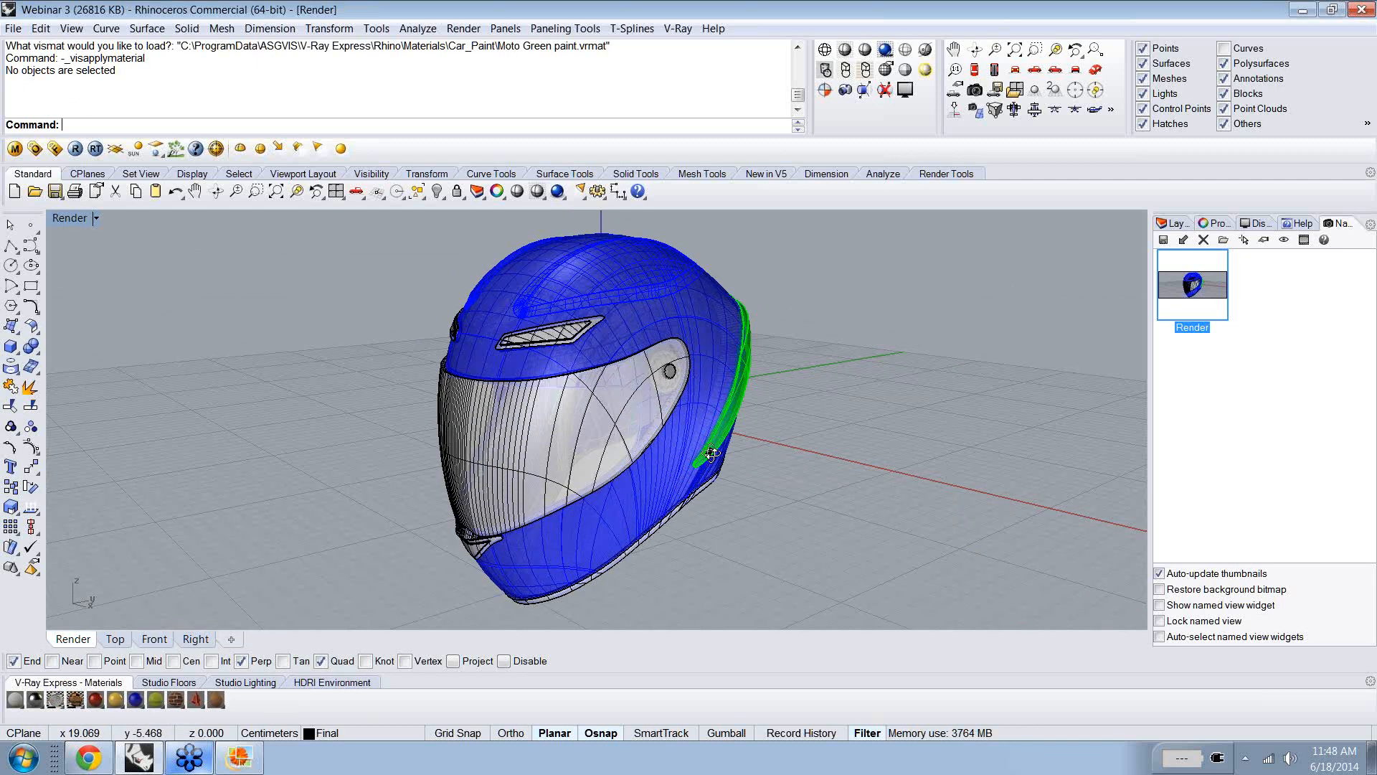
- Open the V-Ray material editor and place its window beside the helmet
{"action": "right_click_drag", "start_coordinate": [712, 453], "coordinate": [685, 453]}
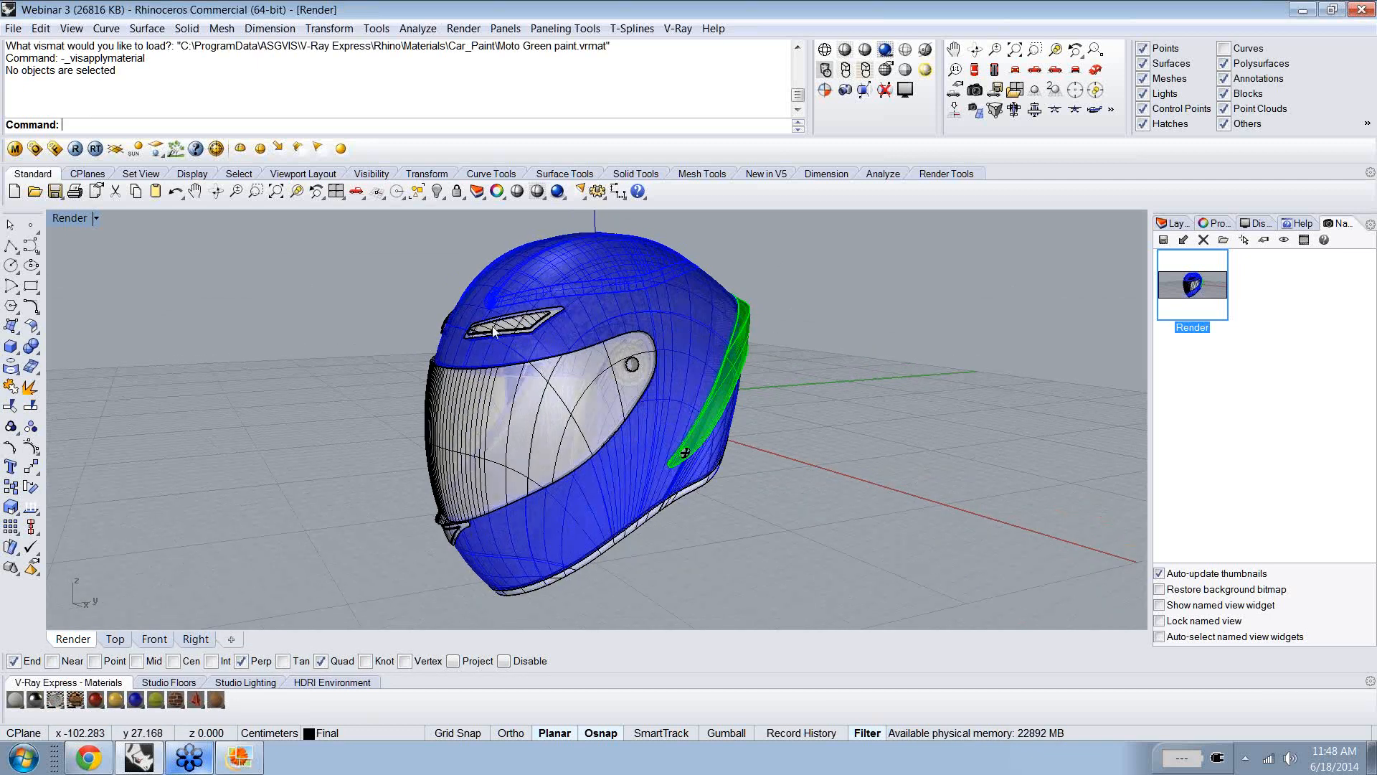
{"action": "right_click_drag", "start_coordinate": [344, 428], "coordinate": [391, 433]}
{"action": "right_click_drag", "start_coordinate": [682, 529], "coordinate": [673, 513], "text": "shift"}
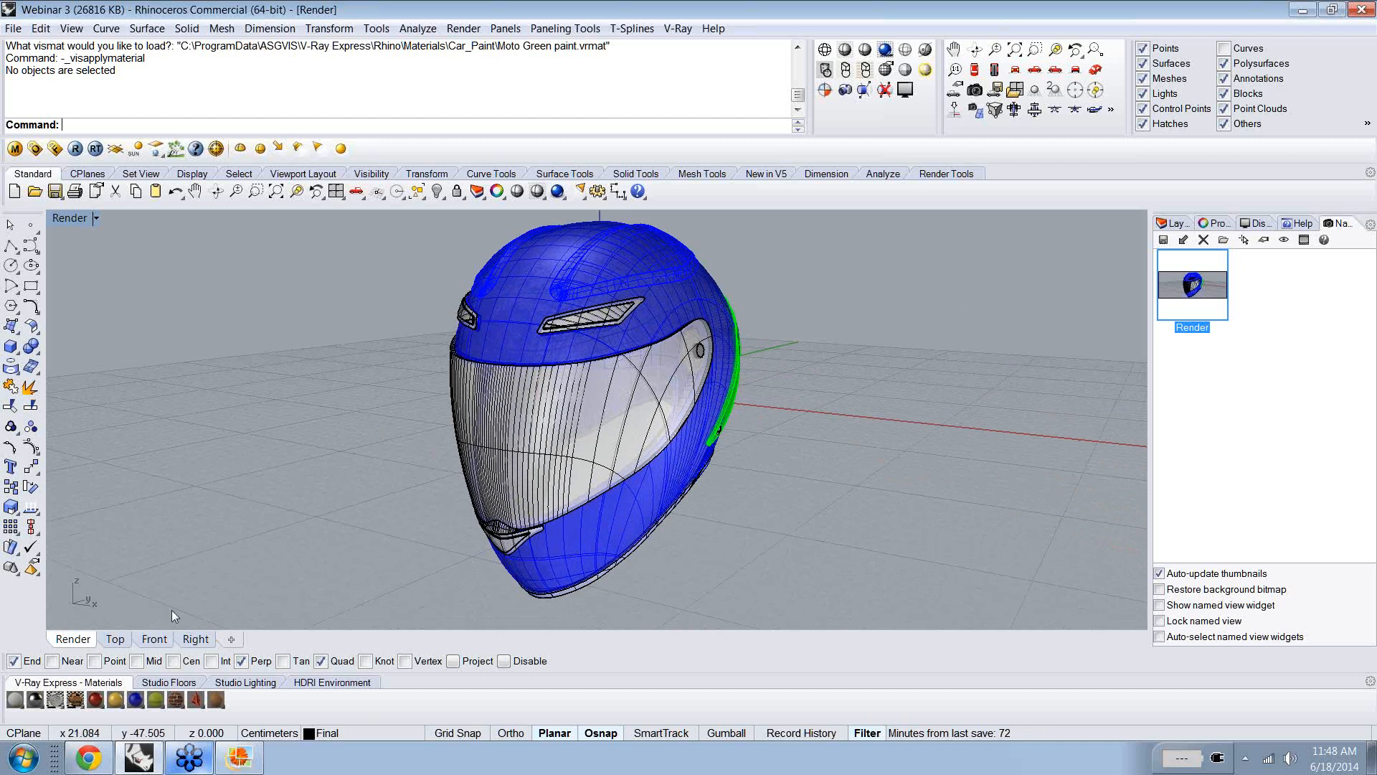
{"action": "left_click", "coordinate": [15, 148]}
{"action": "left_click_drag", "start_coordinate": [253, 232], "coordinate": [843, 225]}
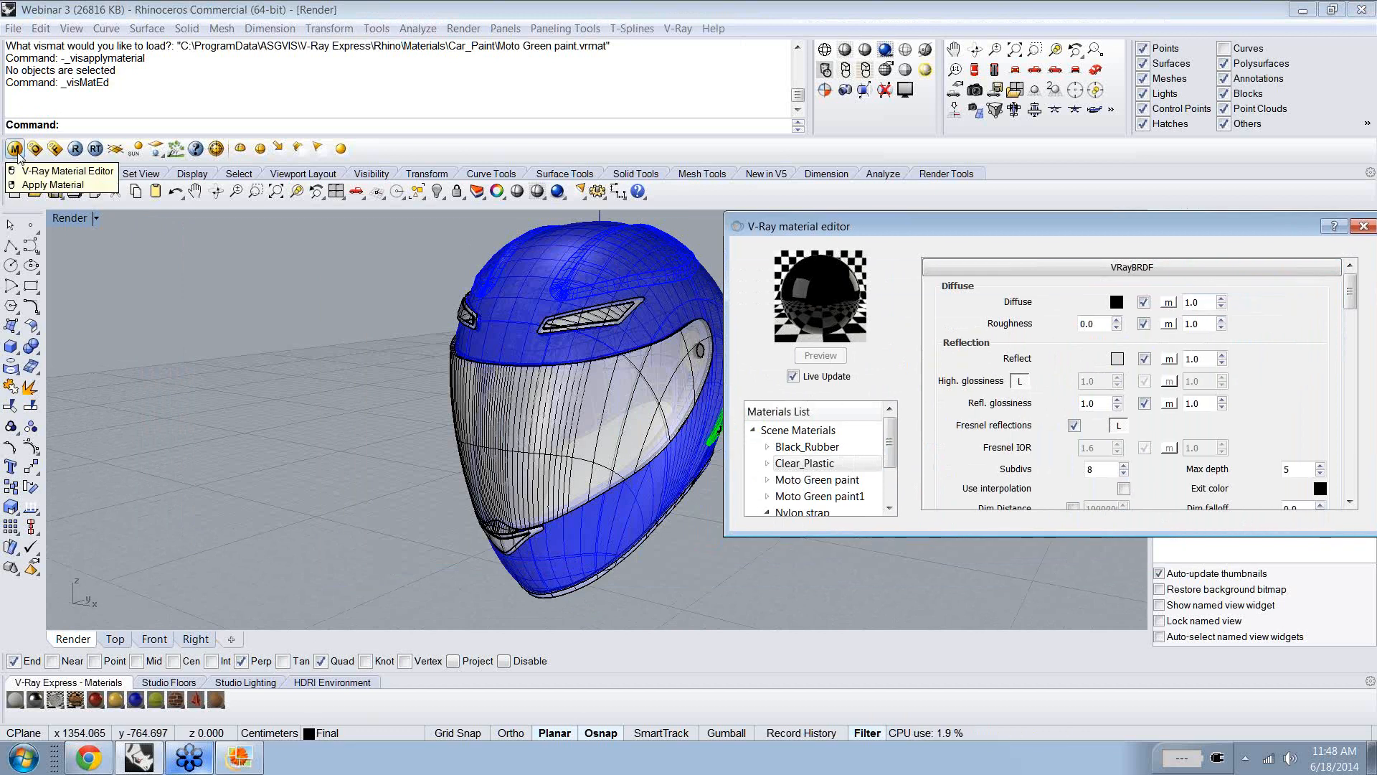
- Review the earlier green helmet rendering in the V-Ray frame buffer, minimize it, and shift the material editor away from the helmet
{"action": "left_click", "coordinate": [53, 149]}
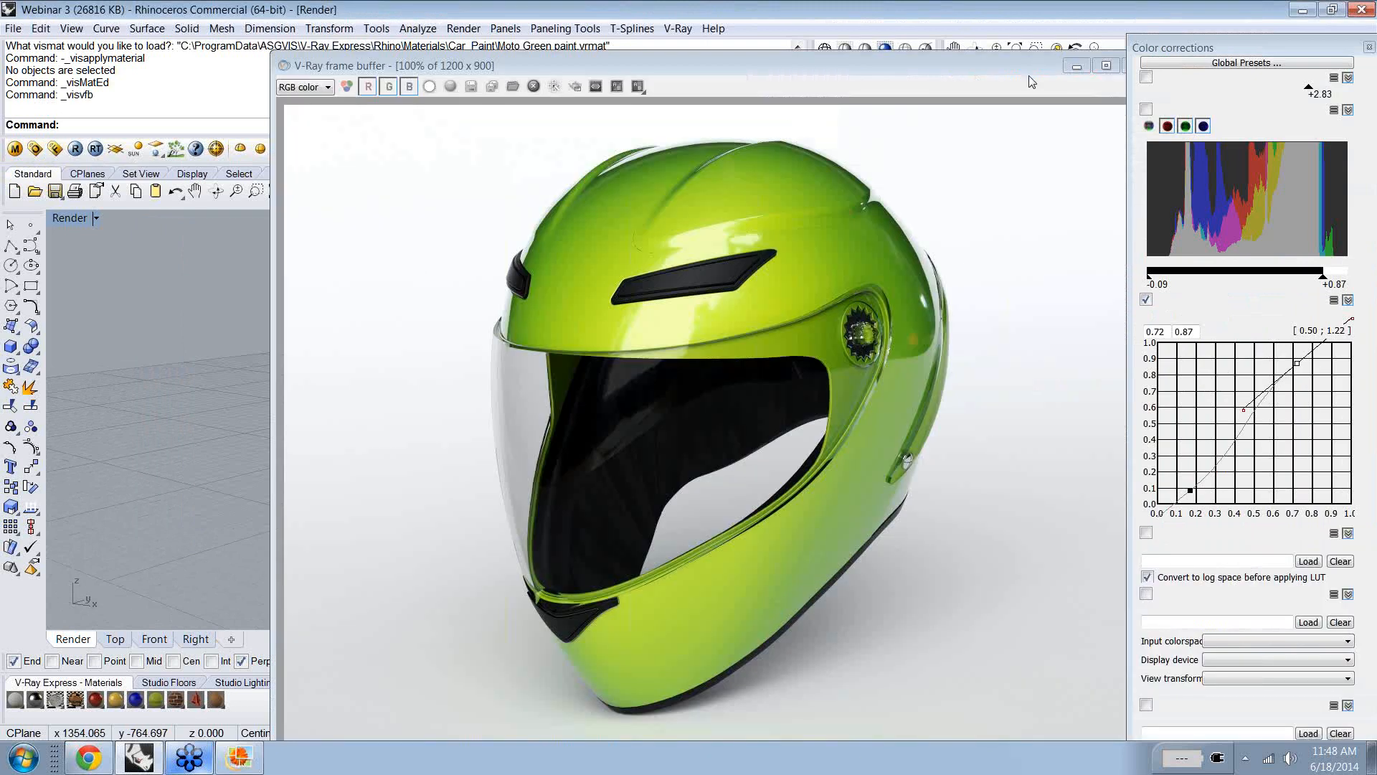
{"action": "left_click_drag", "start_coordinate": [1020, 68], "coordinate": [927, 80]}
{"action": "left_click", "coordinate": [983, 78]}
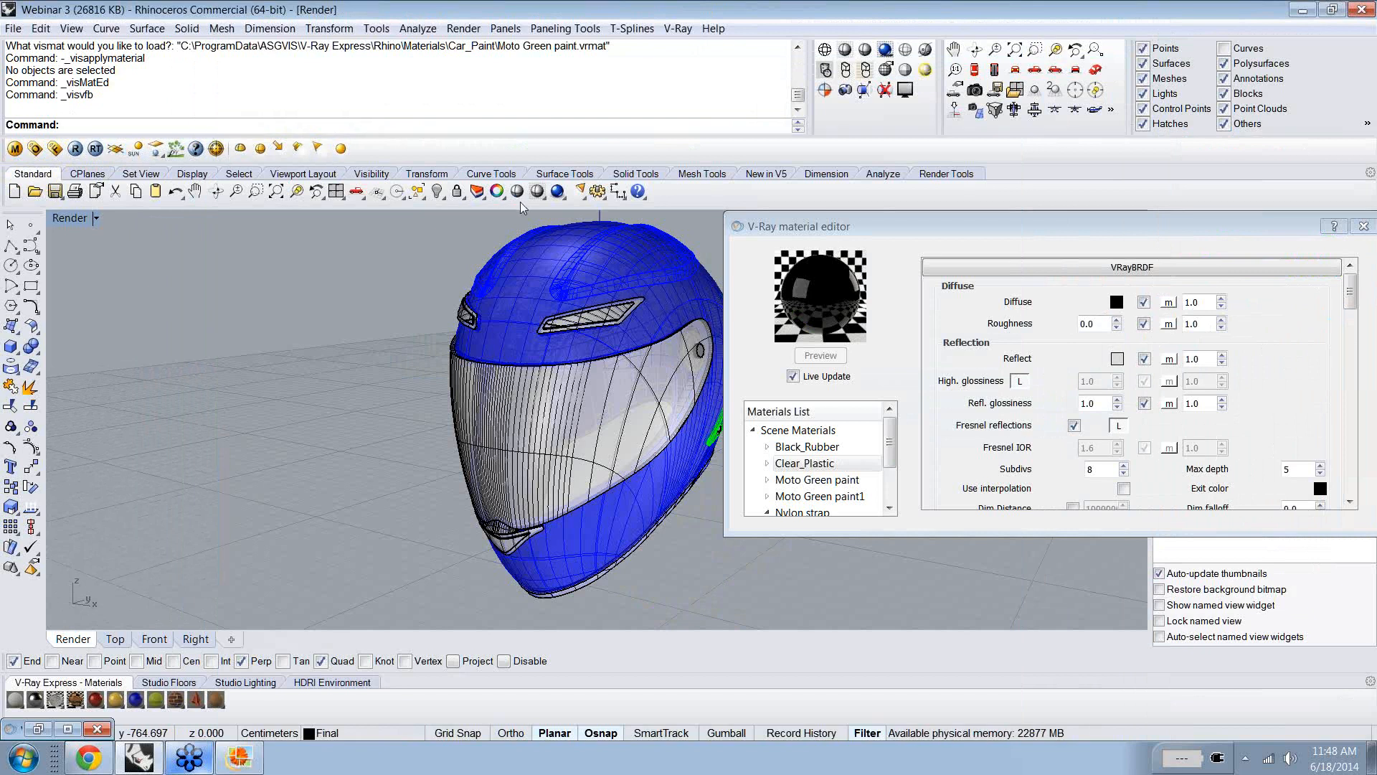
{"action": "left_click_drag", "start_coordinate": [826, 228], "coordinate": [864, 227]}
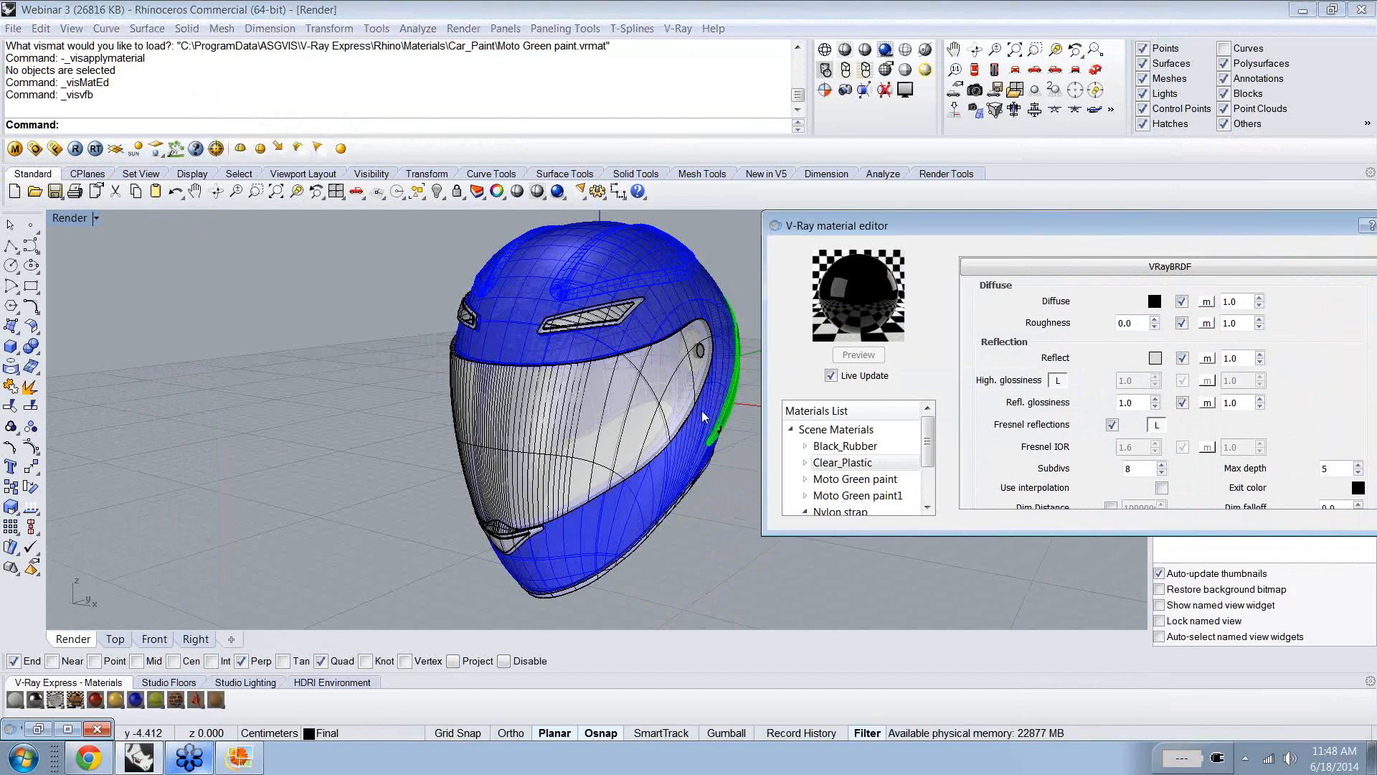
- Display the Studio Floors tools, turn on the VRay_Floor layer, and close the V-Ray material editor
{"action": "left_click", "coordinate": [172, 682]}
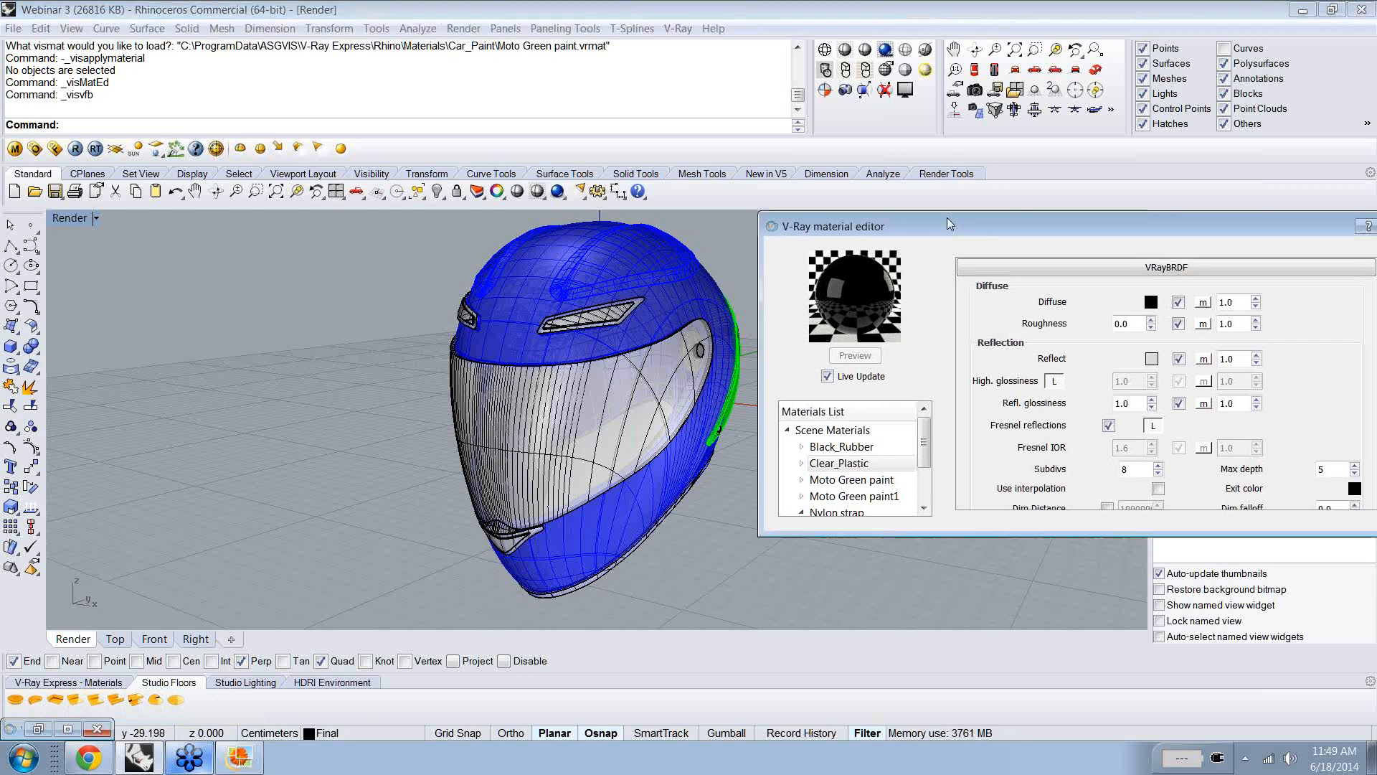
{"action": "left_click_drag", "start_coordinate": [951, 216], "coordinate": [159, 196]}
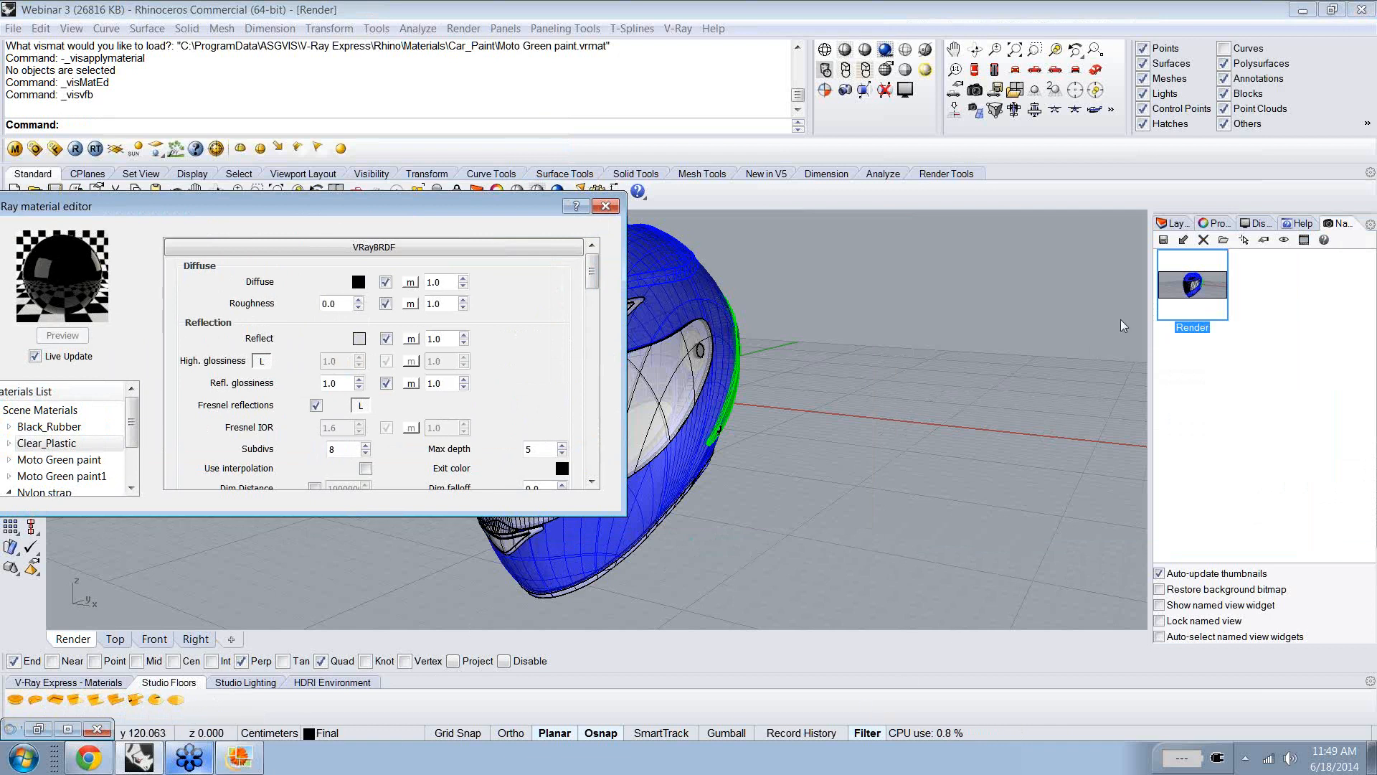
{"action": "left_click", "coordinate": [1170, 223]}
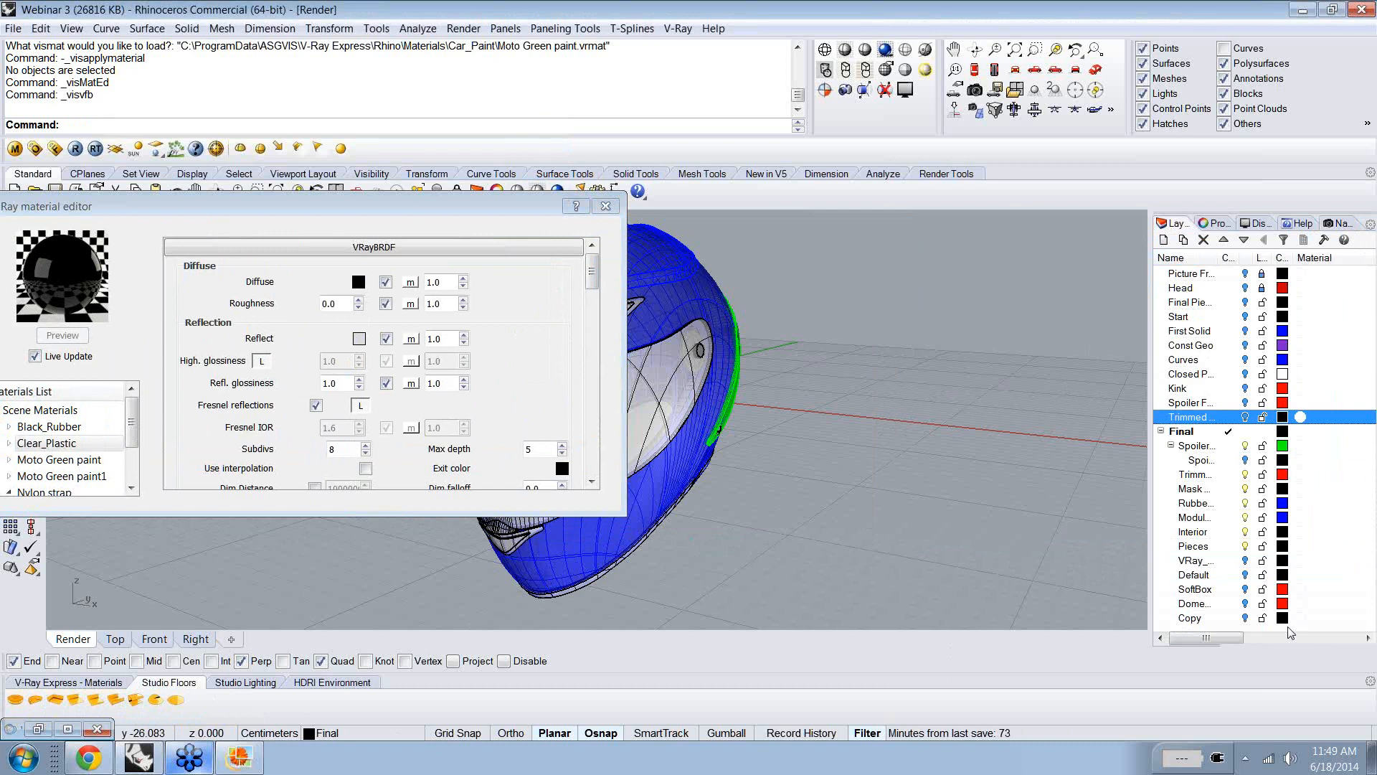
{"action": "left_click", "coordinate": [1245, 562]}
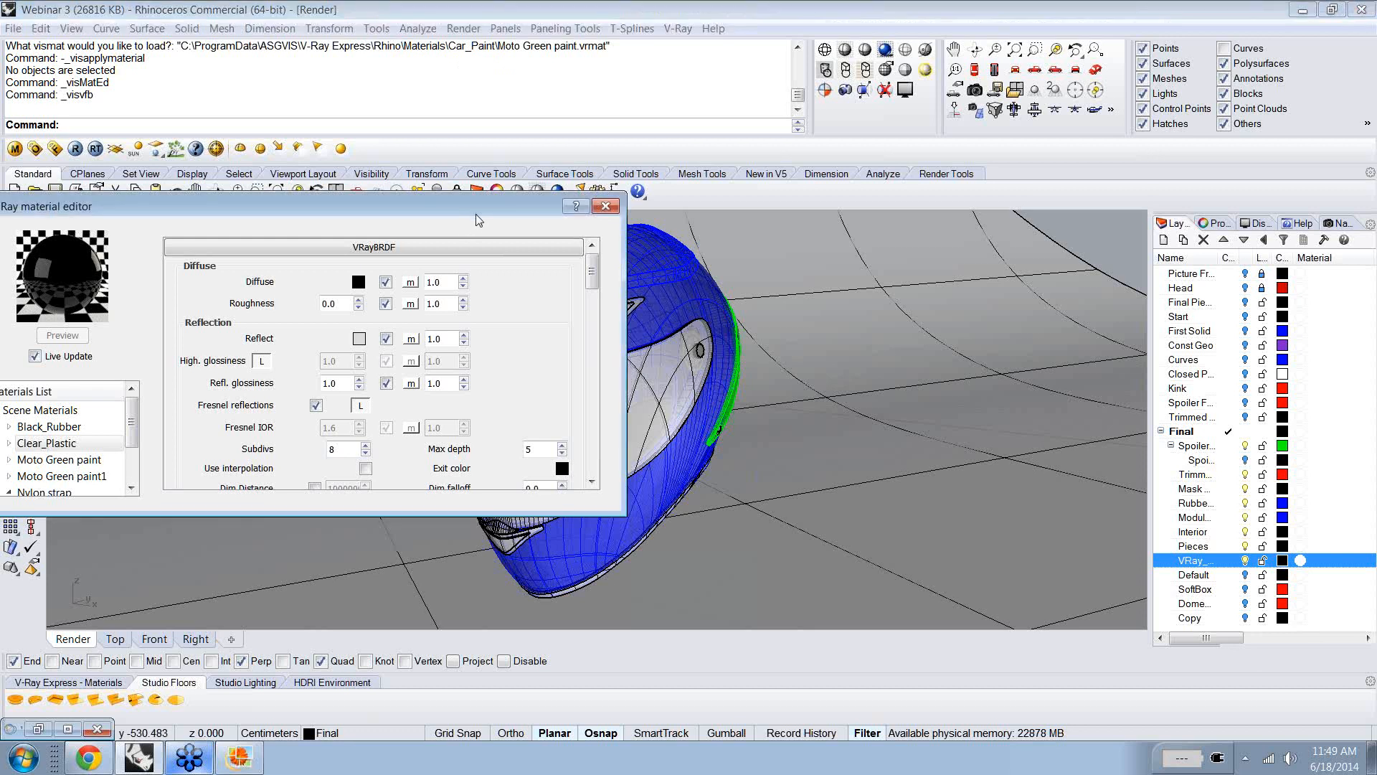
{"action": "left_click_drag", "start_coordinate": [475, 214], "coordinate": [1180, 496]}
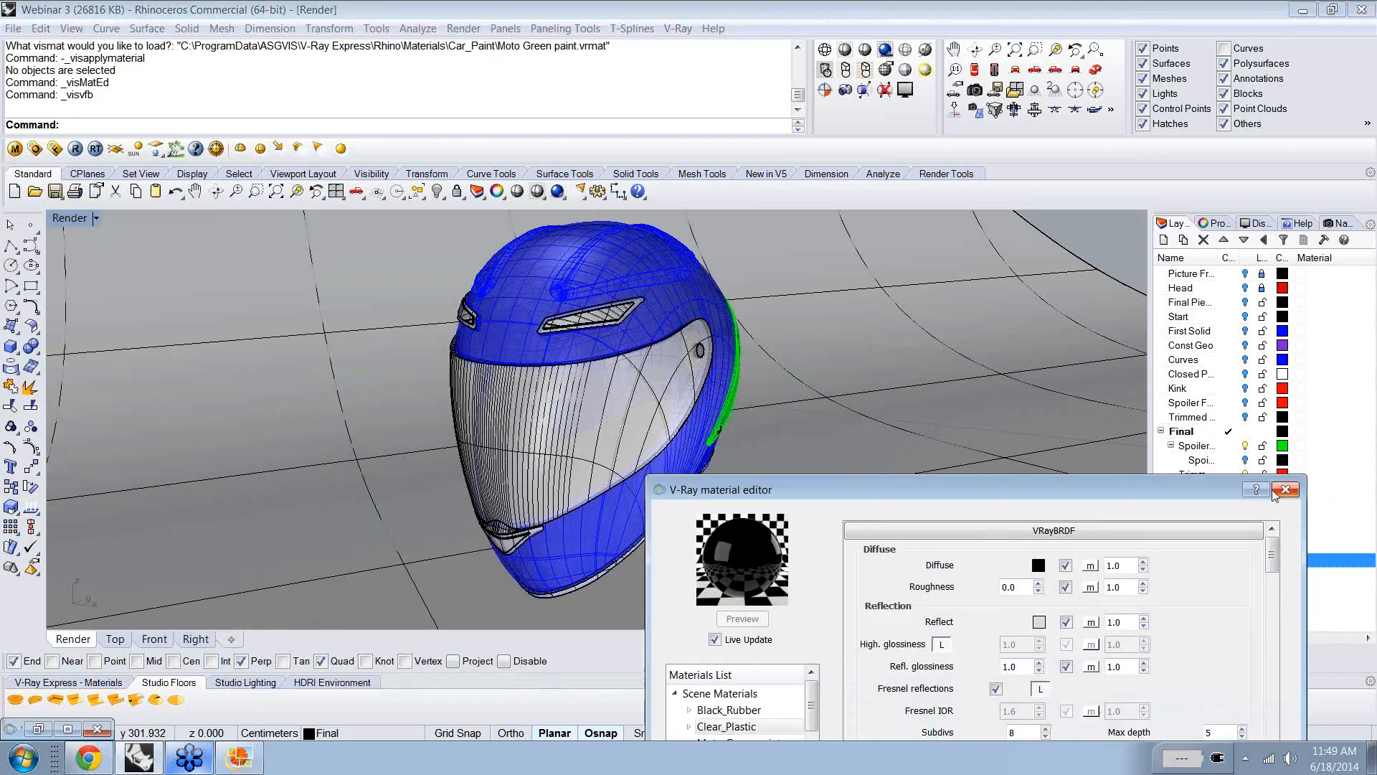
{"action": "left_click", "coordinate": [1279, 493]}
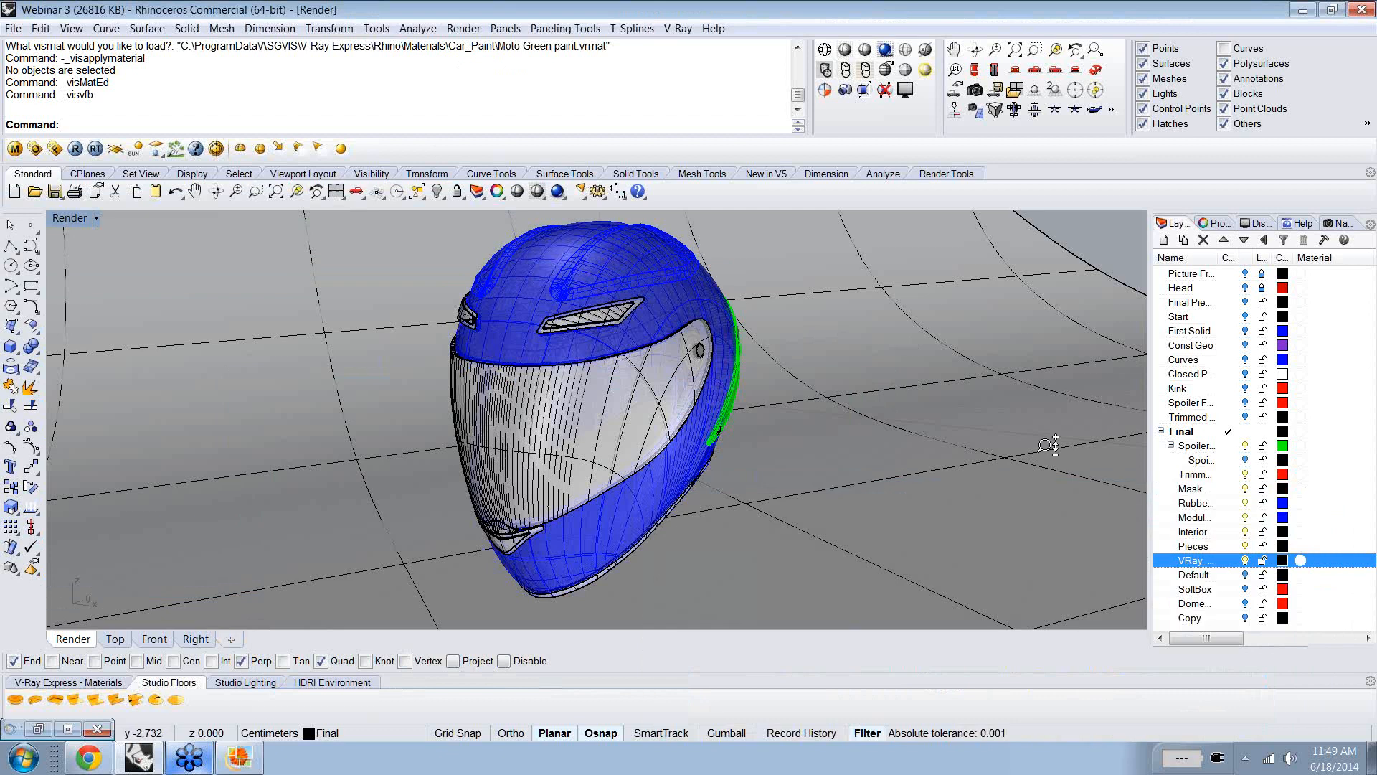
- Select the curved studio floor surface, enable the gumball, and shift the floor so it sits beneath and around the helmet
{"action": "scroll", "coordinate": [1049, 445], "scroll_direction": "down", "scroll_amount": 5}
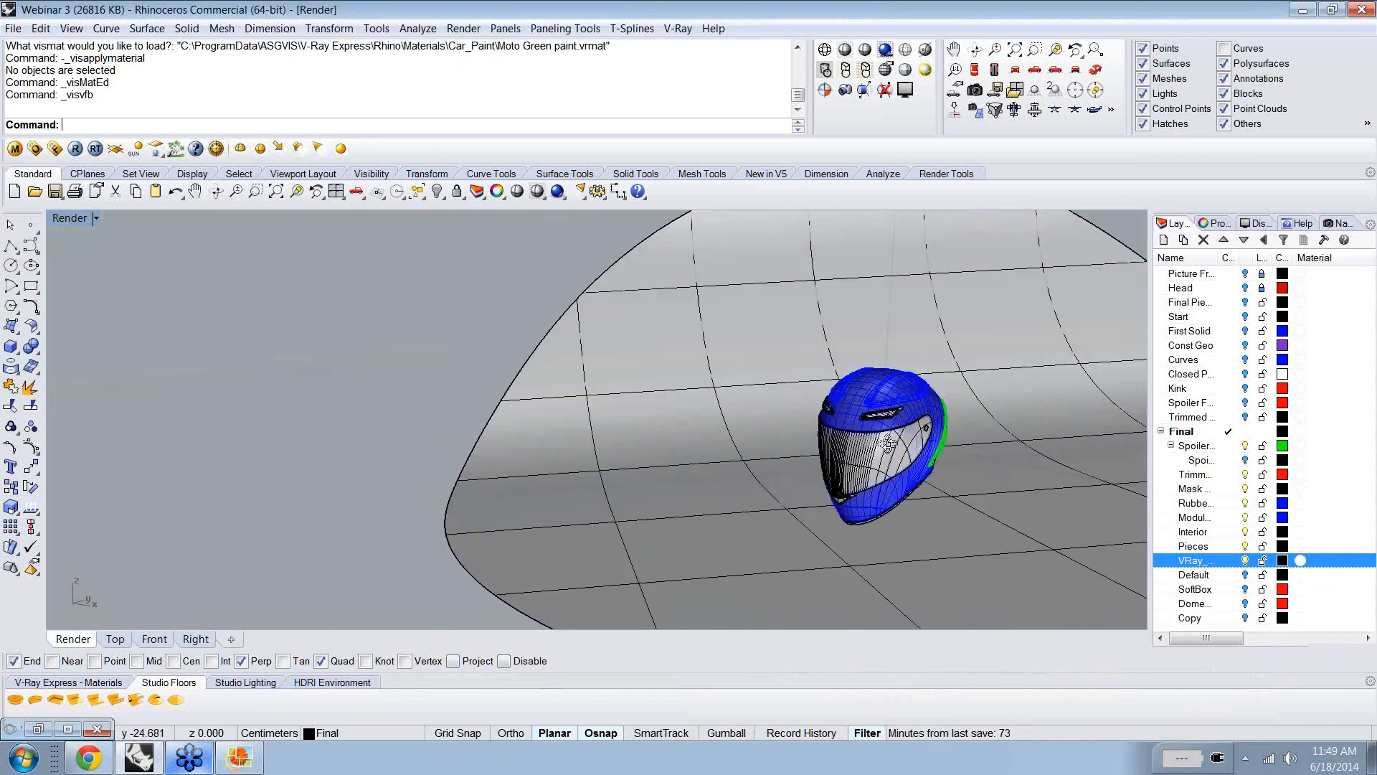
{"action": "right_click_drag", "start_coordinate": [938, 435], "coordinate": [697, 402], "text": "shift"}
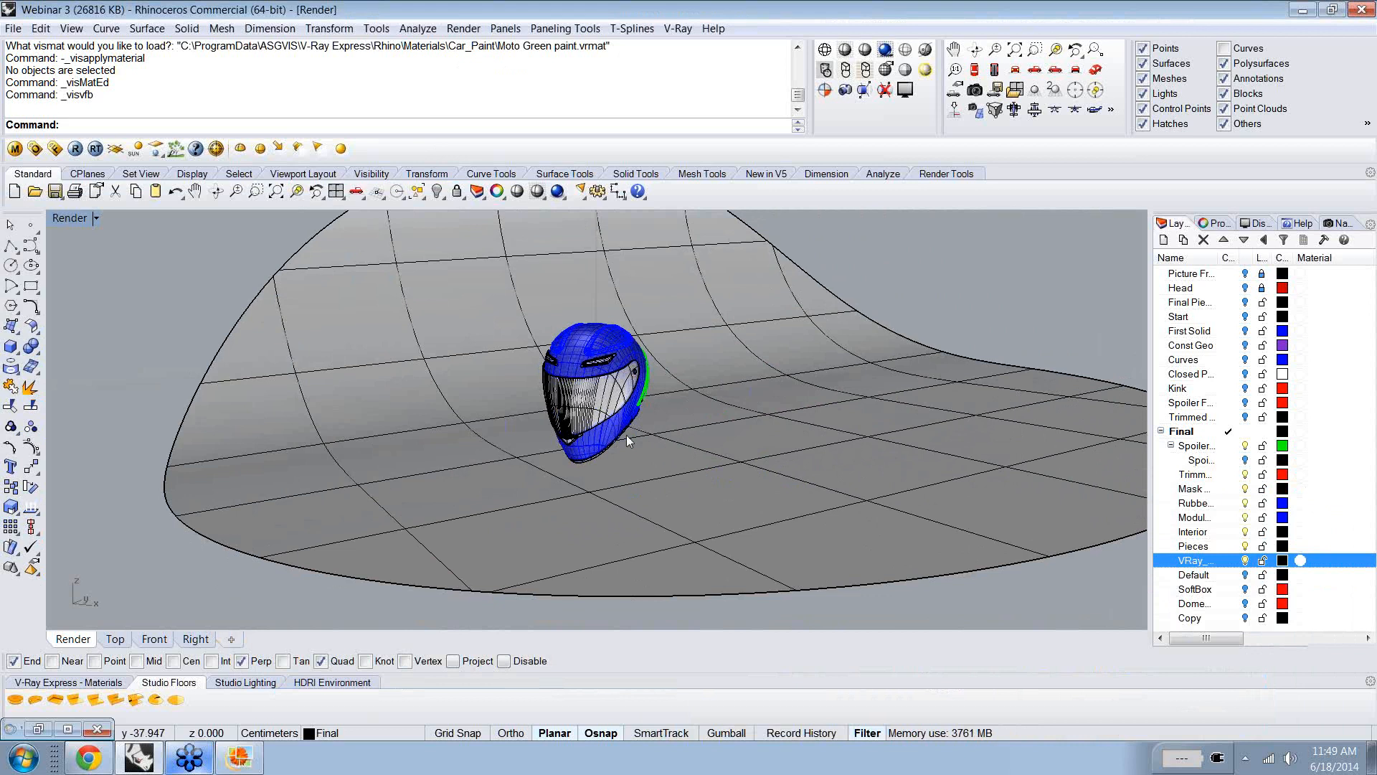
{"action": "left_click", "coordinate": [649, 466]}
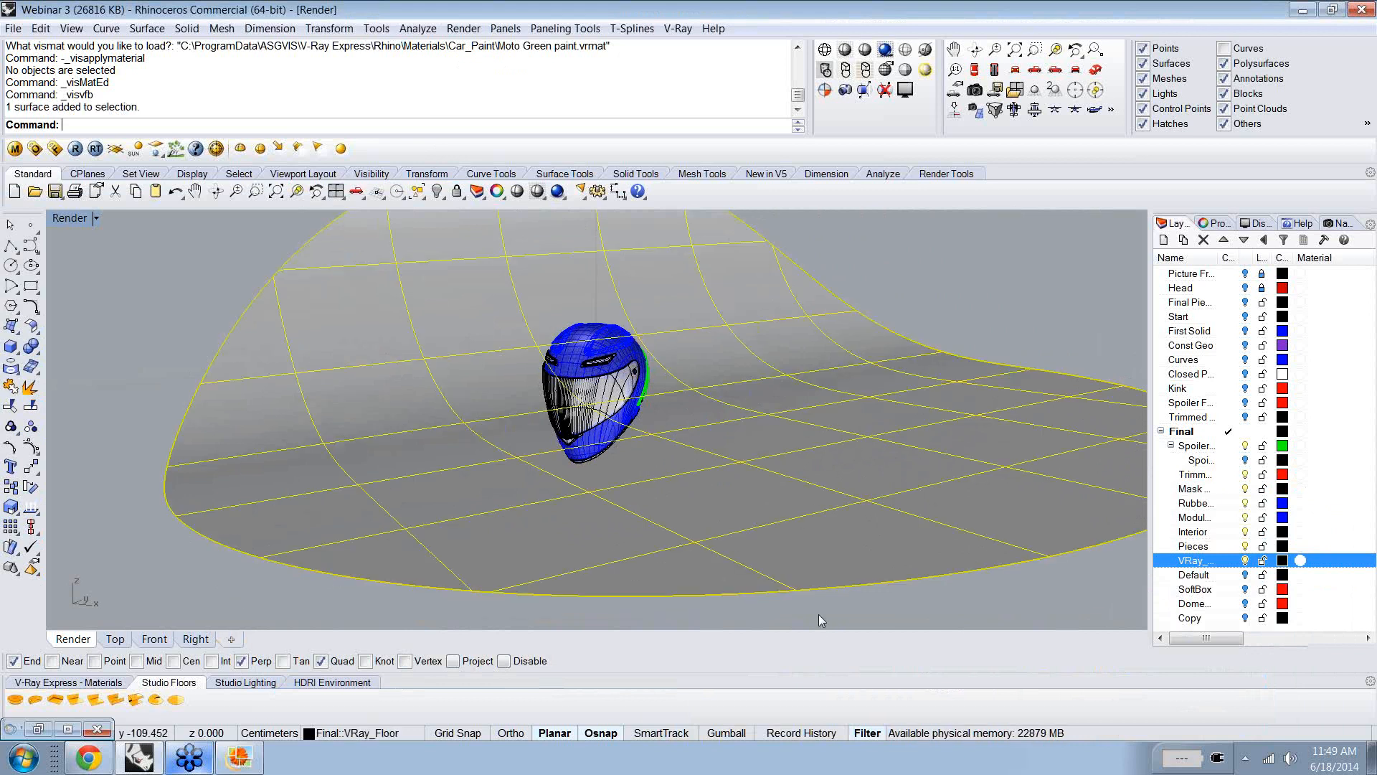
{"action": "left_click", "coordinate": [739, 734]}
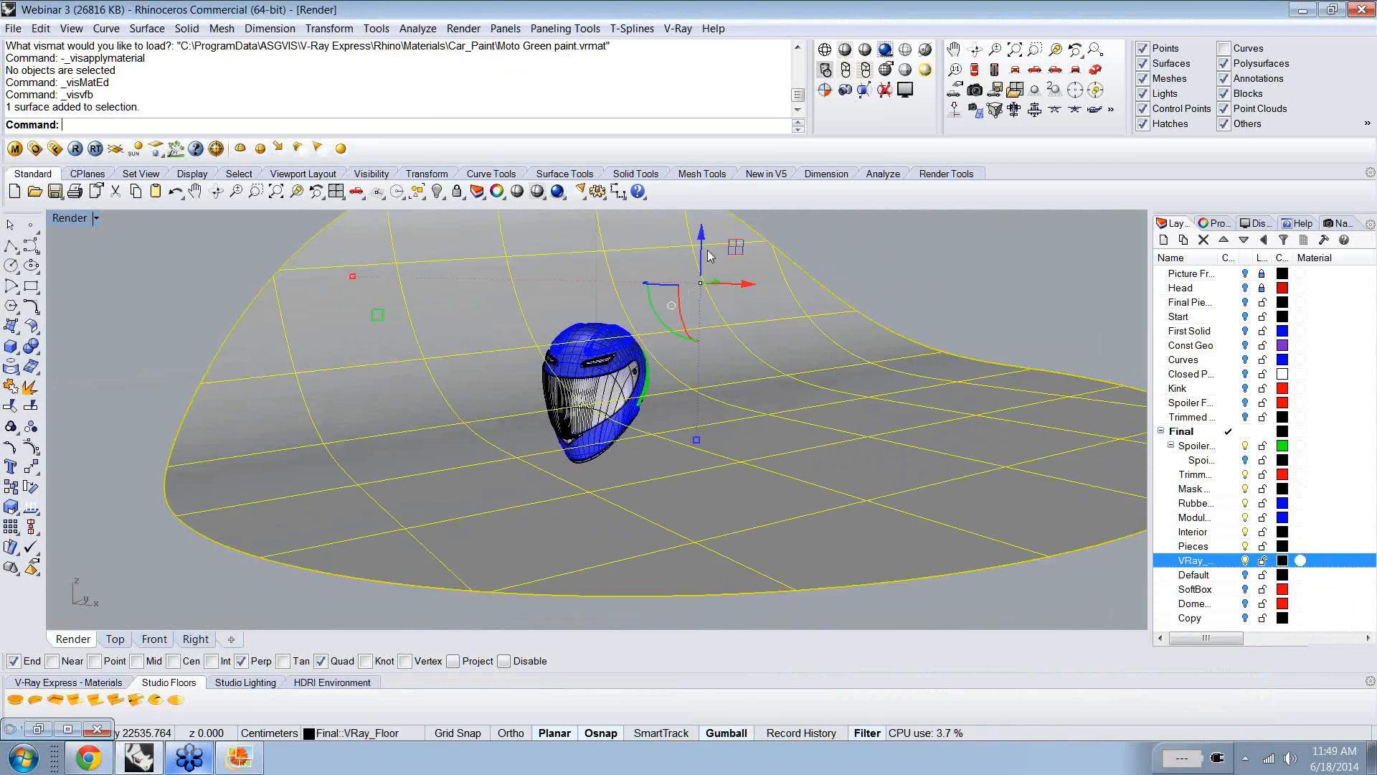
{"action": "left_click_drag", "start_coordinate": [703, 237], "coordinate": [642, 338]}
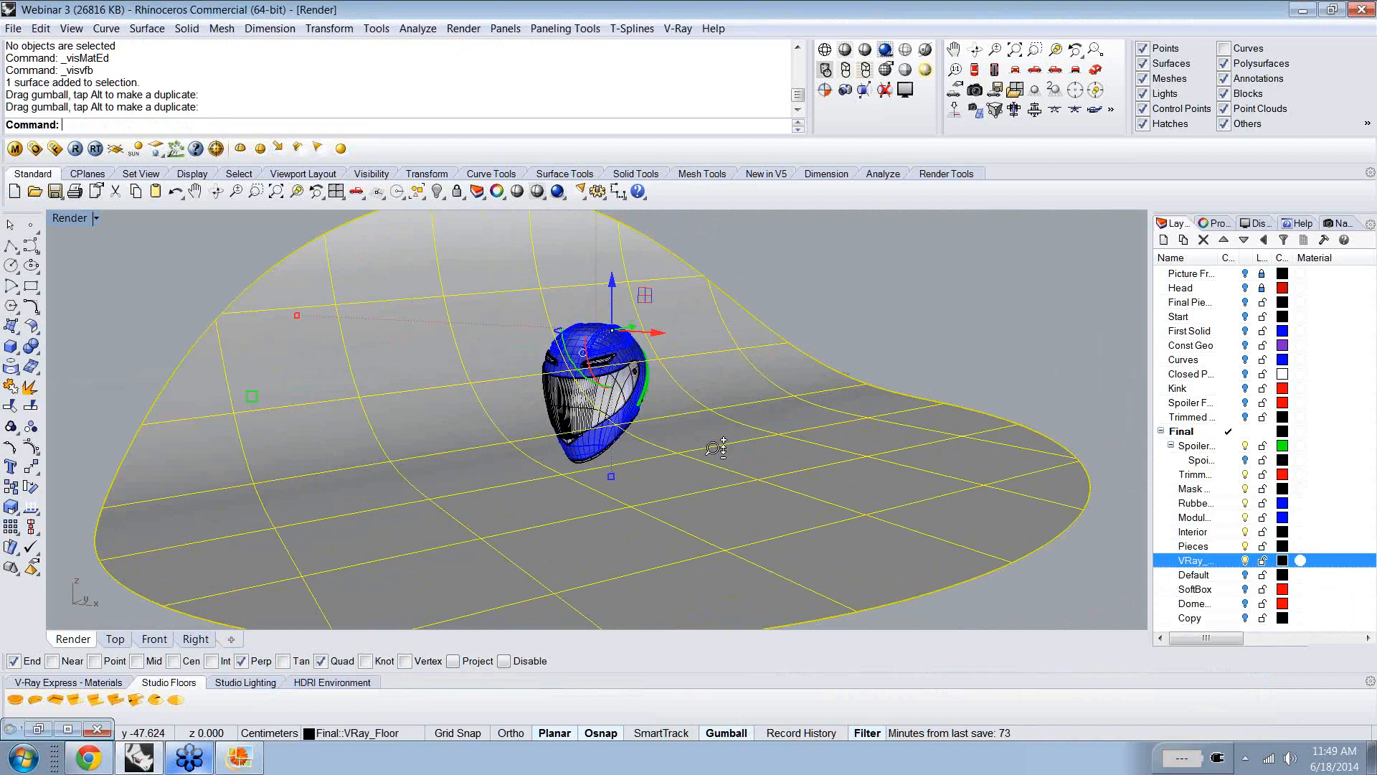
{"action": "scroll", "coordinate": [716, 448], "scroll_direction": "down", "scroll_amount": 1}
{"action": "scroll", "coordinate": [716, 448], "scroll_direction": "down", "scroll_amount": 3}
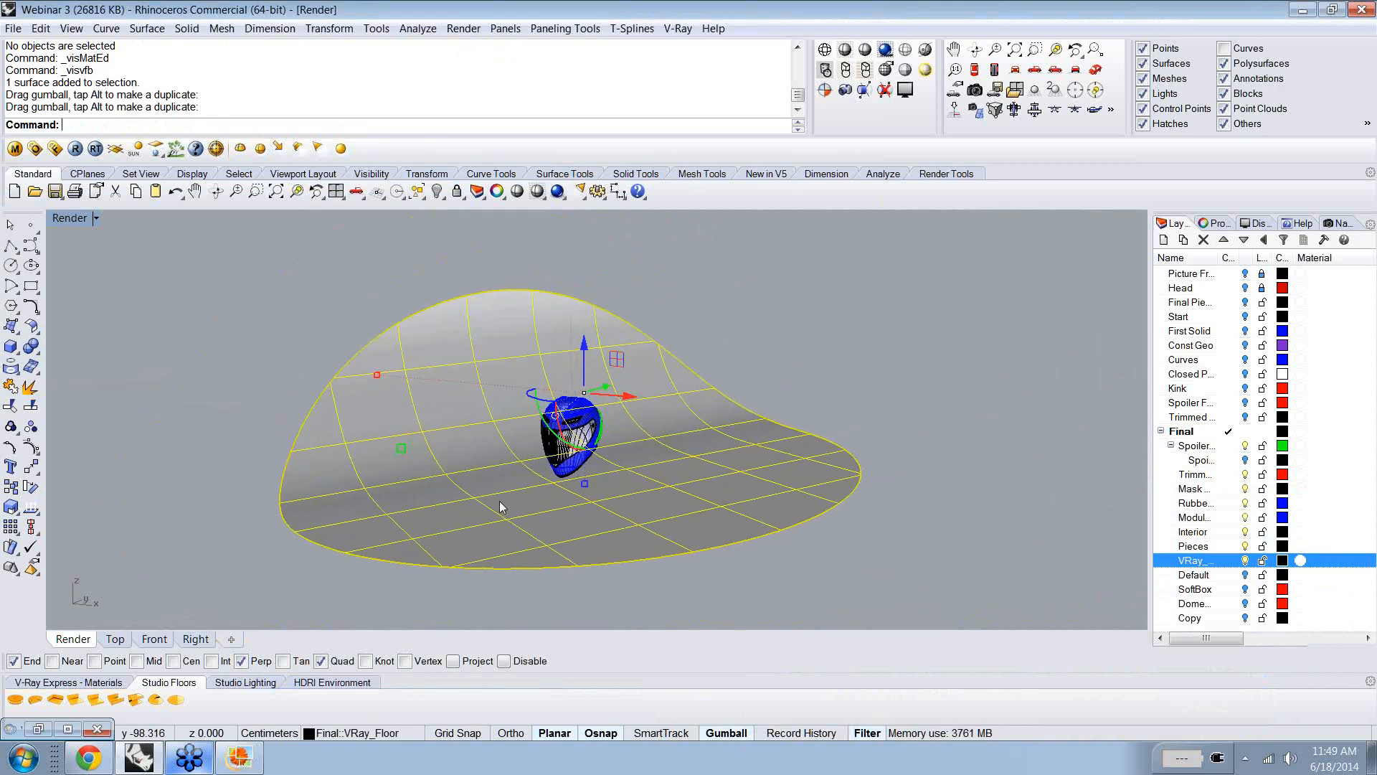
- Display the Studio Lighting tools, turn on the SoftBox layer, and deselect the studio floor
{"action": "left_click", "coordinate": [252, 683]}
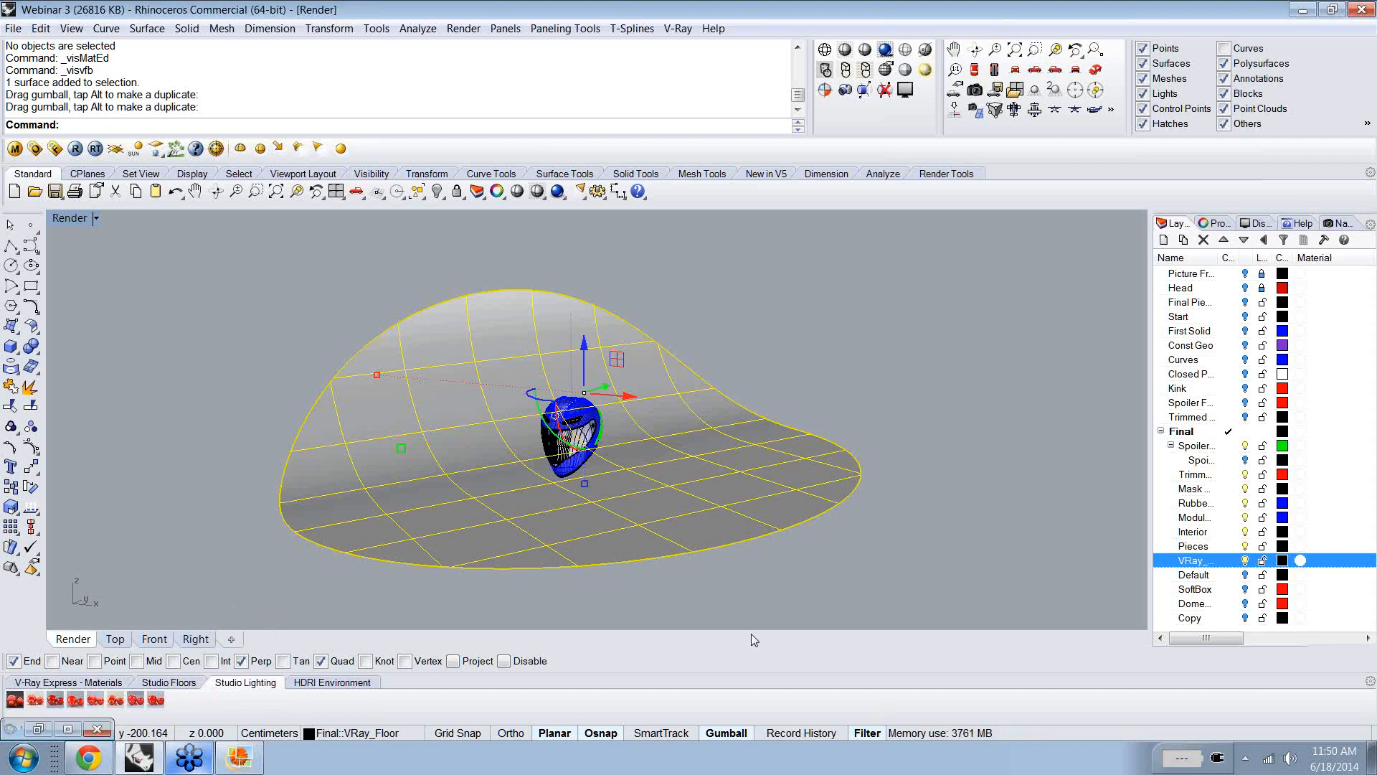
{"action": "left_click", "coordinate": [1246, 589]}
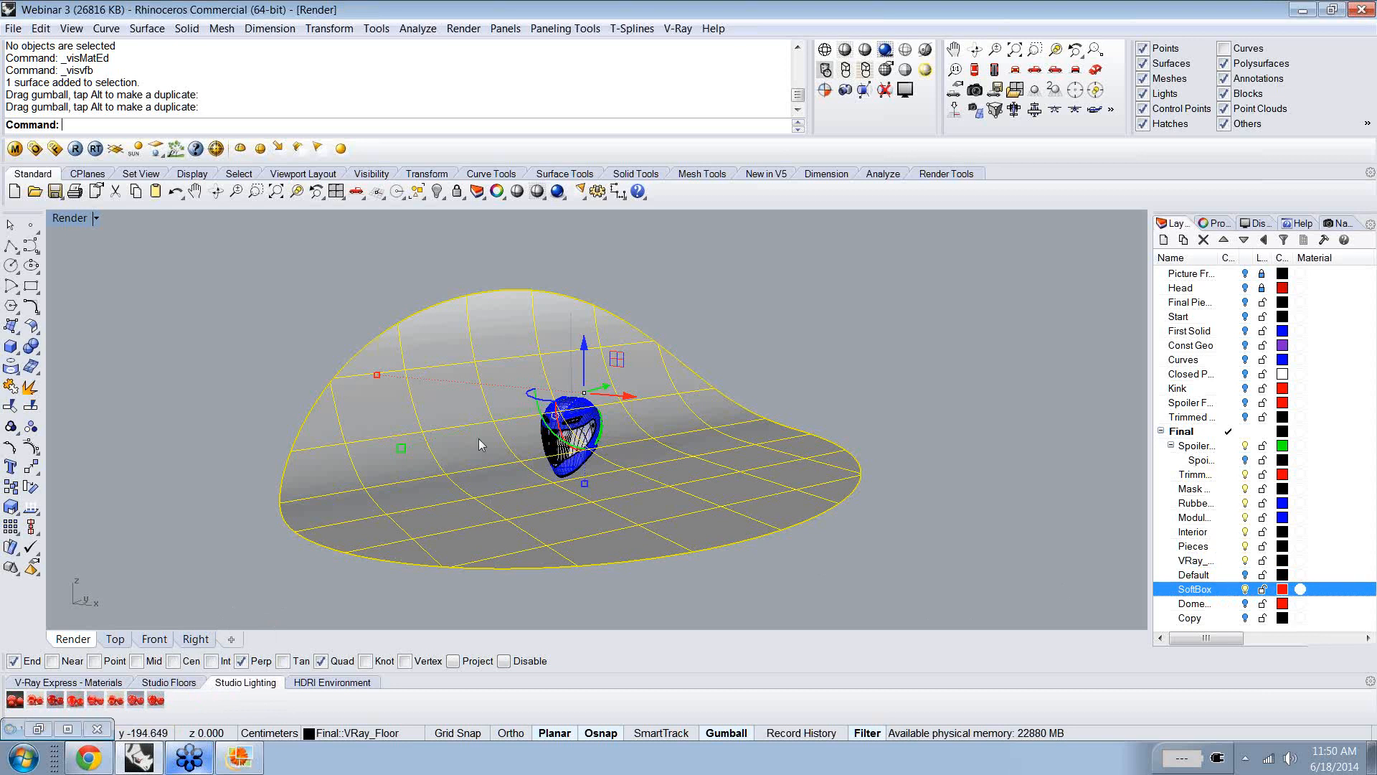
{"action": "scroll", "coordinate": [479, 438], "scroll_direction": "down", "scroll_amount": 5}
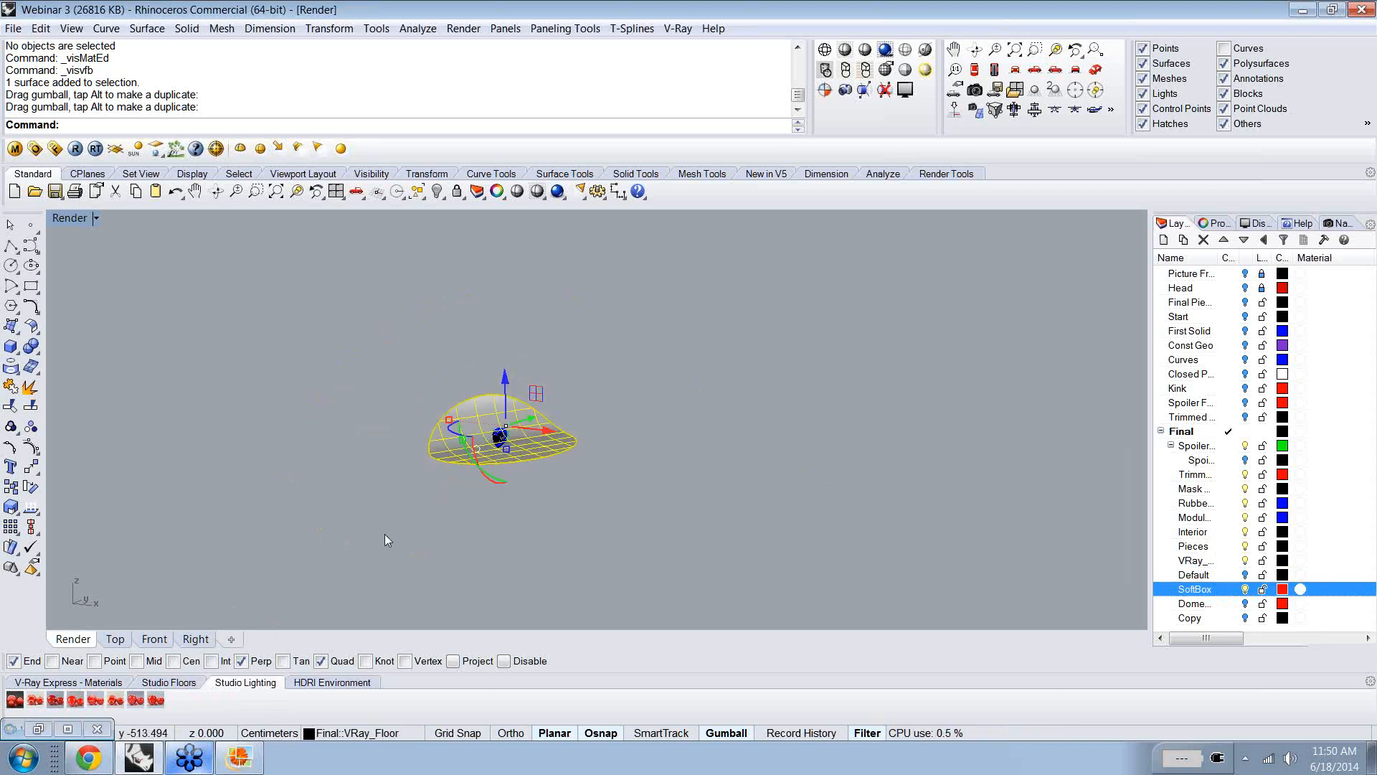
{"action": "left_click", "coordinate": [828, 402]}
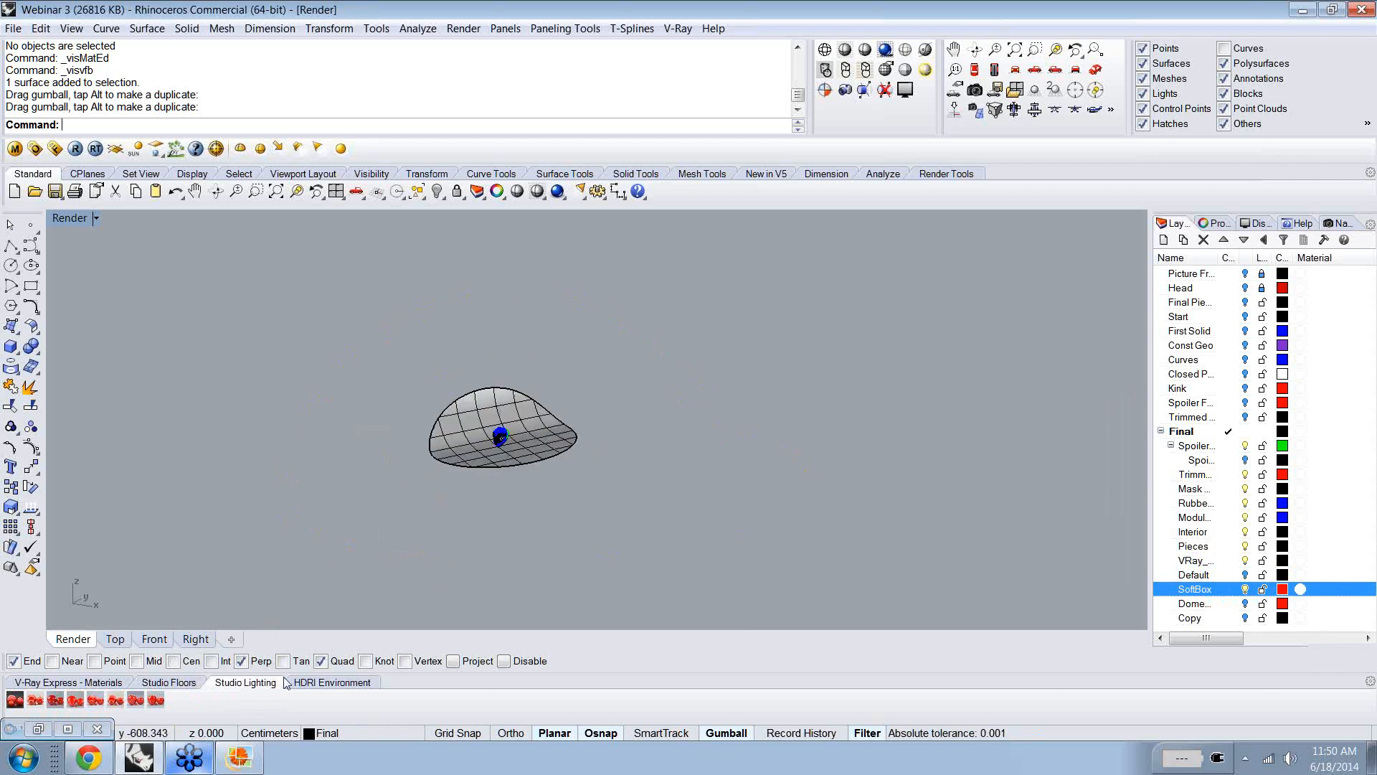
- Try importing the SoftBox_CarStudio lights around the studio floor, inspect their placement, and undo the import
{"action": "left_click", "coordinate": [12, 701]}
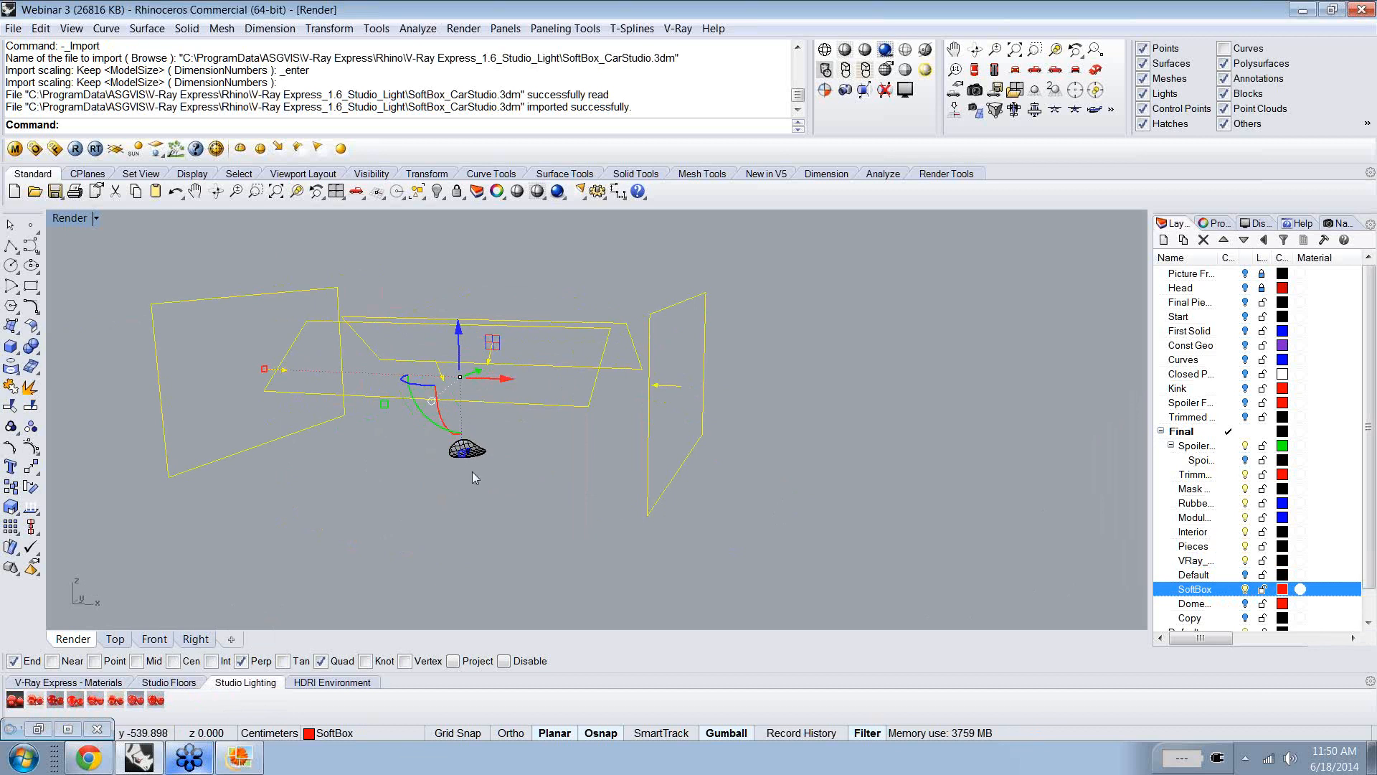
{"action": "right_click_drag", "start_coordinate": [472, 471], "coordinate": [566, 449]}
{"action": "scroll", "coordinate": [494, 442], "scroll_direction": "up", "scroll_amount": 5}
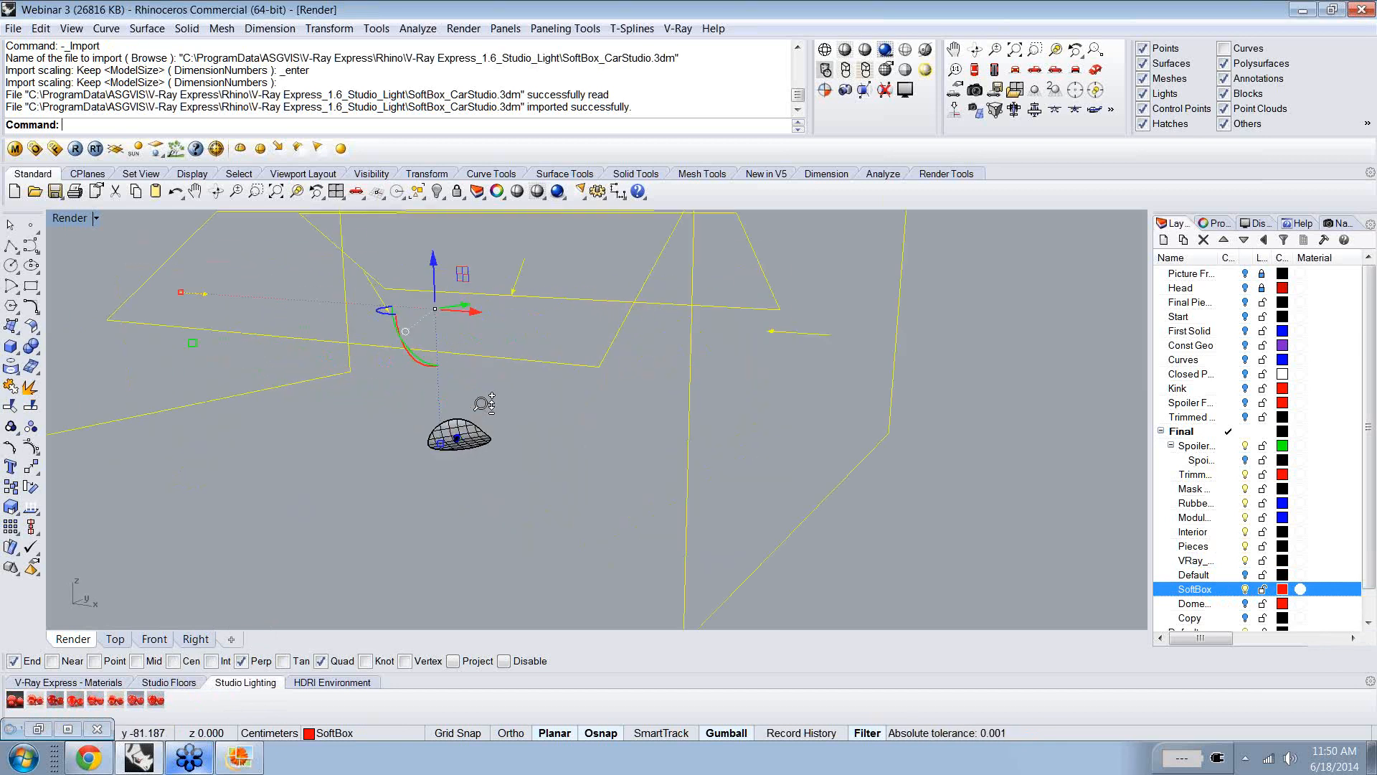
{"action": "scroll", "coordinate": [501, 431], "scroll_direction": "down", "scroll_amount": 4}
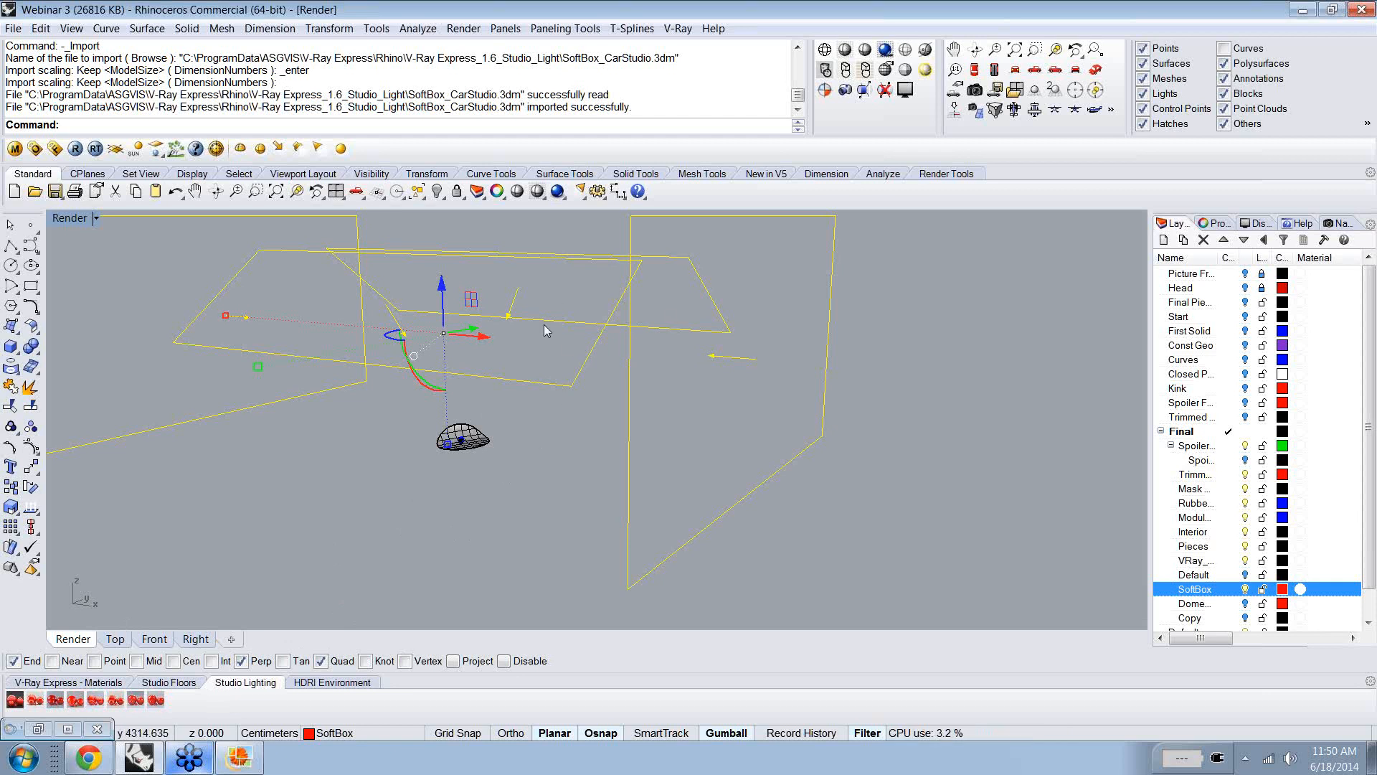
{"action": "key", "text": "ctrl+z"}
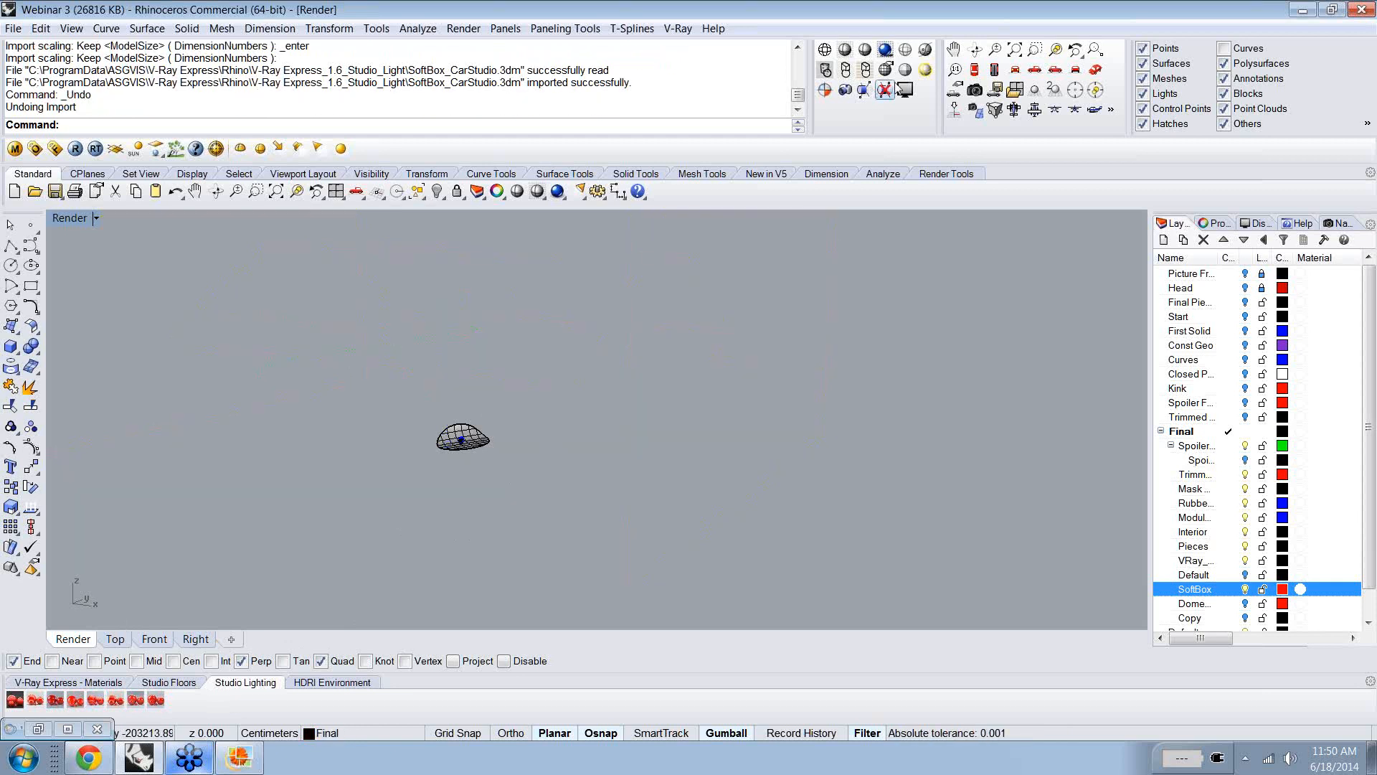
- Set all viewports to the Rendered display mode and restore the saved Render view of the helmet
{"action": "left_click", "coordinate": [885, 49]}
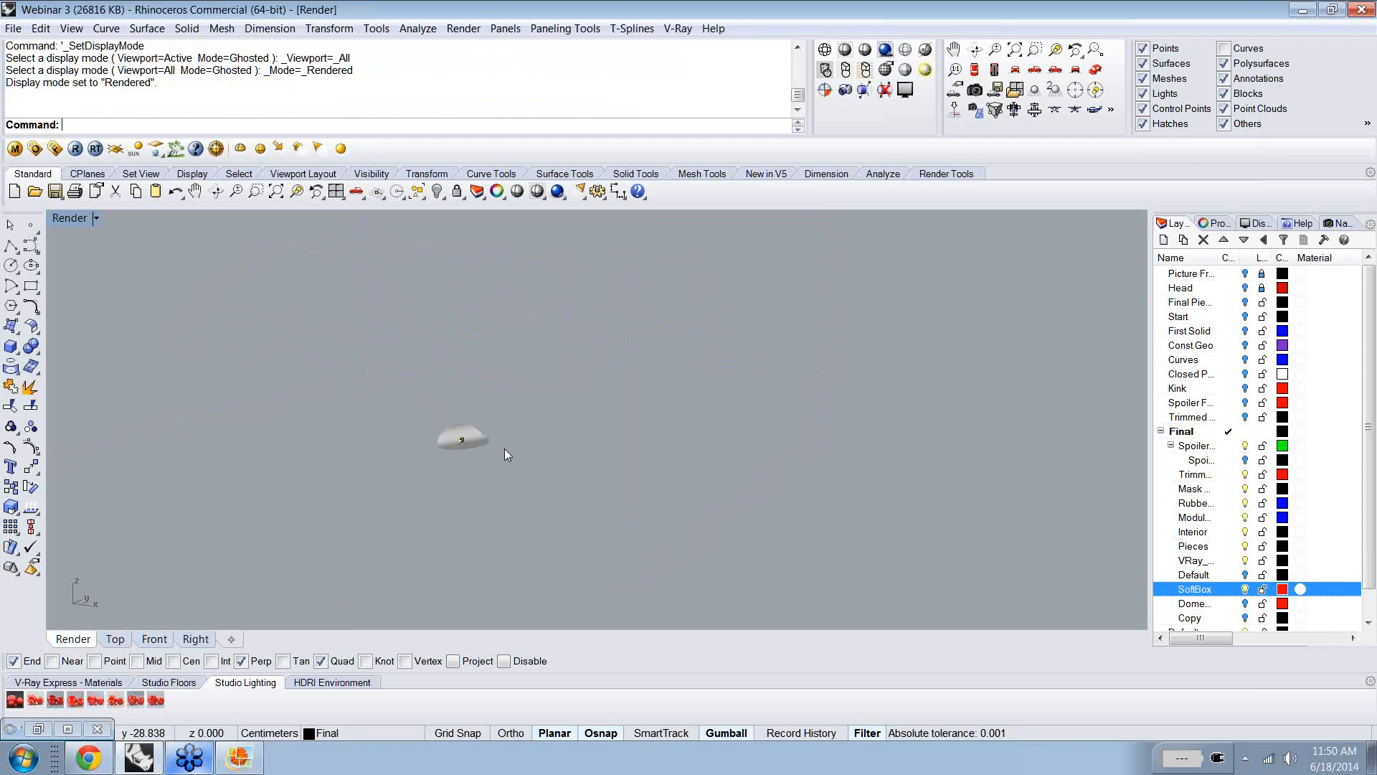
{"action": "right_click_drag", "start_coordinate": [505, 451], "coordinate": [527, 270], "text": "ctrl"}
{"action": "right_click_drag", "start_coordinate": [456, 317], "coordinate": [567, 421]}
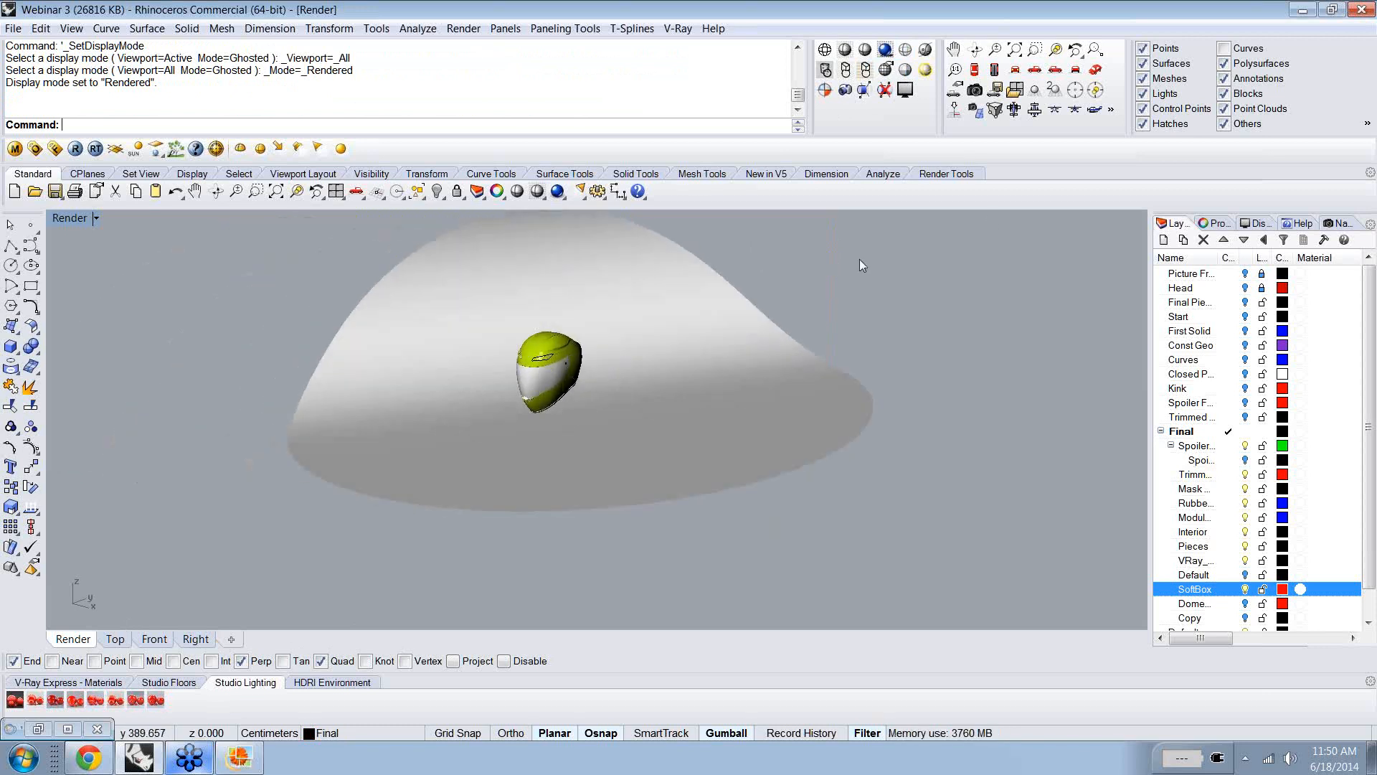
{"action": "left_click", "coordinate": [1338, 223]}
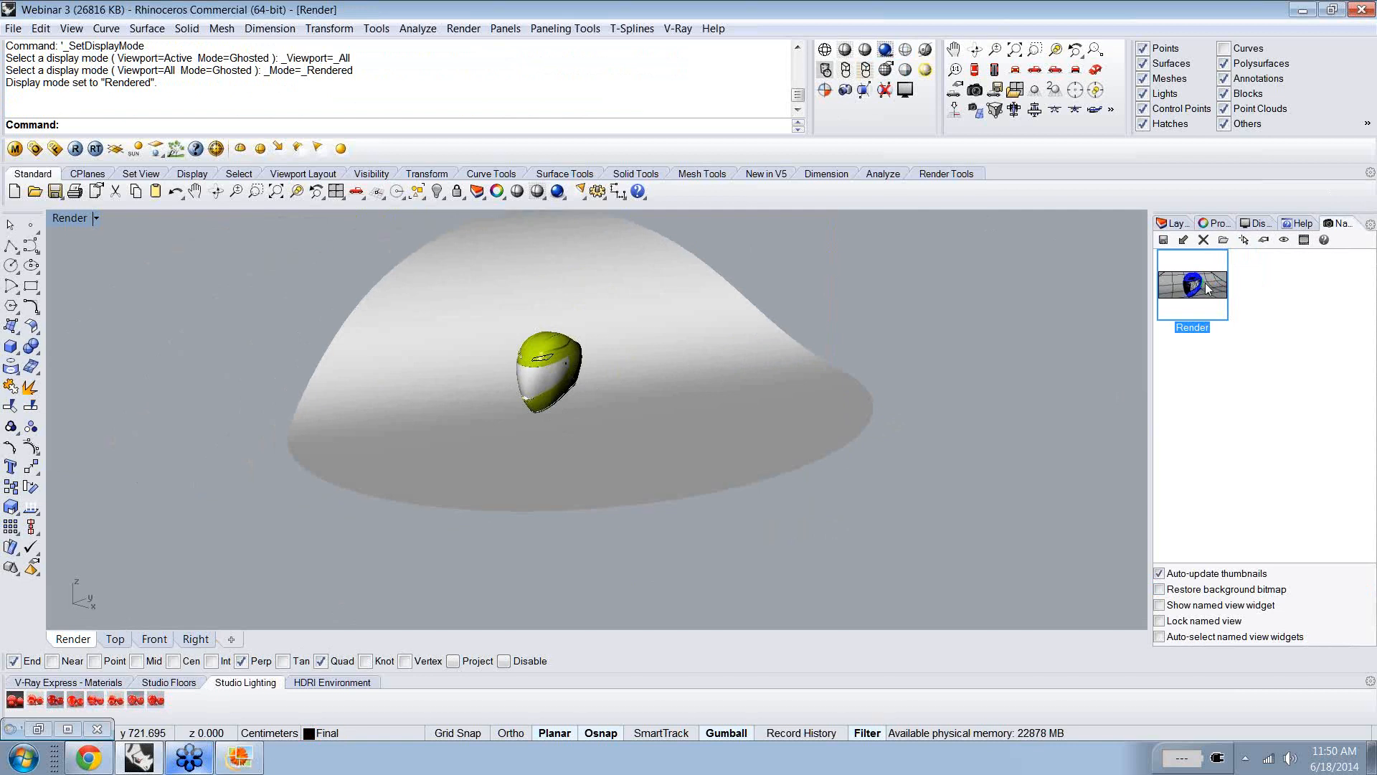
{"action": "double_click", "coordinate": [1205, 283]}
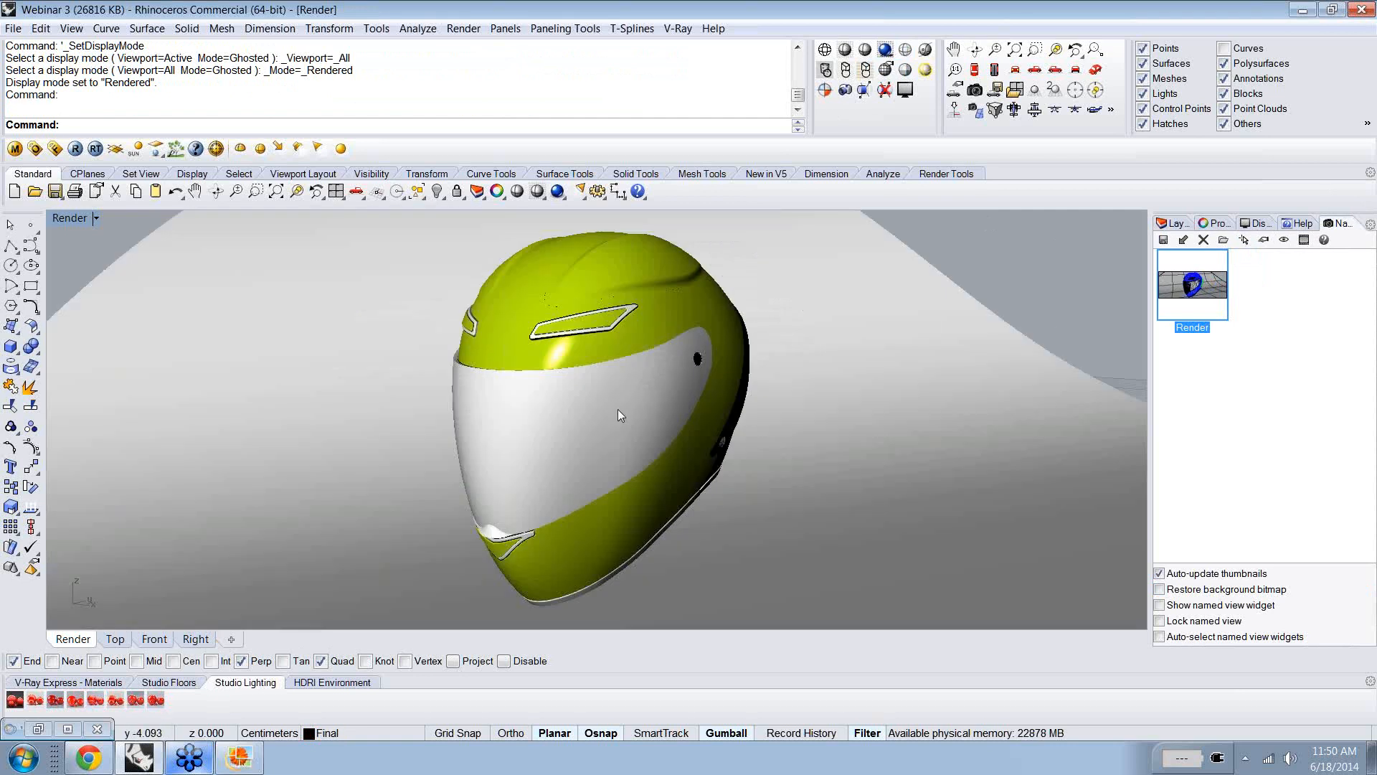
- Apply the Clear_Plastic material from the V-Ray Express glass collection to the helmet's visor
{"action": "right_click_drag", "start_coordinate": [589, 480], "coordinate": [512, 403]}
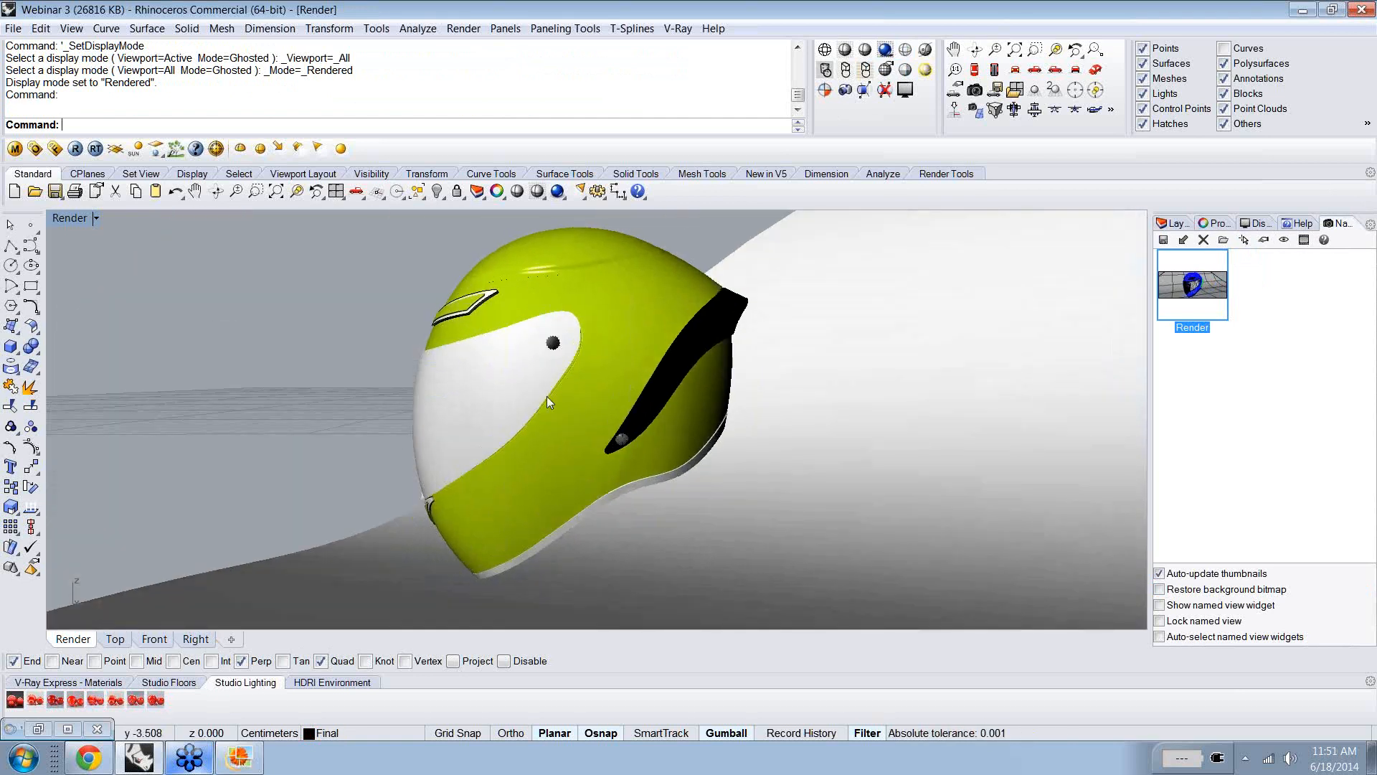
{"action": "left_click", "coordinate": [438, 406]}
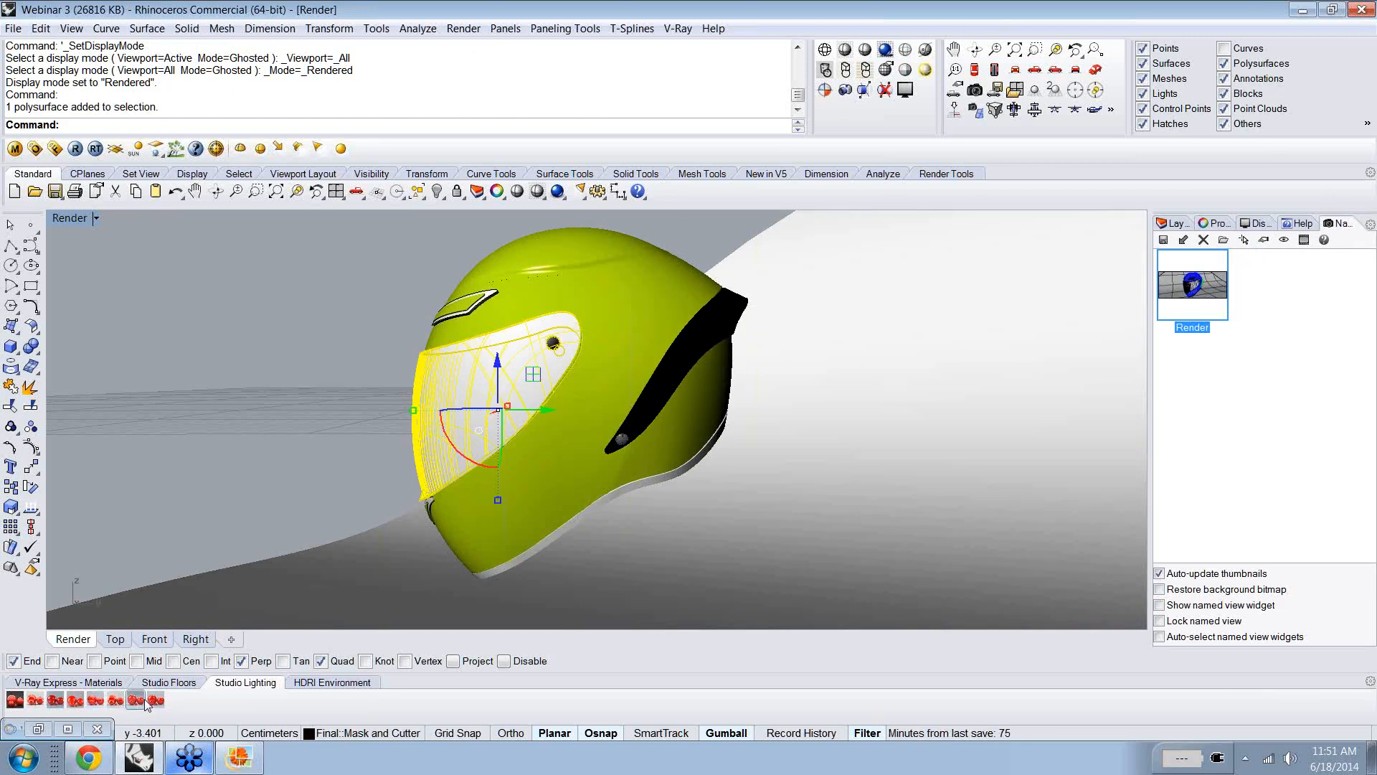
{"action": "left_click", "coordinate": [71, 685]}
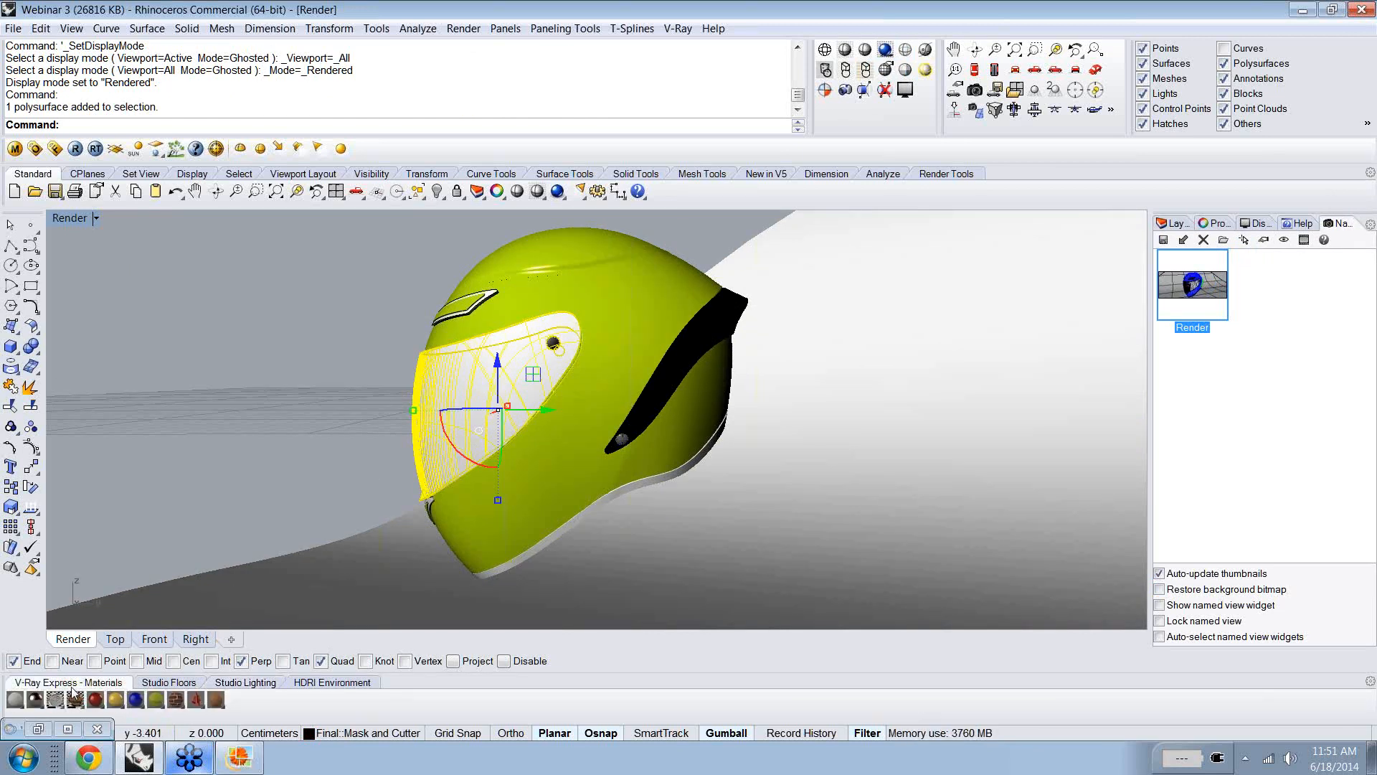
{"action": "left_click", "coordinate": [55, 700]}
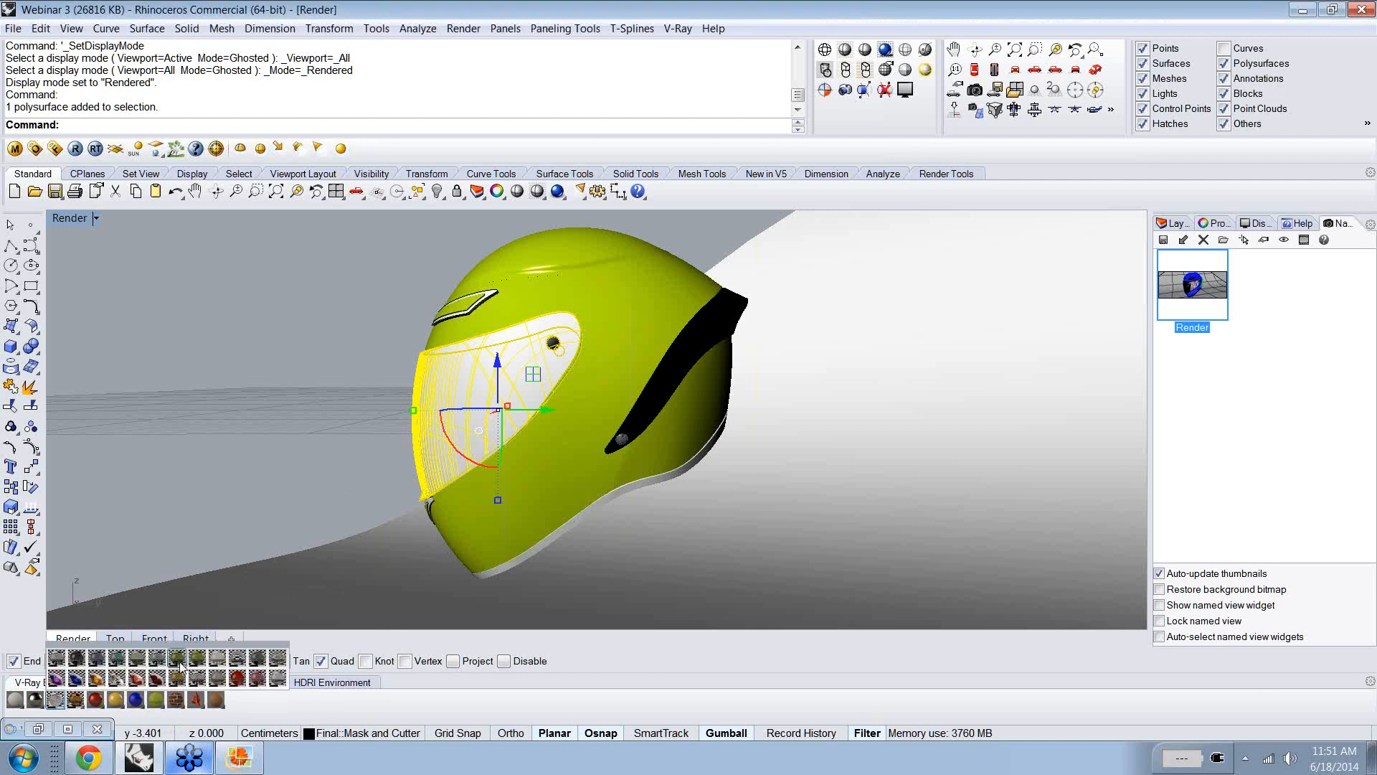
{"action": "left_click", "coordinate": [238, 659]}
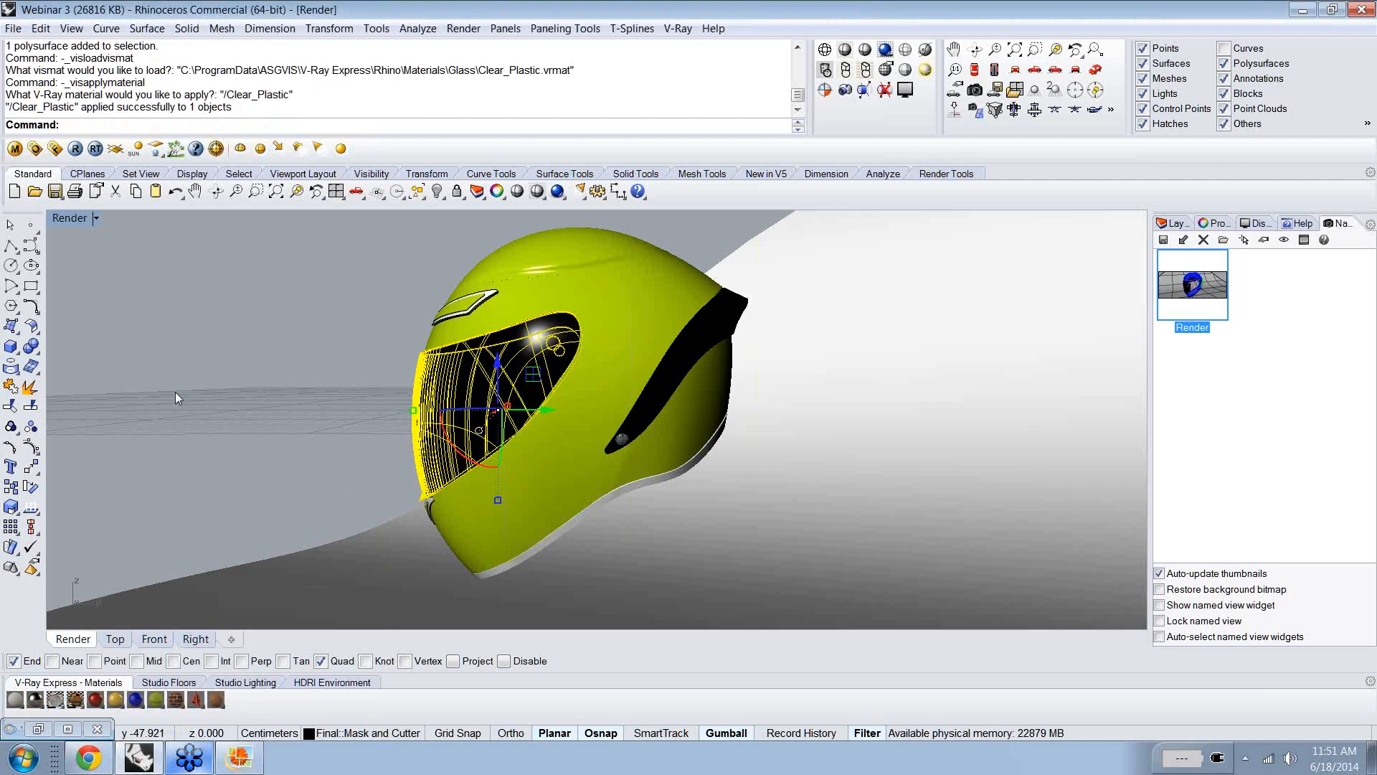
- Apply the Black_Rubber material from the V-Ray Express plastic collection to the helmet's chin vent, forehead vents, and lower trim, and restore the saved Render view
{"action": "right_click_drag", "start_coordinate": [178, 392], "coordinate": [315, 402]}
{"action": "left_click", "coordinate": [478, 513]}
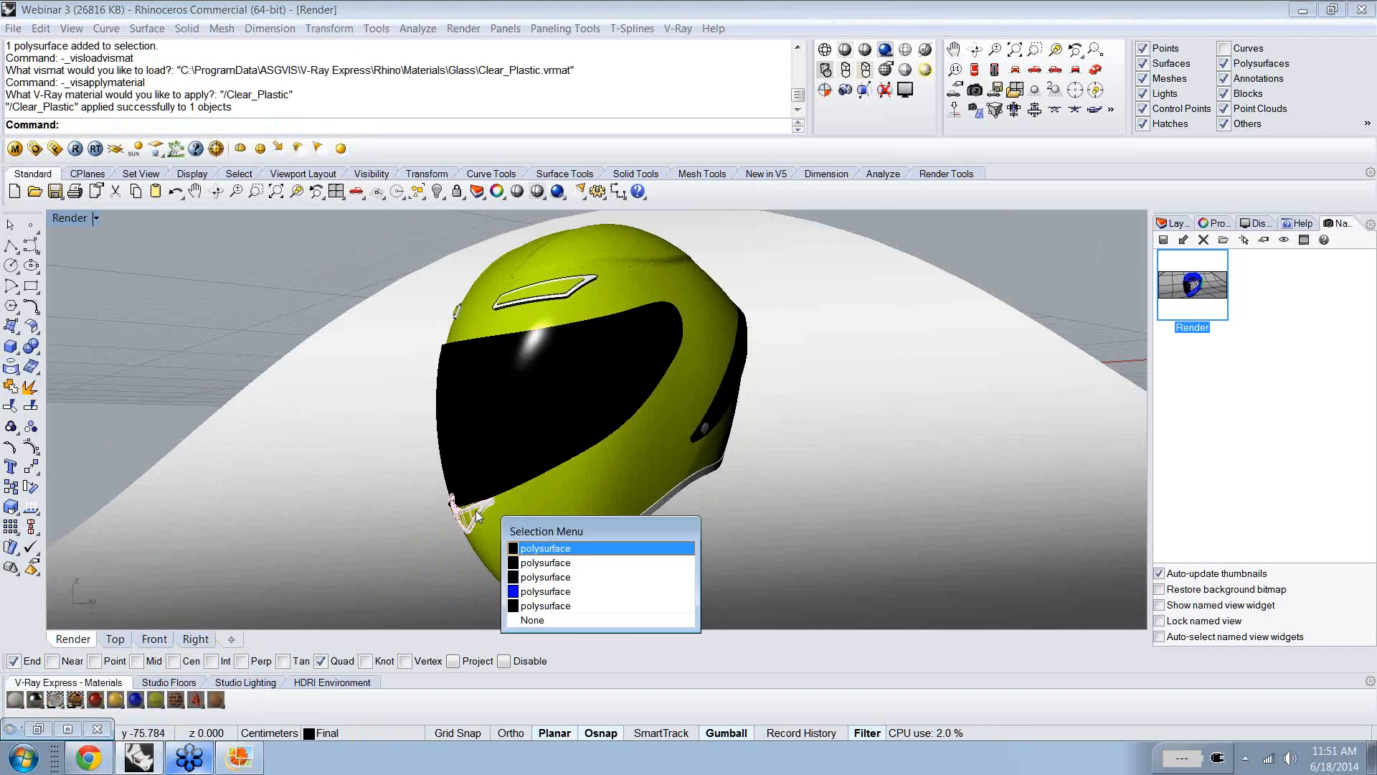
{"action": "left_click", "coordinate": [551, 548]}
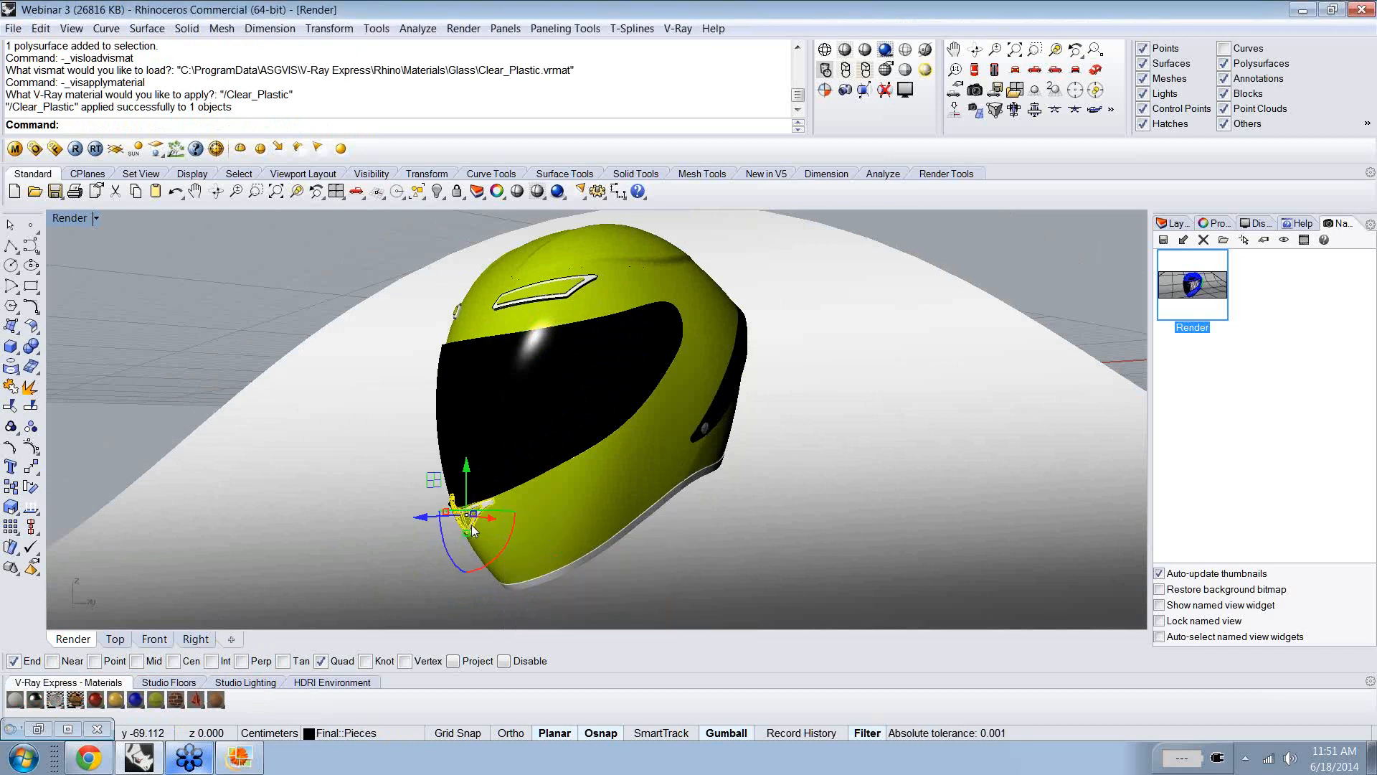
{"action": "left_click", "coordinate": [489, 527]}
{"action": "left_click", "coordinate": [517, 567]}
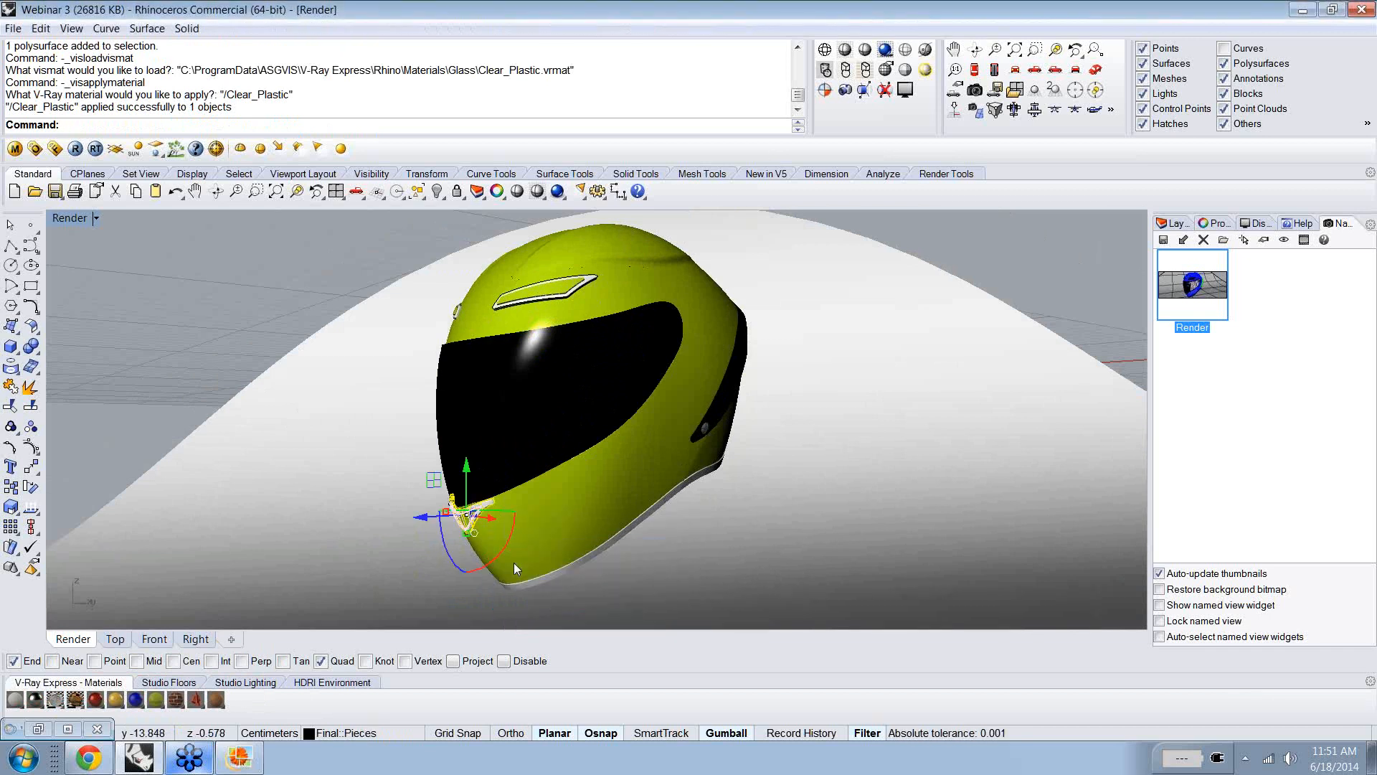
{"action": "left_click", "coordinate": [578, 288]}
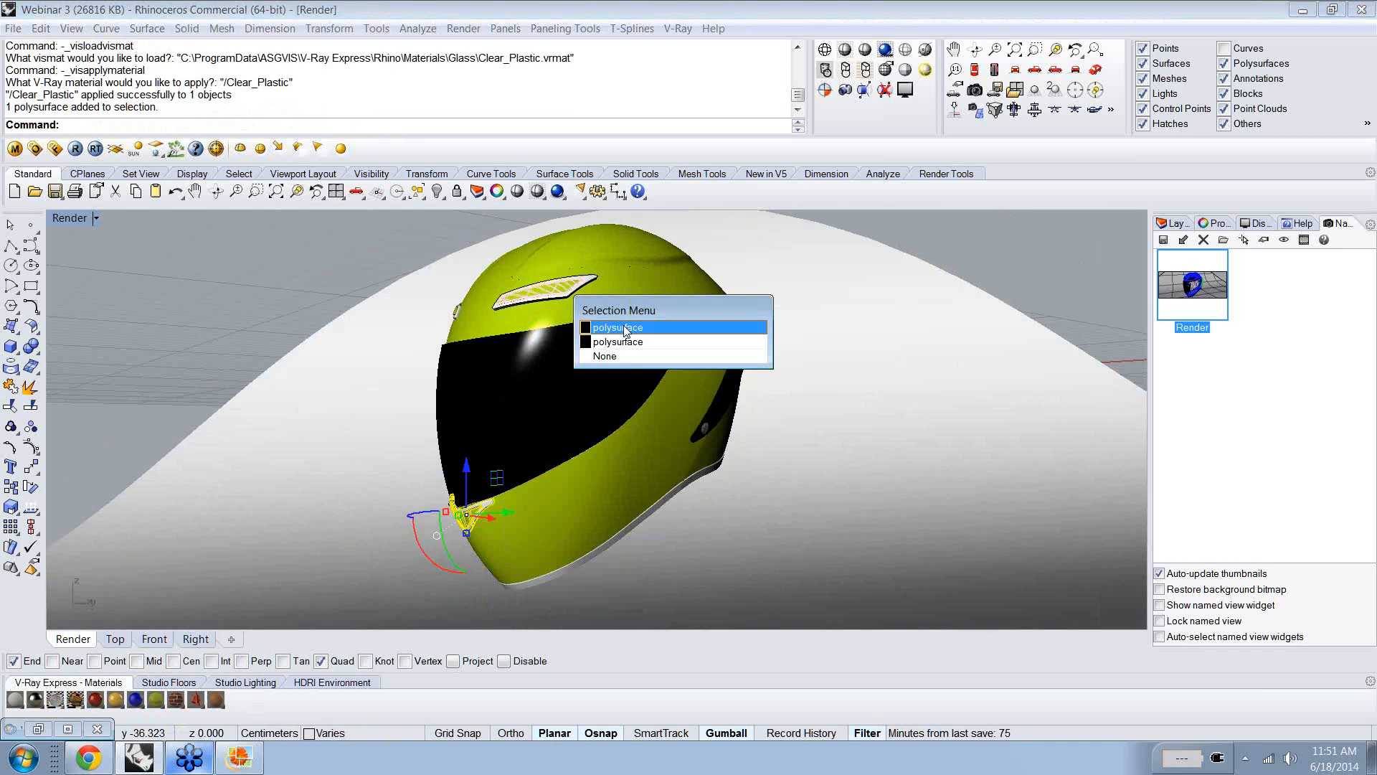
{"action": "left_click", "coordinate": [626, 330]}
{"action": "left_click", "coordinate": [457, 316], "text": "shift"}
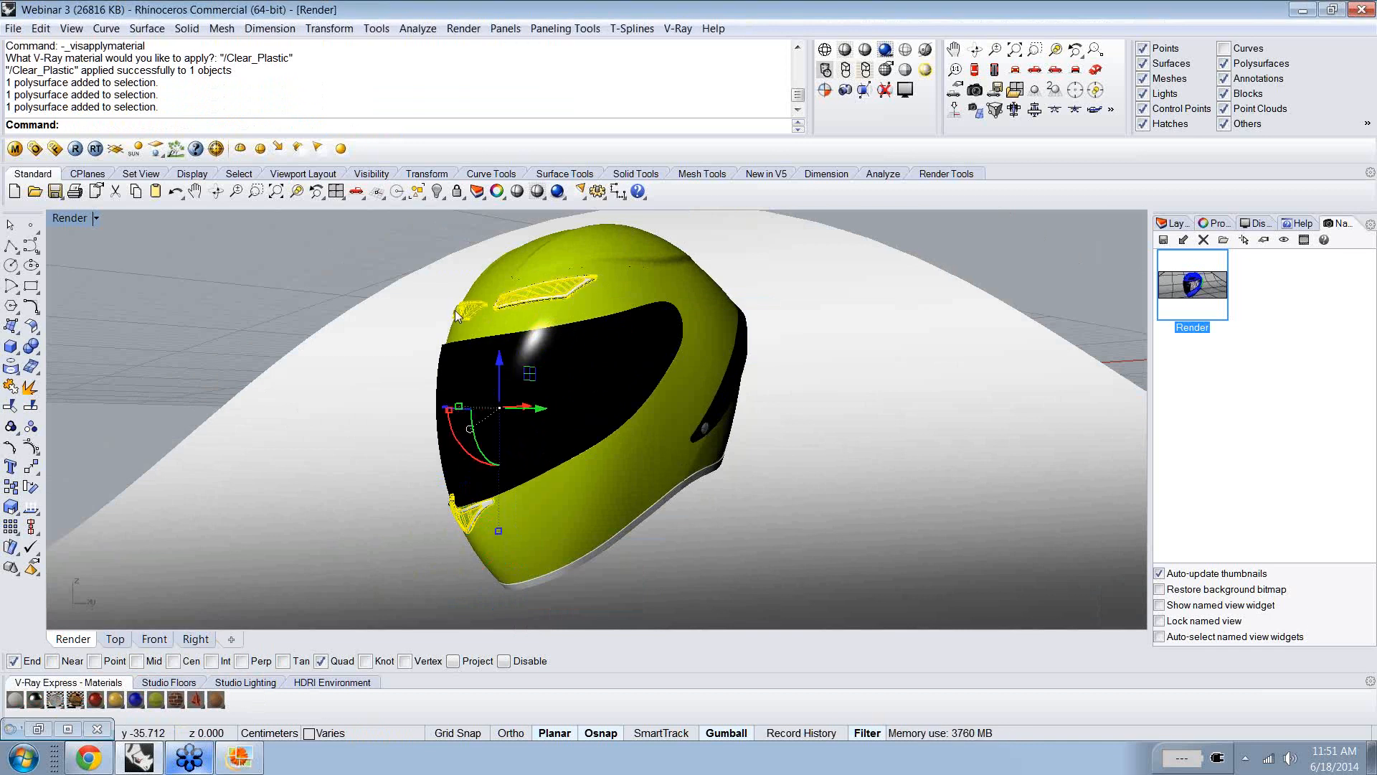
{"action": "left_click", "coordinate": [459, 317], "text": "shift"}
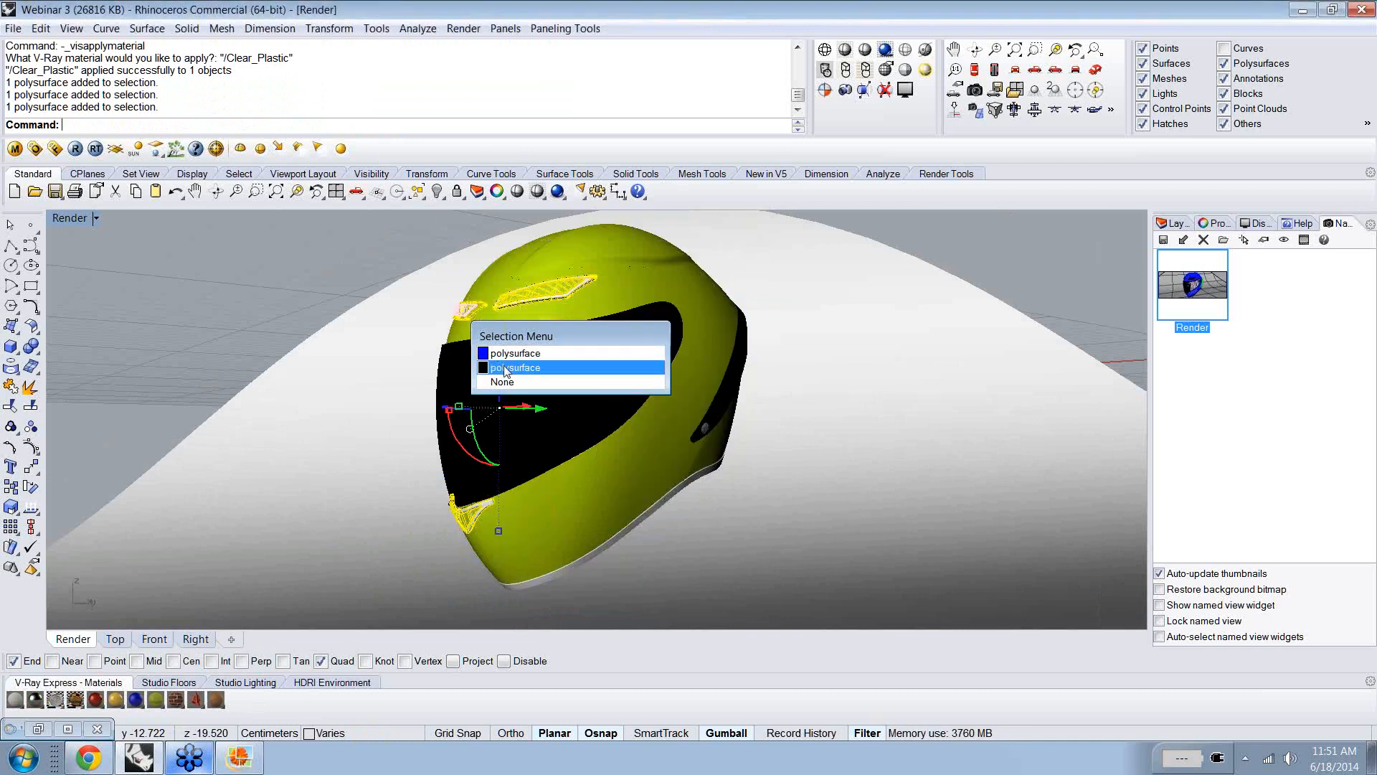
{"action": "left_click", "coordinate": [517, 360]}
{"action": "left_click", "coordinate": [617, 545], "text": "shift"}
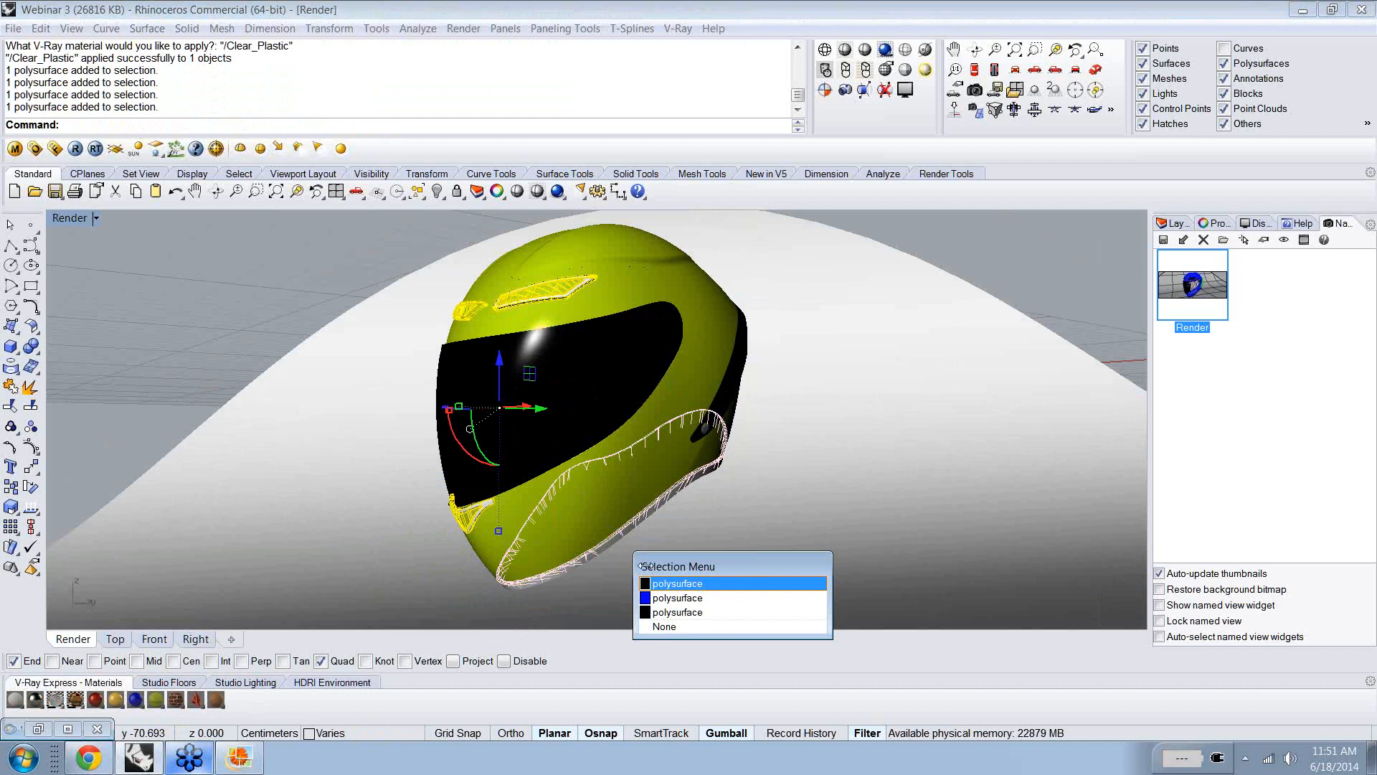
{"action": "left_click", "coordinate": [657, 585]}
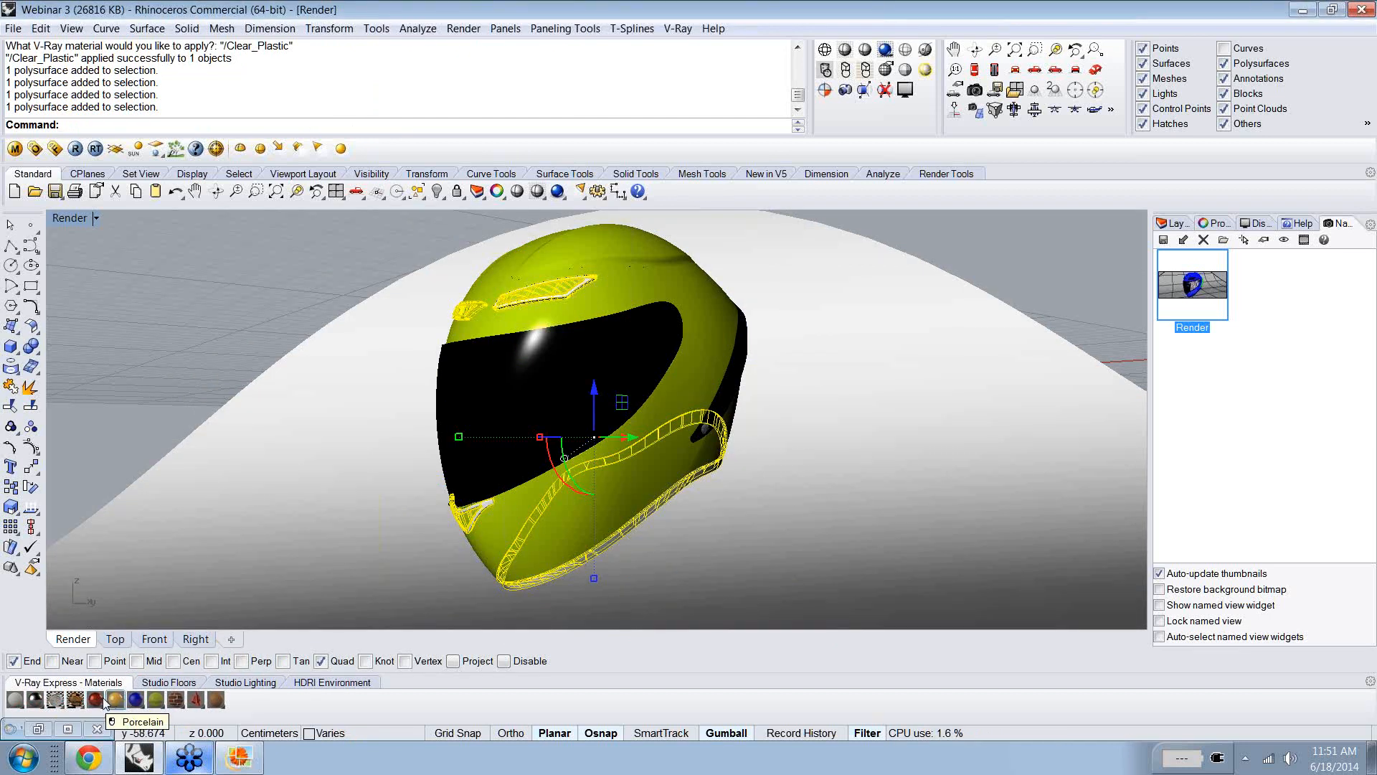
{"action": "left_click", "coordinate": [137, 703]}
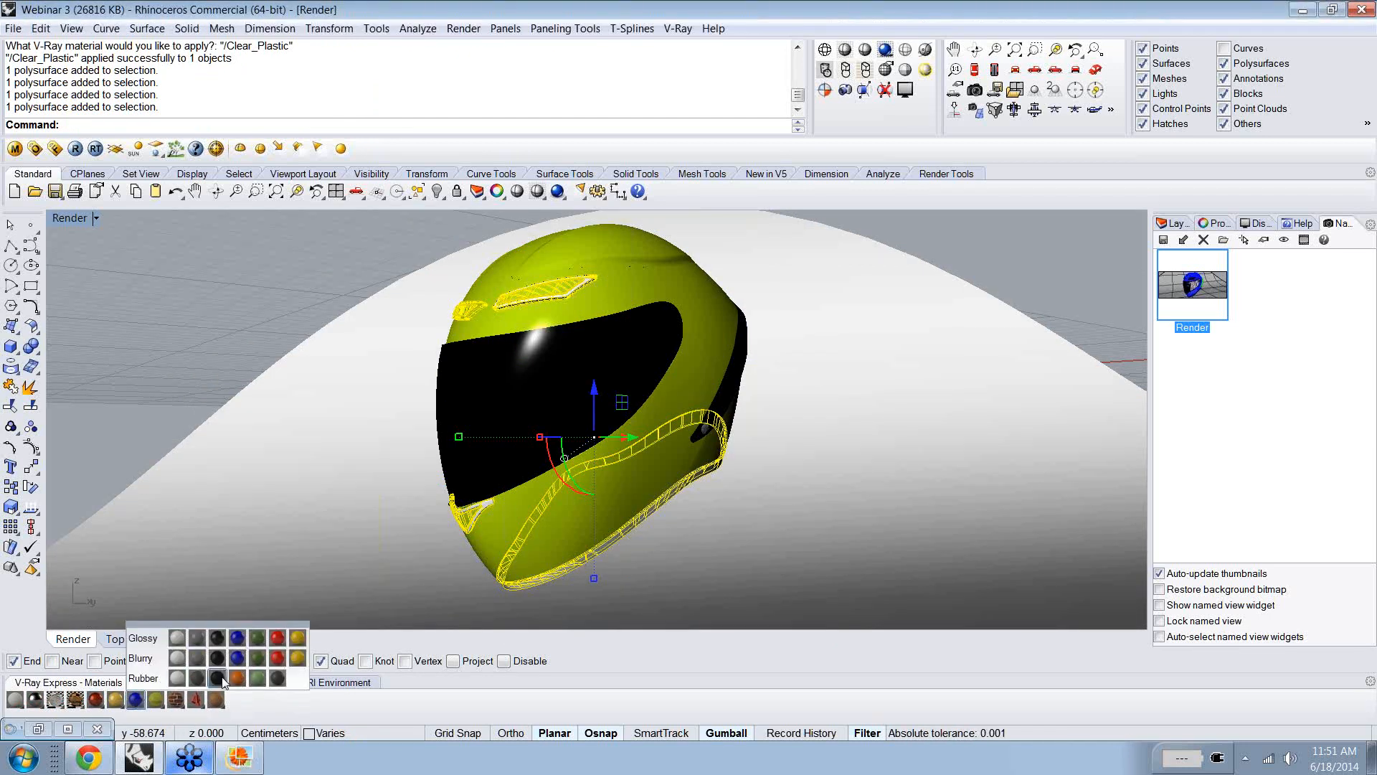
{"action": "left_click", "coordinate": [224, 680]}
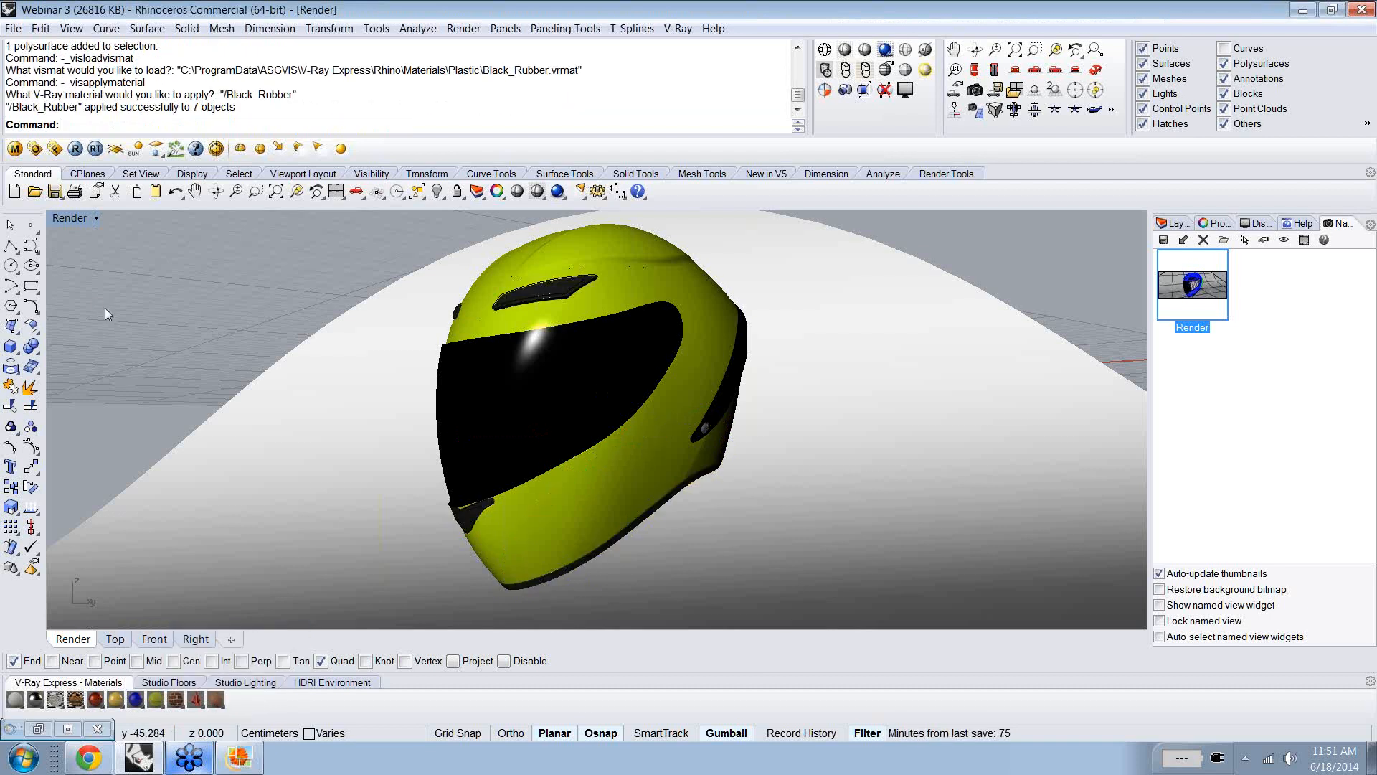
{"action": "right_click_drag", "start_coordinate": [121, 319], "coordinate": [161, 344]}
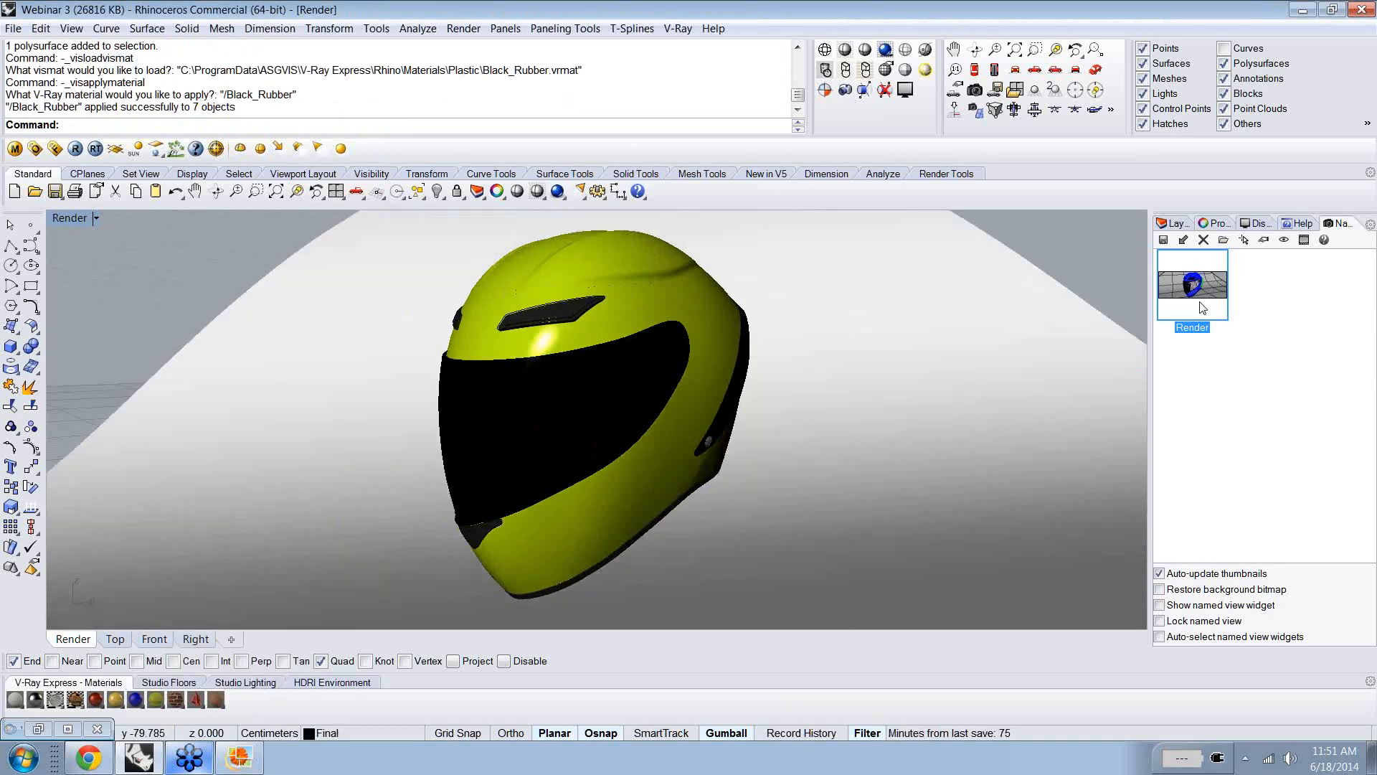
{"action": "double_click", "coordinate": [1197, 301]}
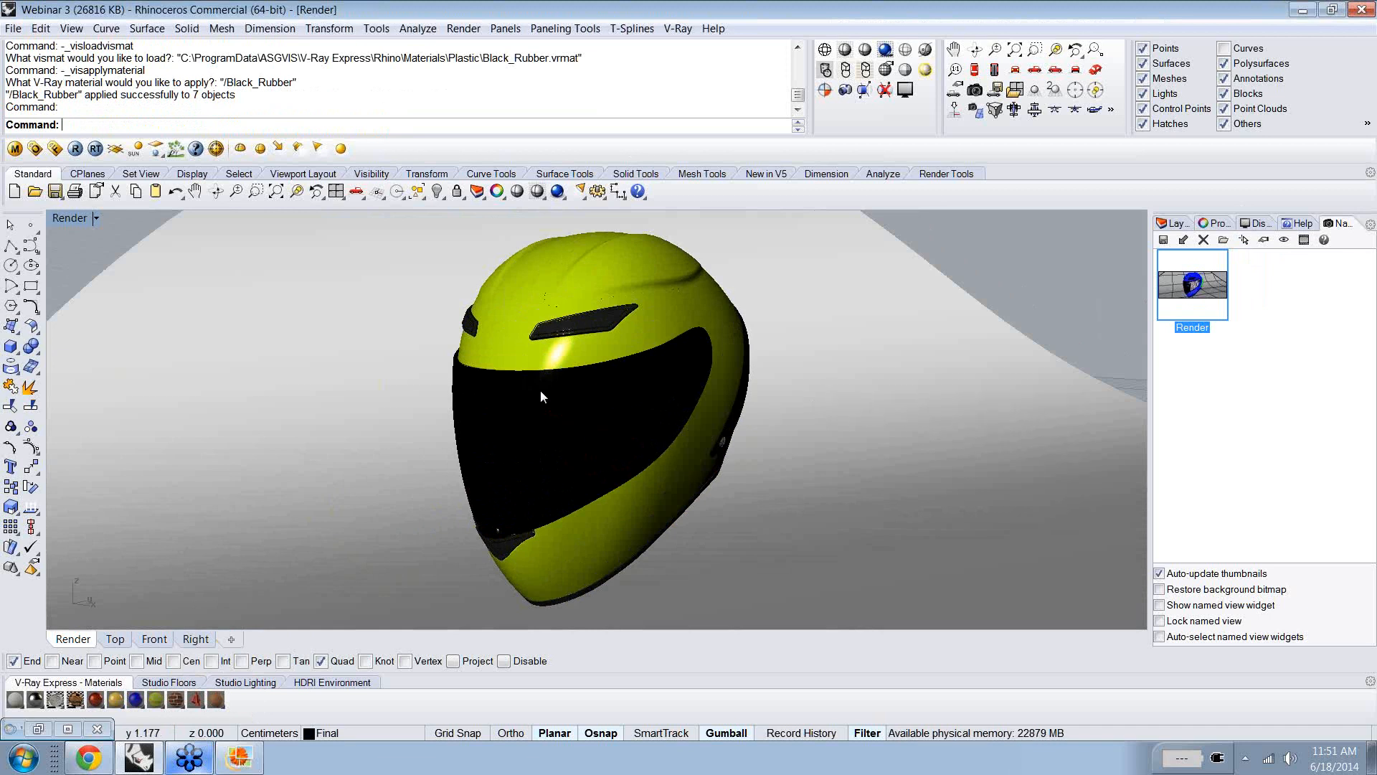
- Review the distributed rendering, output size, and interior quality presets in the V-Ray option editor, and close it without changing anything
{"action": "left_click", "coordinate": [34, 149]}
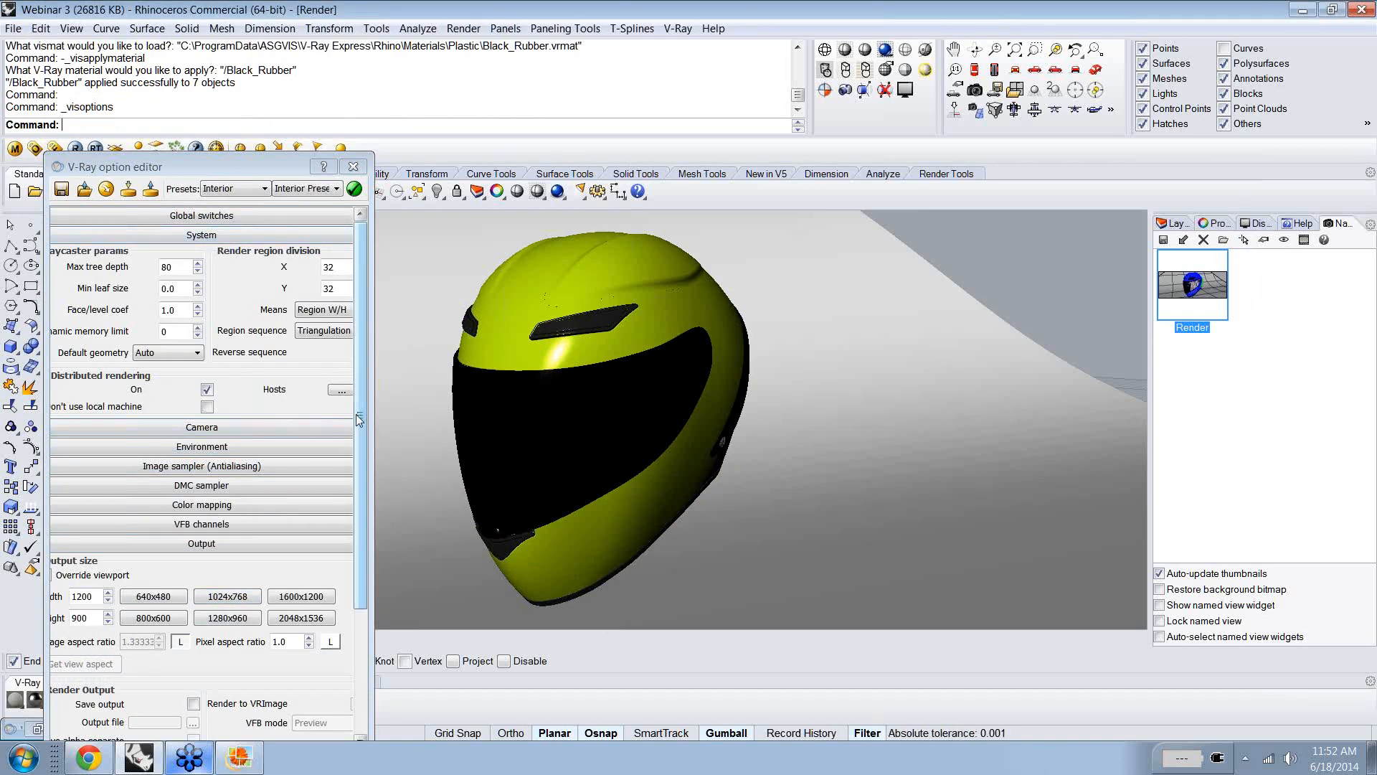
{"action": "scroll", "coordinate": [217, 483], "scroll_direction": "down", "scroll_amount": 2}
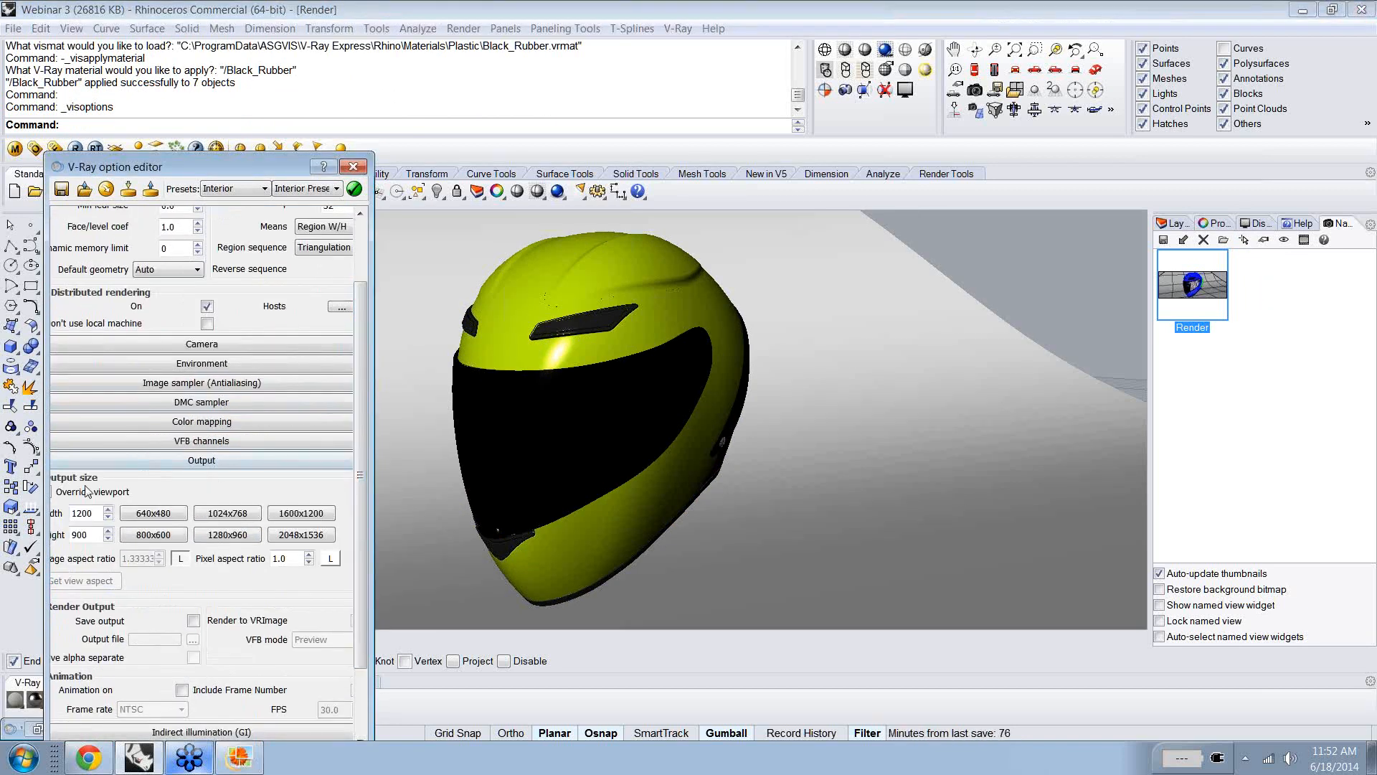
{"action": "left_click", "coordinate": [198, 460]}
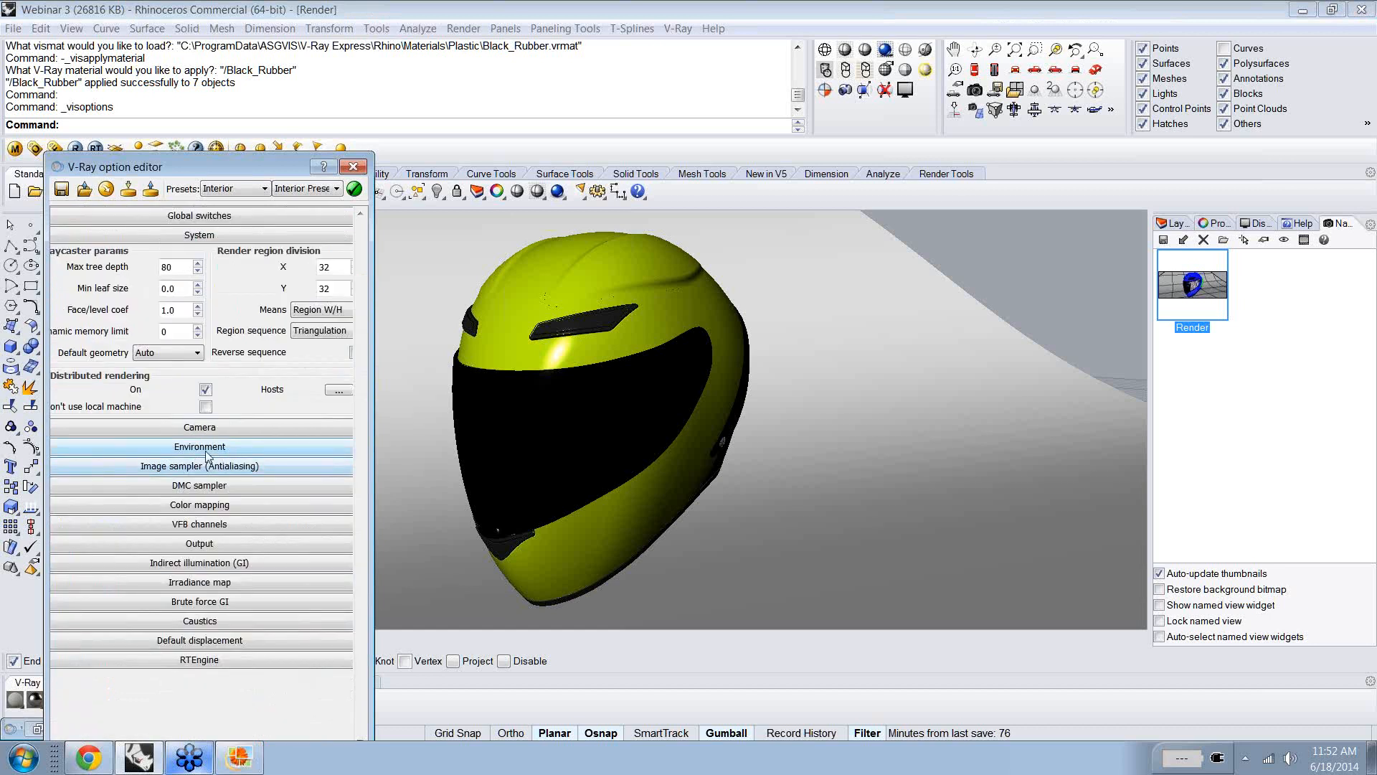
{"action": "left_click", "coordinate": [206, 547]}
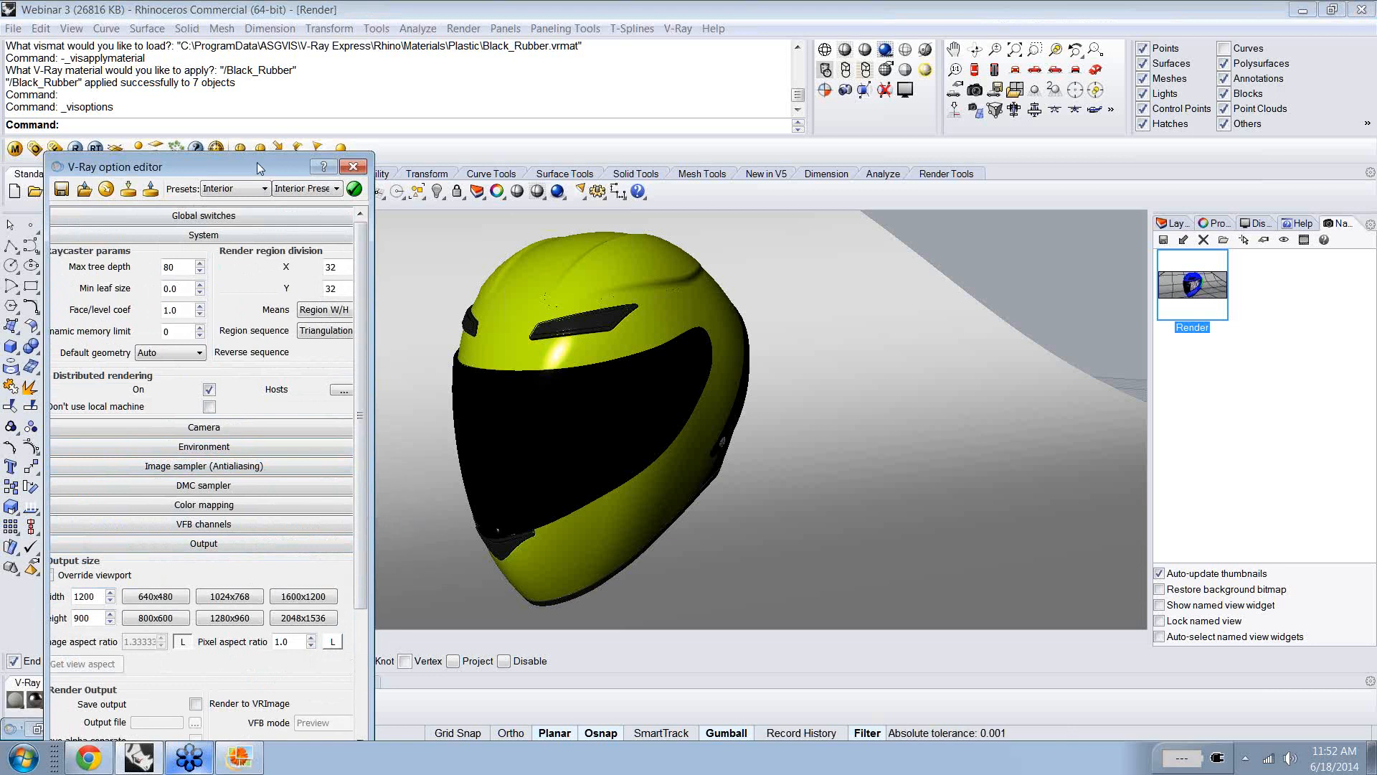
{"action": "left_click_drag", "start_coordinate": [257, 162], "coordinate": [348, 115]}
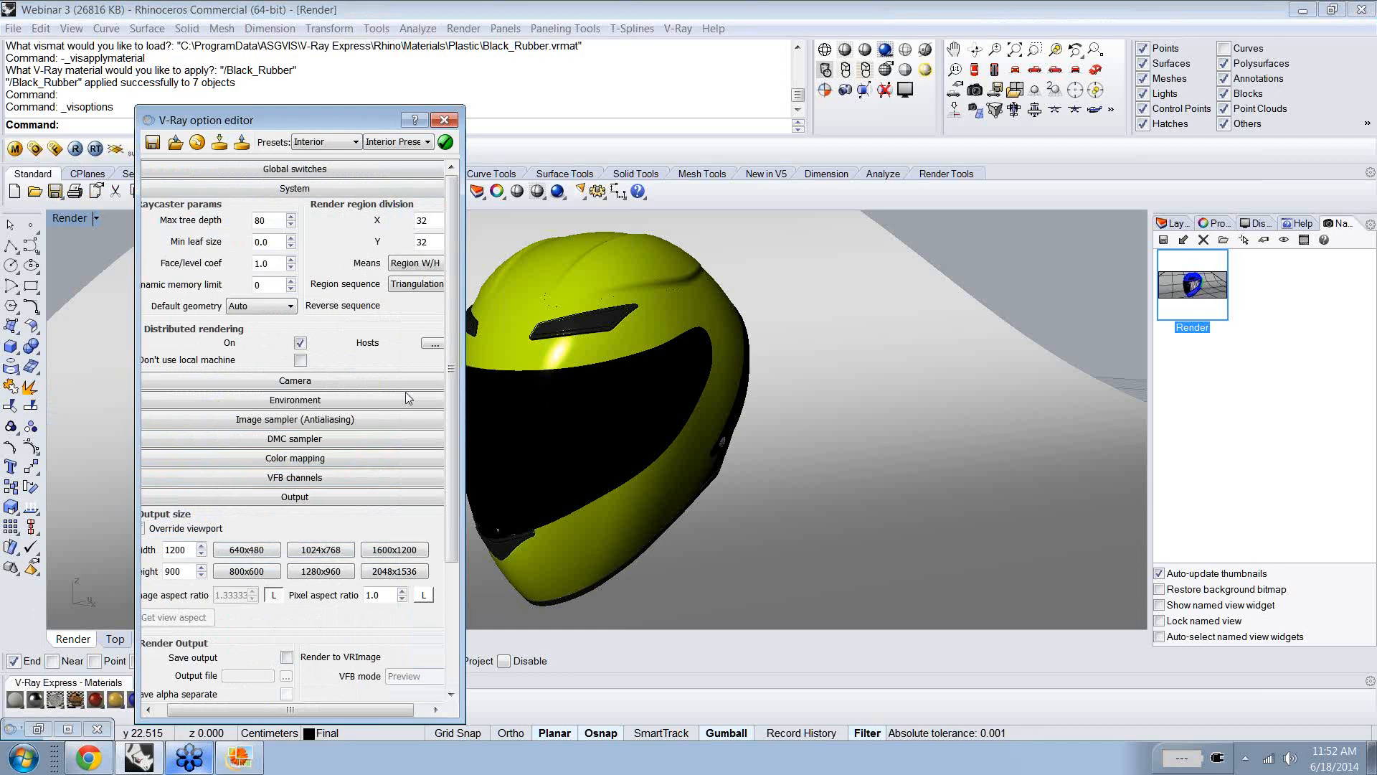
{"action": "left_click", "coordinate": [299, 497]}
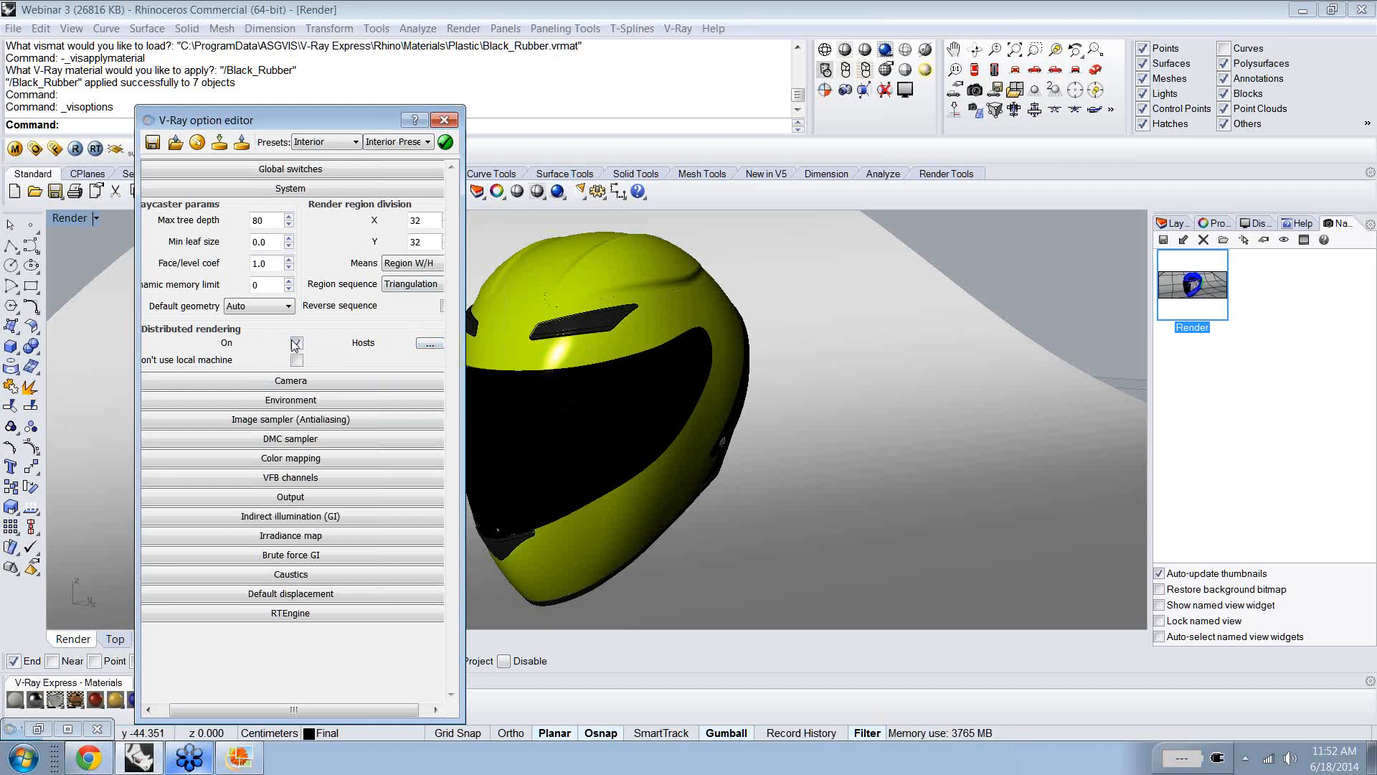
{"action": "left_click", "coordinate": [312, 191]}
{"action": "left_click", "coordinate": [387, 143]}
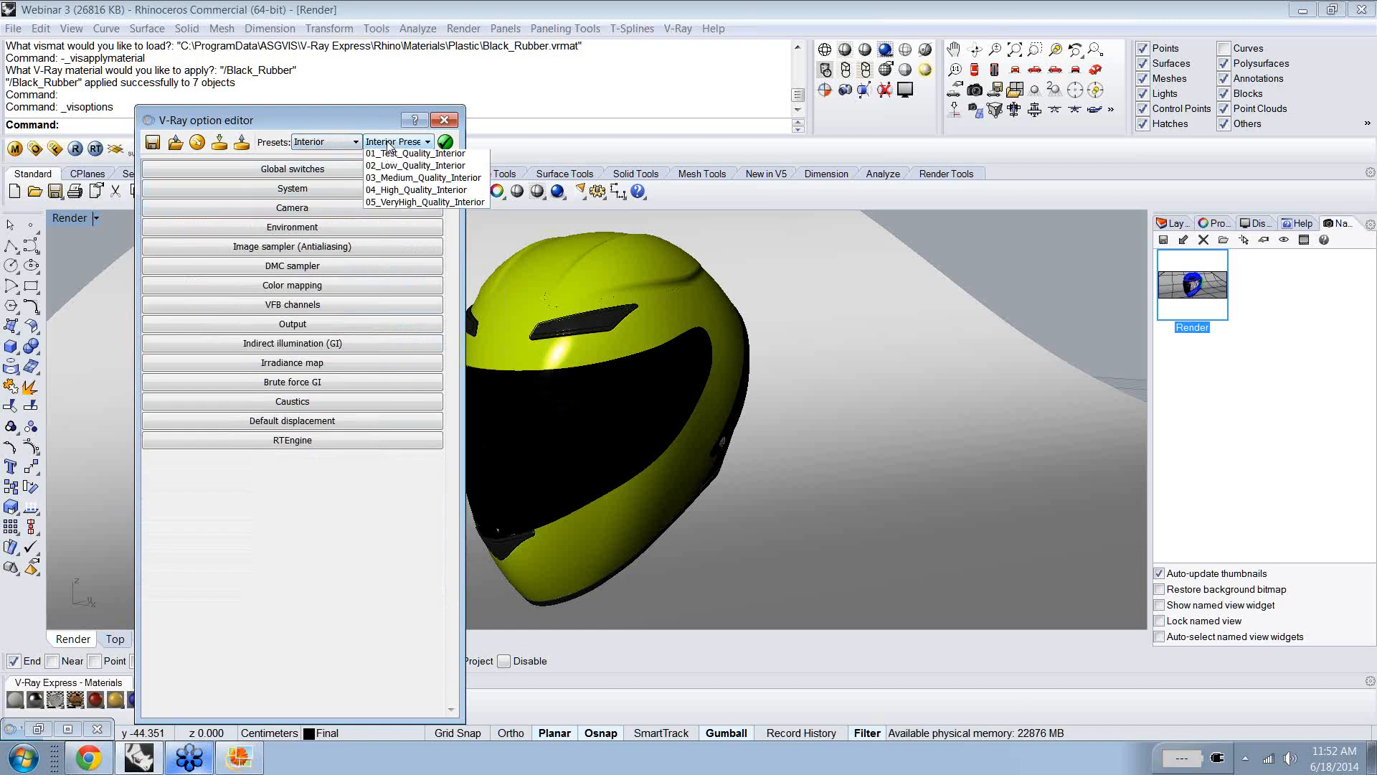
{"action": "left_click", "coordinate": [387, 143]}
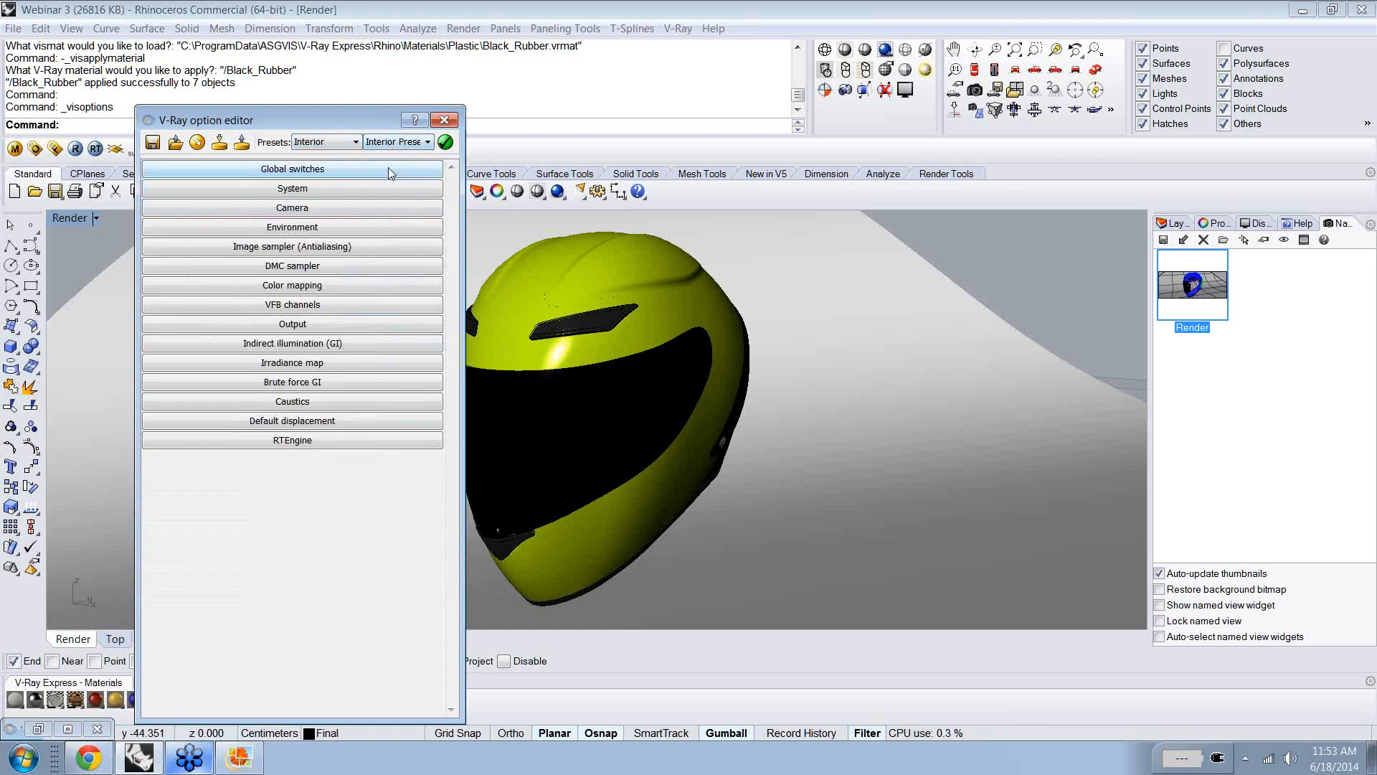
{"action": "left_click", "coordinate": [444, 121]}
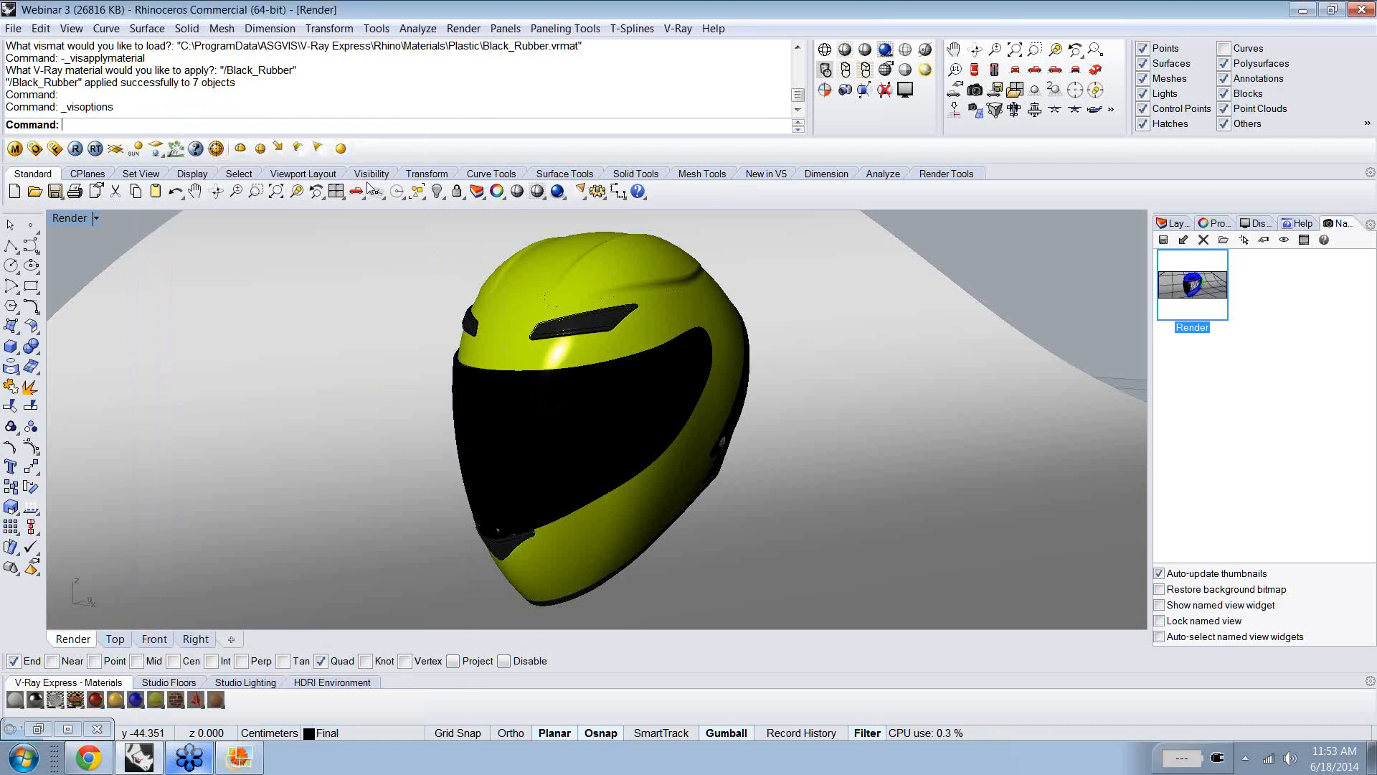
- Start a V-Ray render of the helmet, inspect it in the frame buffer, and close the frame buffer and progress window
{"action": "left_click", "coordinate": [75, 149]}
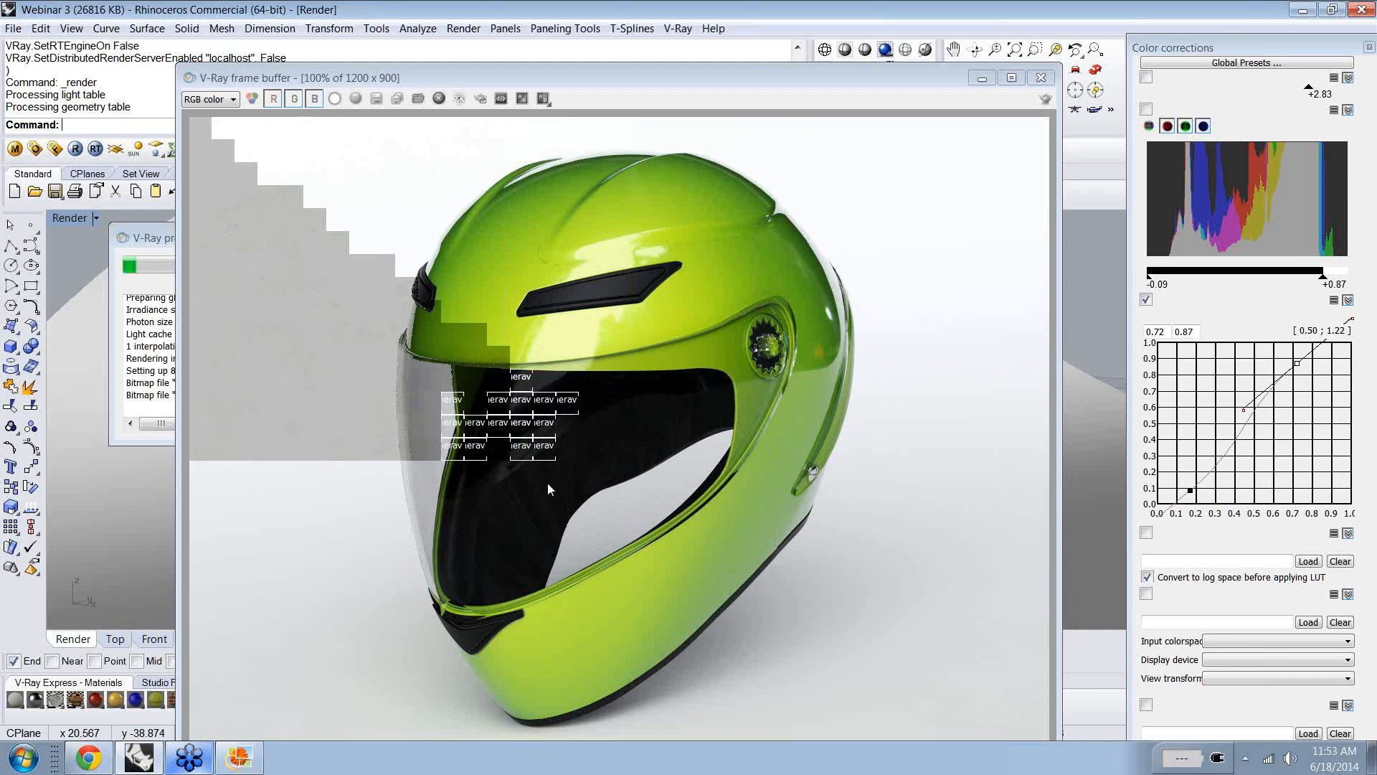
{"action": "left_click", "coordinate": [1041, 78]}
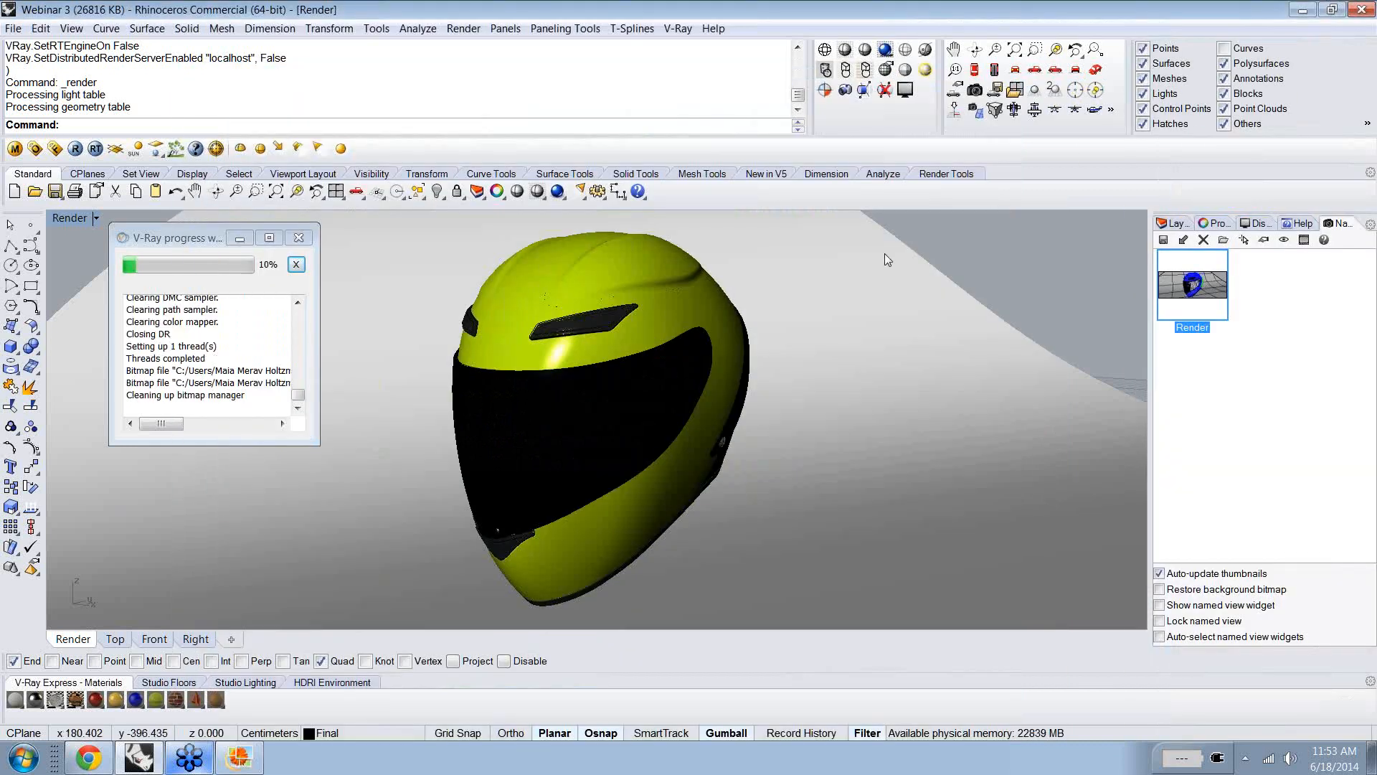
{"action": "right_click_drag", "start_coordinate": [930, 331], "coordinate": [924, 359]}
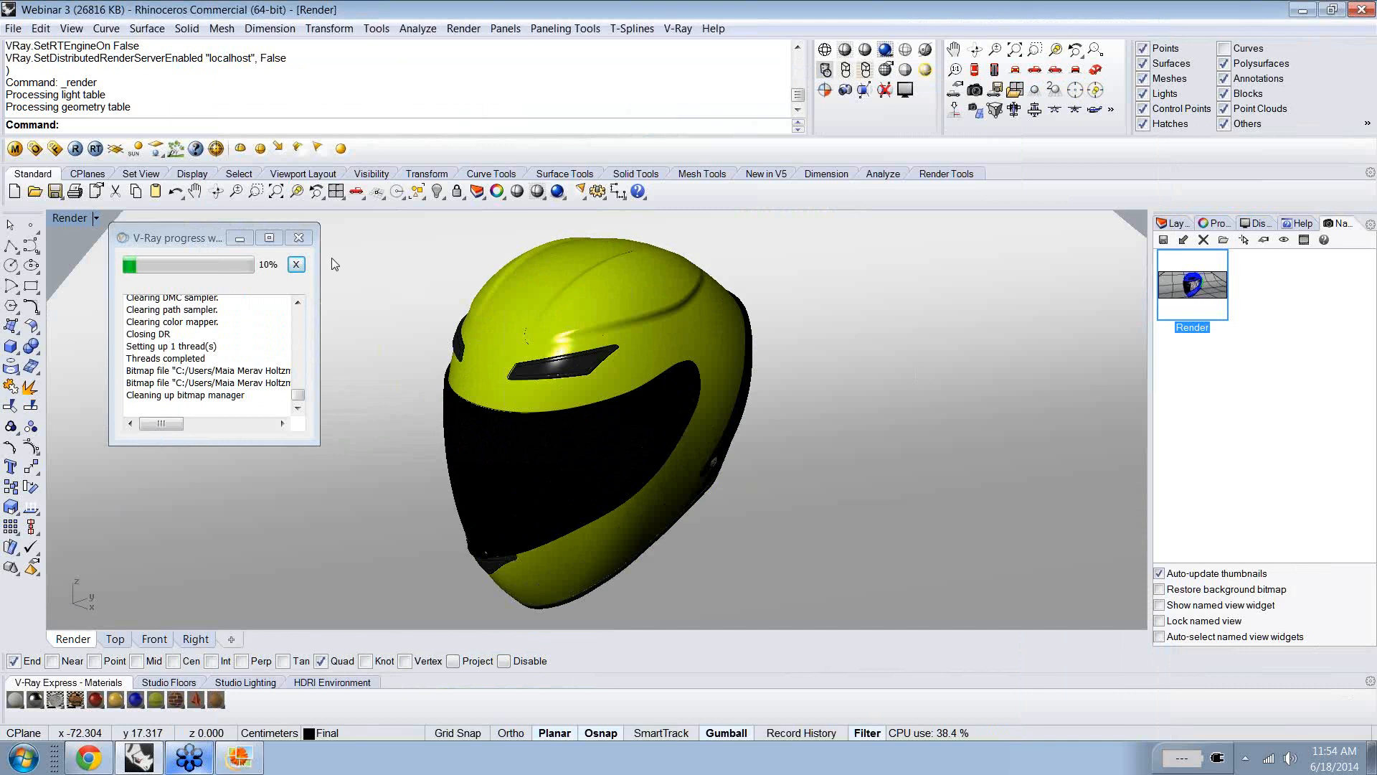
{"action": "left_click", "coordinate": [299, 238]}
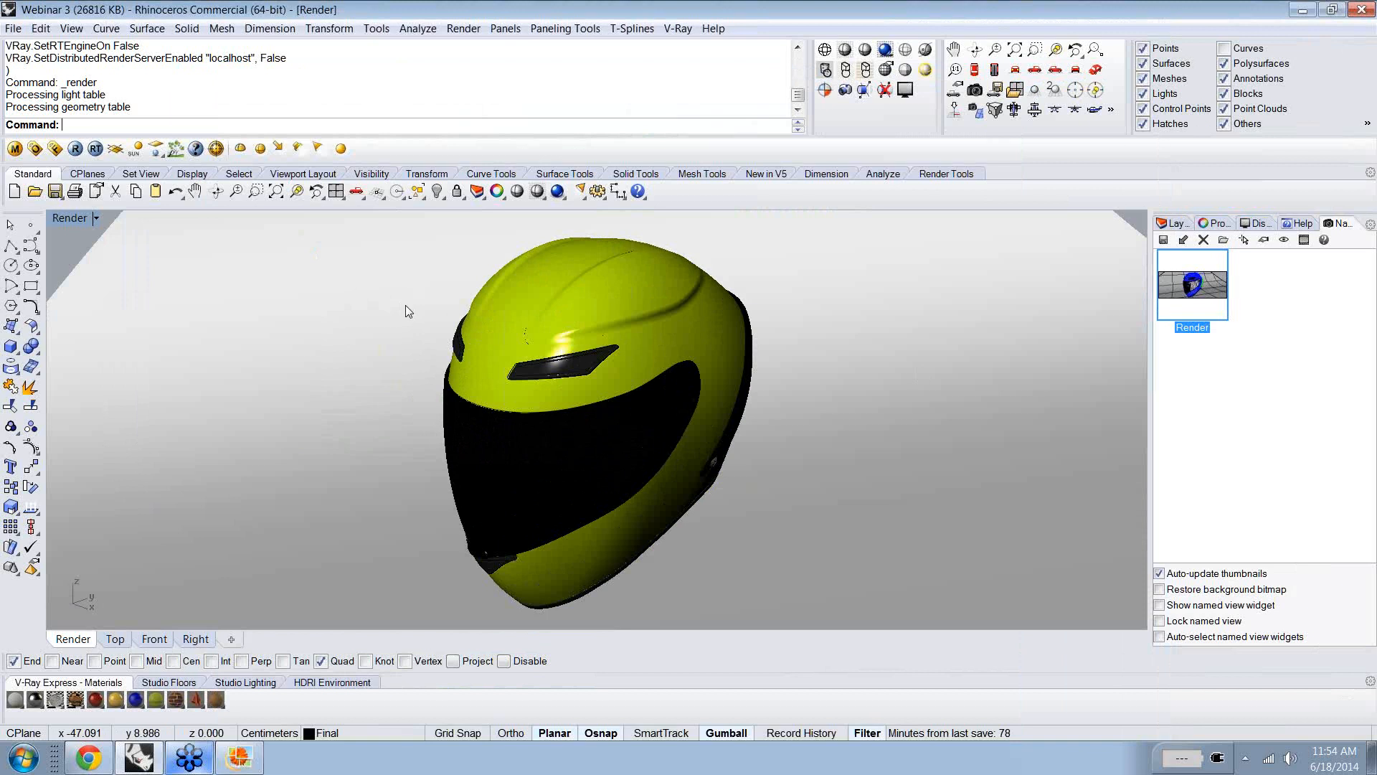
{"action": "left_click", "coordinate": [556, 383]}
{"action": "left_click", "coordinate": [853, 480]}
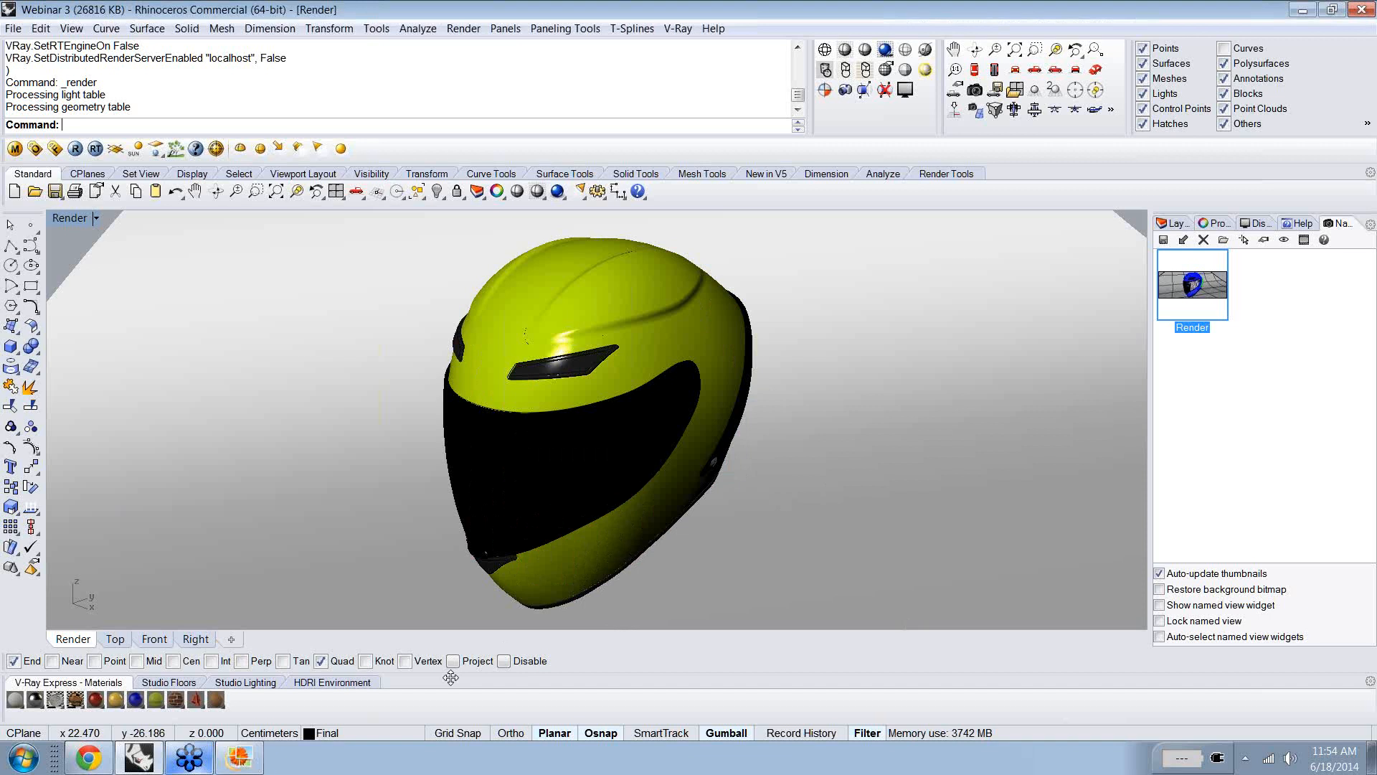
- View the Final helmet image in Windows Live Photo Gallery, then return to Rhinoceros and import the Sea Rocks 2 HDRI environment
{"action": "left_click", "coordinate": [239, 757]}
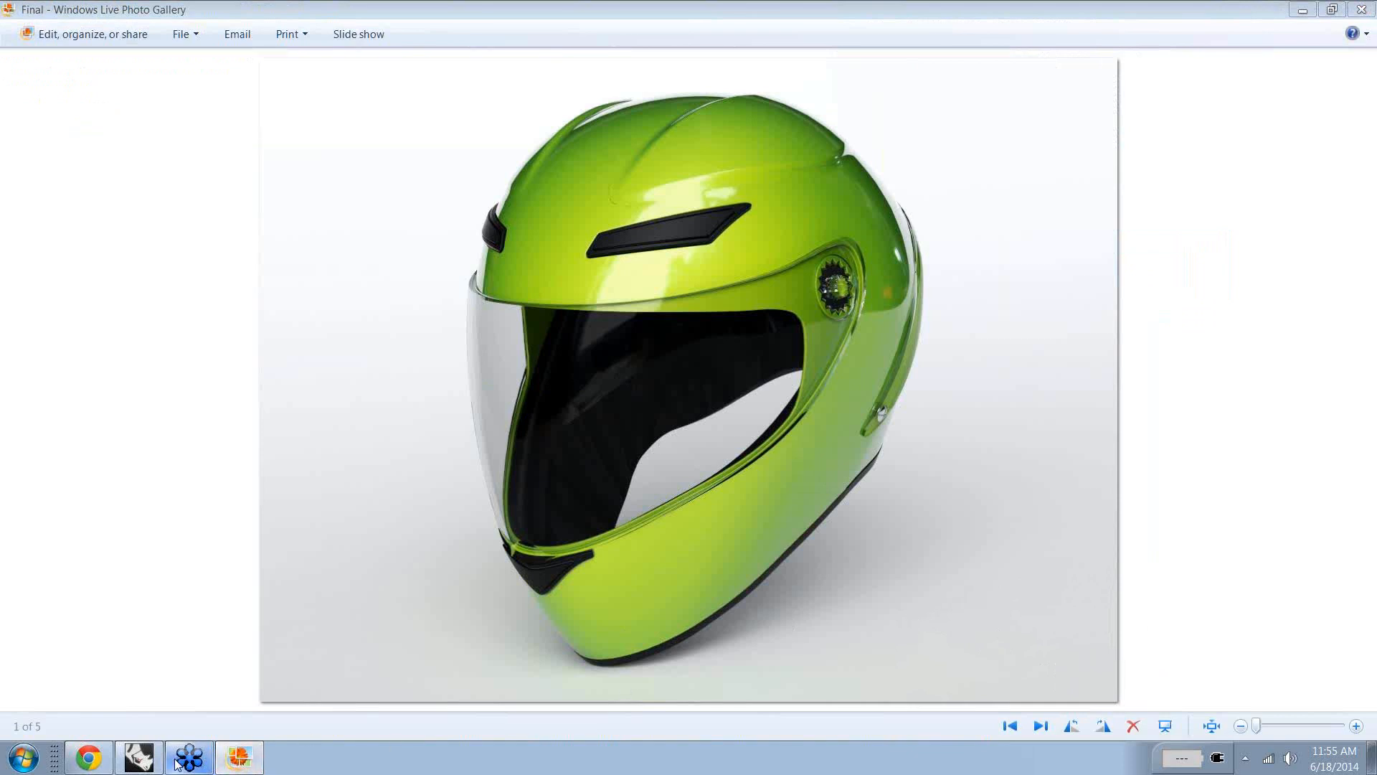
{"action": "left_click", "coordinate": [137, 759]}
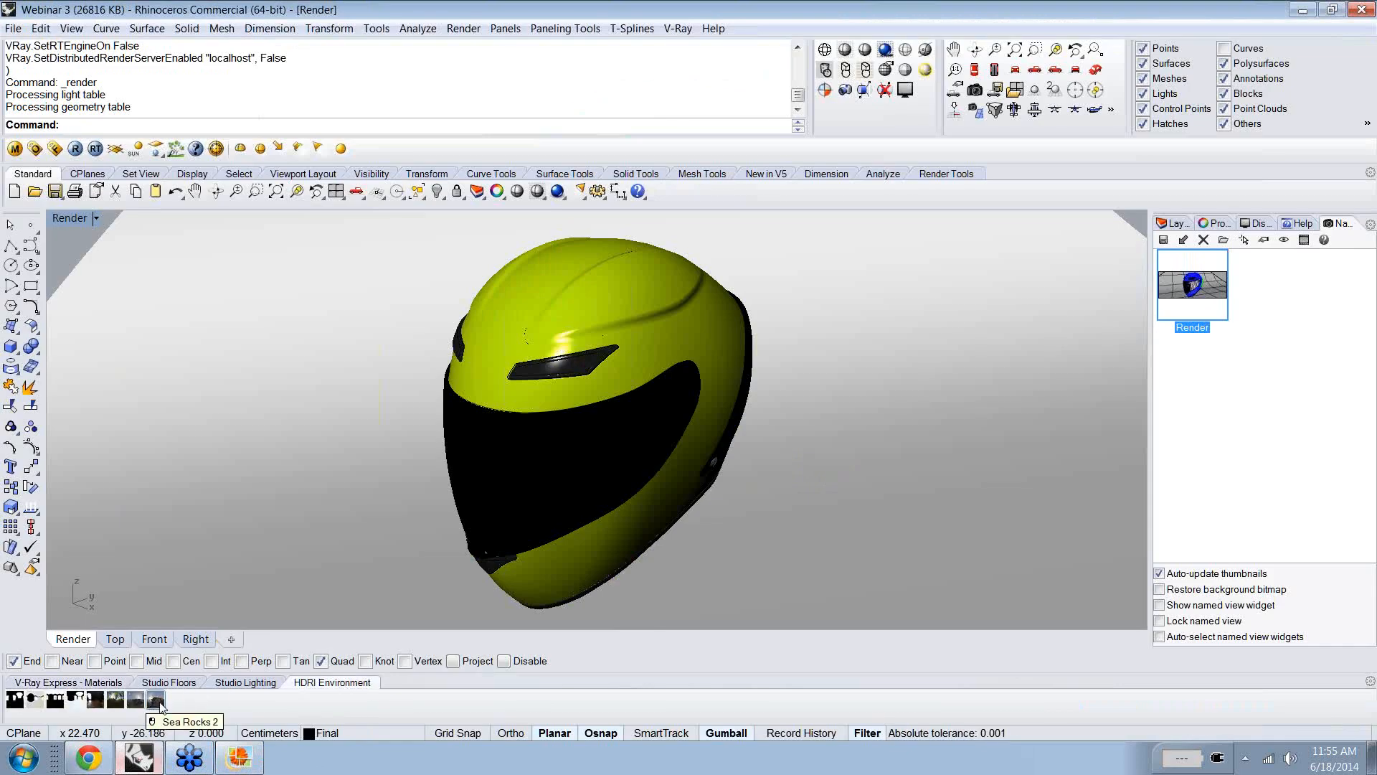
{"action": "left_click", "coordinate": [157, 701]}
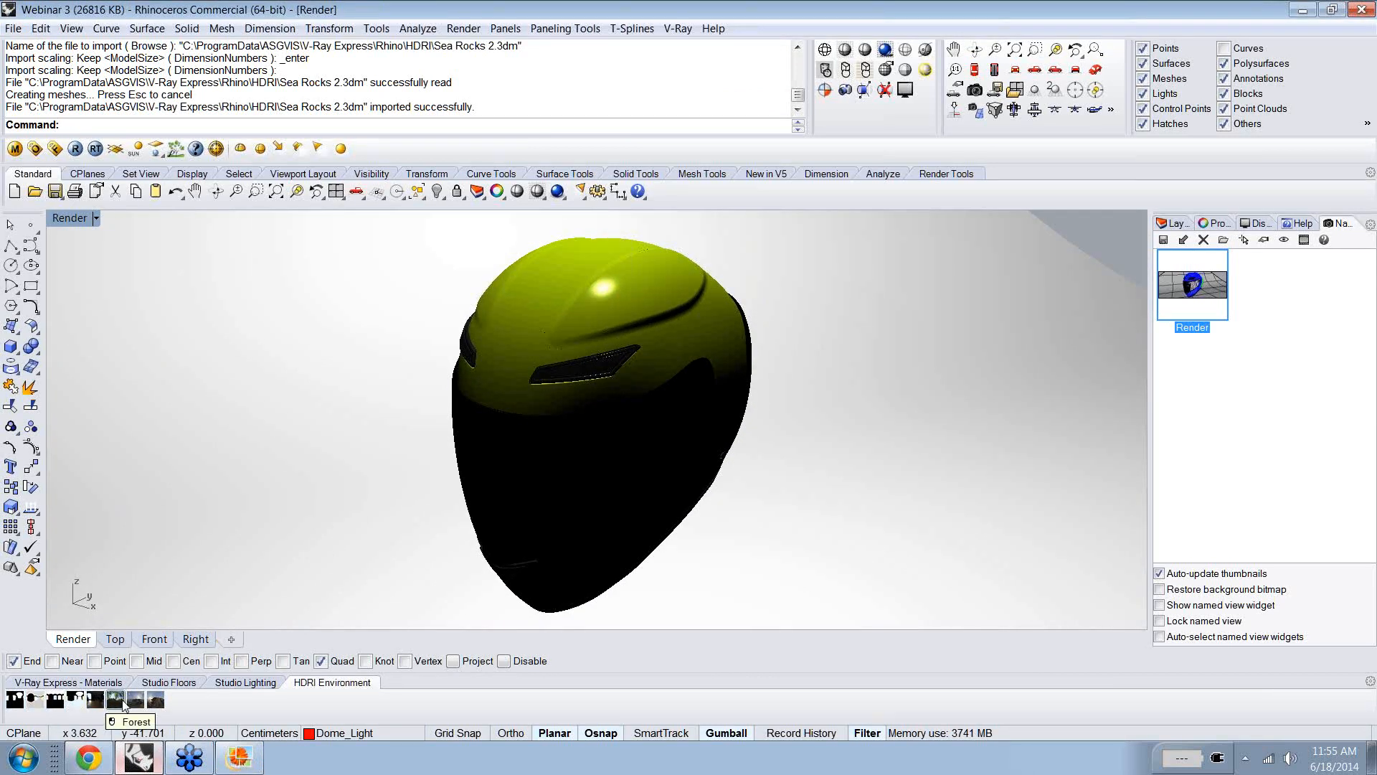
- View the Final helmet image, return to Rhinoceros, and review the toolbars in the V-Ray_Express and VRay Express_tb files without changing the layout
{"action": "left_click", "coordinate": [254, 766]}
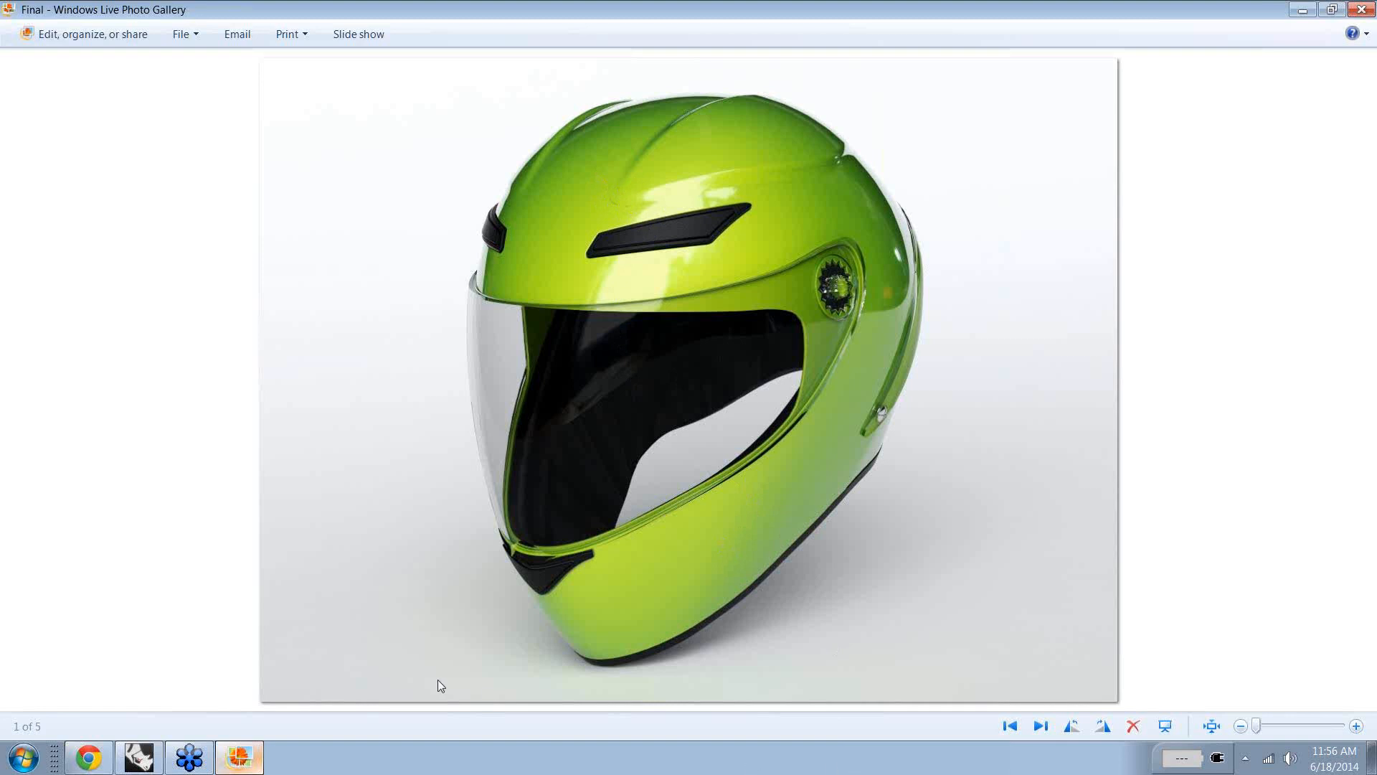
{"action": "left_click", "coordinate": [138, 758]}
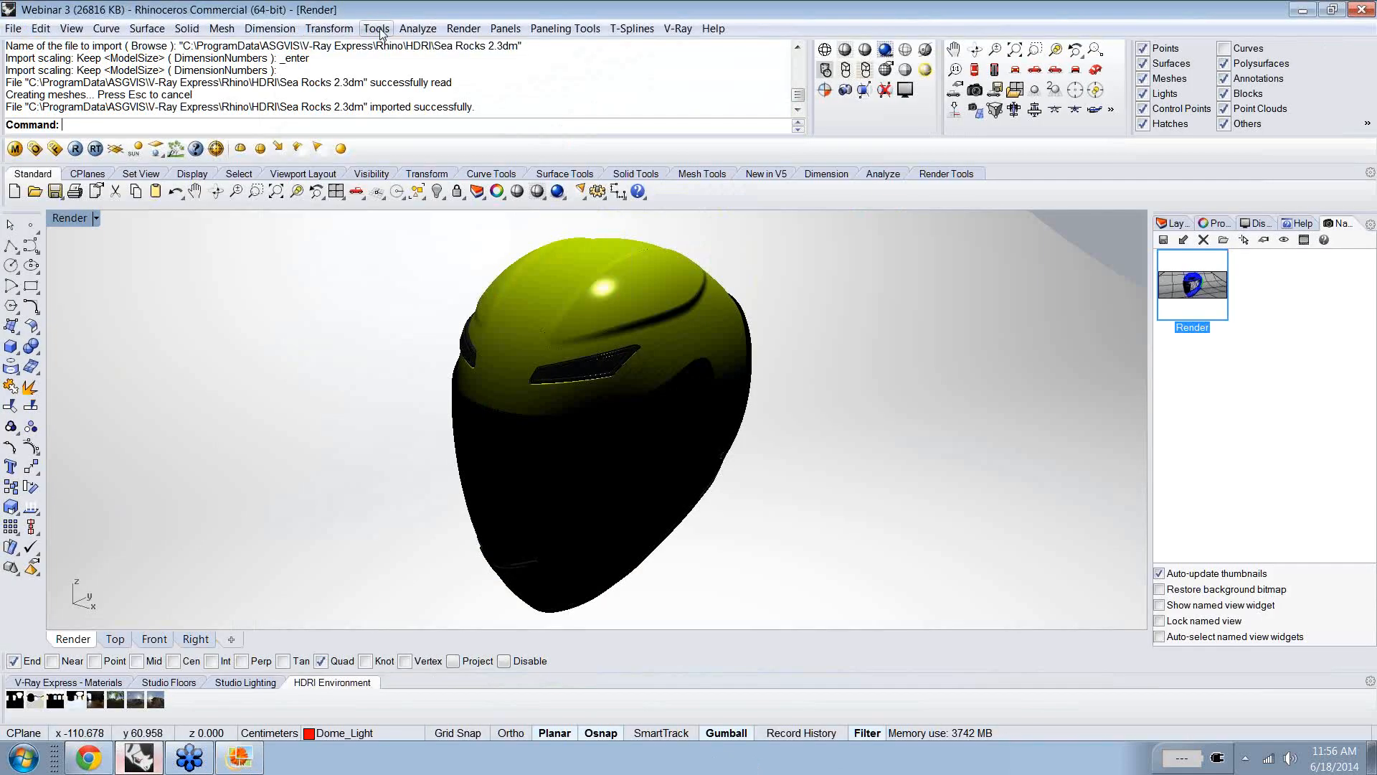
{"action": "left_click", "coordinate": [376, 29]}
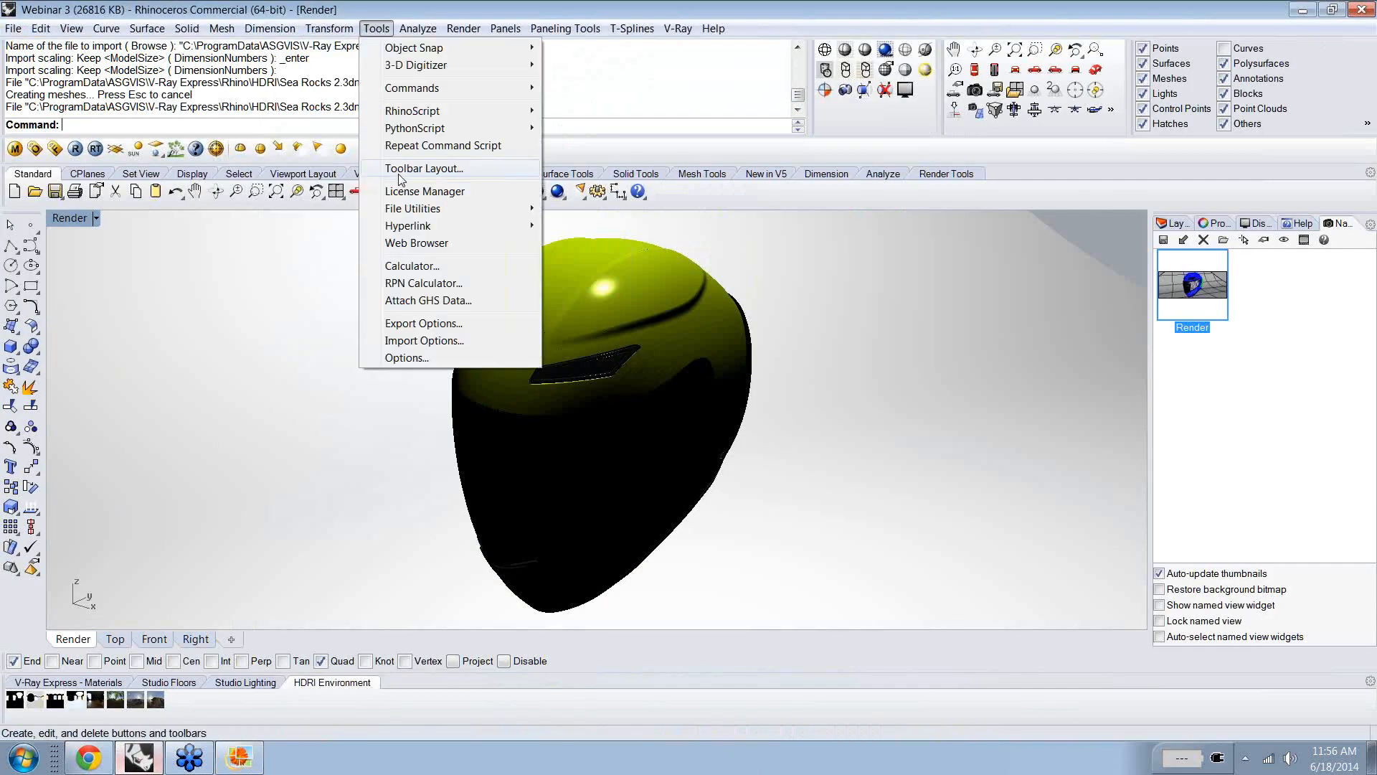
{"action": "left_click", "coordinate": [396, 167]}
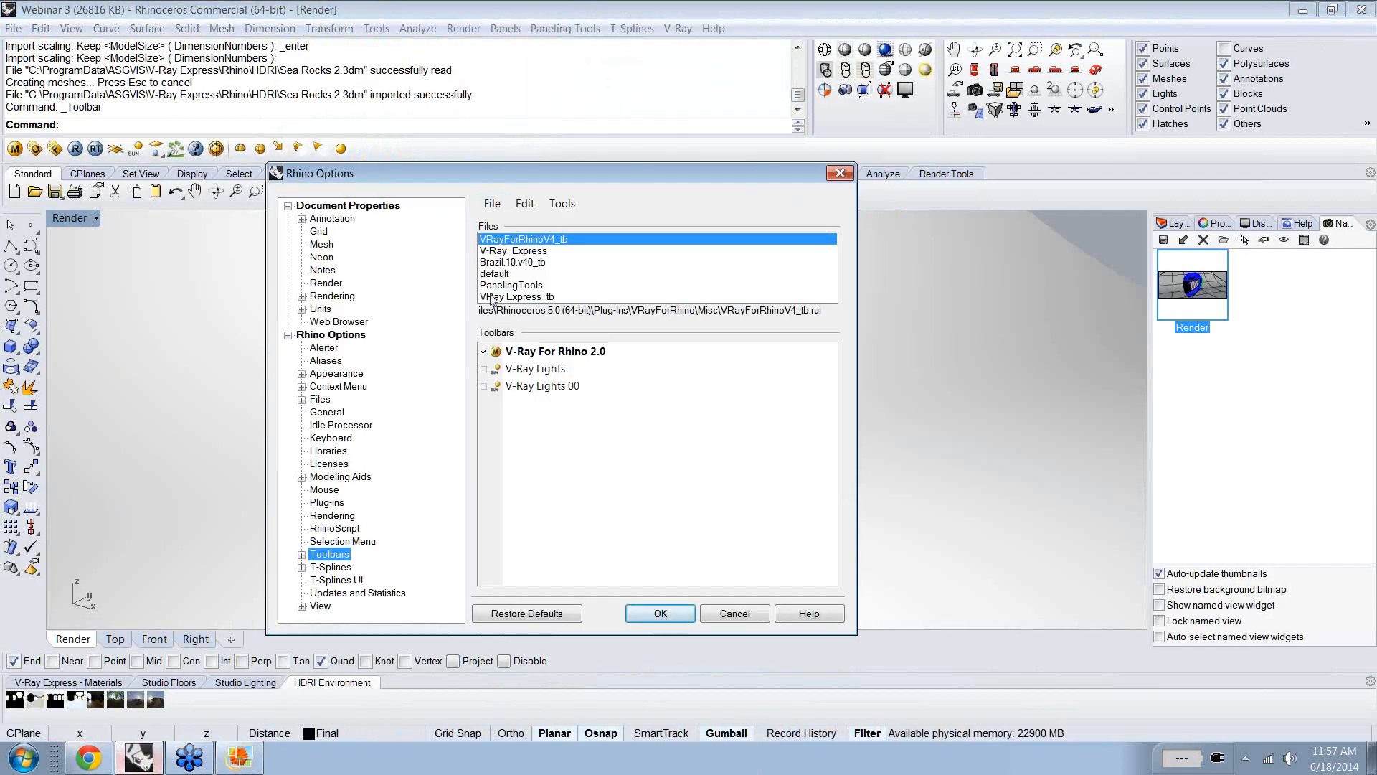
{"action": "left_click", "coordinate": [522, 252]}
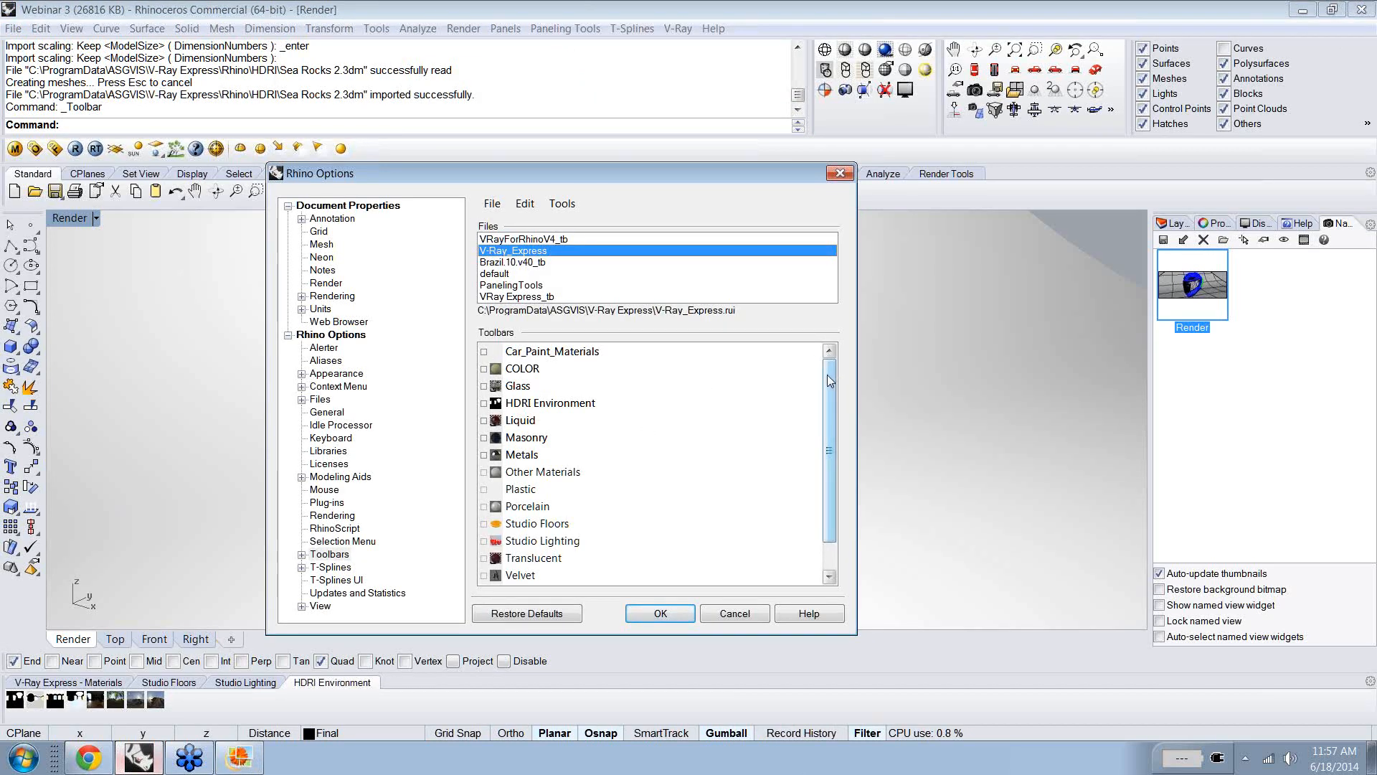
{"action": "left_click_drag", "start_coordinate": [829, 380], "coordinate": [825, 404]}
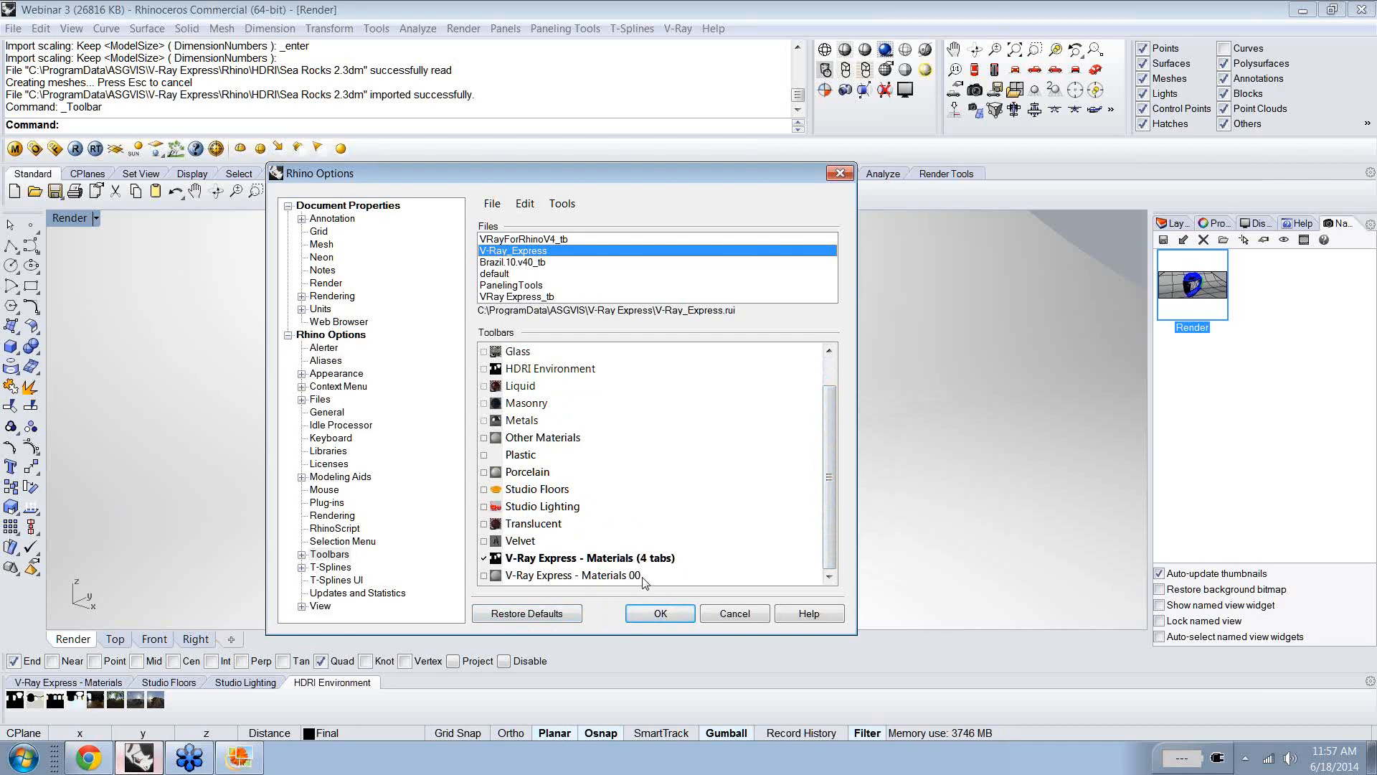
{"action": "left_click", "coordinate": [526, 297]}
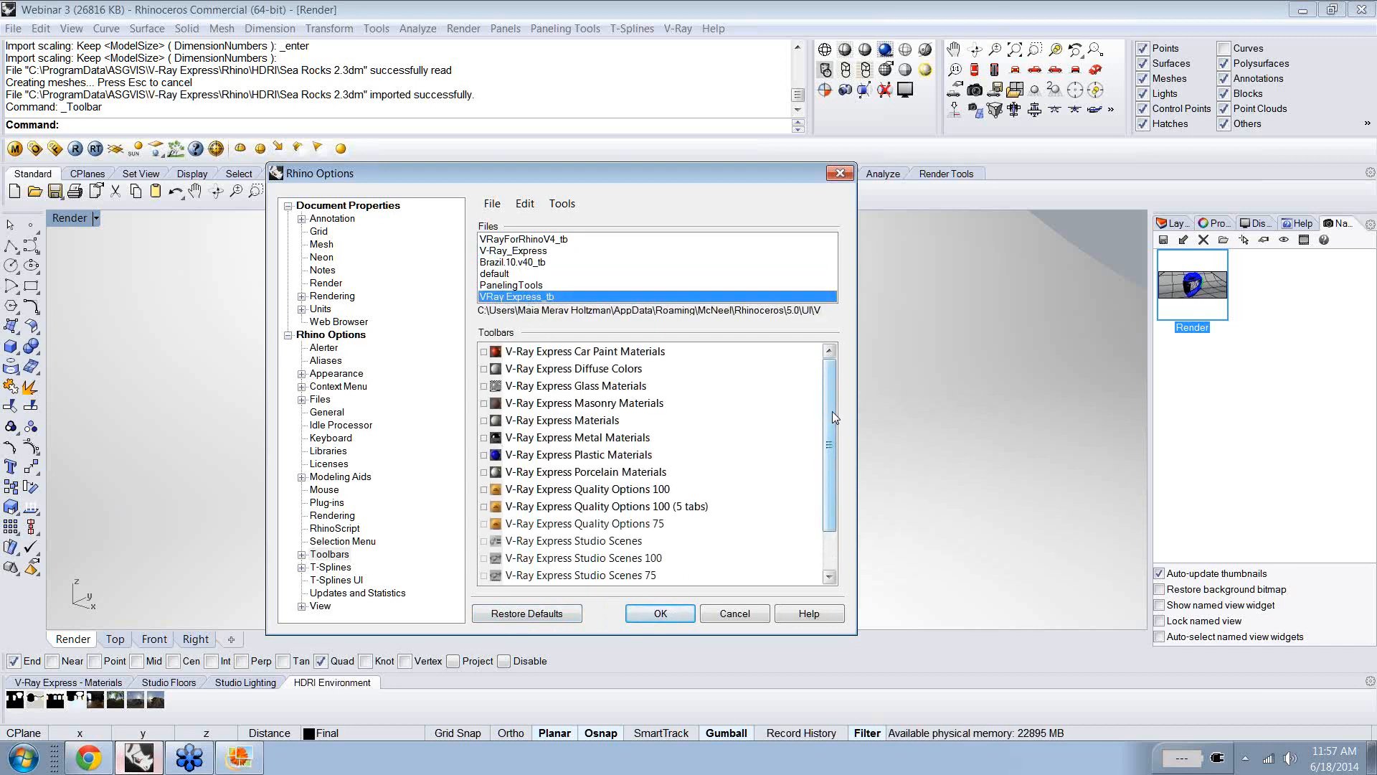
{"action": "scroll", "coordinate": [825, 416], "scroll_direction": "down", "scroll_amount": 1}
{"action": "scroll", "coordinate": [825, 417], "scroll_direction": "up", "scroll_amount": 1}
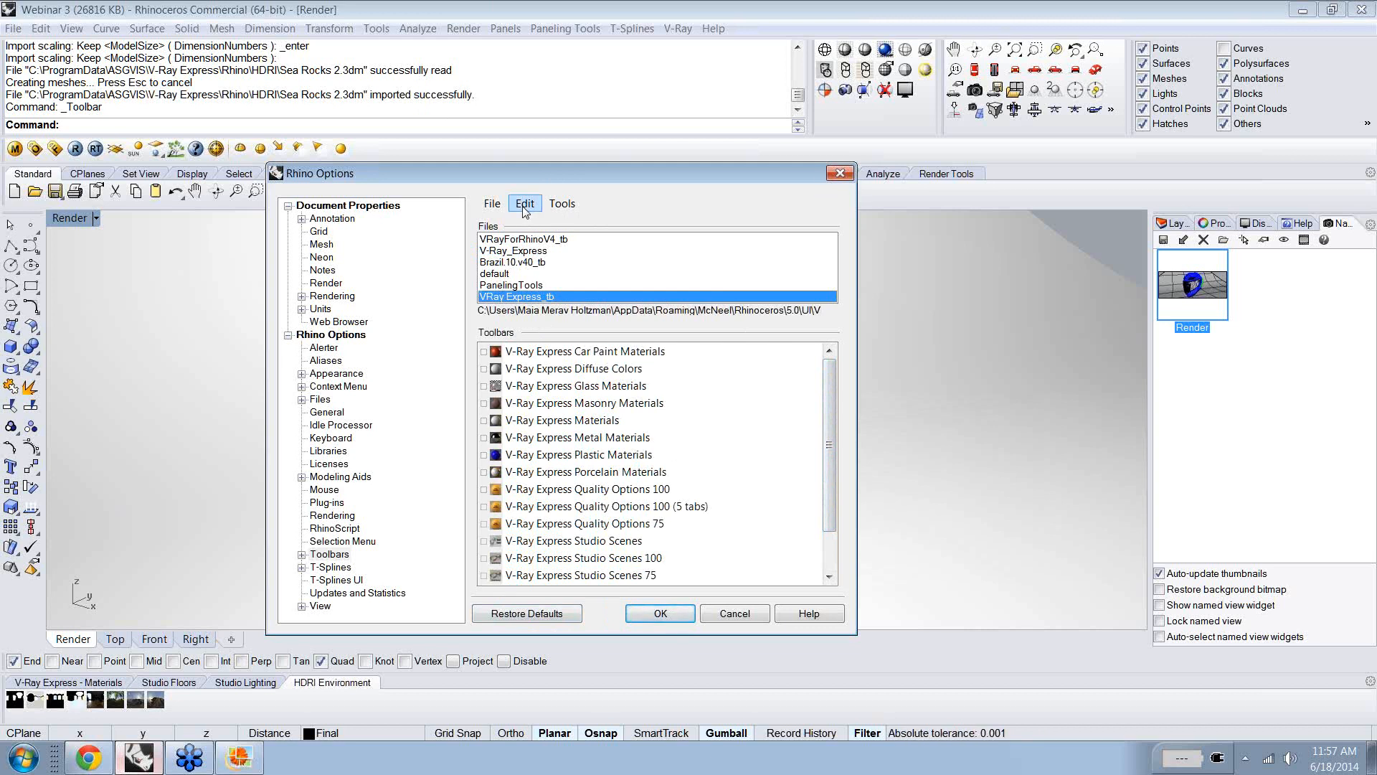
{"action": "left_click", "coordinate": [837, 177]}
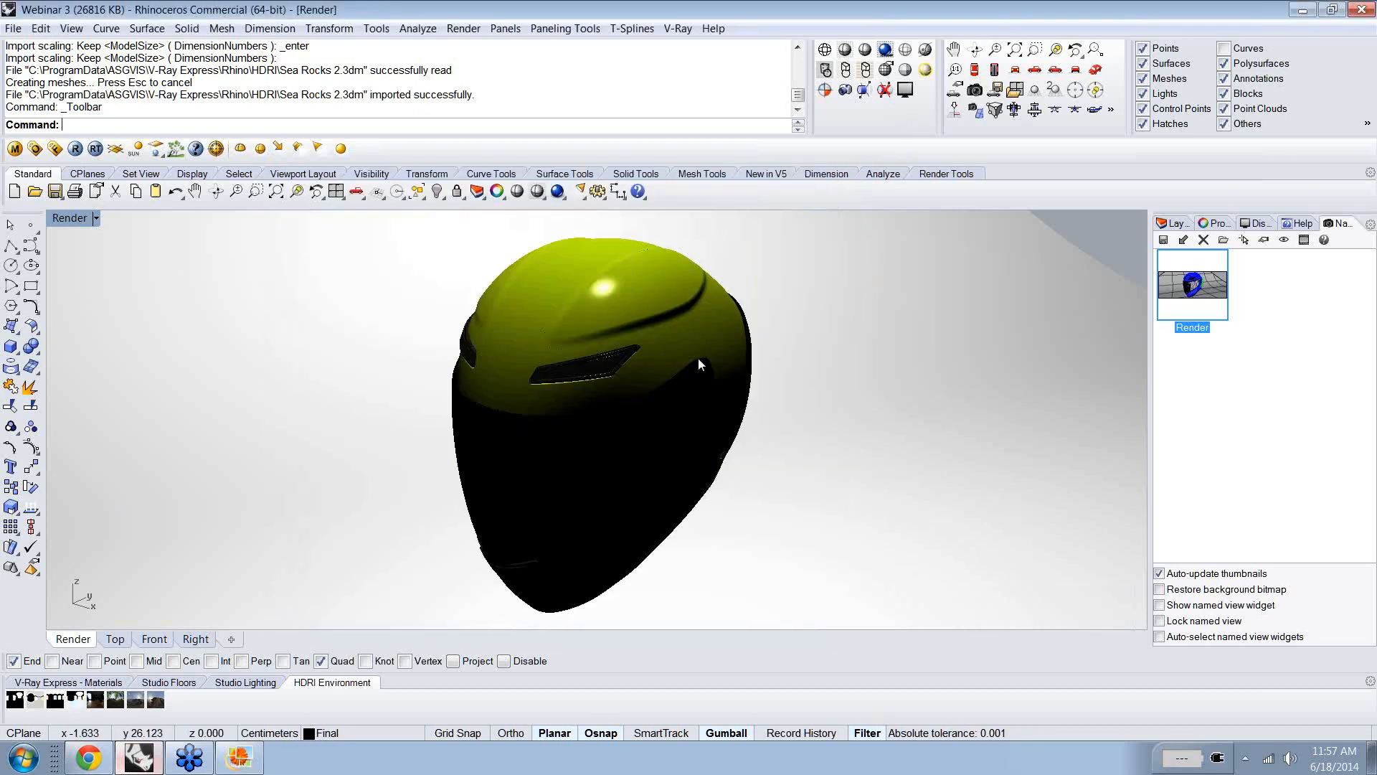
- View the Final image in Windows Live Photo Gallery and the Design Rhino website in Chrome, and switch back to Rhinoceros
{"action": "left_click", "coordinate": [241, 769]}
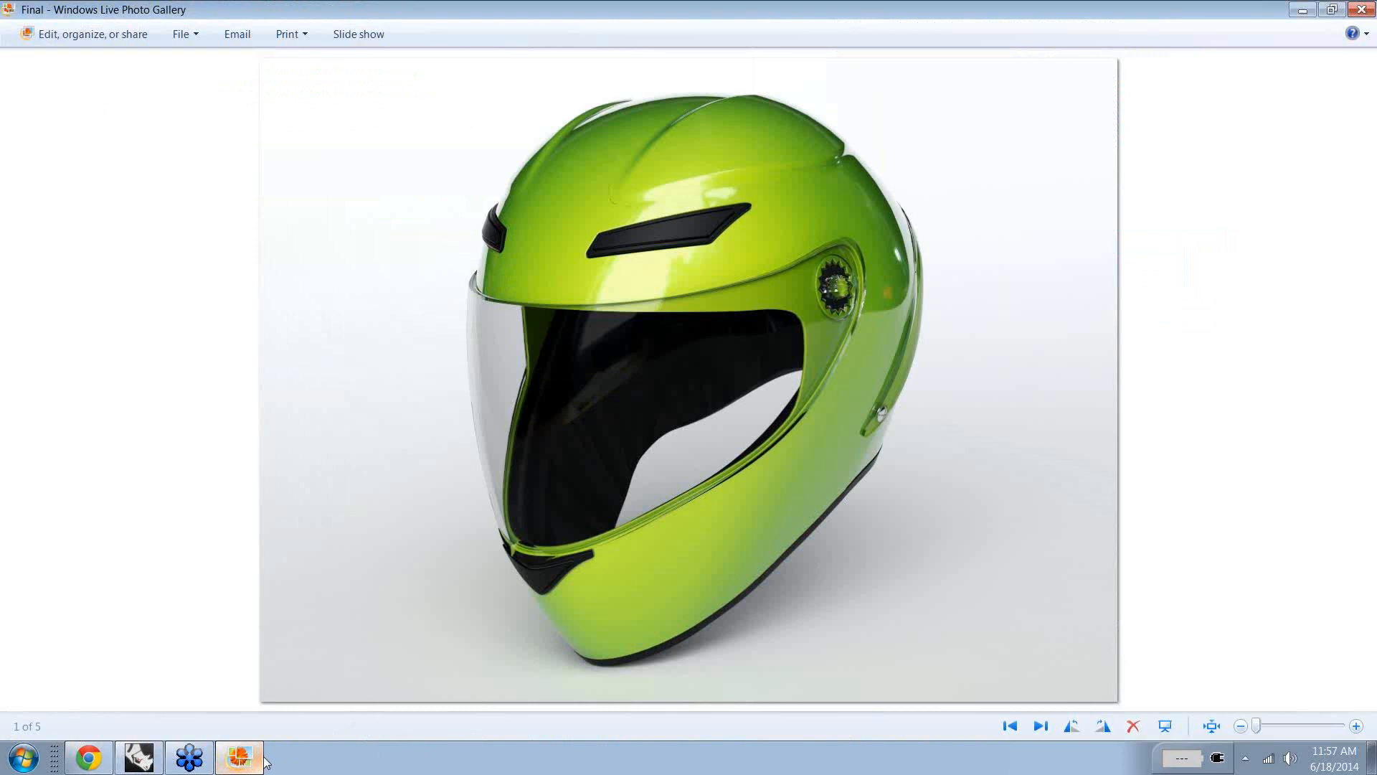
{"action": "left_click", "coordinate": [93, 767]}
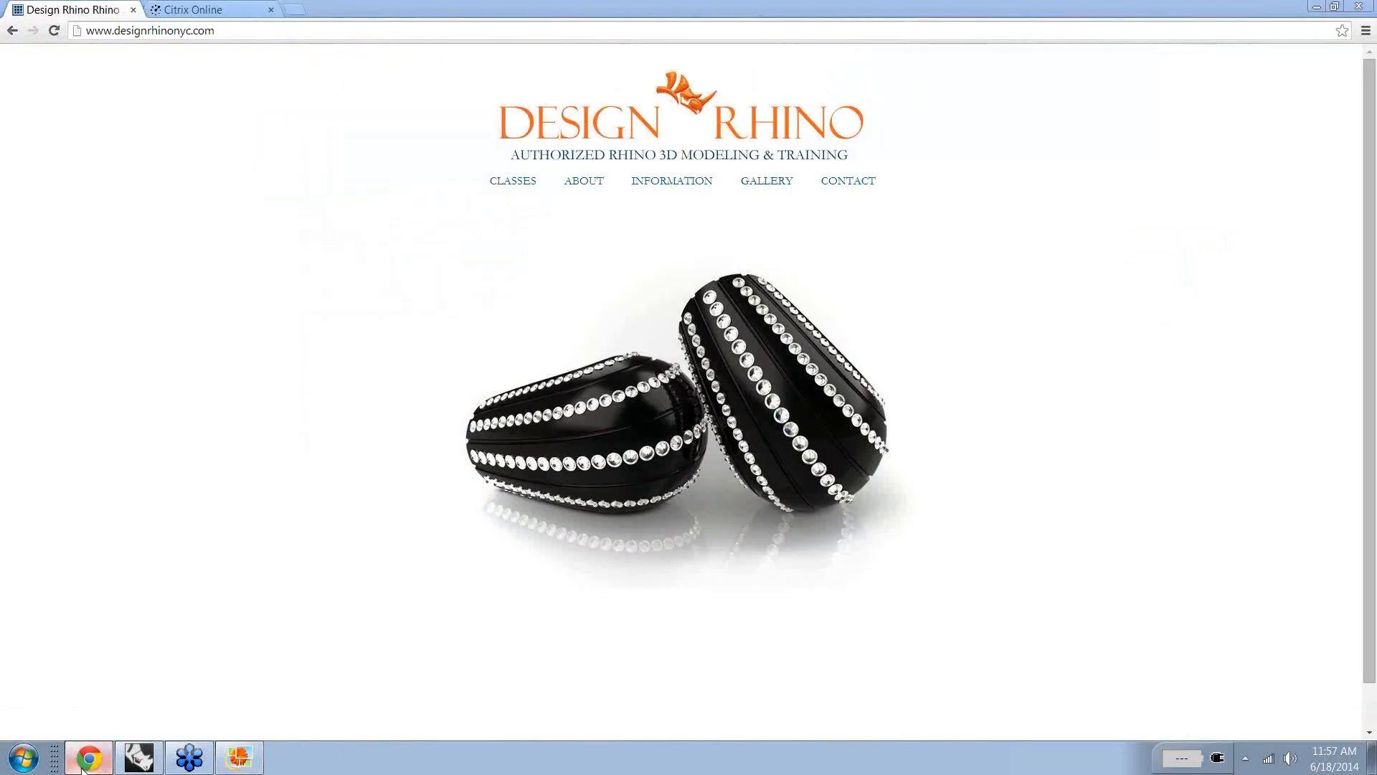
{"action": "left_click", "coordinate": [87, 766]}
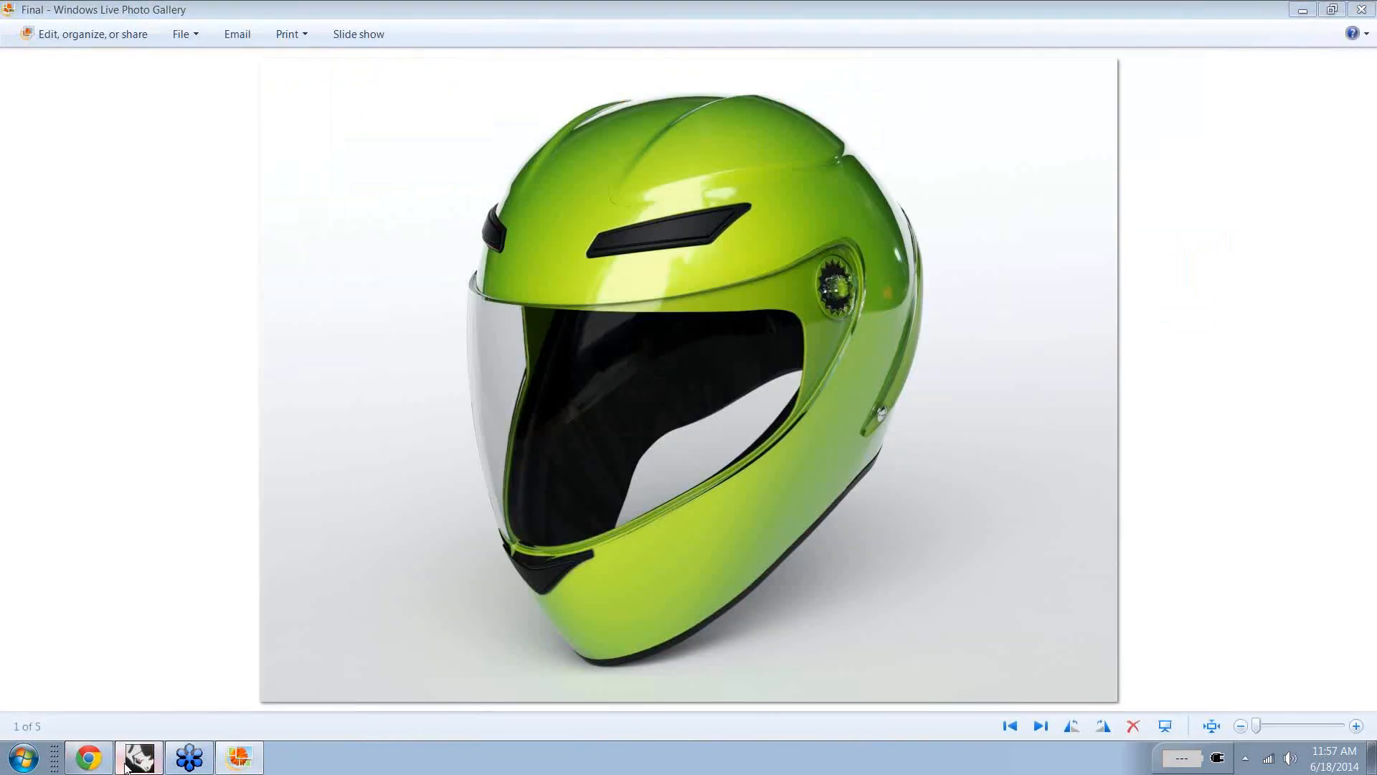
{"action": "left_click", "coordinate": [127, 765]}
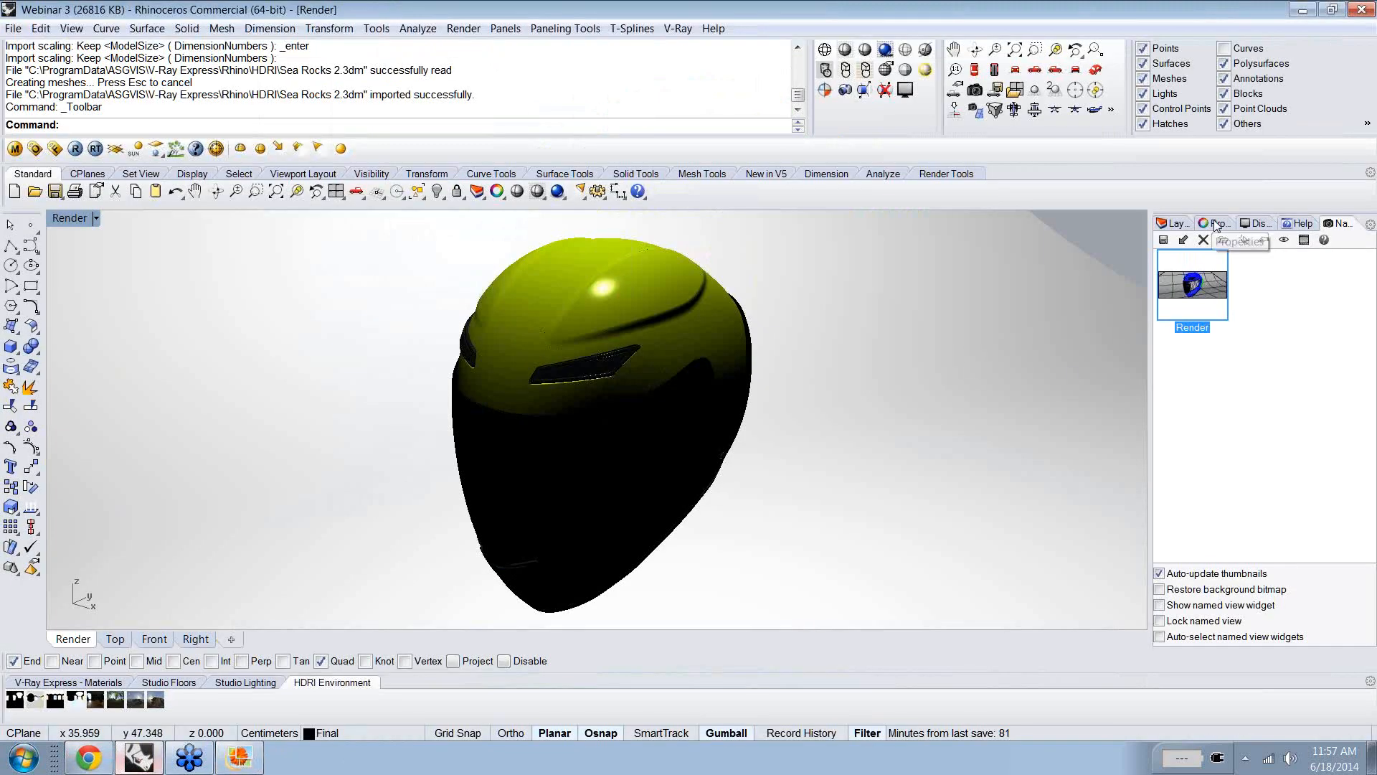
- Review the Rendered display mode settings for the Render viewport, from the general settings to the clipping plane options
{"action": "left_click", "coordinate": [1254, 224]}
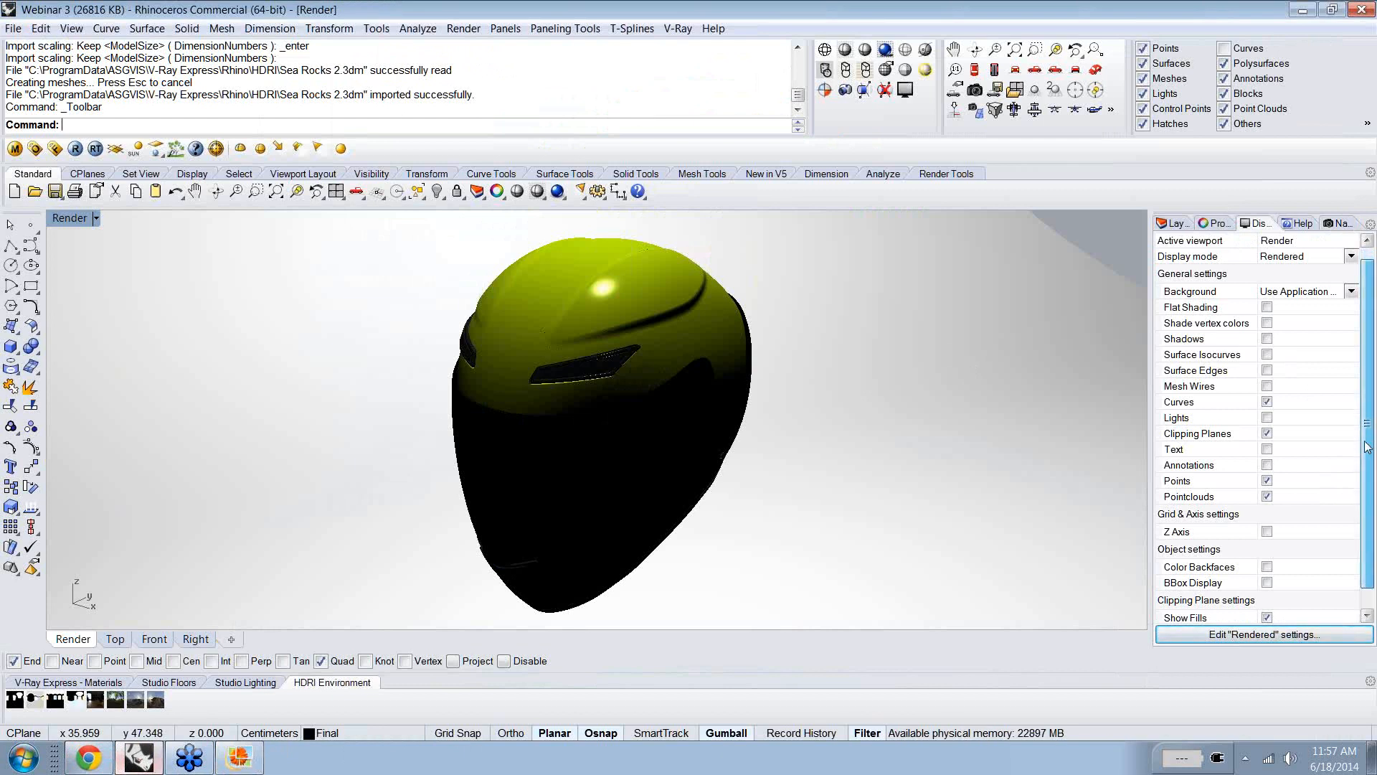
{"action": "left_click_drag", "start_coordinate": [1367, 448], "coordinate": [1373, 391]}
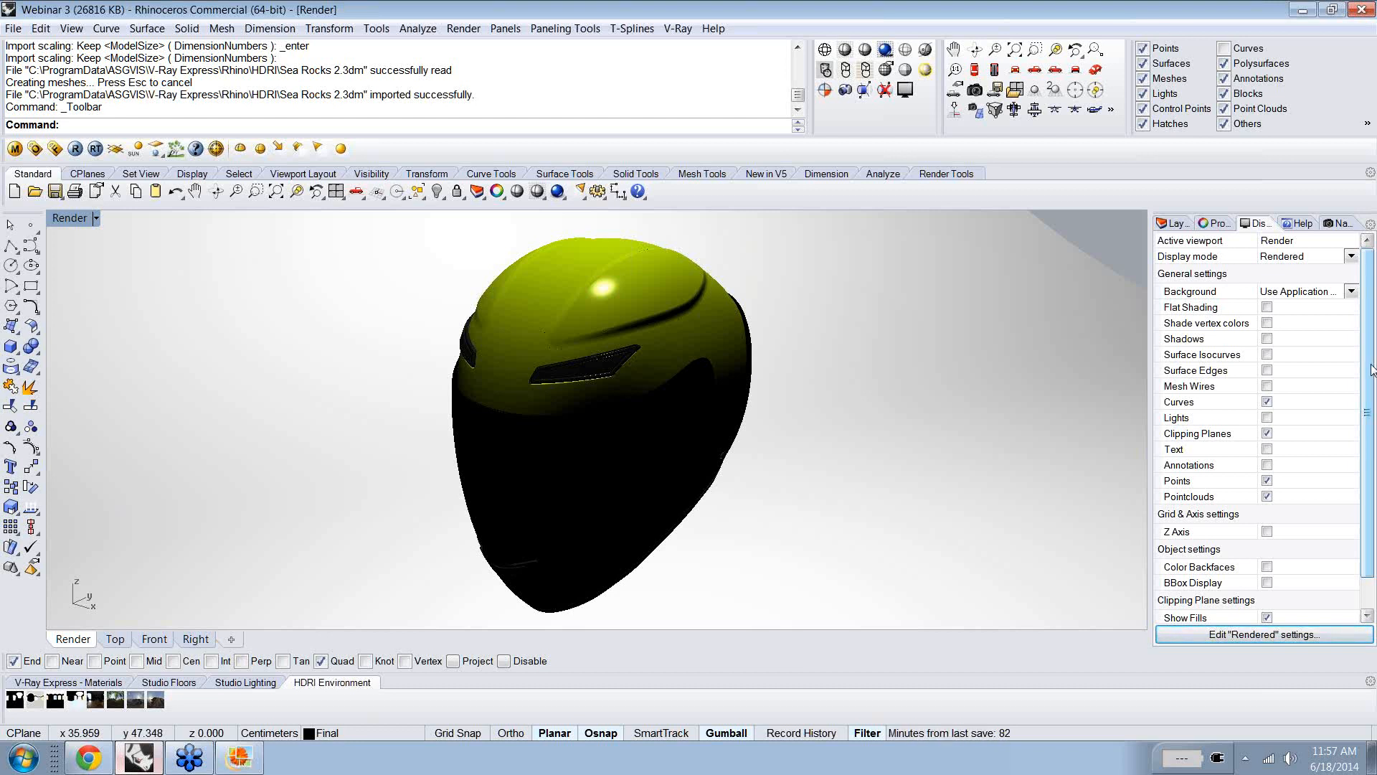
{"action": "left_click_drag", "start_coordinate": [1371, 369], "coordinate": [1371, 400]}
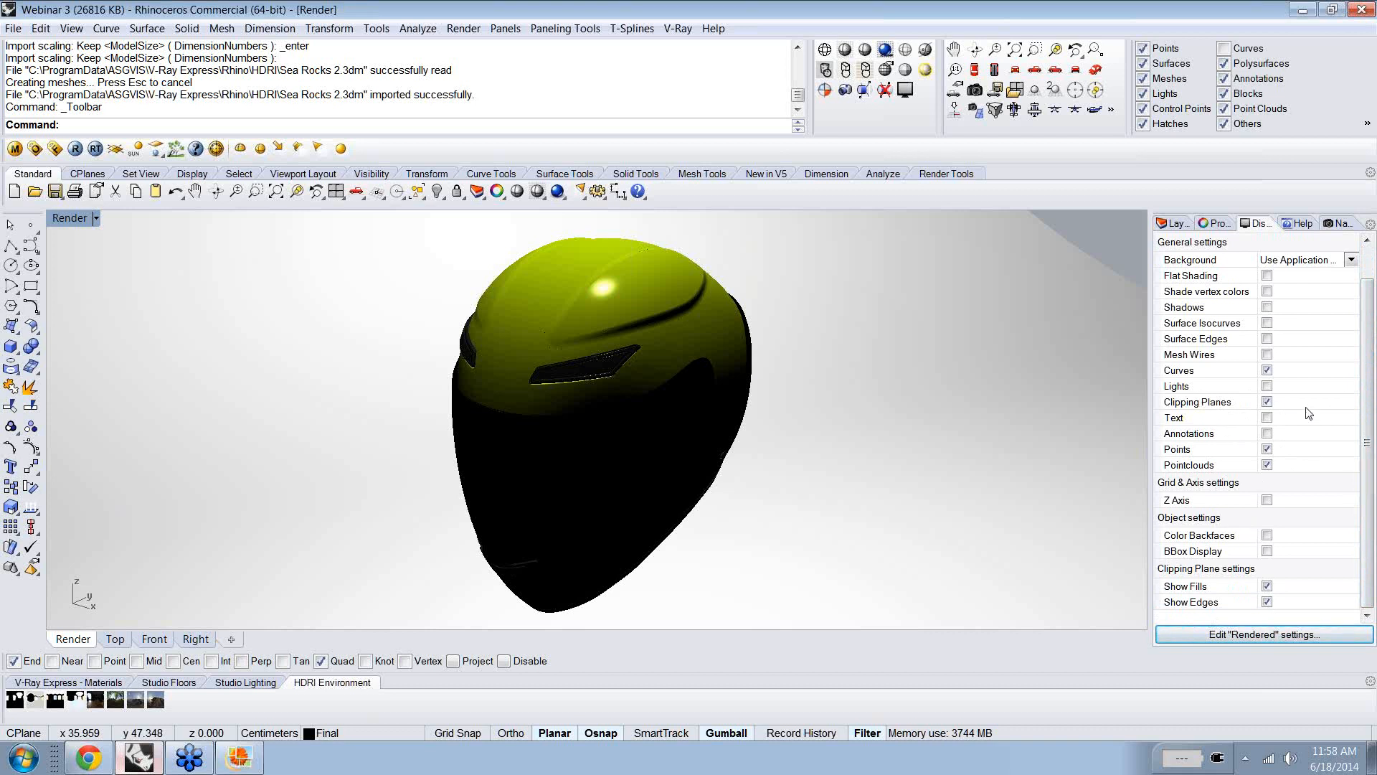
{"action": "left_click_drag", "start_coordinate": [1371, 411], "coordinate": [1371, 379]}
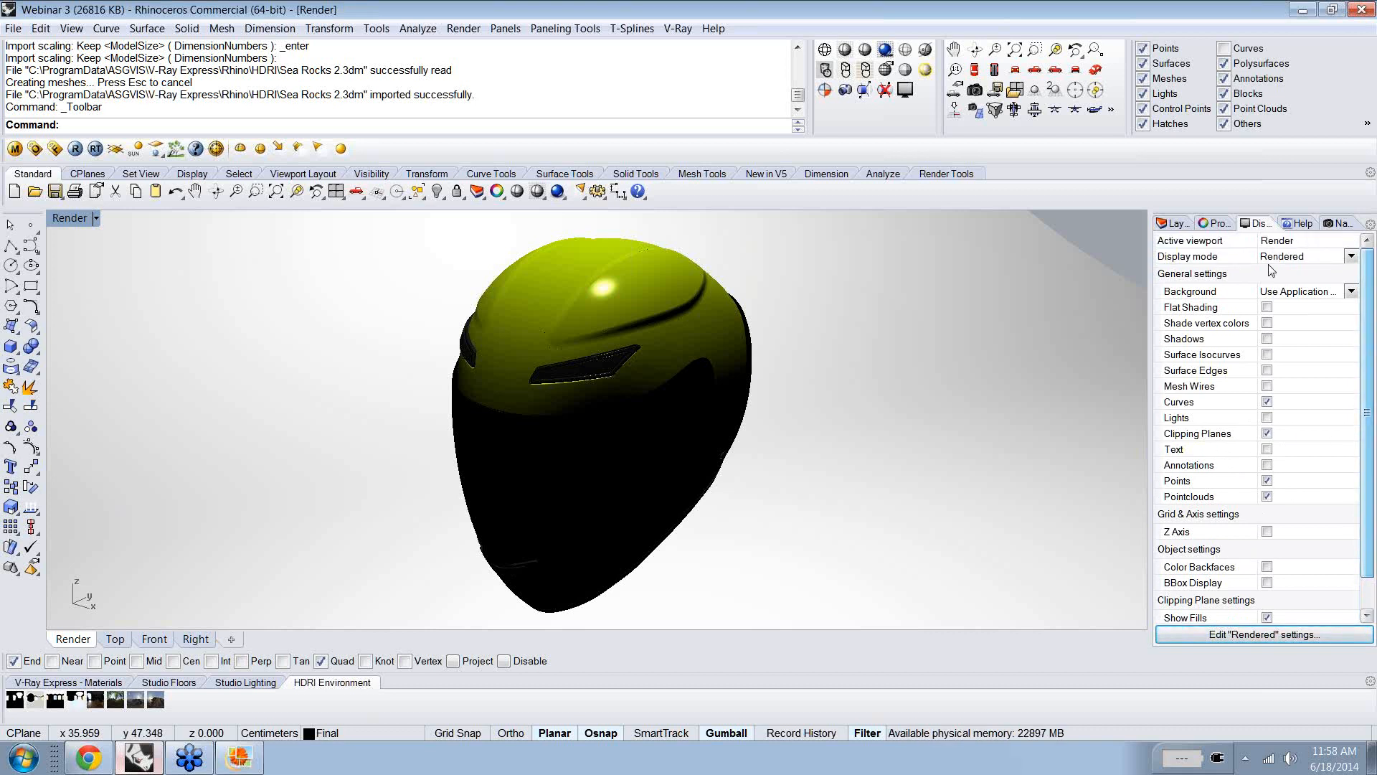
- Select the helmet shell and show the material assignment in its object properties
{"action": "left_click", "coordinate": [1224, 223]}
{"action": "left_click", "coordinate": [726, 398]}
{"action": "left_click", "coordinate": [789, 446]}
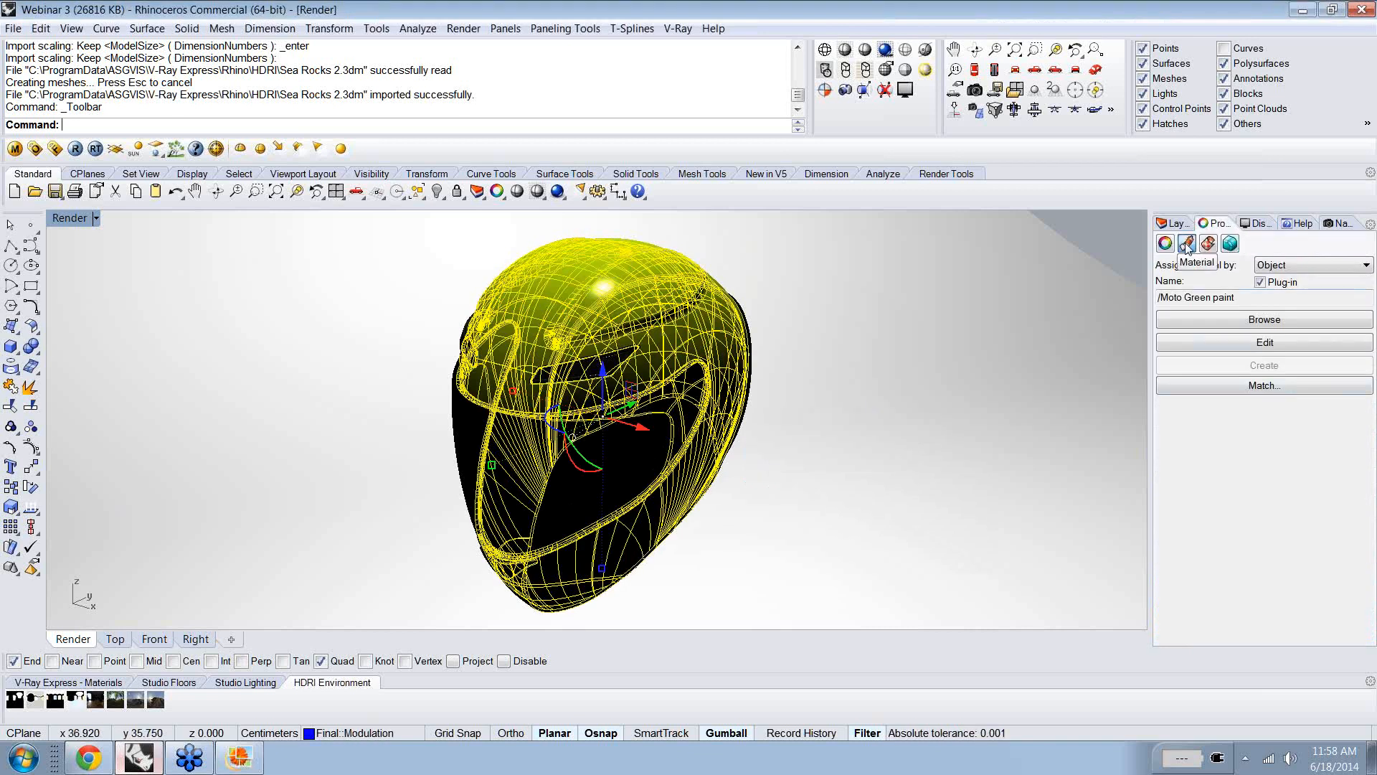
- Check the display mode choices for the Render viewport without changing the mode, and clear the object selection
{"action": "left_click", "coordinate": [1258, 224]}
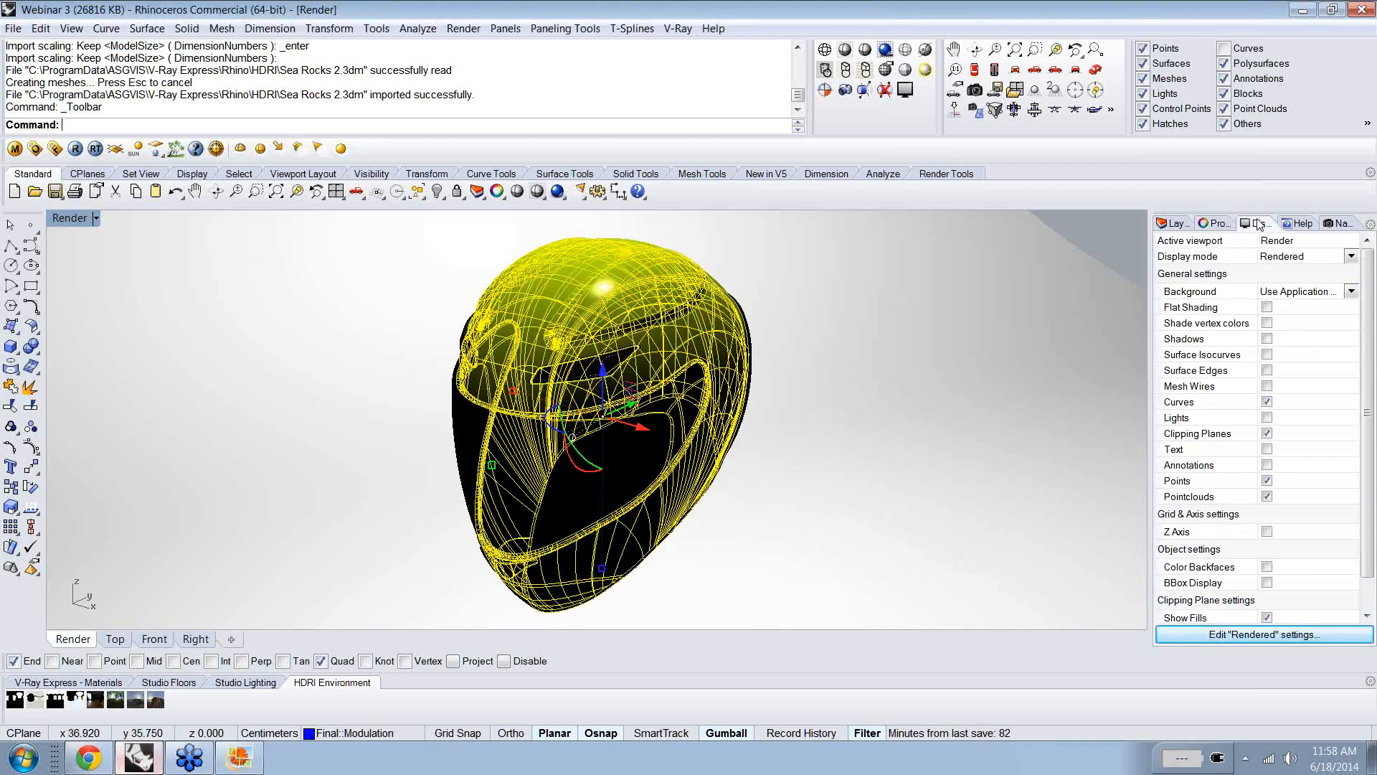
{"action": "left_click", "coordinate": [1353, 258]}
{"action": "left_click", "coordinate": [1354, 260]}
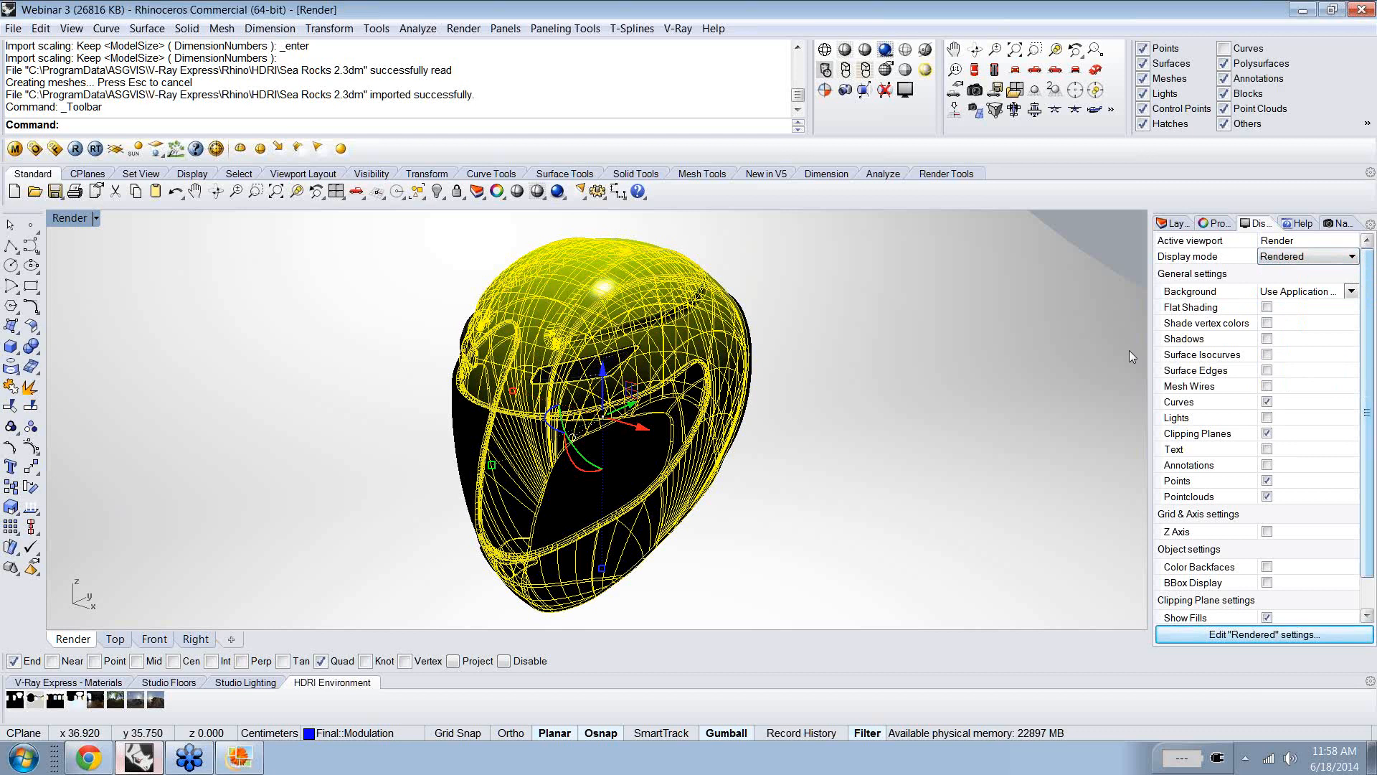
{"action": "left_click", "coordinate": [1053, 358]}
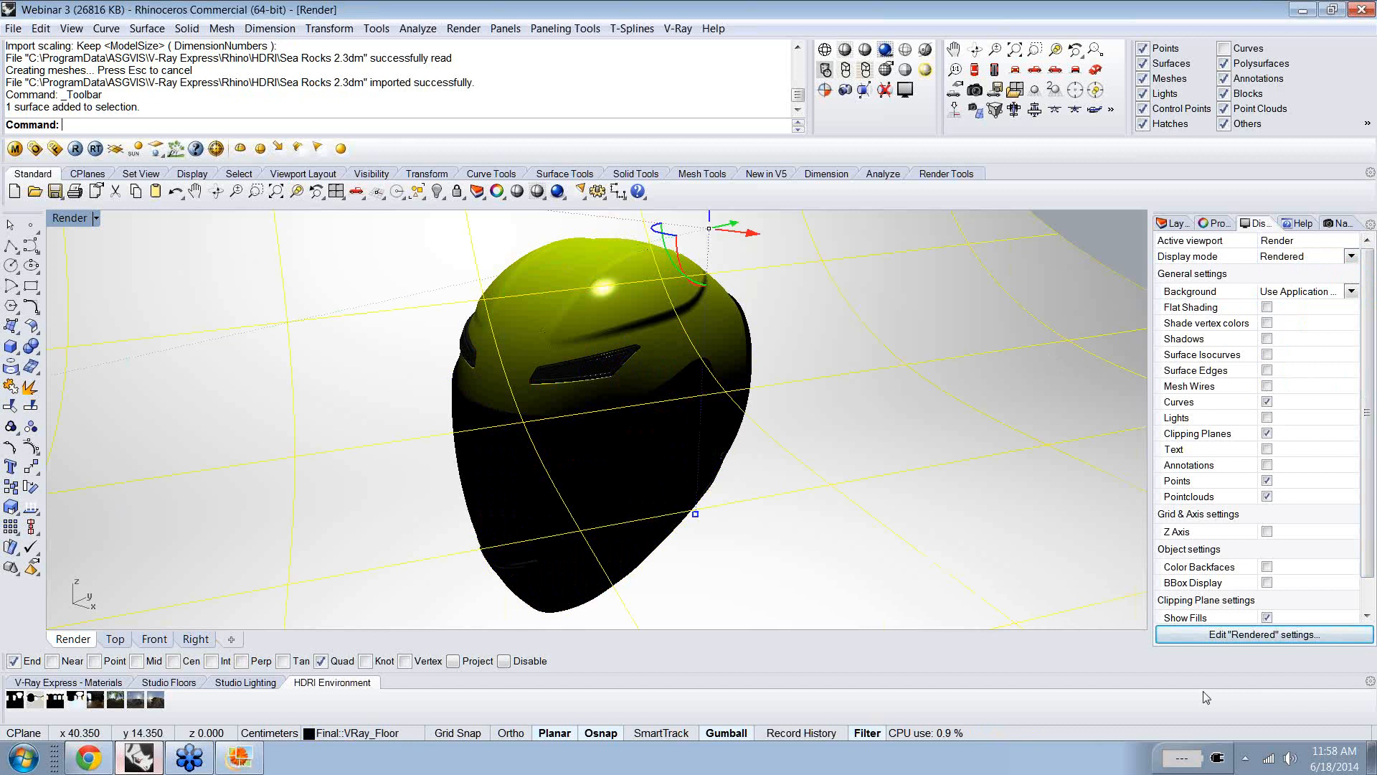
{"action": "key", "text": "Escape"}
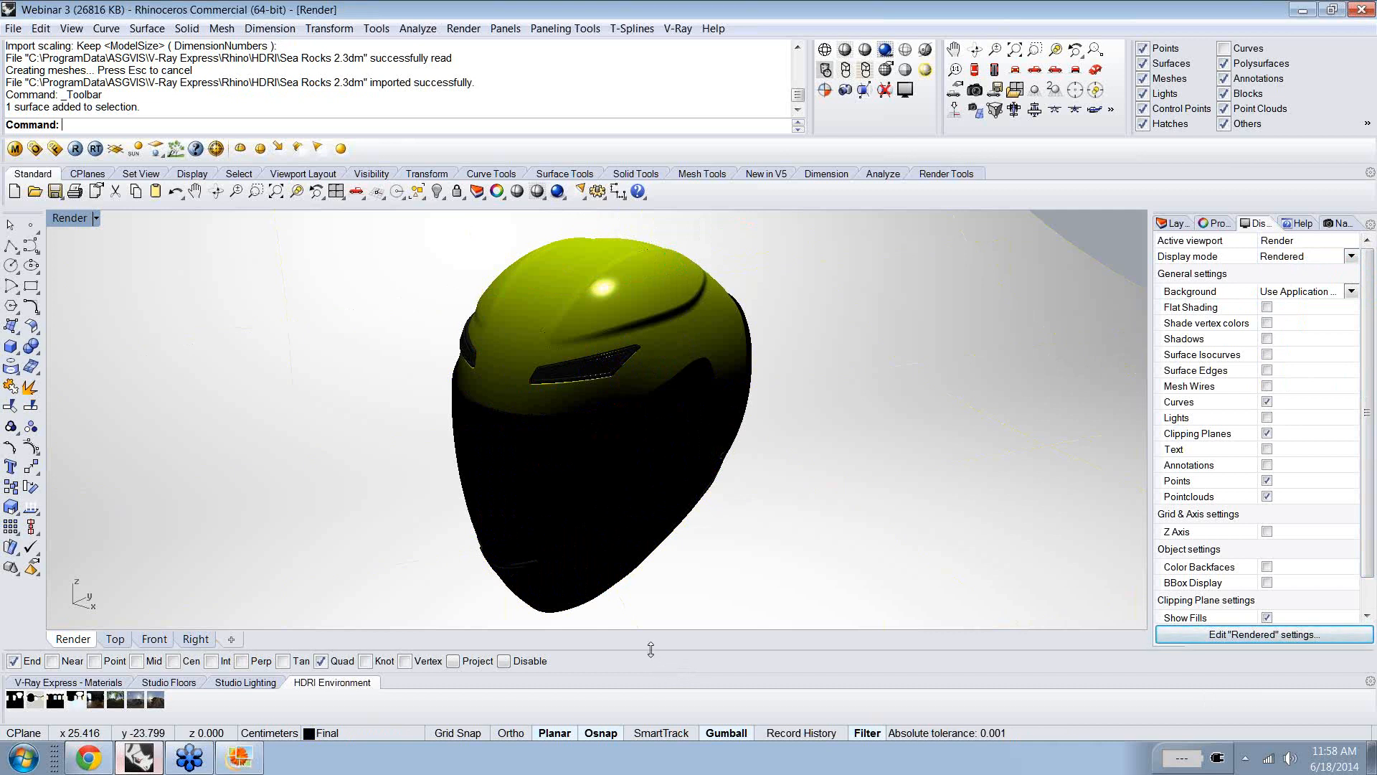
- Switch to Windows Live Photo Gallery to show the Final helmet image
{"action": "left_click_drag", "start_coordinate": [649, 650], "coordinate": [648, 650]}
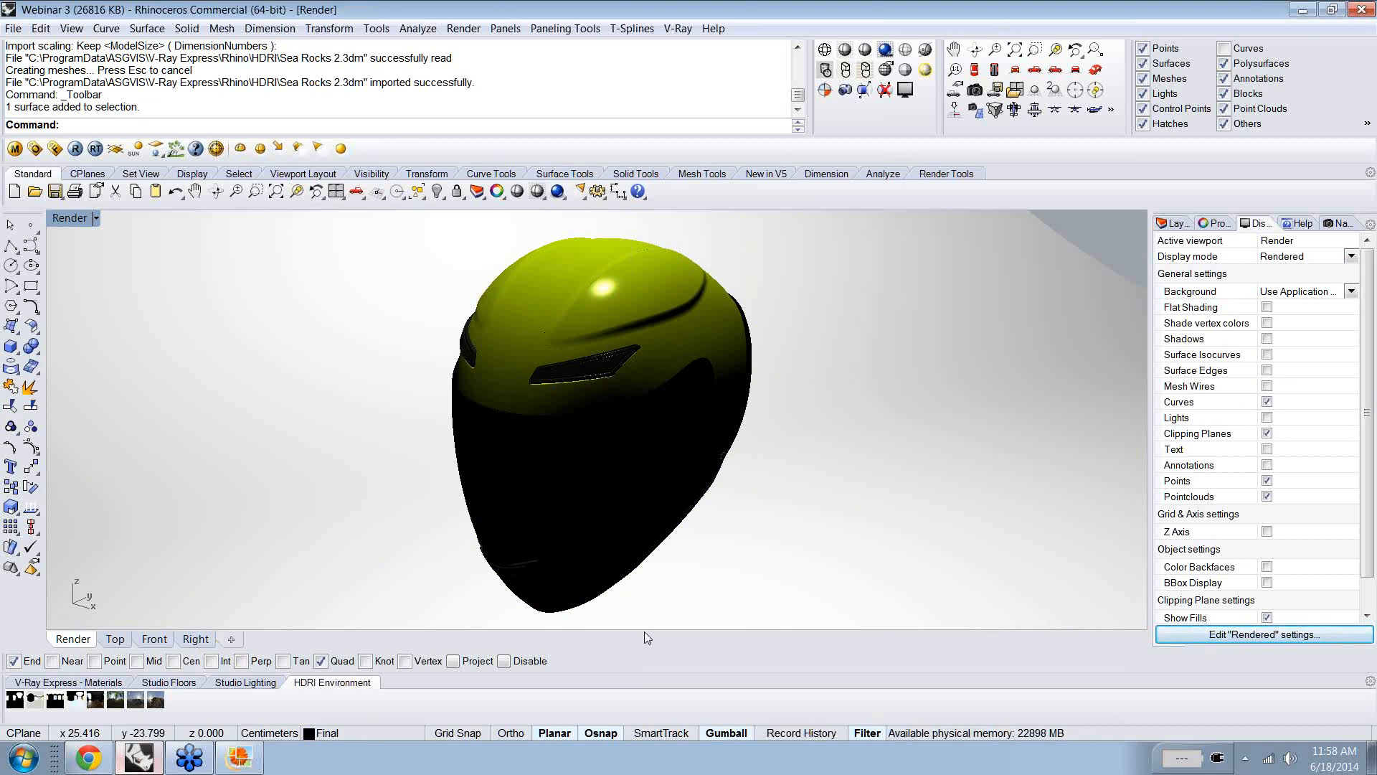
{"action": "left_click", "coordinate": [248, 766]}
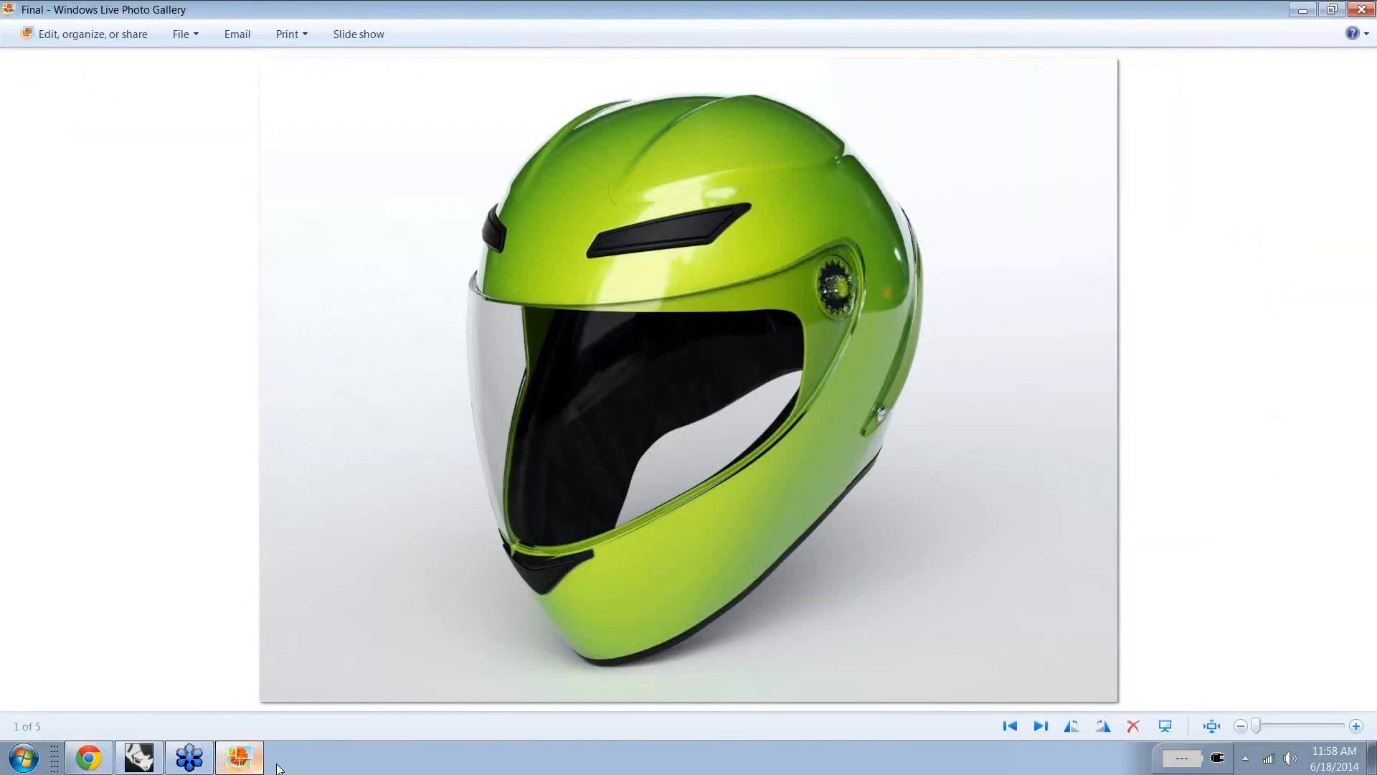